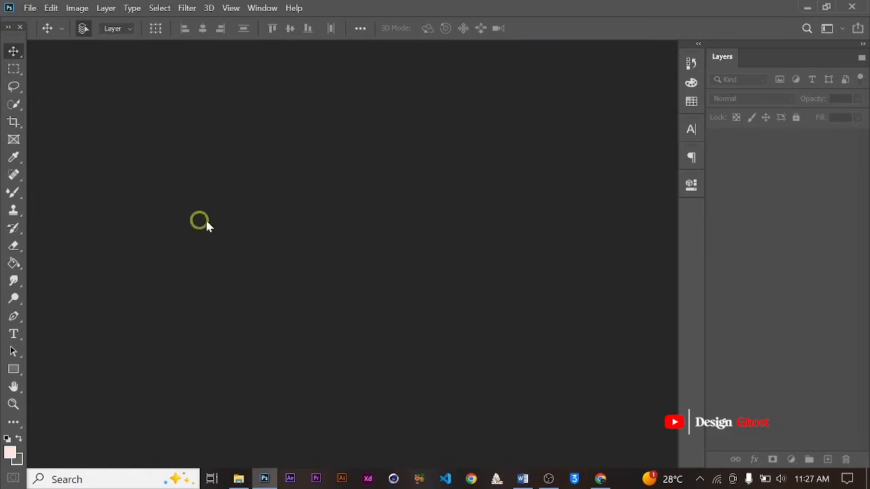
Create a new document 5 inches wide by 6.5 inches high at 300 pixels/inch
key(ctrl+n)
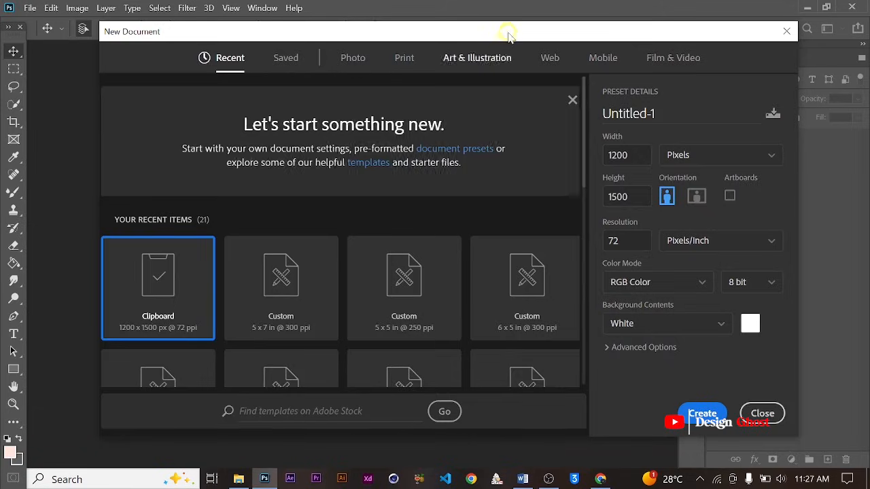
click(694, 146)
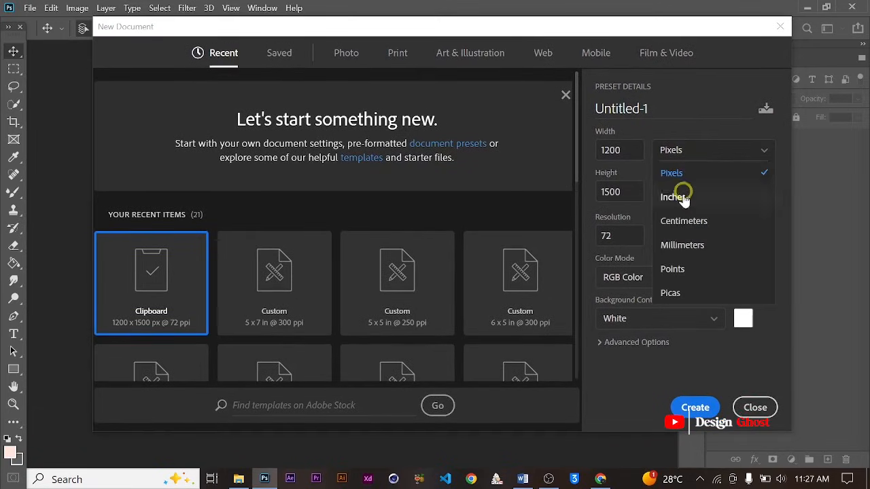
click(725, 194)
click(635, 144)
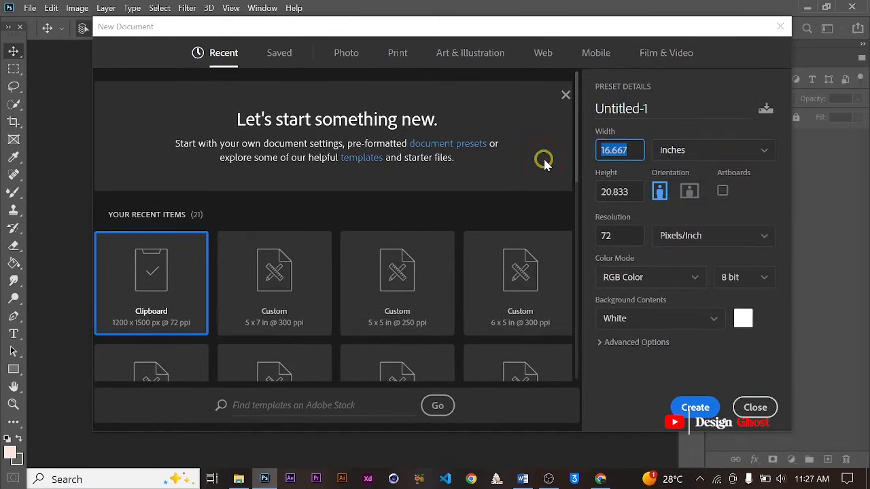
text(5)
click(620, 191)
key(BackSpace)
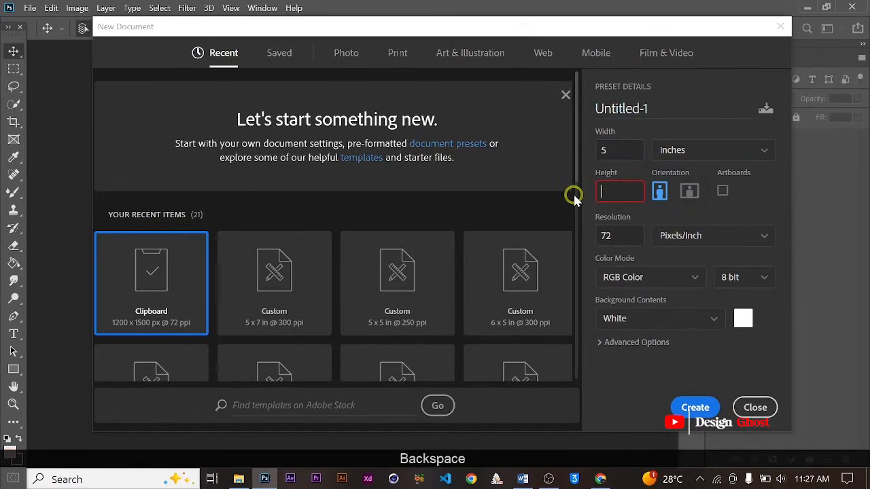
text(6.5)
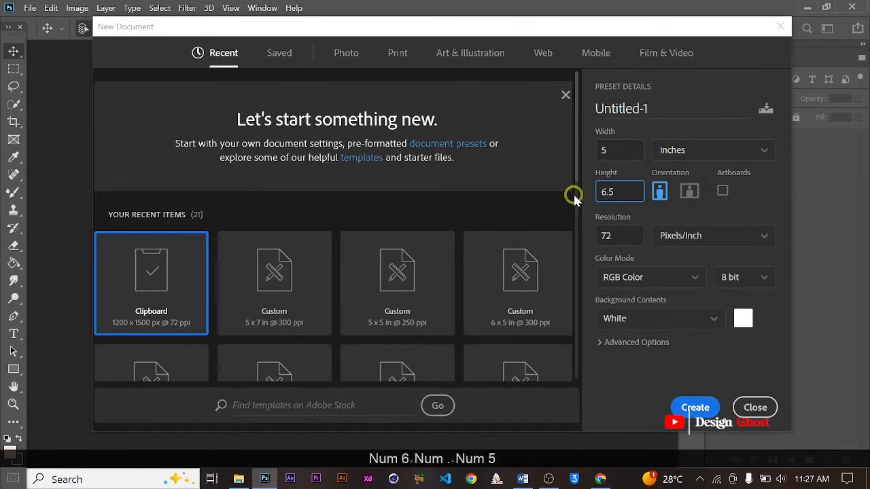
click(616, 236)
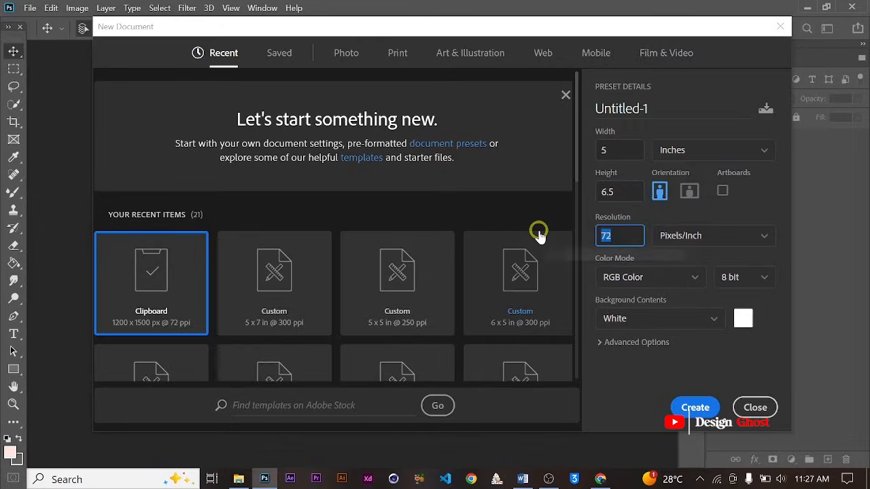
text(300)
key(Return)
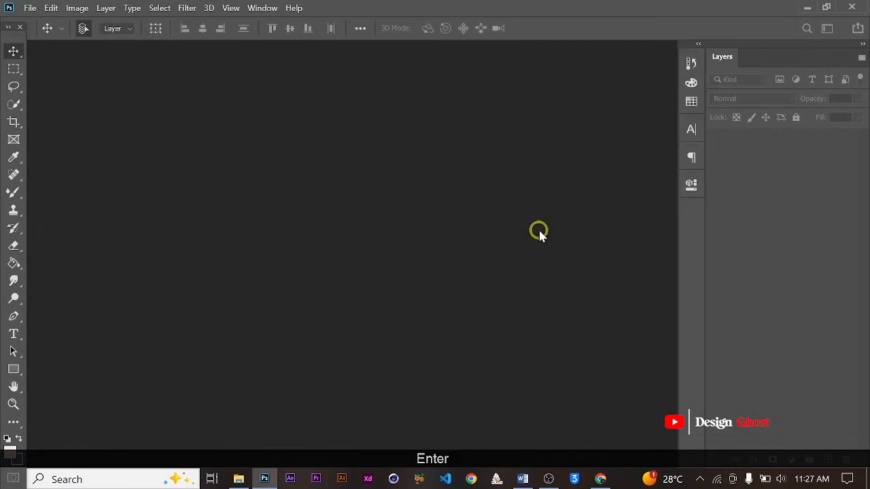
key(ctrl+0)
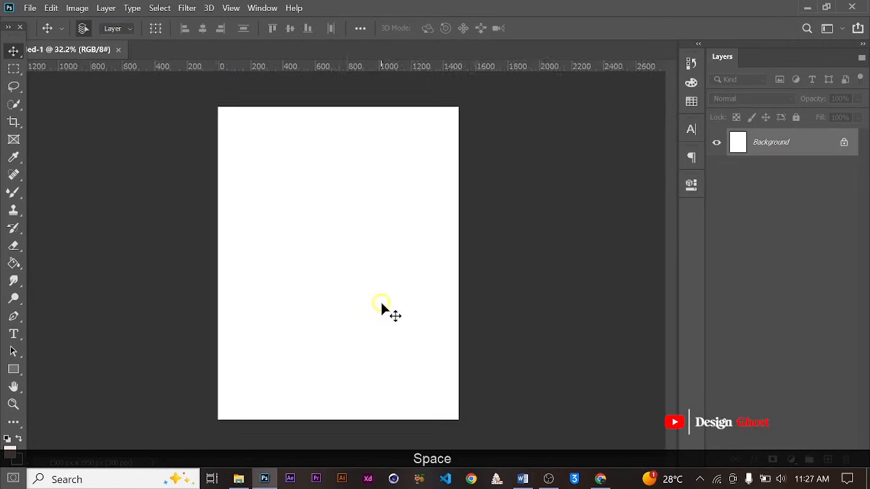
key(ctrl+0)
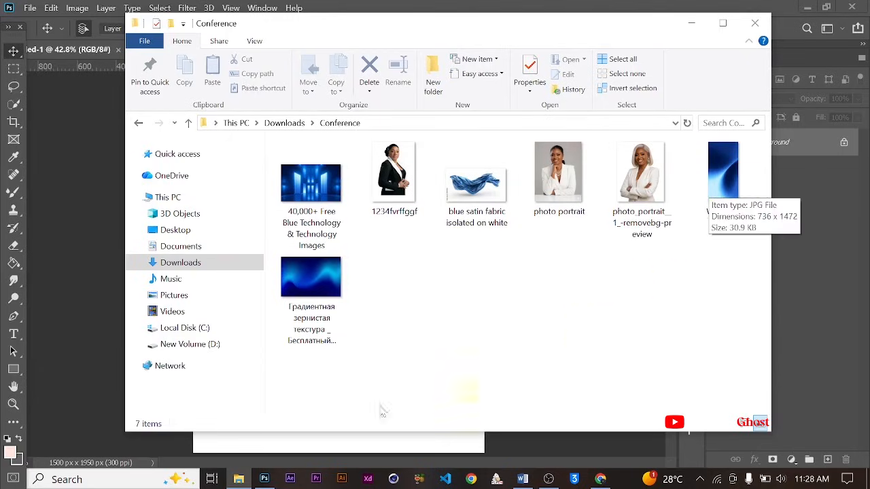
Open the Wallpaper image and the blue gradient texture image from the Conference folder in Photoshop
click(723, 176)
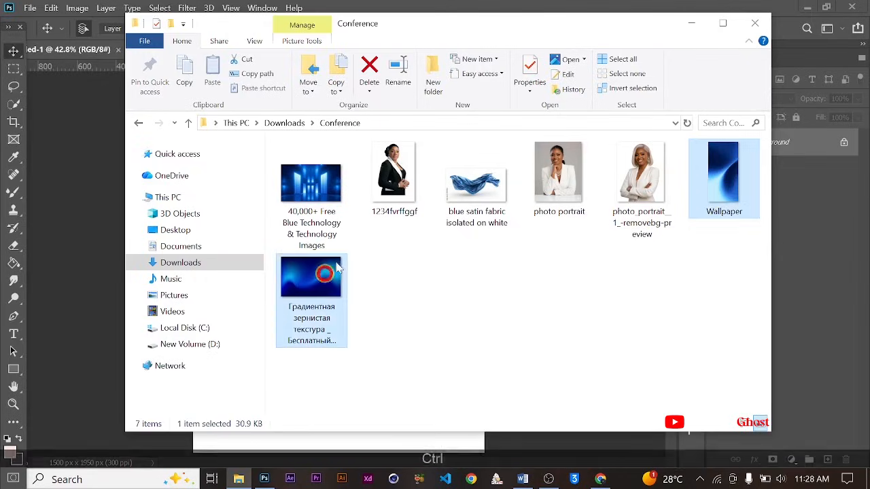
ctrl+click(323, 284)
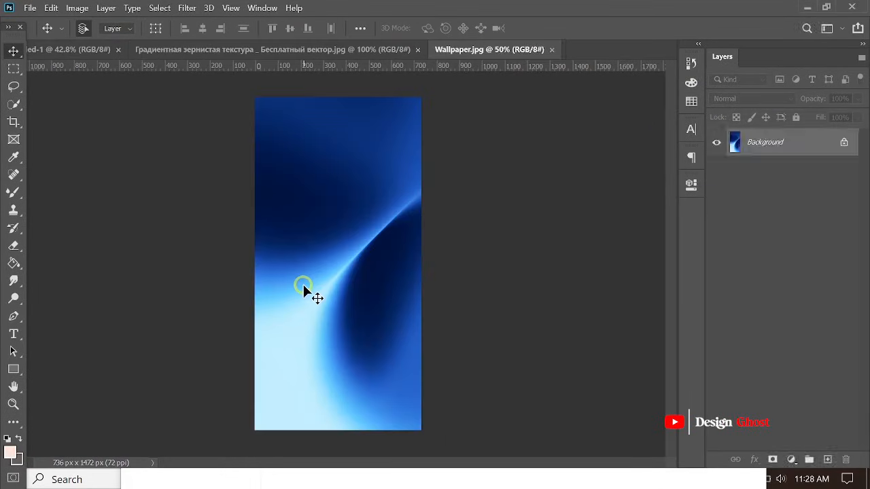
key(ctrl+0)
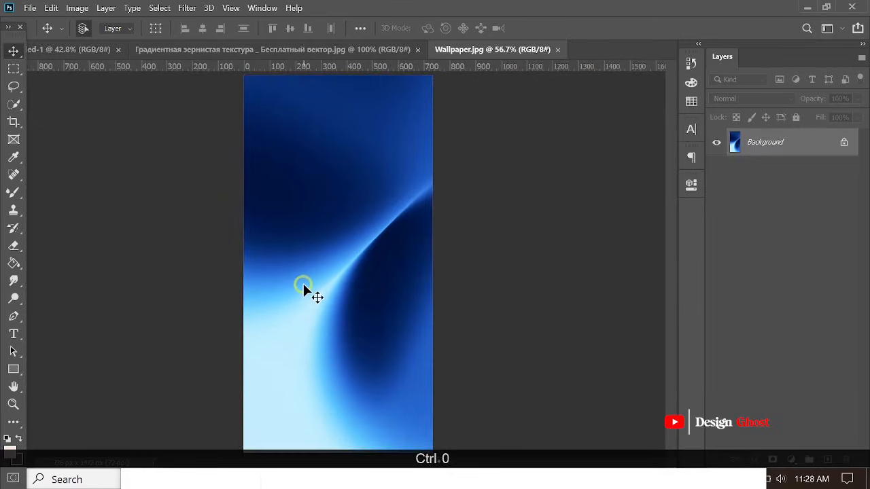
Select the lower part of the Wallpaper image across its full width and move it into the blank poster document
click(84, 51)
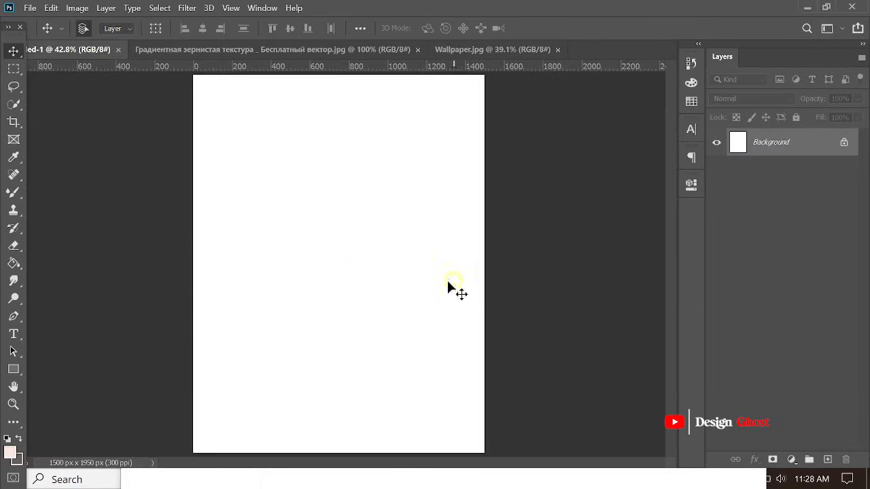
scroll(448, 286, down, 3)
click(466, 49)
scroll(346, 292, up, 3)
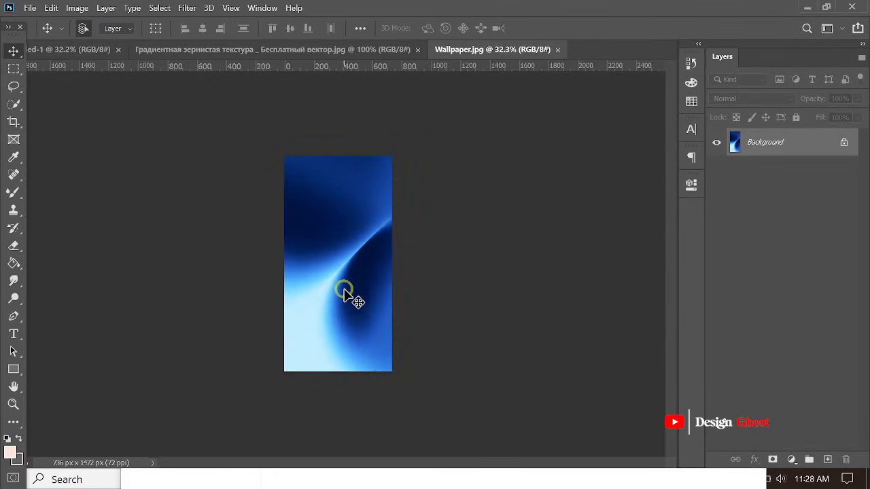
key(m)
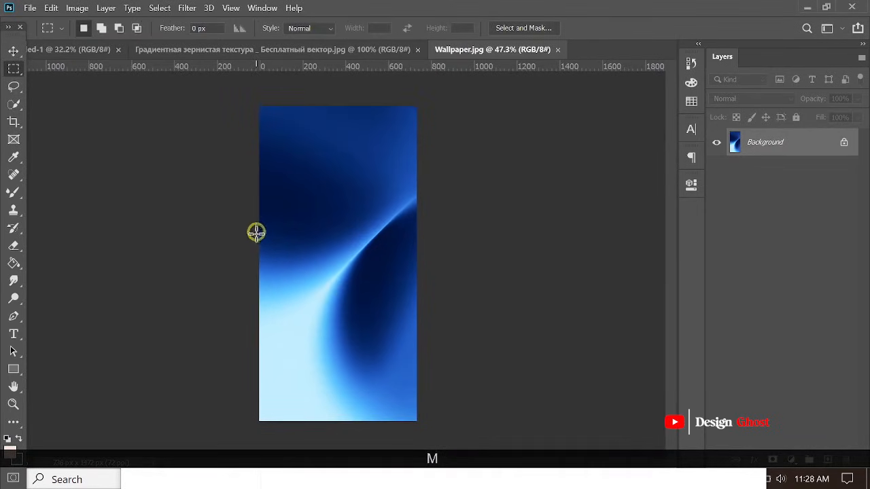
drag(259, 233, 444, 427)
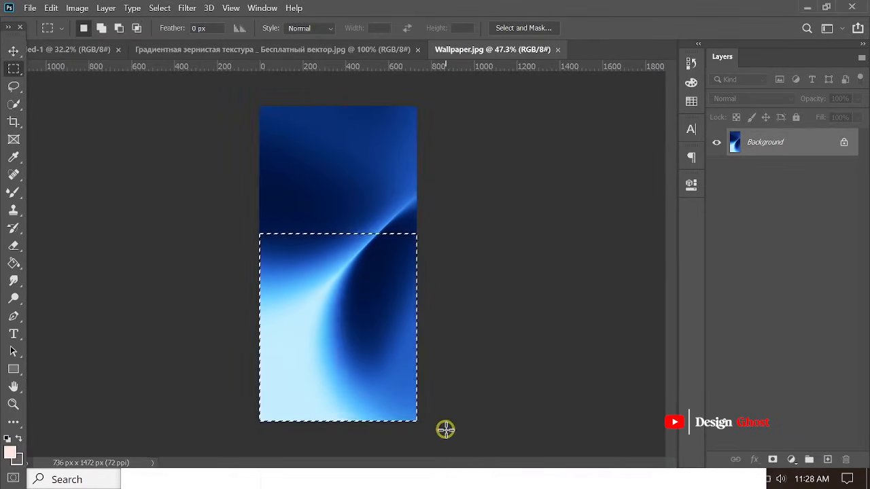
key(v)
drag(326, 263, 310, 233)
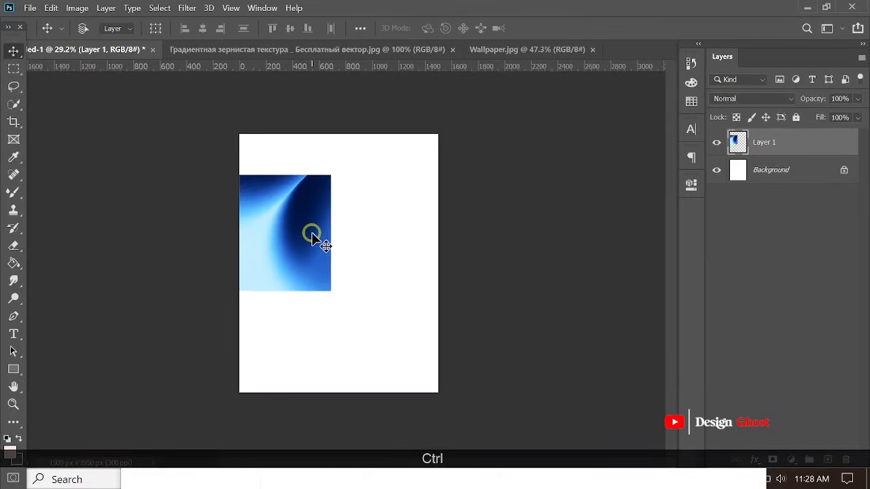
Enlarge the pasted wallpaper piece proportionally and shift it up until it spans the full canvas width
key(ctrl+t)
drag(333, 290, 425, 379)
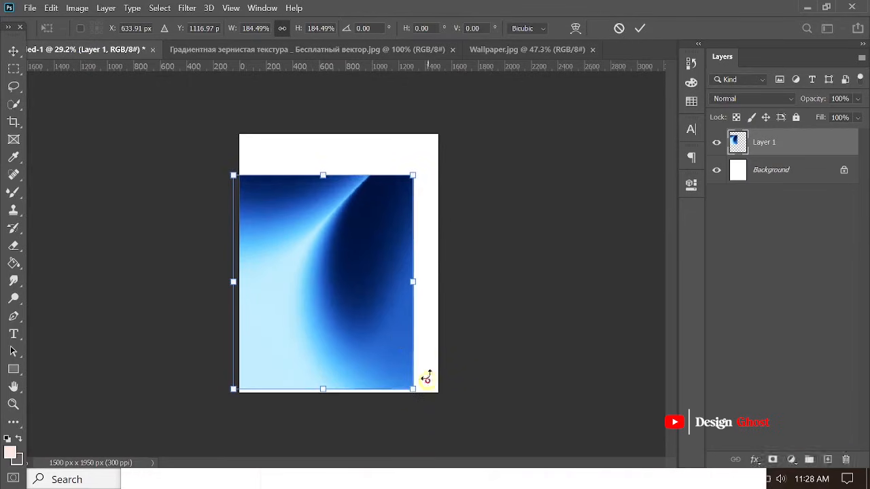
drag(394, 311, 400, 248)
drag(413, 327, 439, 359)
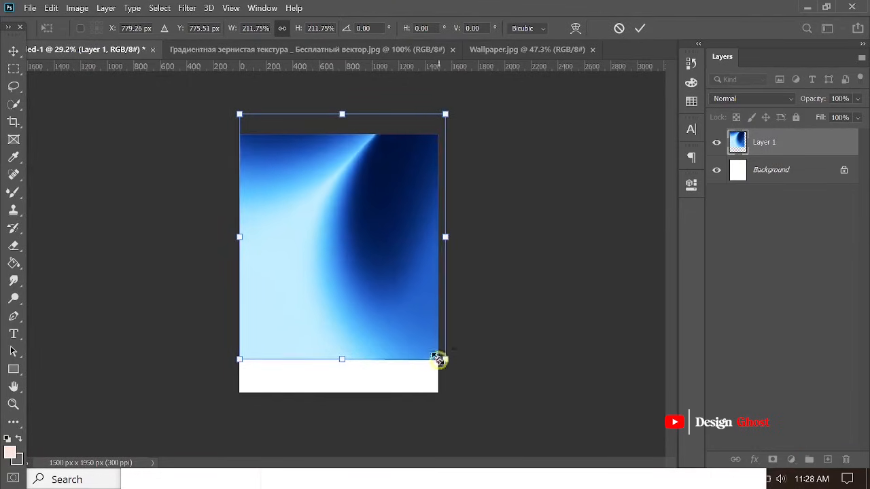
drag(401, 283, 404, 256)
drag(447, 333, 450, 340)
Scale the wallpaper layer to about 242%, rotate it to about -46° over the upper canvas, and apply the transform
drag(492, 367, 512, 276)
drag(479, 322, 499, 339)
drag(435, 267, 431, 242)
drag(571, 359, 556, 202)
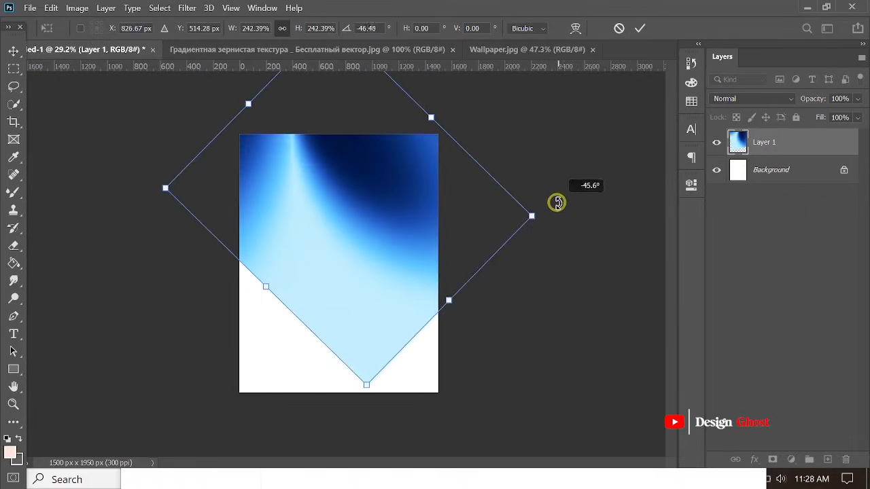
click(640, 28)
key(Return)
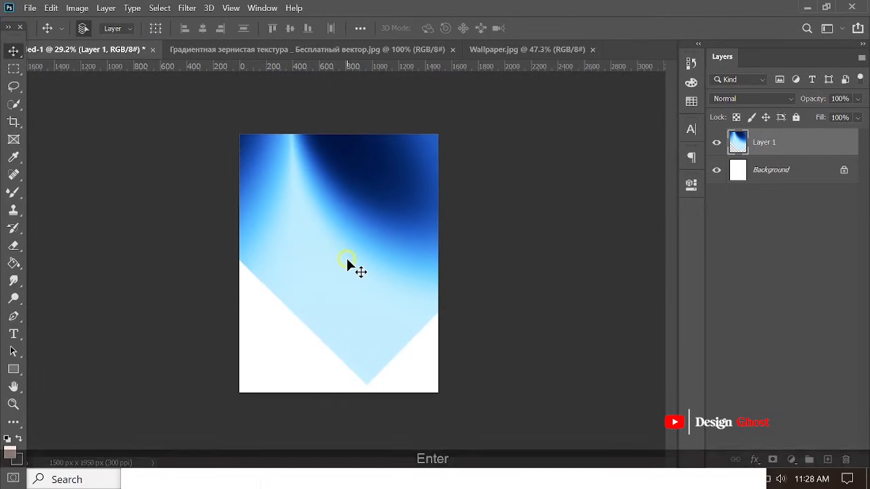
Fade out the lower edges of Layer 1 using a soft 1700 px Eraser across the bottom of the canvas
key(ctrl+0)
key(e)
scroll(254, 278, down, 3)
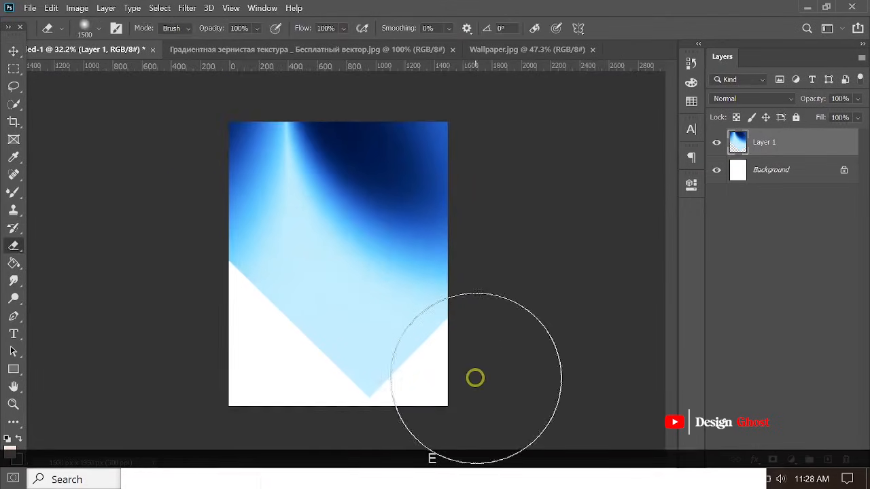
key(])
key(])
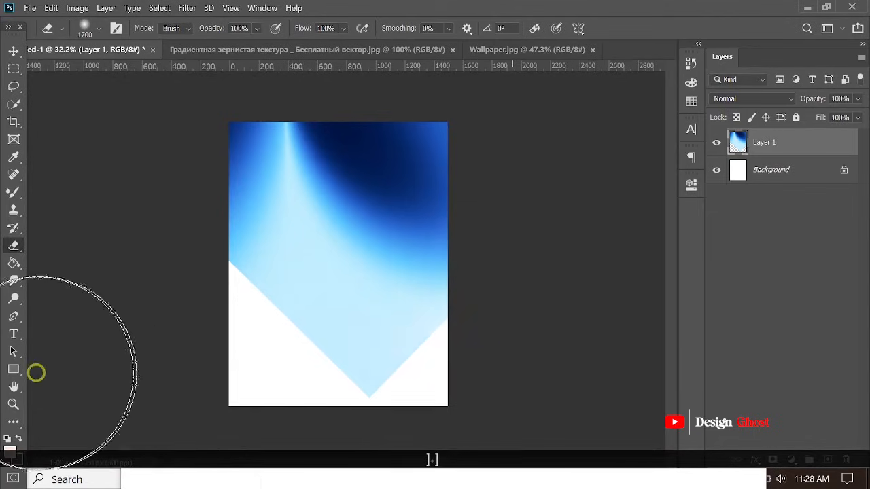
mouse_move(35, 368)
mouse_down()
mouse_move(419, 361)
mouse_move(151, 334)
mouse_up()
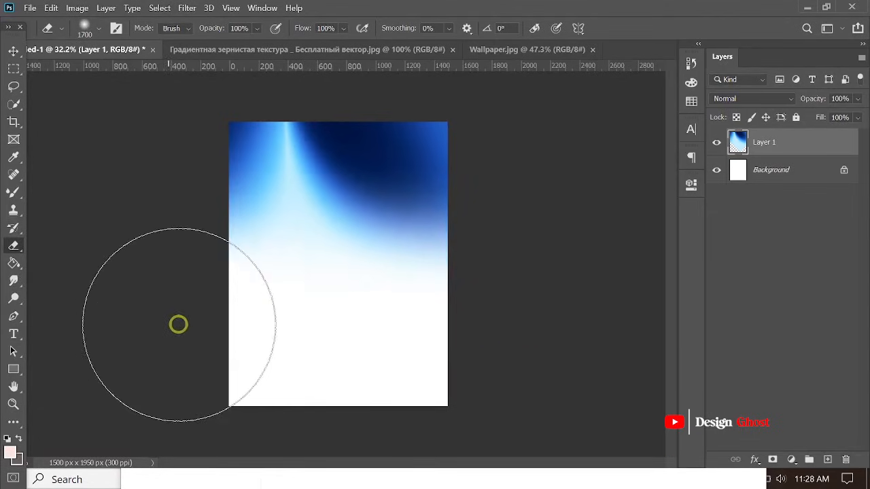
click(291, 330)
click(12, 52)
key(Return)
key(ctrl+0)
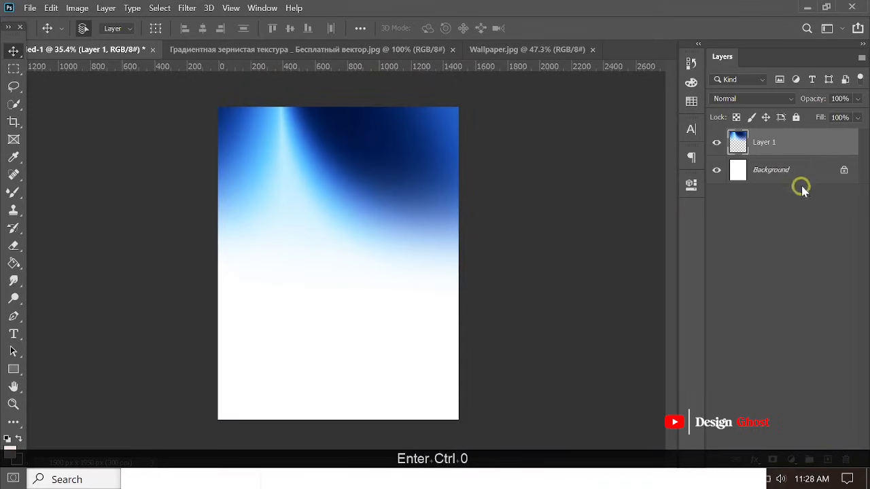
Add an empty layer above the Background and set the foreground color to the dark navy sampled from the artwork's top
click(801, 185)
click(828, 459)
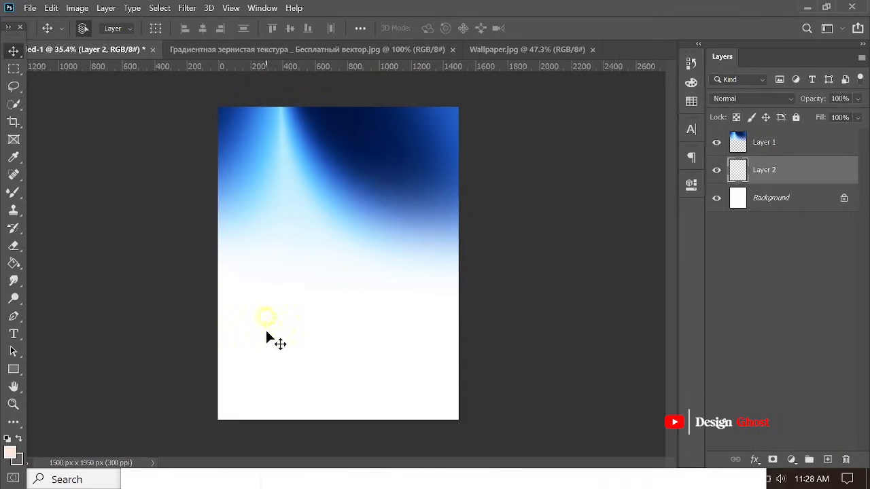
click(8, 451)
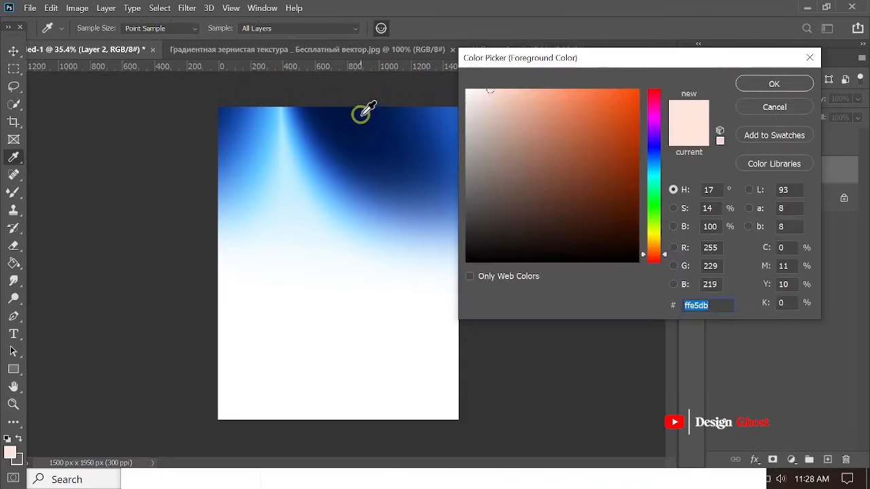
click(363, 116)
click(793, 89)
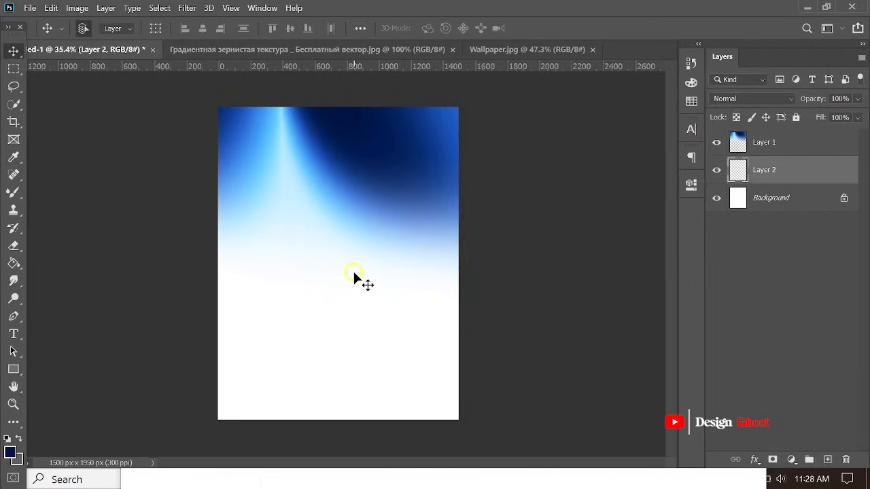
Fill Layer 2 with the navy foreground color using the Paint Bucket
scroll(354, 274, down, 2)
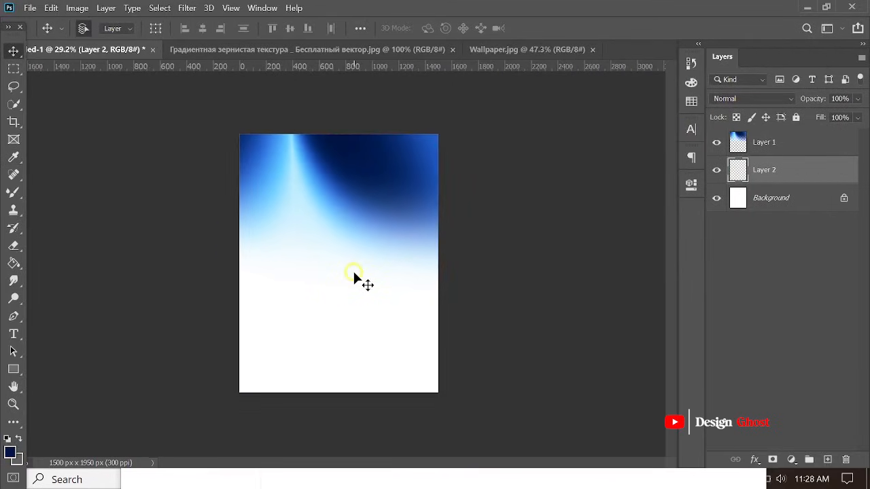
key(g)
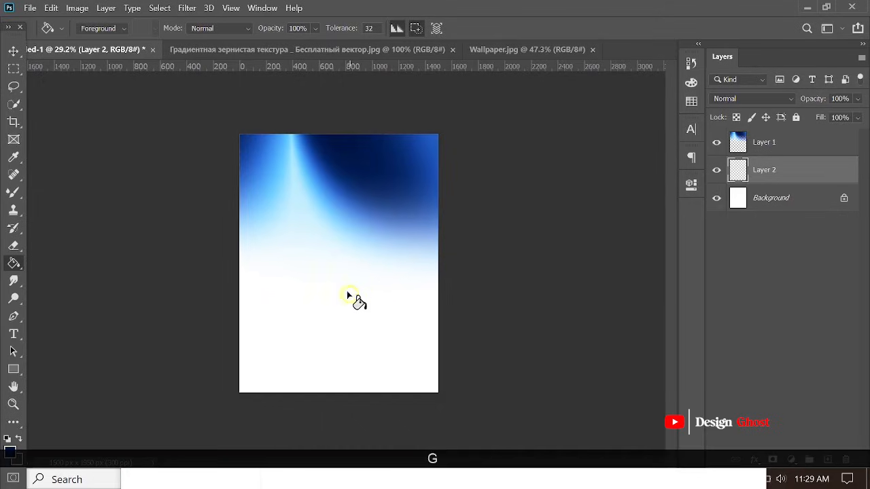
click(345, 283)
click(18, 51)
scroll(213, 239, up, 3)
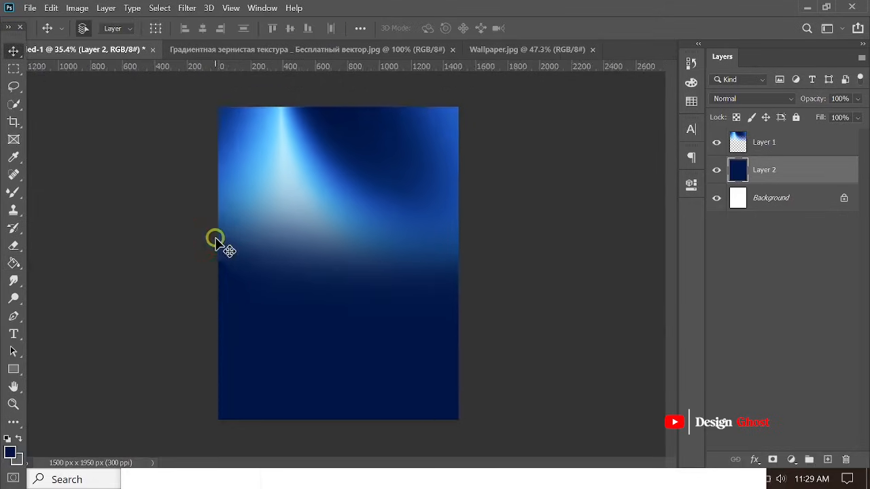
Add an empty layer above Layer 2 and set the foreground color to the light blue 71cdf9 sampled from the artwork
scroll(356, 276, down, 1)
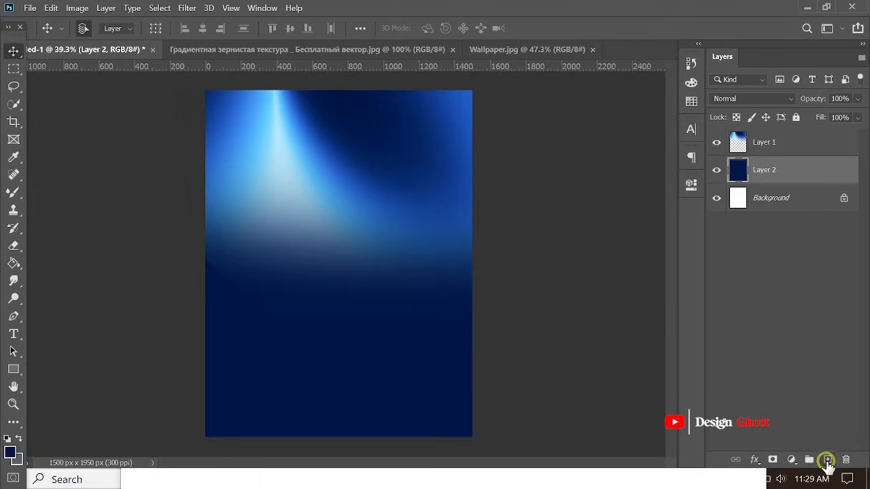
click(827, 460)
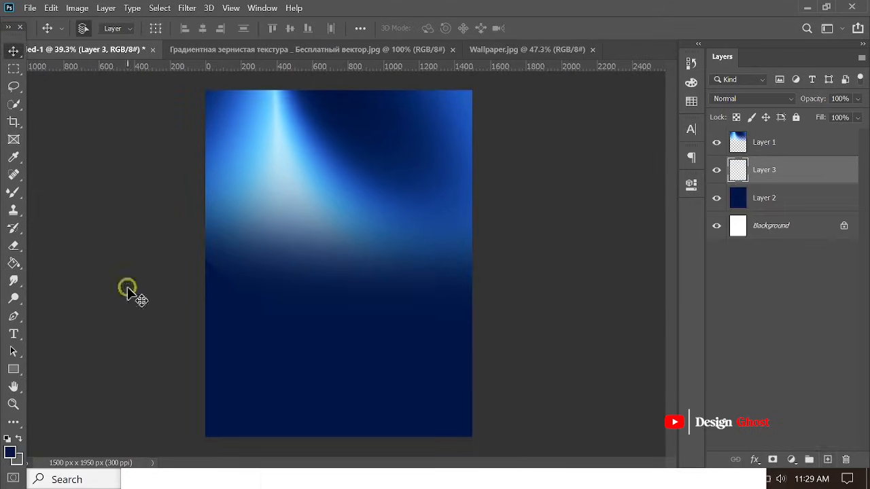
click(10, 453)
click(311, 185)
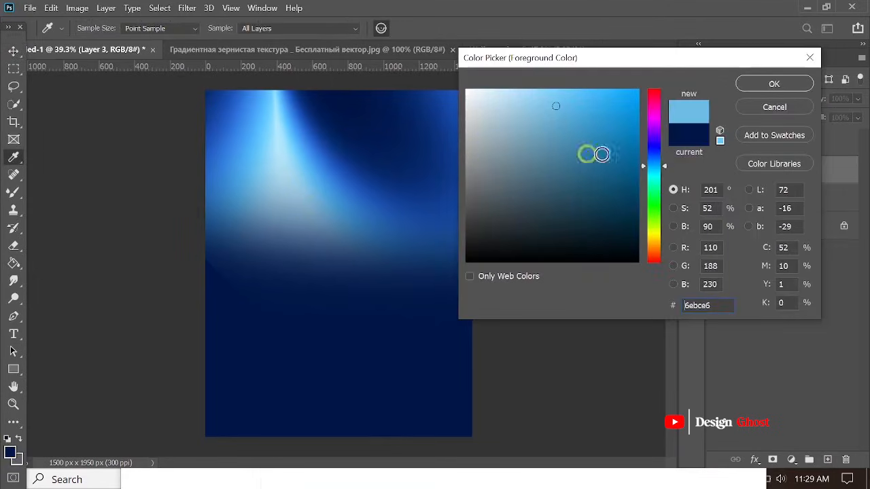
drag(545, 102, 536, 92)
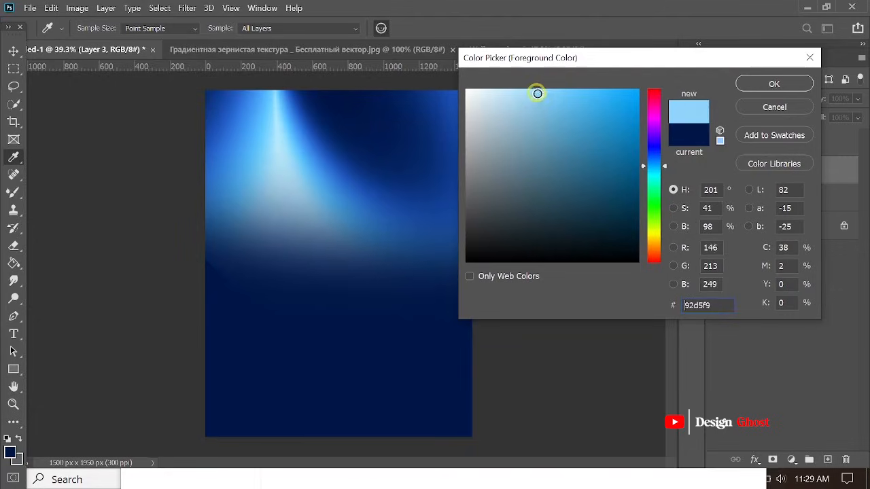
click(310, 165)
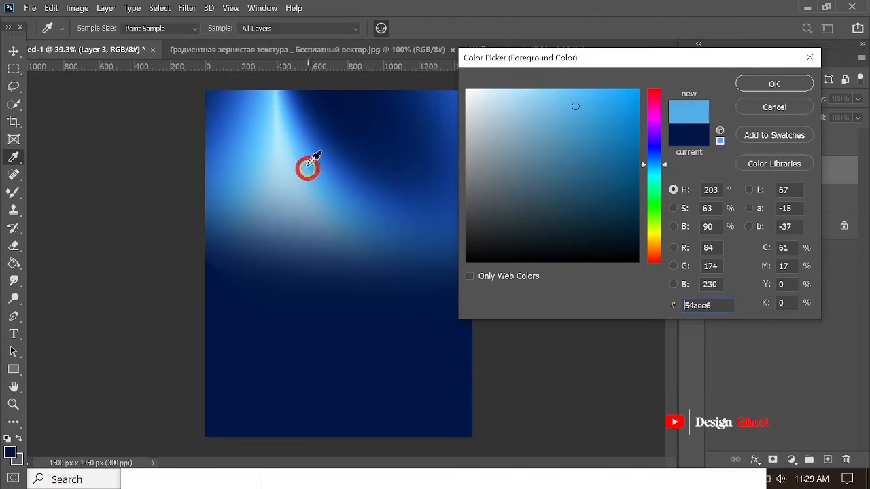
click(301, 136)
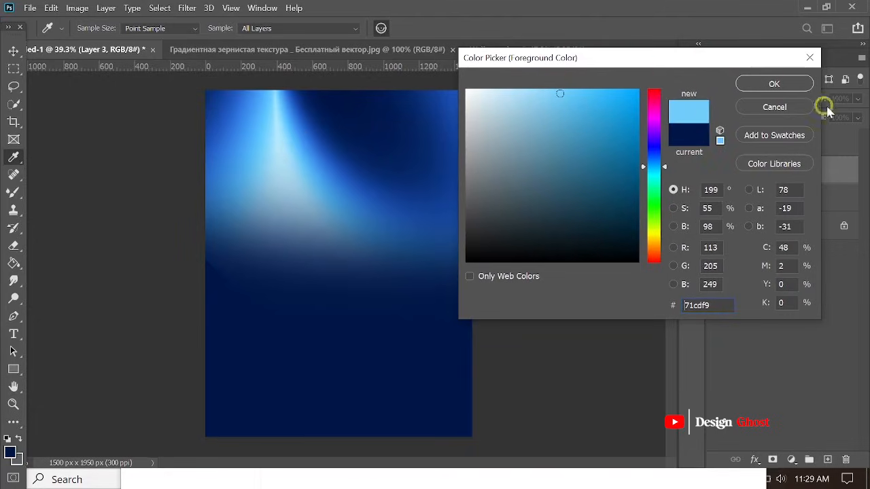
click(763, 83)
scroll(390, 318, down, 2)
key(e)
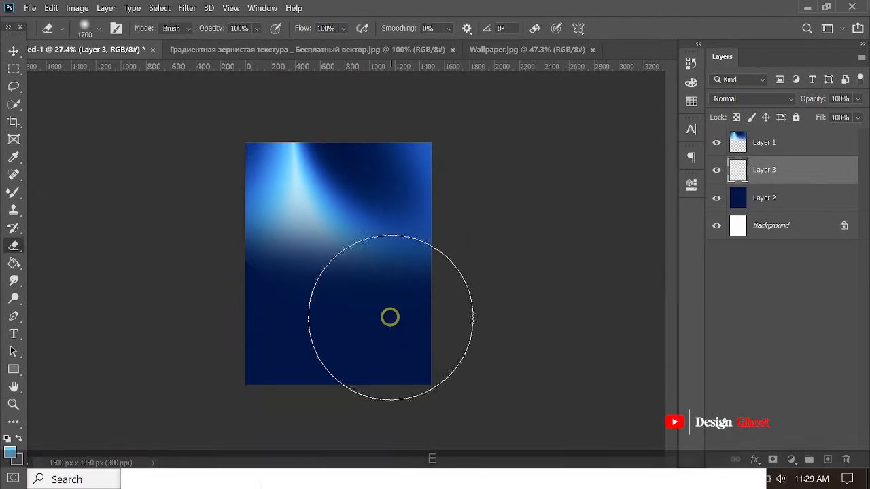
click(196, 318)
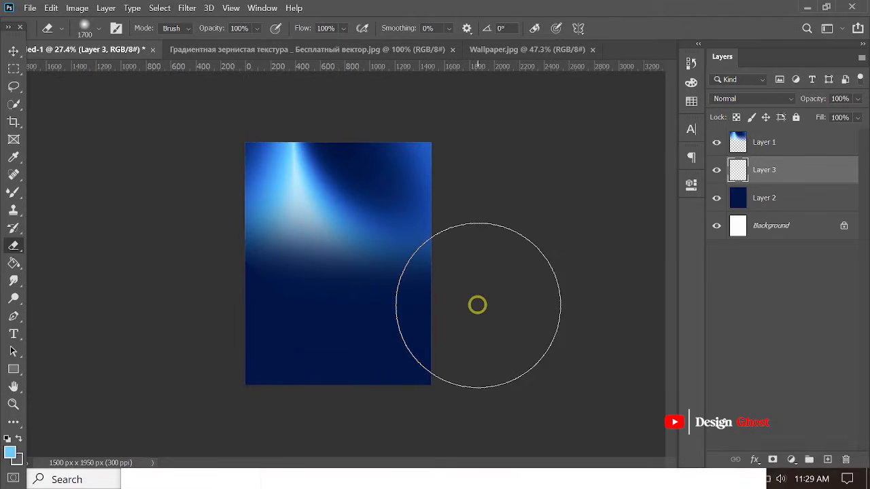
key(b)
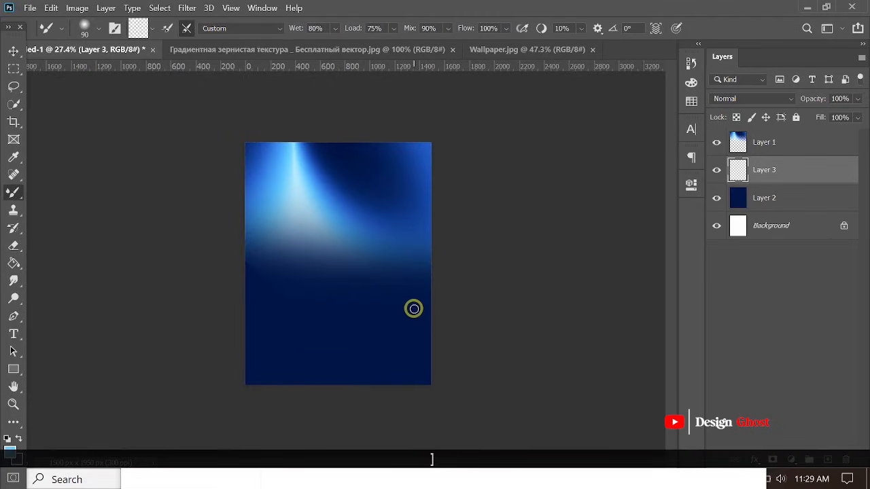
key(bracketright)
key(bracketright)
key(bracketright)
key(bracketright)
key(bracketright)
key(bracketright)
key(bracketright)
key(bracketright)
key(bracketright)
key(bracketright)
key(bracketright)
key(bracketright)
key(bracketright)
key(bracketright)
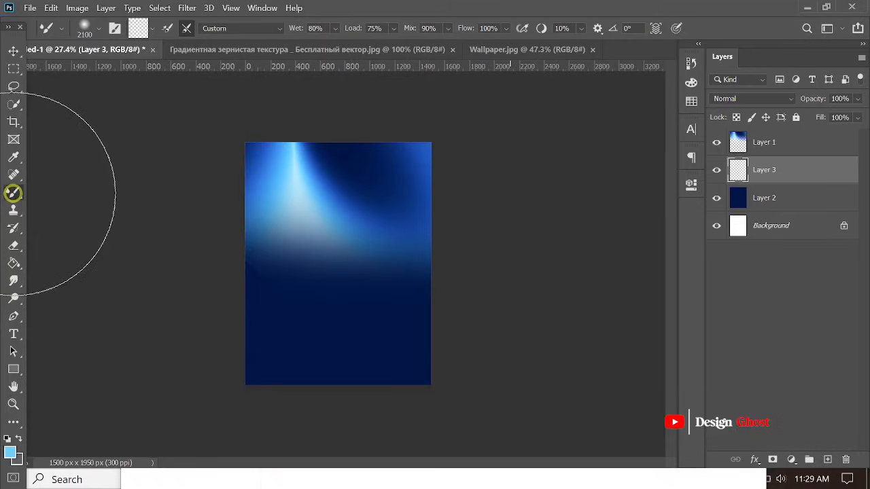
Paint the lower part of the canvas light blue on Layer 3 with a soft 1800 px Brush
right_click(15, 196)
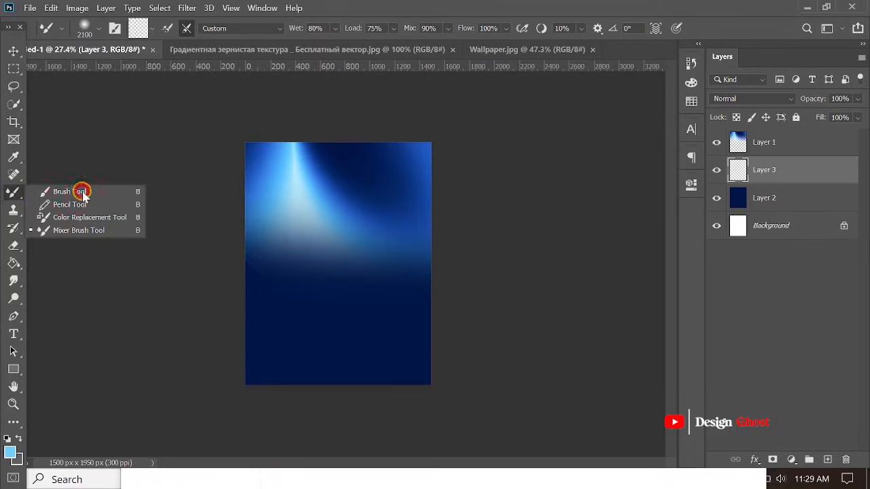
click(81, 192)
key(bracketright)
key(bracketright)
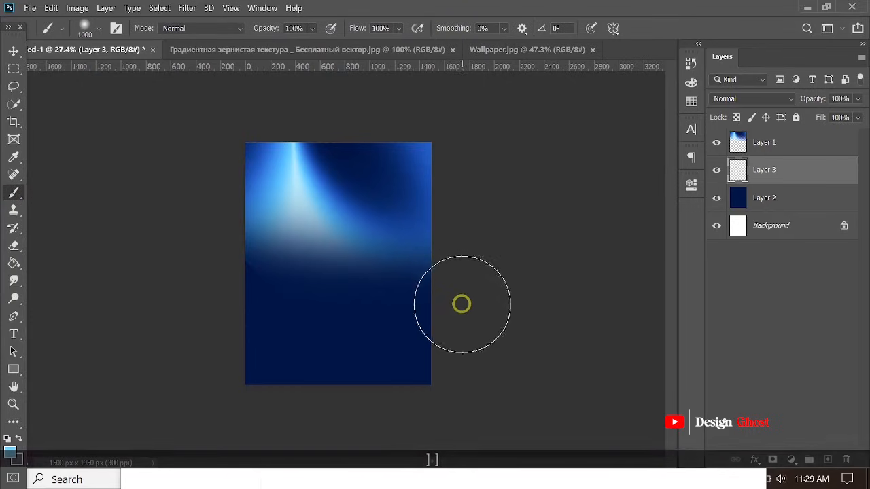
key(bracketright)
key(bracketright)
key(bracketright)
key(bracketright)
key(bracketright)
key(bracketright)
key(bracketright)
key(bracketright)
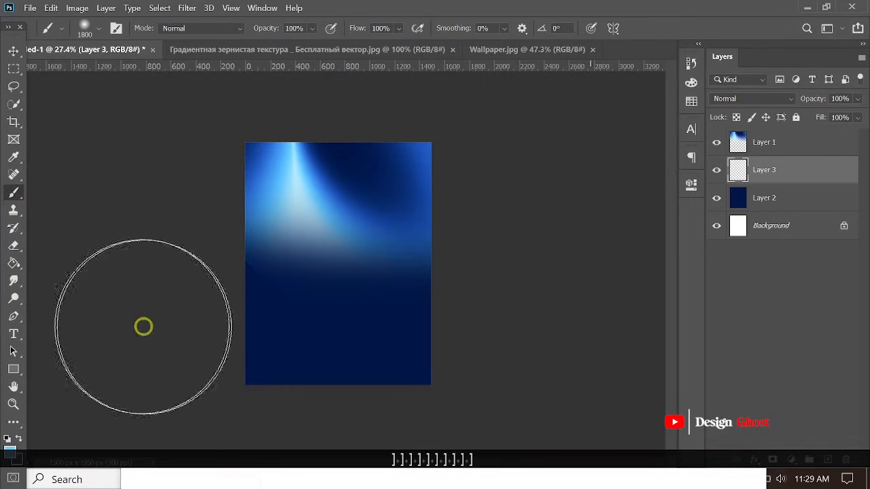
drag(144, 327, 83, 284)
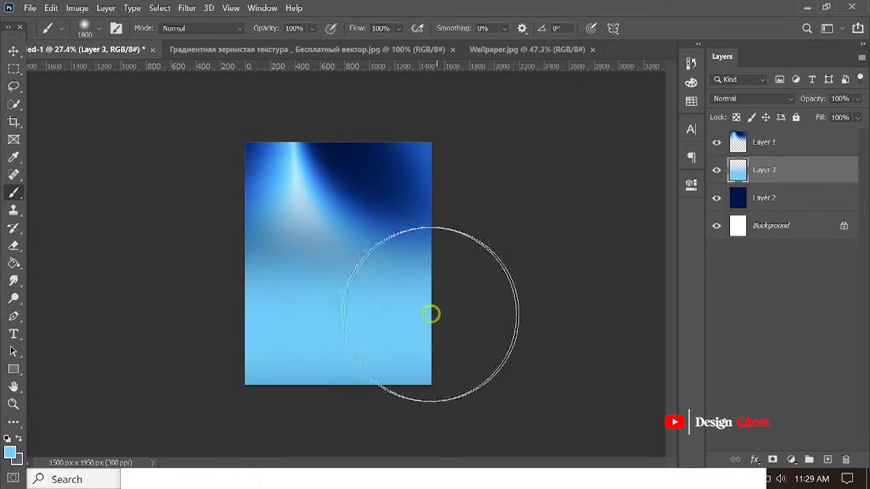
mouse_move(431, 314)
mouse_down()
mouse_move(263, 289)
mouse_move(260, 299)
mouse_move(322, 333)
mouse_up()
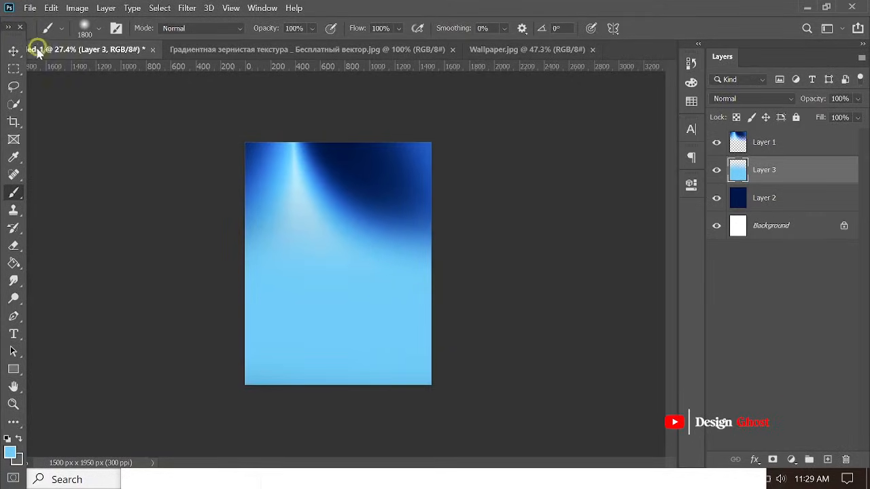
Inspect how the light blue area blends into the artwork across the whole flyer
click(14, 51)
scroll(316, 247, down, 4)
scroll(316, 247, up, 1)
key(ctrl+p)
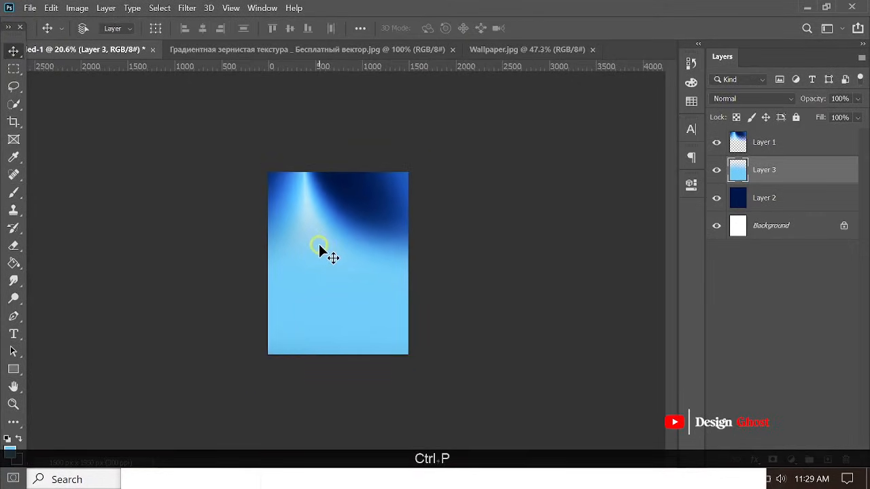
key(ctrl+0)
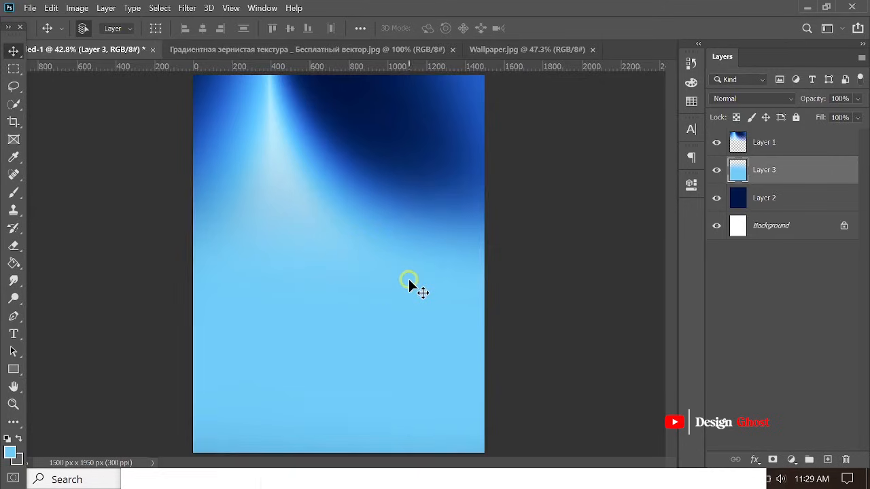
scroll(410, 286, down, 2)
key(ctrl+0)
scroll(340, 269, down, 2)
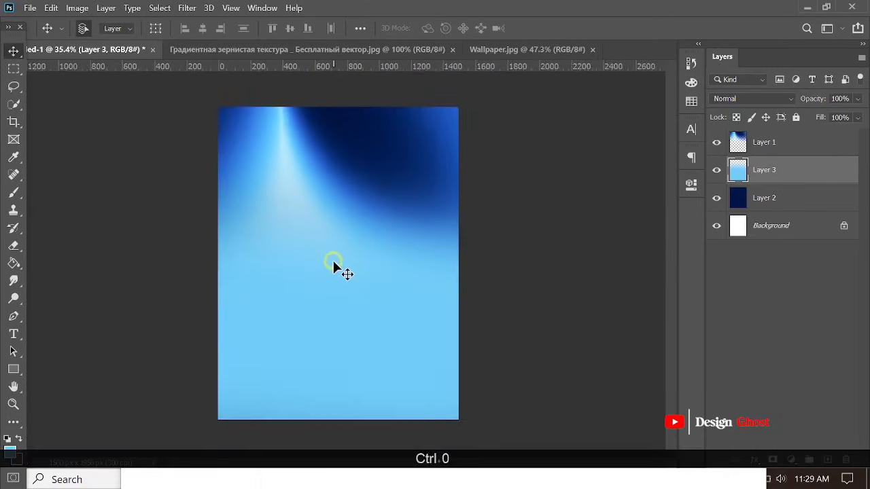
key(ctrl+0)
key(space)
scroll(374, 260, up, 1)
scroll(373, 260, down, 3)
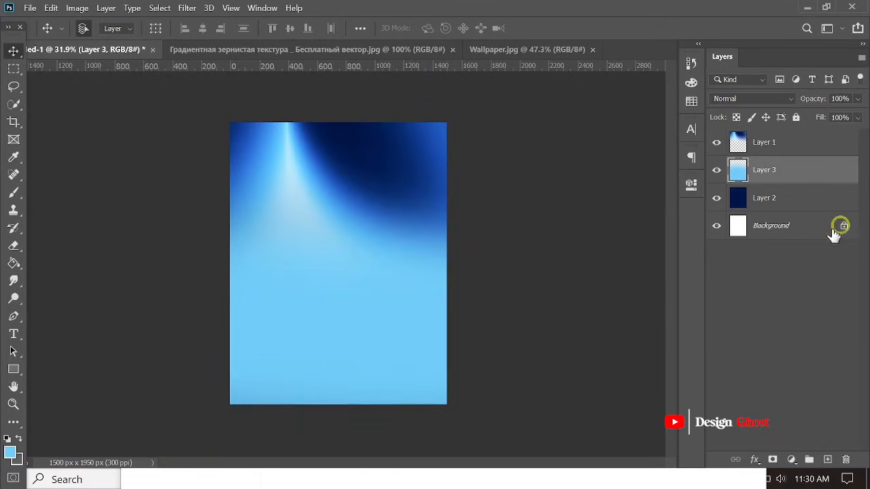
Select Layer 1, Layer 3 and Layer 2 together and check the gradient blend up close
click(805, 143)
shift+click(800, 204)
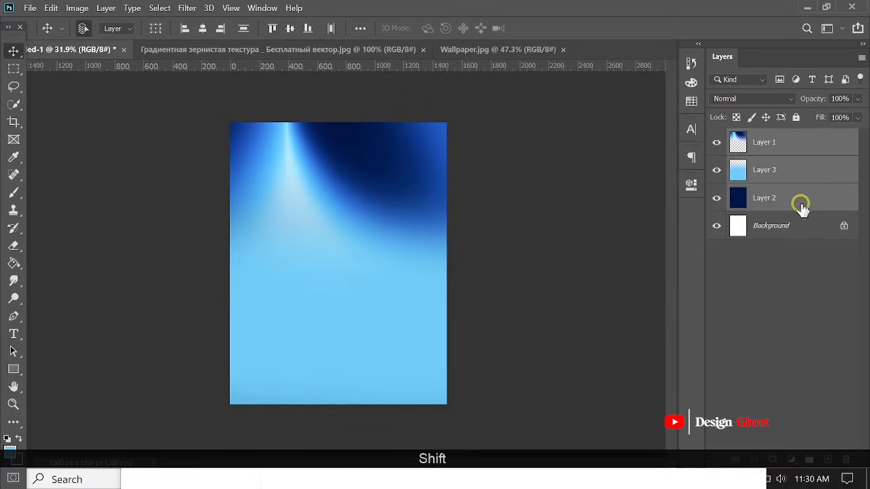
scroll(395, 264, up, 4)
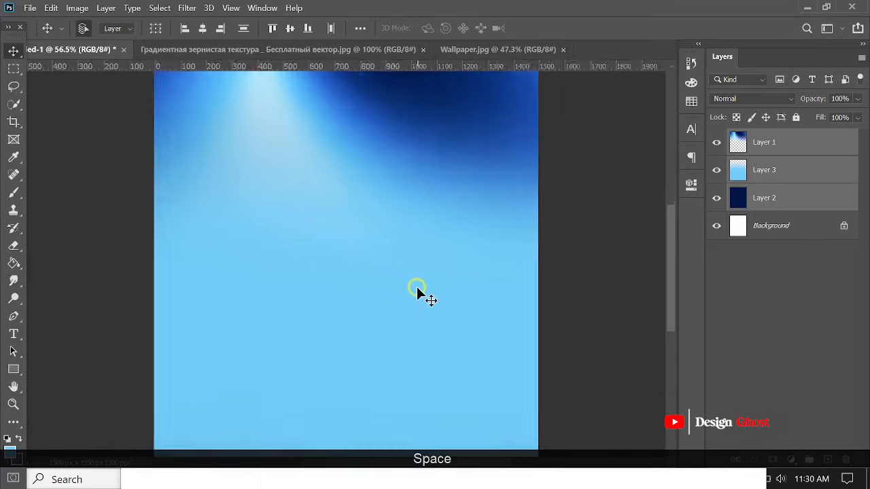
scroll(415, 284, down, 1)
key(ctrl+0)
scroll(365, 279, up, 3)
drag(394, 286, 437, 295)
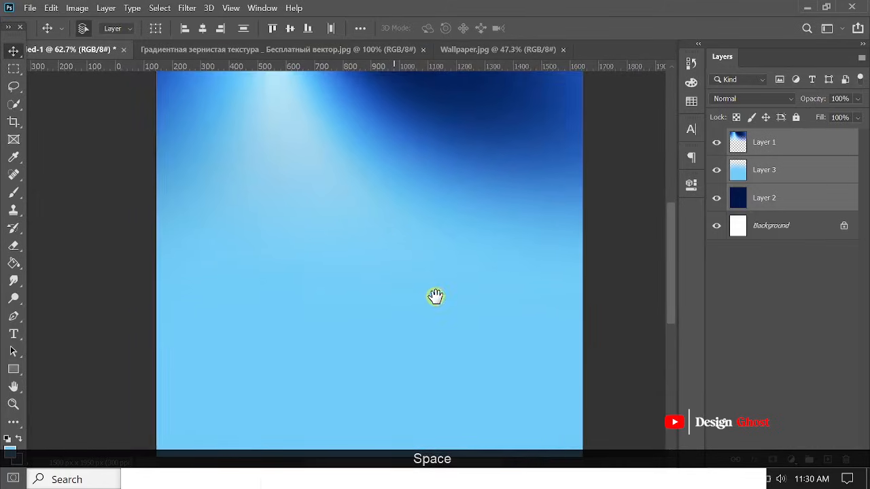
scroll(437, 294, down, 2)
scroll(437, 297, down, 1)
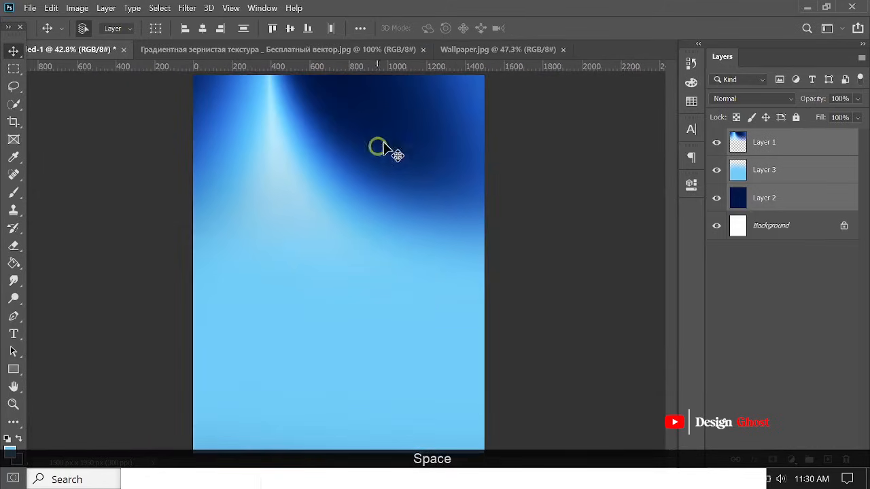
Copy the wavy blue gradient texture image into the flyer, scale it to about 258%, and position it over the upper half of the canvas
click(345, 50)
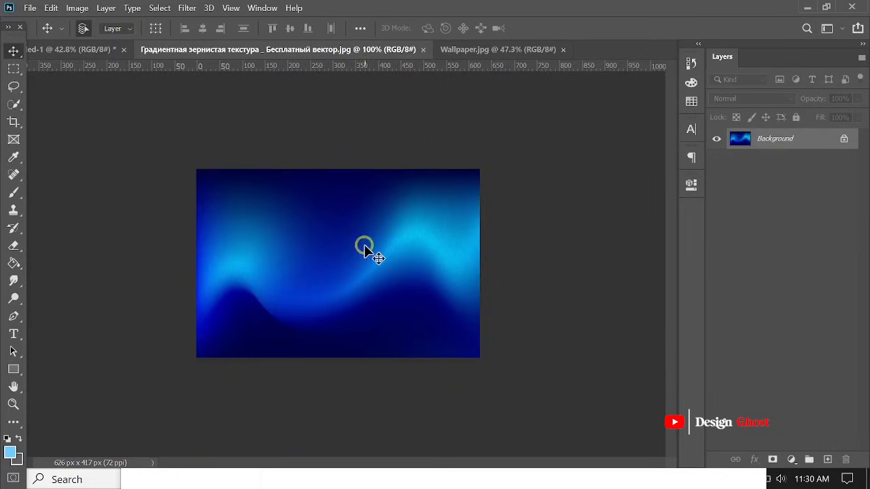
drag(71, 45, 326, 178)
key(ctrl+t)
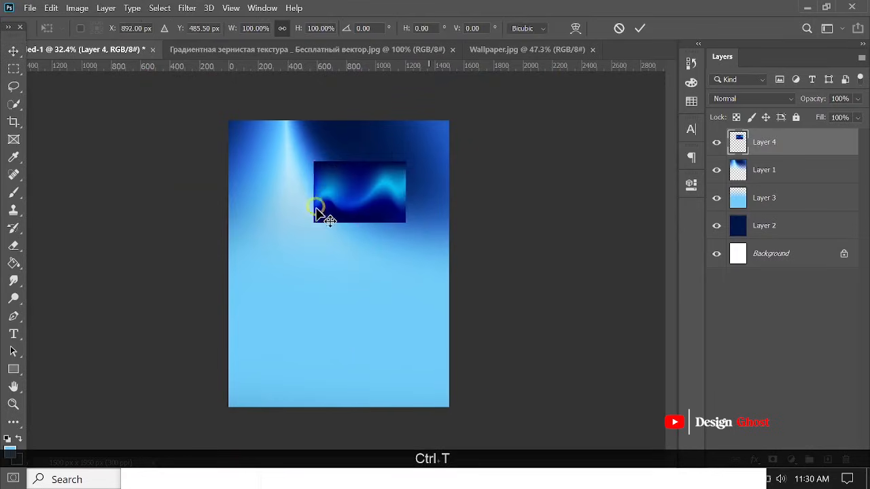
drag(313, 223, 230, 277)
drag(404, 161, 443, 136)
drag(231, 135, 213, 111)
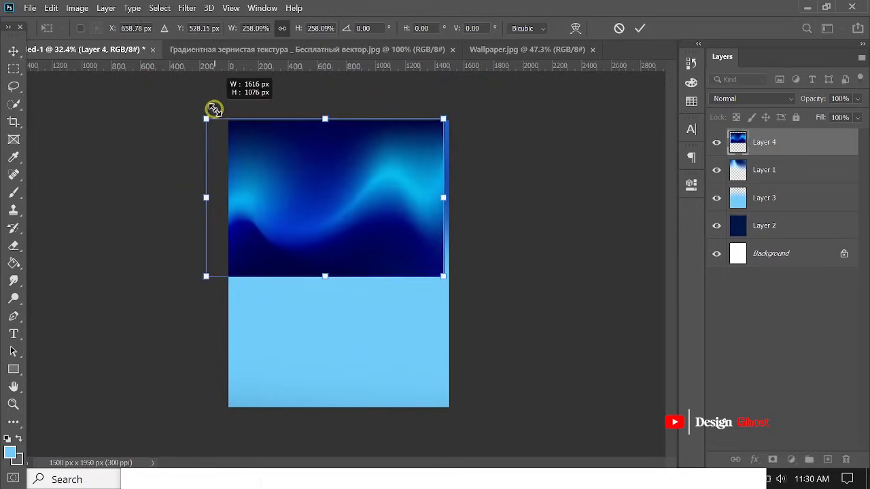
drag(388, 217, 402, 214)
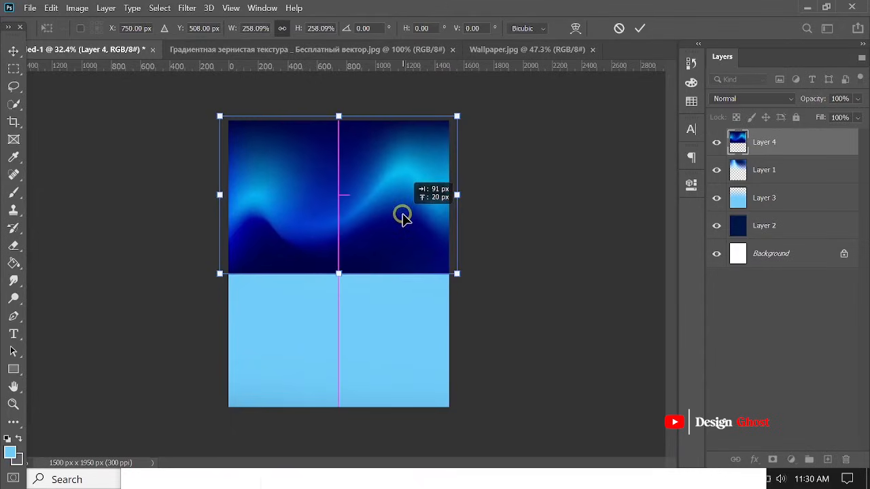
click(642, 28)
scroll(414, 204, up, 2)
drag(403, 208, 412, 208)
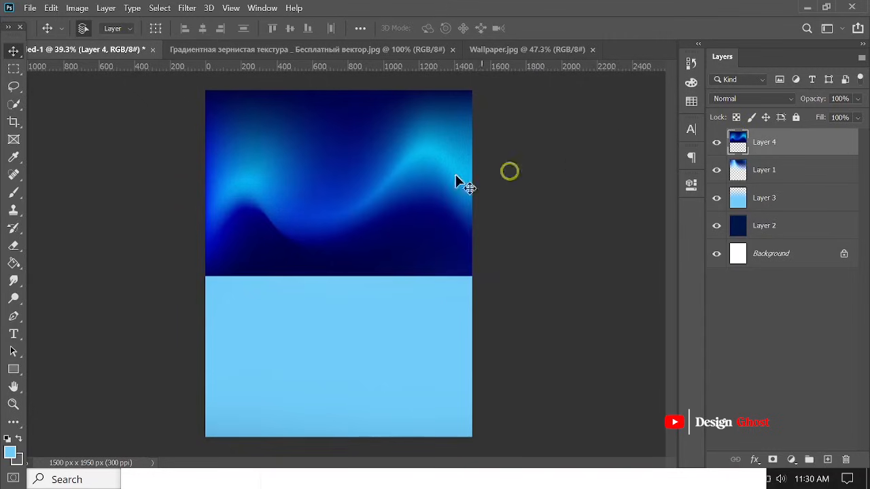
Set the blend mode of Layer 4 to Screen
click(788, 100)
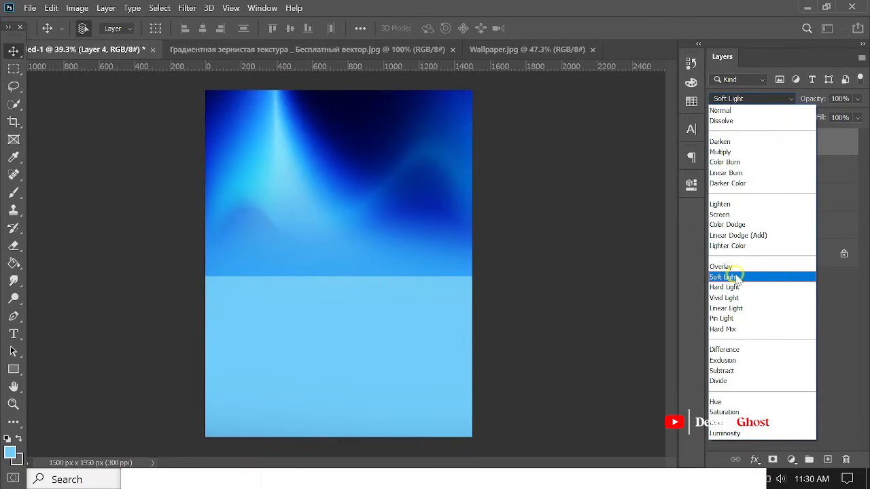
click(746, 216)
key(Return)
key(ctrl+0)
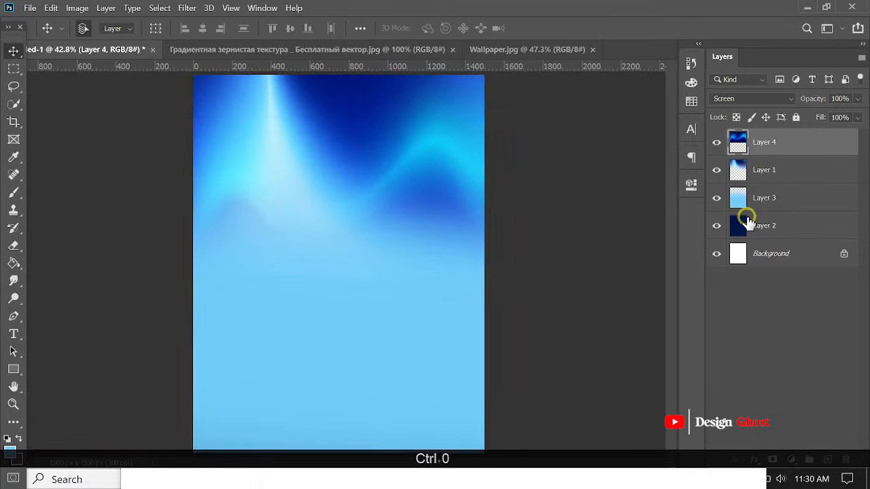
Close the gradient texture image and Wallpaper.jpg, keeping the flyer document open
click(441, 53)
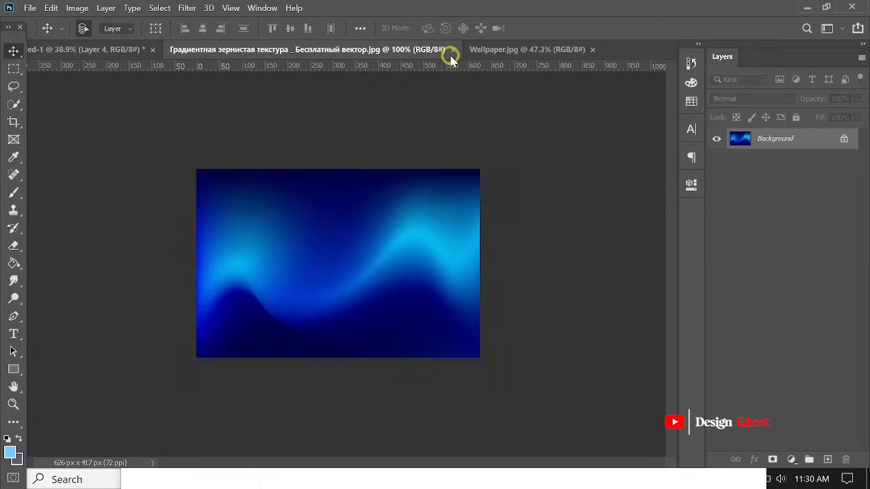
click(453, 50)
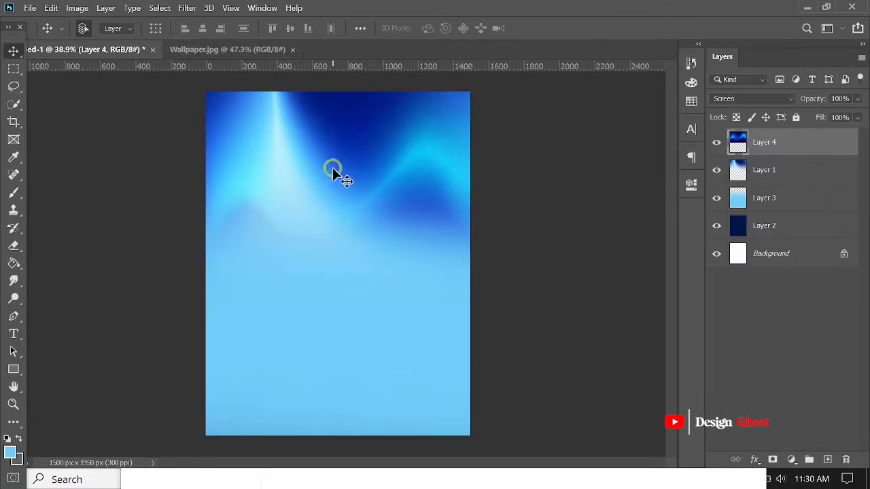
click(294, 50)
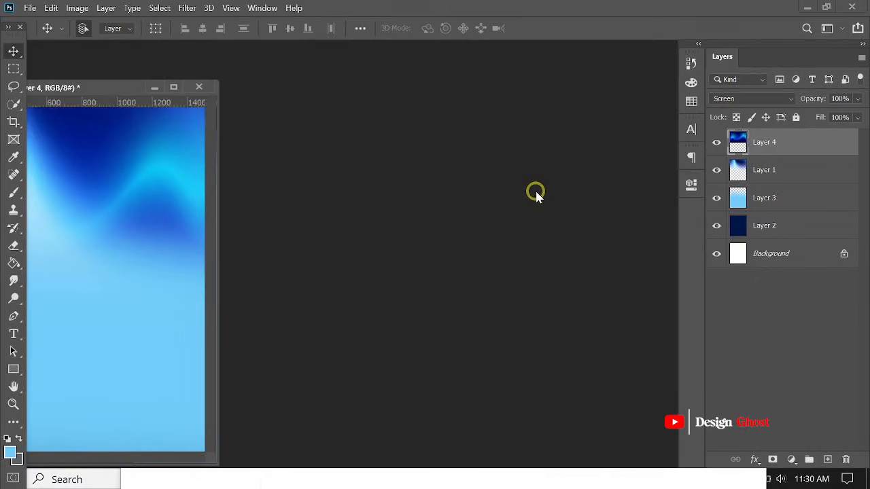
Open the "40,000+ Free Blue Technology" and "blue satin fabric isolated on white" images and dock their window as document tabs
double_click(535, 193)
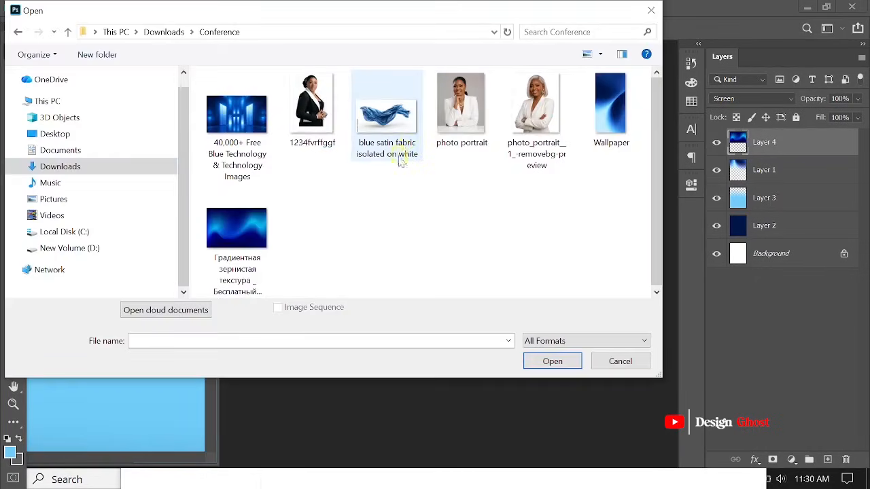
click(388, 126)
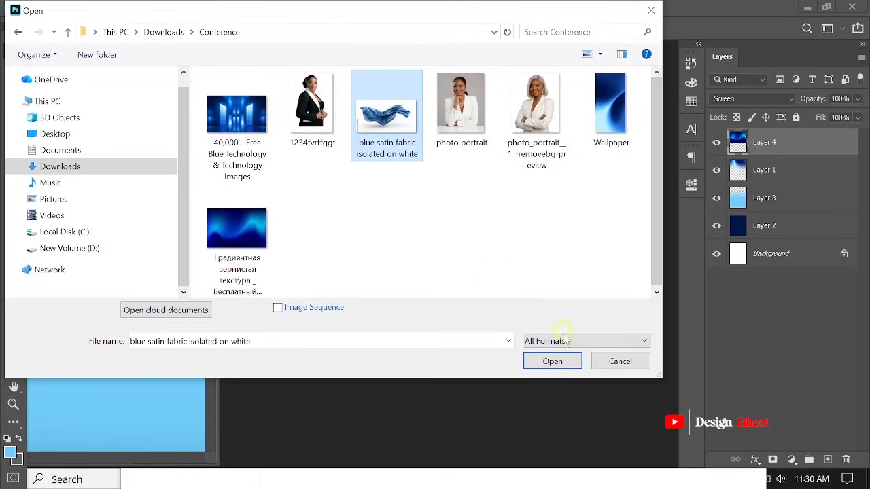
ctrl+click(237, 125)
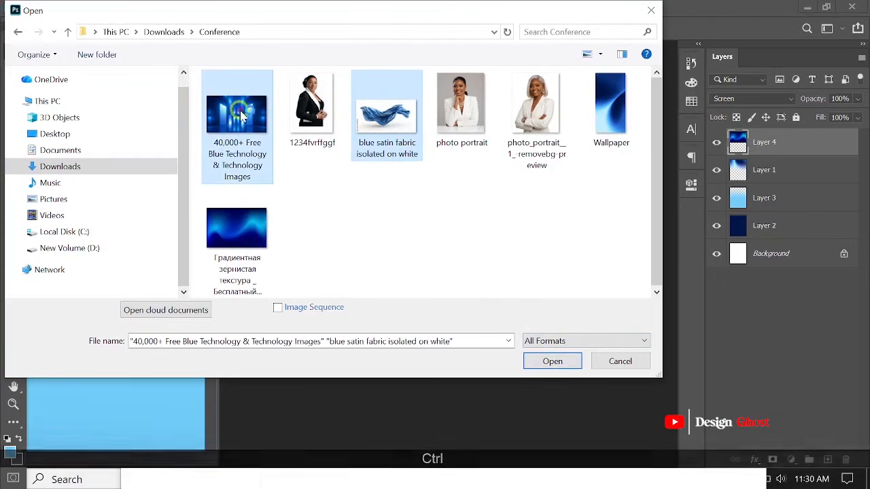
click(553, 361)
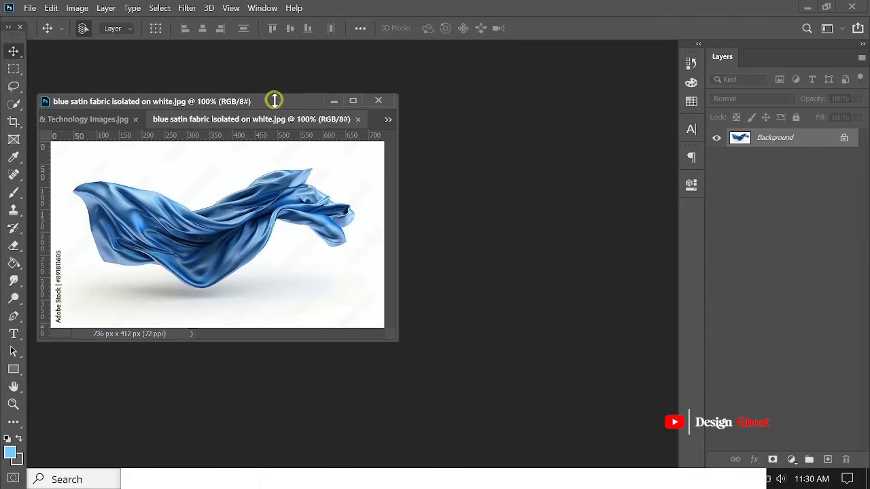
drag(267, 101, 423, 32)
scroll(355, 248, up, 2)
scroll(356, 248, down, 3)
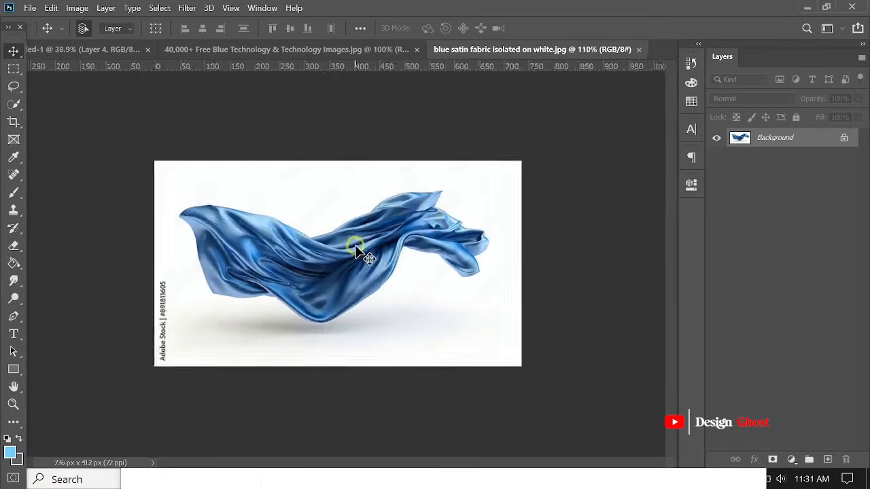
Copy the blue technology hall image into the flyer, scale it to about 289%, and position it across the top of the canvas
click(257, 55)
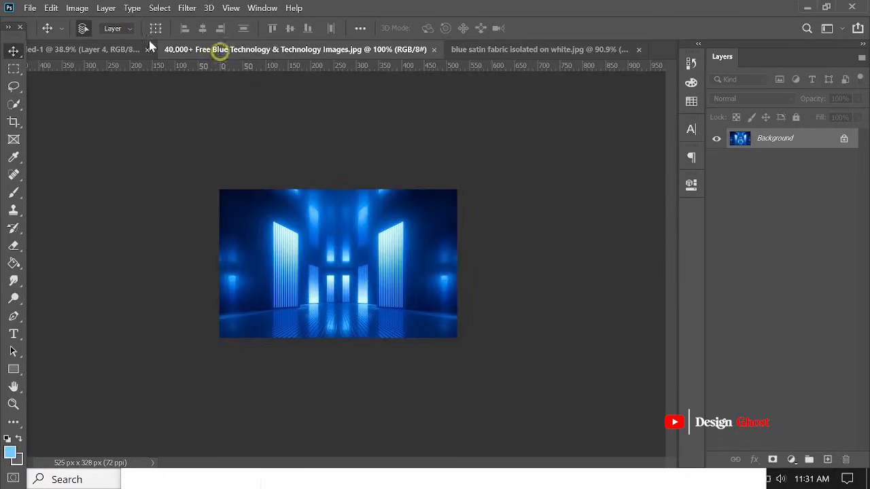
scroll(289, 214, up, 1)
mouse_move(289, 214)
mouse_down()
mouse_move(291, 177)
mouse_move(101, 68)
mouse_move(104, 48)
mouse_move(363, 193)
mouse_move(295, 200)
mouse_up()
scroll(360, 233, up, 2)
key(ctrl+t)
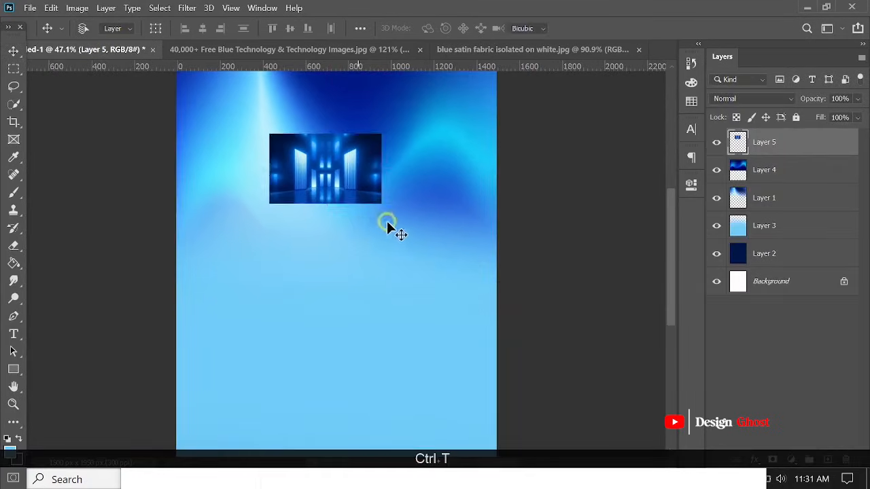
scroll(387, 229, down, 1)
drag(383, 216, 469, 269)
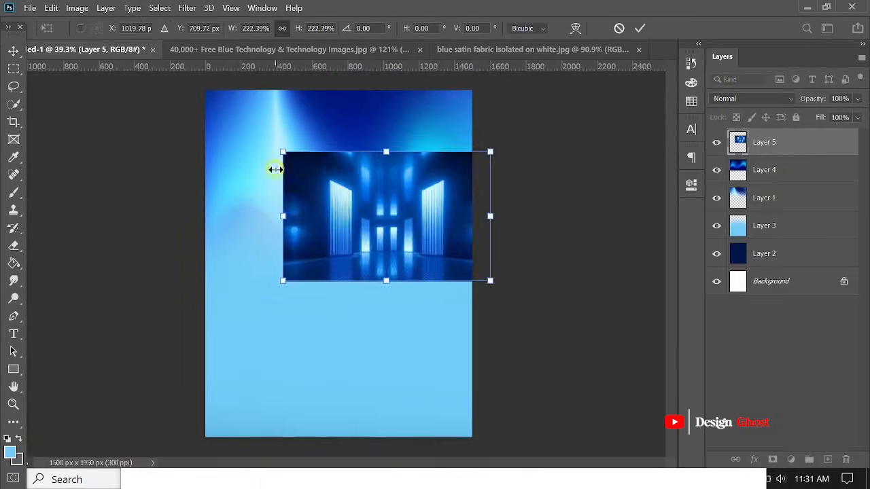
drag(283, 151, 235, 113)
drag(430, 246, 422, 221)
click(642, 30)
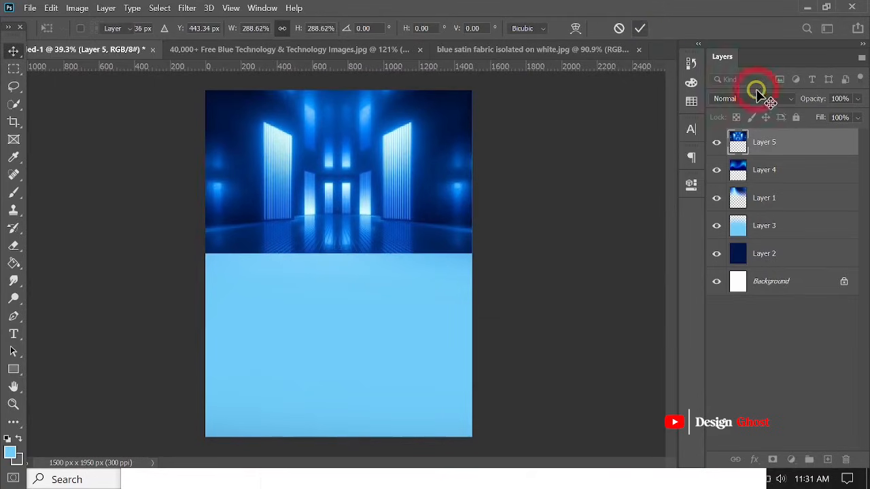
Set the blend mode of Layer 5 to Screen
click(751, 98)
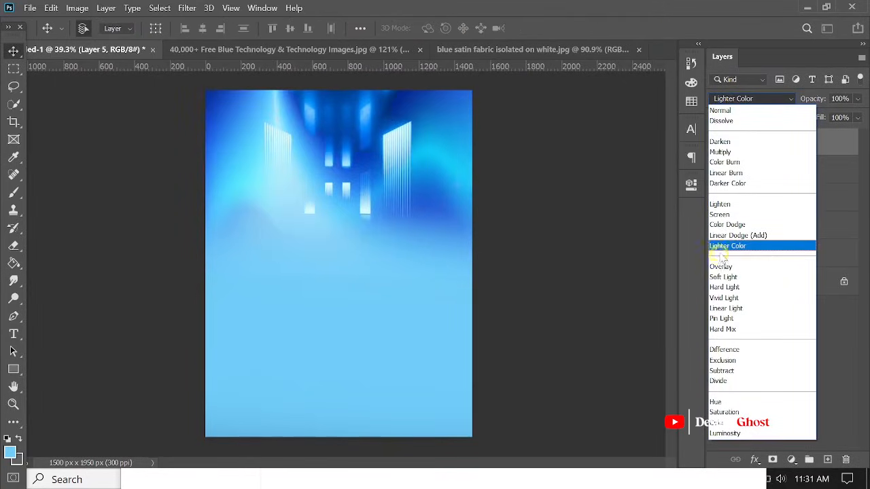
click(743, 214)
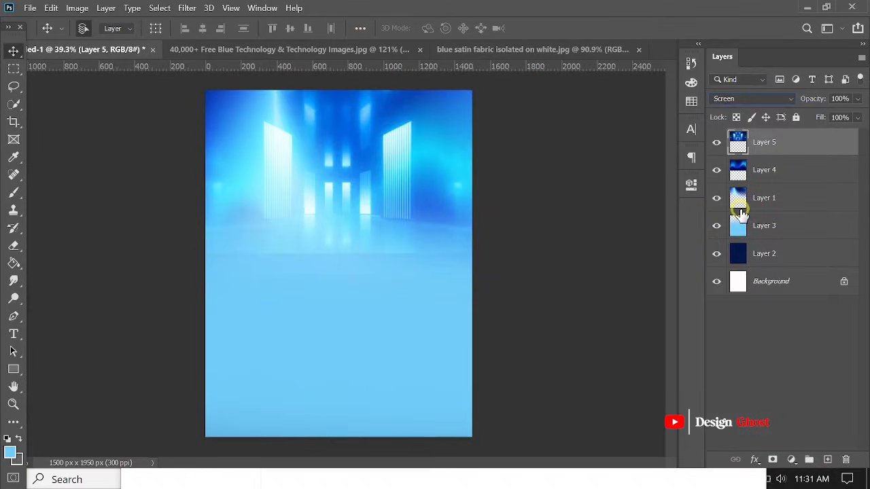
key(ctrl+0)
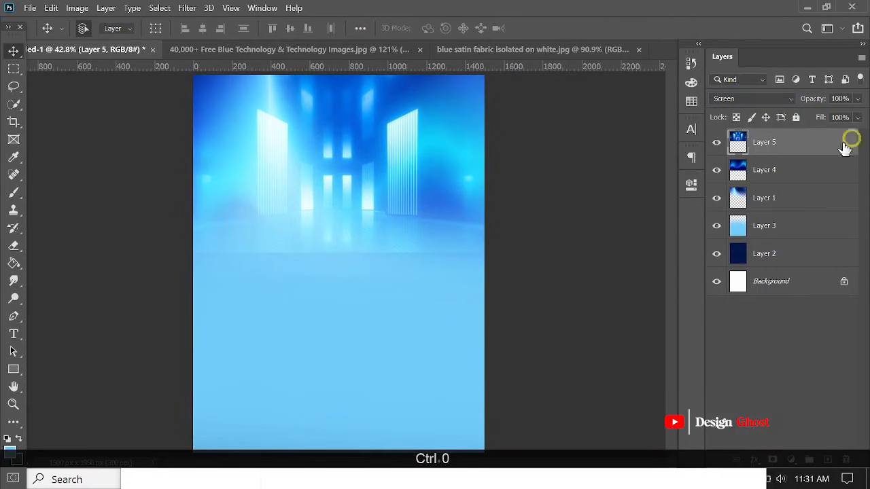
Erase the hard lower edge of Layer 5 with a soft 1300 px eraser to fade it into the light blue
key(e)
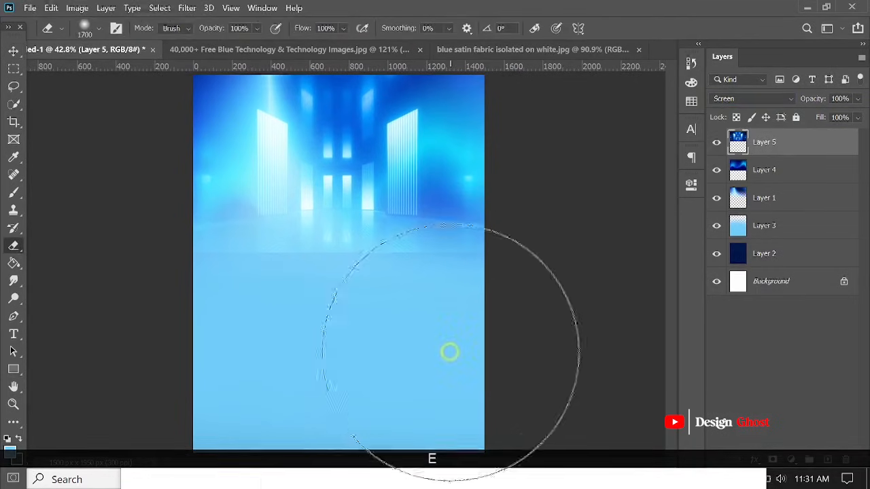
key([)
scroll(450, 338, down, 3)
key([)
key([)
key([)
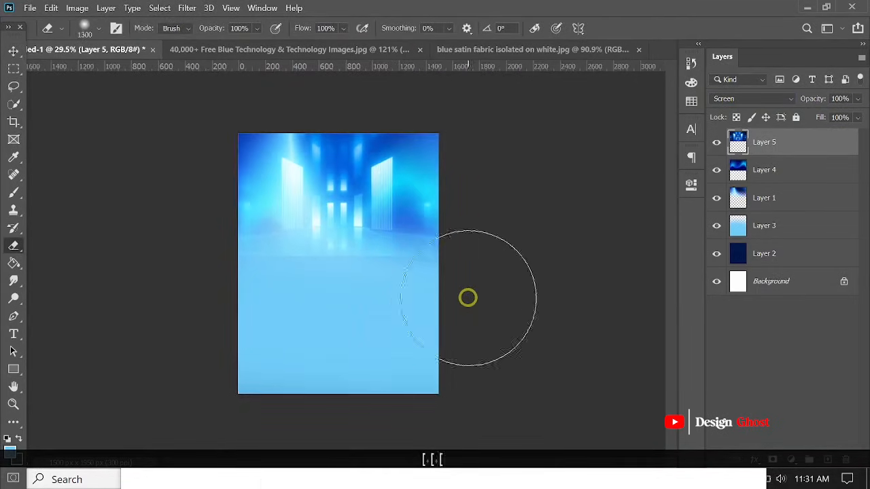
drag(68, 312, 449, 319)
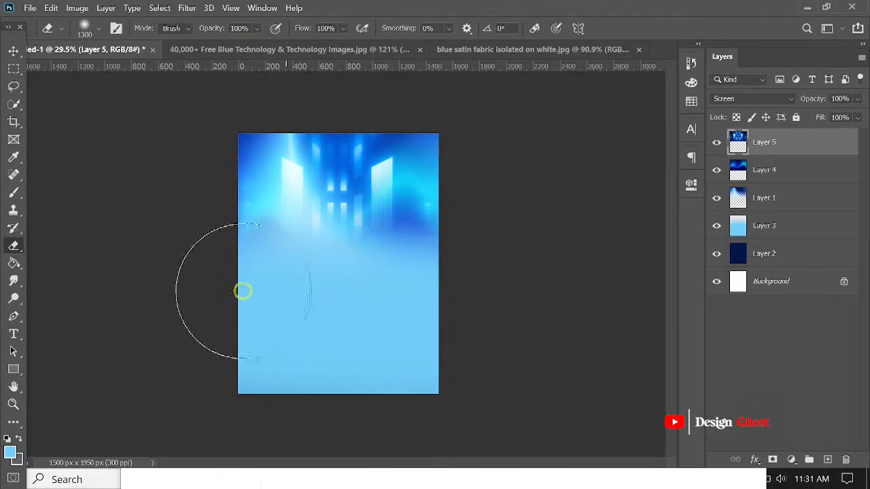
click(14, 51)
key(Return)
key(ctrl+0)
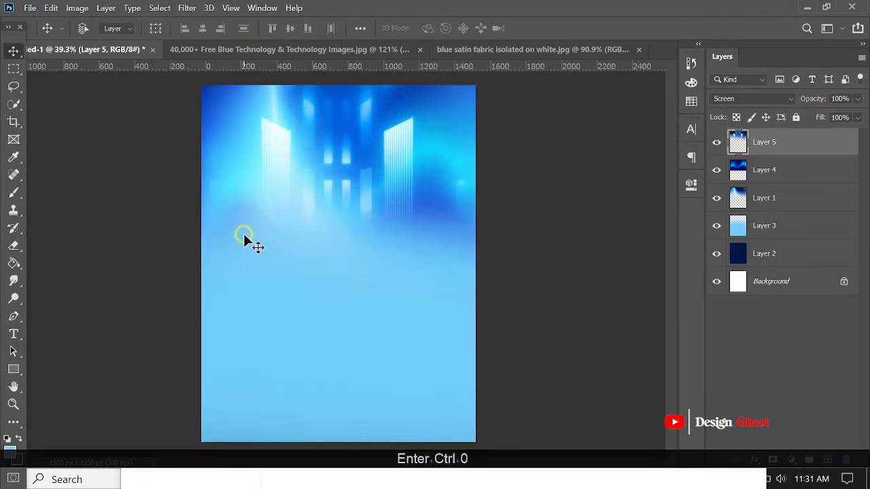
click(348, 330)
scroll(357, 323, down, 2)
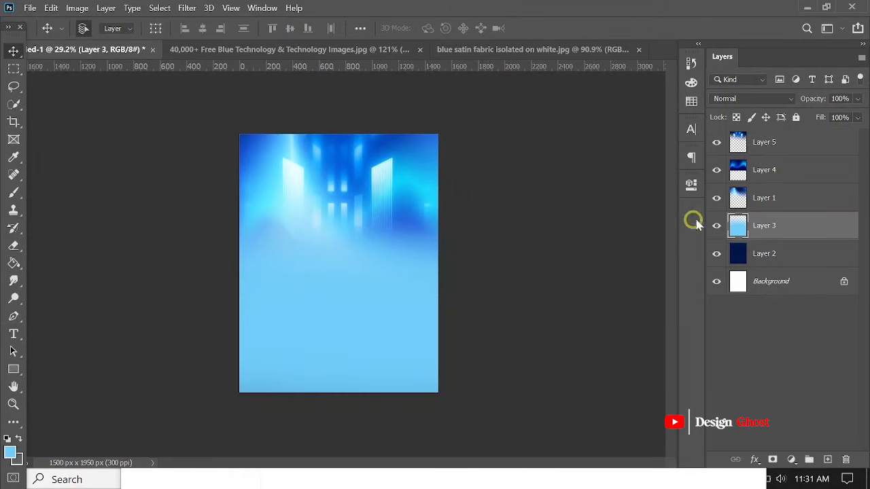
scroll(483, 277, up, 3)
key(ctrl+z)
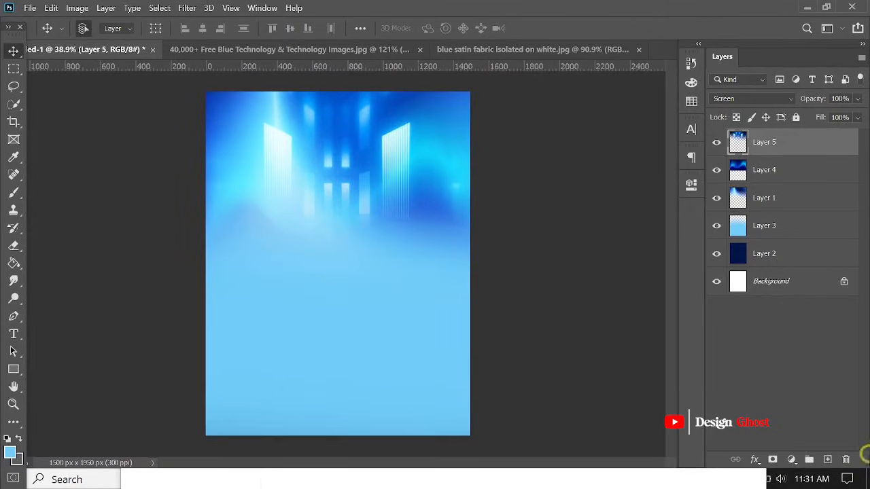
Add a new empty layer above Layer 5
click(827, 460)
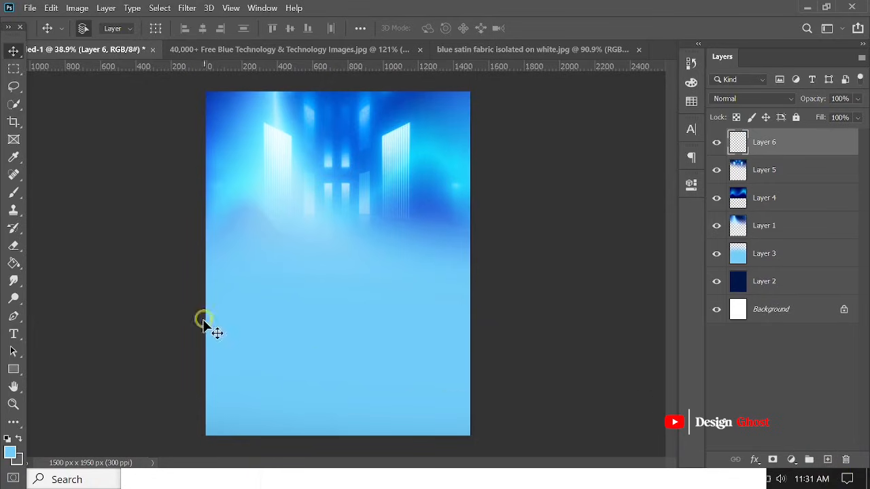
scroll(102, 360, down, 1)
click(10, 450)
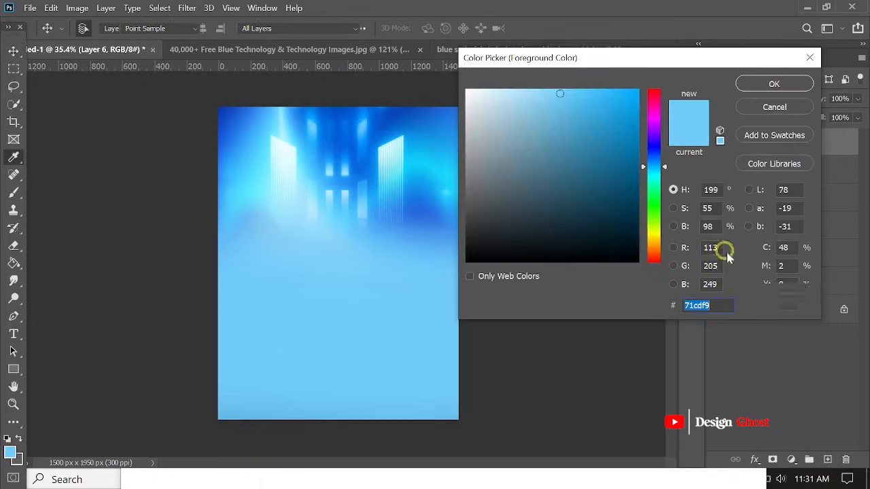
click(807, 61)
Sample a dark navy from the technology hall image and adjust the foreground colour to #00194f
click(278, 52)
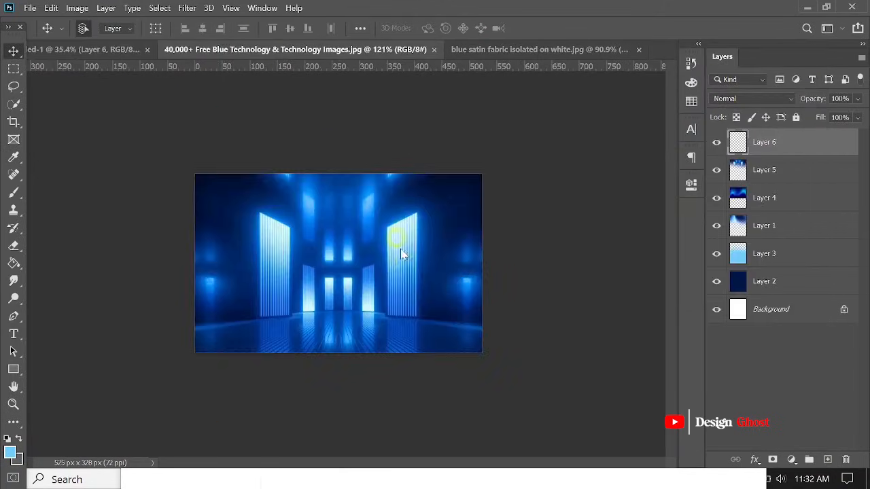
click(10, 450)
click(235, 180)
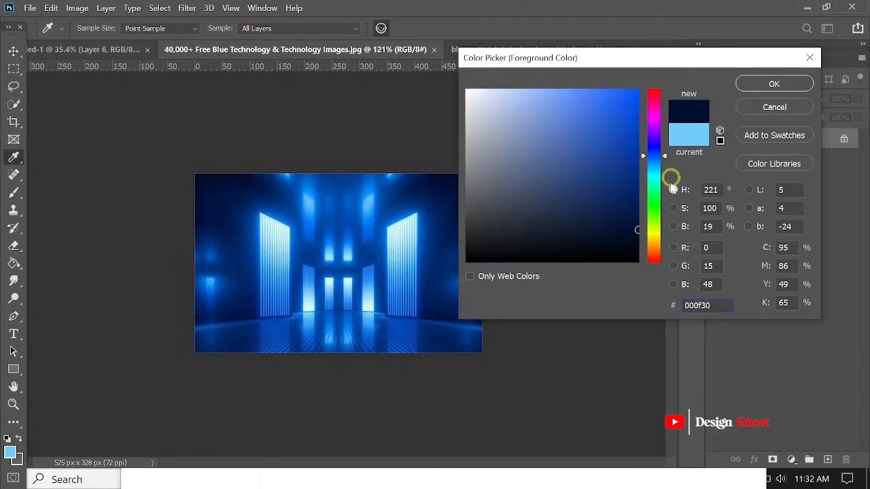
drag(637, 230, 641, 209)
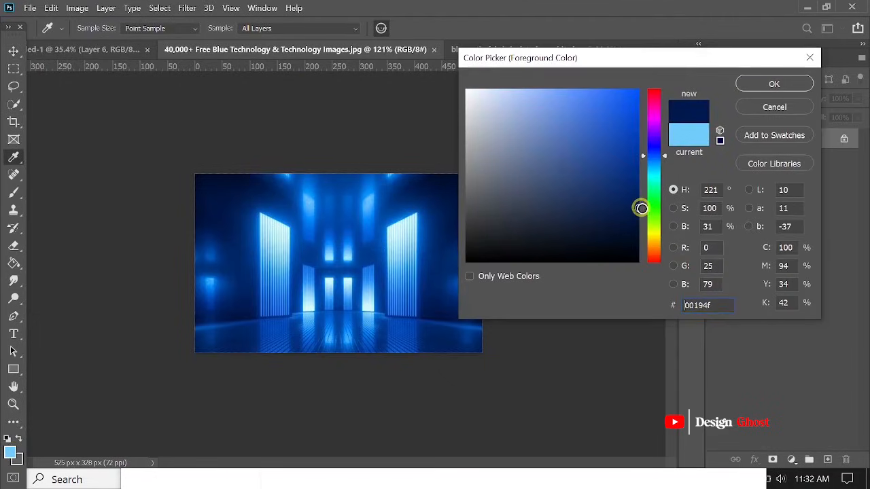
click(764, 85)
key(v)
Paint dark navy over the lower part of the flyer on Layer 6 with a soft 1800 px brush
click(86, 49)
scroll(380, 291, up, 2)
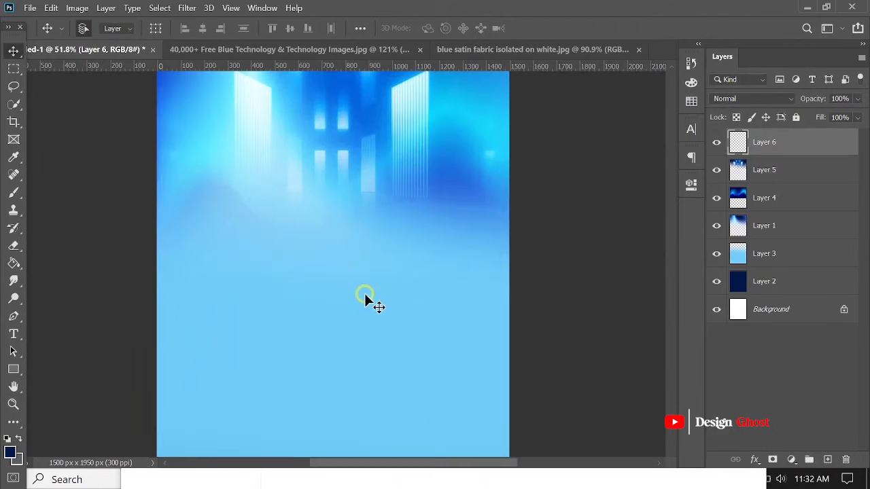
mouse_move(364, 293)
mouse_down()
mouse_move(398, 217)
mouse_move(415, 145)
mouse_move(419, 151)
mouse_up()
key(b)
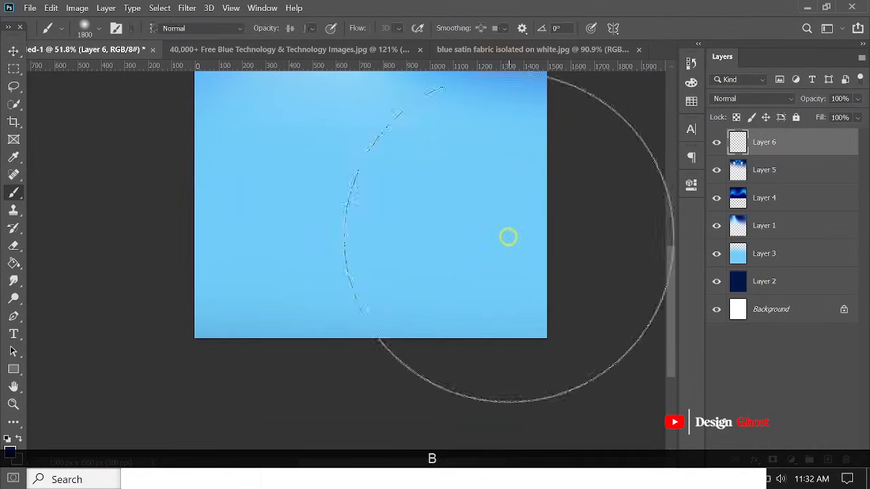
scroll(479, 342, down, 5)
scroll(387, 290, up, 2)
key(space)
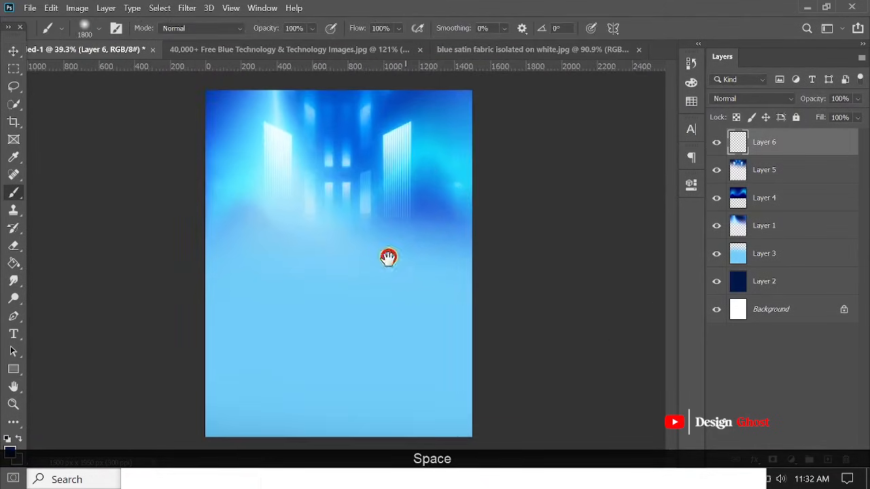
scroll(388, 257, up, 1)
drag(410, 268, 430, 84)
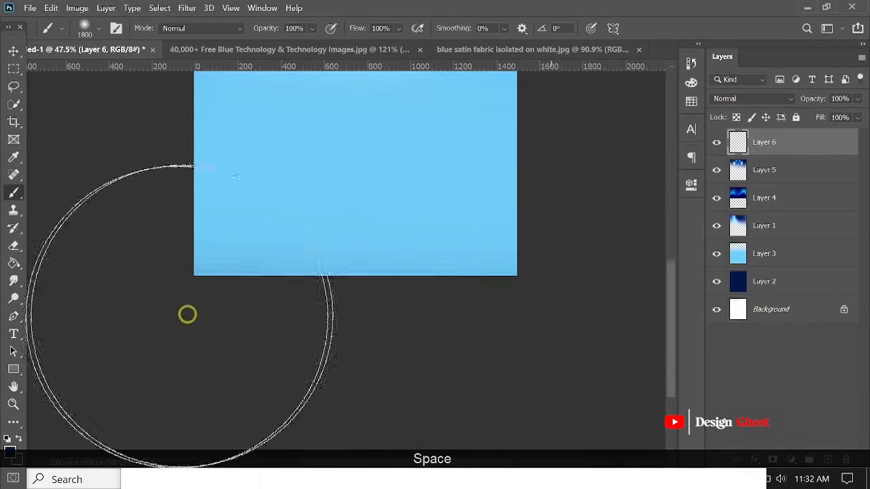
mouse_move(163, 306)
mouse_down()
mouse_move(242, 238)
mouse_move(522, 256)
mouse_move(422, 349)
mouse_up()
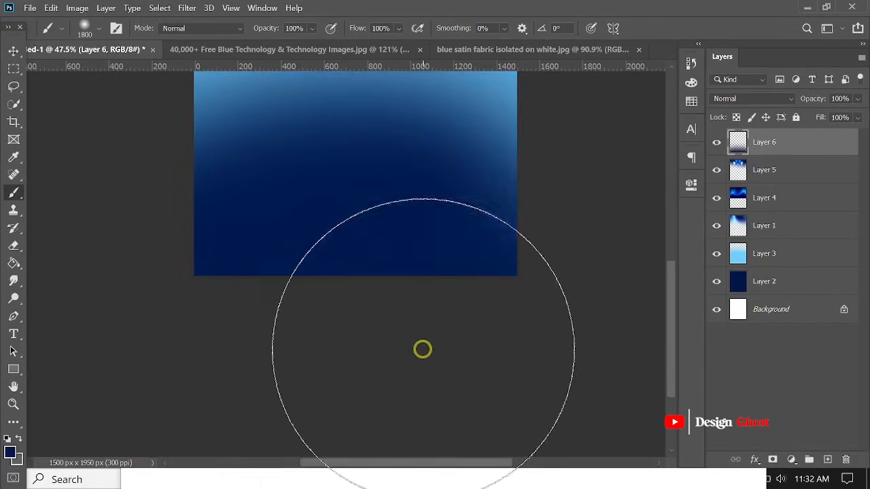
scroll(422, 349, down, 2)
click(13, 58)
scroll(340, 330, up, 2)
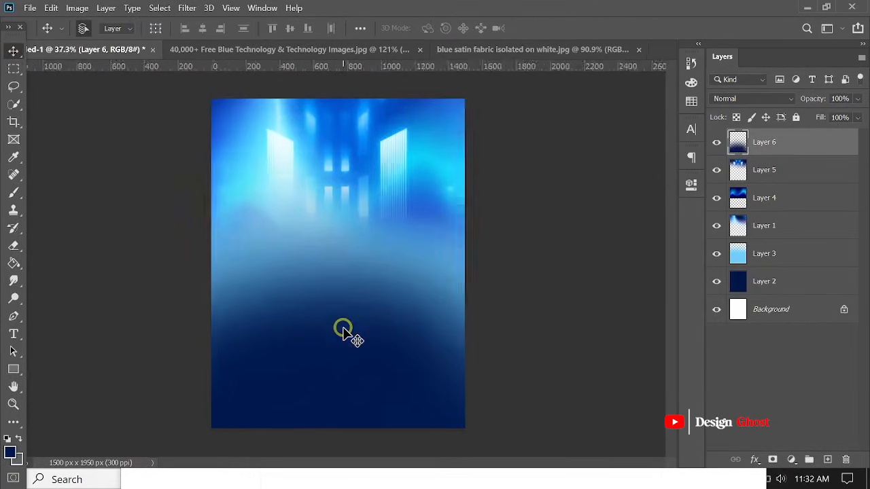
drag(362, 363, 374, 305)
scroll(374, 309, down, 3)
key(Return)
key(ctrl+0)
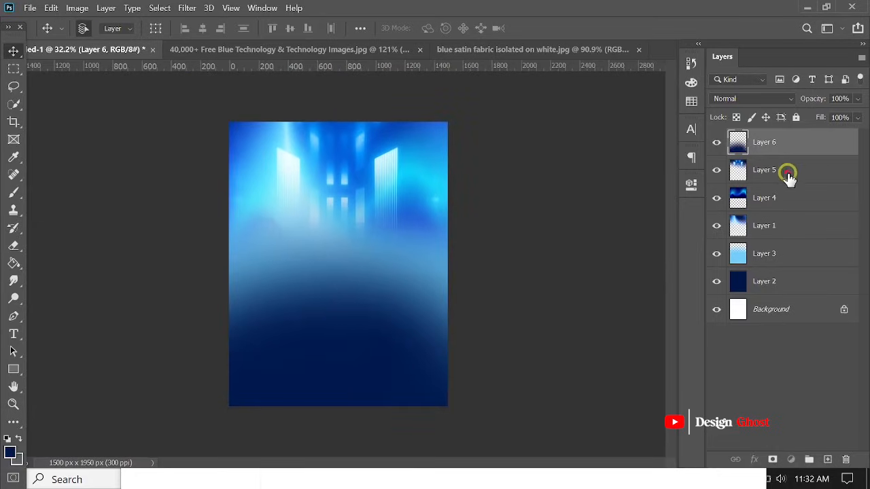
Select Layer 5 down through Layer 2 and stamp them into a new merged layer, keeping the originals
click(792, 169)
shift+click(801, 289)
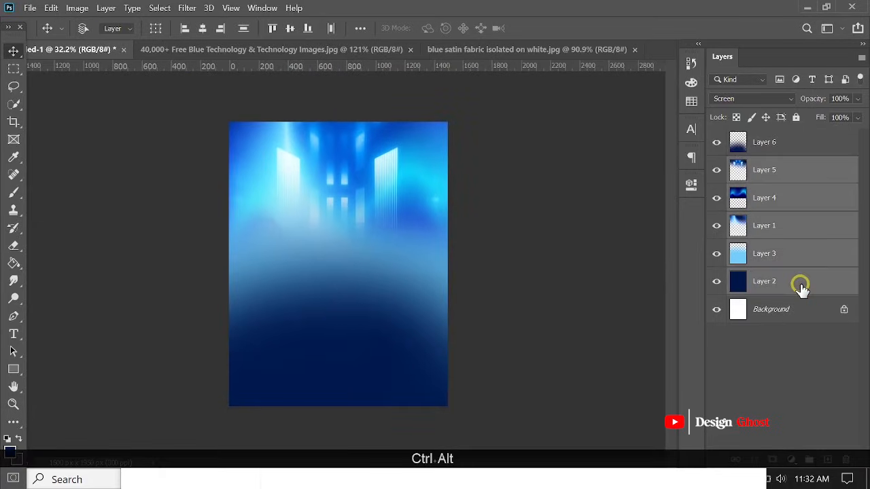
scroll(412, 209, up, 4)
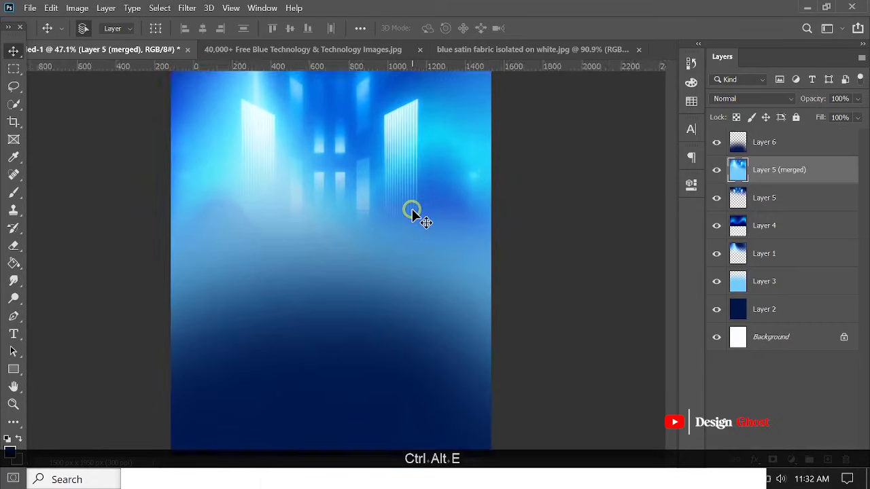
scroll(411, 209, down, 2)
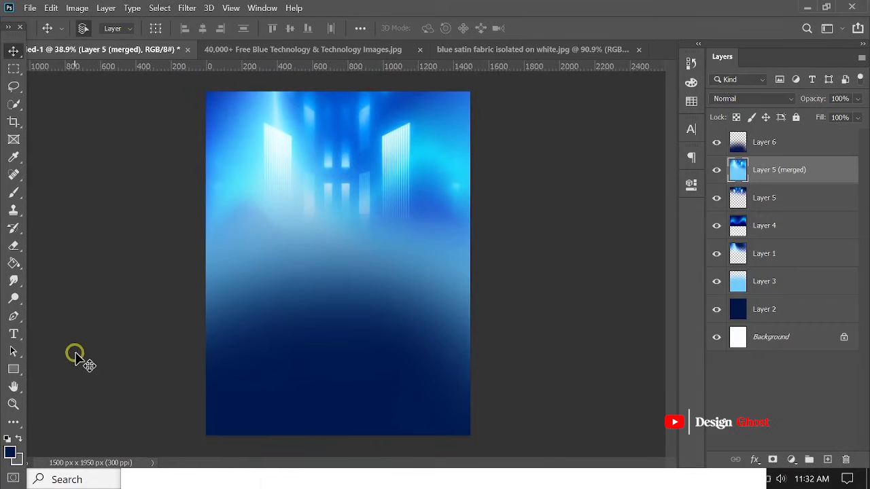
Duplicate Layer 2 and move the copy up to the top of the layer stack
key(b)
scroll(407, 264, down, 2)
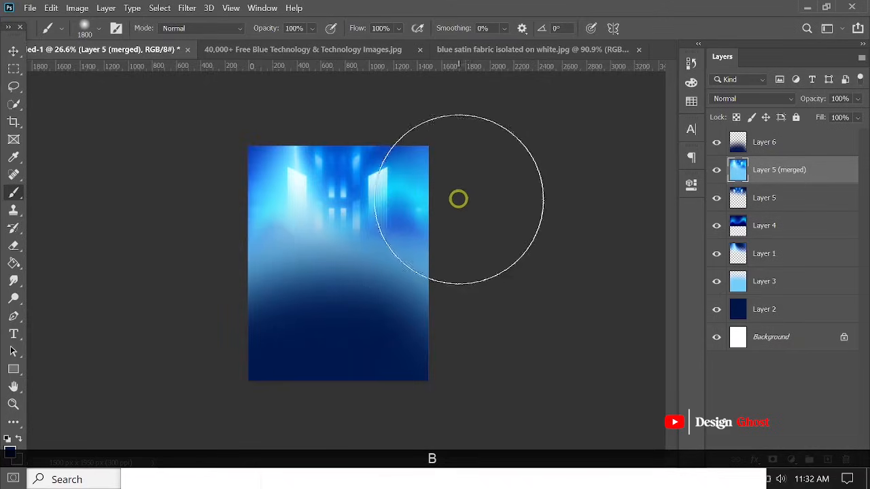
scroll(458, 197, up, 2)
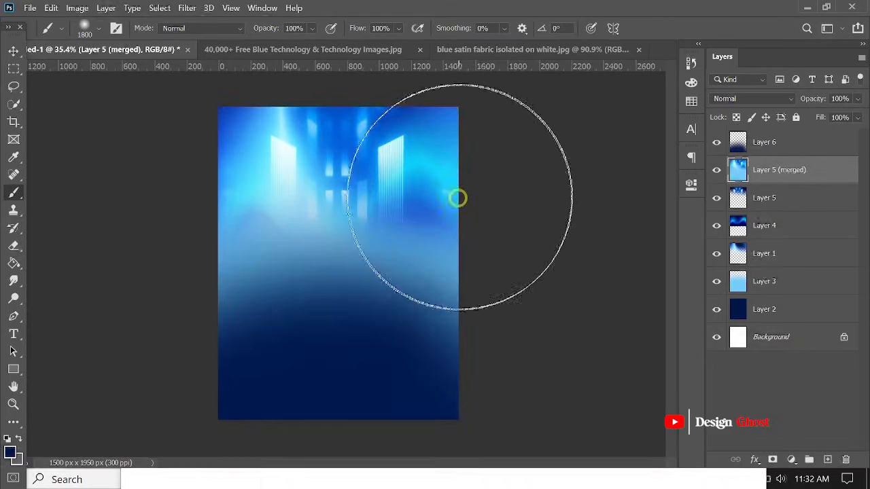
click(780, 316)
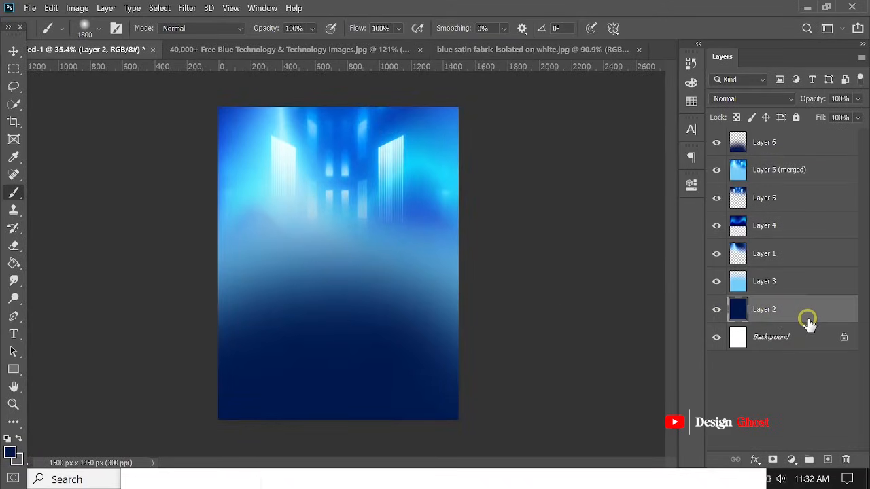
key(ctrl+j)
key(ctrl+bracketright)
key(ctrl+bracketright)
key(ctrl+bracketright)
key(ctrl+bracketright)
key(ctrl+bracketright)
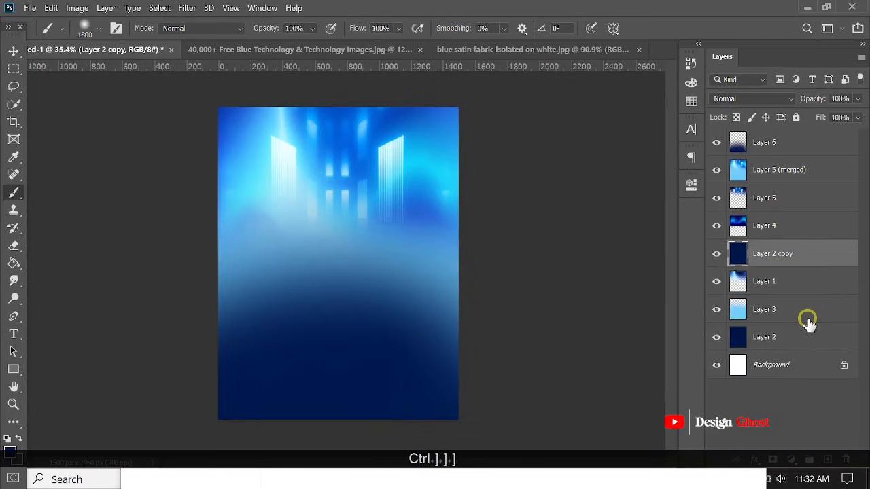
key(ctrl+bracketright)
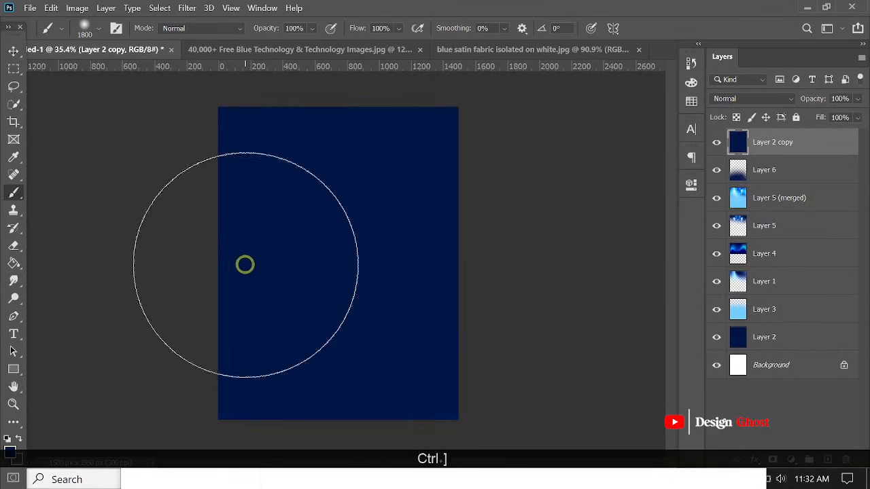
Try erasing the middle of Layer 2 copy with a soft 1300 px eraser and undo the strokes
scroll(68, 221, down, 1)
key(e)
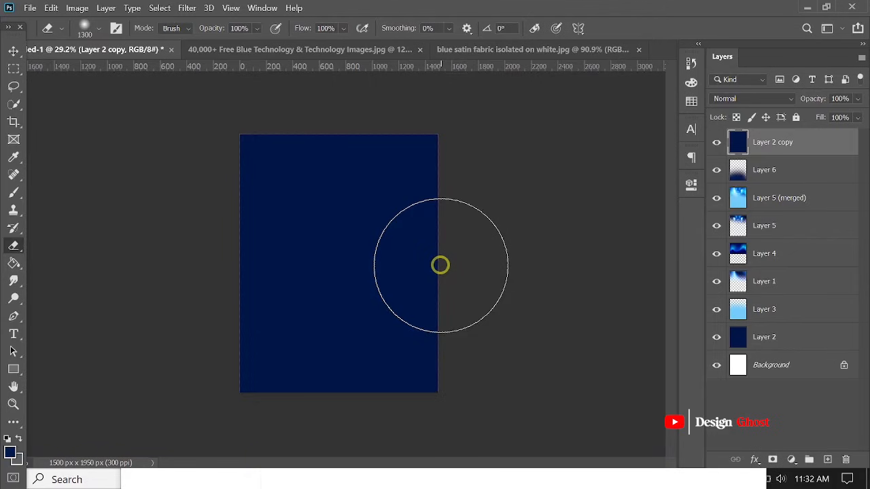
mouse_move(322, 256)
mouse_down()
mouse_move(147, 277)
mouse_move(438, 306)
mouse_move(379, 308)
mouse_move(235, 279)
mouse_move(413, 325)
mouse_up()
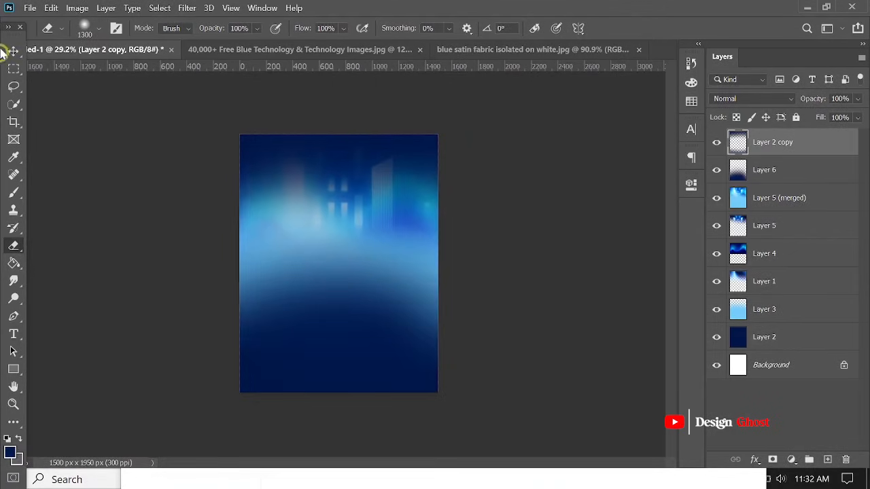
key(ctrl+z)
key(ctrl+z)
key(ctrl+z)
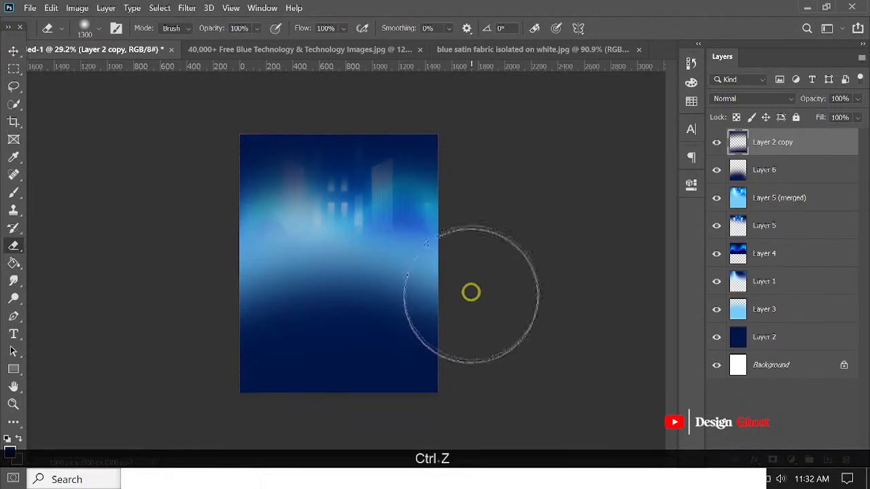
mouse_move(451, 260)
mouse_down()
mouse_move(259, 241)
mouse_move(248, 250)
mouse_move(410, 292)
mouse_up()
key(ctrl+z)
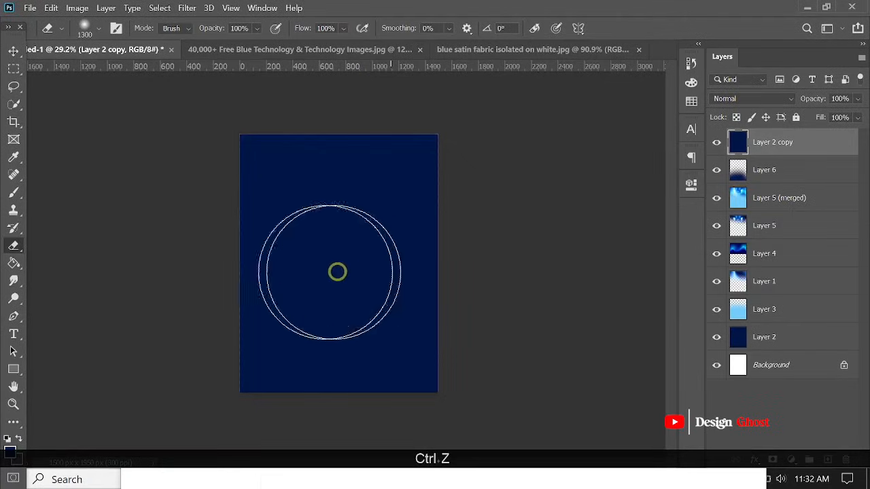
Erase a broad band across the middle of Layer 2 copy with the soft 1300 px eraser
drag(338, 269, 194, 256)
scroll(330, 246, up, 5)
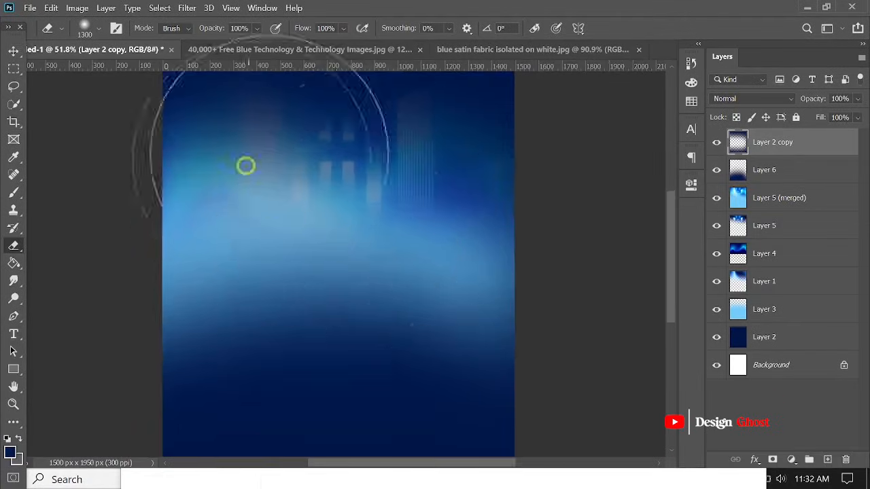
key(v)
scroll(306, 212, down, 5)
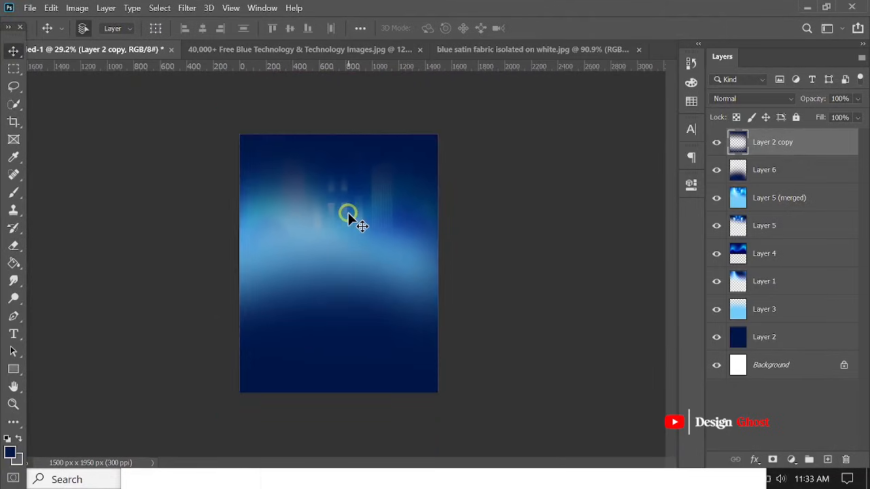
Duplicate the erased Layer 2 copy and hide the new duplicate
key(ctrl+j)
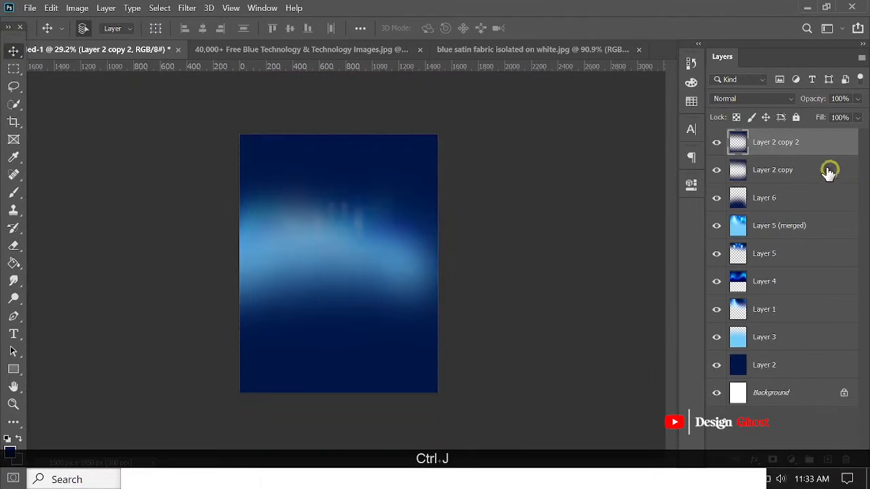
click(717, 144)
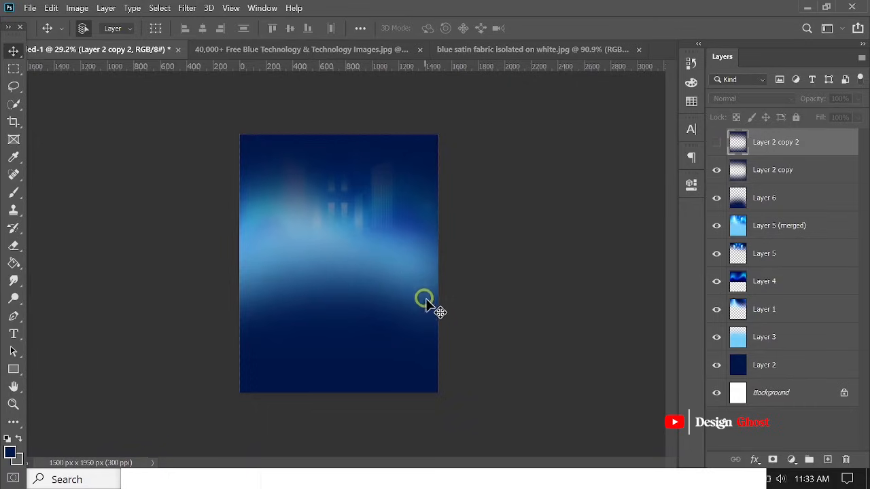
Erase the lower part of Layer 2 copy with the soft eraser enlarged to 1700 px
key(e)
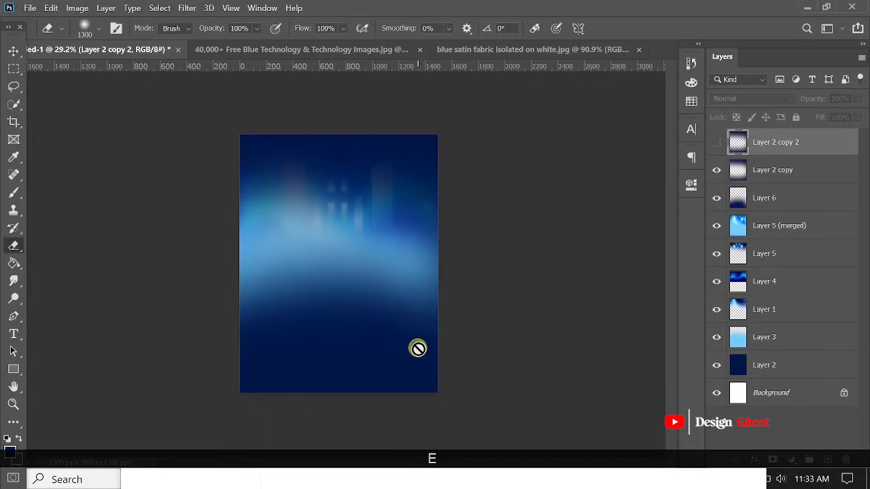
click(754, 178)
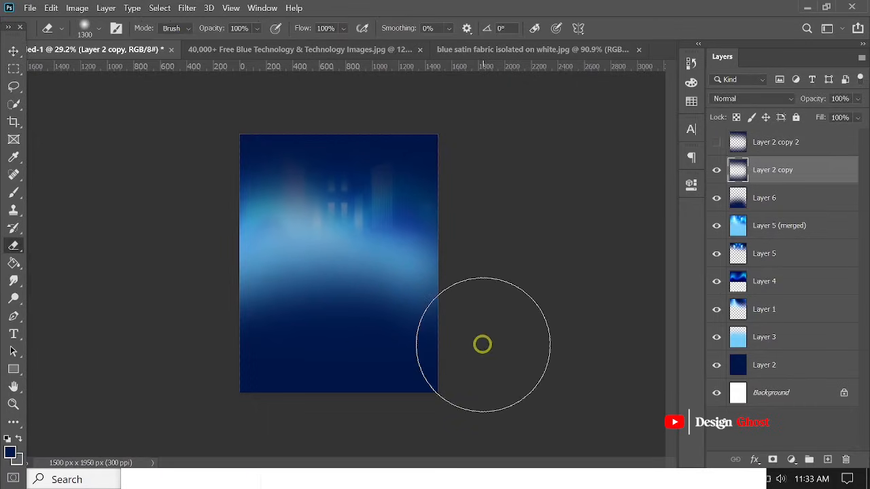
key(bracketright)
key(bracketright)
key(bracketright)
key(bracketright)
click(484, 343)
click(163, 368)
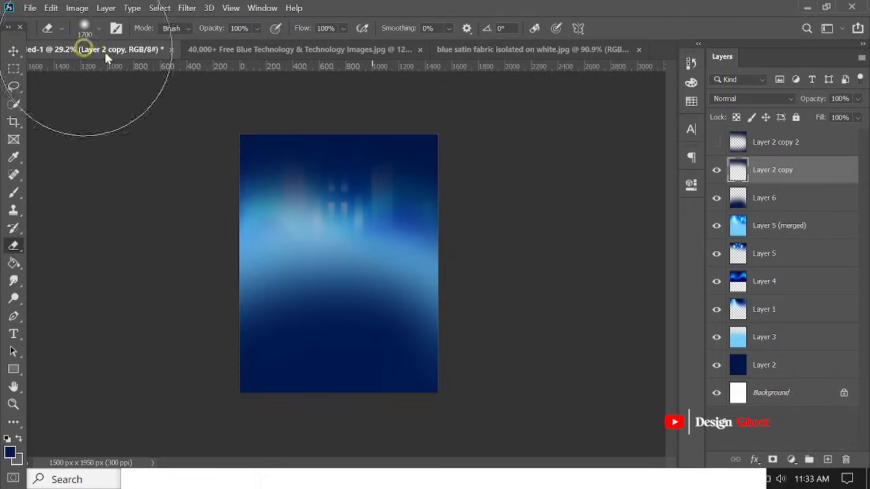
click(13, 52)
scroll(244, 183, up, 2)
scroll(305, 186, down, 1)
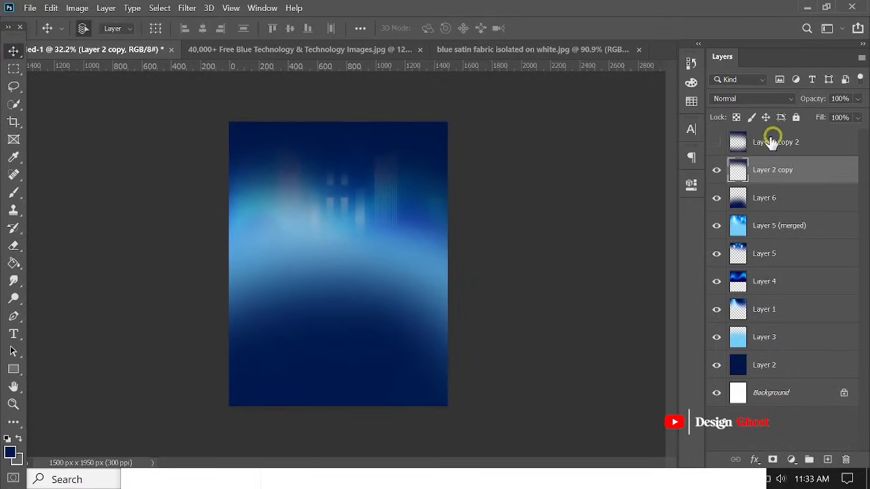
Show Layer 2 copy 2 and erase its upper and middle areas with the soft 1700 px eraser
click(733, 151)
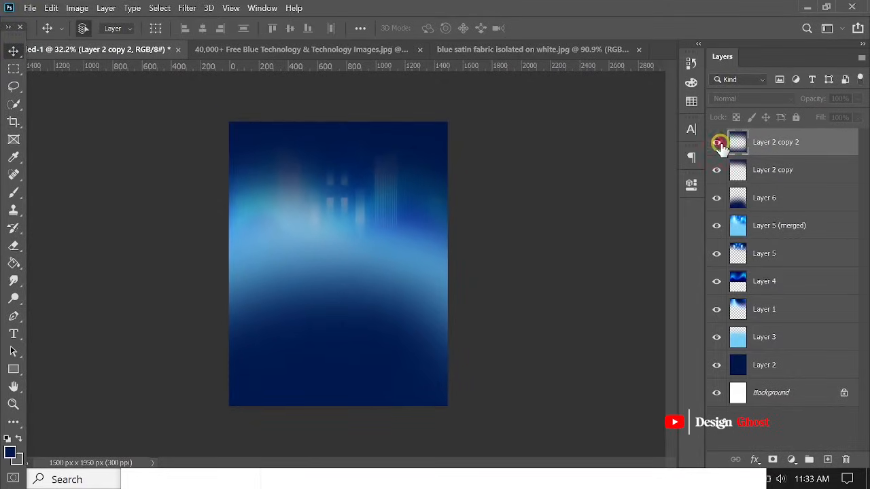
click(719, 143)
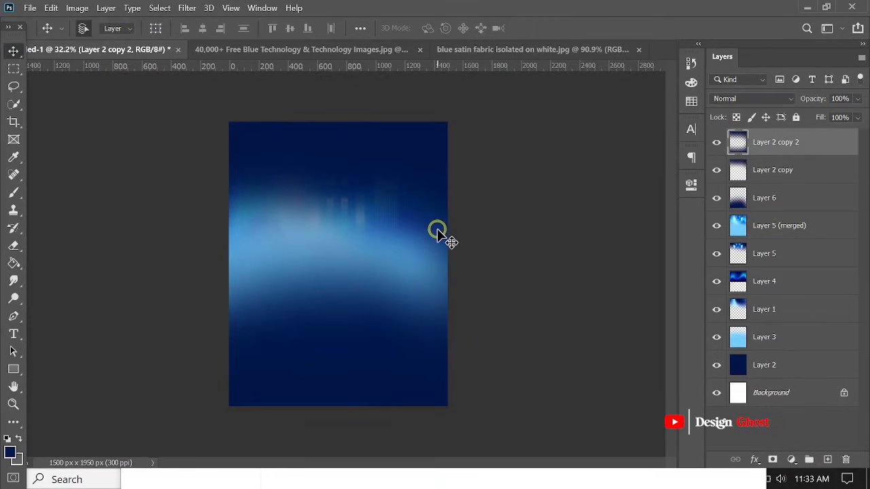
key(e)
scroll(435, 203, down, 1)
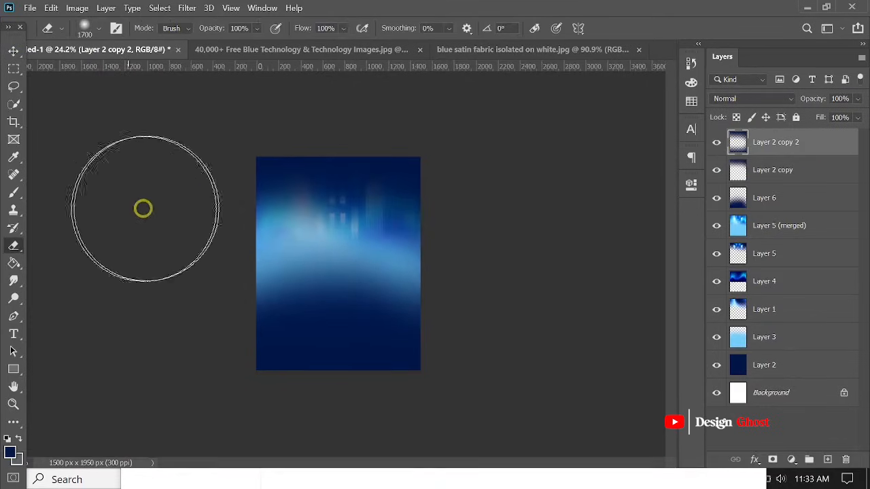
Set the opacity of Layer 2 copy 2 to 0%
click(14, 50)
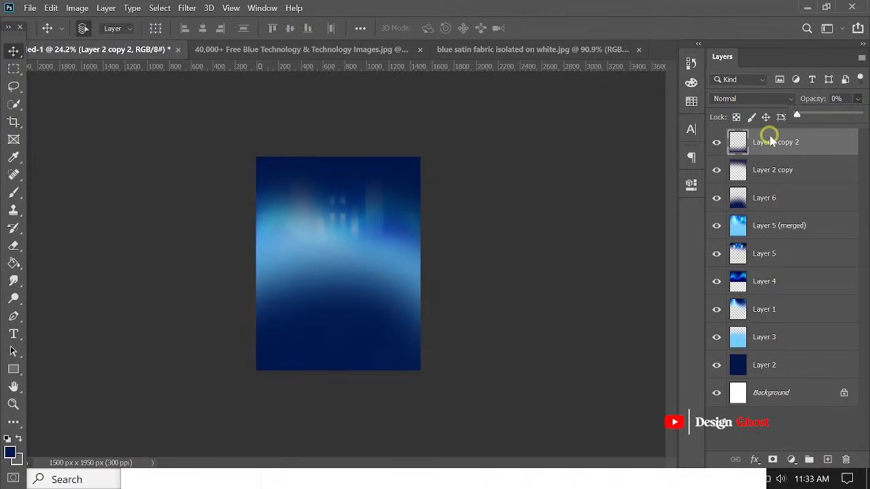
key(Return)
key(ctrl+0)
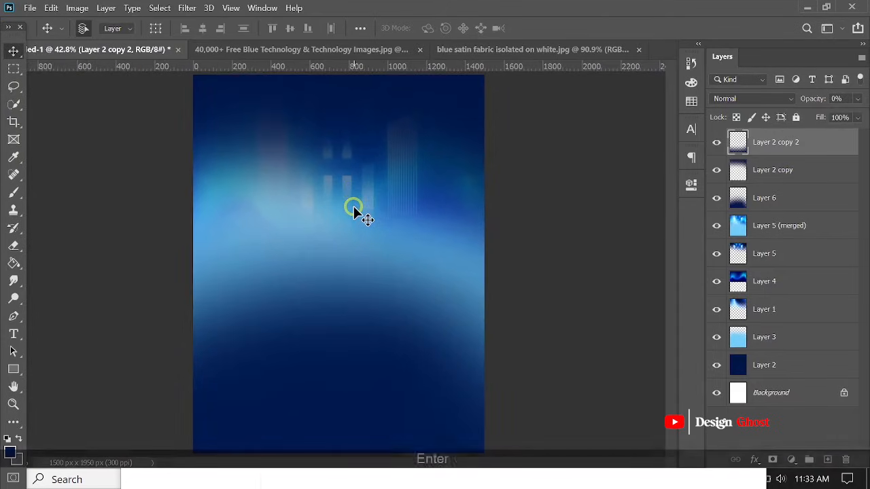
Set the opacity of Layer 2 copy to 88%
scroll(390, 173, up, 3)
drag(415, 188, 445, 258)
scroll(445, 258, down, 2)
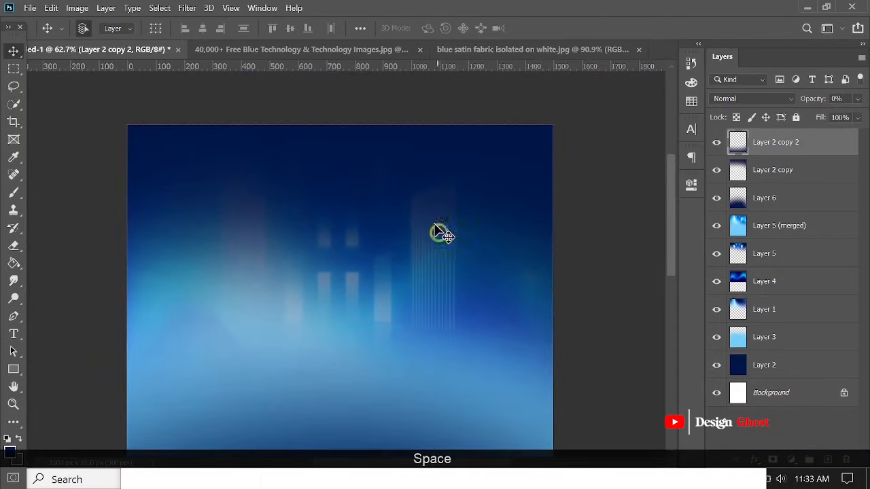
click(400, 184)
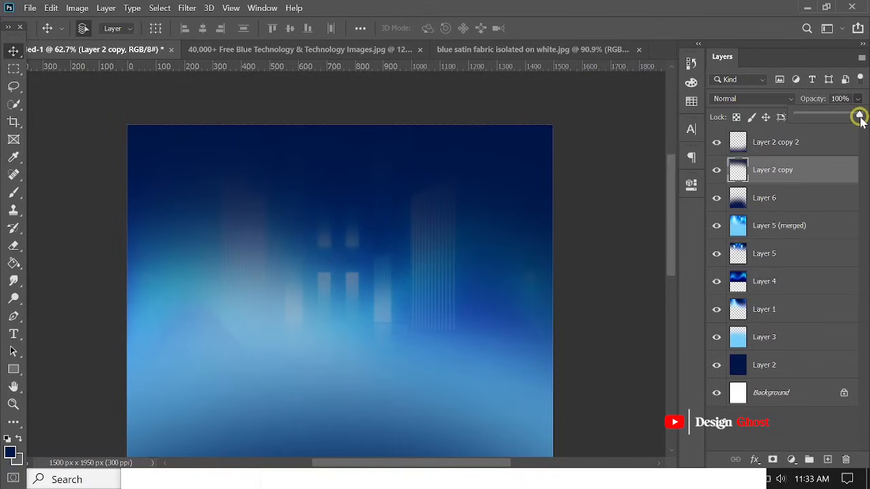
drag(840, 121, 851, 116)
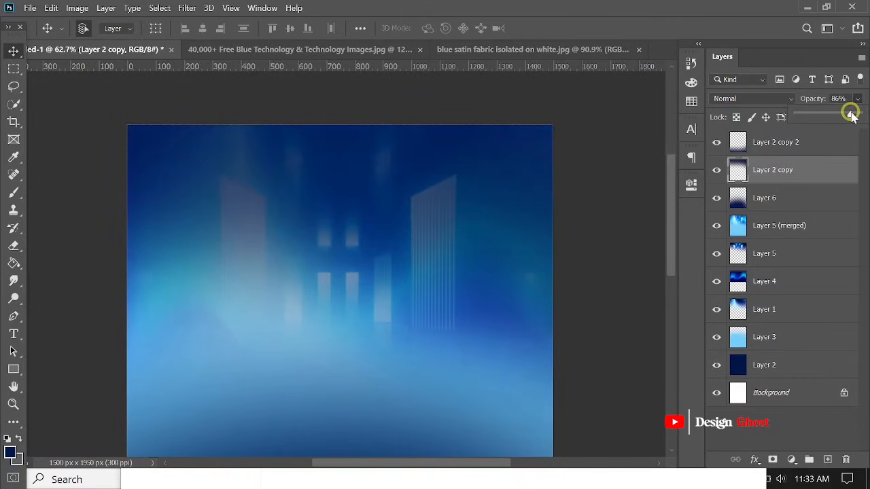
key(Return)
key(Return)
key(Return)
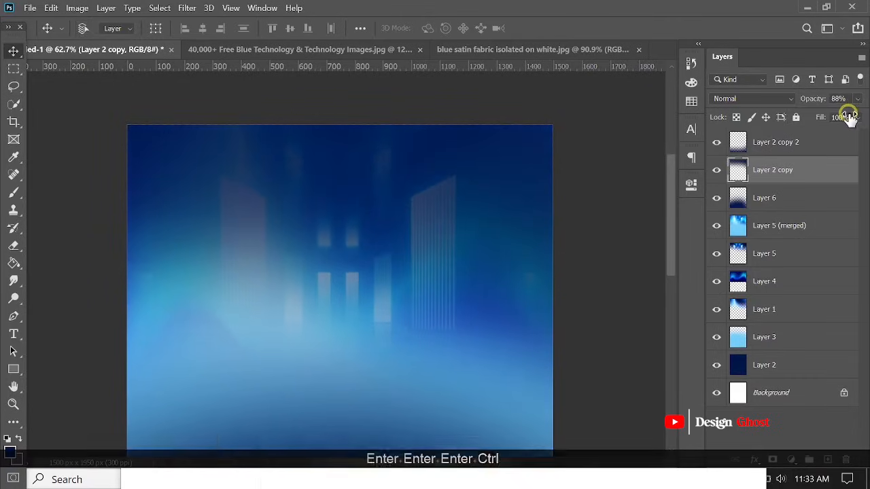
Erase the navy over the central hall windows on Layer 2 copy with a soft 800 px eraser
key(ctrl+0)
key(e)
key(bracketleft)
key(bracketleft)
key(bracketleft)
key(bracketleft)
key(bracketleft)
key(bracketleft)
key(bracketleft)
key(bracketleft)
key(bracketleft)
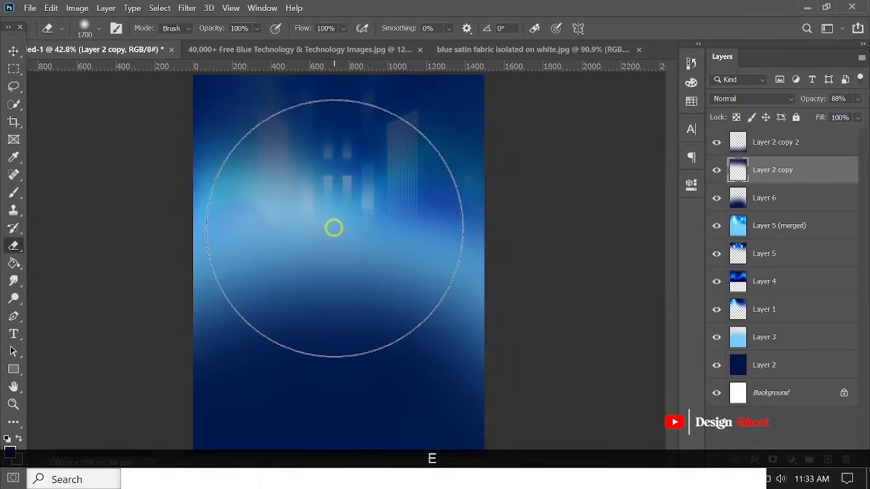
drag(345, 173, 353, 254)
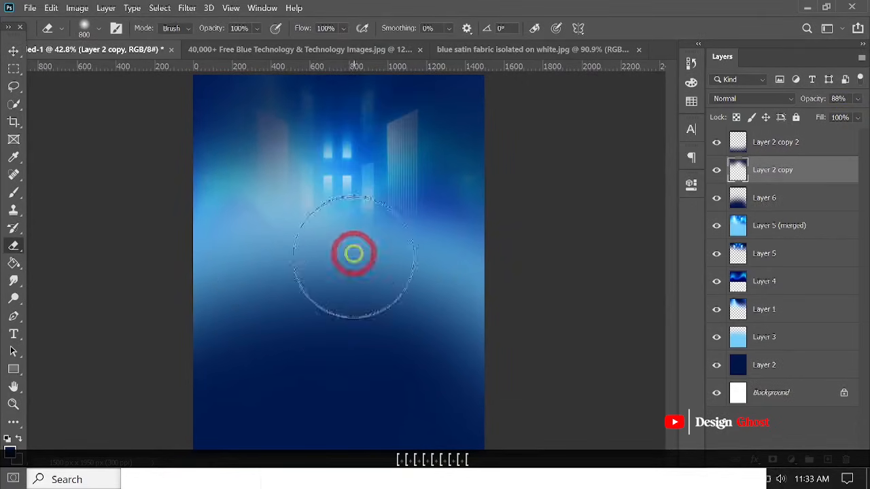
scroll(356, 261, up, 3)
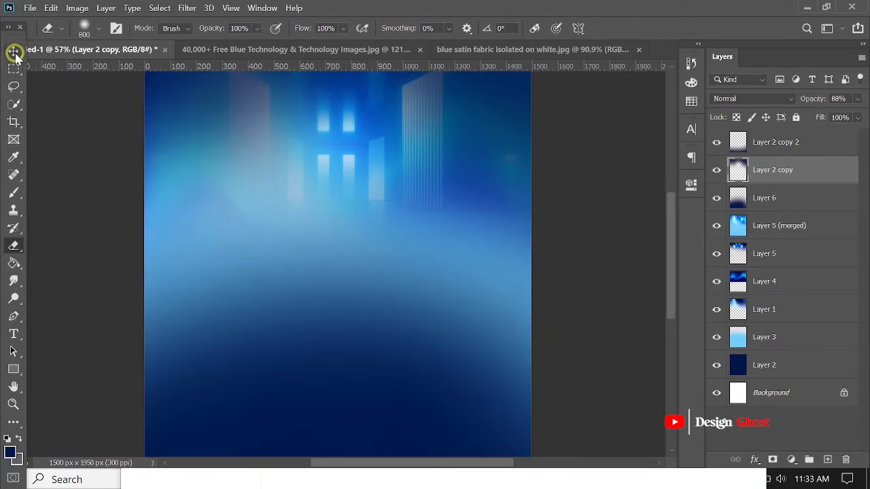
click(14, 52)
Examine the blended background from the hall windows down to the navy shading, close up and as a whole
key(Return)
key(ctrl+0)
scroll(352, 233, up, 3)
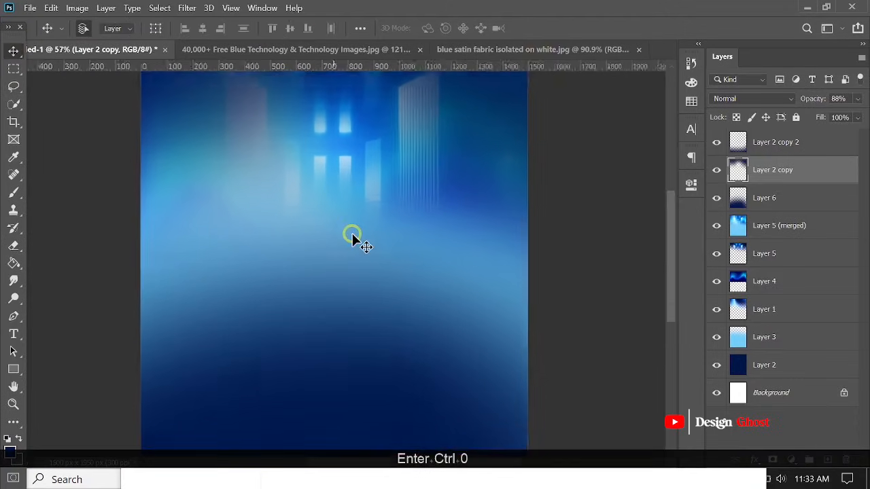
scroll(352, 233, up, 2)
drag(385, 234, 392, 281)
scroll(429, 293, down, 8)
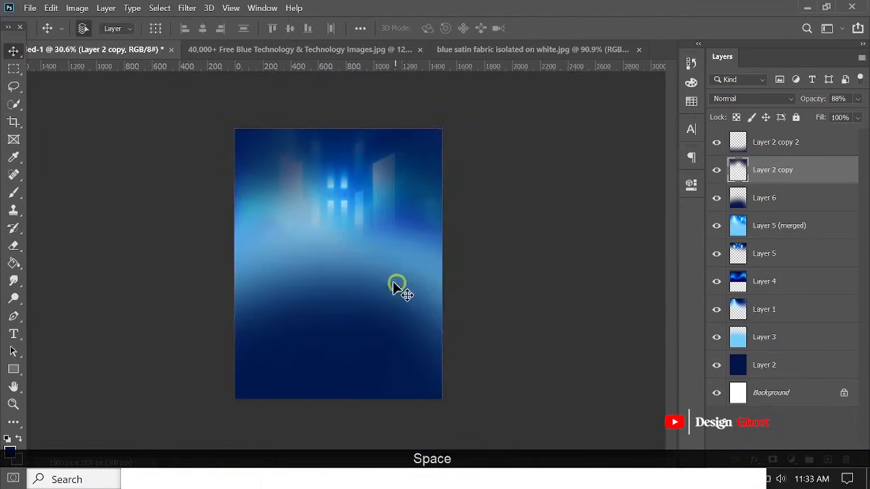
scroll(397, 288, up, 3)
scroll(431, 316, down, 3)
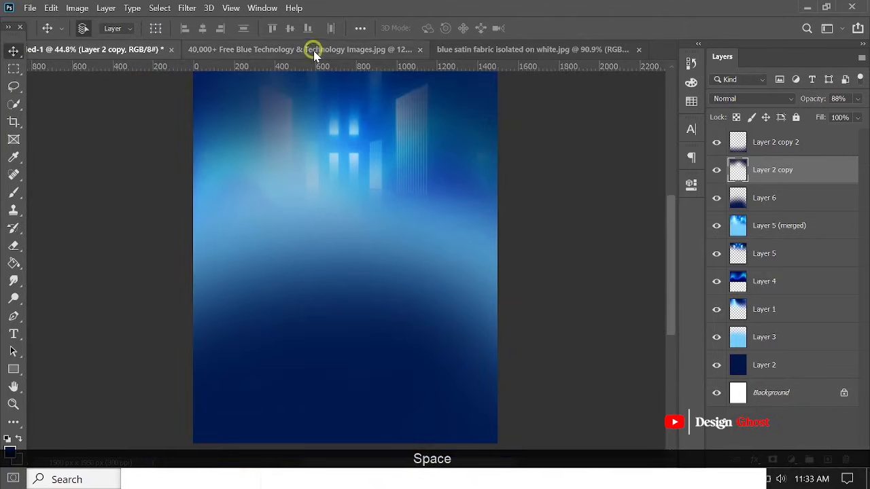
Close the technology hall image document
click(315, 52)
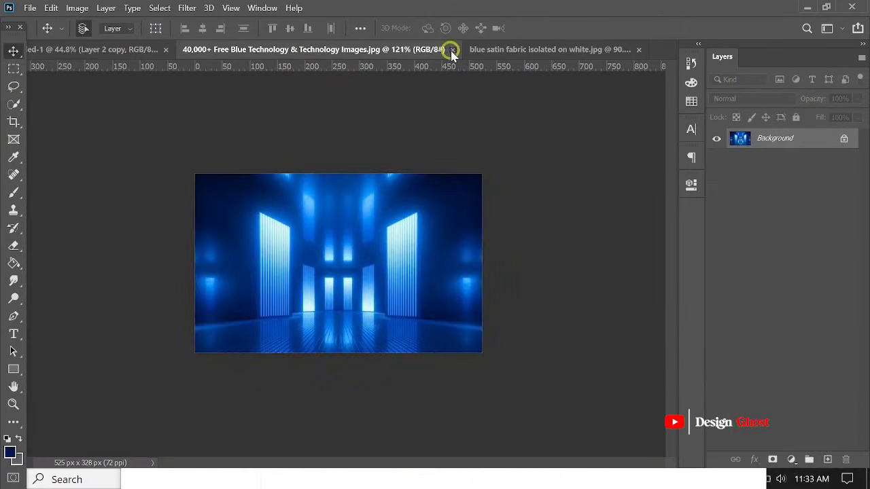
click(451, 50)
Select the blue satin fabric with Select Subject and invert the selection to cover its white background
click(341, 47)
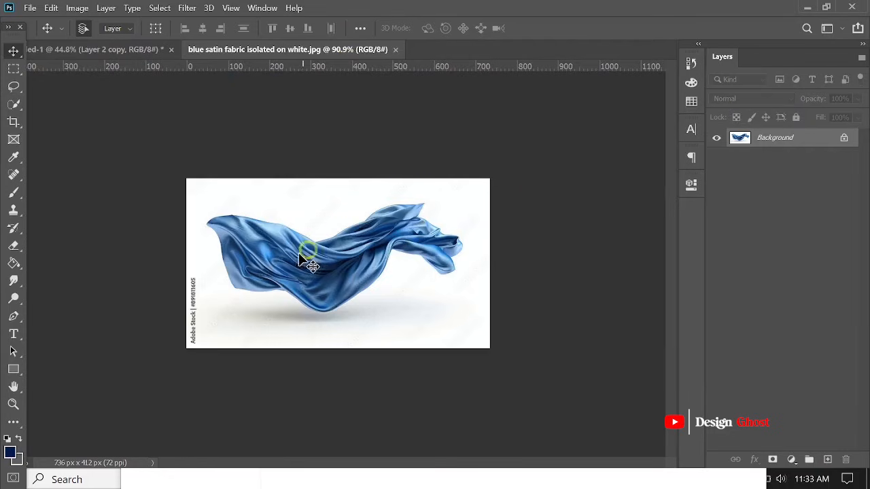
scroll(299, 259, up, 1)
click(159, 7)
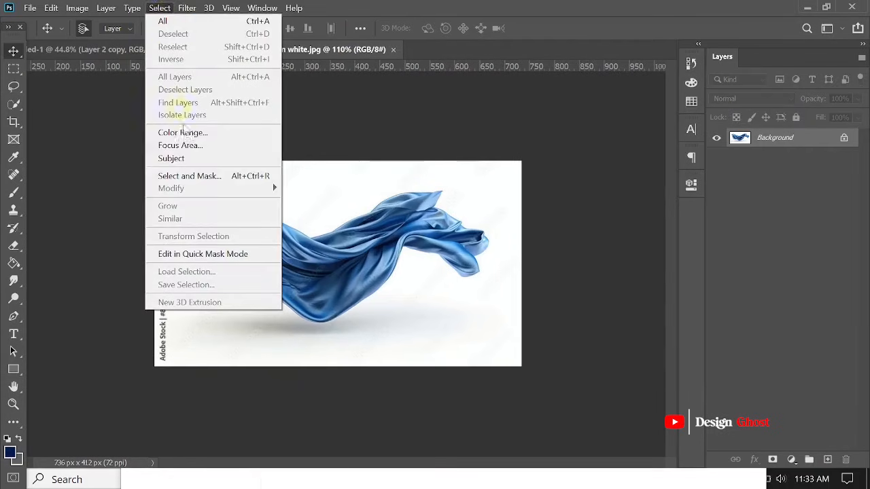
click(223, 160)
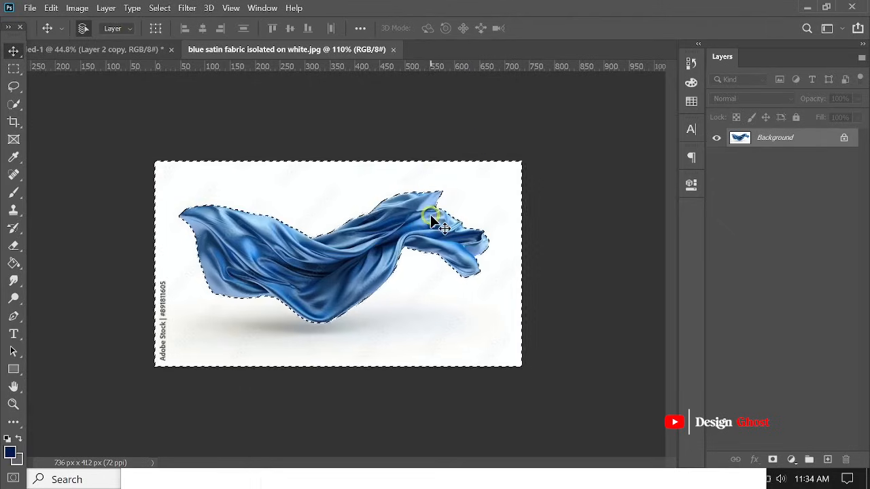
key(ctrl+z)
click(159, 10)
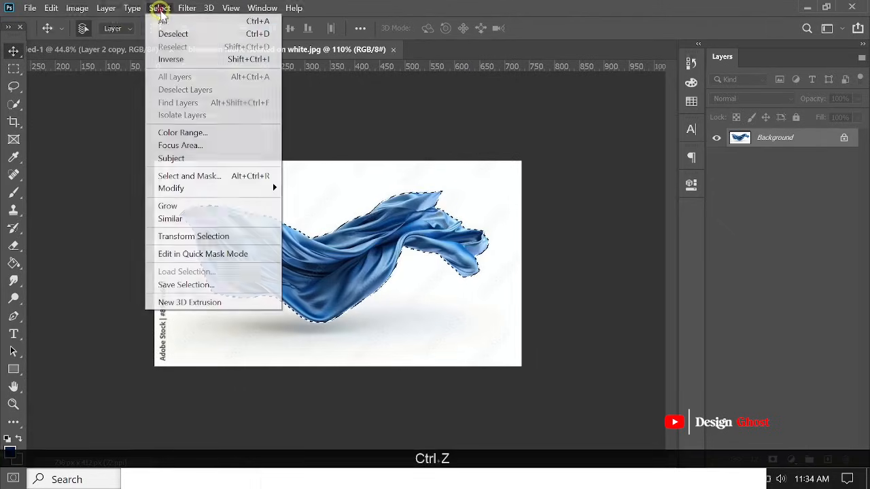
click(198, 58)
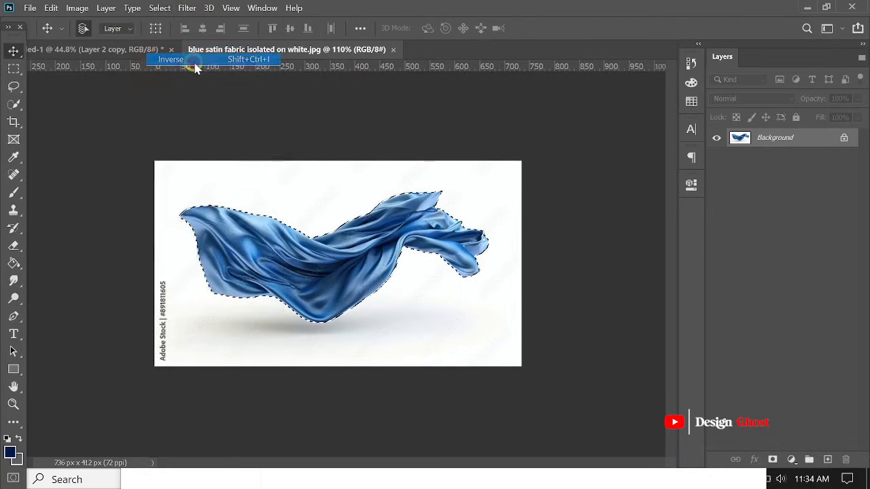
Unlock the fabric image's Background layer, delete the selected white area around the fabric and deselect
key(BackSpace)
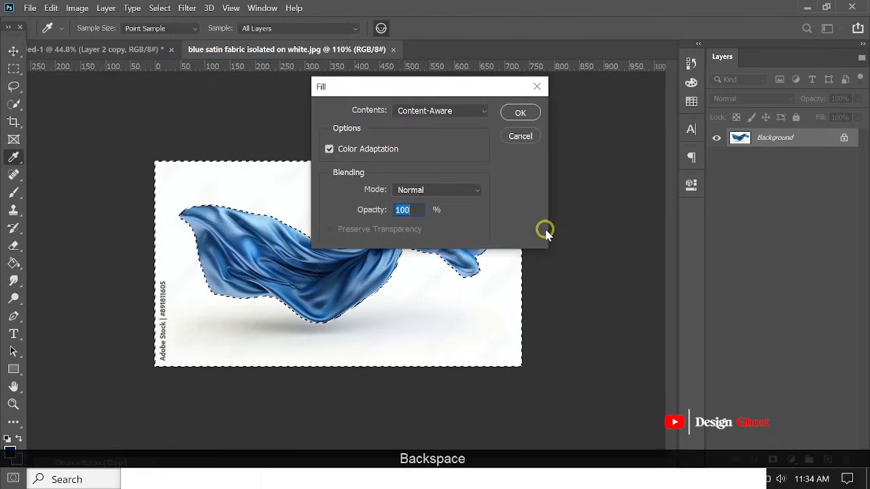
key(Return)
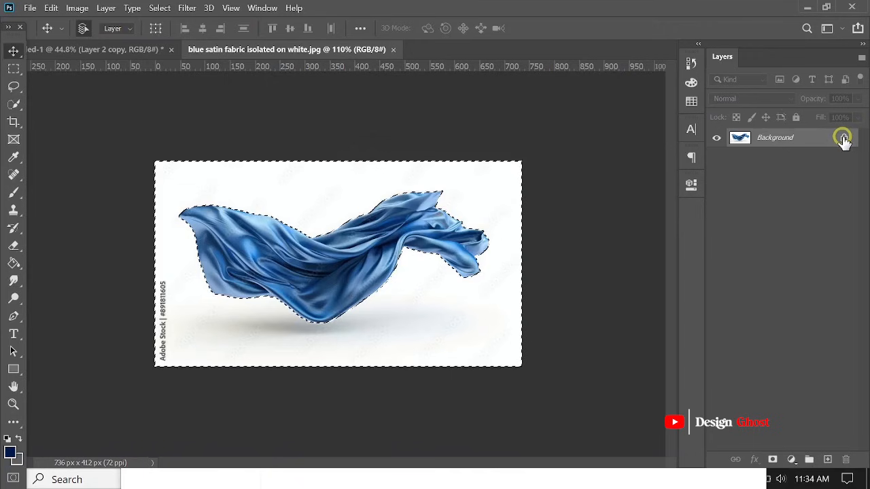
click(842, 137)
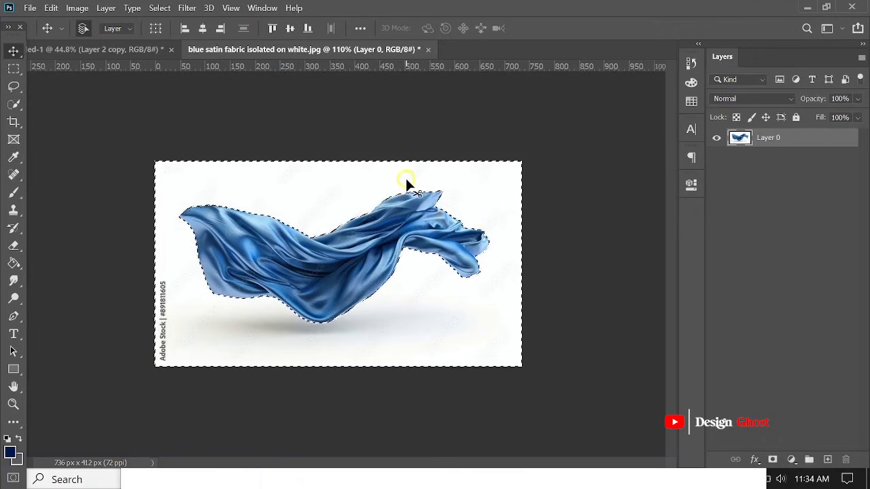
key(BackSpace)
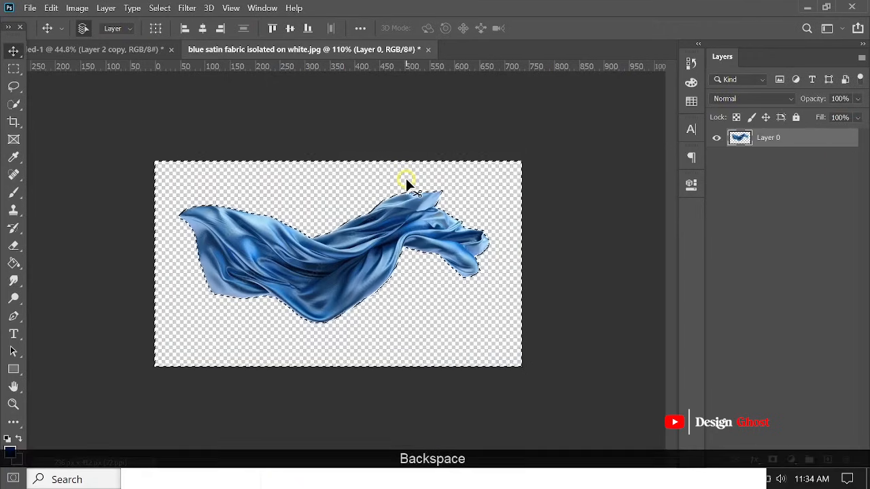
key(ctrl+d)
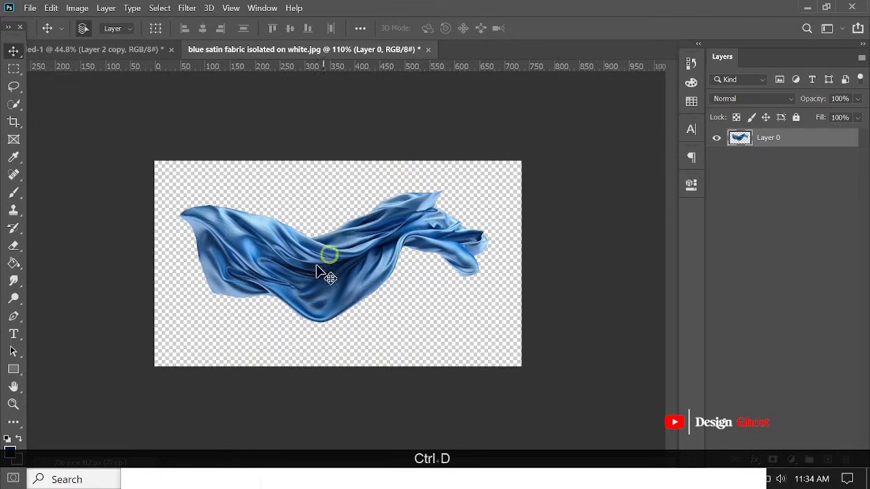
Copy the cut-out satin fabric into the flyer document, directly above Layer 2 copy
scroll(272, 275, down, 2)
scroll(336, 259, up, 4)
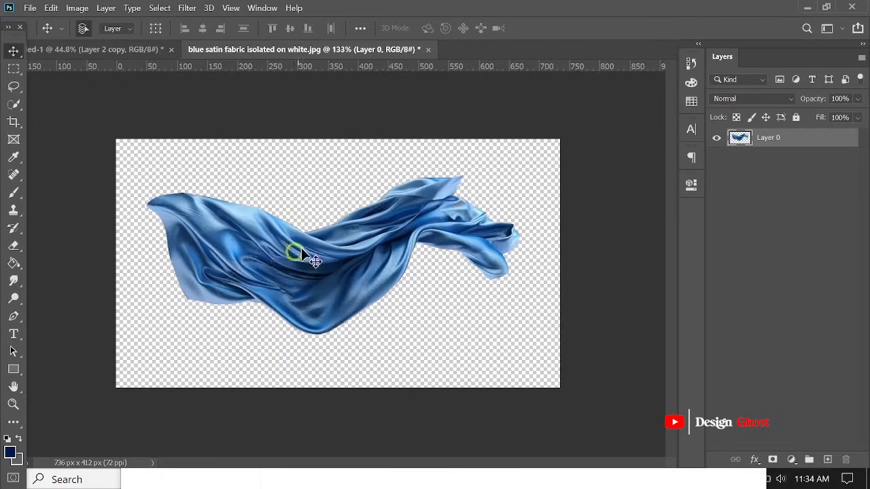
drag(245, 171, 319, 233)
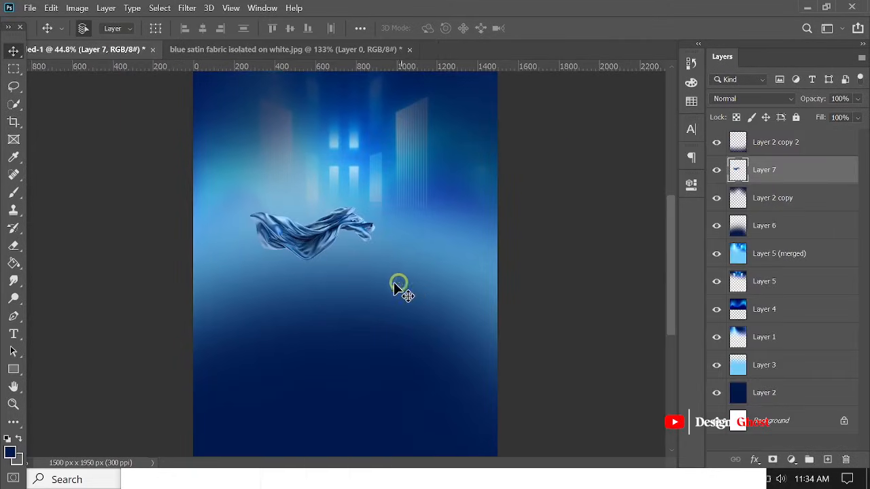
Enlarge the fabric proportionally until it runs past both sides of the flyer, across the middle of the page
scroll(390, 284, down, 2)
key(ctrl+t)
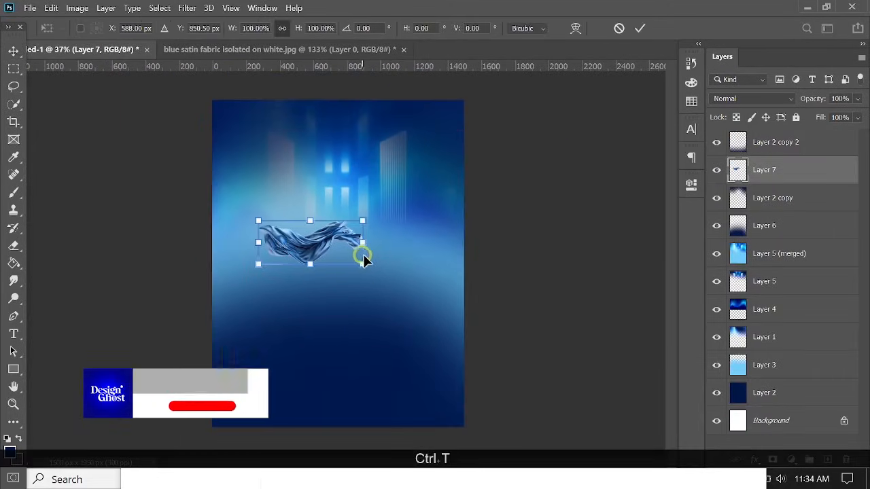
drag(367, 265, 511, 328)
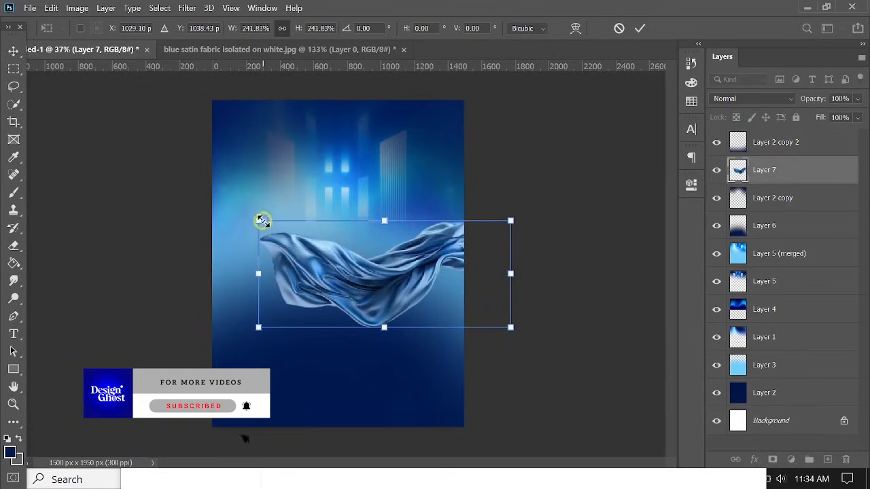
drag(262, 220, 239, 211)
drag(388, 303, 368, 295)
drag(485, 324, 487, 324)
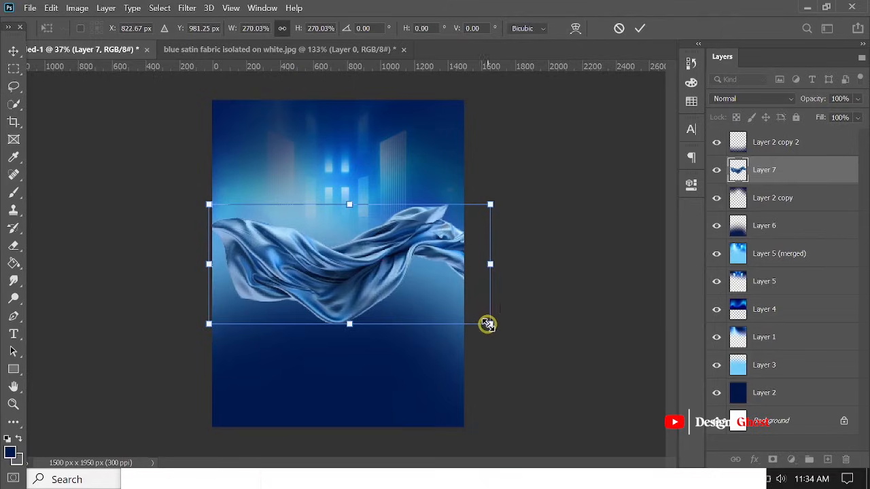
drag(380, 292, 347, 297)
drag(208, 324, 194, 328)
key(Return)
key(ctrl+0)
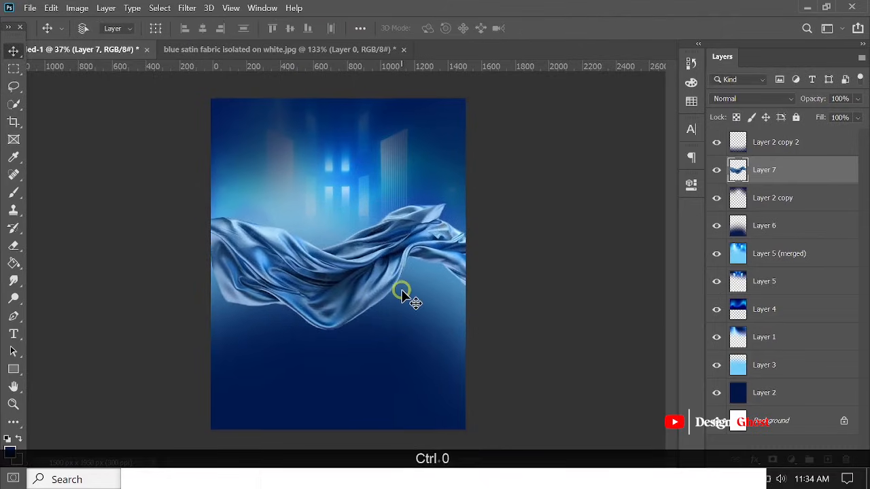
Shift the enlarged fabric slightly down and to the right on the flyer
scroll(330, 252, up, 2)
scroll(329, 252, down, 5)
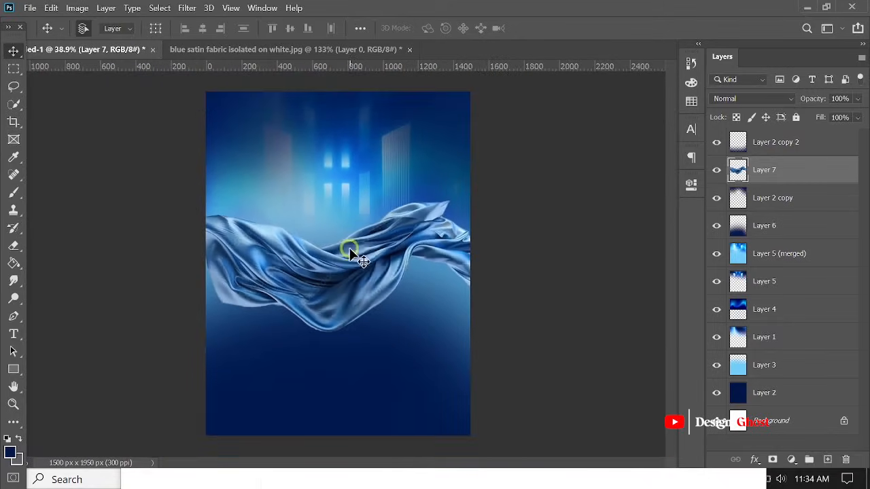
scroll(384, 262, up, 2)
drag(386, 258, 413, 272)
scroll(404, 260, down, 1)
scroll(374, 275, up, 1)
key(Return)
key(ctrl+0)
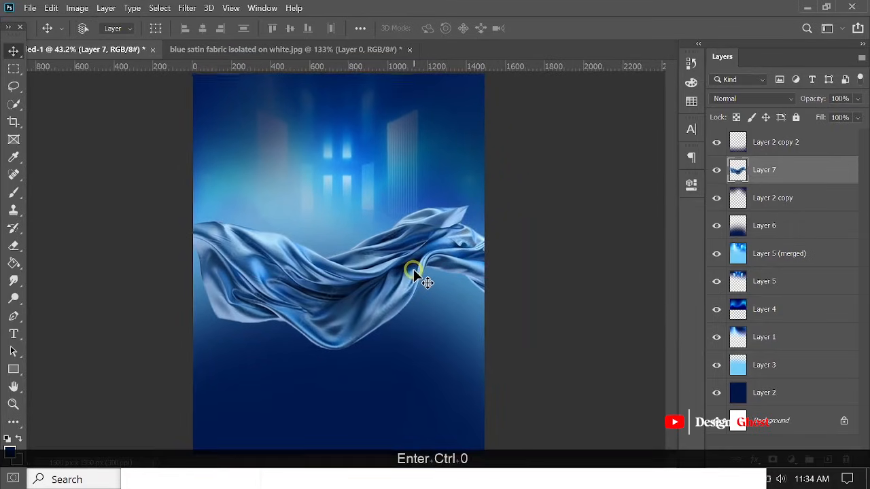
Reorder the fabric's Layer 7 to sit between Layer 6 and Layer 5 (merged), under the navy shading
scroll(333, 293, up, 1)
drag(392, 320, 388, 260)
scroll(388, 262, down, 3)
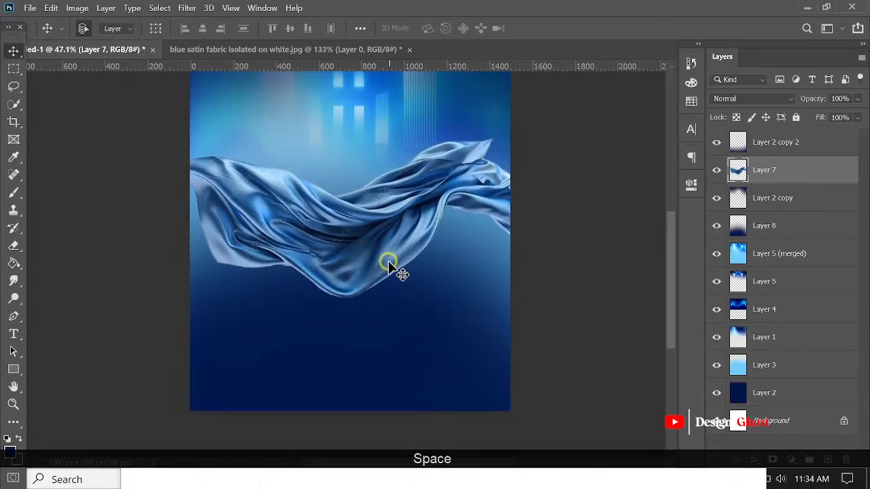
key(ctrl+0)
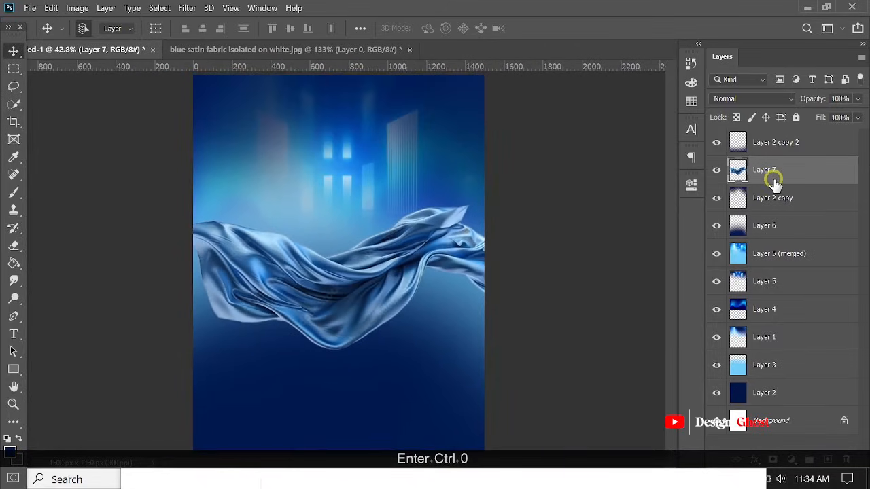
drag(775, 182, 763, 240)
scroll(344, 349, up, 2)
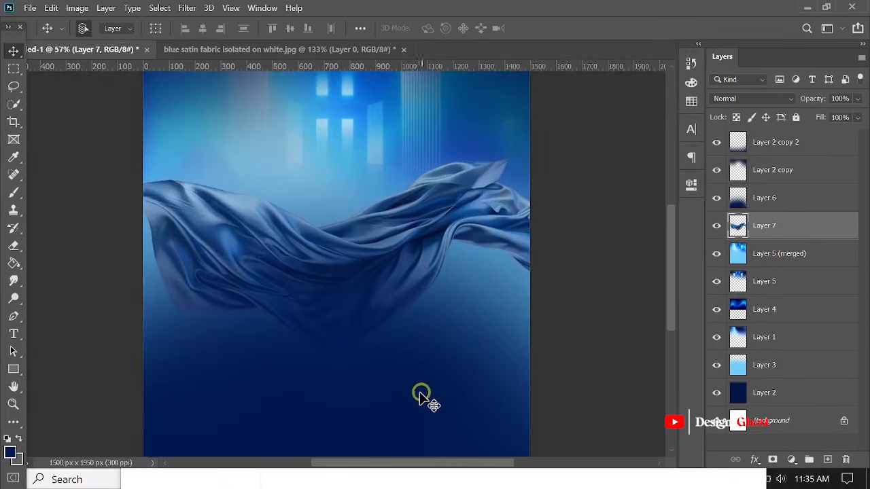
key(ctrl+t)
scroll(385, 342, down, 2)
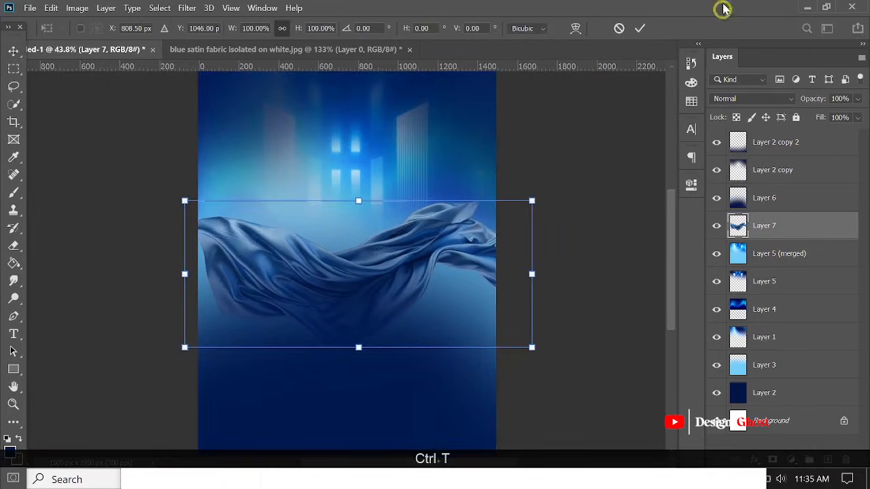
click(639, 27)
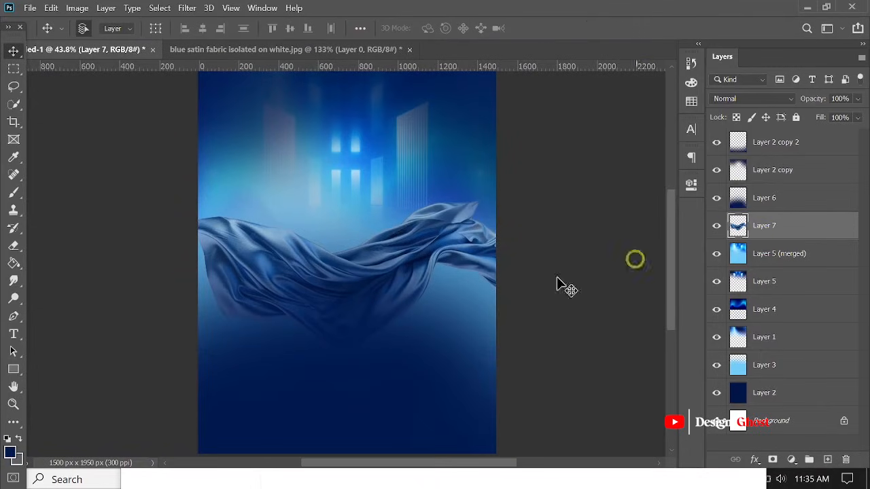
Stretch only the fabric's width to about 117% and reposition it so both ends extend beyond the page edges
key(ctrl+t)
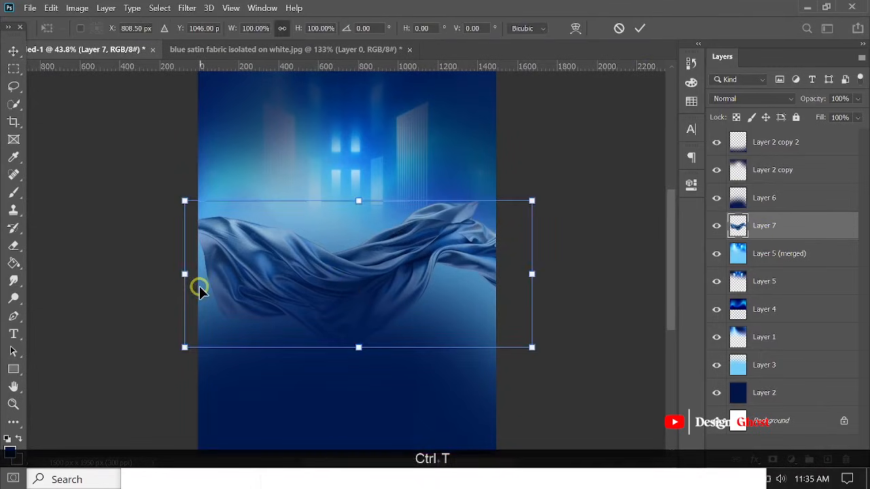
drag(186, 272, 144, 275)
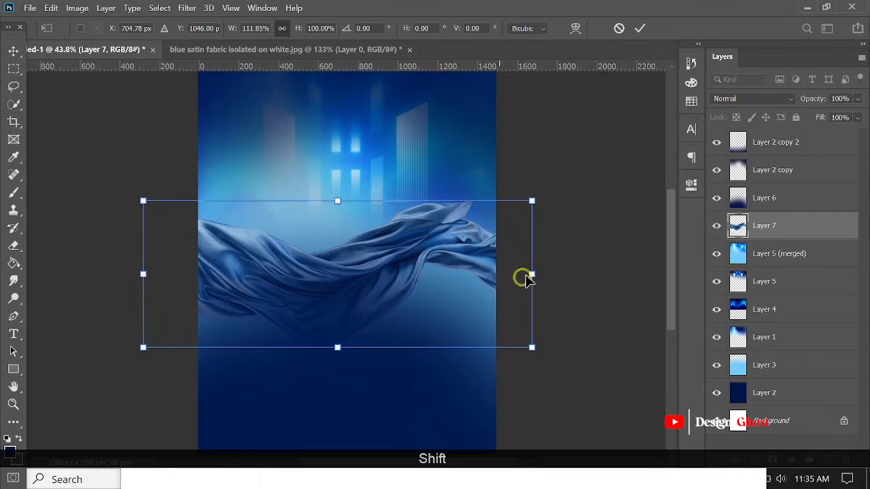
drag(535, 273, 550, 270)
drag(408, 271, 432, 254)
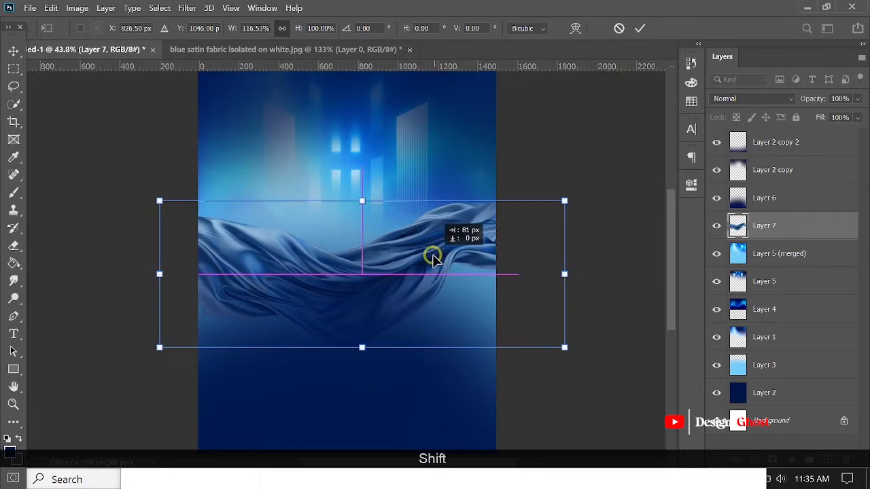
drag(610, 191, 608, 186)
drag(442, 262, 446, 267)
click(638, 29)
Open the Camera Raw filter on the fabric layer and set Whites to -89 and Highlights to -100
scroll(388, 330, up, 3)
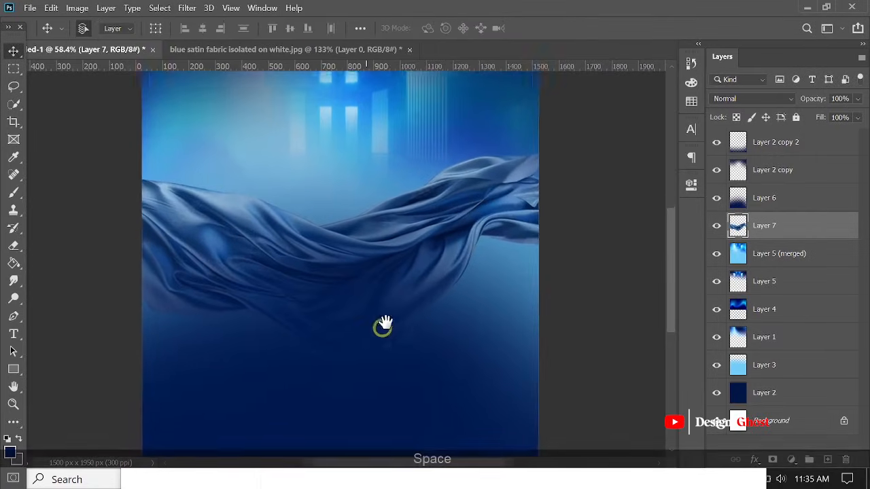
drag(378, 338, 408, 281)
scroll(408, 281, down, 4)
scroll(329, 327, down, 1)
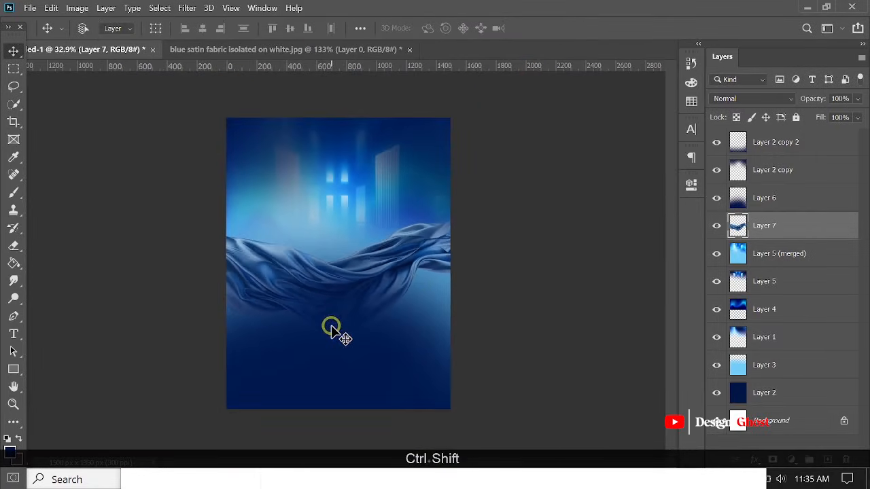
key(ctrl+shift+a)
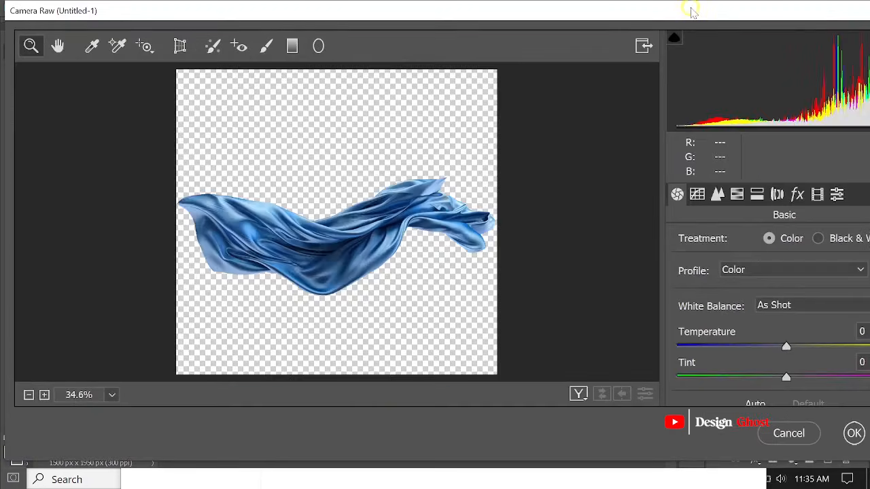
drag(690, 12, 591, 13)
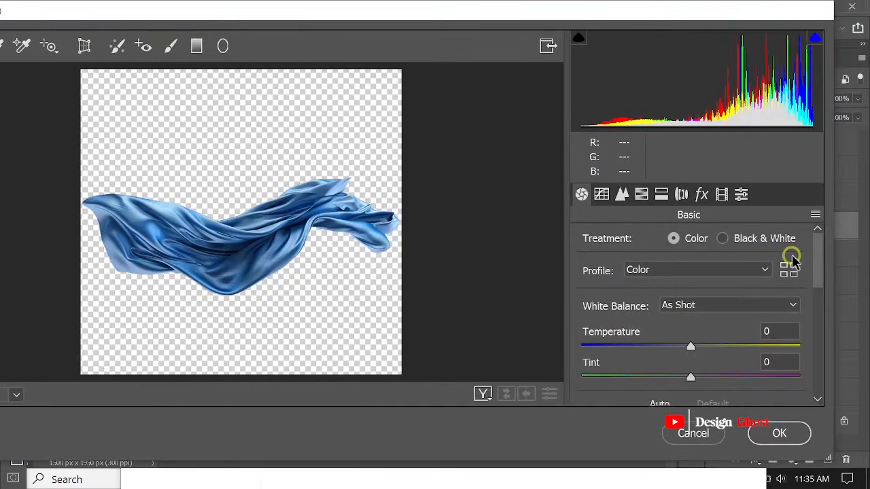
drag(820, 253, 821, 309)
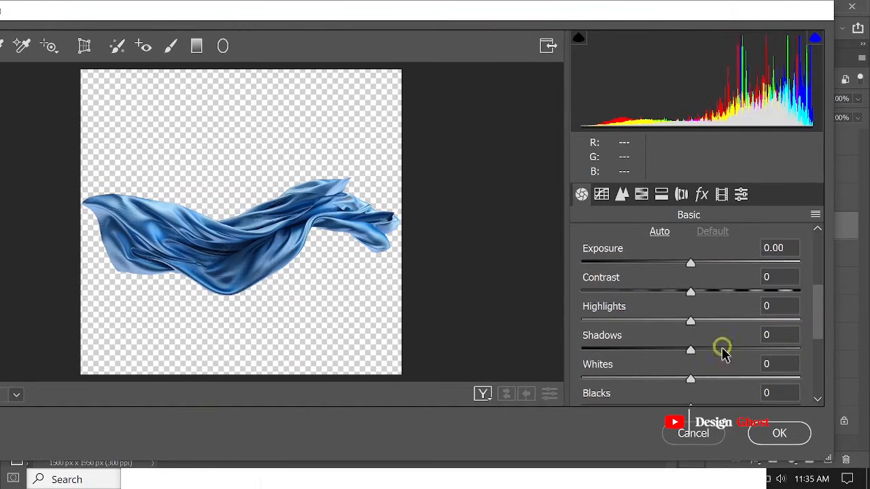
drag(690, 377, 595, 379)
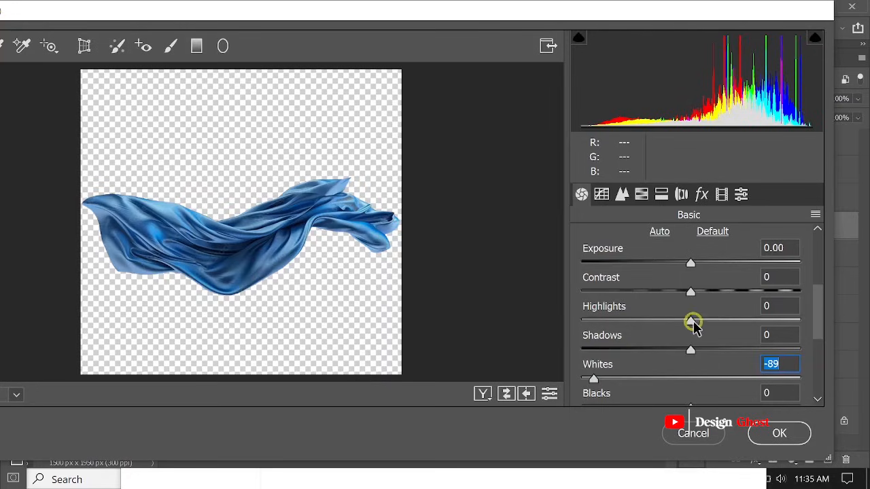
drag(693, 326, 523, 343)
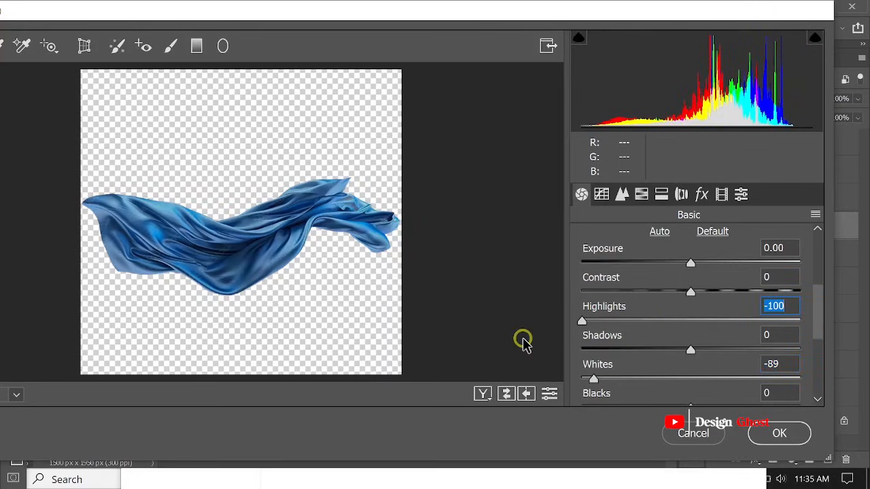
In the HSL hue adjustments for the fabric, set Blues to +9 and Purples to -65
drag(822, 309, 817, 338)
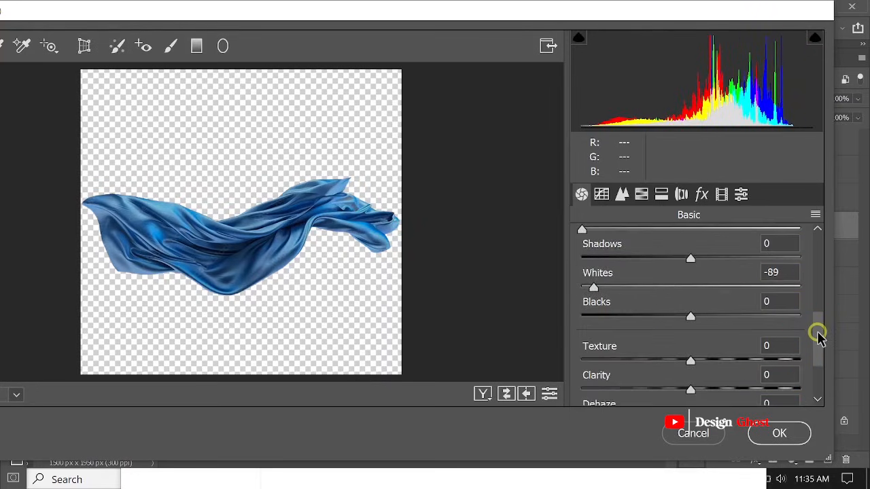
click(641, 194)
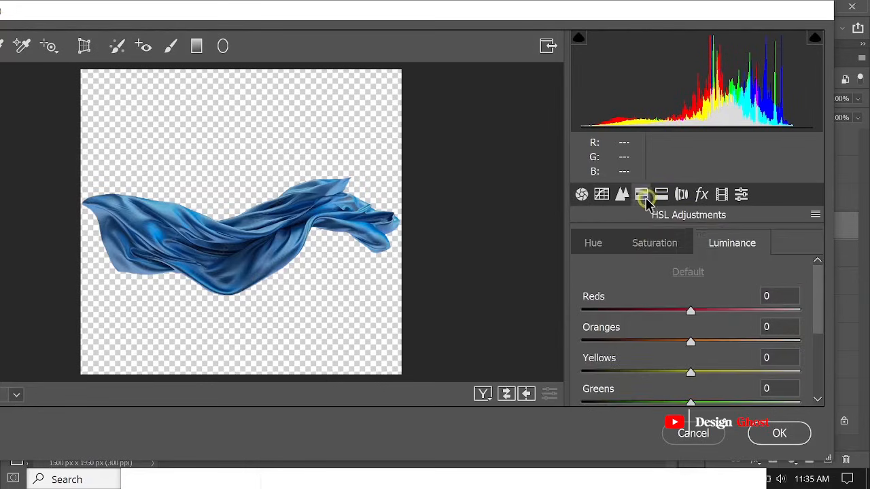
click(653, 239)
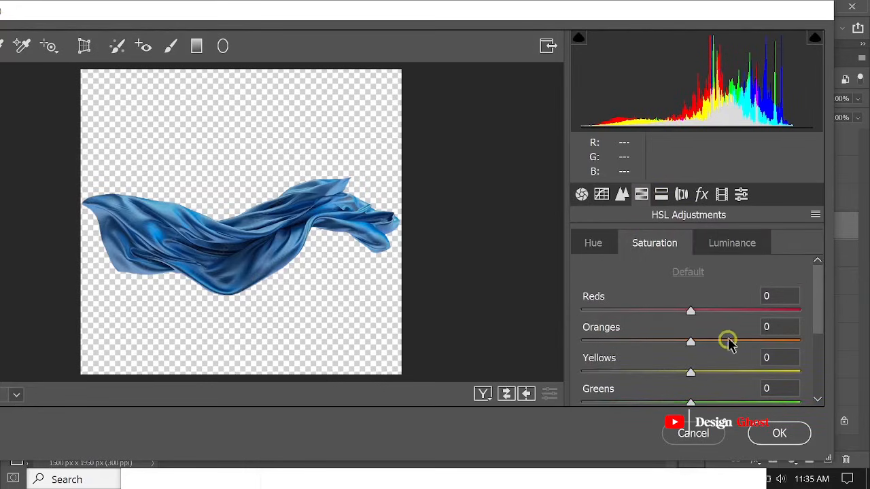
click(597, 243)
drag(818, 299, 823, 359)
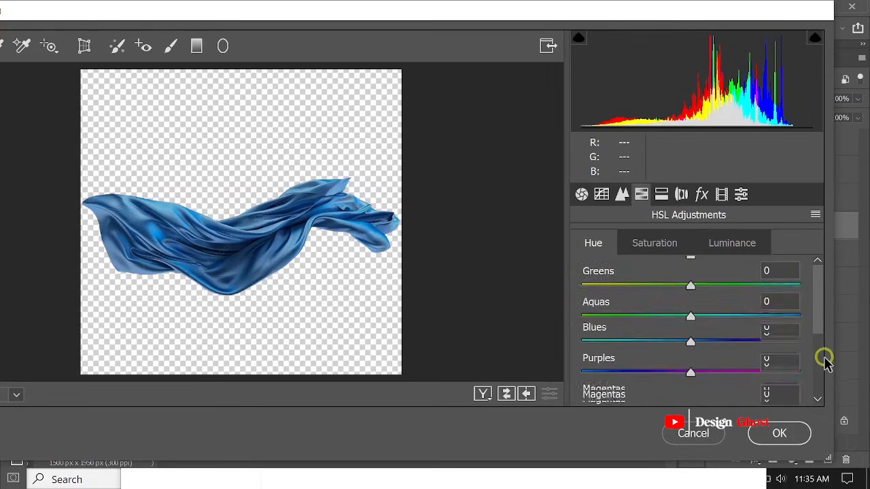
mouse_move(693, 333)
mouse_down()
mouse_move(718, 330)
mouse_move(703, 332)
mouse_up()
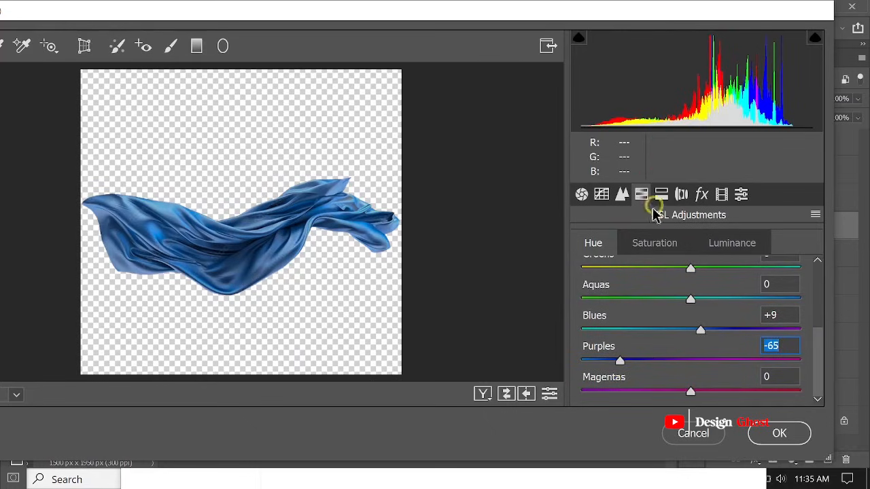
Raise the fabric's Blues saturation to +50 and apply the Camera Raw filter
click(655, 243)
drag(818, 296, 818, 357)
drag(693, 346, 746, 347)
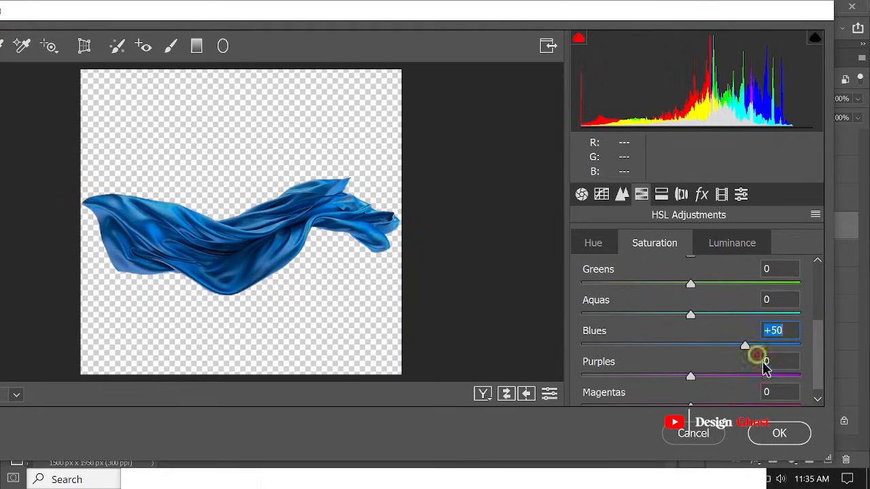
click(780, 434)
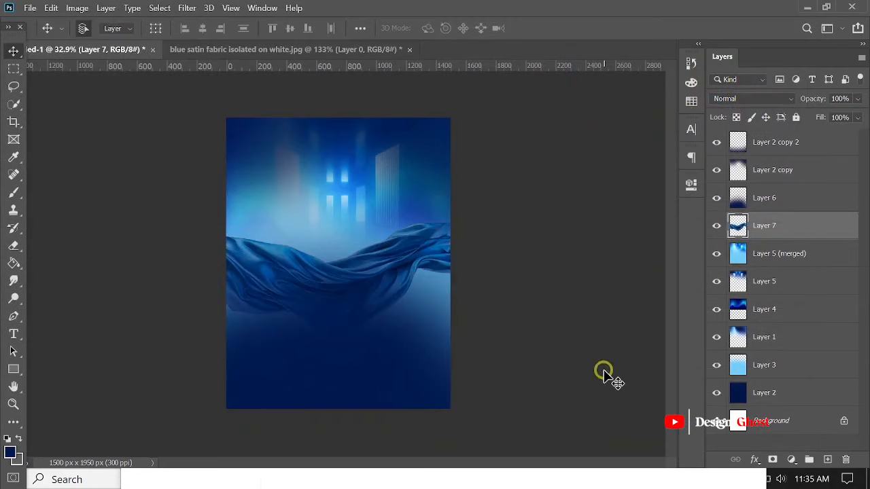
Scale the height of Layer 6's navy shading to about 90% by lowering its upper edge, keeping its full width
scroll(384, 310, up, 7)
scroll(384, 307, down, 3)
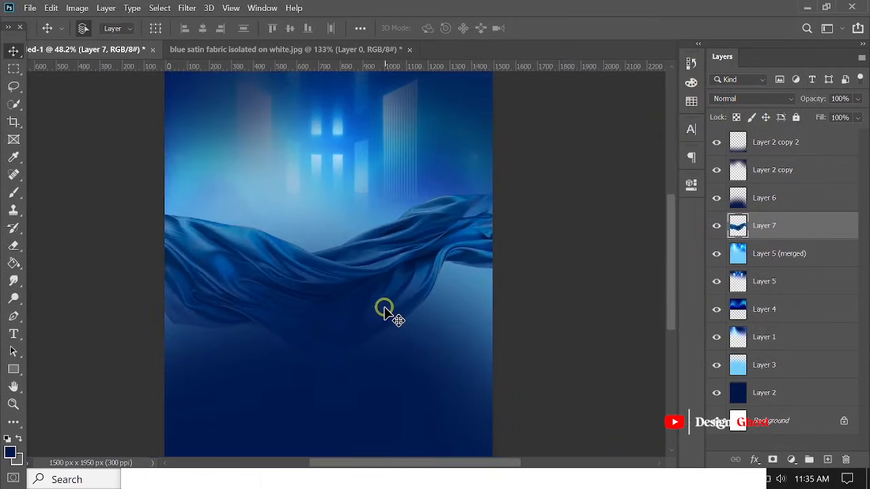
key(ctrl+0)
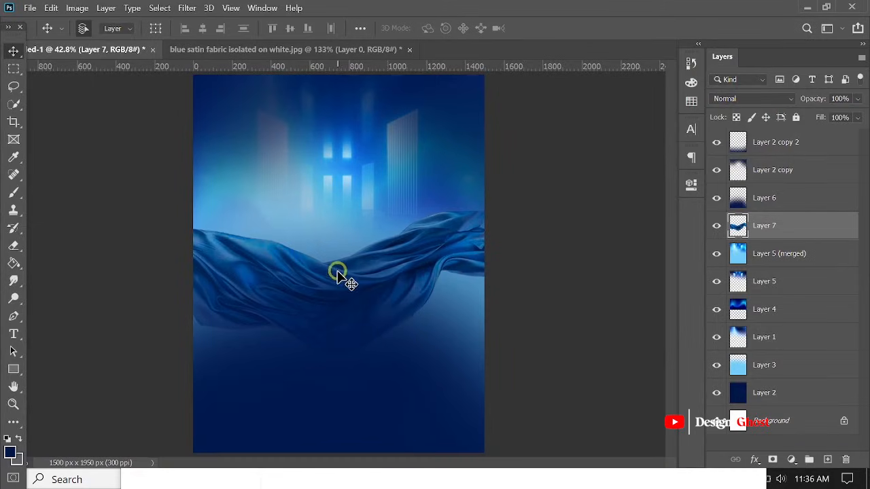
scroll(361, 278, up, 2)
drag(369, 305, 400, 243)
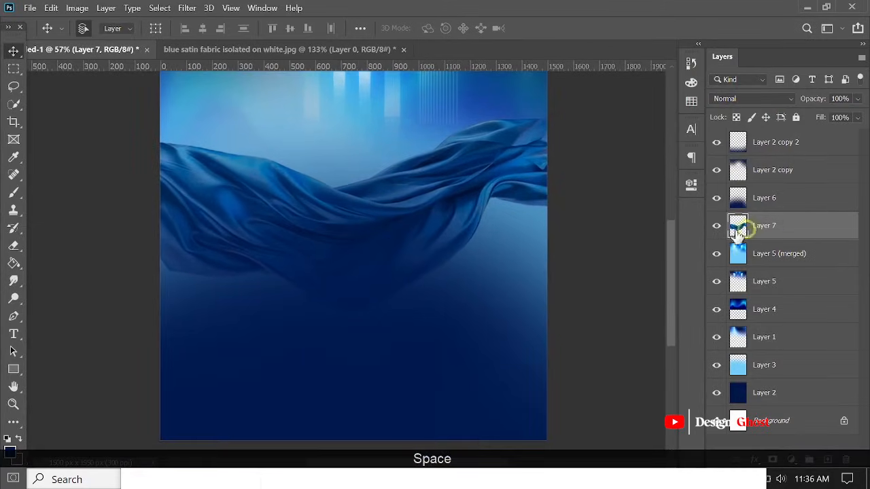
click(777, 199)
key(ctrl+t)
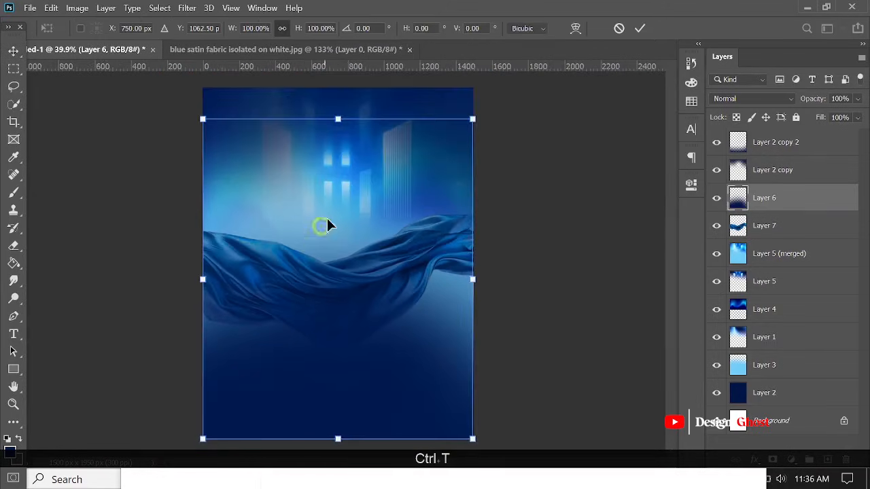
drag(339, 129, 337, 151)
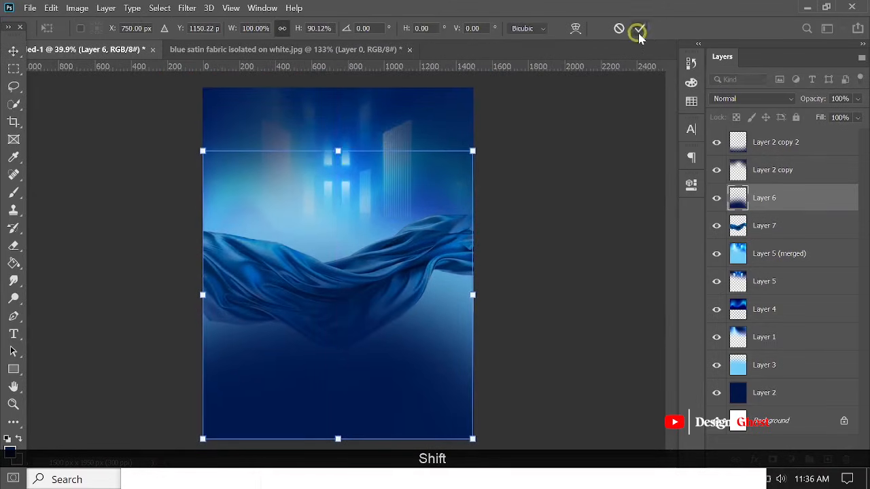
click(637, 31)
key(Return)
key(ctrl+0)
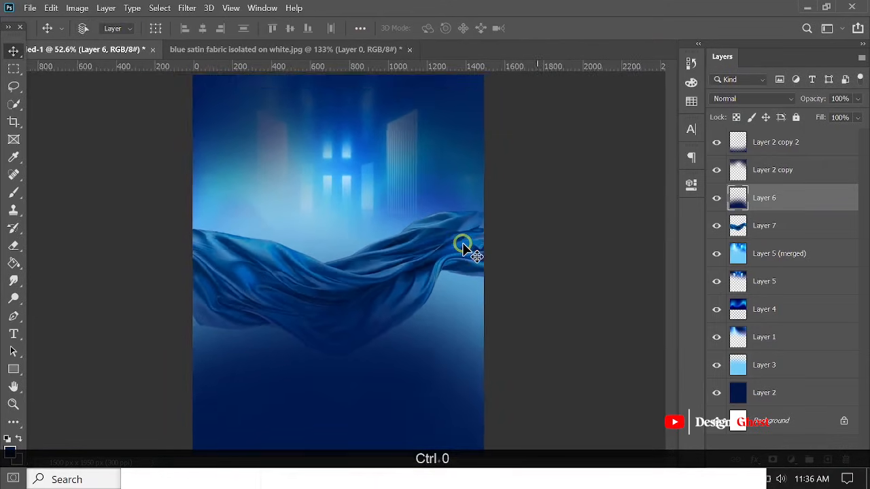
Examine how the fabric blends into the navy shading, both close up and across the whole flyer
scroll(400, 249, up, 5)
drag(392, 278, 413, 276)
scroll(415, 253, down, 2)
scroll(416, 253, up, 3)
key(Return)
key(ctrl+0)
scroll(414, 254, up, 4)
scroll(413, 276, down, 1)
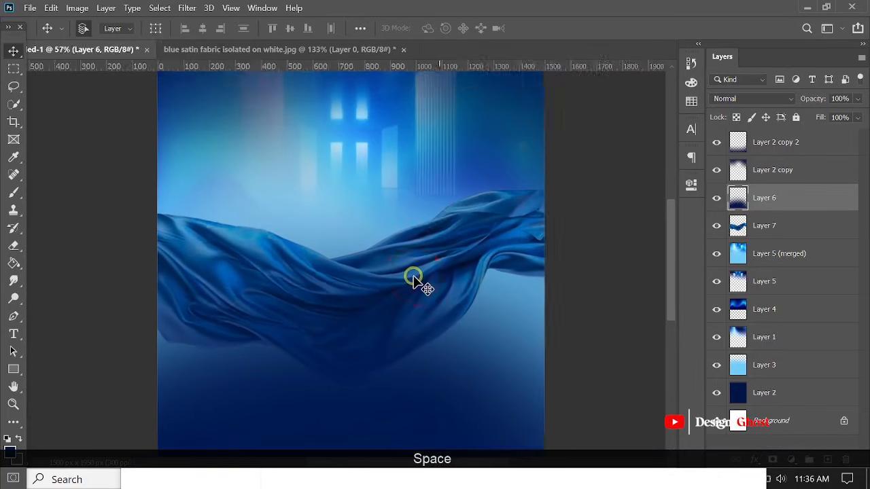
scroll(414, 275, down, 1)
scroll(414, 275, up, 2)
scroll(414, 275, down, 2)
key(ctrl+0)
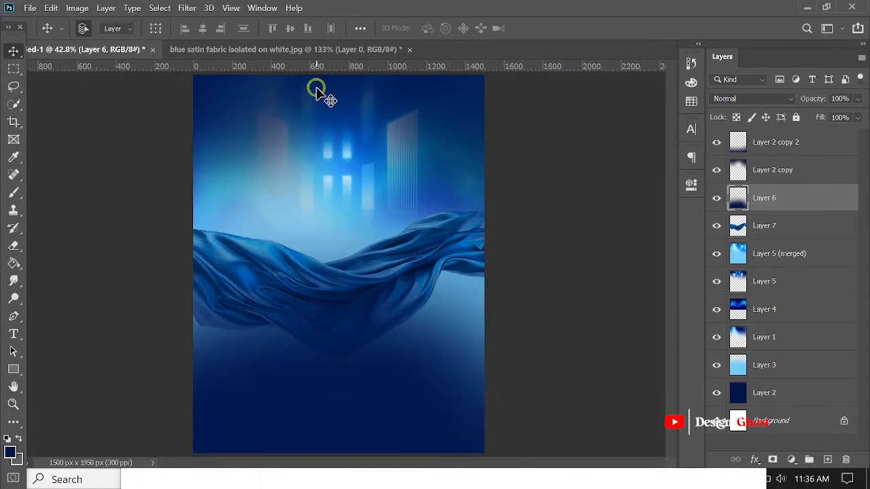
Close the blue satin fabric source document without saving its changes
click(404, 50)
click(409, 50)
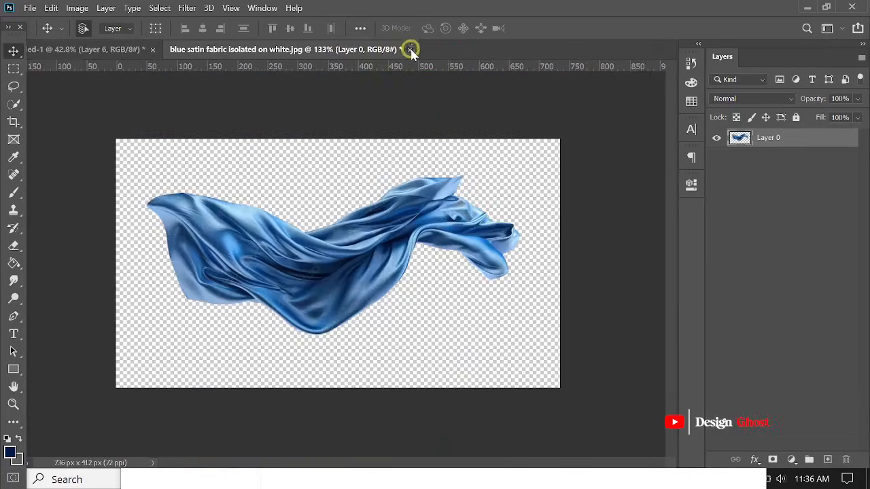
click(466, 186)
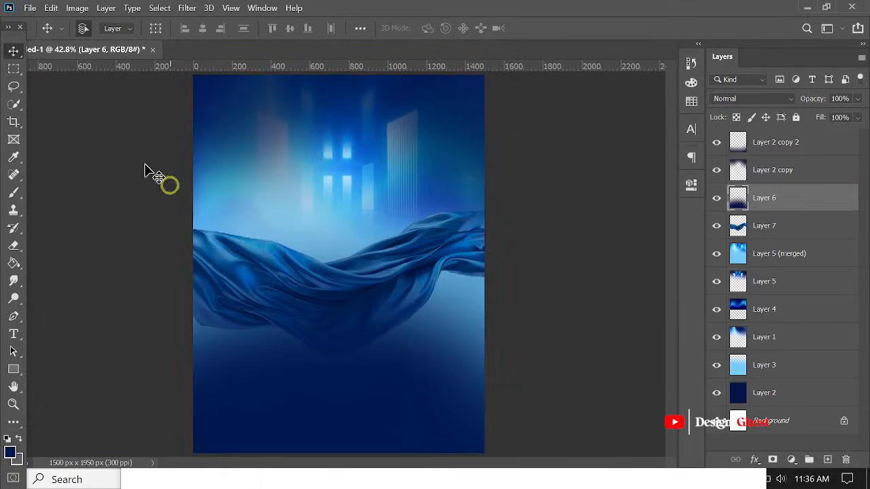
scroll(333, 265, down, 1)
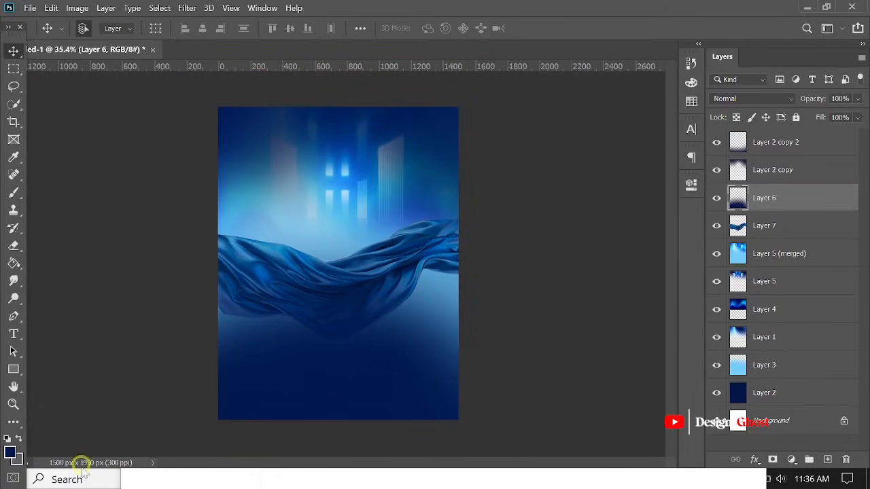
scroll(277, 375, down, 2)
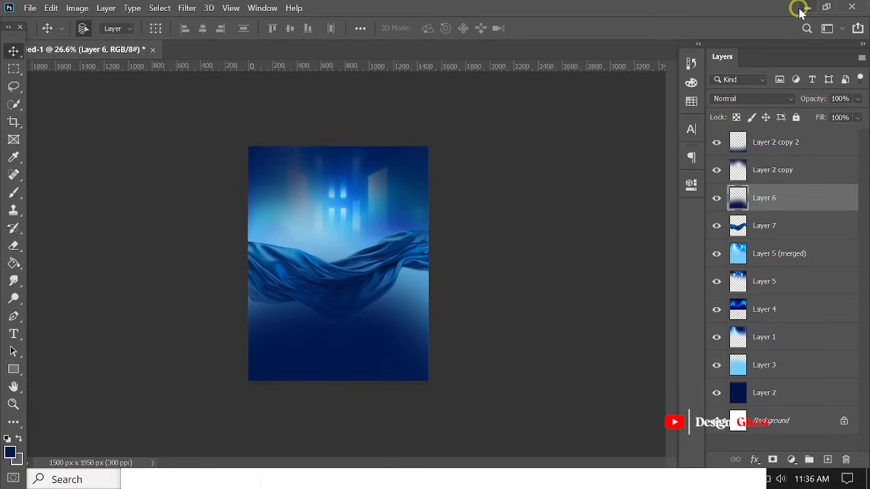
click(823, 8)
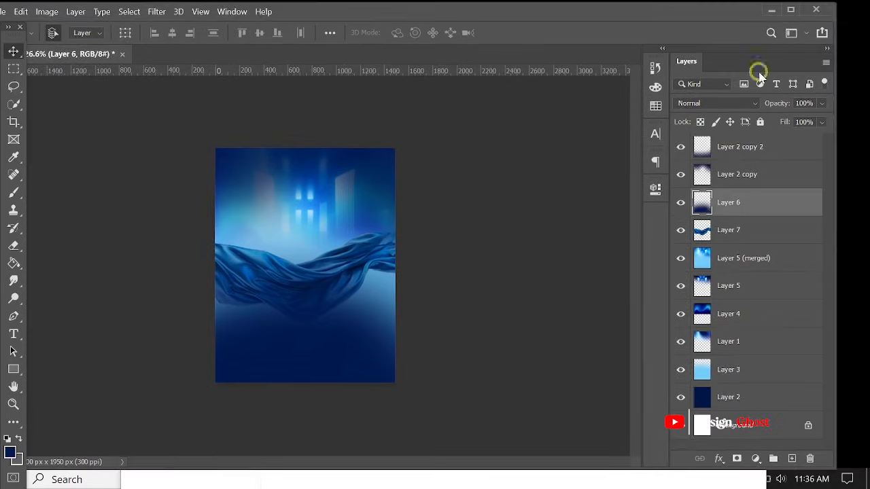
click(790, 9)
Open 1234fvrffggf, photo_portrait__1_-removebg-preview and photo portrait from the Conference folder as separate documents in Photoshop
click(291, 482)
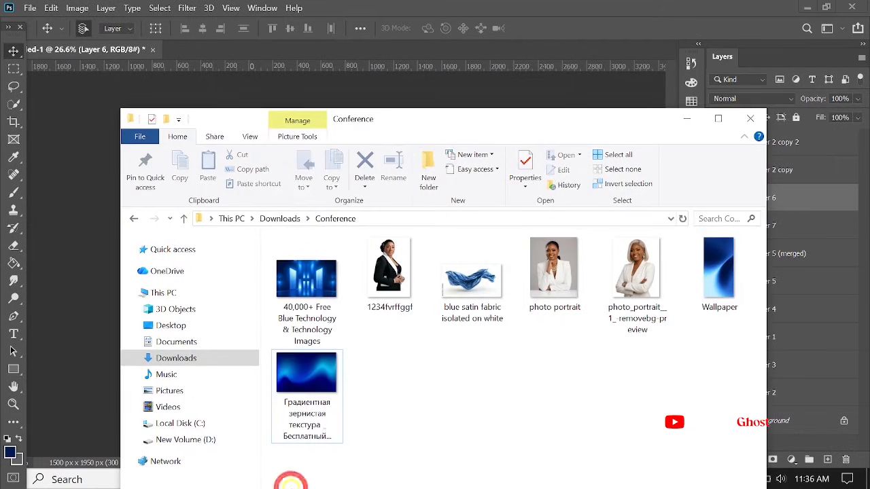
drag(455, 126, 428, 51)
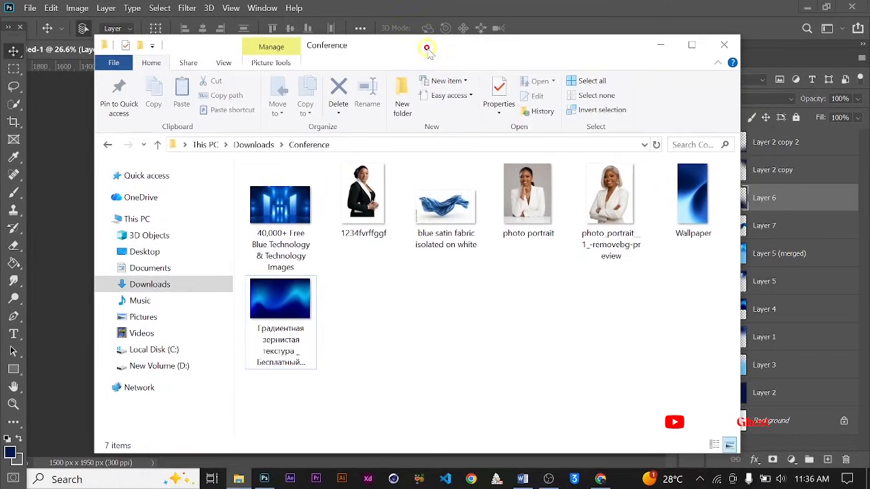
click(364, 200)
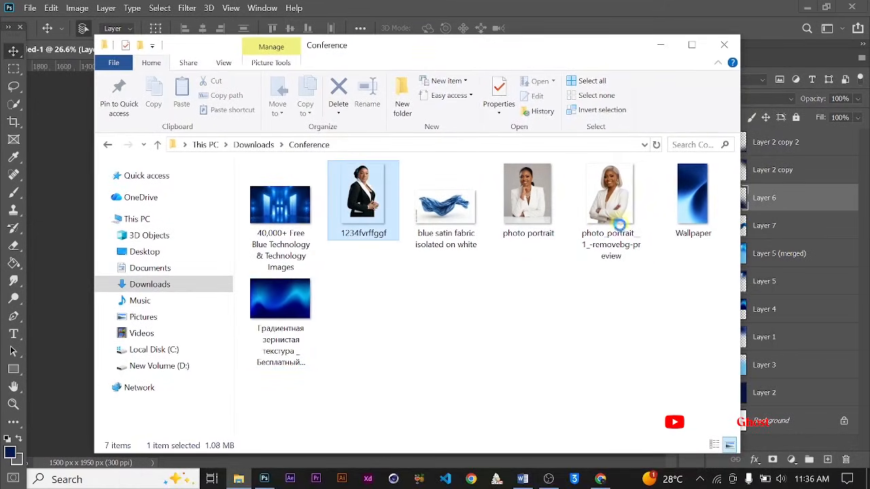
ctrl+click(590, 217)
ctrl+click(522, 212)
drag(522, 212, 542, 2)
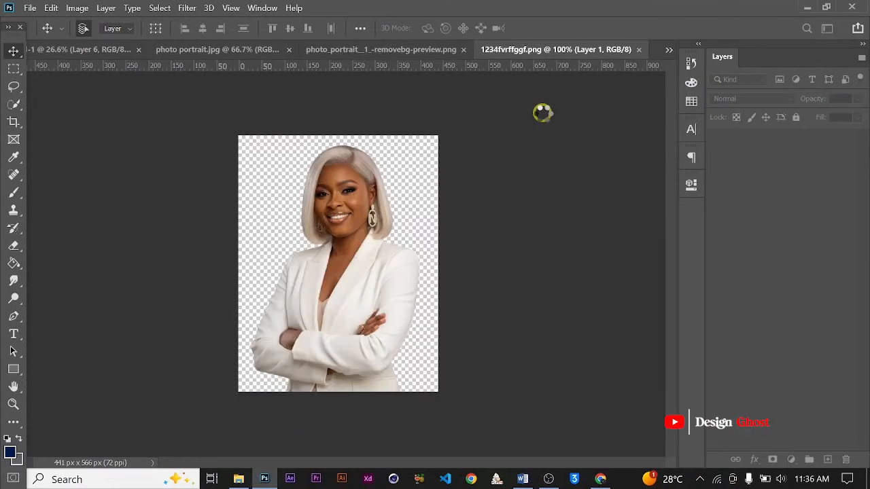
Look through the three opened portrait documents and return to photo portrait.jpg
scroll(281, 166, down, 2)
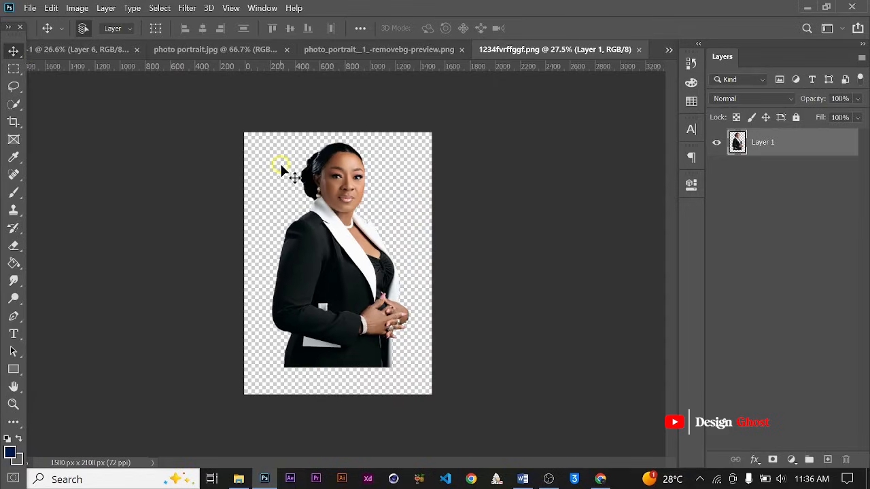
click(219, 54)
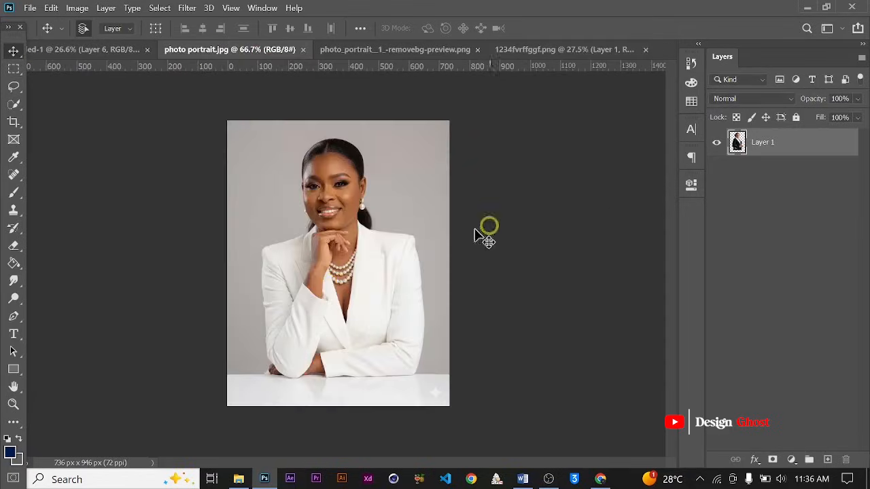
scroll(305, 223, up, 2)
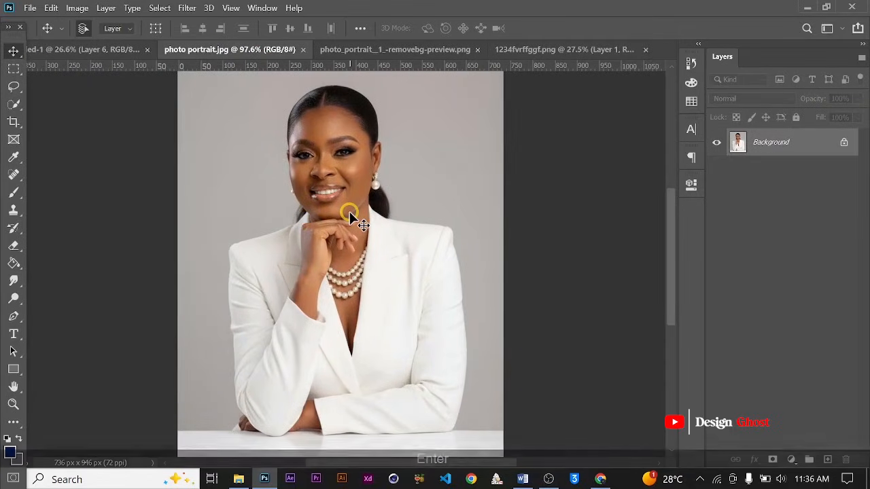
key(ctrl+0)
click(368, 50)
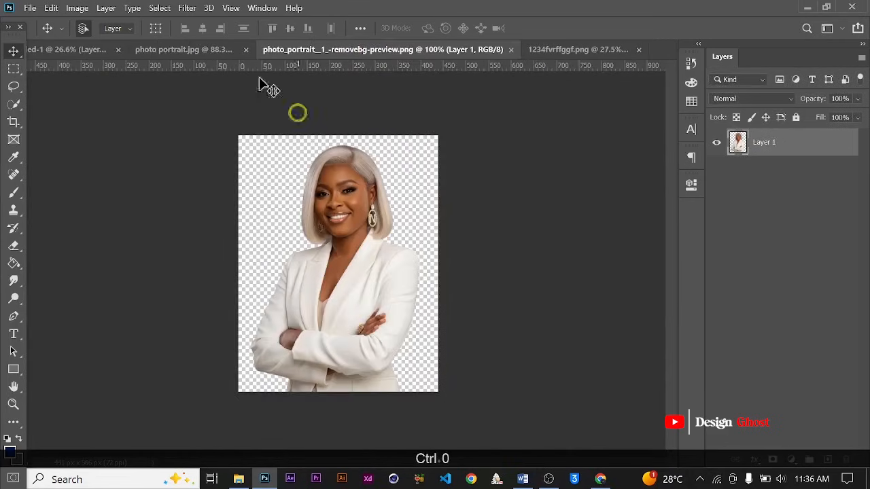
click(558, 52)
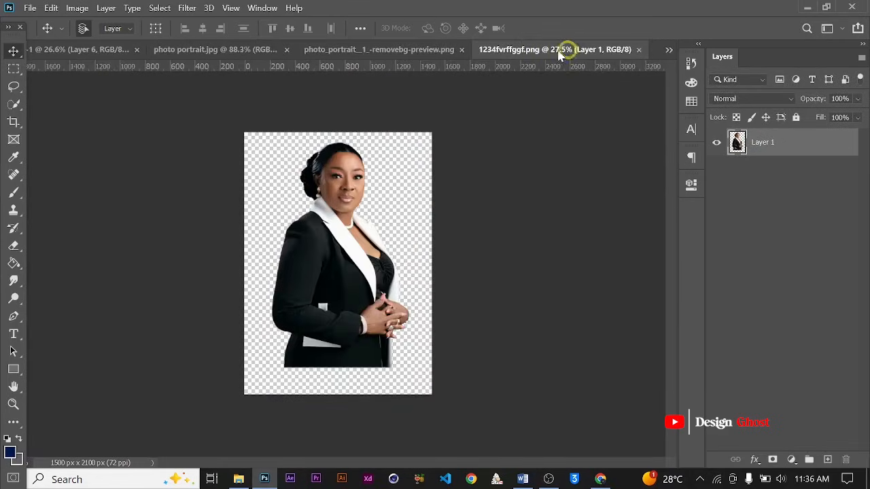
click(217, 51)
scroll(312, 229, down, 2)
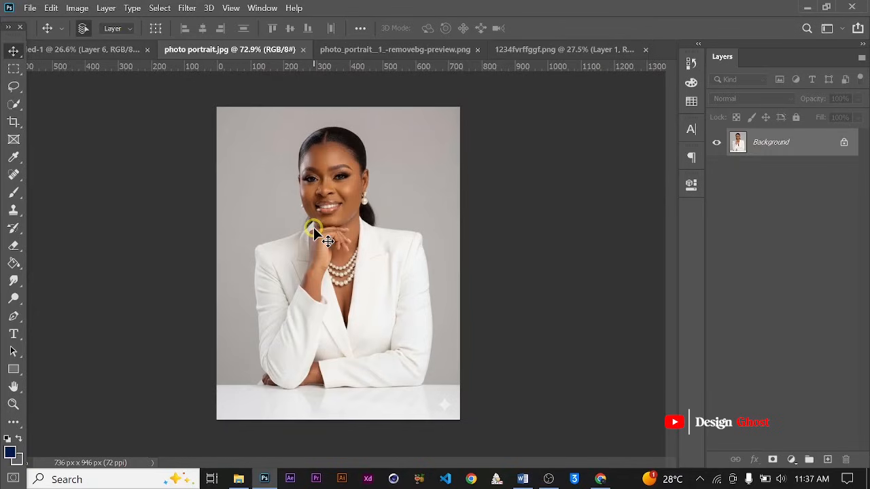
Unlock the background layer of photo portrait.jpg and resample the image to a resolution of 100 pixels/inch
click(844, 143)
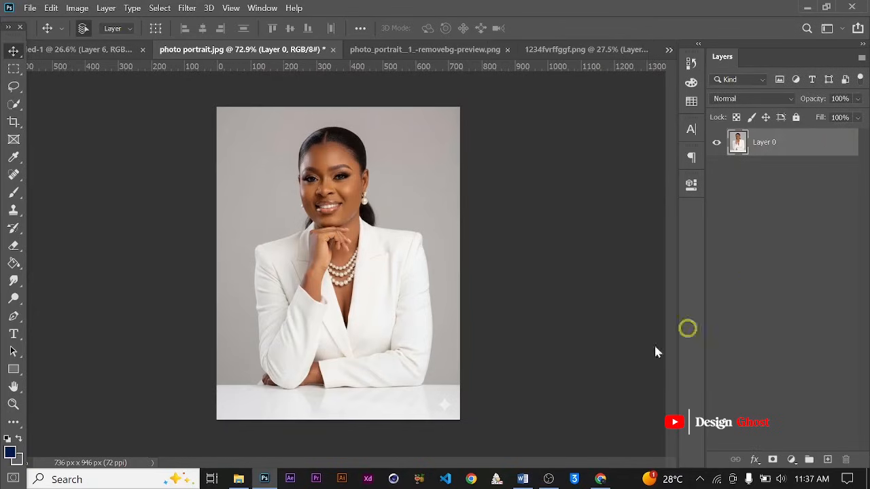
key(ctrl+alt+i)
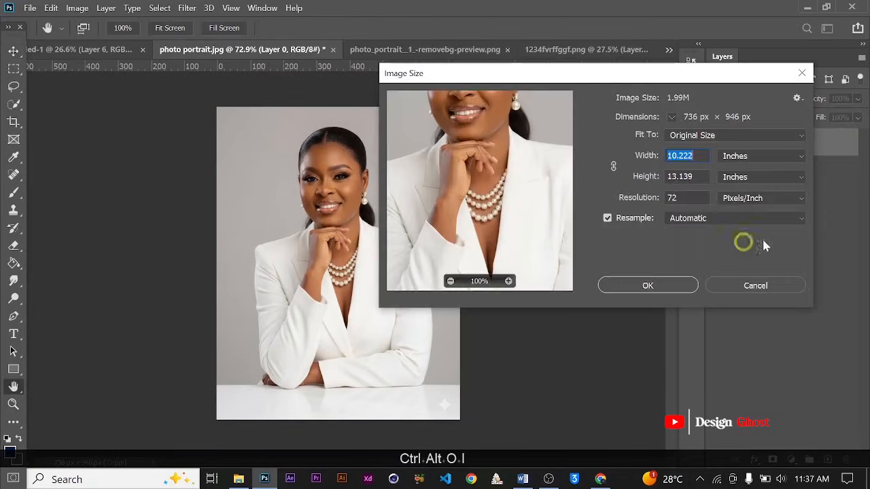
click(682, 197)
text(100)
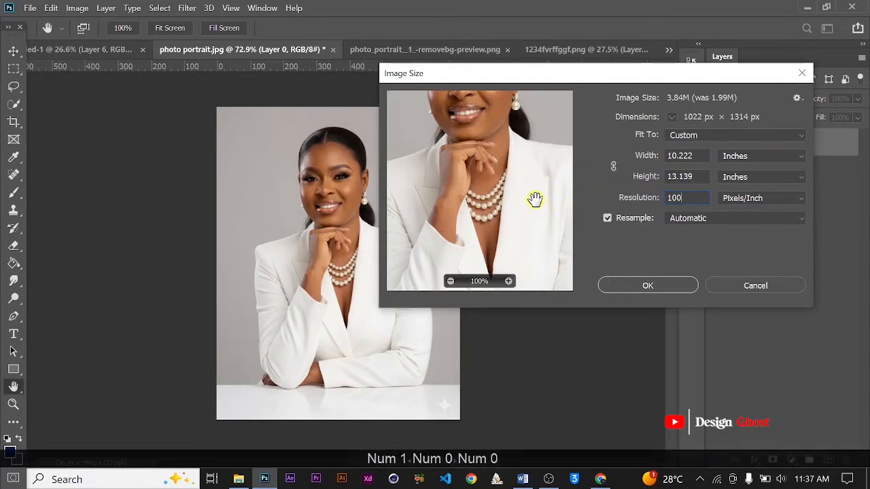
key(Return)
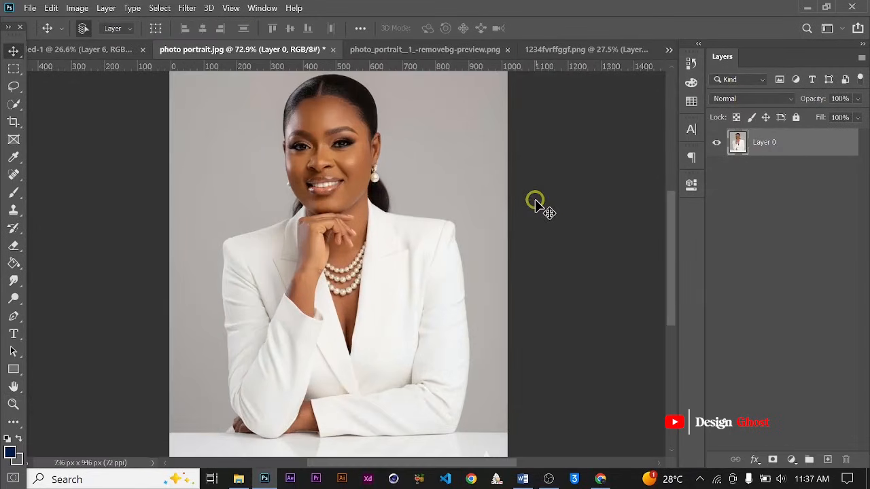
key(ctrl+0)
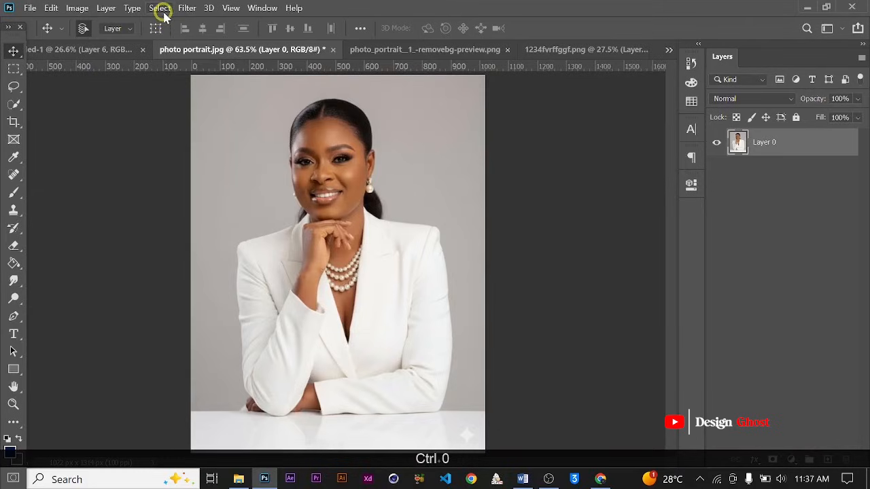
Make an automatic subject selection around the woman in photo portrait.jpg
click(160, 8)
click(199, 156)
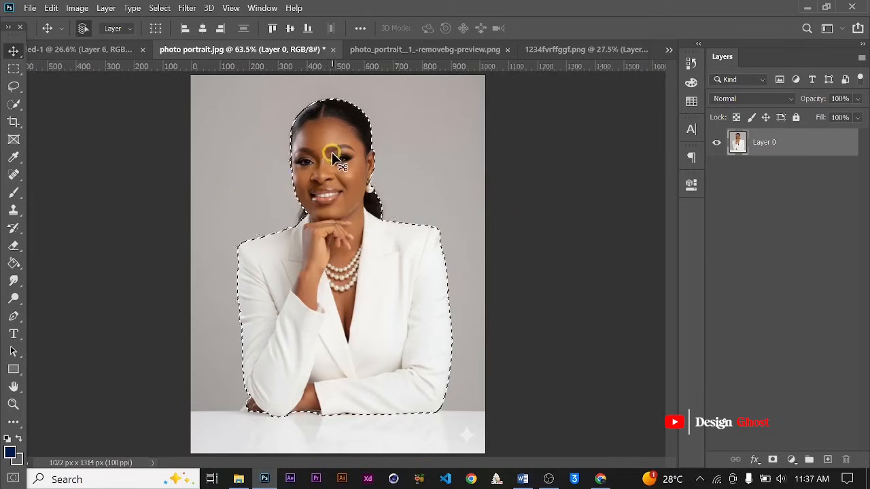
scroll(306, 208, up, 10)
scroll(307, 219, up, 2)
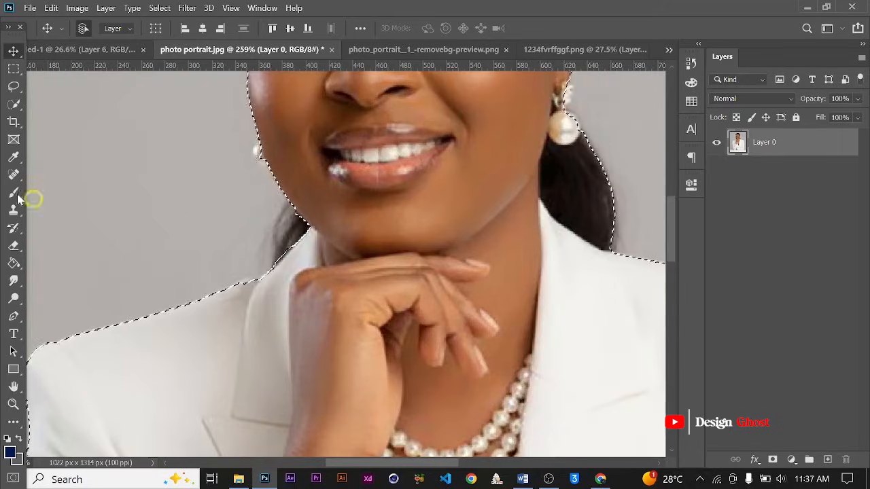
scroll(393, 231, down, 10)
scroll(411, 216, up, 5)
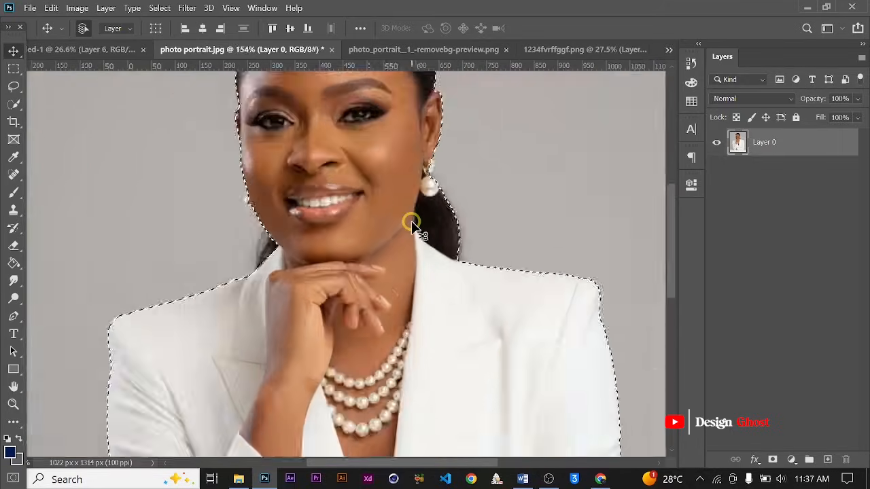
scroll(381, 211, down, 6)
scroll(281, 173, up, 10)
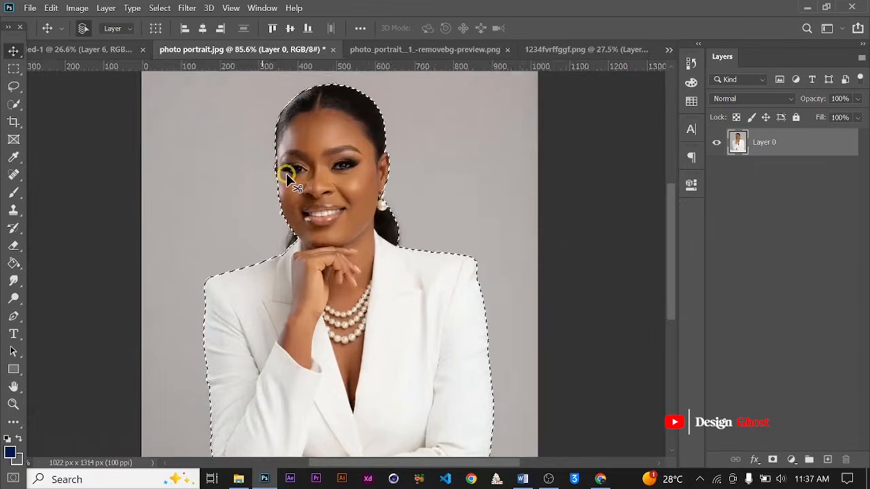
scroll(276, 173, down, 4)
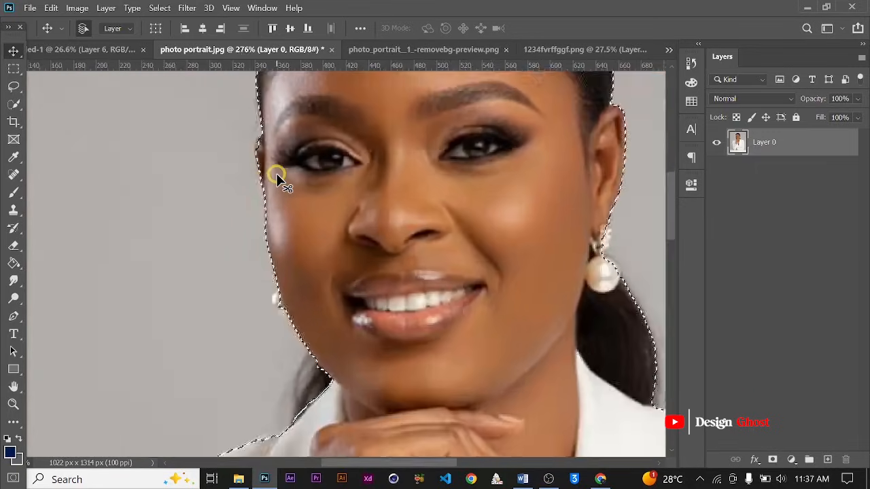
scroll(276, 173, up, 6)
Add the small pearl earring beside the cheek to the selection using the Quick Selection tool with an 8-pixel brush
click(12, 103)
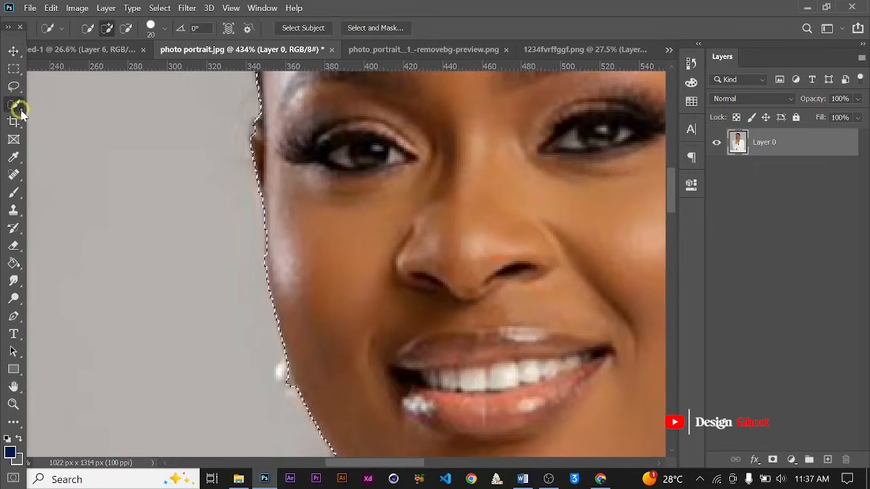
scroll(267, 140, up, 2)
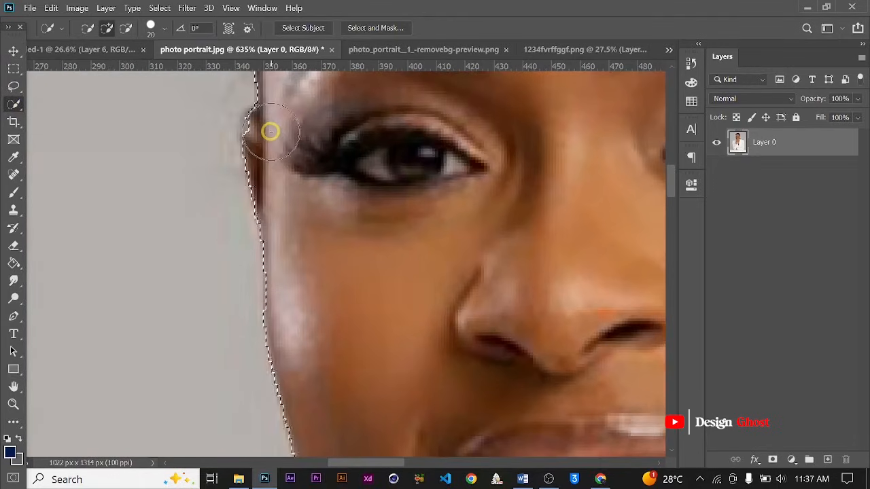
scroll(282, 145, down, 3)
scroll(382, 155, down, 5)
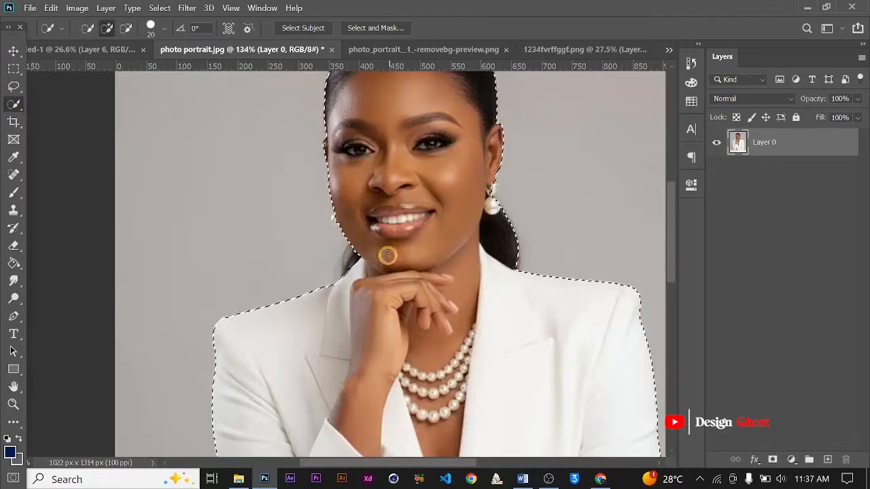
scroll(388, 255, up, 6)
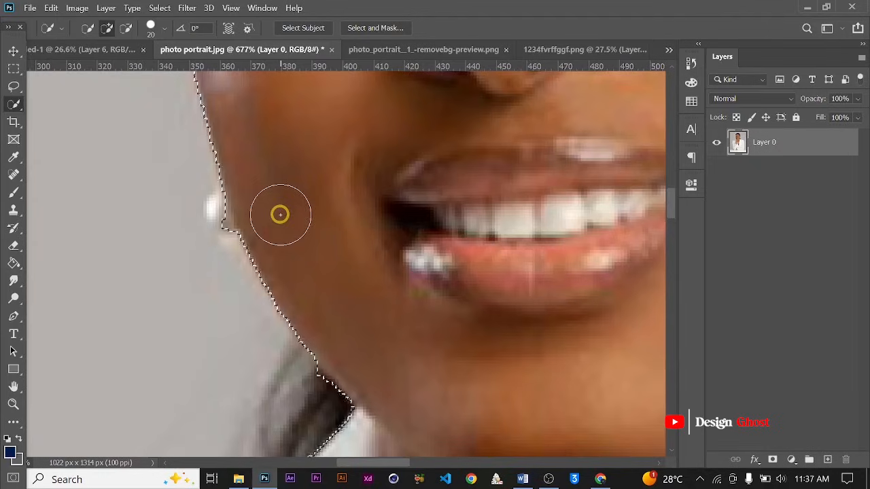
key(bracketleft)
key(bracketleft)
key(bracketleft)
key(bracketleft)
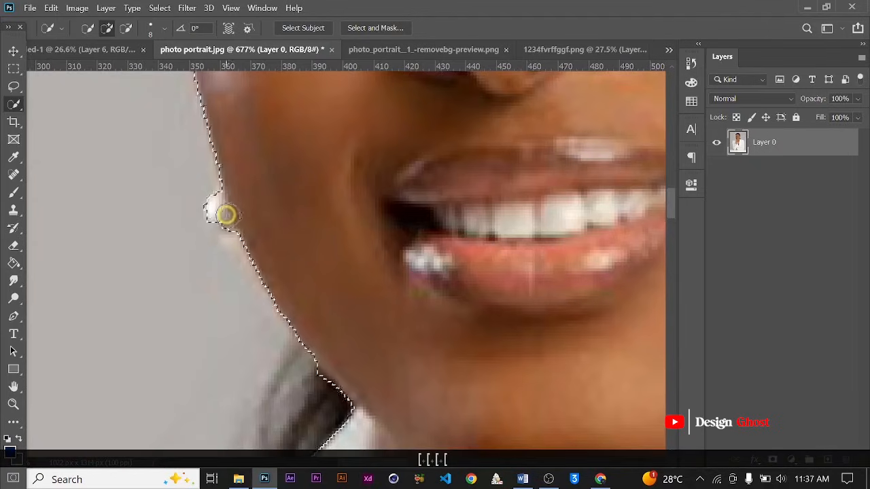
Enlarge the Quick Selection brush to 25 pixels and add the hair between the jaw and the jacket collar
scroll(260, 208, down, 5)
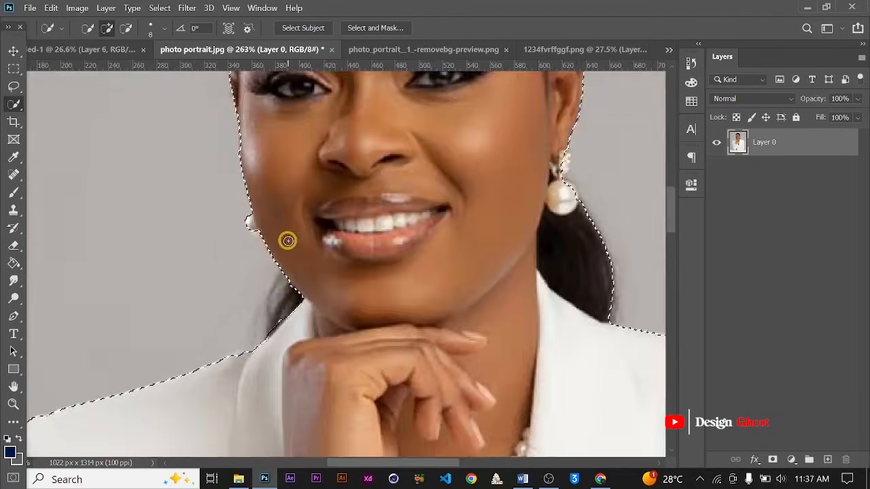
scroll(301, 292, up, 3)
scroll(301, 293, up, 2)
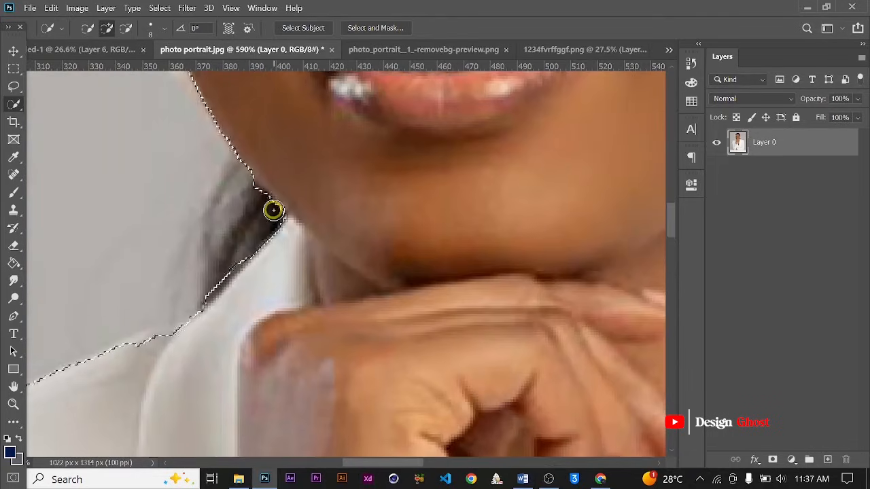
key(bracketright)
key(bracketright)
key(bracketright)
key(bracketright)
key(bracketright)
click(265, 224)
drag(260, 212, 305, 231)
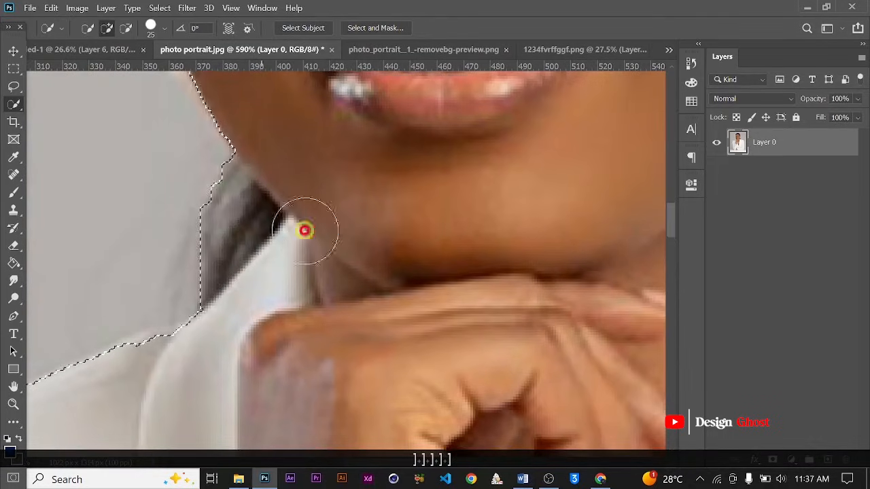
Add the edge of the larger pearl earring below the visible ear to the selection
scroll(266, 251, down, 3)
scroll(328, 223, down, 5)
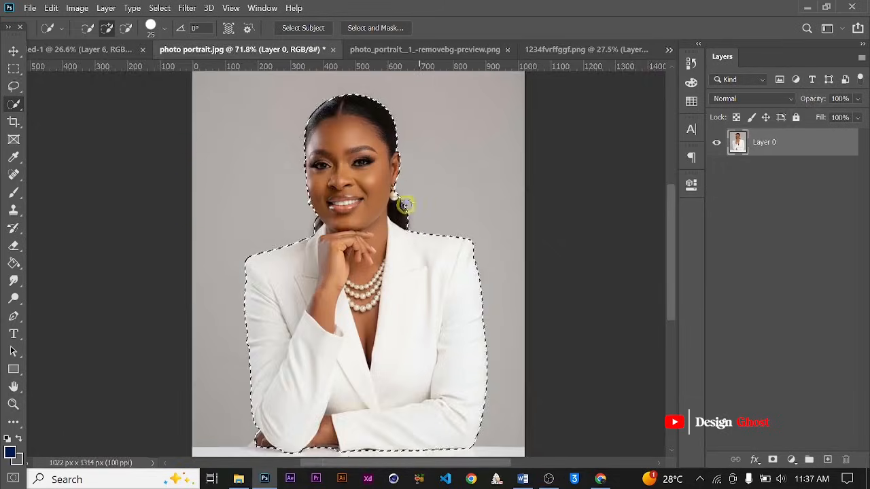
scroll(398, 208, up, 5)
scroll(347, 170, up, 3)
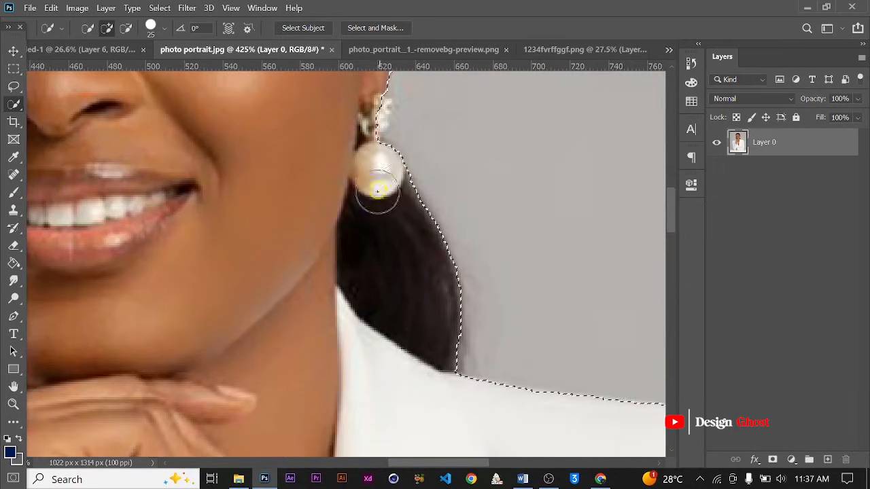
scroll(377, 190, down, 5)
scroll(366, 137, up, 5)
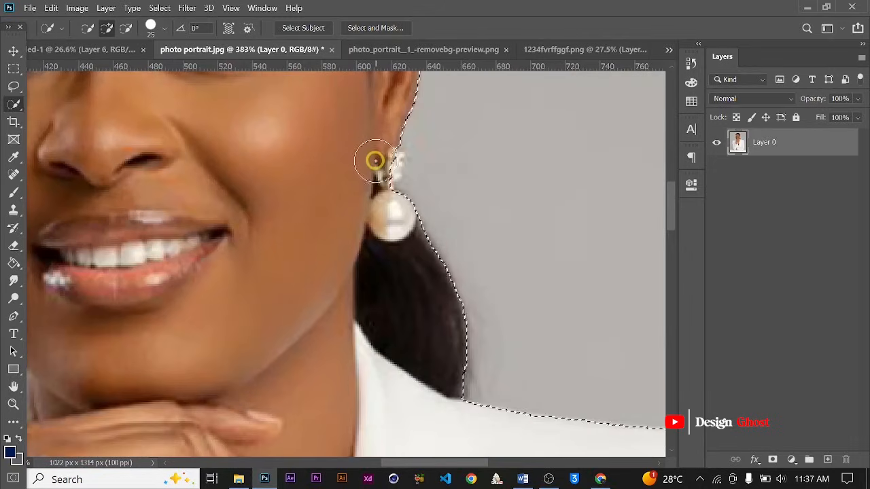
click(375, 162)
scroll(378, 164, down, 8)
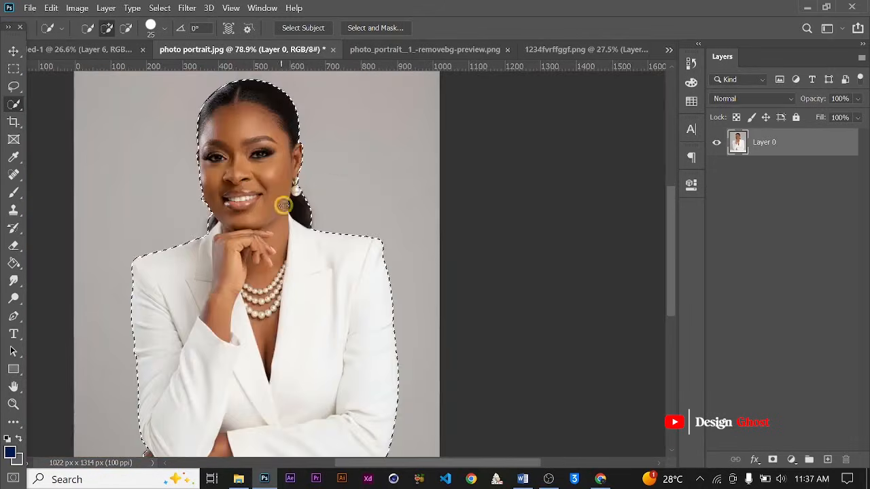
scroll(316, 160, up, 2)
scroll(310, 155, down, 3)
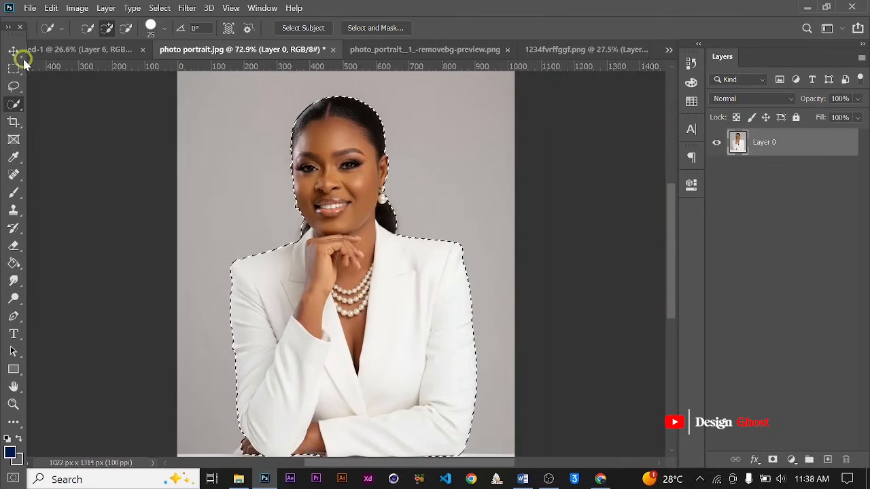
Invert the selection, delete the grey background and table around the woman, and deselect
click(160, 8)
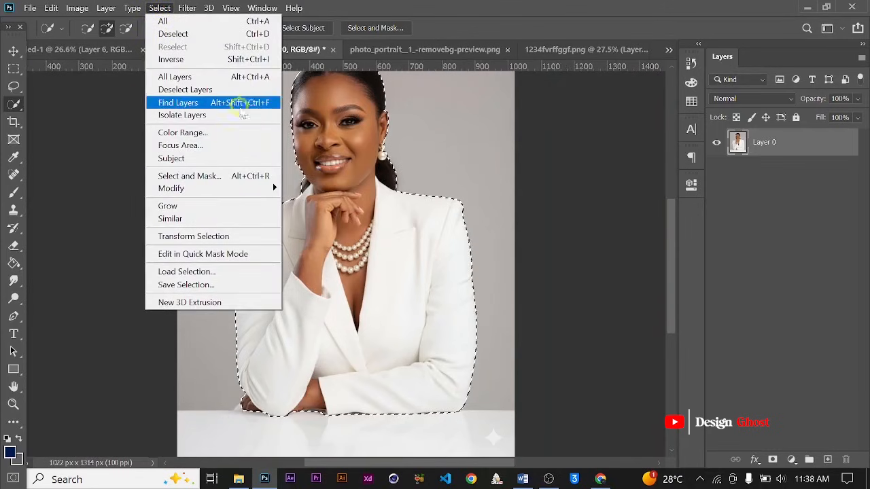
click(220, 63)
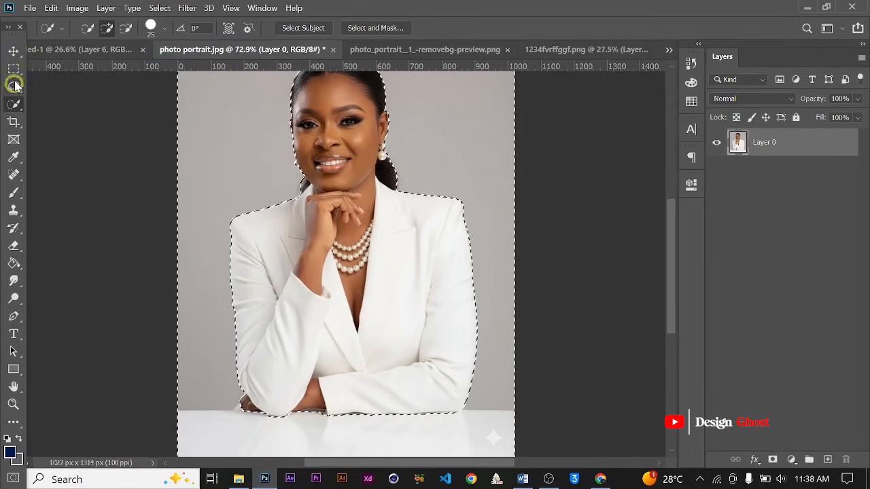
click(12, 51)
scroll(277, 193, down, 2)
key(BackSpace)
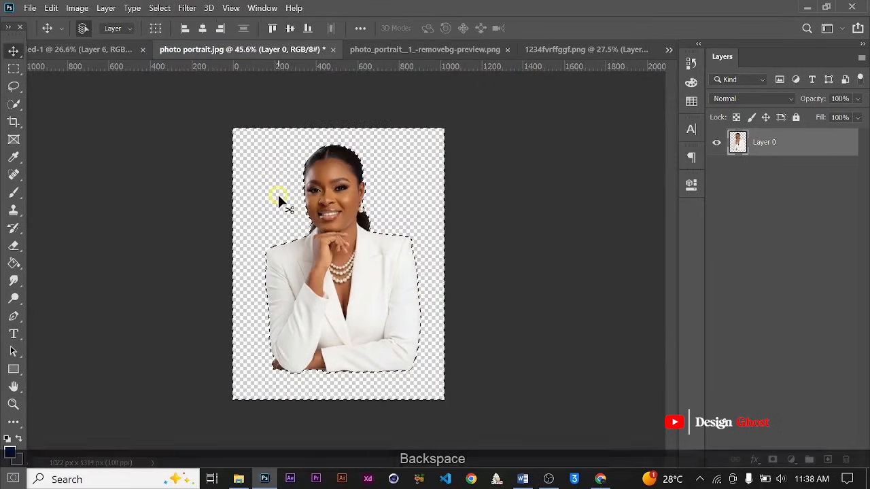
key(BackSpace)
key(ctrl+d)
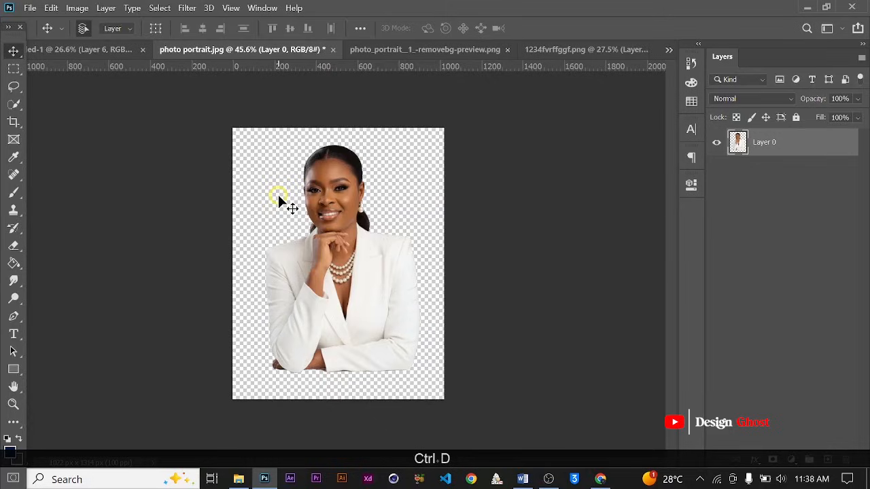
Copy the cut-out woman into the flyer document, over the blue fabric
scroll(278, 194, down, 1)
drag(332, 215, 106, 50)
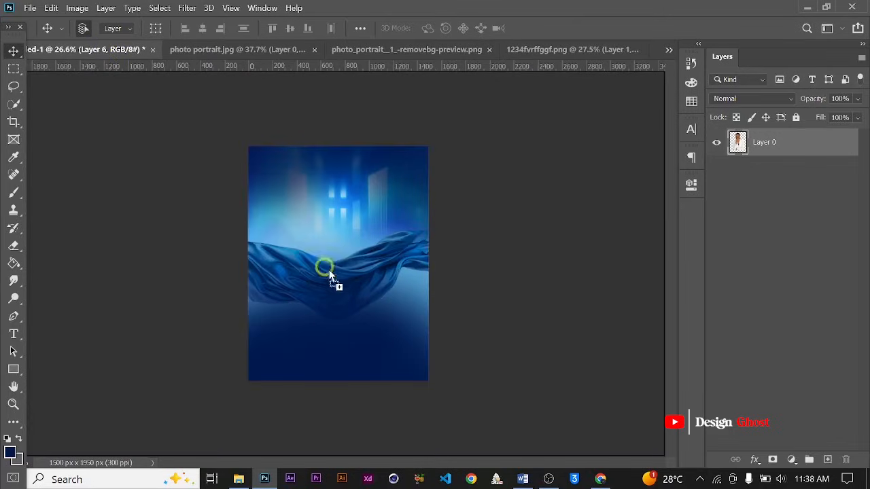
drag(330, 275, 330, 278)
scroll(371, 297, up, 2)
Scale the woman's cut-out to about 75.8% and position it near the flyer's horizontal centre, in front of the fabric
key(ctrl+t)
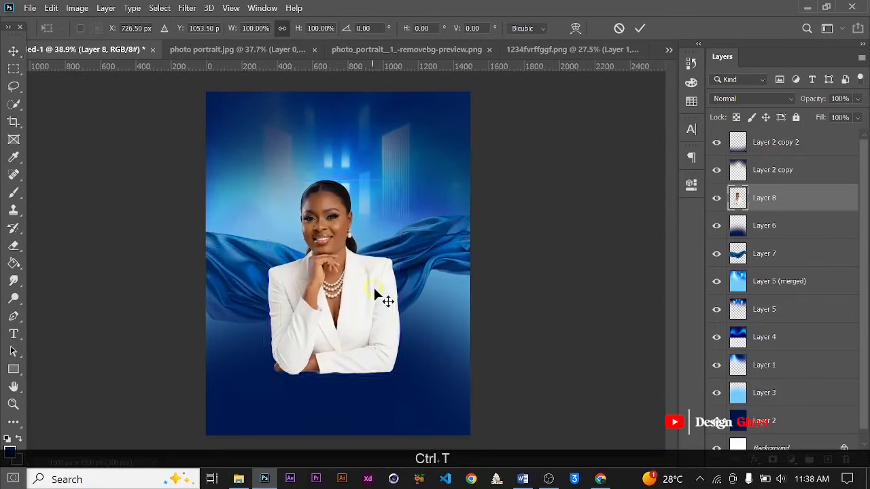
scroll(373, 285, up, 1)
drag(404, 163, 361, 236)
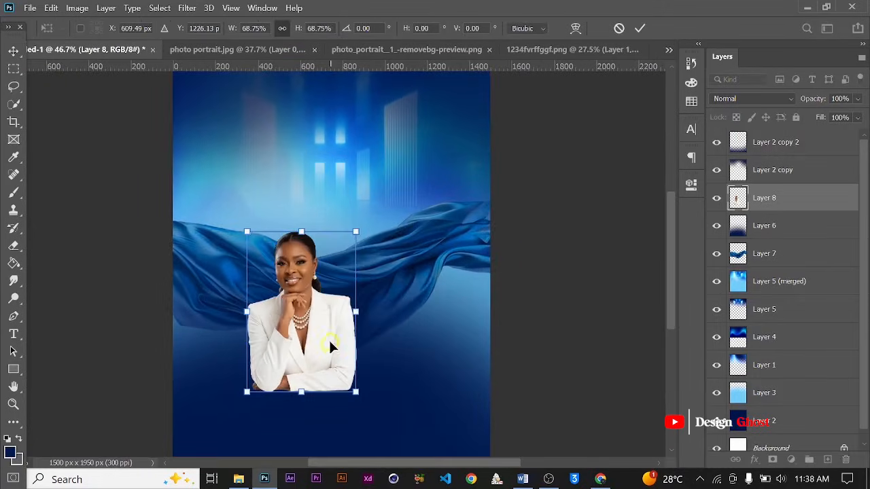
drag(329, 342, 358, 320)
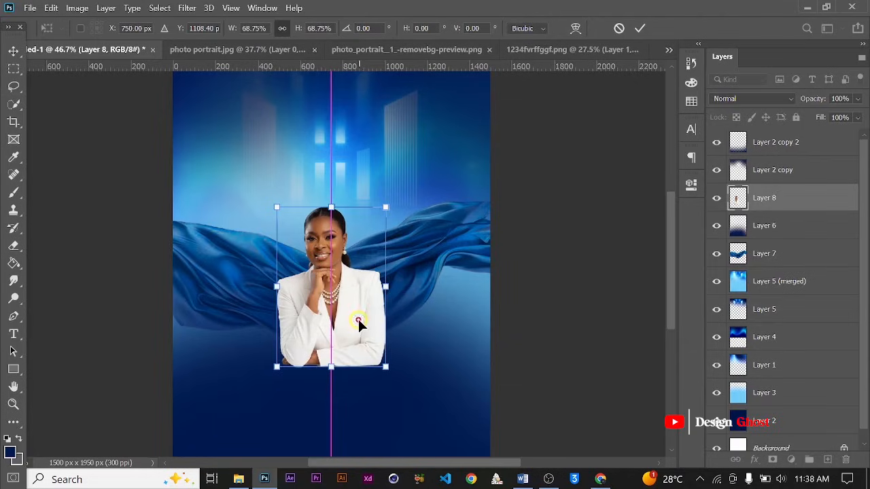
drag(386, 369, 392, 373)
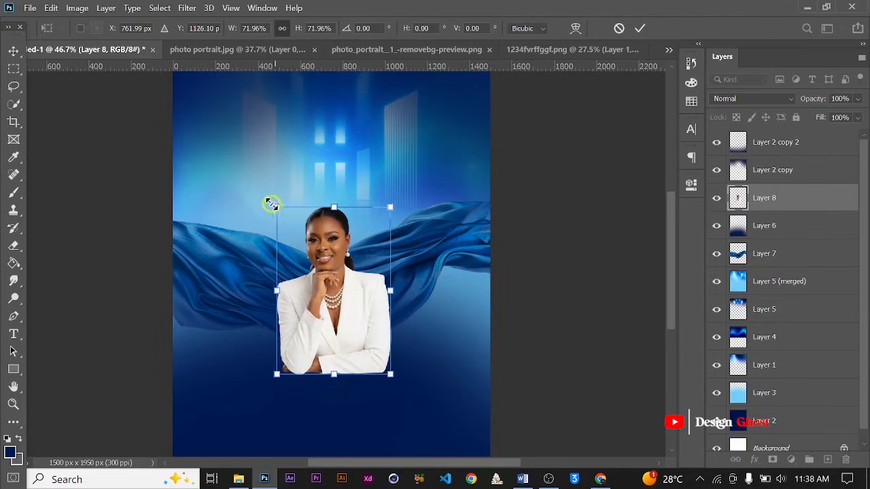
drag(271, 203, 266, 197)
drag(330, 264, 330, 267)
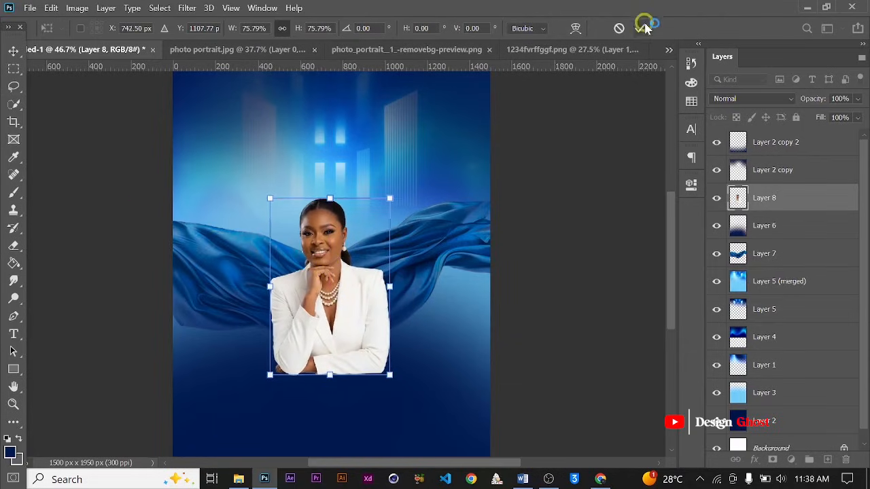
key(Return)
Examine how the woman's cut-out sits against the blue fabric in the flyer
scroll(506, 190, down, 2)
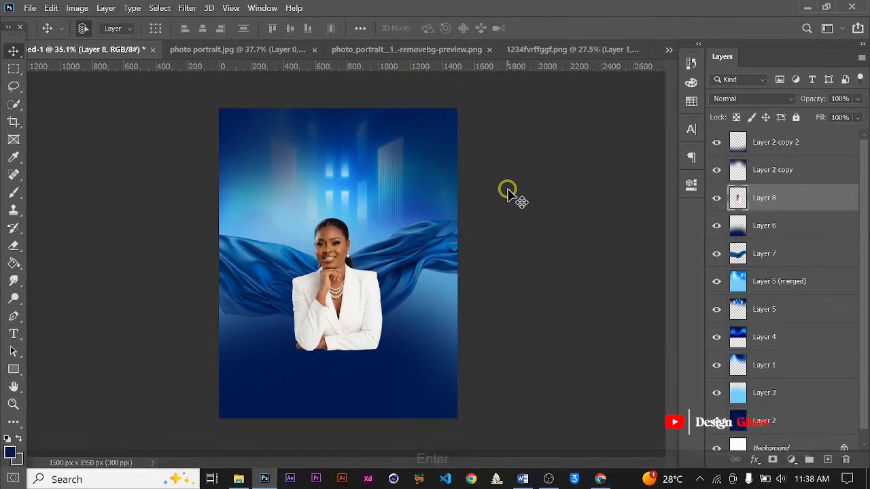
key(ctrl+0)
key(space)
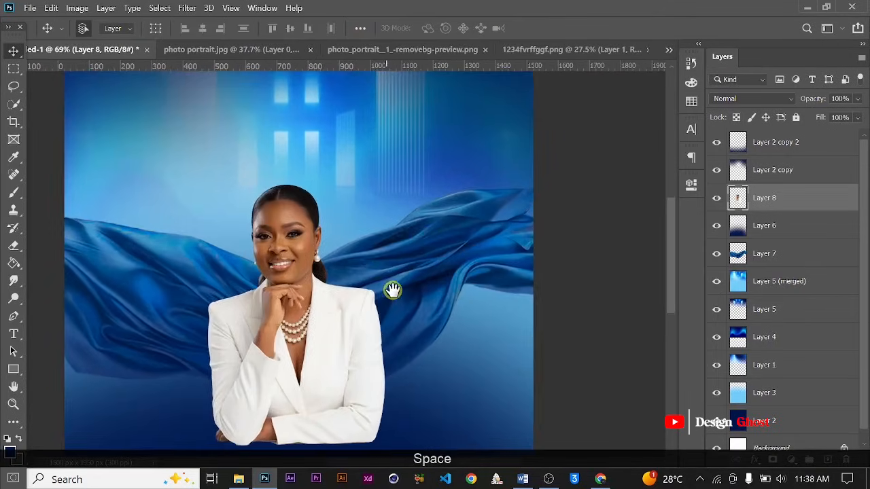
scroll(367, 284, down, 3)
key(Return)
key(ctrl+0)
scroll(346, 286, up, 2)
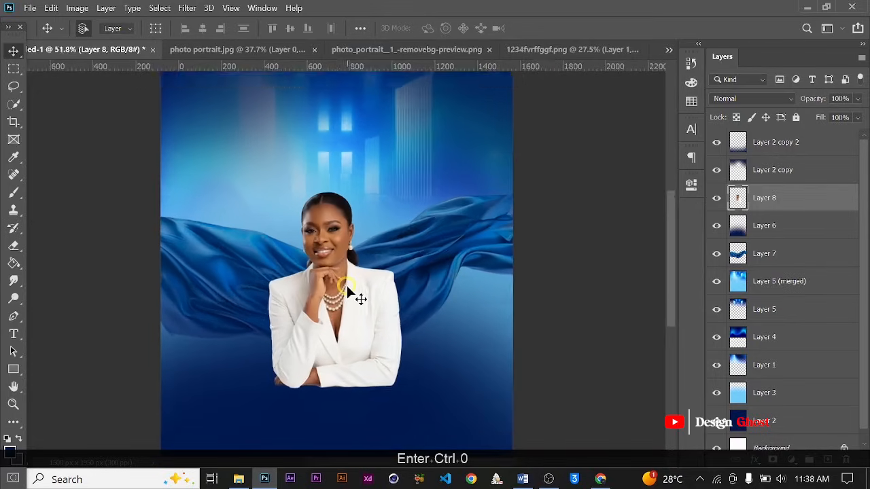
scroll(346, 283, up, 1)
Close photo portrait.jpg without saving its changes
click(643, 53)
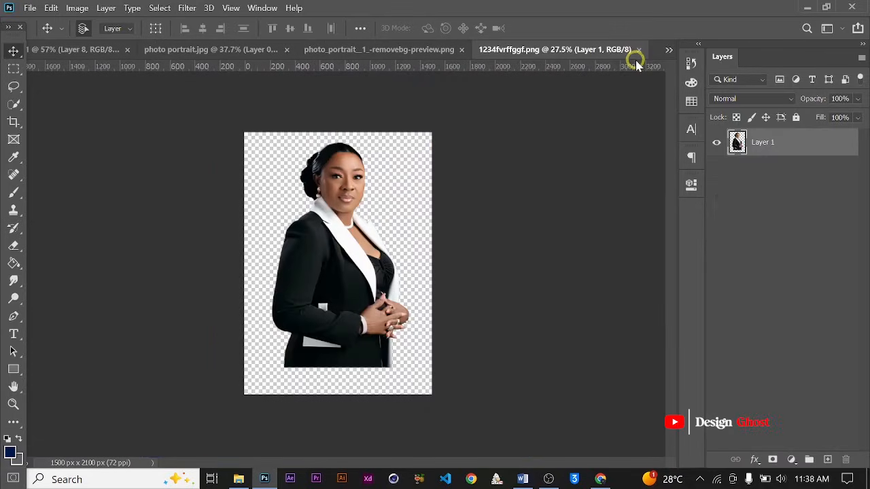
click(202, 53)
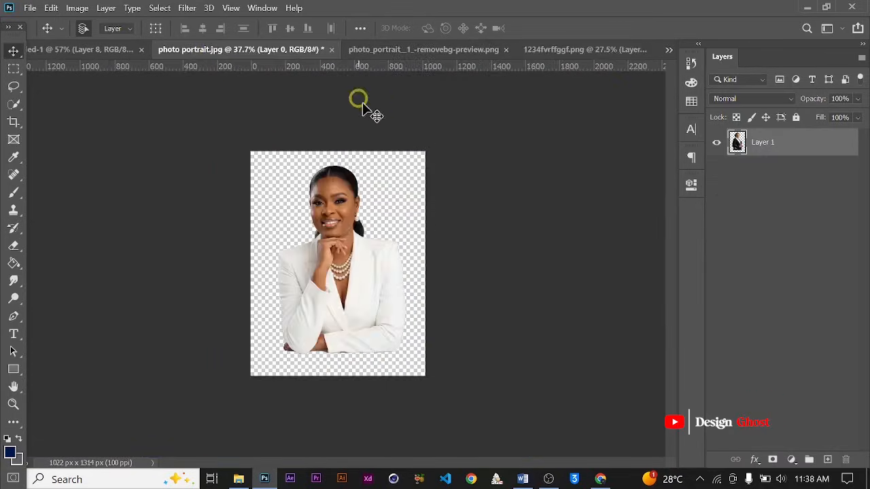
click(332, 50)
click(462, 185)
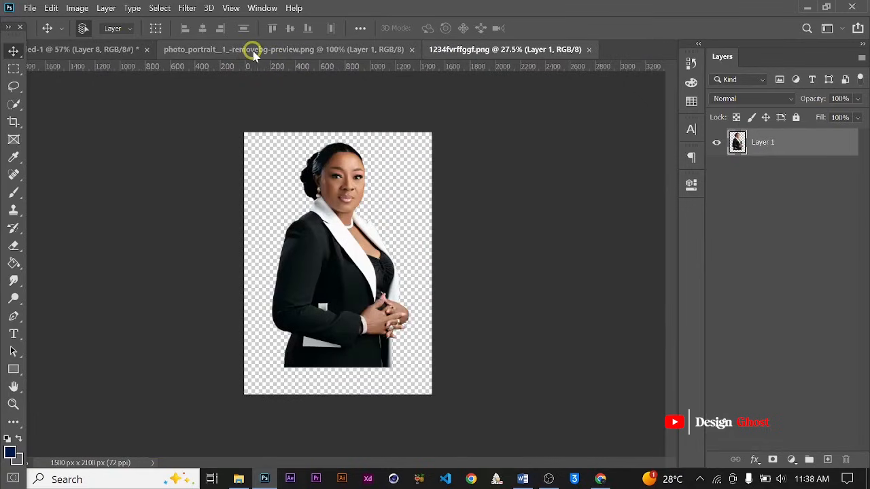
Set the resolution of photo_portrait__1_-removebg-preview.png to 100 pixels per inch
click(252, 57)
key(ctrl+alt+i)
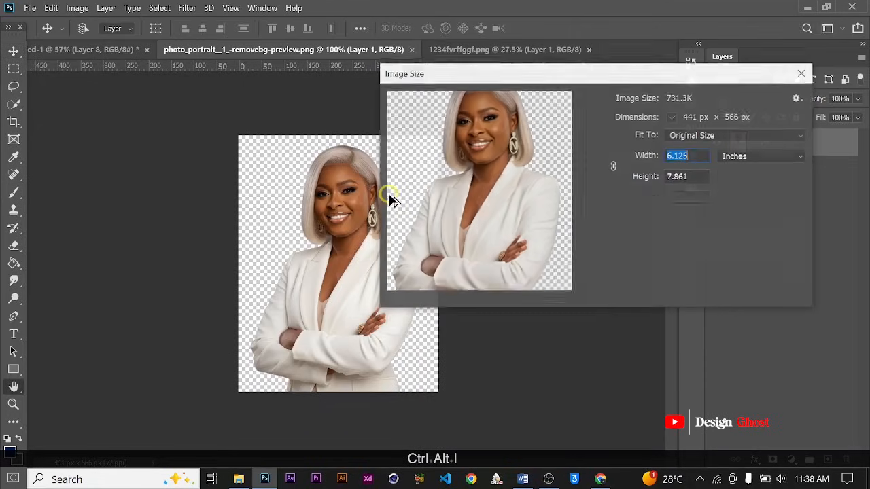
click(701, 196)
text(100)
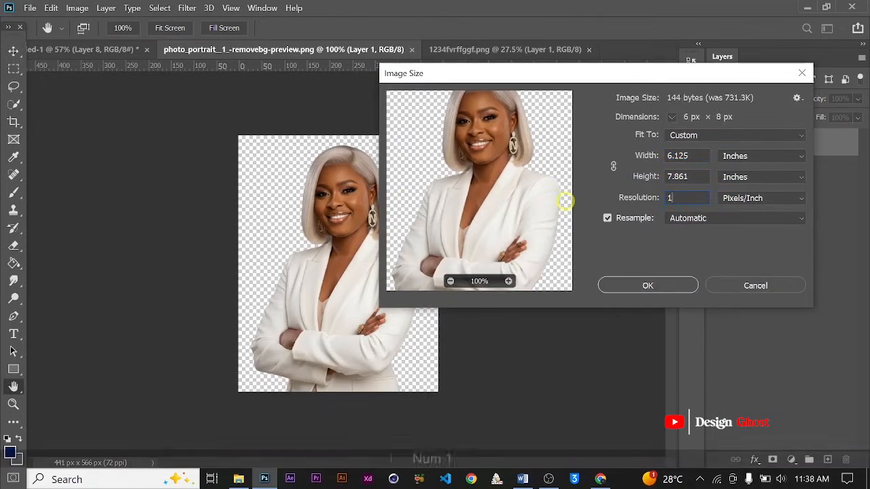
key(Return)
key(ctrl+0)
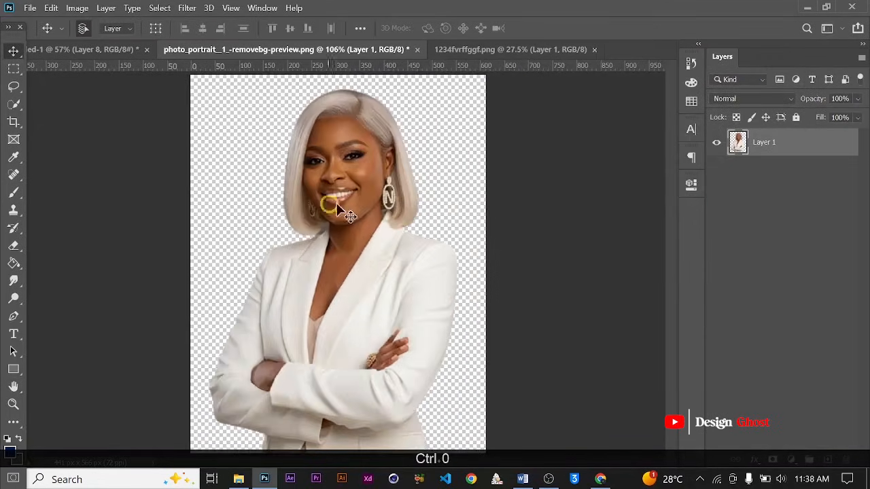
Copy the silver-haired woman's cut-out into the flyer and place it behind the central woman, to her left
scroll(338, 203, down, 3)
drag(330, 240, 299, 280)
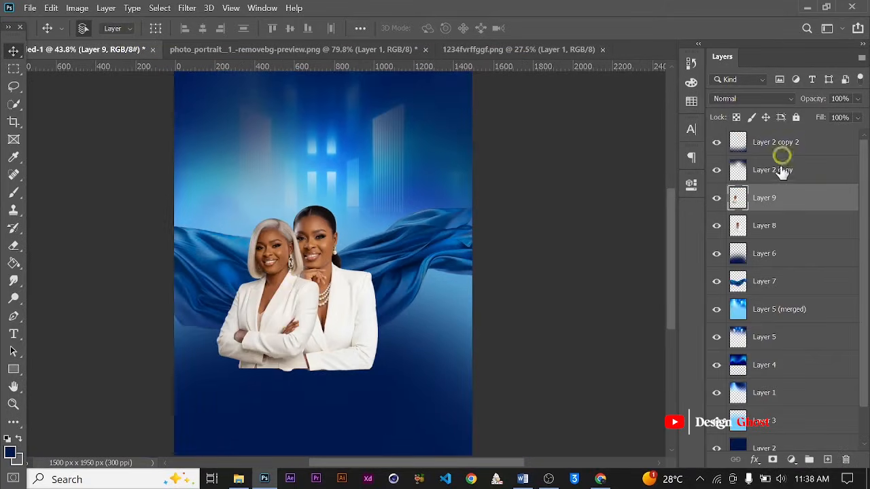
key(ctrl+bracketleft)
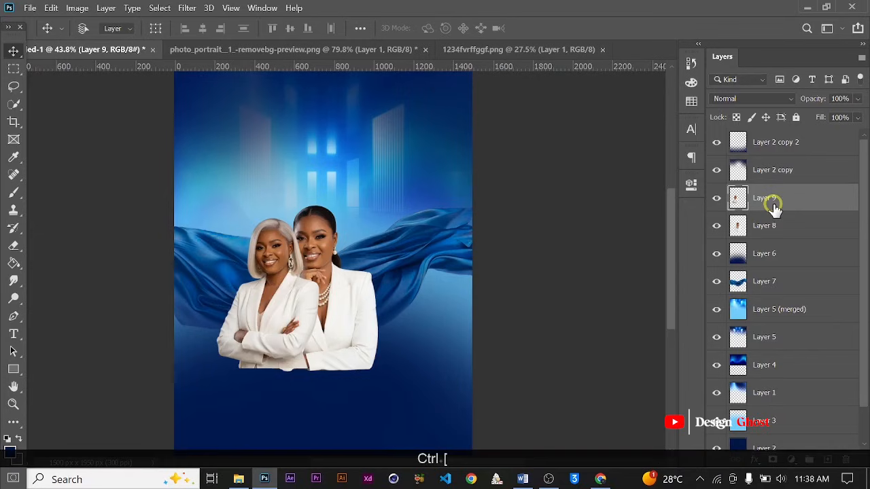
scroll(275, 269, up, 2)
scroll(275, 269, up, 1)
drag(275, 268, 258, 239)
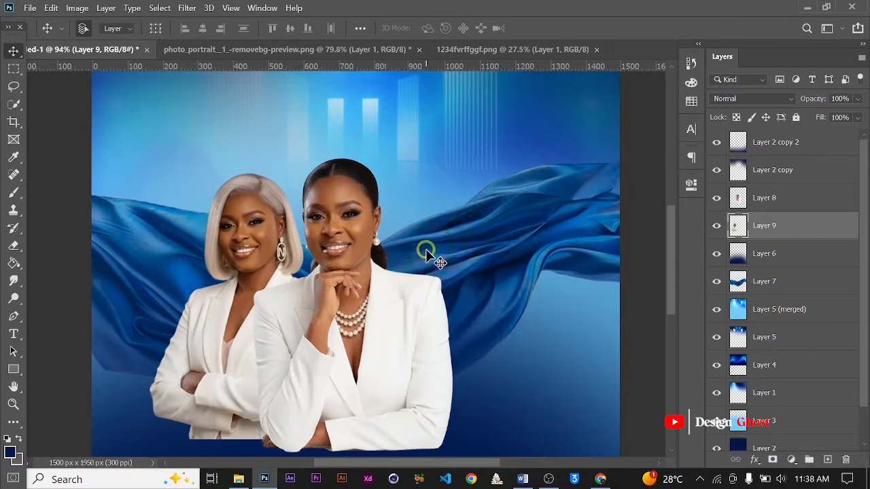
scroll(425, 249, down, 2)
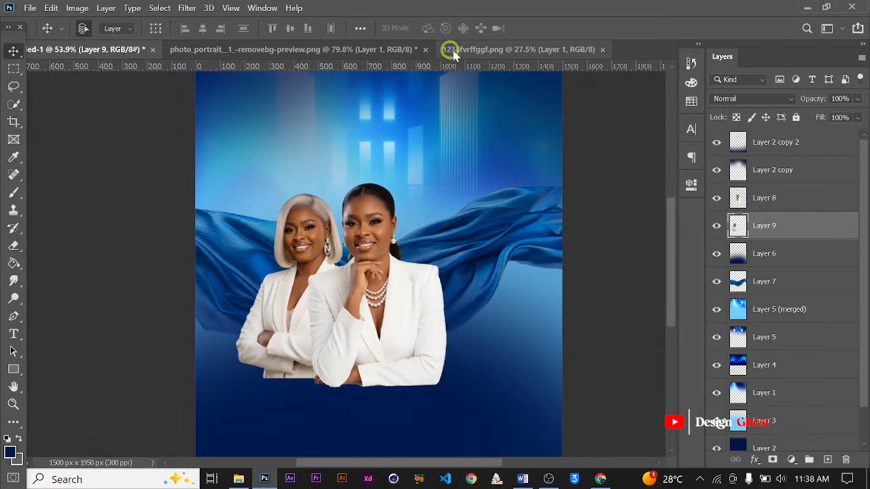
Close photo_portrait__1_-removebg-preview.png without saving its changes
click(380, 48)
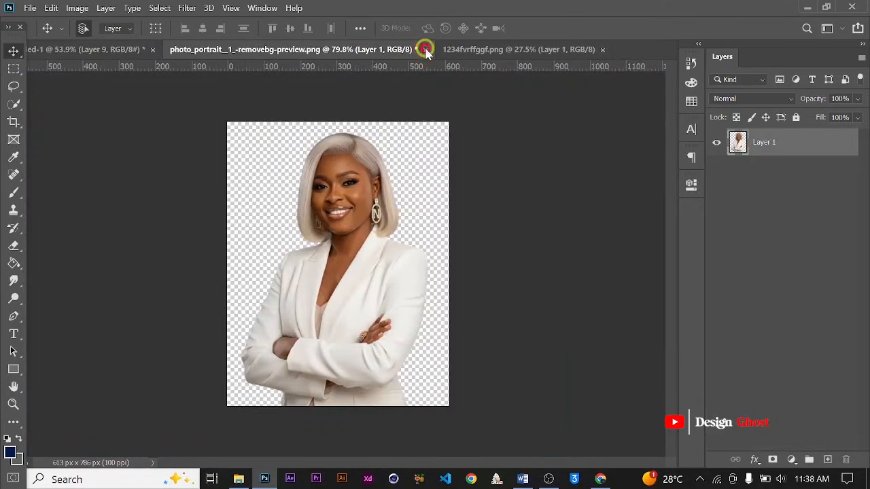
click(425, 49)
click(476, 186)
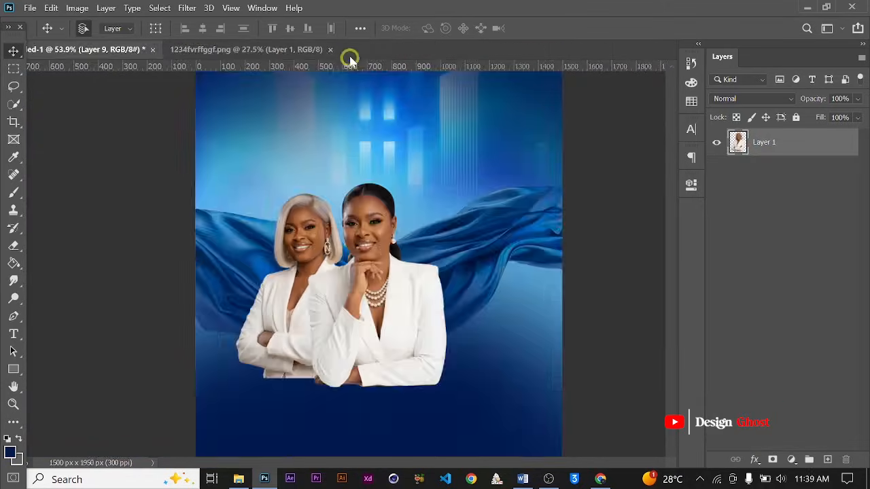
Set the resolution of 1234fvrffggf.png to 100 pixels per inch
click(278, 51)
scroll(352, 175, down, 1)
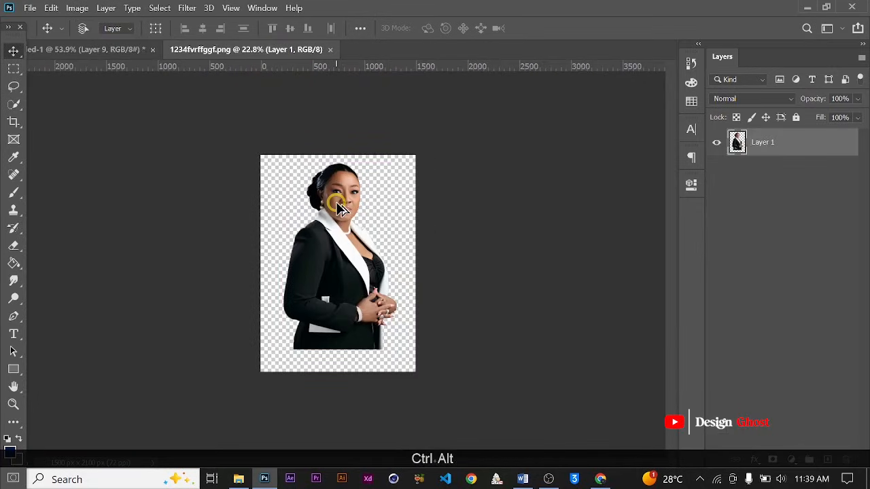
key(ctrl+alt+i)
click(676, 198)
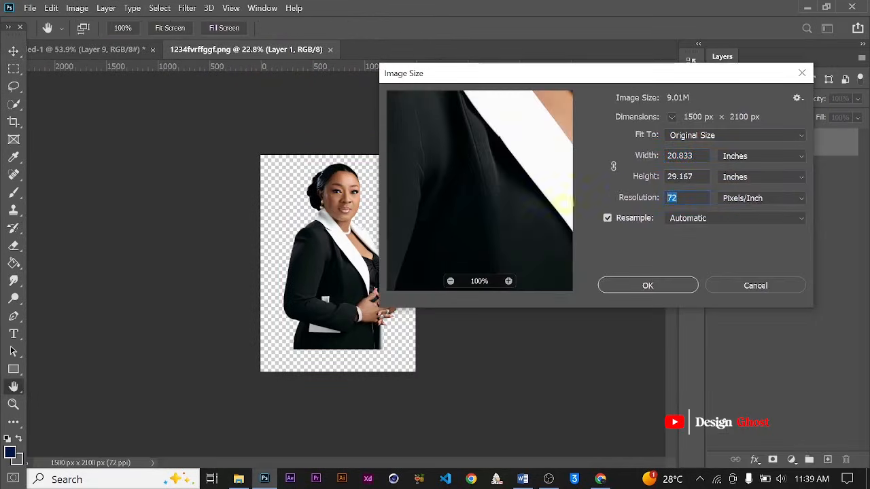
text(100)
key(Return)
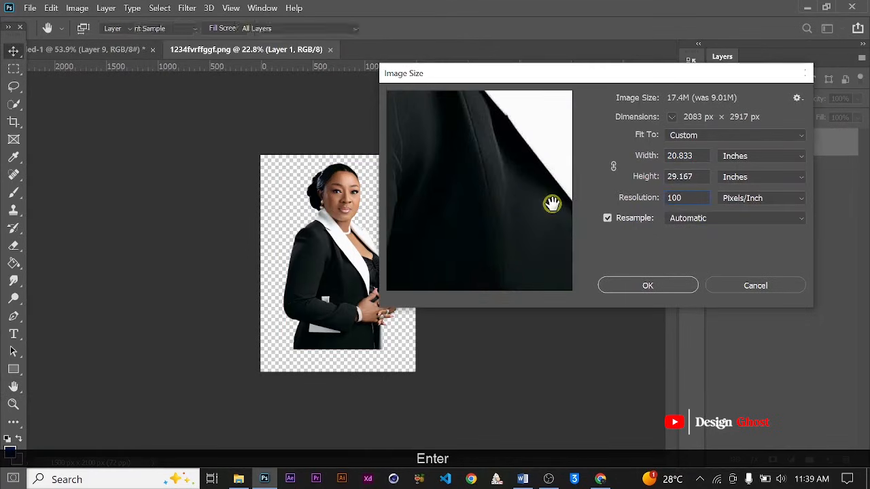
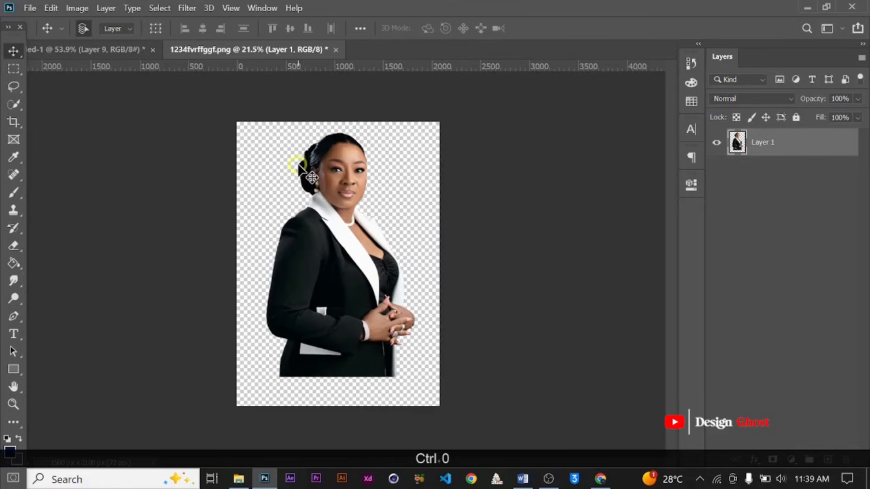
Copy the woman in black into the flyer, scale her to about 34.9%, and position her behind the central woman's right side
drag(332, 174, 435, 271)
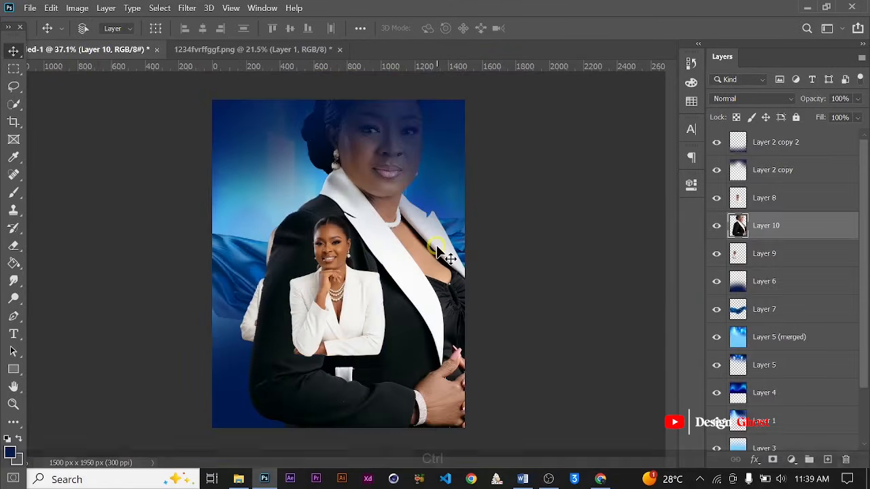
key(ctrl+t)
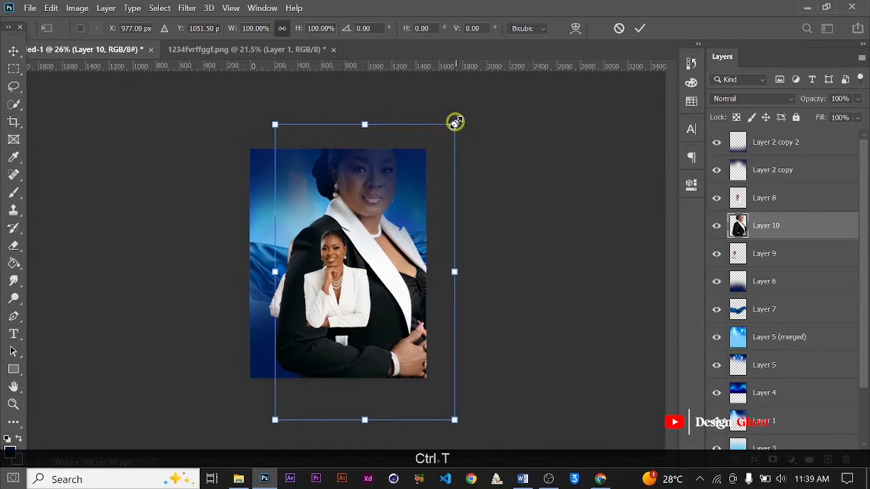
drag(455, 122, 332, 322)
drag(291, 376, 347, 287)
scroll(347, 287, up, 3)
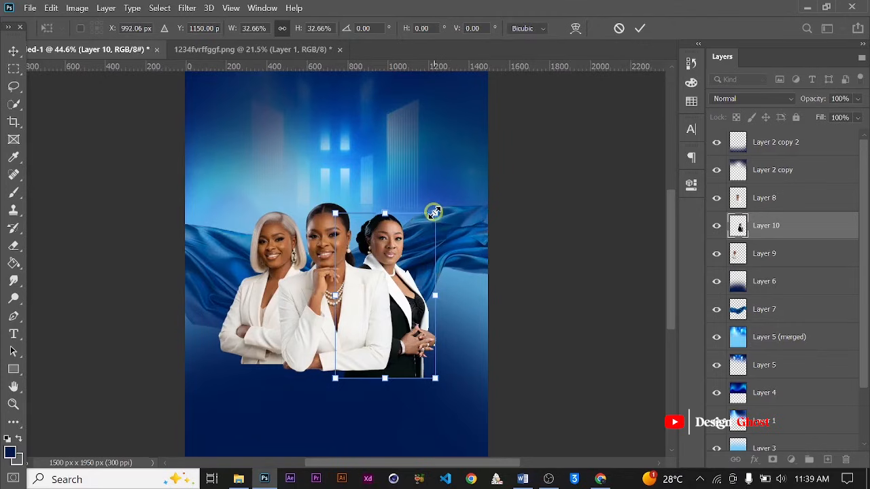
drag(434, 213, 441, 201)
scroll(383, 275, up, 2)
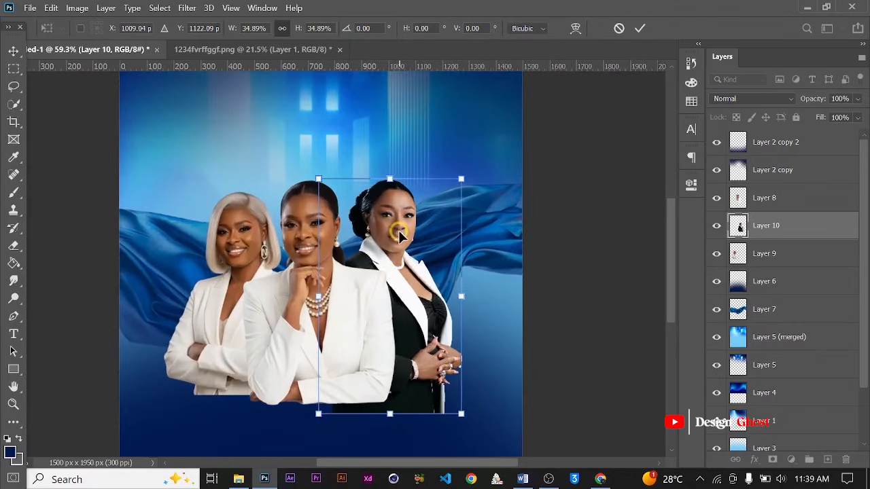
drag(399, 232, 399, 250)
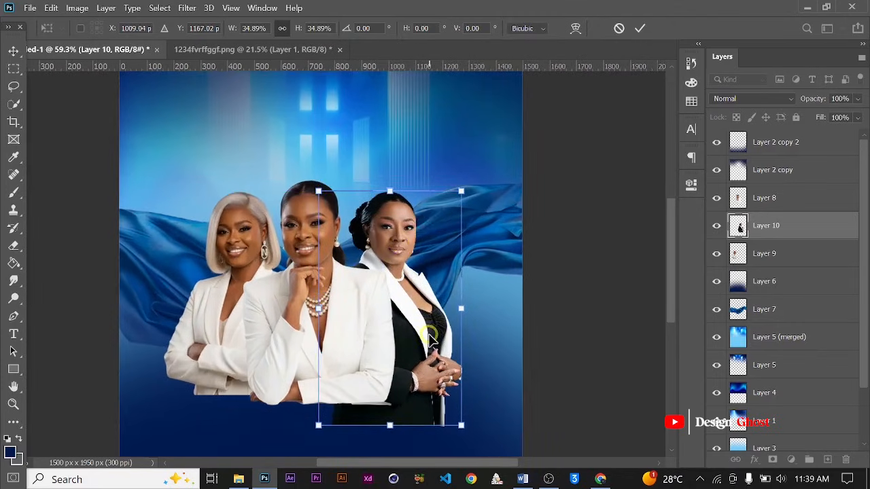
scroll(429, 337, up, 1)
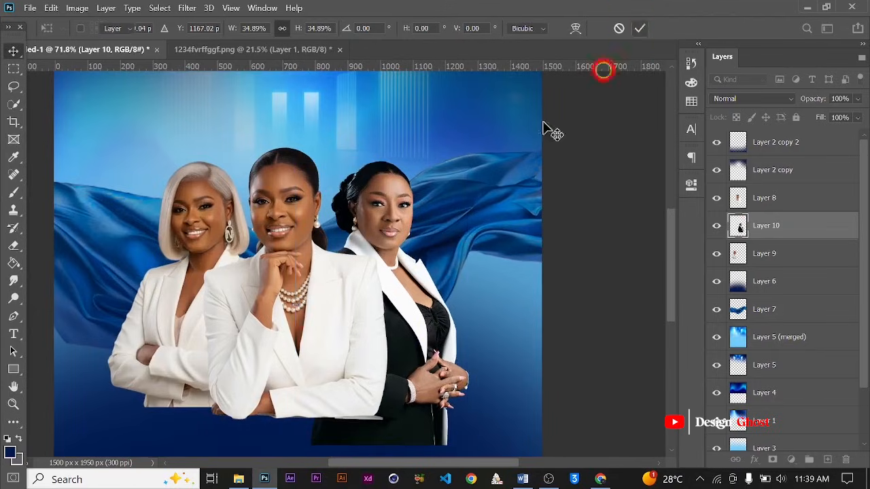
key(Return)
Examine the three portraits together, especially their cut-off lower edges against the blue background
scroll(320, 281, up, 2)
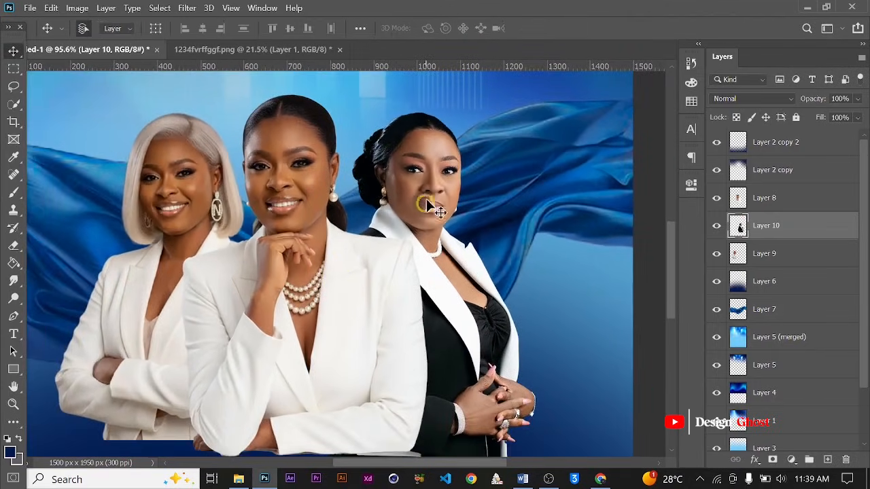
scroll(424, 204, down, 5)
scroll(410, 301, up, 5)
key(space)
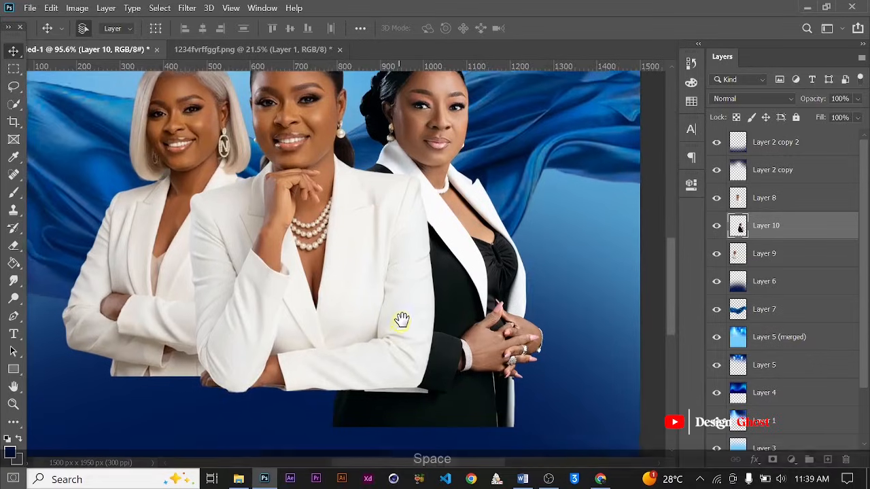
scroll(401, 319, down, 3)
key(Return)
key(ctrl+0)
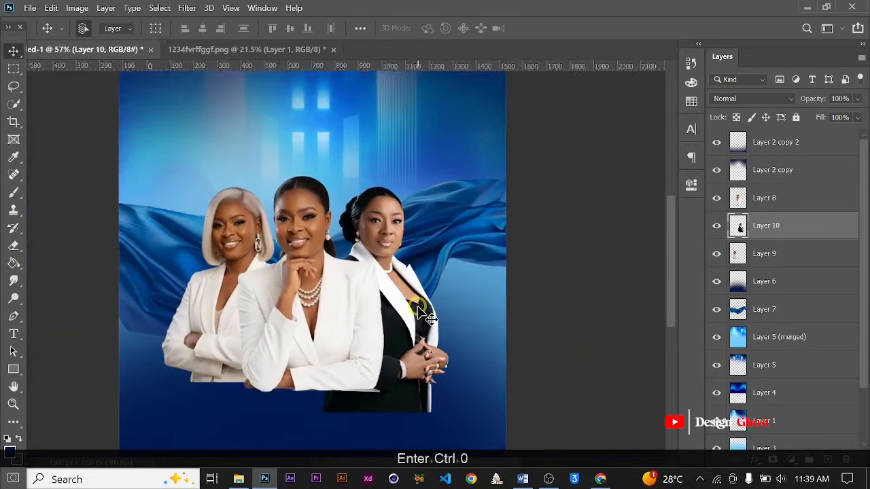
scroll(421, 314, up, 4)
key(space)
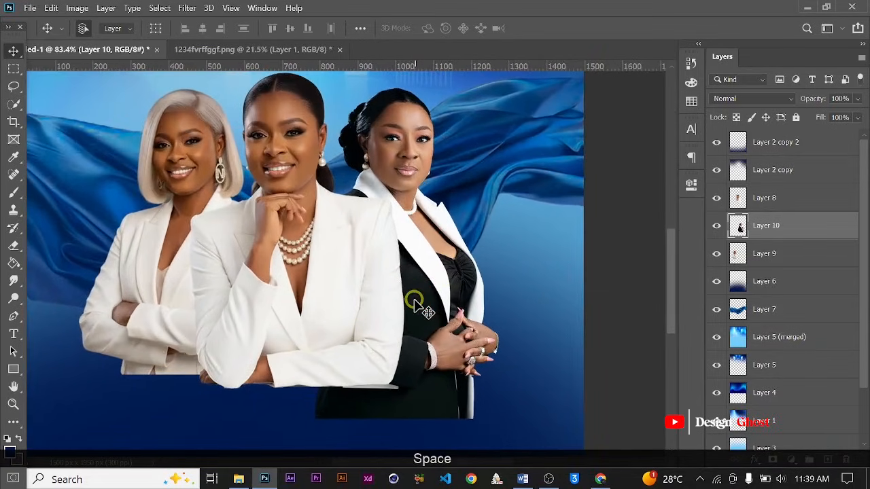
Fade the lower part of the woman in black into the dark blue background with a soft 500 px eraser
key(e)
scroll(414, 298, down, 3)
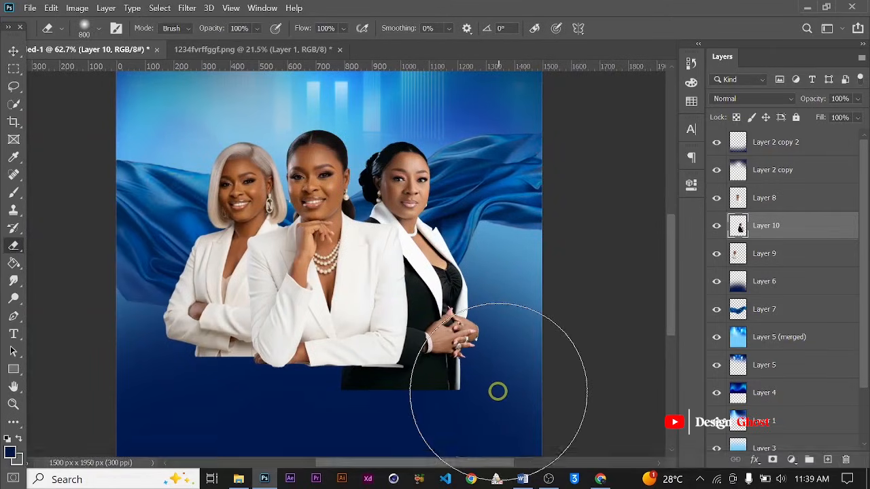
key(bracketleft)
key(bracketleft)
key(bracketleft)
drag(481, 378, 332, 421)
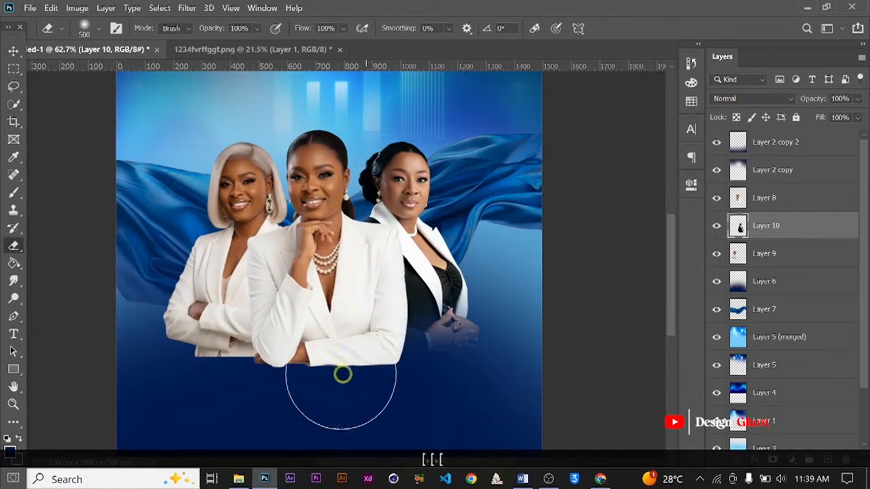
click(365, 365)
scroll(365, 367, up, 3)
scroll(319, 387, down, 4)
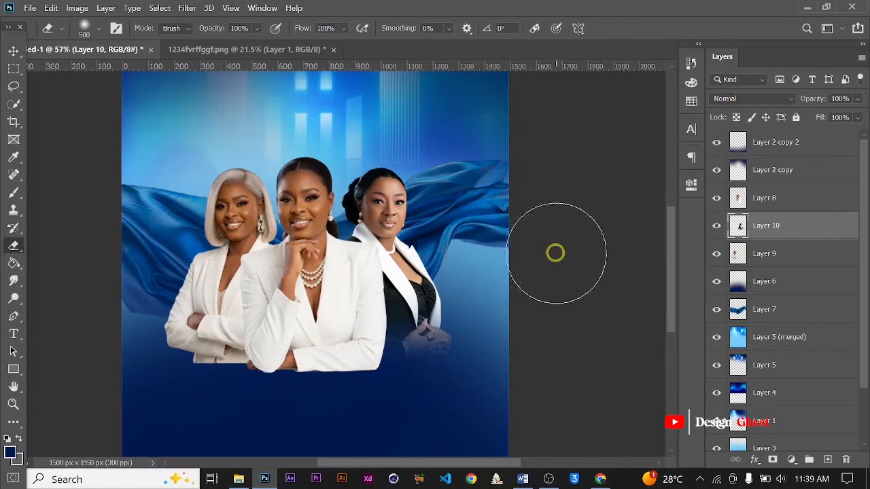
Fade the lower edge of the central woman on Layer 8 into the background with the soft eraser
click(763, 198)
mouse_move(405, 396)
mouse_down()
mouse_move(265, 401)
mouse_move(245, 394)
mouse_up()
mouse_move(387, 400)
mouse_down()
mouse_move(408, 388)
mouse_move(361, 383)
mouse_move(367, 388)
mouse_up()
scroll(426, 369, up, 3)
scroll(426, 369, up, 2)
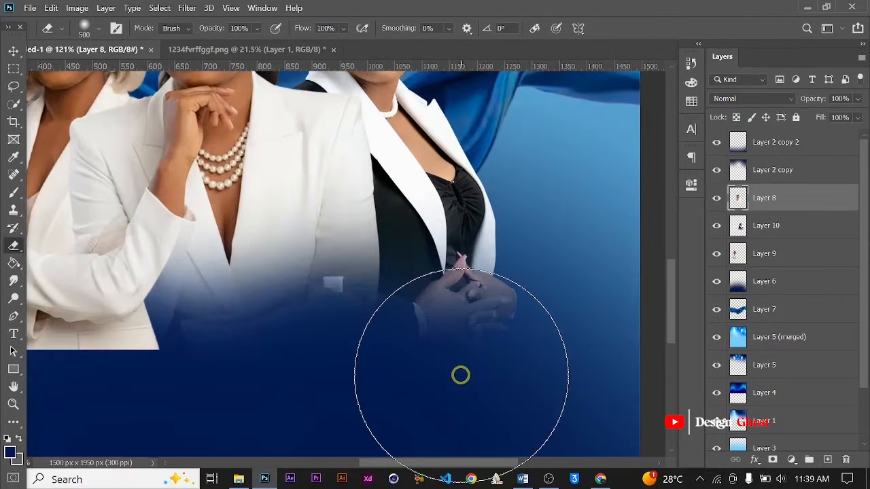
scroll(460, 374, down, 4)
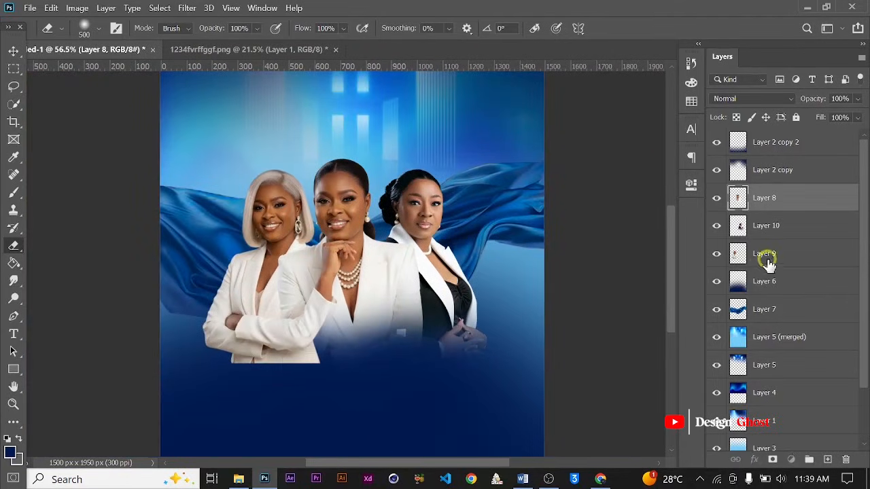
Fade the lower edge of the silver-haired woman on Layer 9 into the background with the soft eraser
click(763, 253)
mouse_move(338, 365)
mouse_down()
mouse_move(199, 355)
mouse_move(221, 383)
mouse_move(195, 367)
mouse_move(290, 389)
mouse_move(322, 384)
mouse_move(329, 407)
mouse_up()
scroll(387, 386, down, 1)
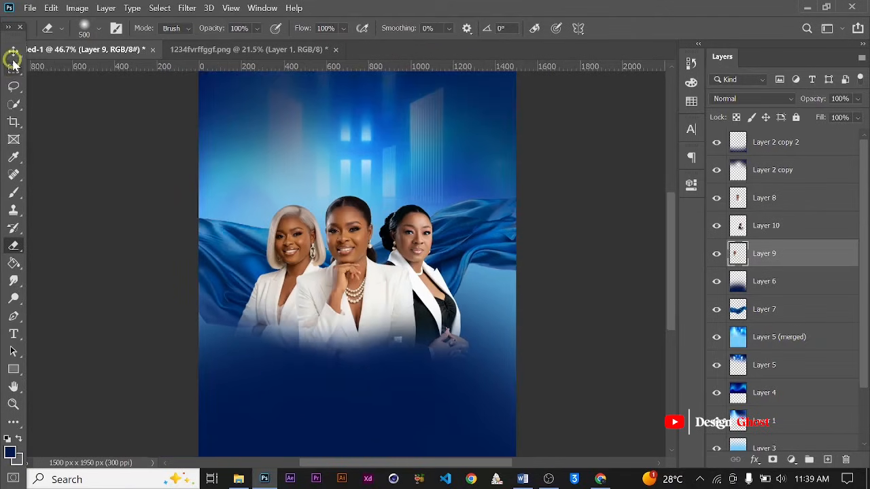
Enlarge the central woman on Layer 8 to about 106.8% and center her horizontally at X 750 px, Y about 1108 px
click(14, 51)
scroll(380, 219, up, 5)
click(366, 328)
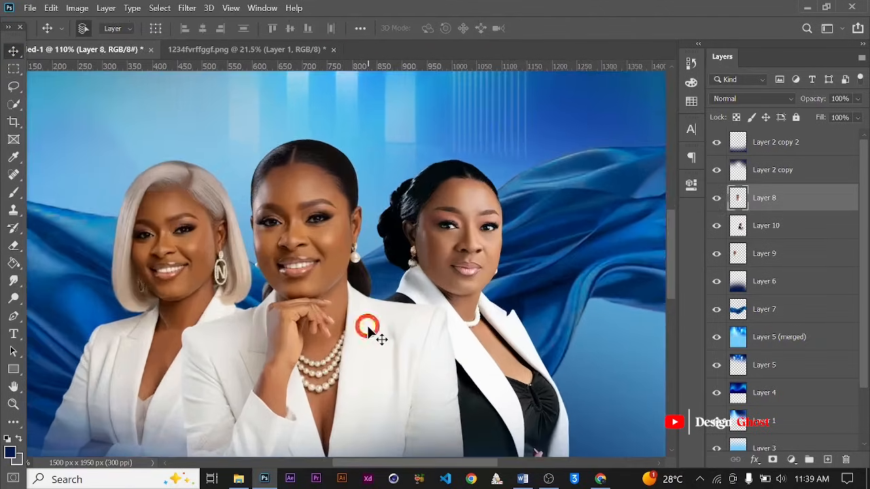
scroll(366, 328, down, 2)
key(ctrl+t)
scroll(396, 281, up, 1)
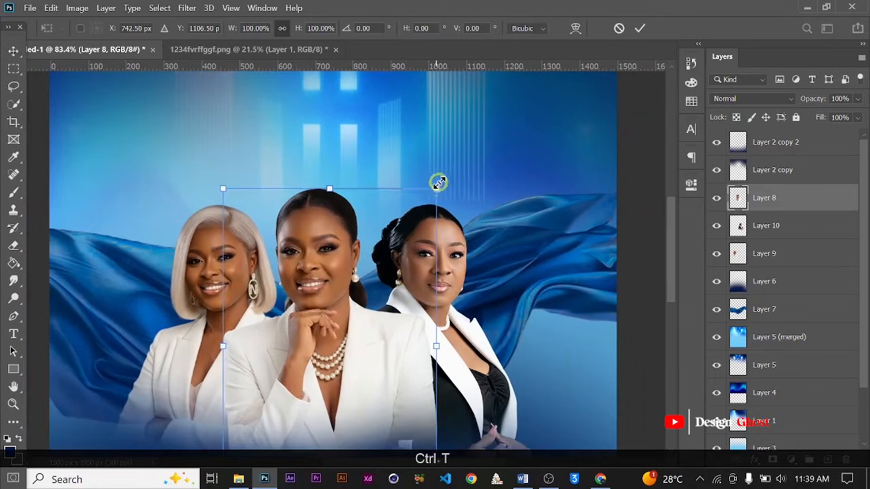
drag(438, 183, 448, 161)
scroll(375, 269, down, 1)
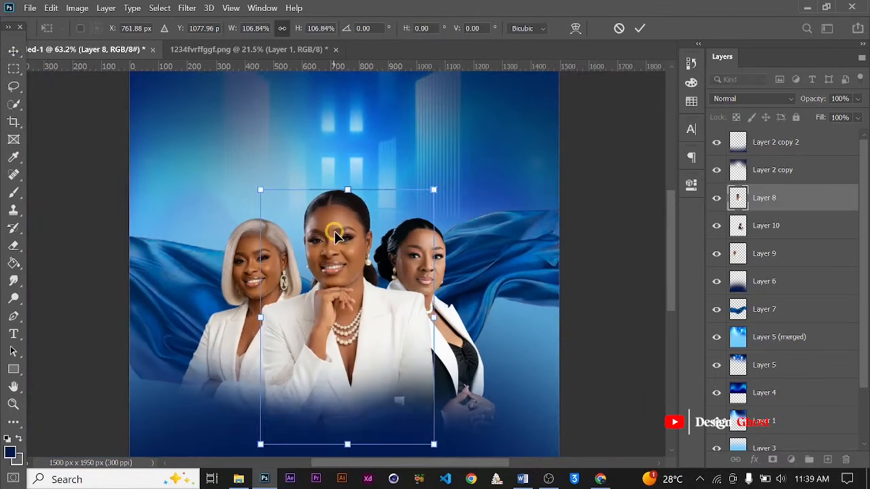
drag(335, 234, 337, 245)
scroll(416, 388, up, 1)
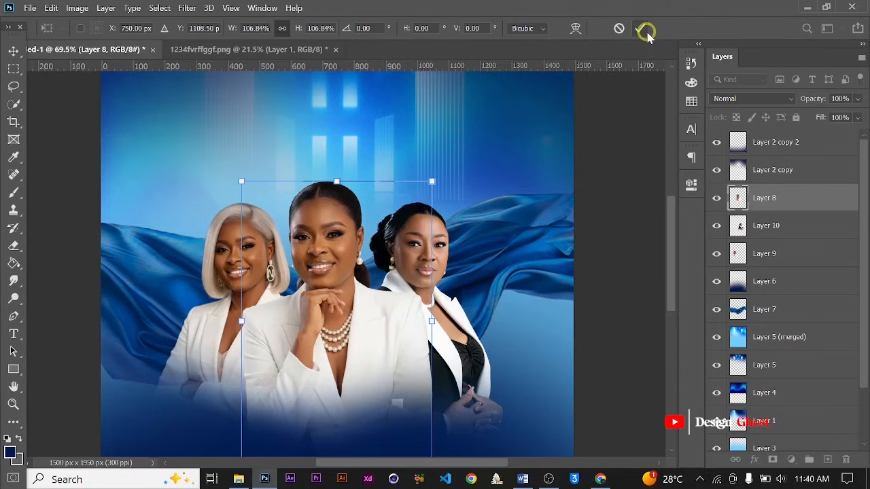
click(639, 28)
Fade the lower edge of the enlarged central woman on Layer 8 further into the dark blue with the soft 500 px eraser
scroll(344, 277, up, 2)
key(space)
drag(397, 317, 407, 252)
scroll(402, 311, up, 2)
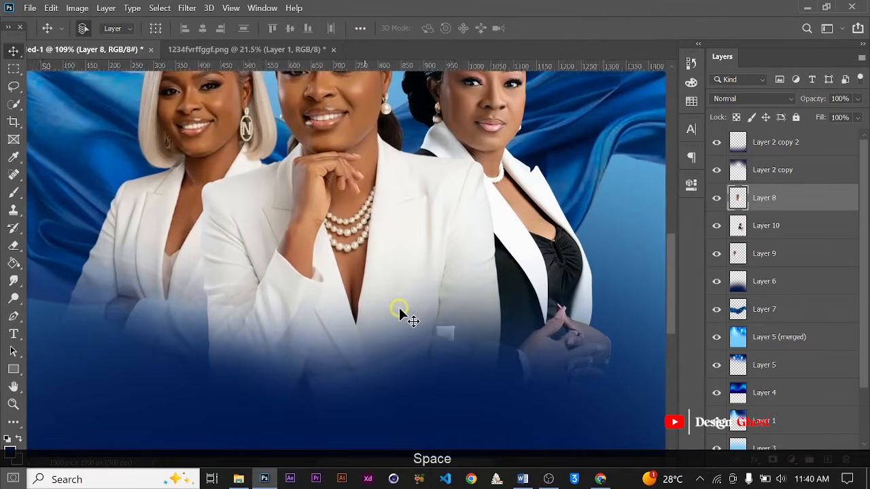
key(e)
scroll(500, 389, down, 2)
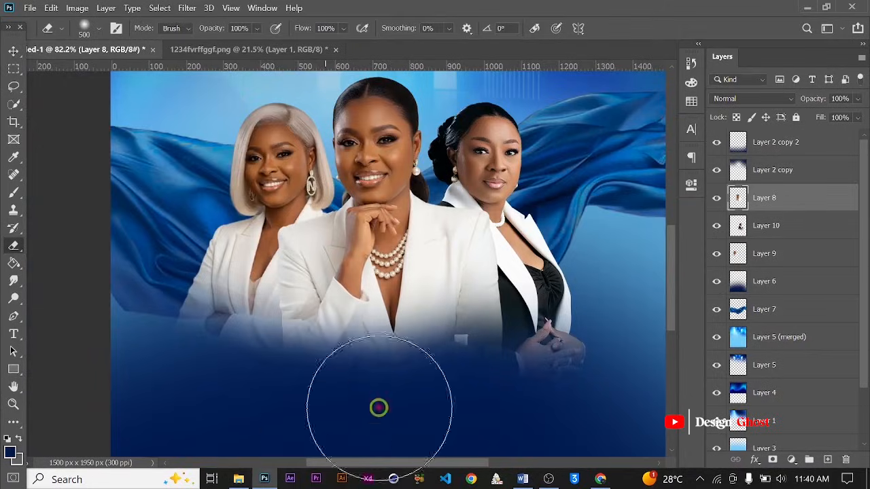
scroll(401, 388, down, 2)
click(13, 50)
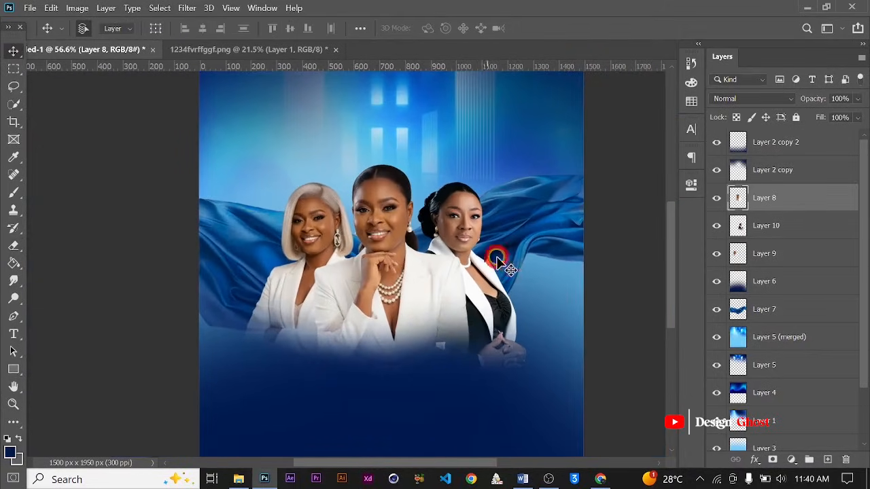
Erase the hands and lower body of the woman in black on Layer 10 with the soft 500 px eraser
scroll(496, 252, up, 2)
scroll(549, 355, down, 2)
ctrl+click(487, 314)
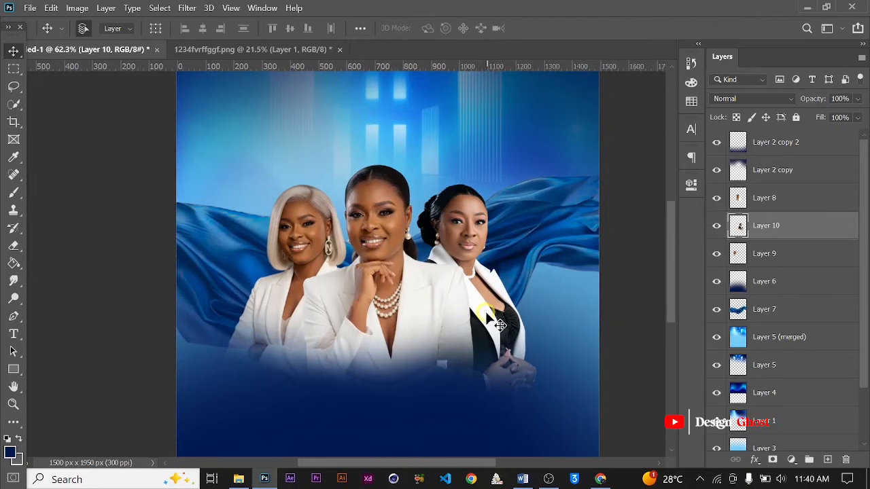
key(e)
scroll(516, 374, up, 1)
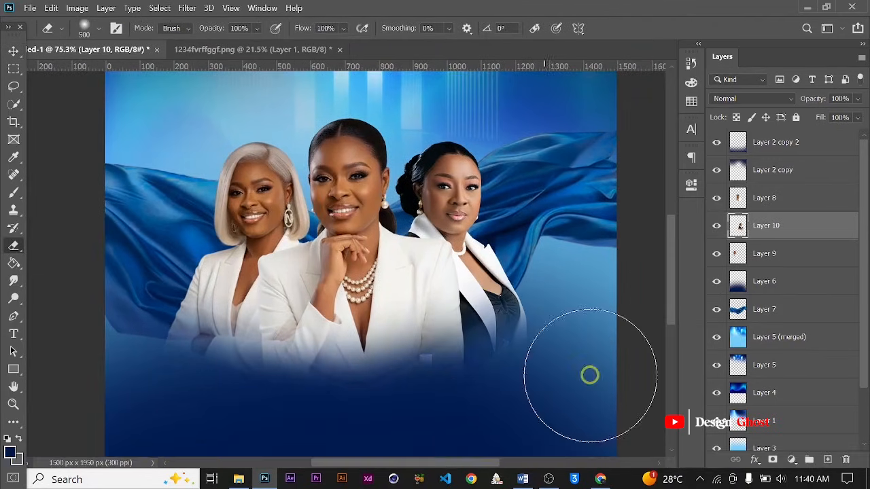
mouse_move(502, 422)
mouse_down()
mouse_move(563, 339)
mouse_move(538, 393)
mouse_up()
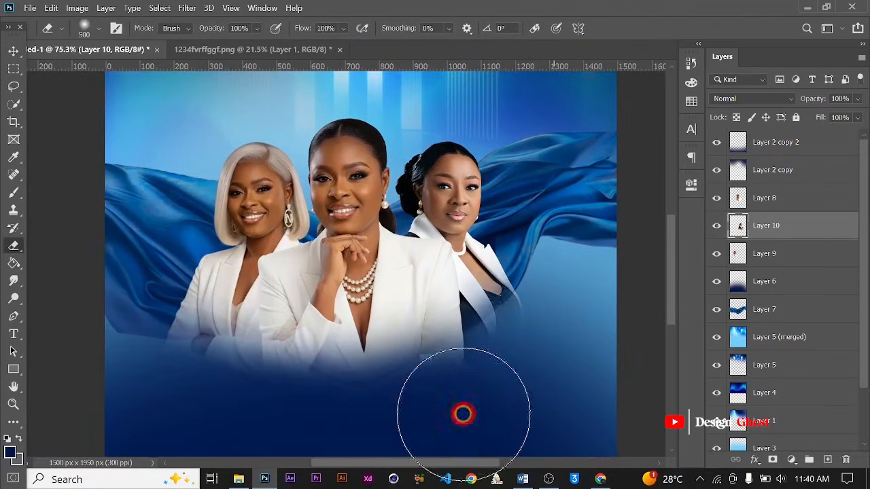
scroll(462, 414, down, 2)
click(14, 54)
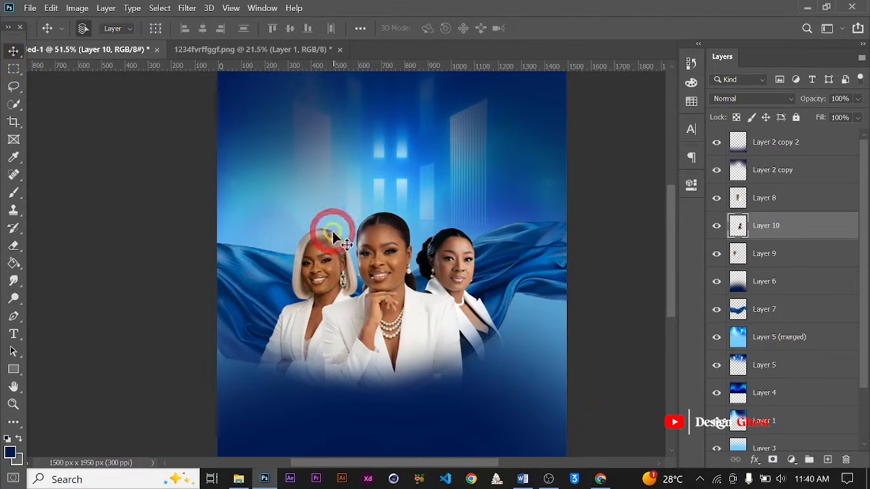
scroll(402, 262, up, 2)
key(Return)
key(ctrl+0)
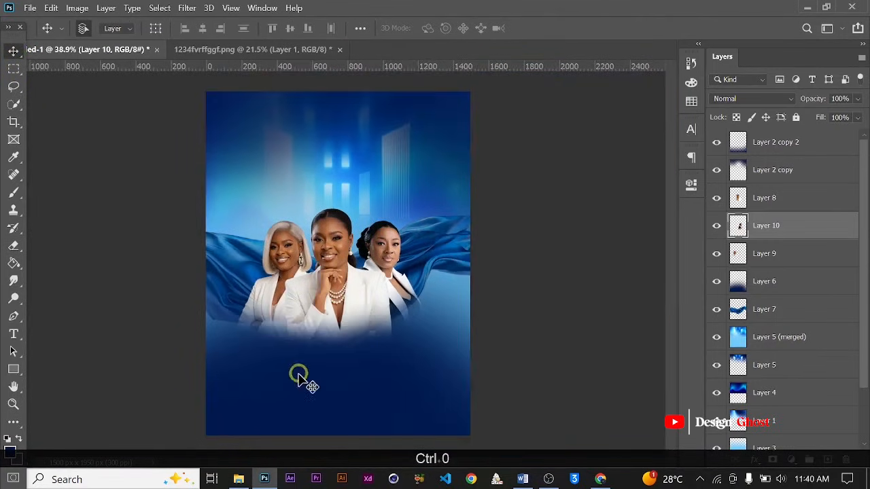
Erase the folded arms and lower jacket of the silver-haired woman on Layer 9 with the soft 500 px eraser
scroll(291, 339, up, 2)
click(250, 291)
scroll(224, 346, up, 1)
key(e)
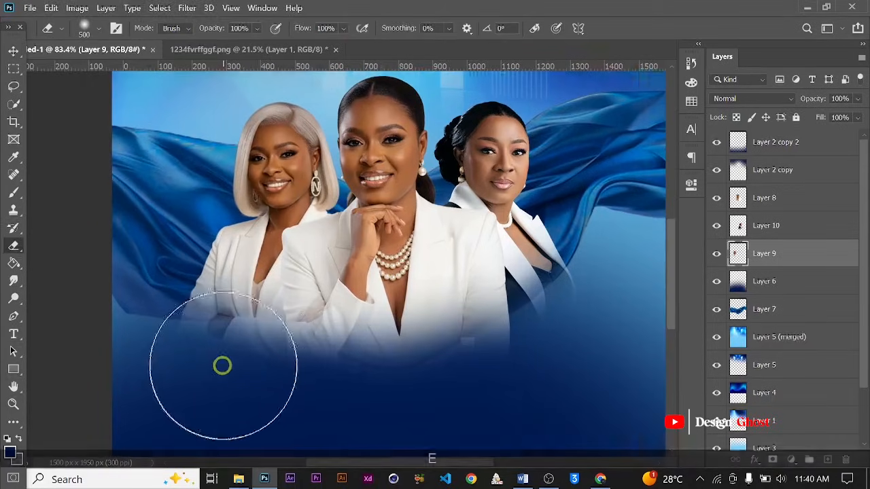
click(168, 352)
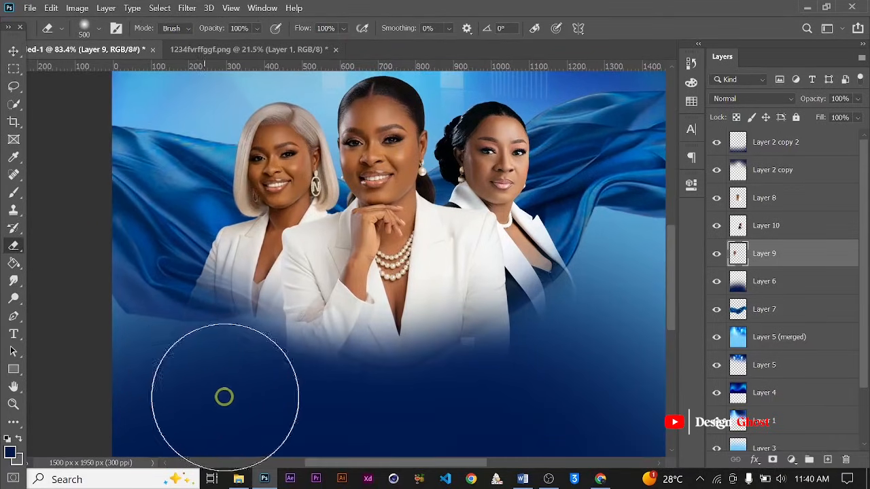
click(239, 390)
scroll(240, 390, down, 1)
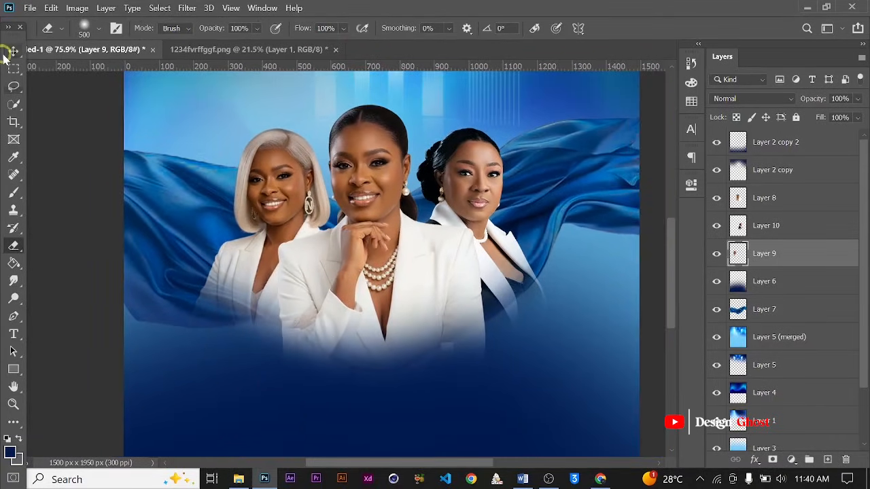
click(13, 51)
scroll(376, 257, up, 1)
key(Return)
key(ctrl+0)
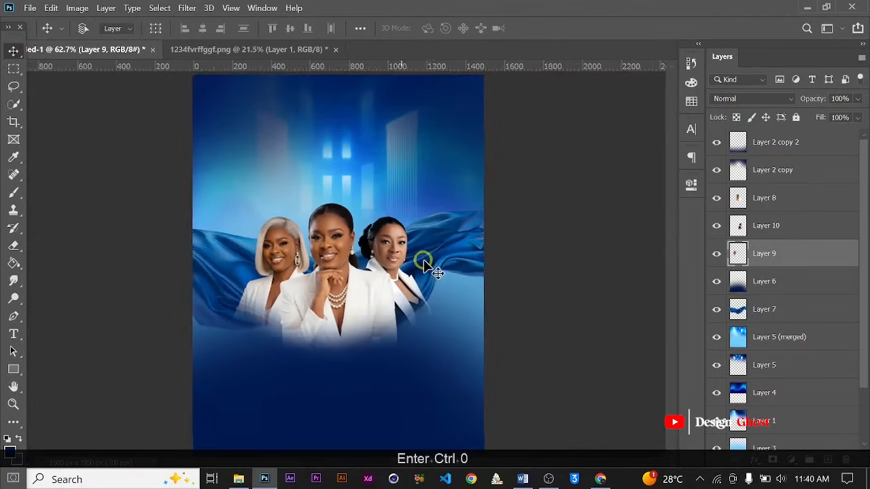
Select the three portraits on Layers 8, 10 and 9 together and nudge them slightly down the flyer
click(775, 203)
shift+click(770, 228)
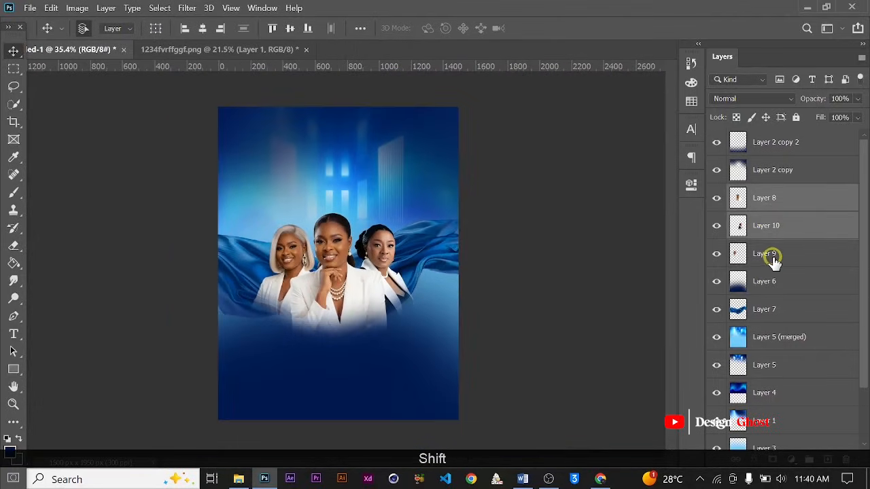
shift+click(773, 257)
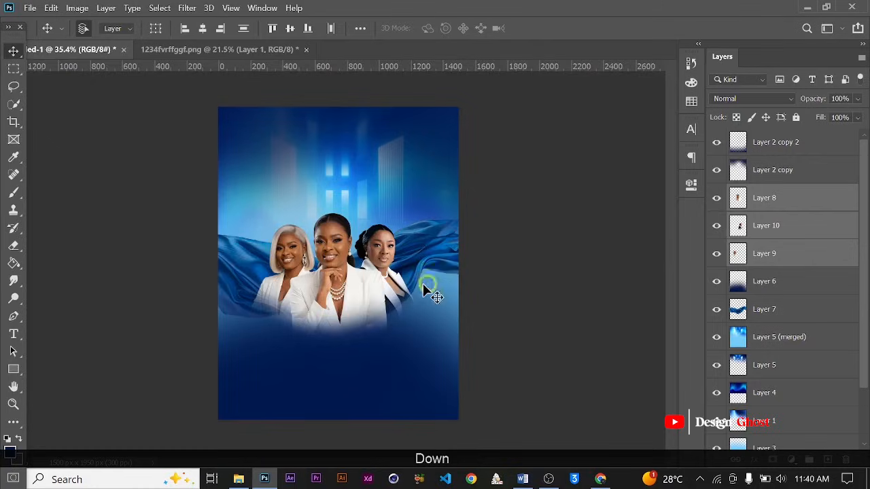
scroll(423, 286, down, 2)
key(Down)
key(Down)
key(Down)
key(Down)
key(Down)
key(Down)
key(Down)
key(Down)
key(Down)
key(Down)
key(Down)
key(Down)
key(Down)
key(Down)
key(Down)
key(Down)
key(Down)
key(Down)
key(Down)
key(Down)
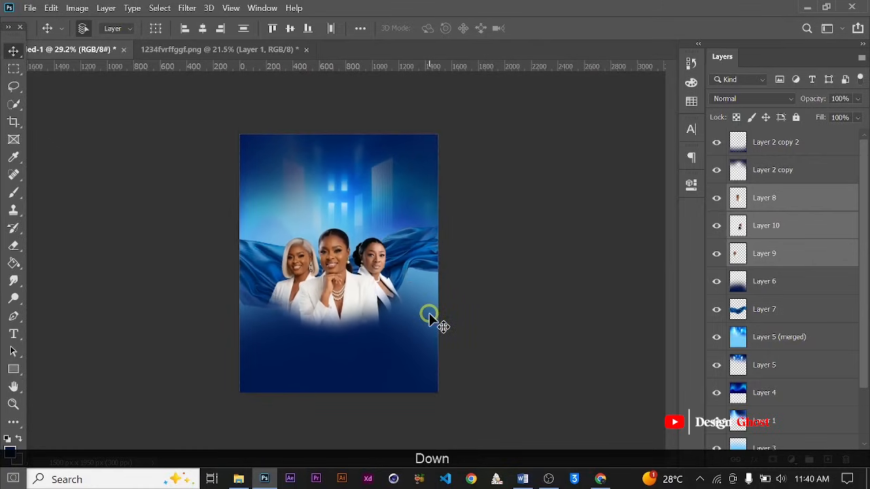
Scale the three selected portraits up together to about 108.5%, roughly 1139 × 913 px, extending them outward and downward
key(ctrl+t)
scroll(407, 229, up, 2)
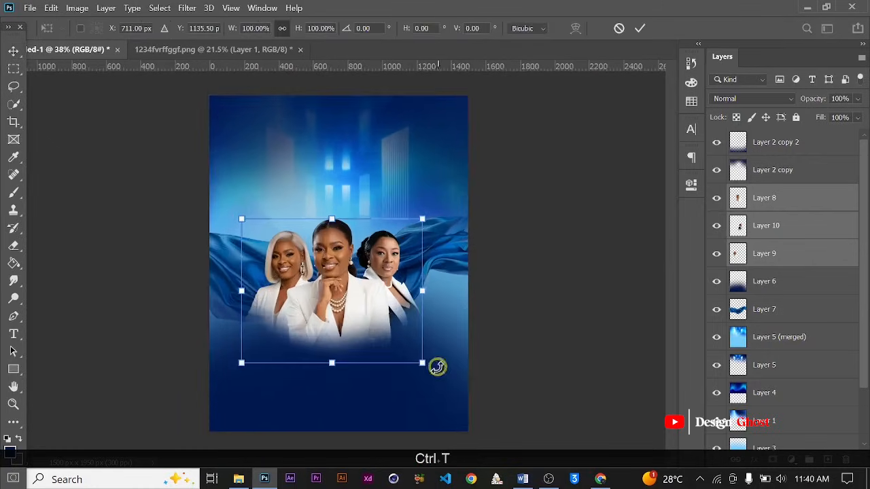
drag(437, 364, 430, 370)
drag(242, 372, 235, 375)
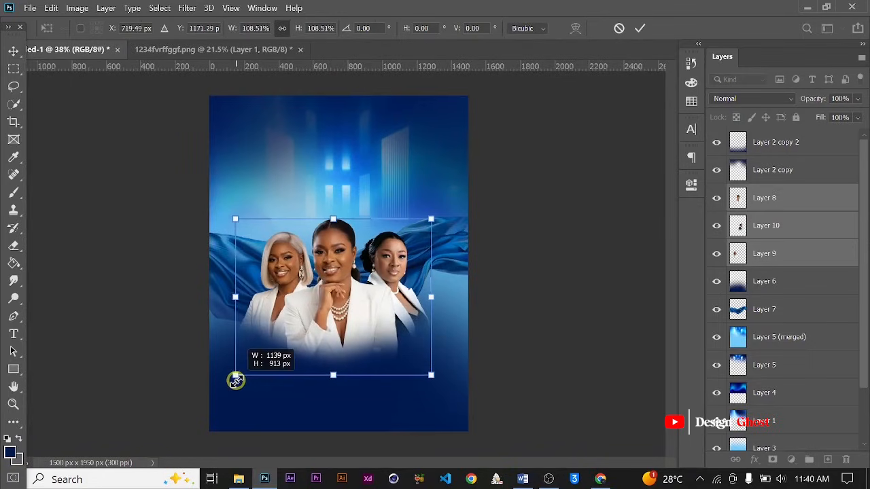
scroll(357, 306, up, 1)
key(Return)
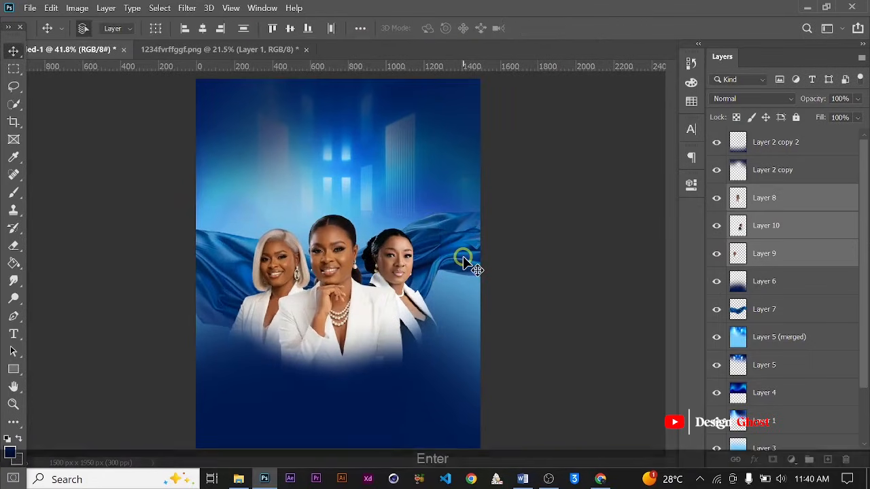
key(ctrl+0)
key(space)
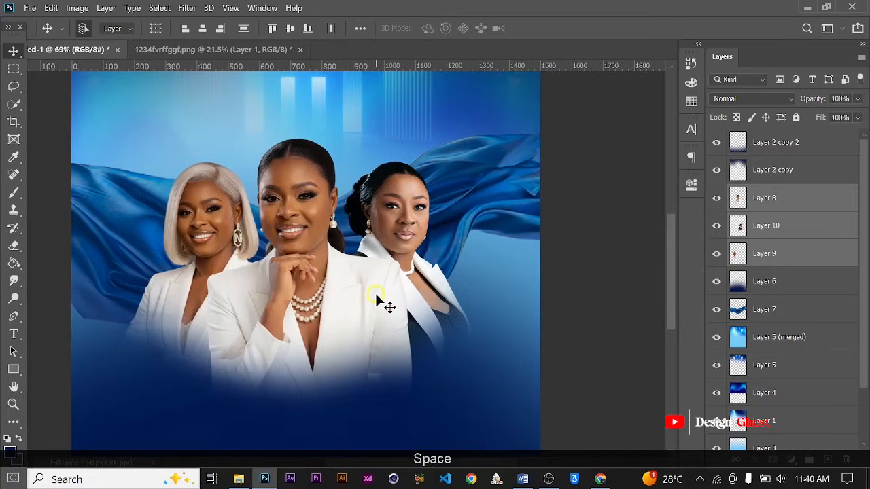
key(Return)
key(ctrl+0)
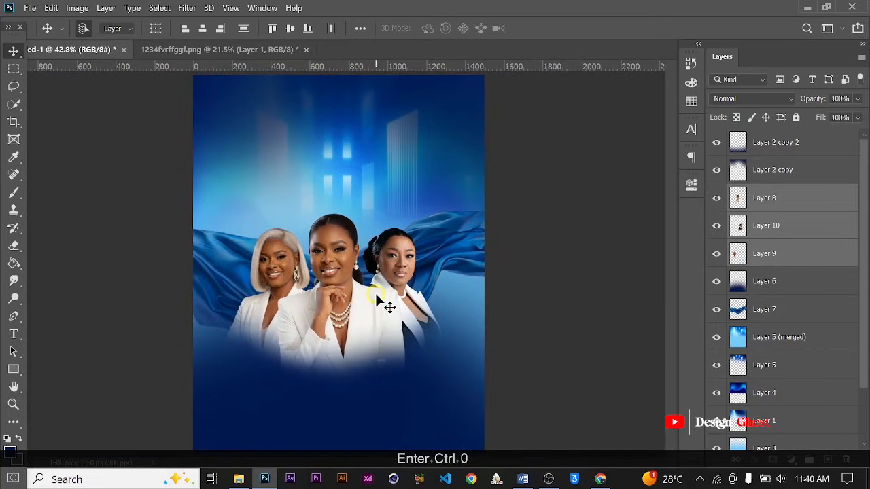
Group the three women's portrait layers (Layer 8, Layer 10 and Layer 9) and name the group Images
scroll(360, 307, up, 5)
key(space)
drag(367, 294, 371, 257)
scroll(318, 329, up, 3)
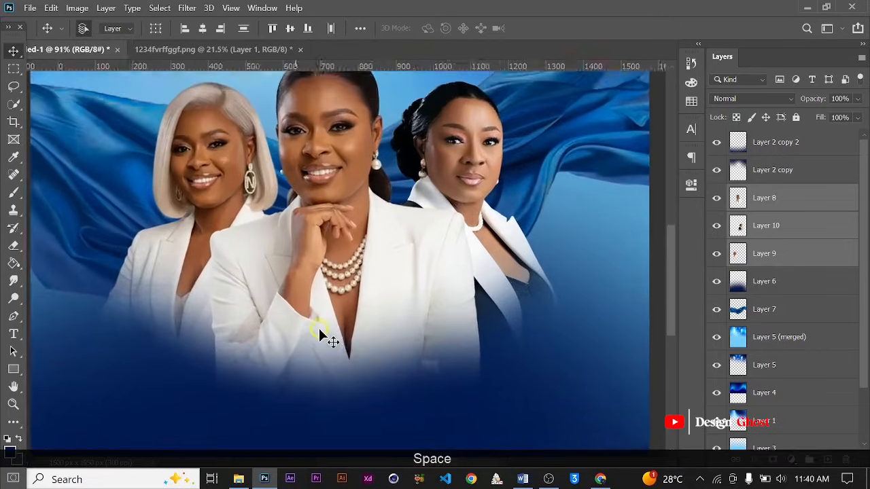
scroll(319, 328, down, 5)
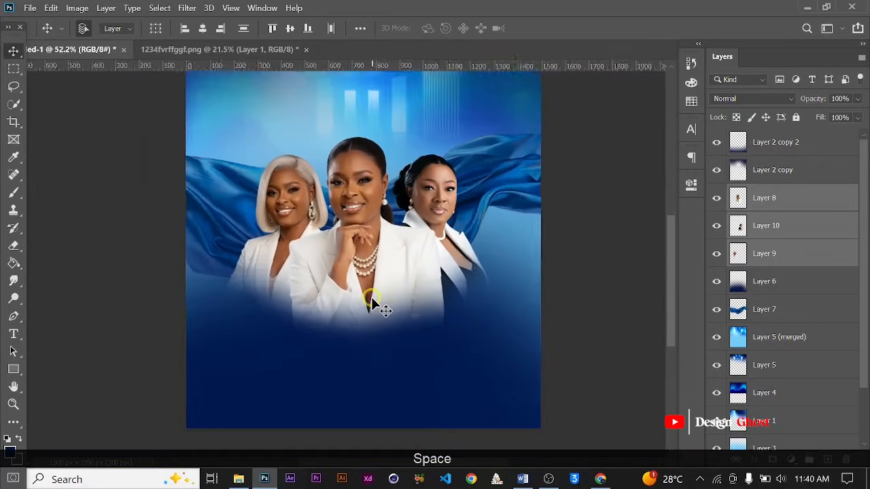
scroll(372, 297, up, 2)
key(ctrl+0)
scroll(352, 320, up, 4)
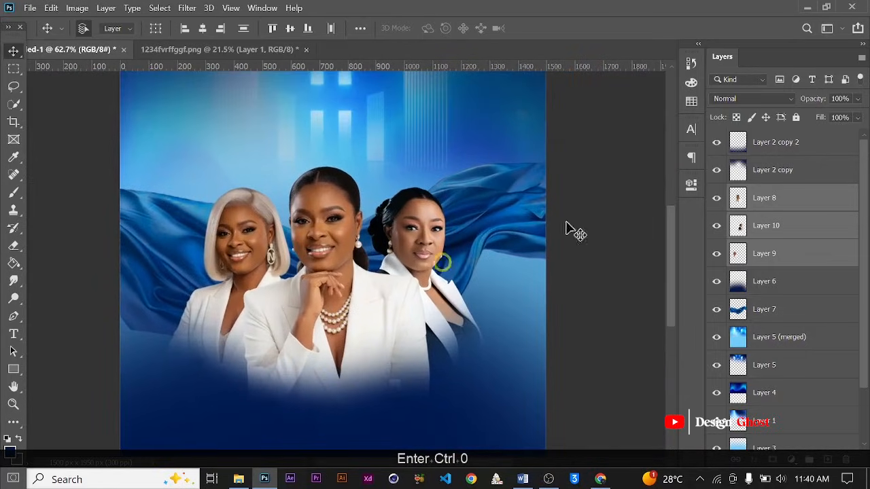
key(ctrl+g)
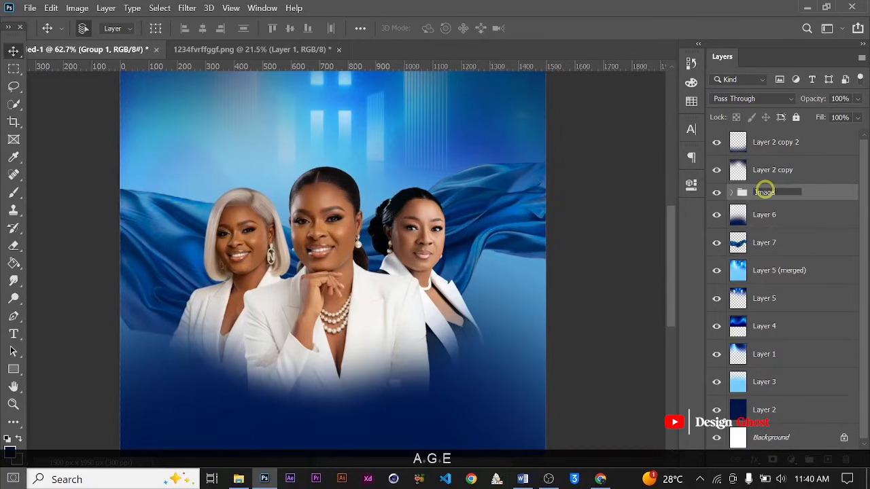
Stamp the Images group into a separate merged layer and hide the original group
scroll(360, 204, down, 3)
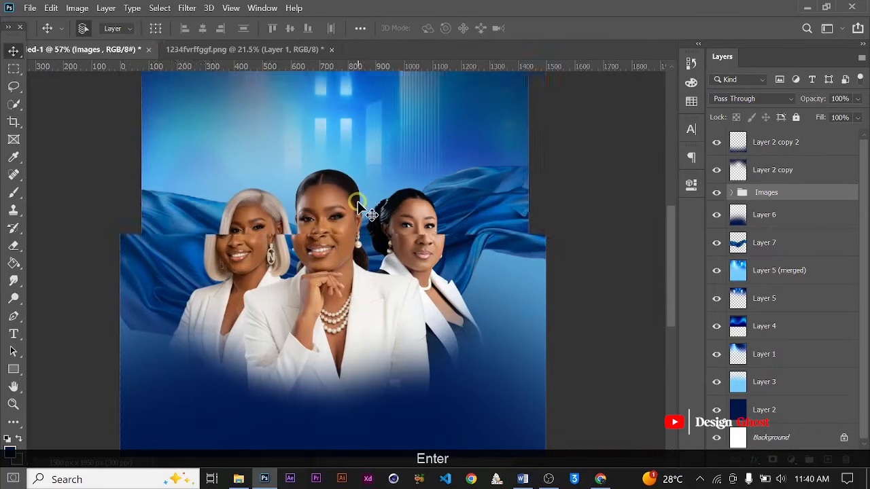
key(ctrl+0)
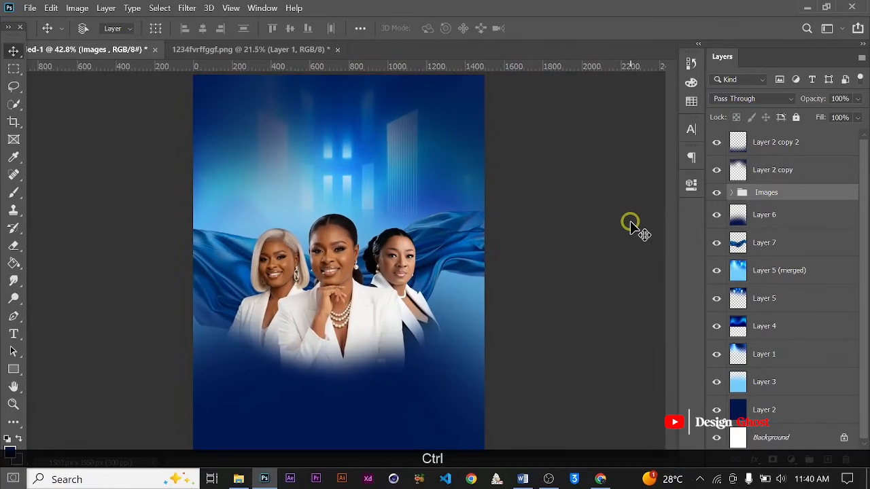
key(ctrl+alt+e)
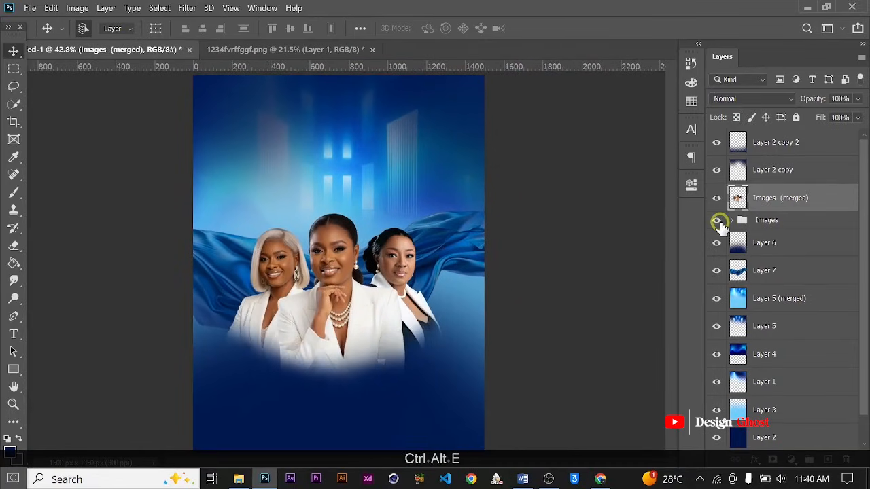
Apply the Camera Raw filter to the merged portraits layer with Exposure 0.09, Texture +16 and Clarity +13
key(ctrl+shift+a)
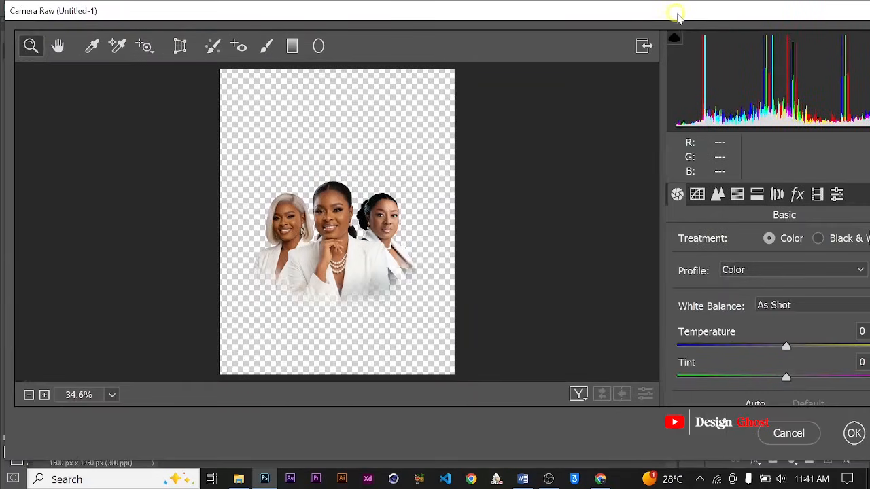
drag(677, 15, 509, 36)
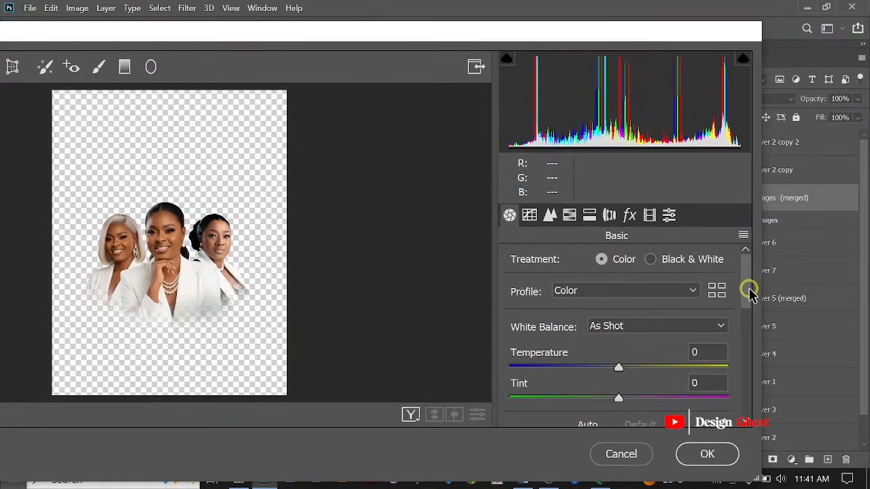
drag(750, 291, 742, 314)
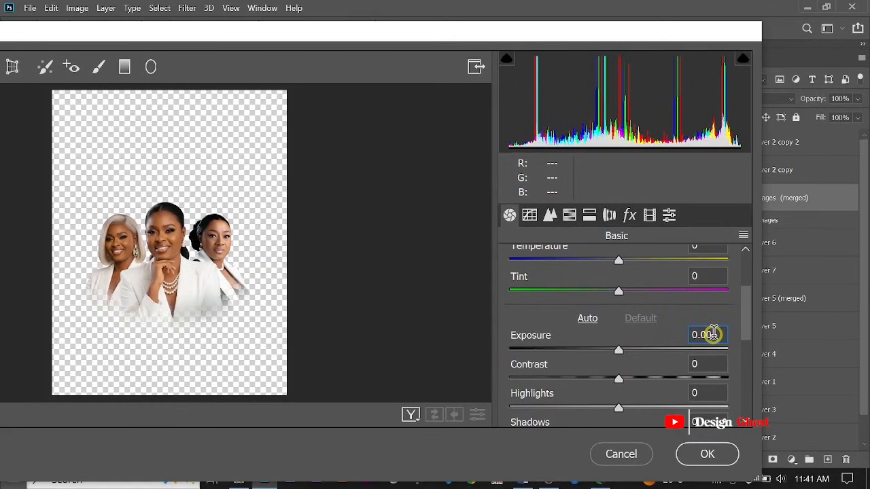
key(BackSpace)
text(9)
drag(751, 311, 747, 353)
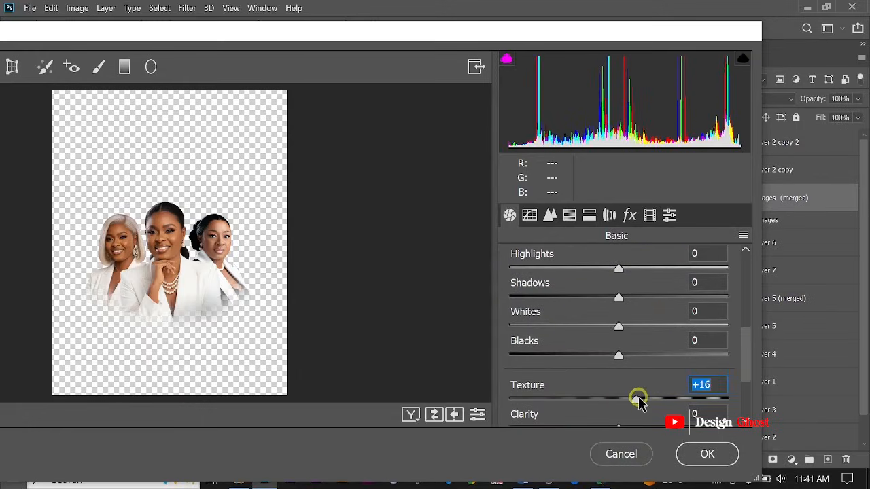
drag(744, 343, 746, 375)
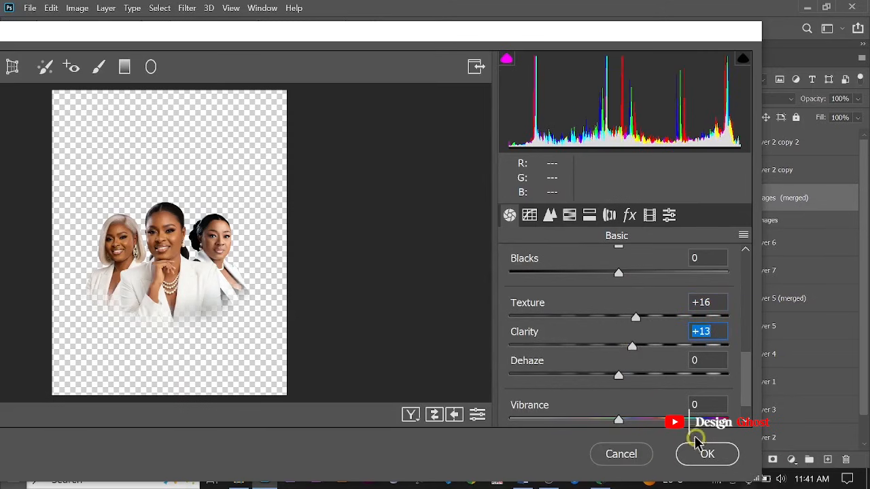
click(707, 454)
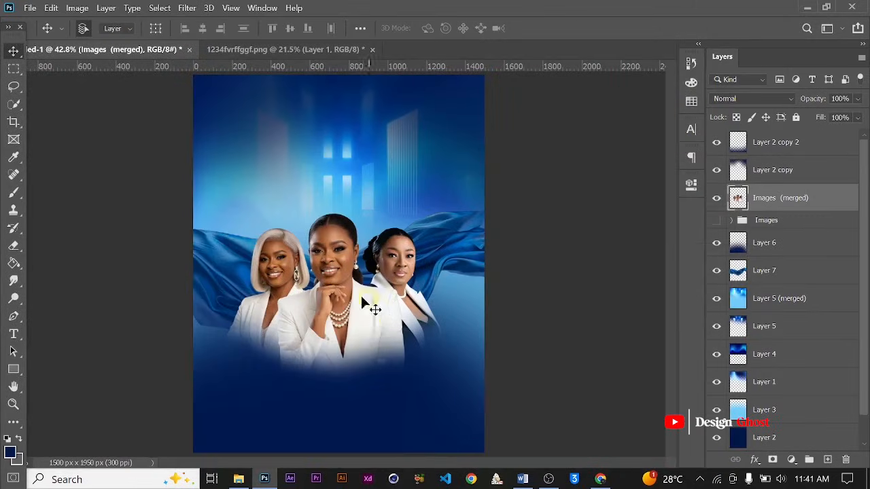
Examine the filtered portraits up close and within the full flyer composition
scroll(330, 276, up, 3)
scroll(330, 276, up, 2)
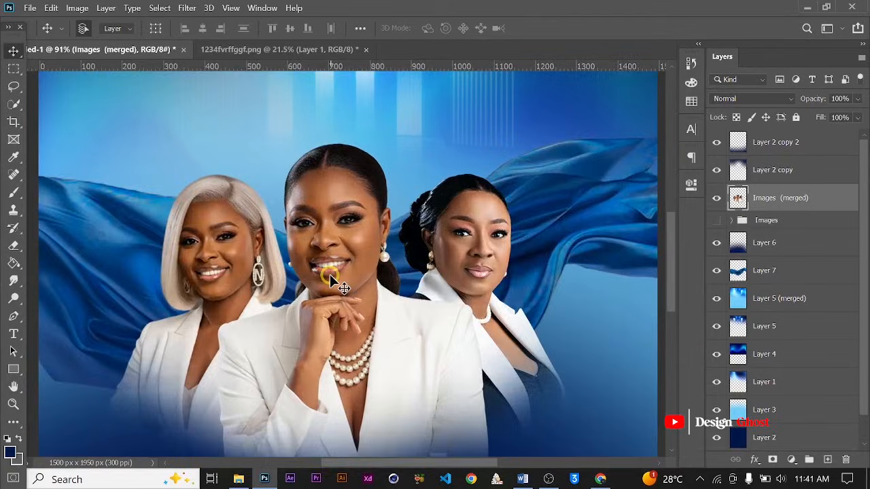
scroll(330, 276, down, 2)
key(Return)
key(ctrl+0)
scroll(322, 291, up, 3)
drag(321, 291, 325, 292)
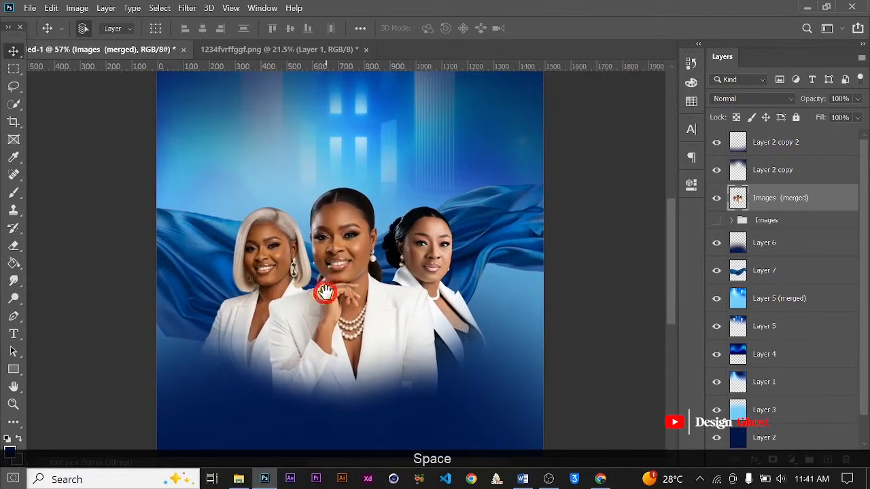
scroll(326, 293, up, 2)
key(Return)
key(ctrl+0)
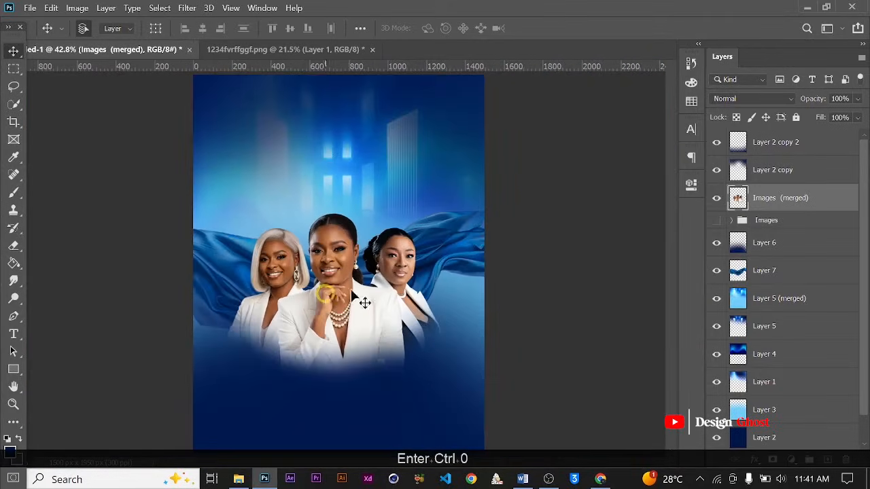
scroll(431, 229, up, 2)
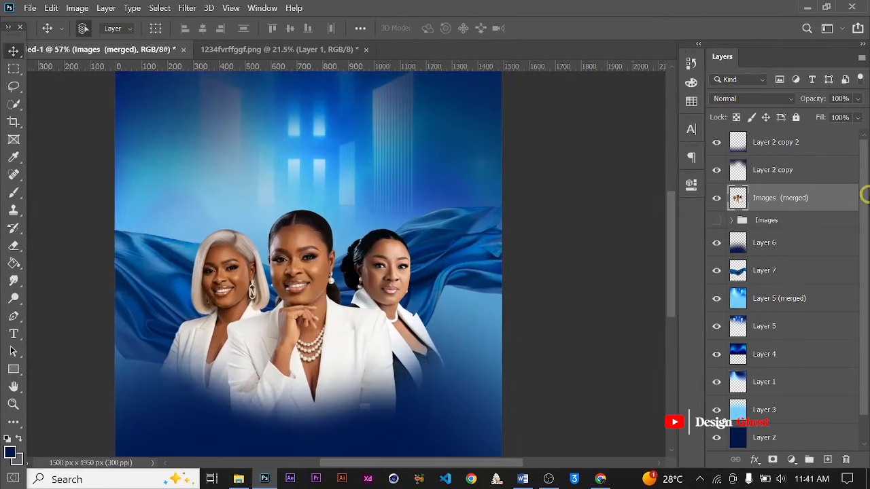
scroll(382, 310, down, 1)
scroll(382, 306, up, 2)
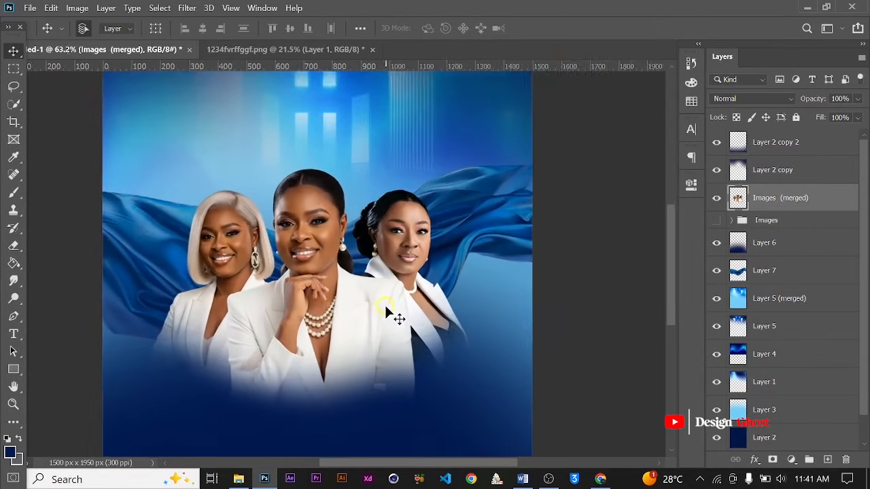
scroll(373, 303, down, 2)
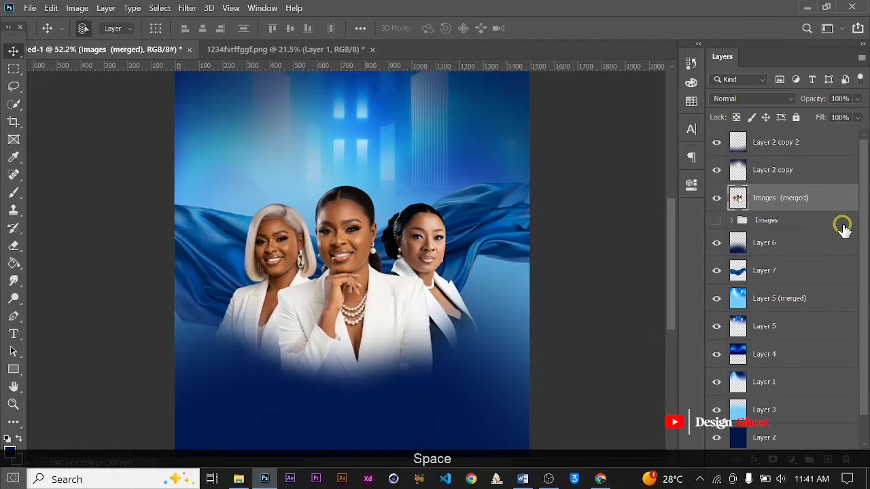
Raise the merged portraits layer above Layer 2 copy and Layer 2 copy 2 to the top of the layer stack
key(ctrl+bracketright)
key(ctrl+bracketright)
scroll(370, 292, up, 3)
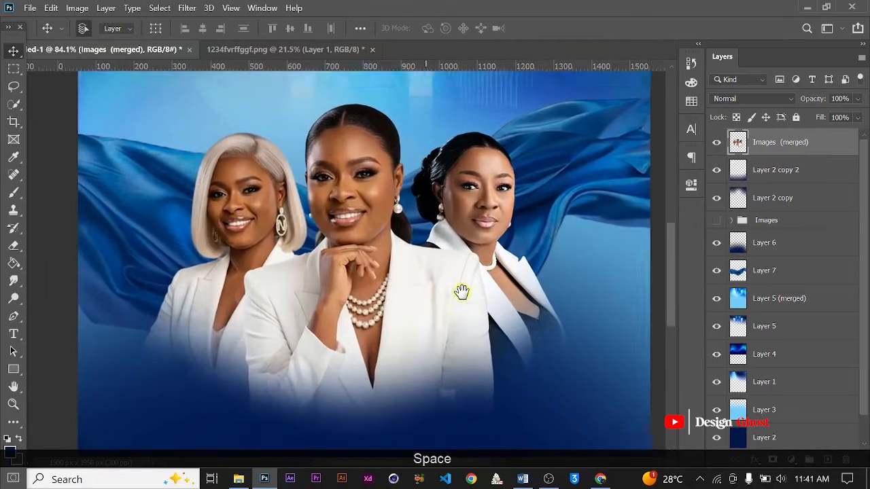
scroll(462, 296, down, 3)
Center the merged portraits horizontally on the canvas by aligning them to a full-canvas selection, and clear the selection
key(Return)
key(ctrl+0)
key(ctrl+a)
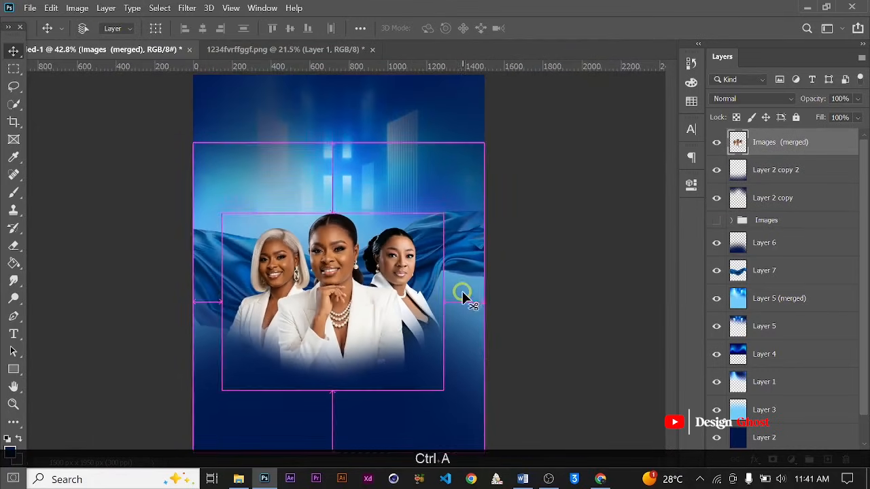
click(202, 29)
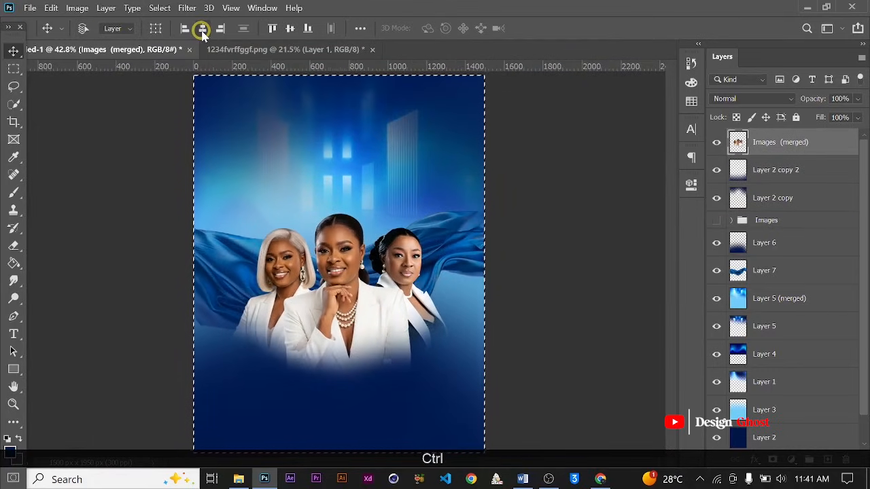
key(ctrl+d)
scroll(350, 126, down, 2)
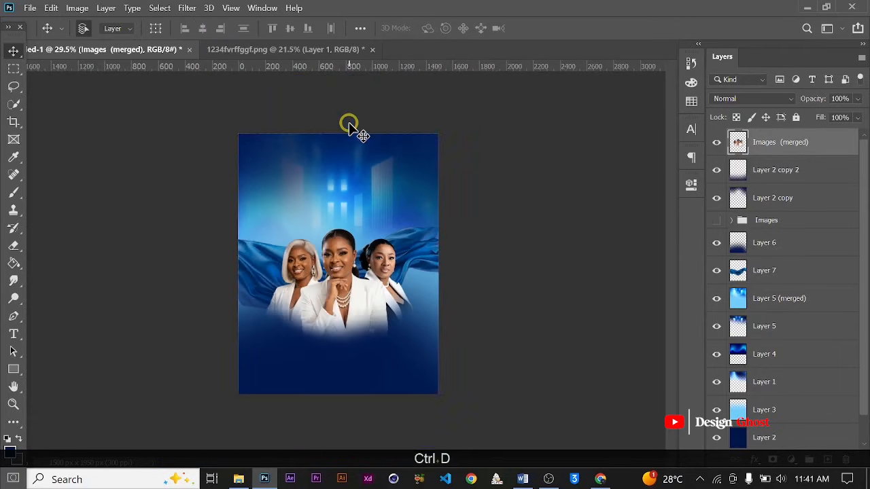
Draw a dark navy rectangle shape about 1112 × 321 px across the lower part of the women's portraits
key(ctrl+0)
scroll(367, 170, up, 2)
drag(394, 296, 404, 172)
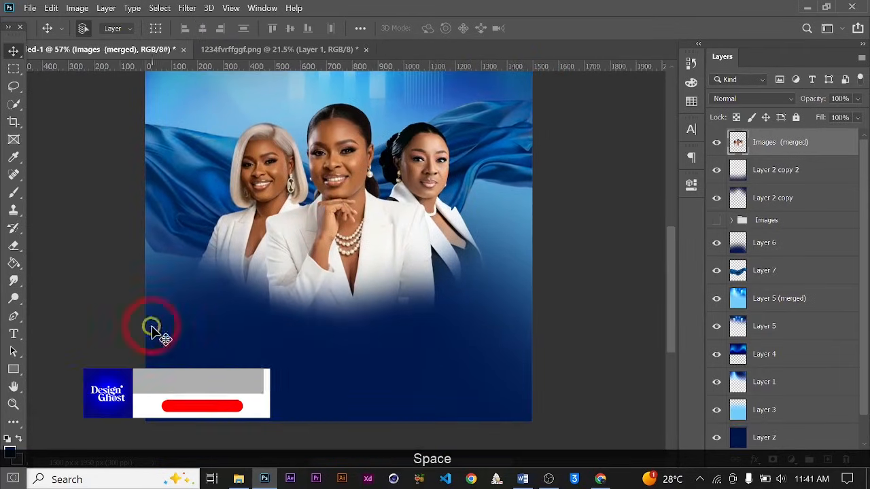
click(14, 368)
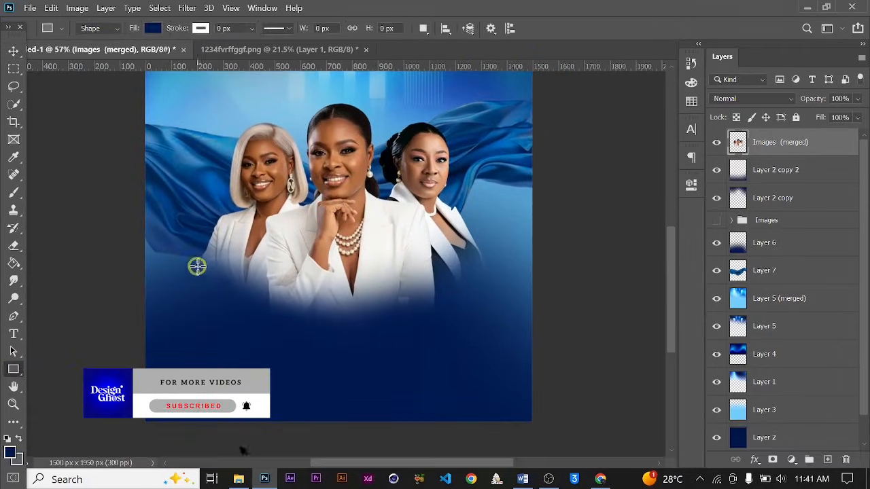
drag(197, 266, 483, 348)
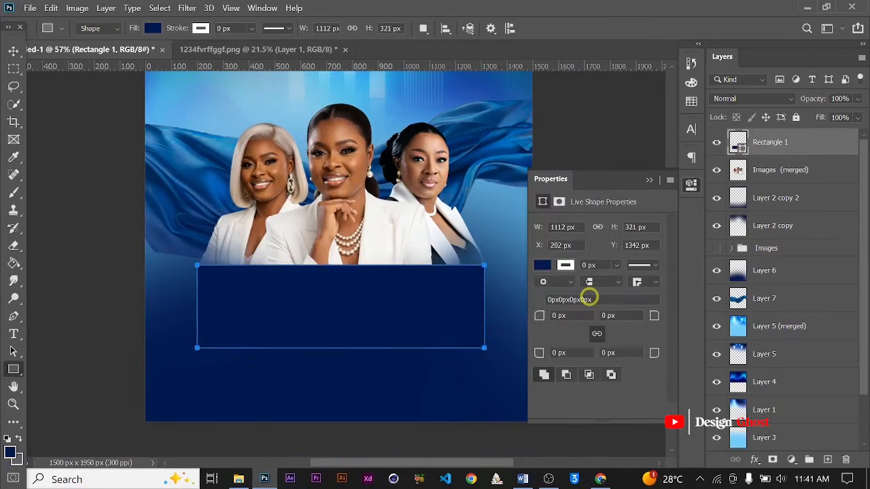
click(648, 181)
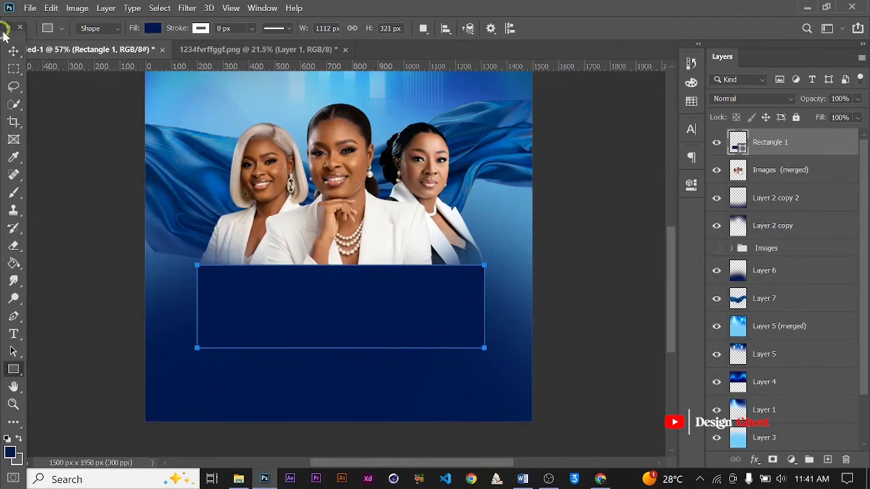
Move the navy rectangle about 6 px to the right, keeping its vertical position
click(13, 51)
scroll(329, 297, up, 3)
click(388, 314)
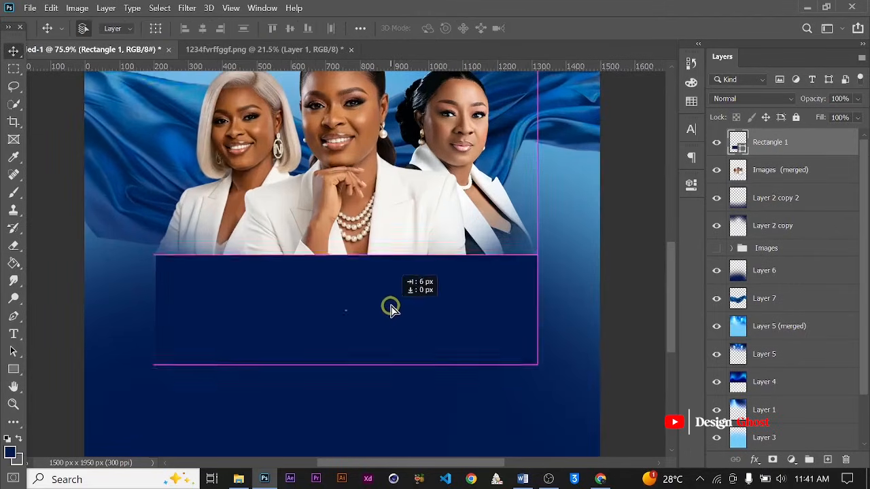
key(Return)
key(ctrl+0)
scroll(360, 351, up, 4)
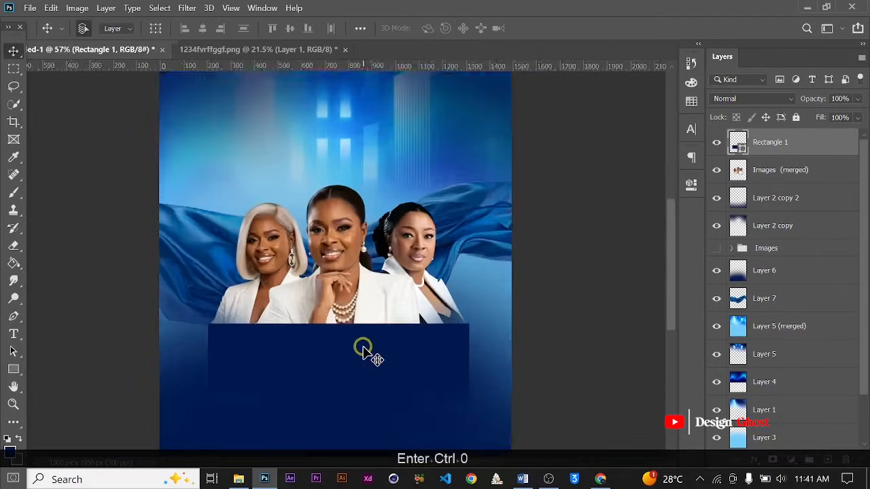
key(space)
drag(383, 348, 383, 333)
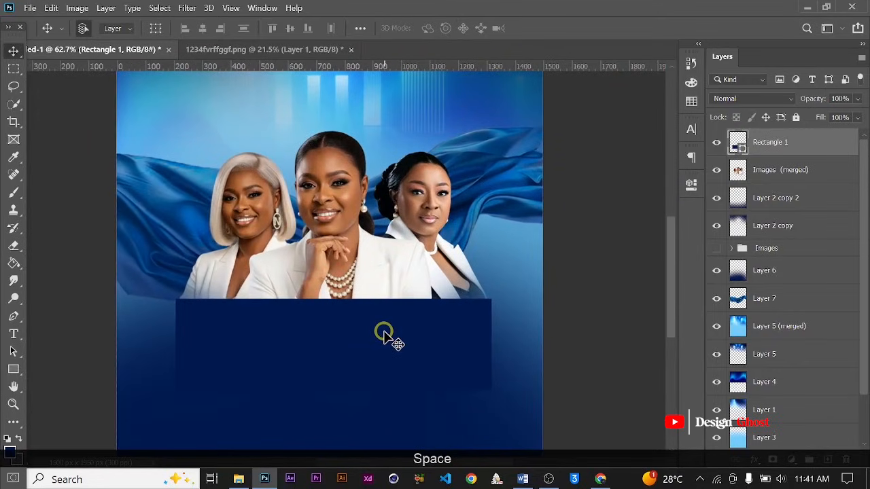
Duplicate the navy rectangle and narrow the copy to about 71.32% width, keeping its left edge in place
key(ctrl+j)
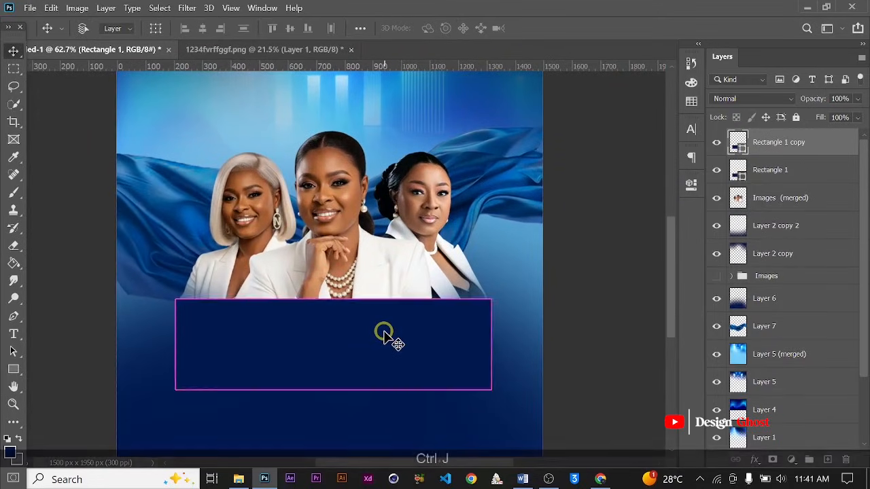
key(ctrl+t)
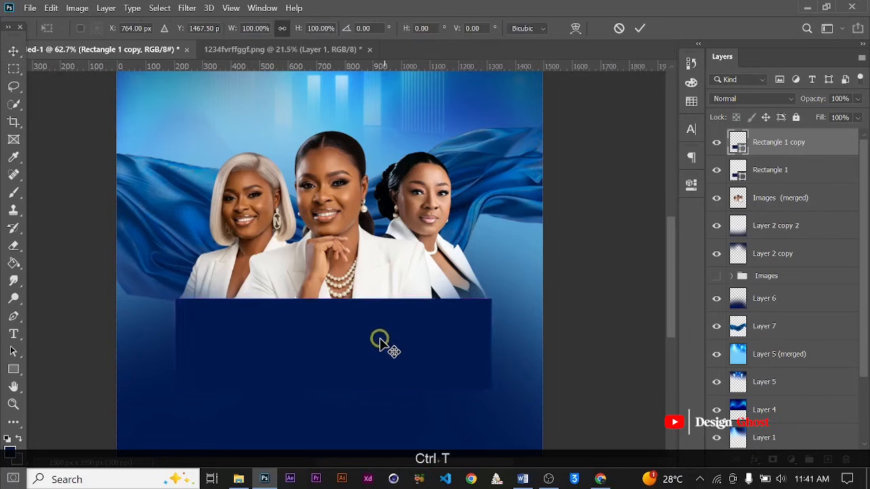
scroll(381, 341, up, 1)
drag(520, 347, 407, 348)
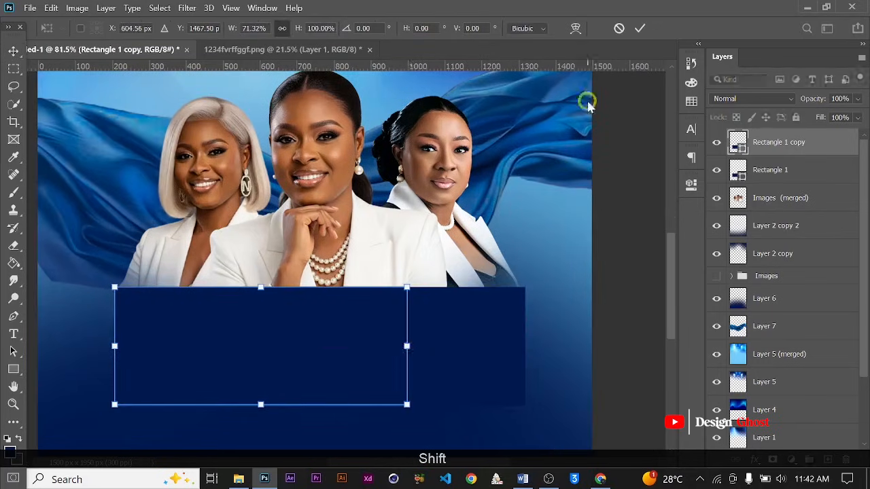
click(643, 29)
Select both navy rectangles and extend their bottom edges together to 113.41% height
ctrl+shift+click(778, 171)
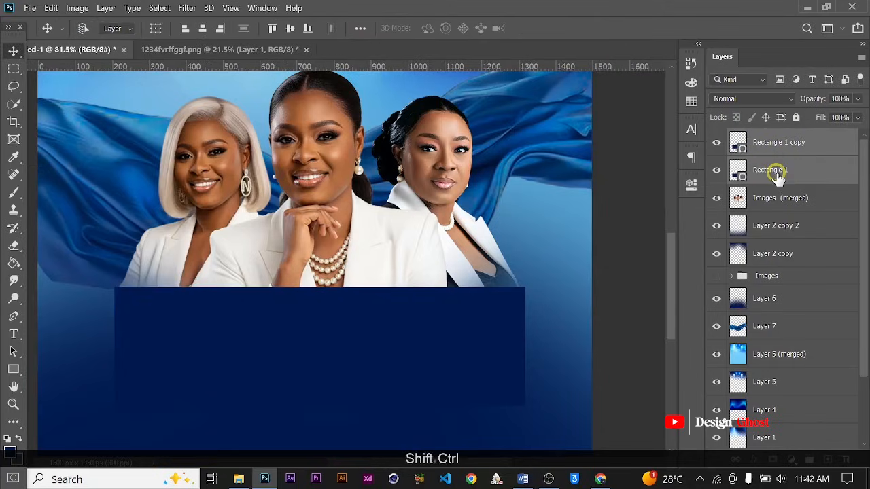
key(ctrl+t)
scroll(359, 374, down, 1)
drag(325, 398, 326, 412)
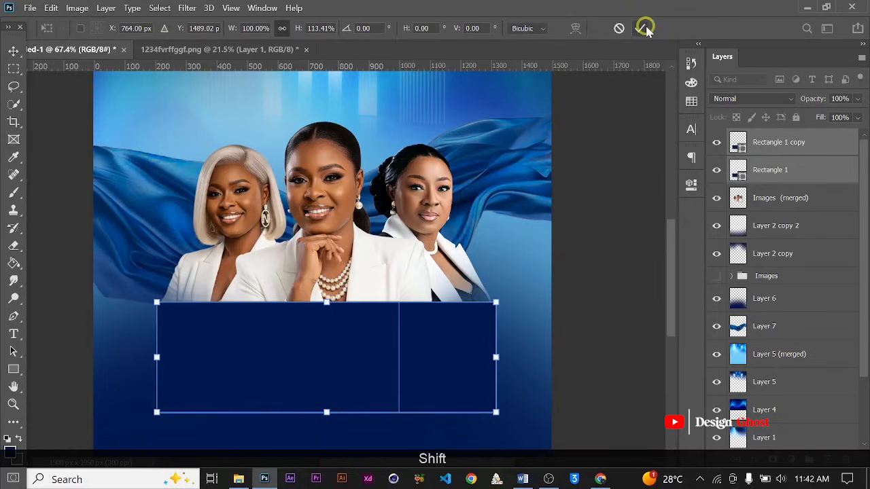
click(642, 28)
scroll(441, 204, down, 3)
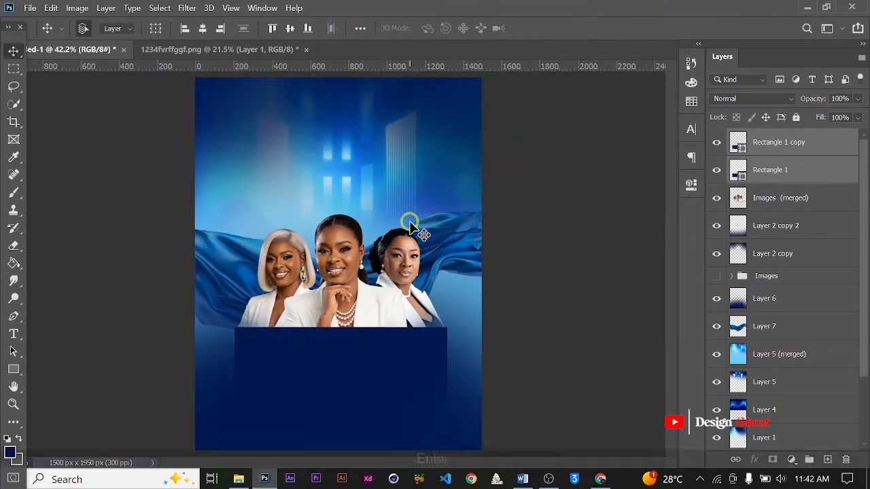
Fill the wider rectangle behind the narrowed navy copy with white
scroll(336, 241, up, 3)
drag(394, 272, 418, 159)
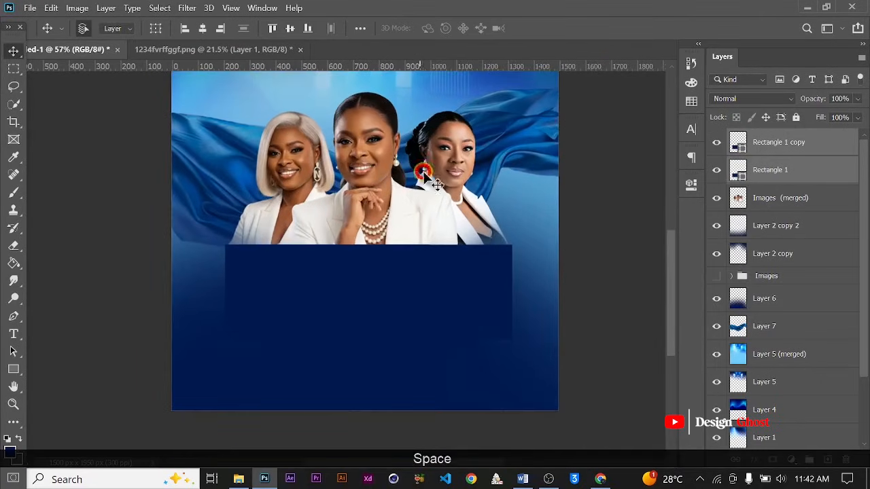
click(778, 176)
key(u)
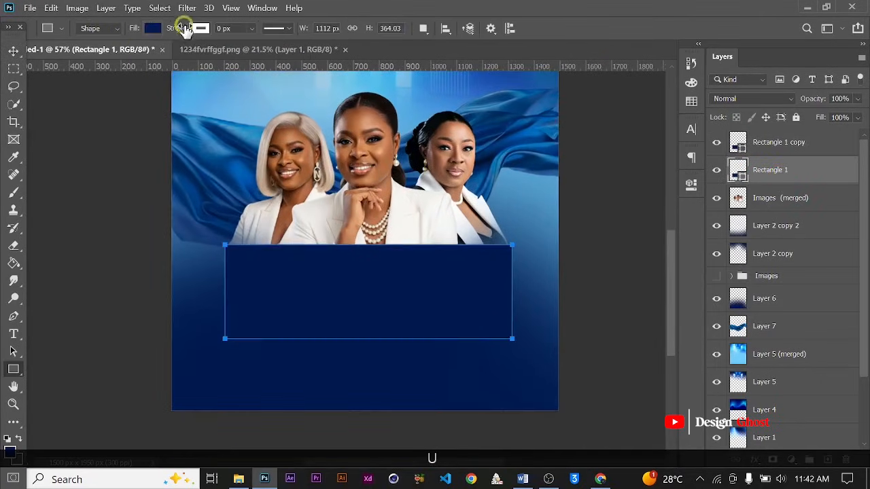
click(151, 28)
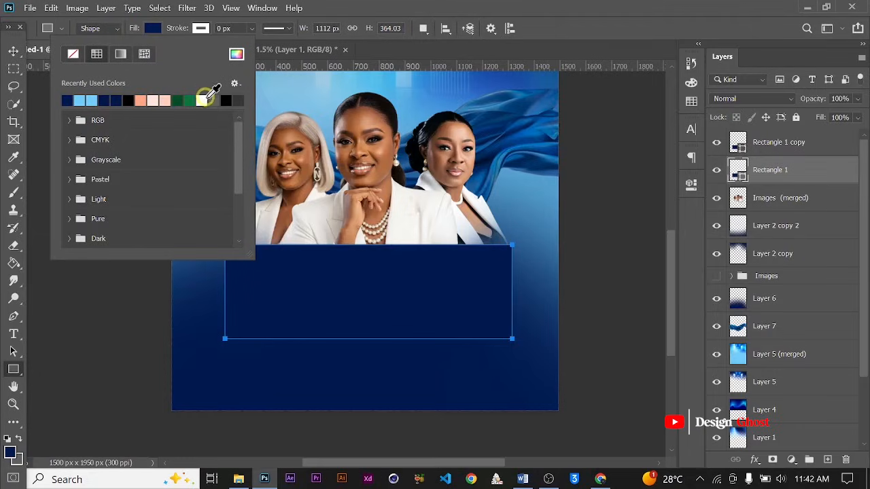
click(202, 100)
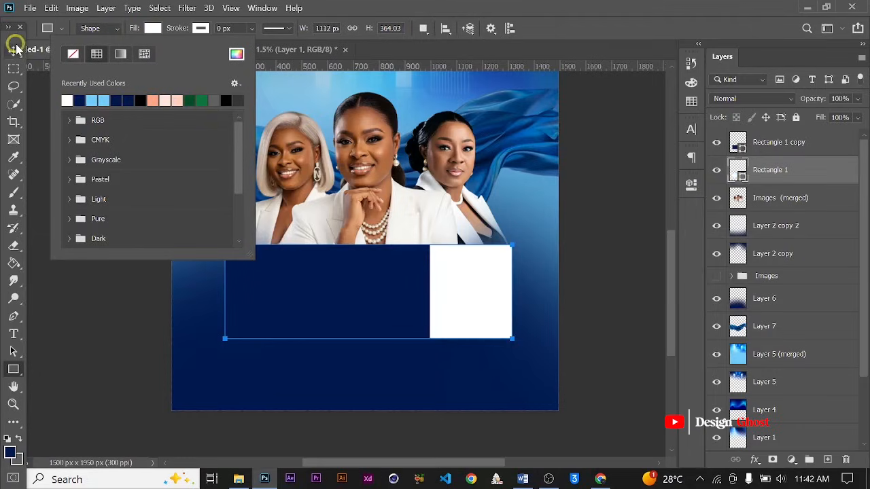
click(14, 51)
Examine the edges of the navy and white panels, especially the bottom edge where they overlap
key(ctrl+0)
scroll(361, 415, up, 3)
key(space)
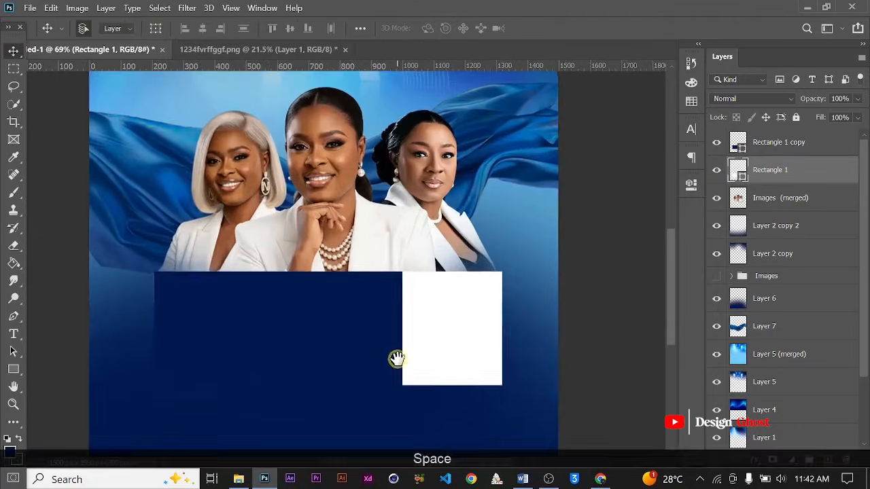
scroll(388, 355, up, 3)
key(Return)
key(ctrl+0)
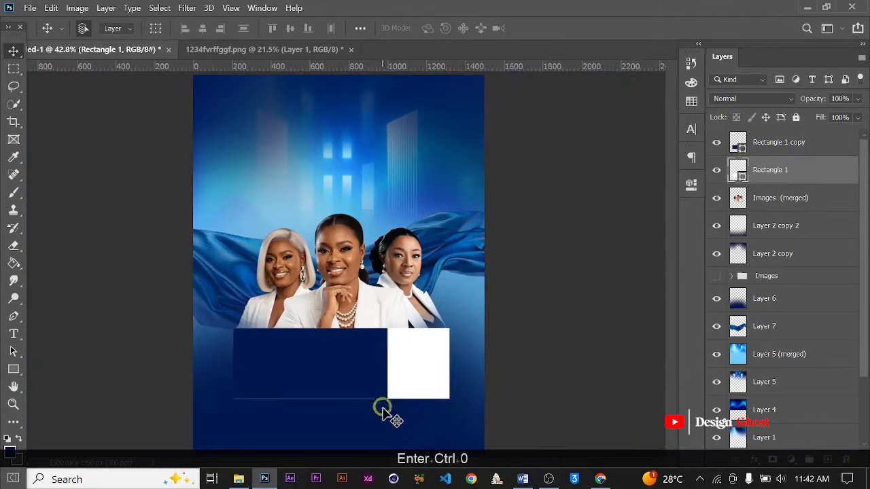
scroll(382, 407, up, 3)
scroll(357, 395, up, 1)
drag(380, 383, 395, 373)
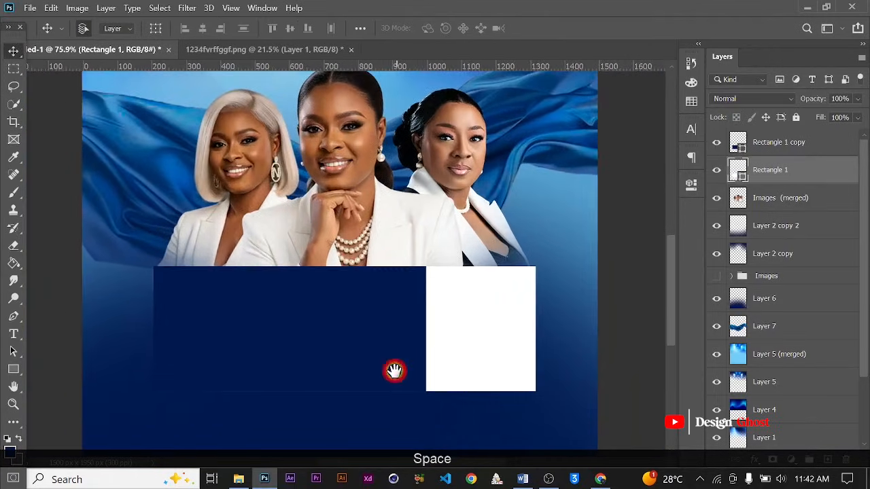
scroll(395, 373, up, 2)
key(ctrl+0)
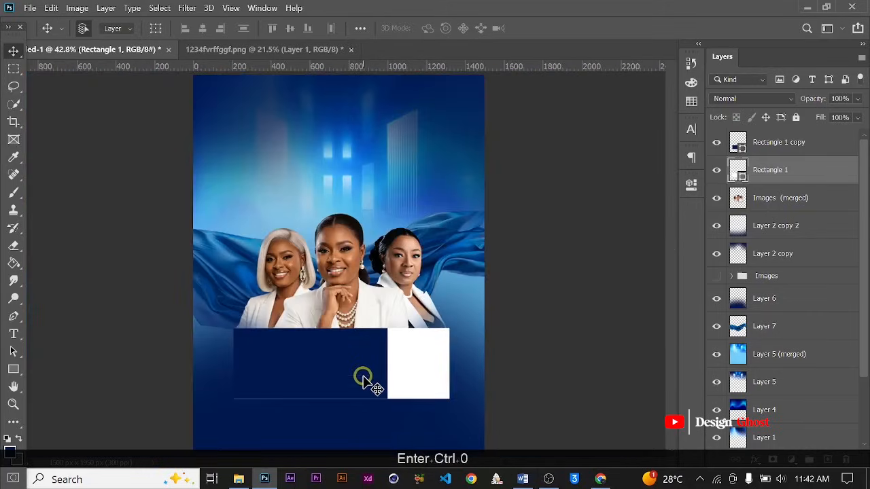
scroll(373, 381, down, 2)
scroll(334, 371, up, 3)
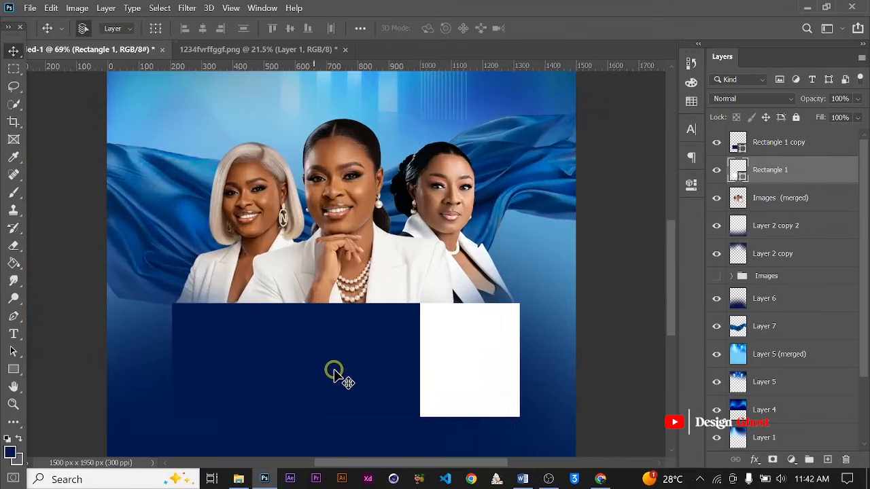
Try to adjust the bottom edge of the navy rectangle to match the white rectangle behind it
click(336, 368)
scroll(337, 366, up, 2)
drag(337, 367, 387, 336)
scroll(387, 336, up, 2)
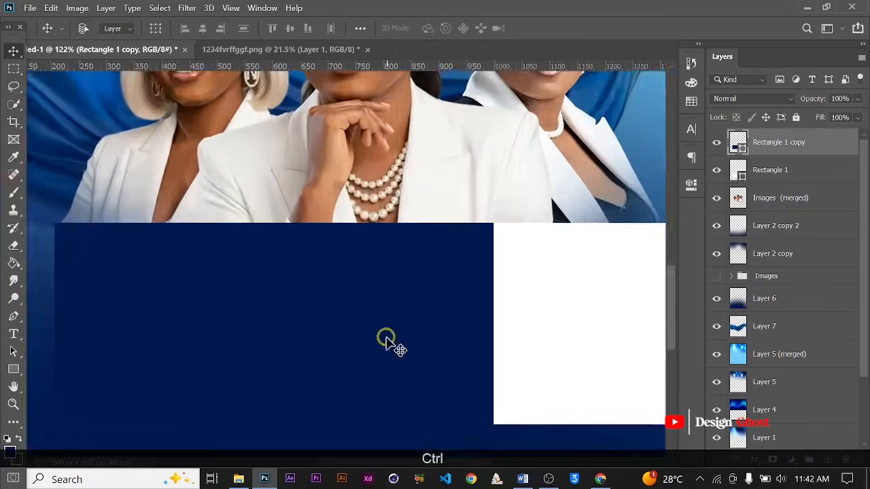
key(ctrl+t)
scroll(328, 375, up, 2)
drag(241, 426, 329, 298)
scroll(324, 330, up, 2)
scroll(309, 341, up, 2)
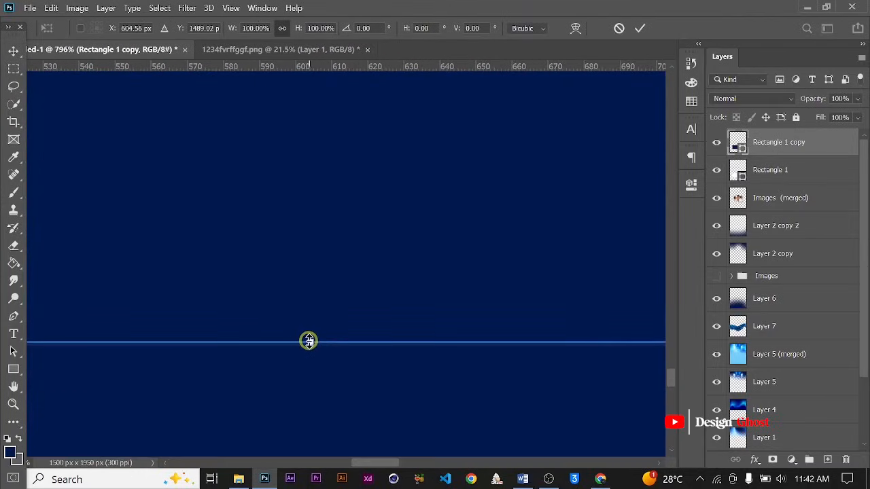
drag(313, 346, 313, 344)
scroll(318, 341, down, 2)
scroll(319, 341, down, 4)
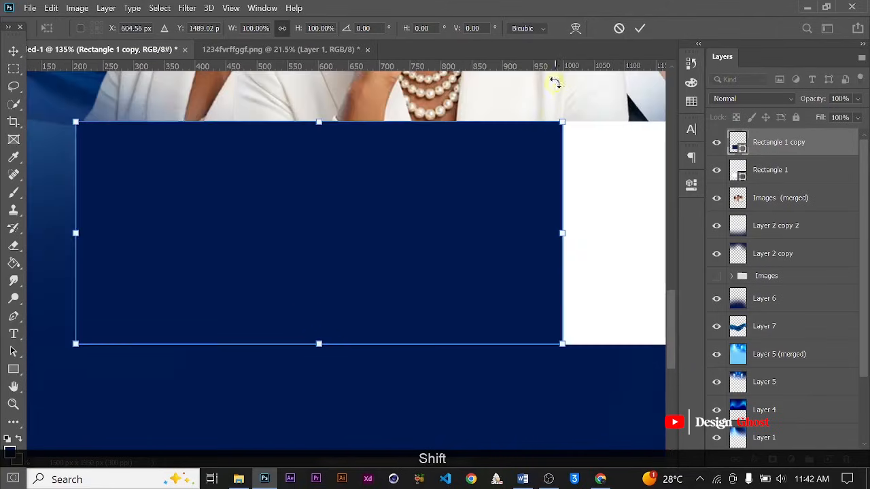
click(634, 29)
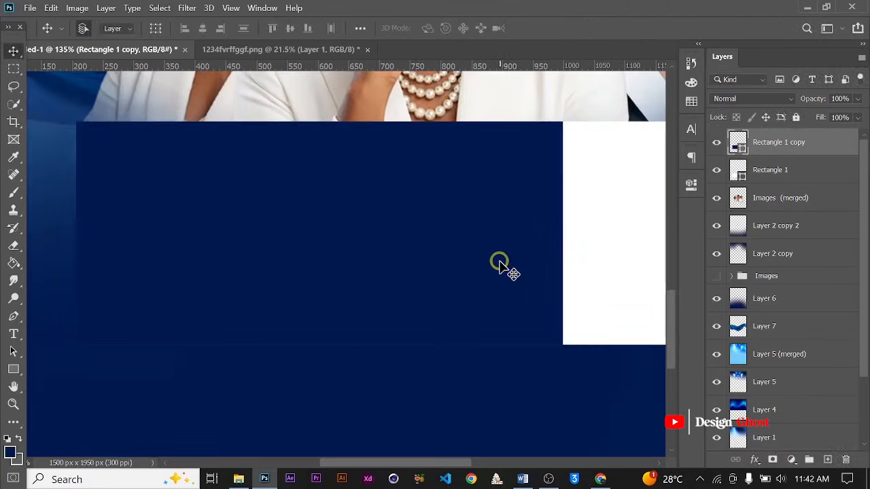
Nudge the navy rectangle up 1 px overall and stretch its bottom edge down to 100.27% height
key(Down)
scroll(426, 278, down, 2)
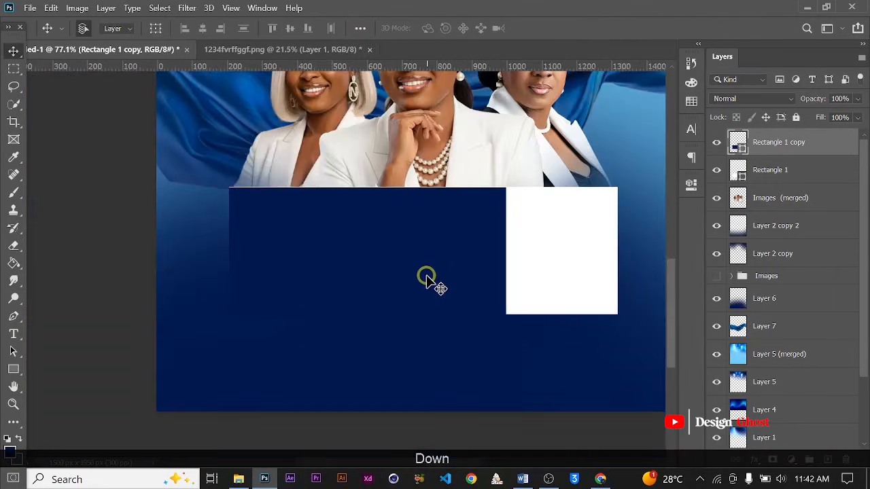
key(Up)
scroll(374, 301, up, 2)
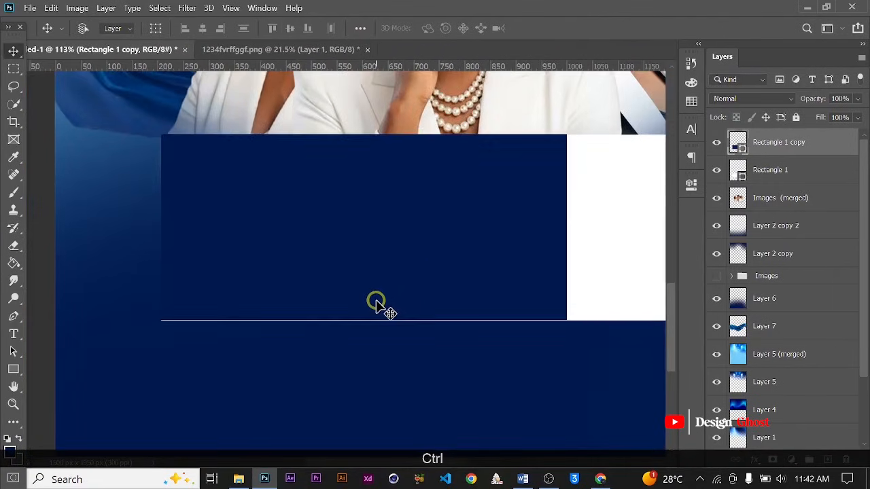
key(ctrl+t)
scroll(359, 332, up, 3)
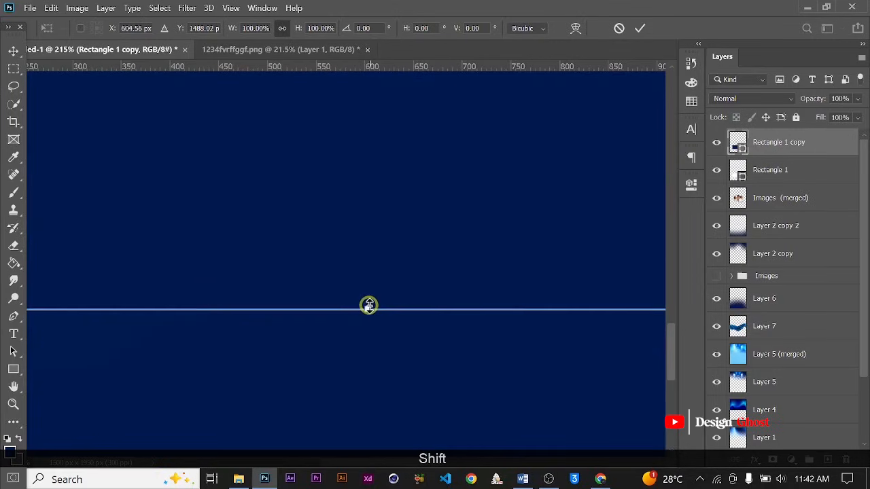
drag(368, 305, 368, 309)
scroll(368, 309, down, 2)
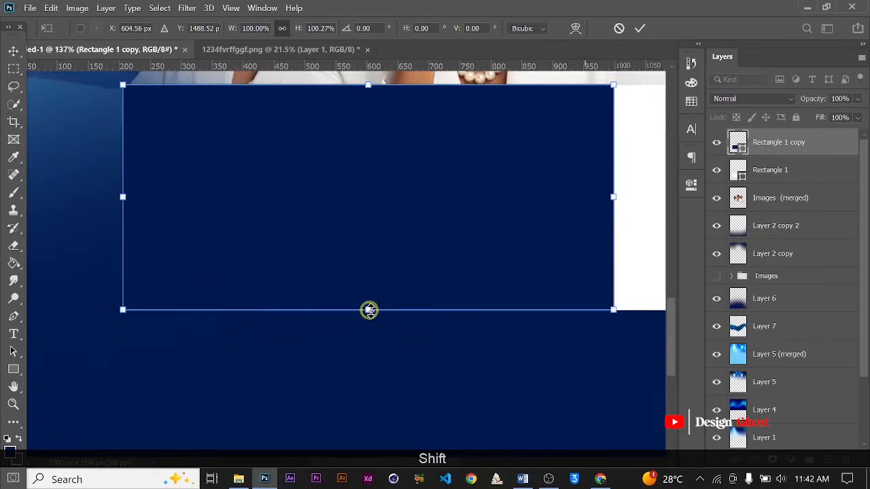
click(636, 30)
scroll(523, 252, down, 3)
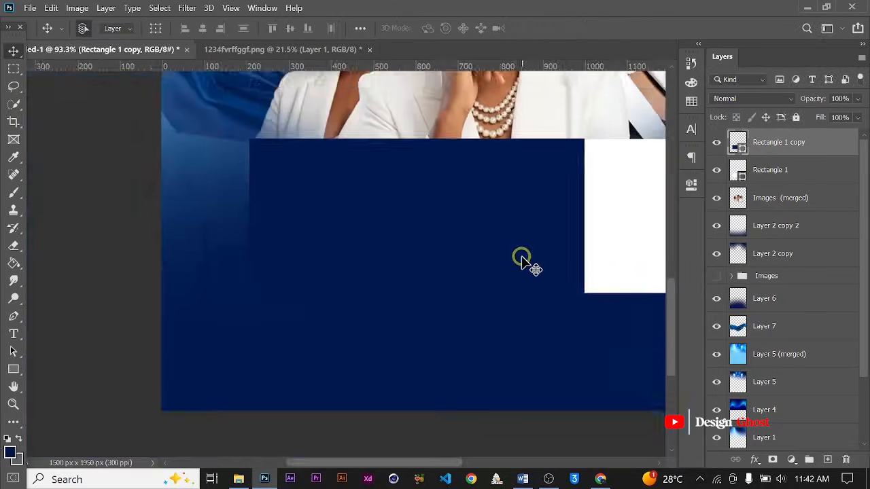
key(ctrl+0)
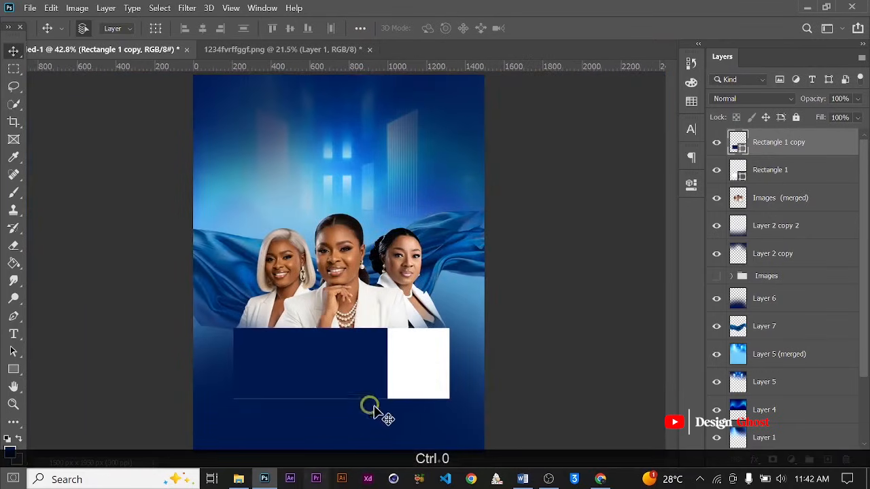
Add an inside gold gradient stroke of 5 px to the navy rectangle
scroll(310, 365, up, 5)
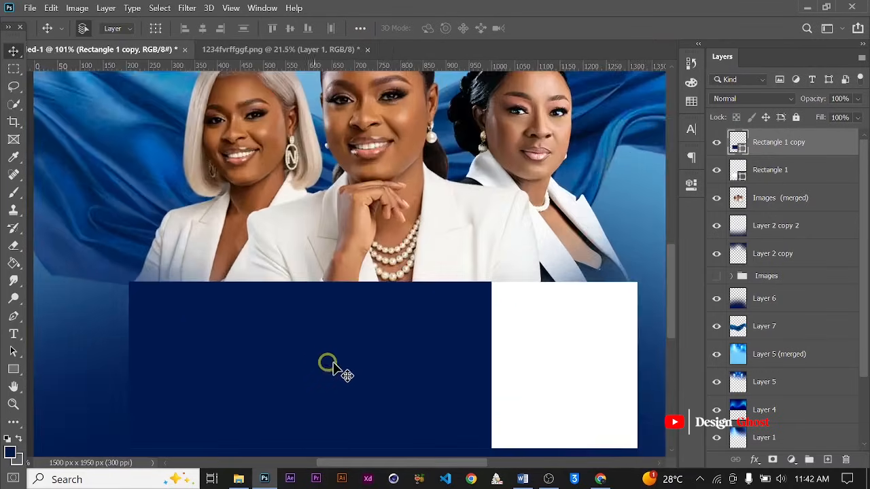
scroll(333, 362, down, 2)
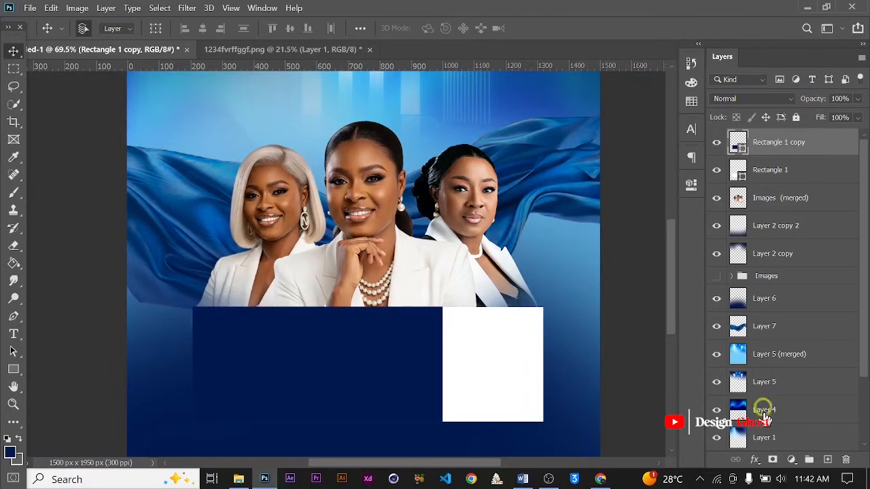
click(756, 460)
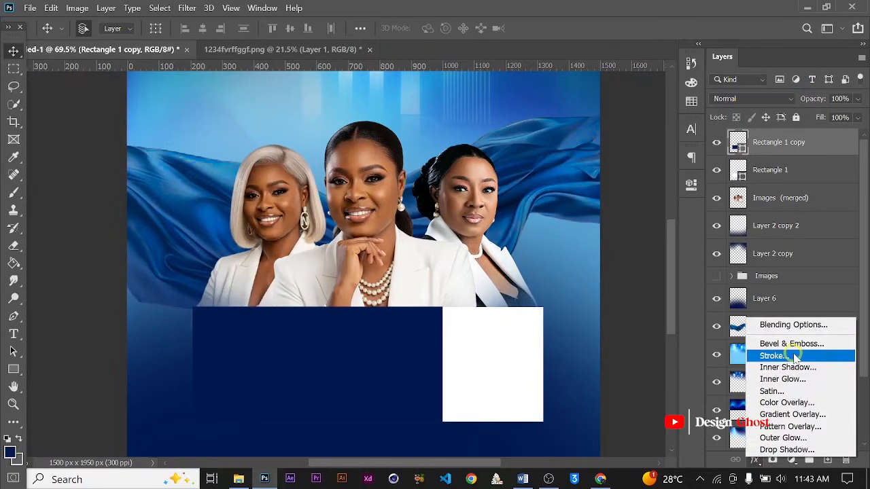
click(793, 356)
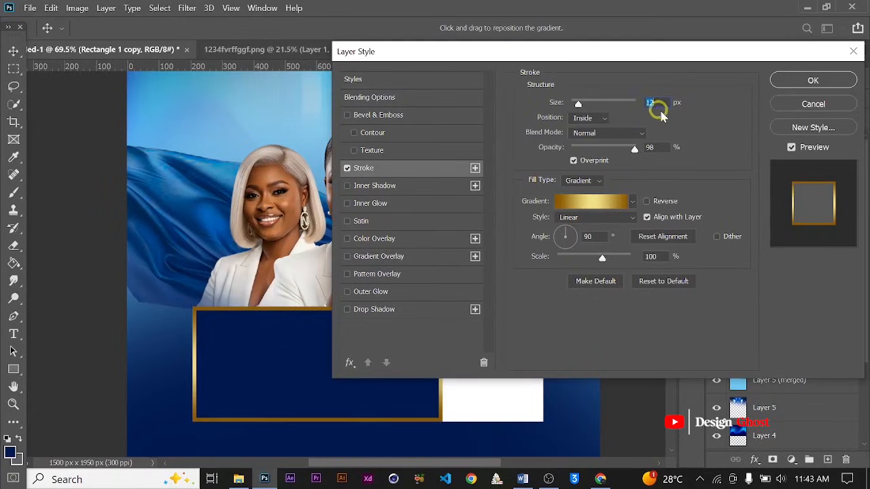
text(5)
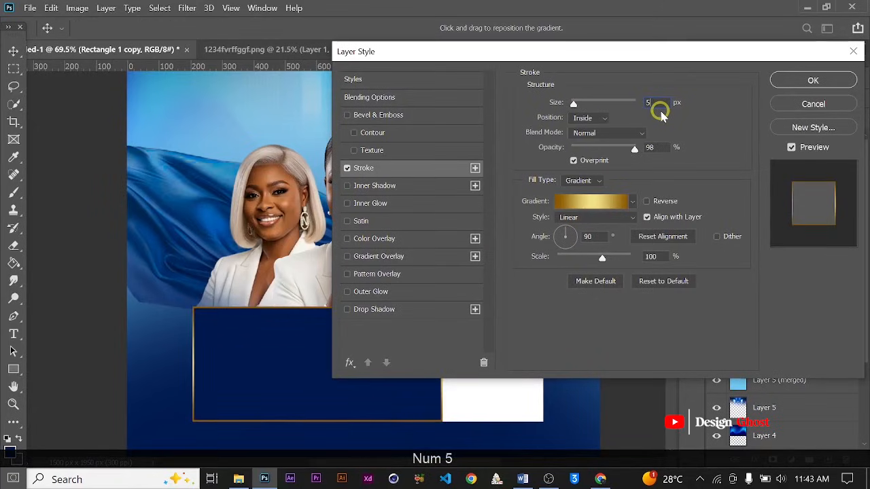
click(632, 201)
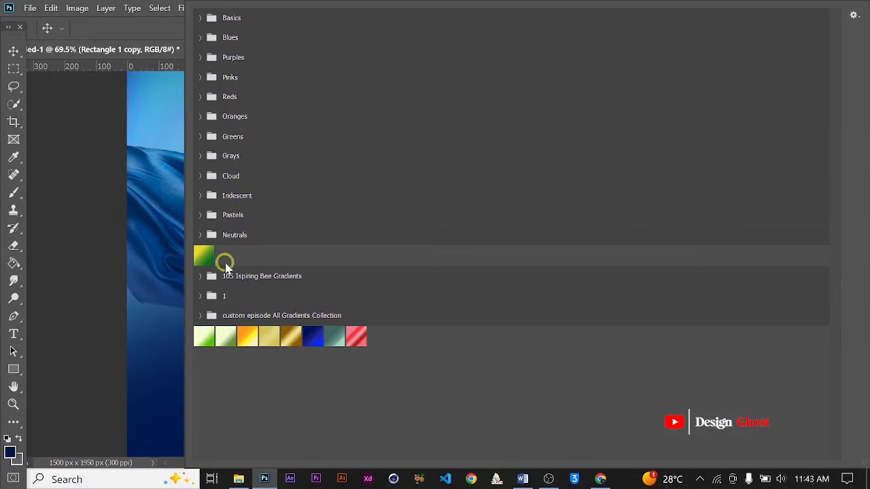
click(150, 32)
click(635, 284)
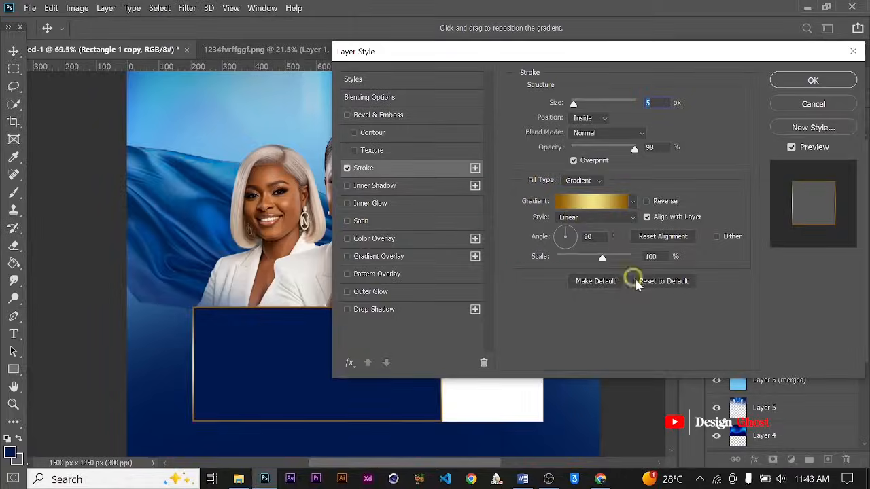
Change the navy rectangle's stroke to a solid white colour fill with a size of 3 px, and apply it
click(601, 182)
click(578, 192)
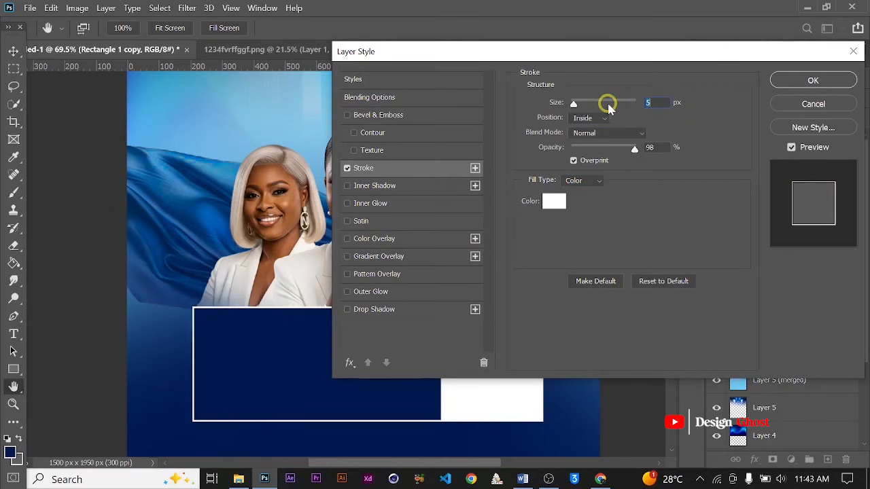
text(3)
key(Return)
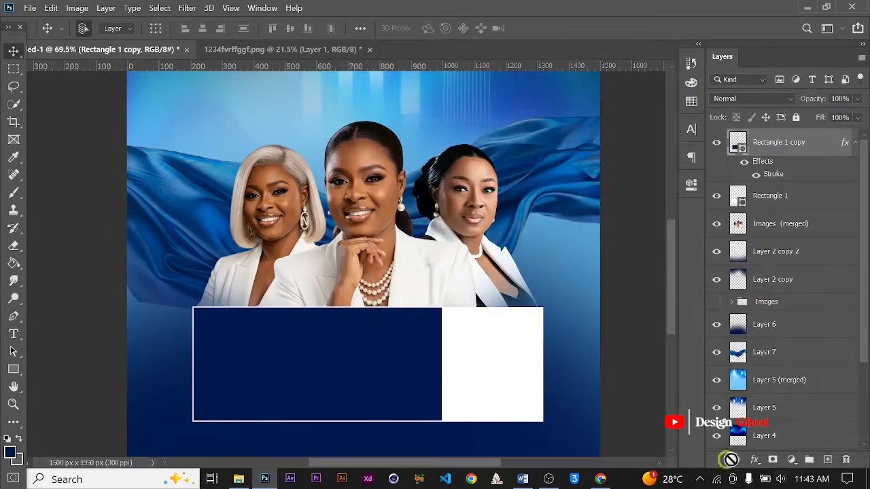
Change the navy rectangle's stroke colour to blue 0058b3
click(763, 462)
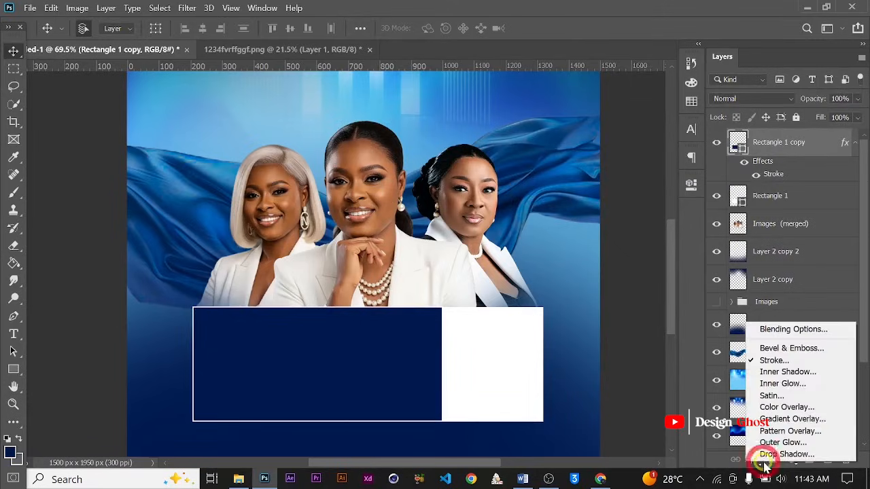
click(797, 364)
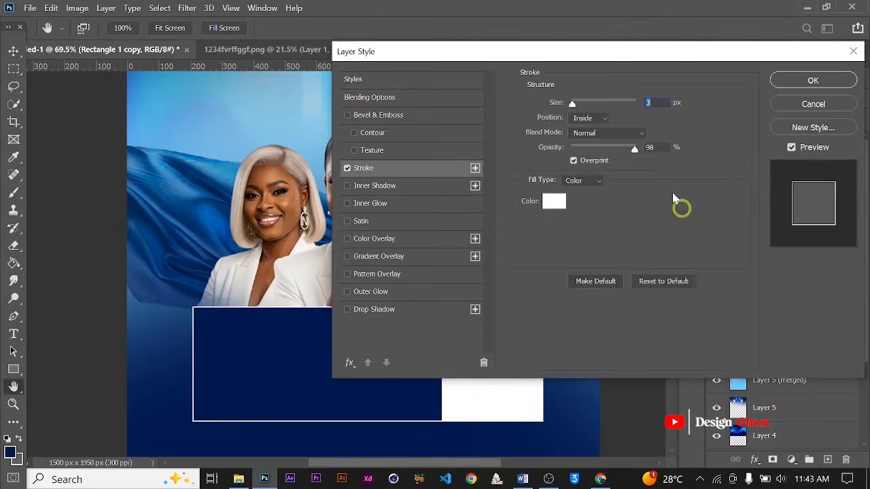
drag(634, 48, 719, 45)
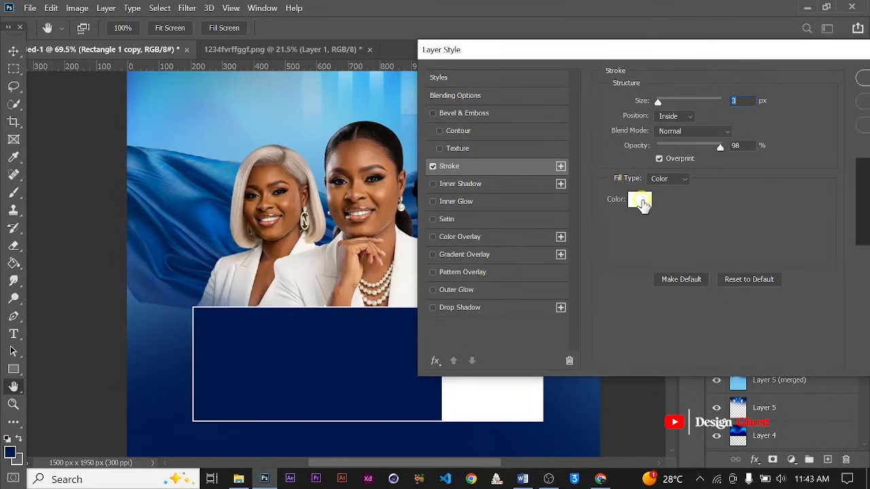
click(642, 202)
click(277, 376)
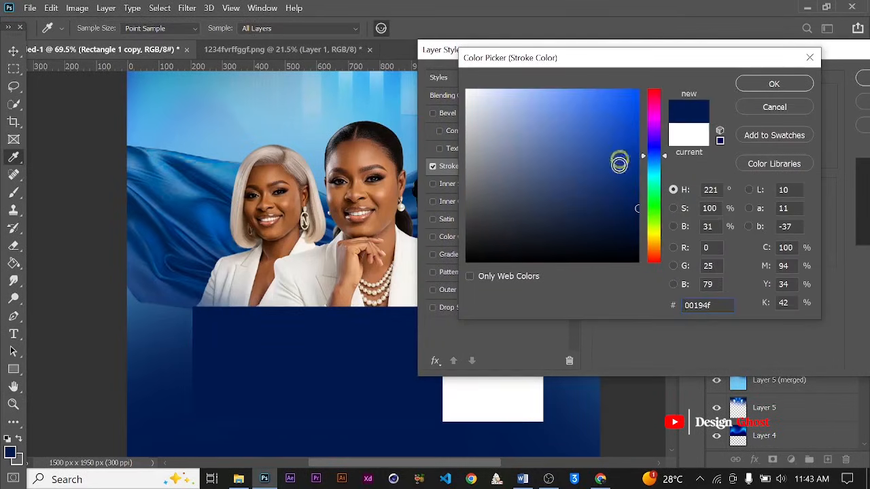
drag(619, 163, 633, 128)
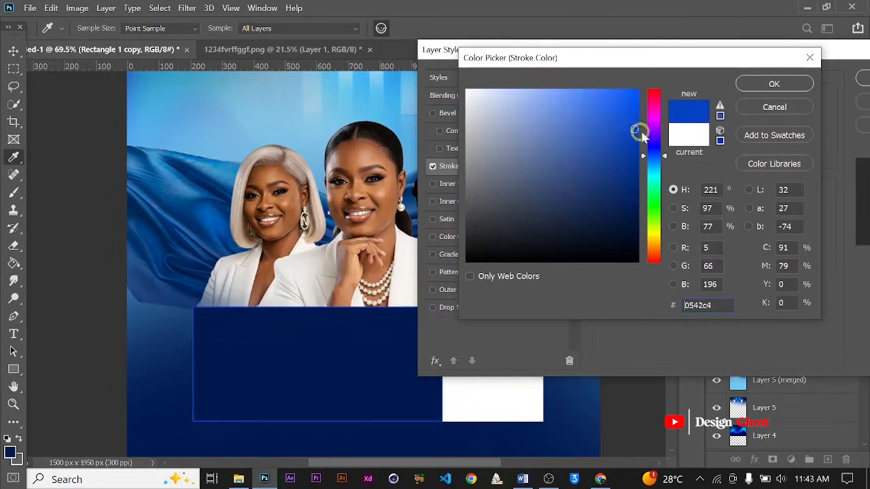
drag(636, 133, 638, 140)
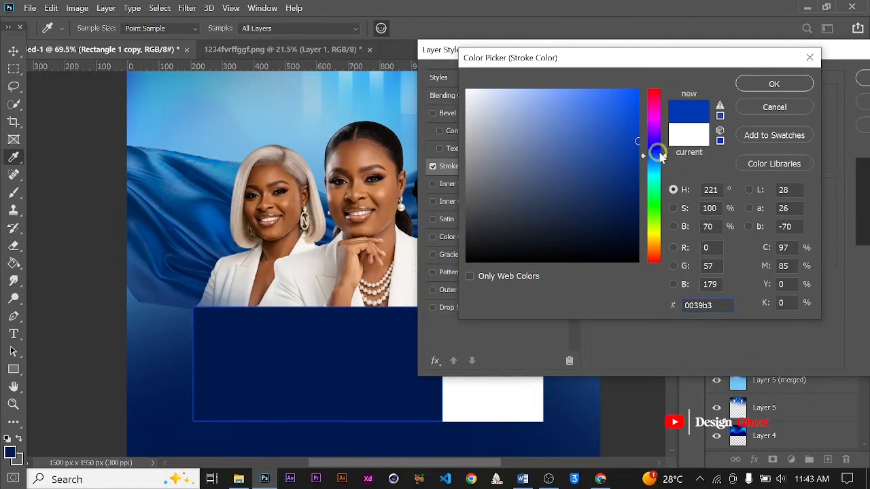
drag(667, 157, 668, 164)
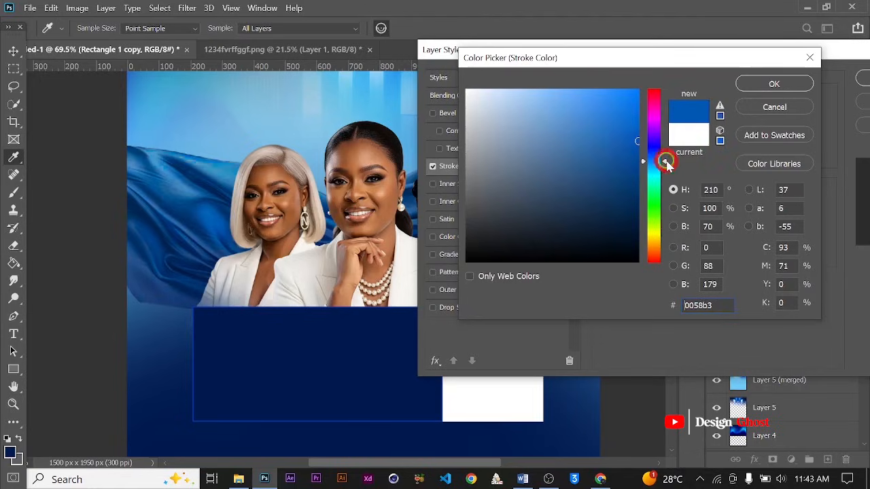
click(775, 88)
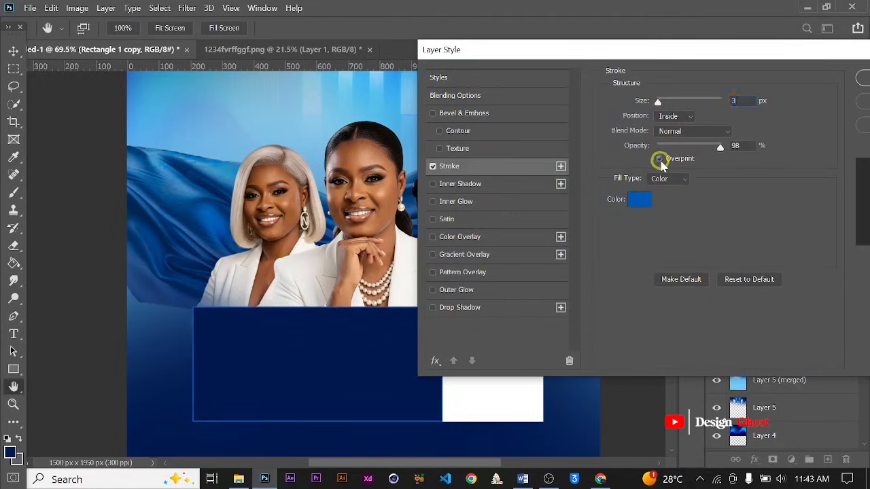
Set the blend mode of the navy rectangle's stroke to Divide and apply the layer style
click(688, 132)
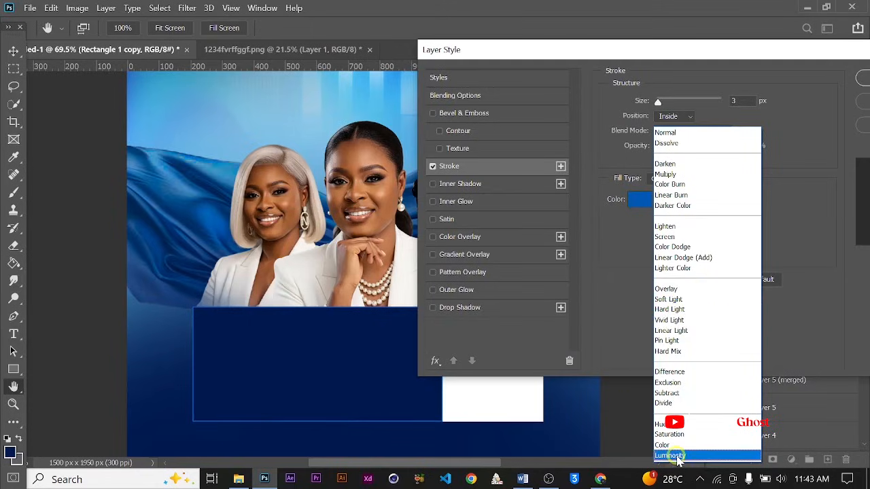
click(676, 456)
key(Up)
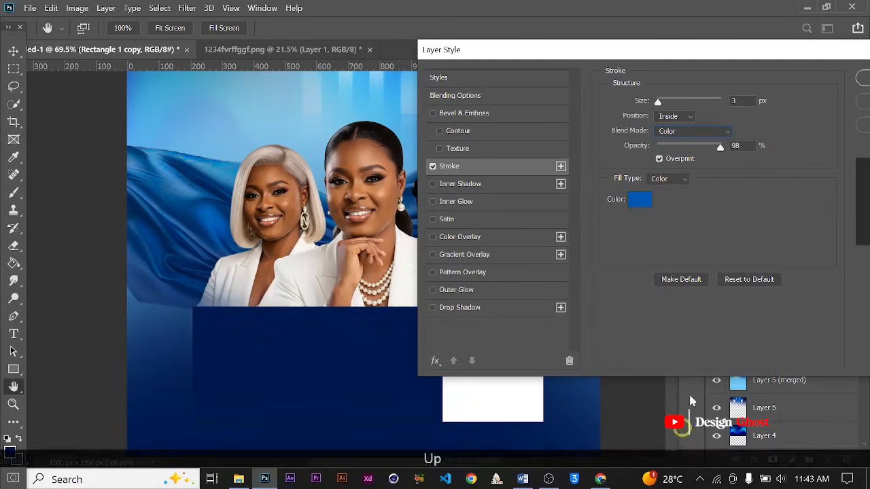
key(Up)
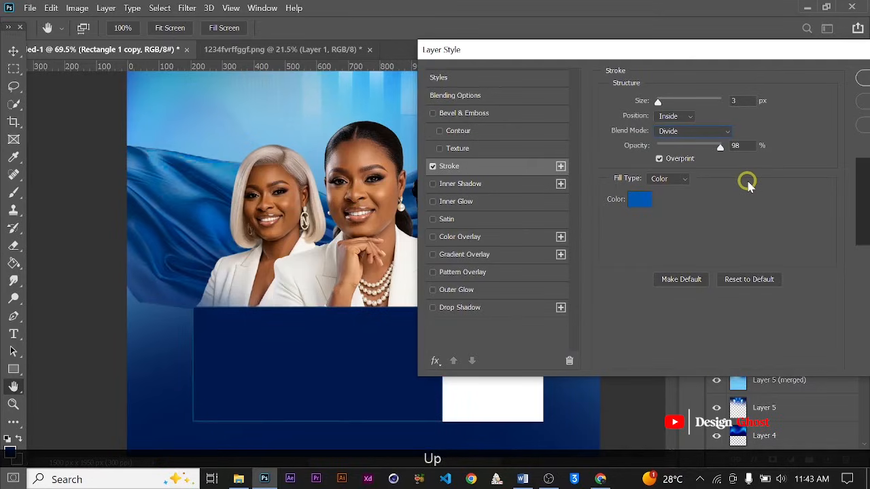
key(Up)
key(Down)
key(Return)
key(Return)
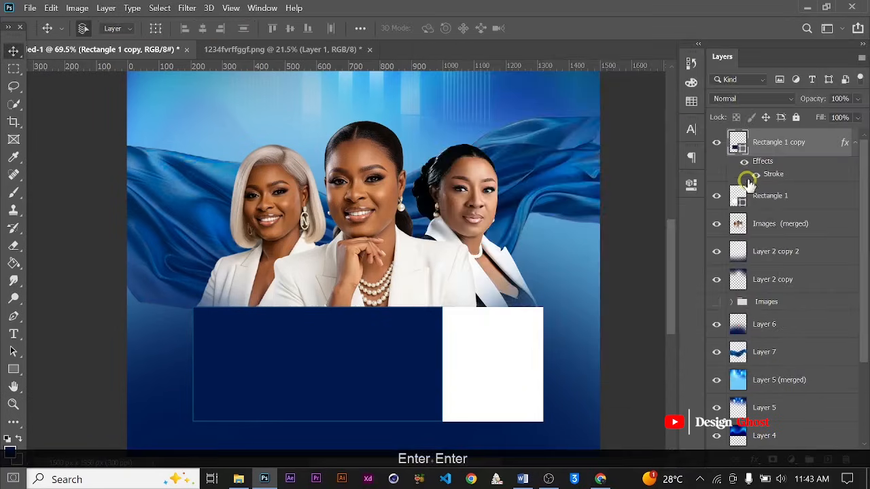
Examine the navy rectangle's stroke up close and within the whole flyer
scroll(461, 276, down, 4)
key(ctrl+0)
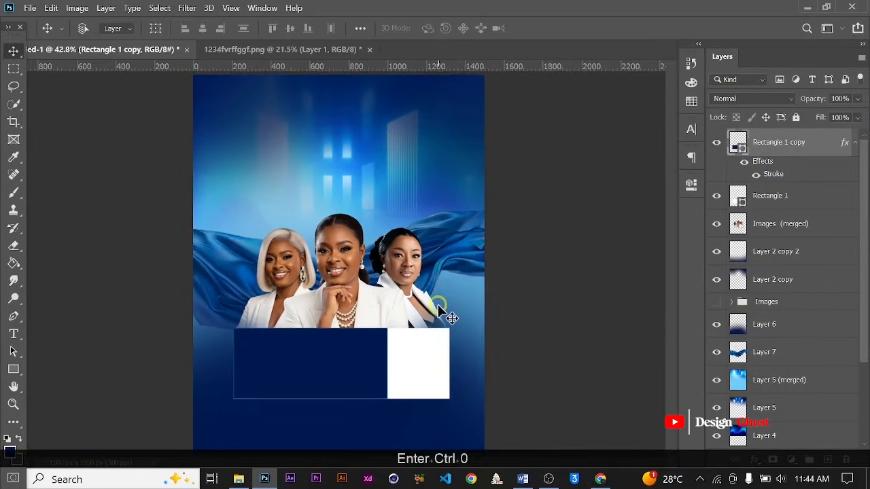
scroll(439, 307, up, 5)
key(space)
drag(342, 333, 434, 280)
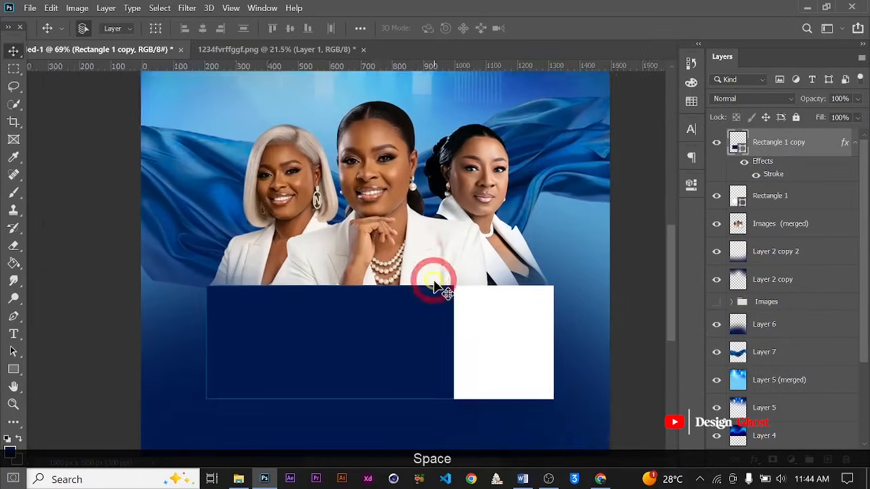
scroll(433, 281, down, 4)
key(Return)
key(ctrl+0)
scroll(308, 175, up, 1)
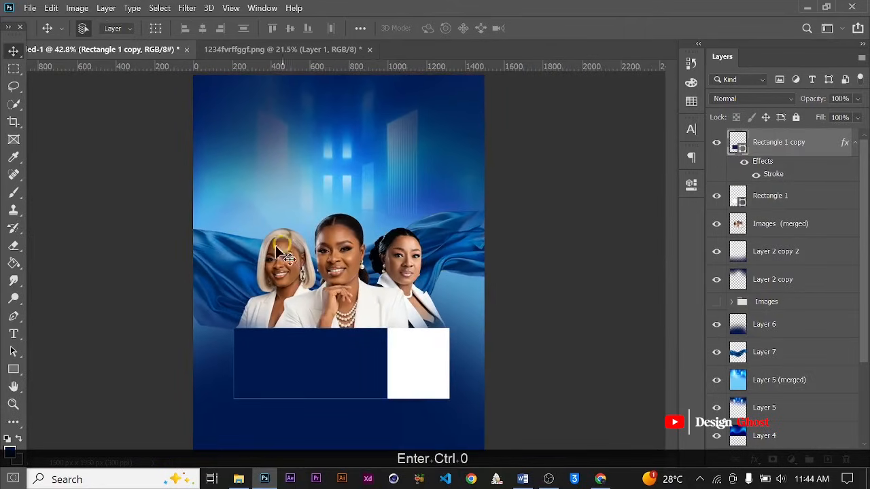
Add the text "Anonovo" in navy DDT Bold, 5 pt, above the portraits
click(13, 333)
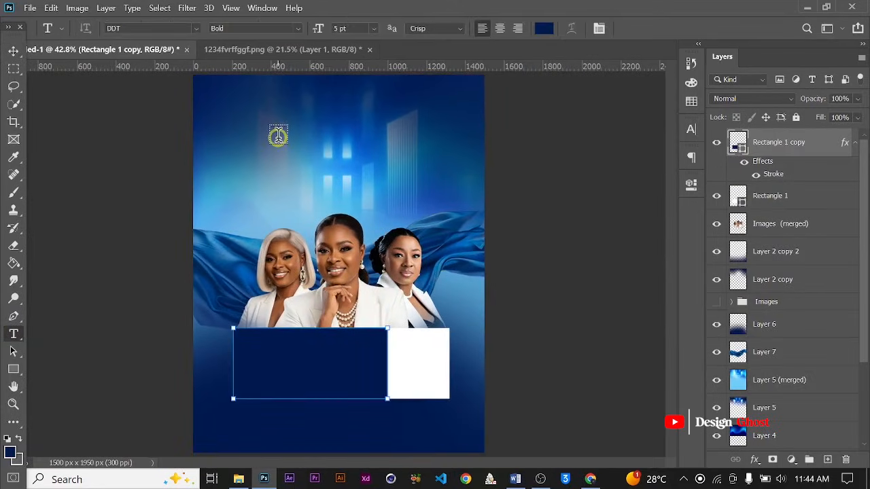
click(284, 135)
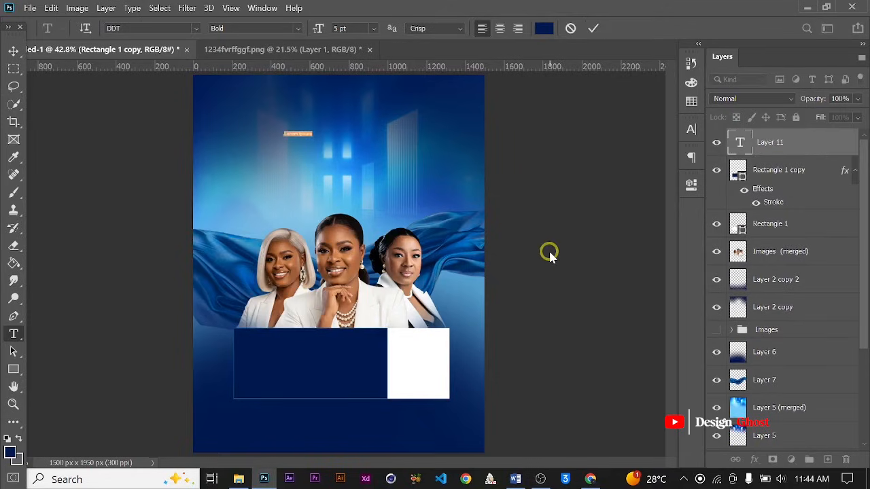
key(Caps_Lock)
text(A)
key(Caps_Lock)
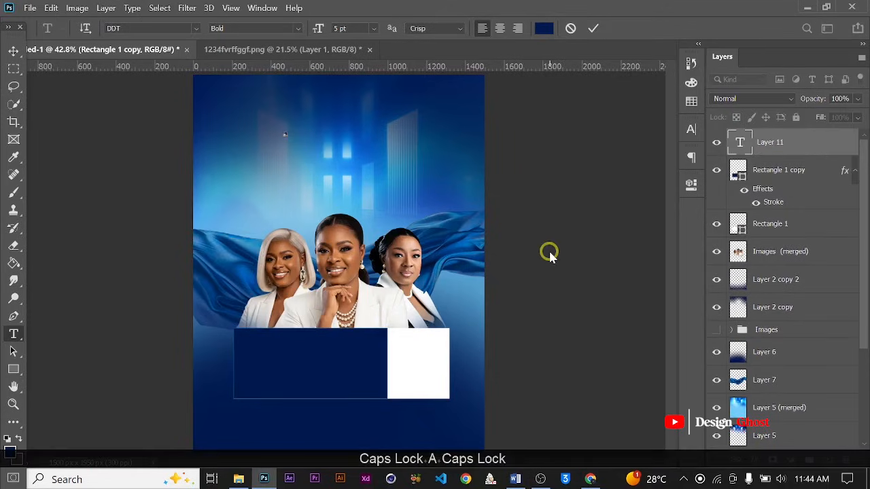
text(n)
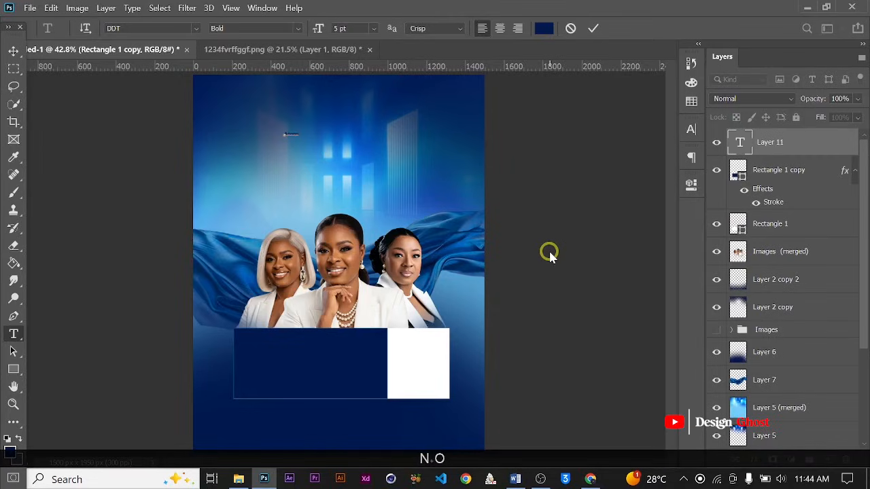
text(o)
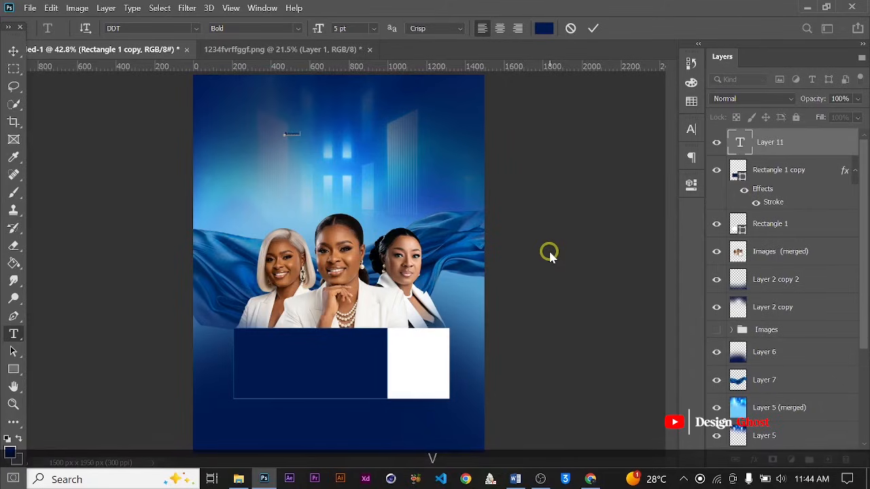
click(592, 28)
Enlarge the "Anonovo" text to about 38 pt above the portraits
click(13, 50)
key(ctrl+t)
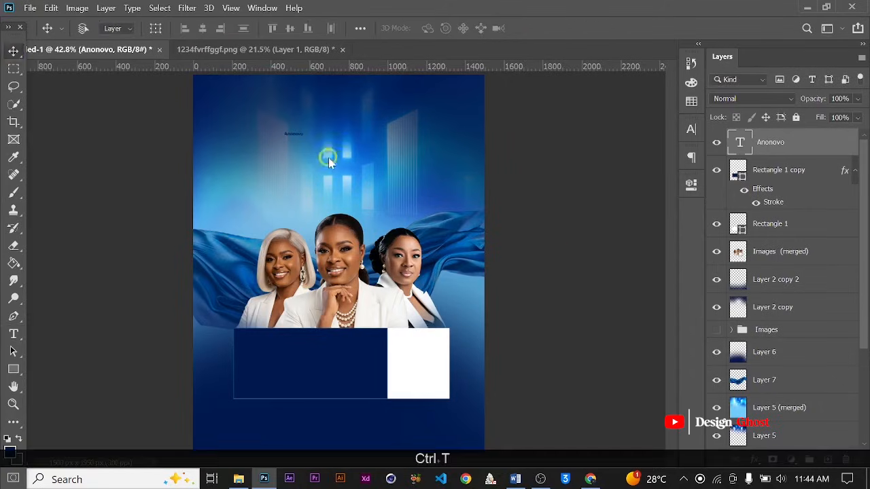
drag(301, 140, 388, 166)
click(636, 31)
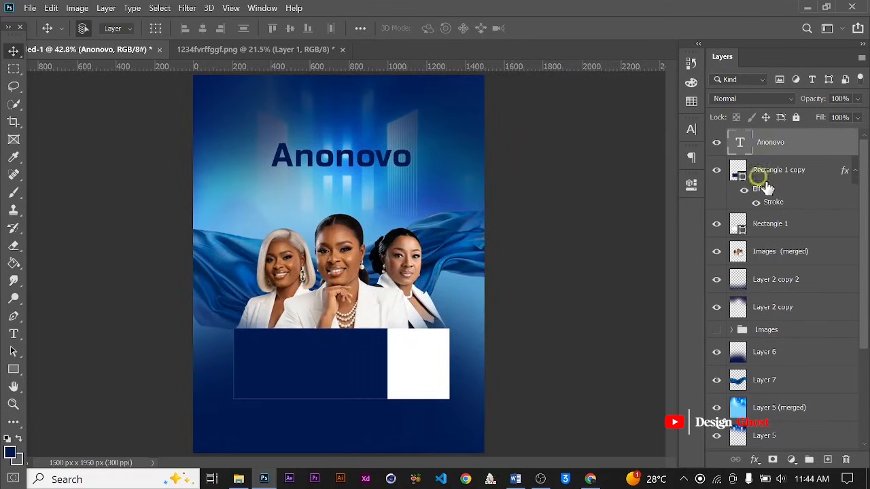
Change the font of the "Anonovo" text to Steelfish ExtraBold
click(692, 129)
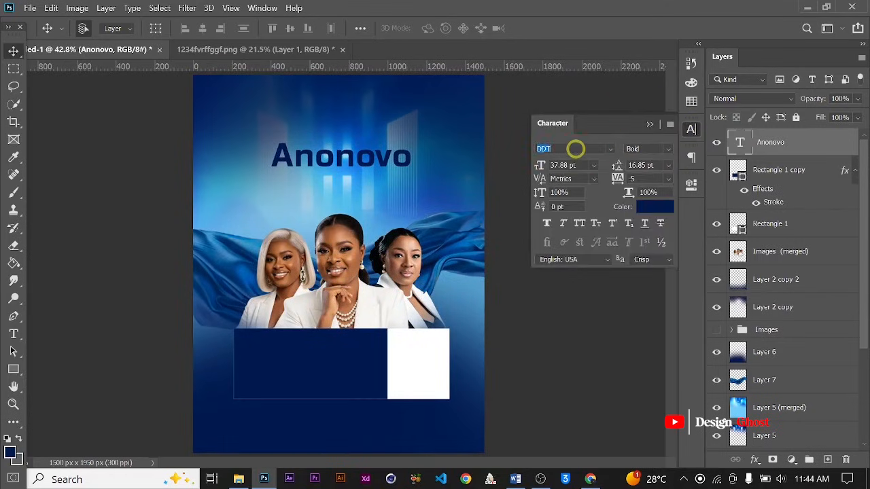
click(575, 149)
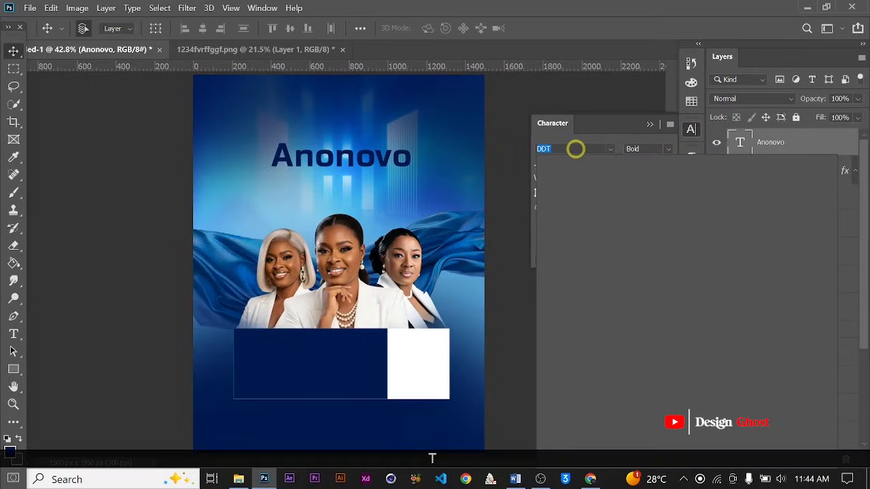
text(eelfish)
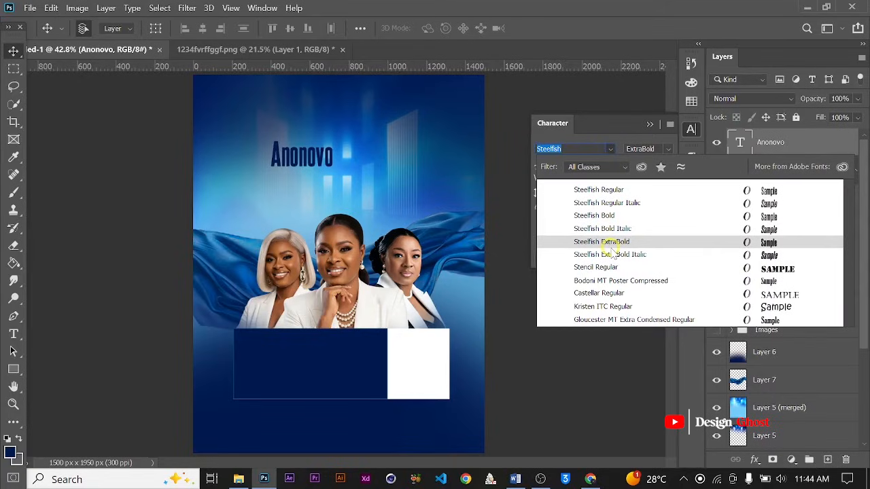
click(606, 243)
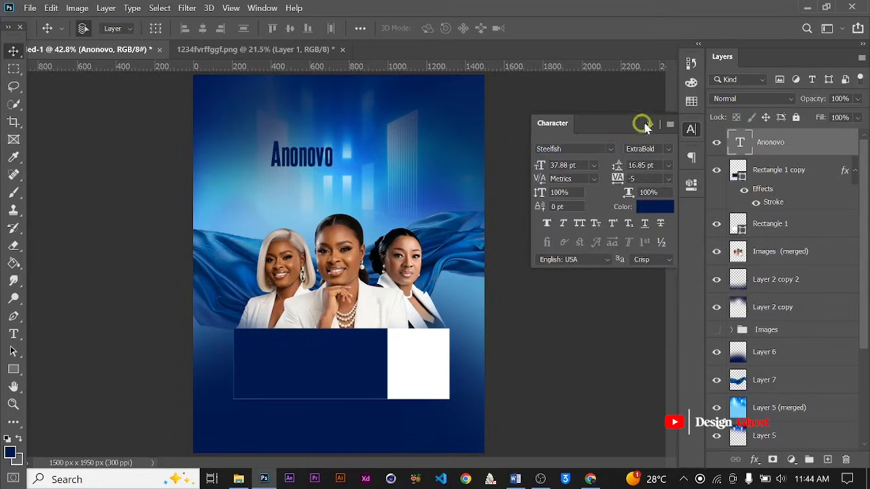
click(650, 125)
Scale the "Anonovo" text to about 206% and centre it horizontally above the portraits
scroll(297, 184, up, 3)
key(ctrl+t)
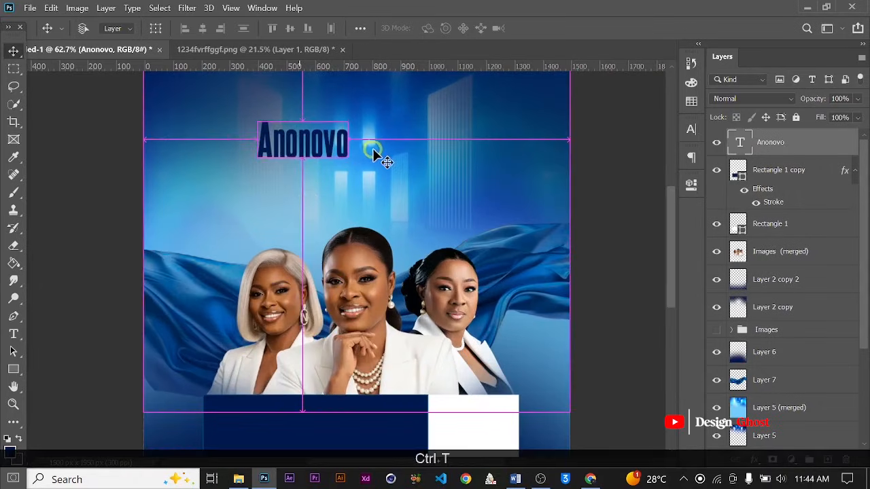
drag(350, 167, 439, 207)
scroll(408, 193, down, 2)
drag(418, 179, 422, 167)
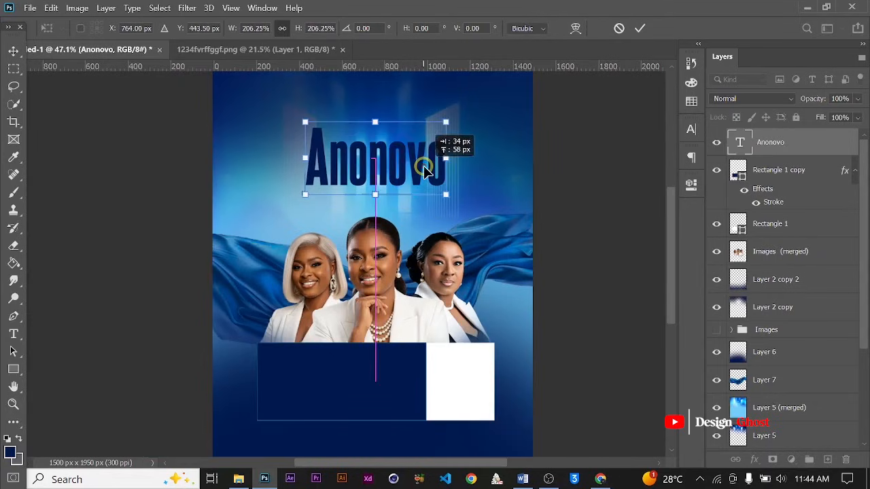
click(638, 27)
Shorten the "Anonovo" text to the capital letters "AO"
scroll(453, 187, up, 2)
scroll(453, 187, down, 1)
scroll(440, 178, up, 1)
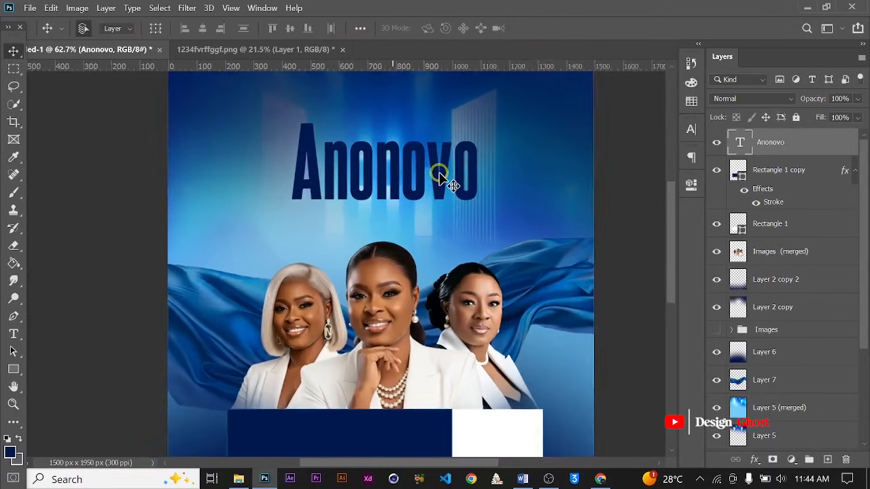
scroll(451, 185, up, 1)
key(t)
drag(453, 170, 320, 173)
key(ctrl+x)
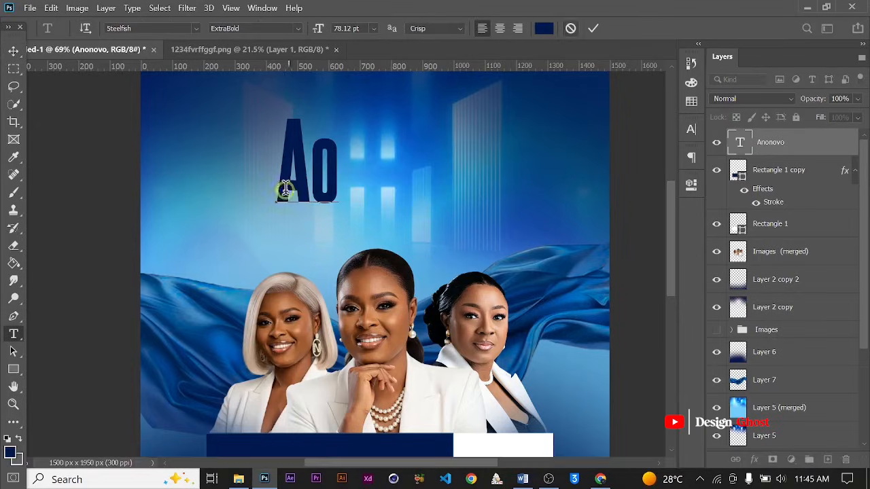
drag(311, 163, 419, 178)
key(Caps_Lock)
text(O)
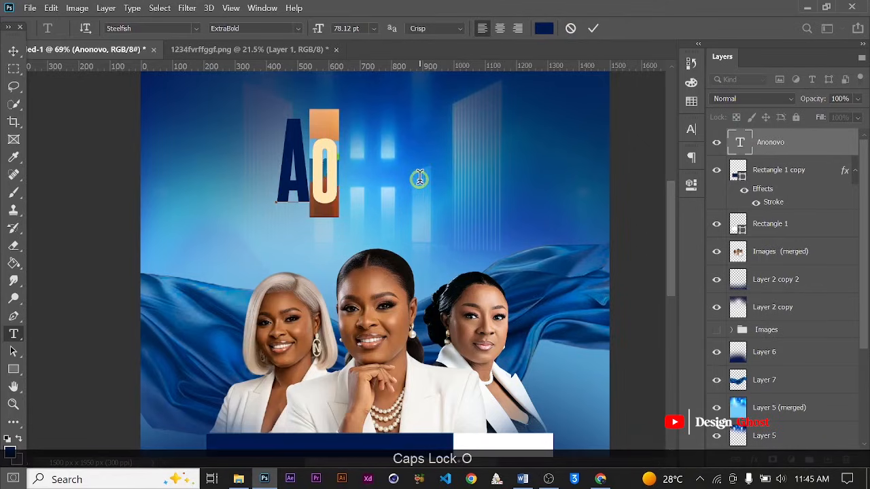
click(593, 28)
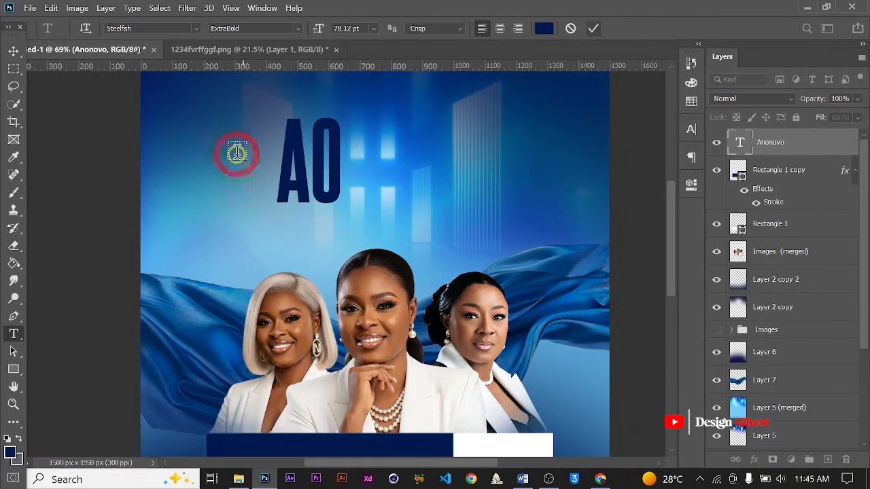
Insert a wide gap of spaces between A and O, and place a duplicate of the text below and to its left
click(310, 136)
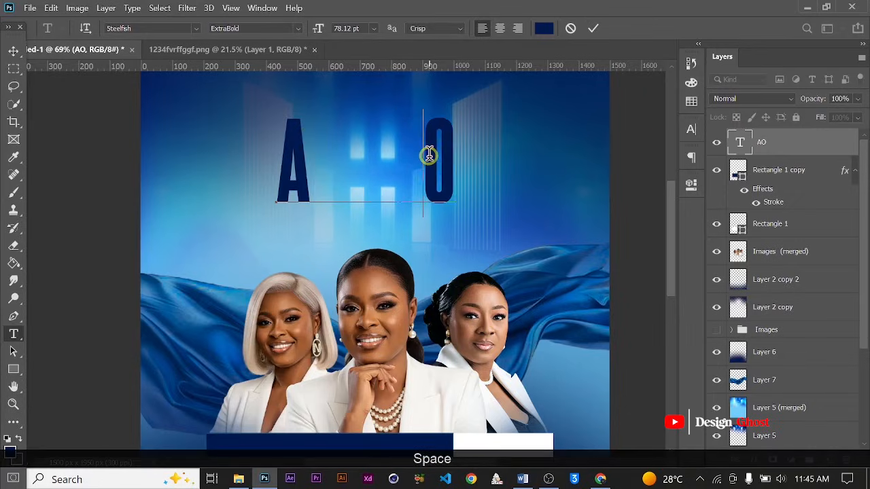
click(12, 52)
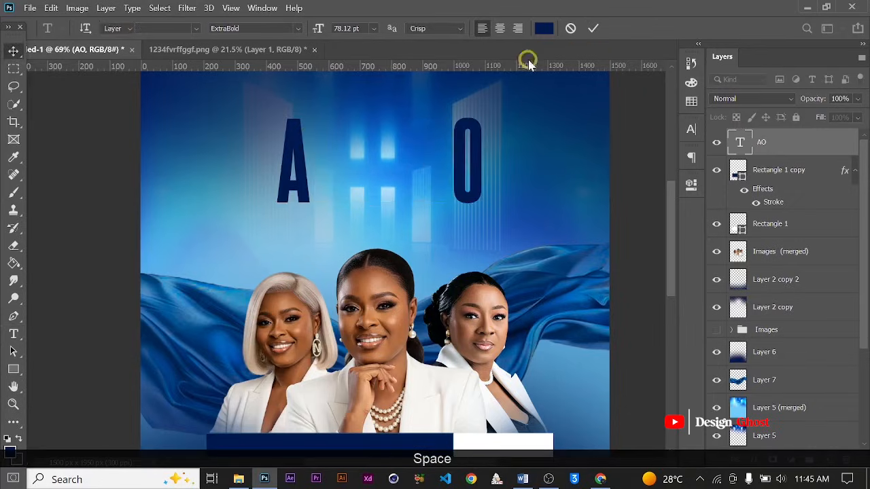
drag(462, 136, 417, 186)
key(t)
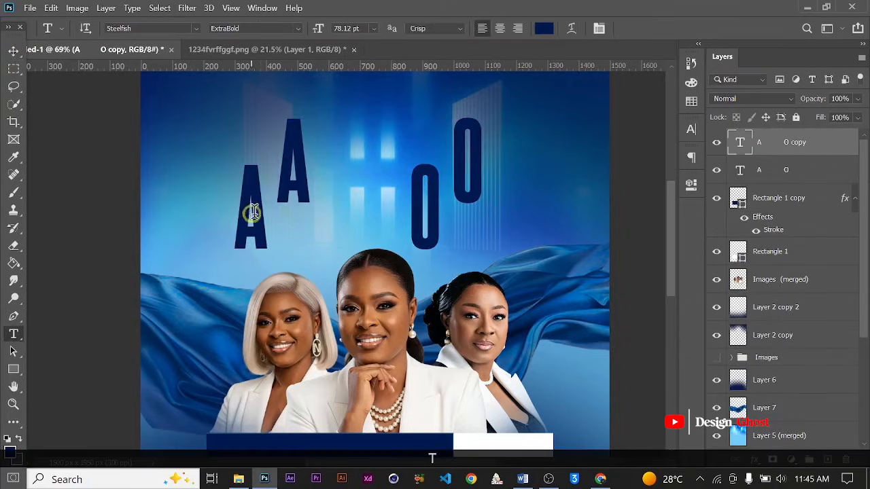
Replace the duplicate text's content with the lowercase letters "nonov"
click(265, 204)
key(ctrl+a)
key(ctrl+v)
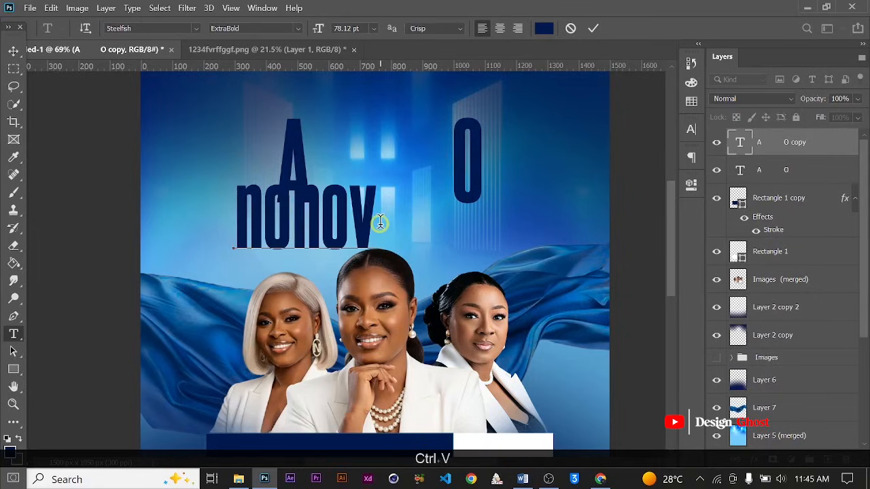
click(593, 28)
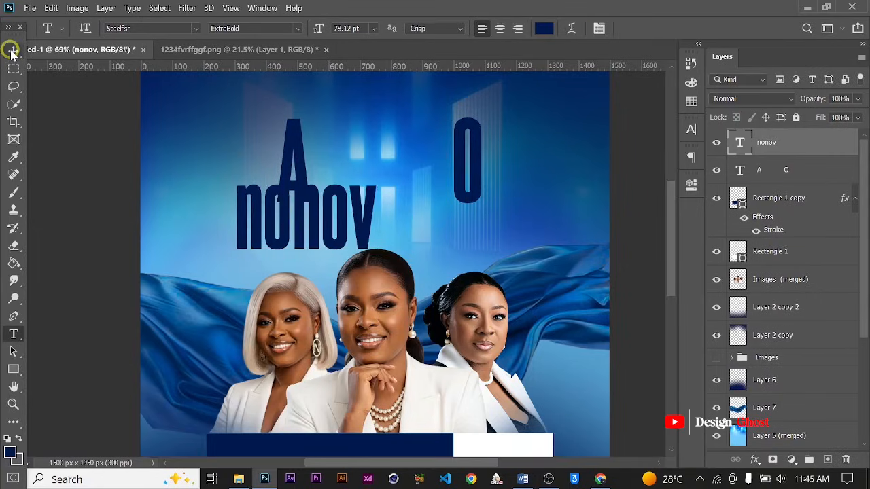
Move the "nonov" text into the gap between A and O, aligned to their baseline, and nudge it into even spacing
click(14, 50)
scroll(384, 227, up, 1)
scroll(385, 229, up, 1)
drag(358, 219, 450, 174)
scroll(451, 175, up, 3)
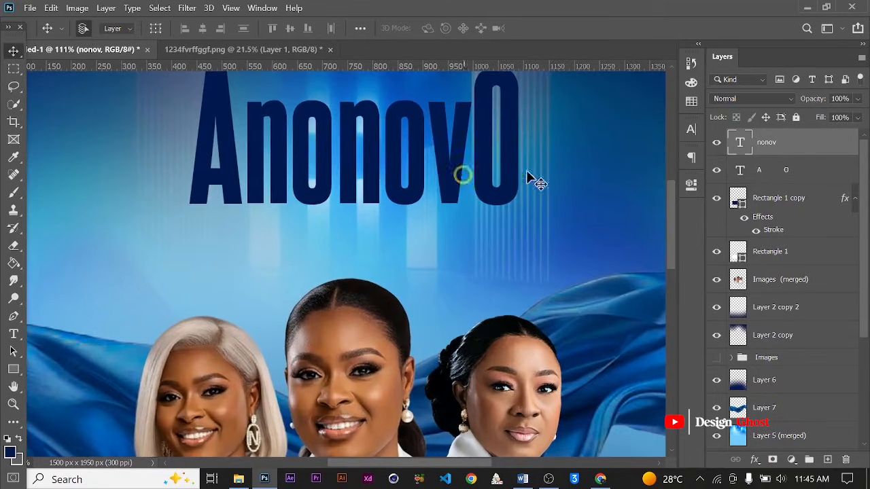
key(Right)
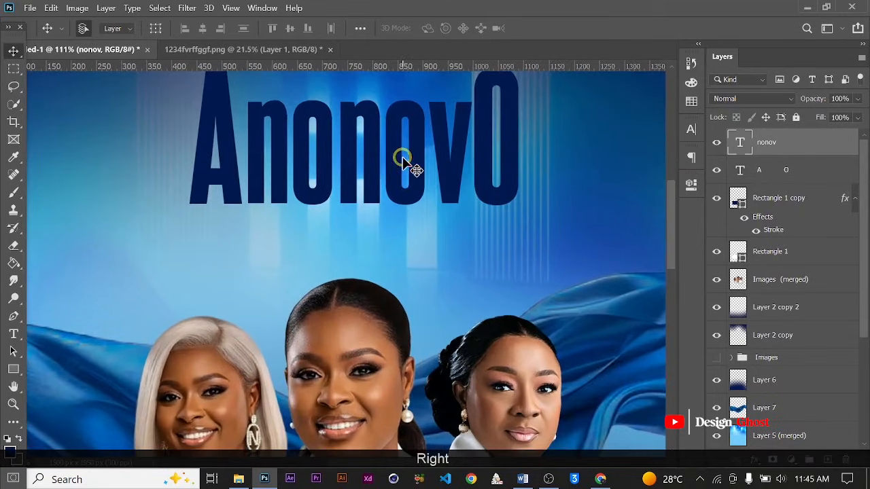
key(Left)
key(Left)
Group the "nonov" and "A O" text layers together
key(ctrl+0)
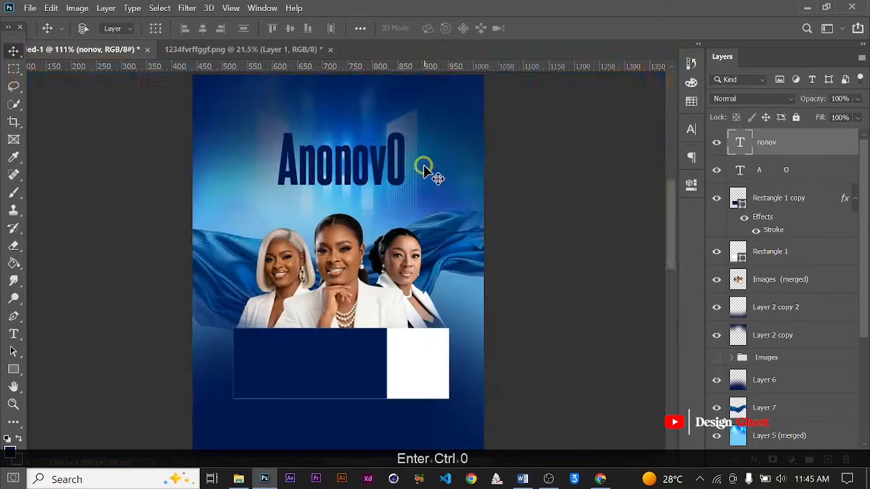
scroll(380, 194, up, 3)
scroll(354, 183, down, 3)
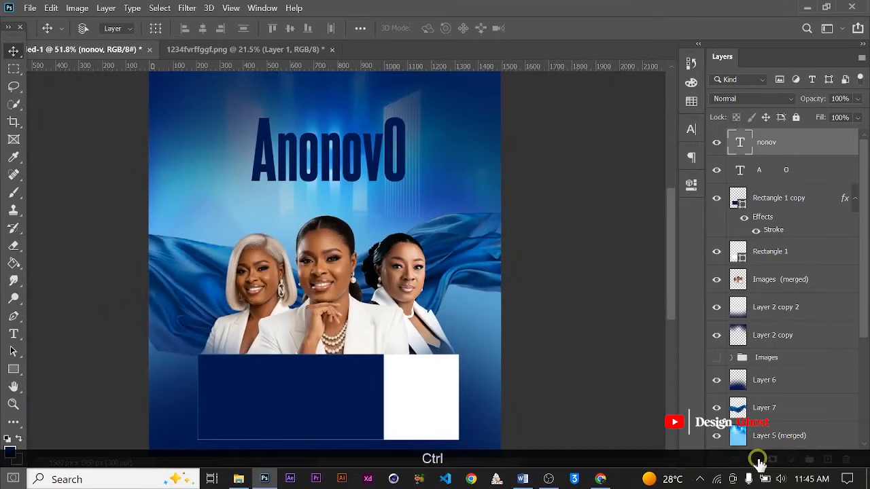
ctrl+click(783, 171)
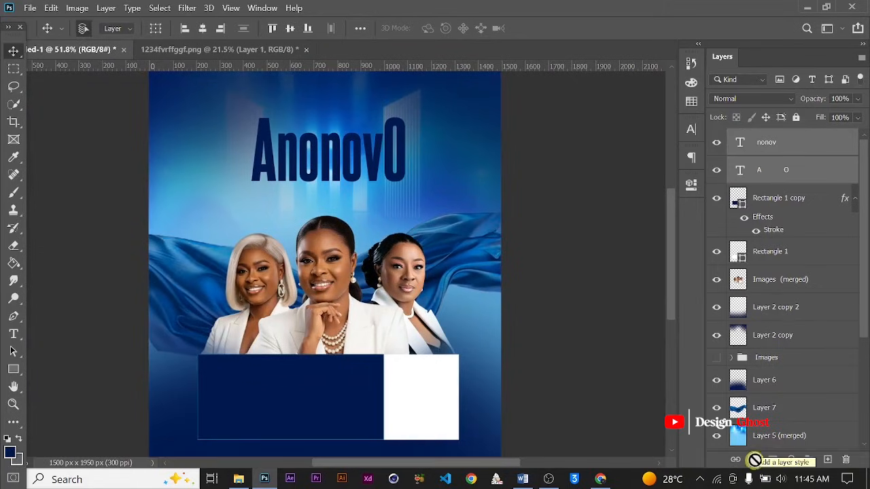
click(809, 144)
key(ctrl+g)
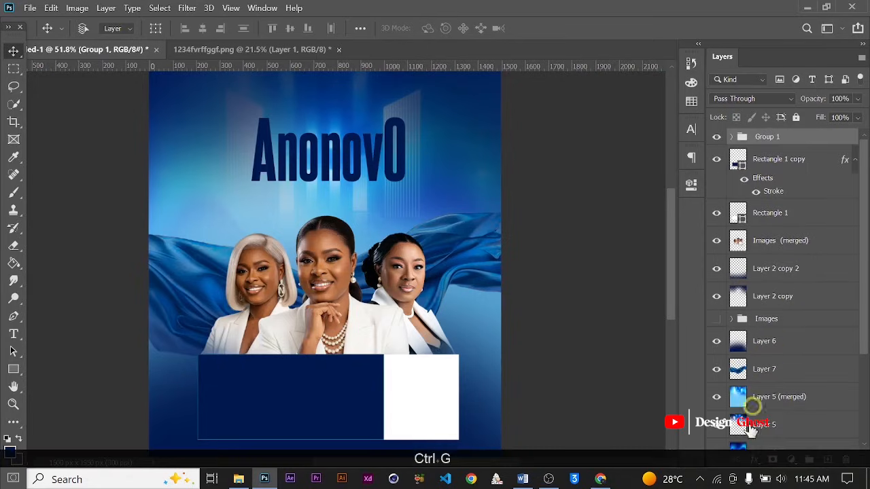
Add a white (ffffff) Color Overlay to the title lettering group
click(752, 459)
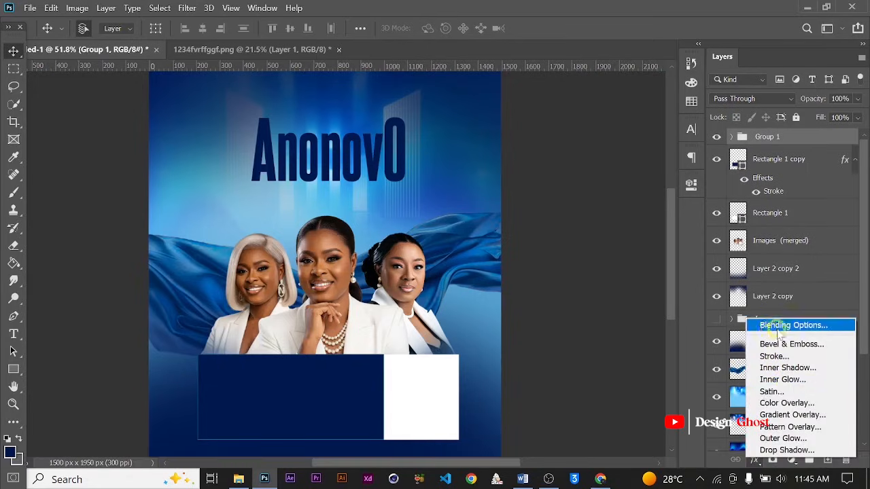
click(785, 402)
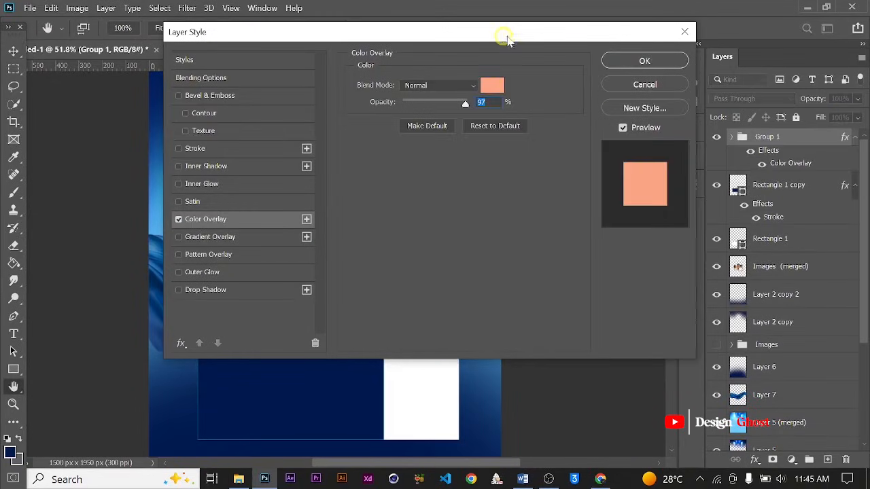
drag(508, 40, 819, 68)
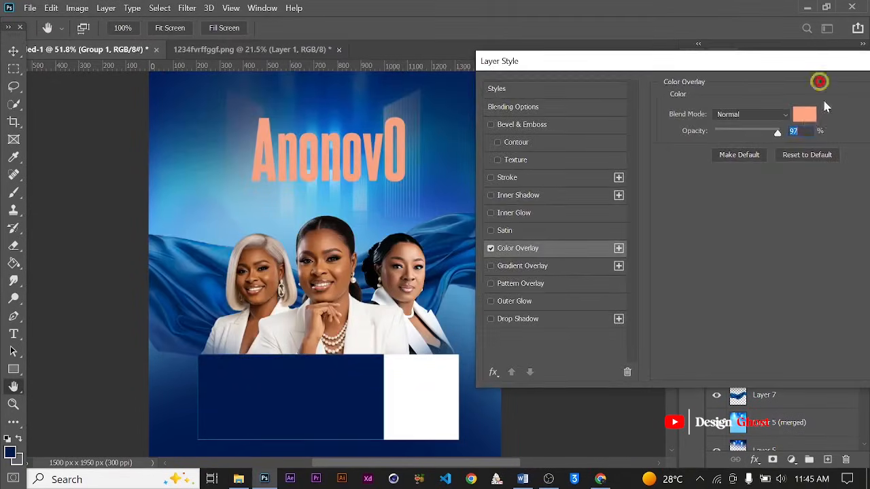
click(806, 117)
text(ffffff)
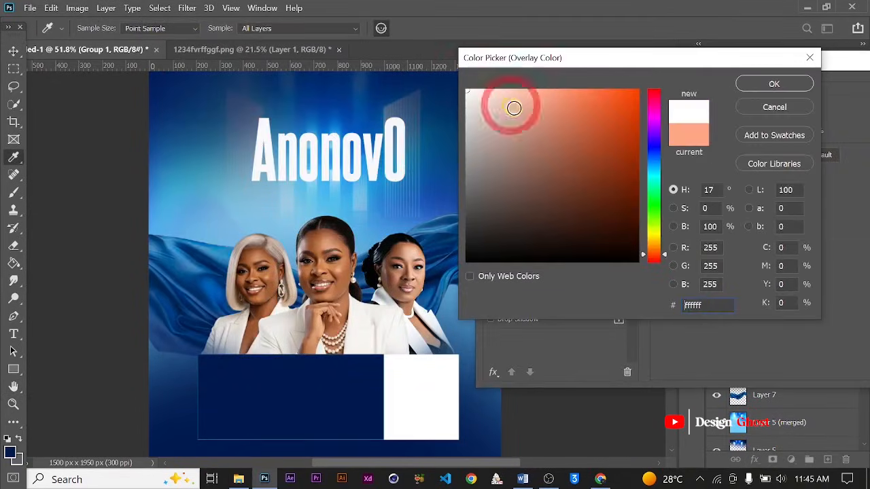
drag(759, 62, 680, 129)
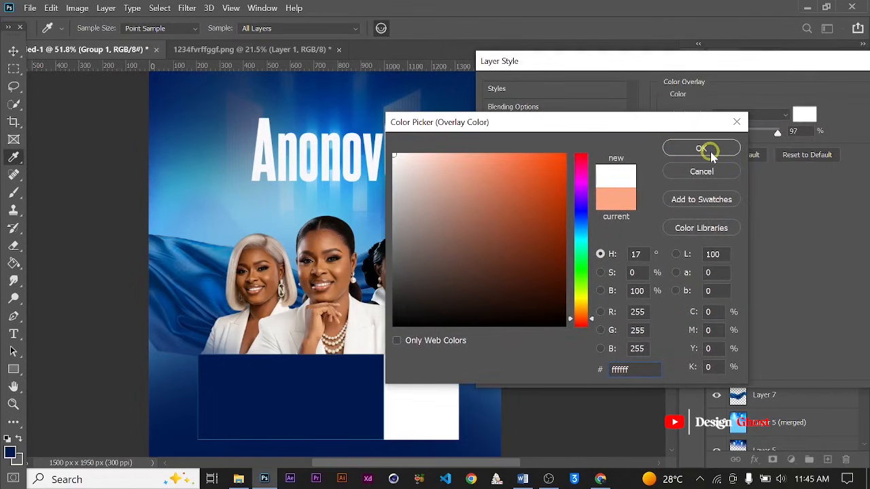
click(701, 149)
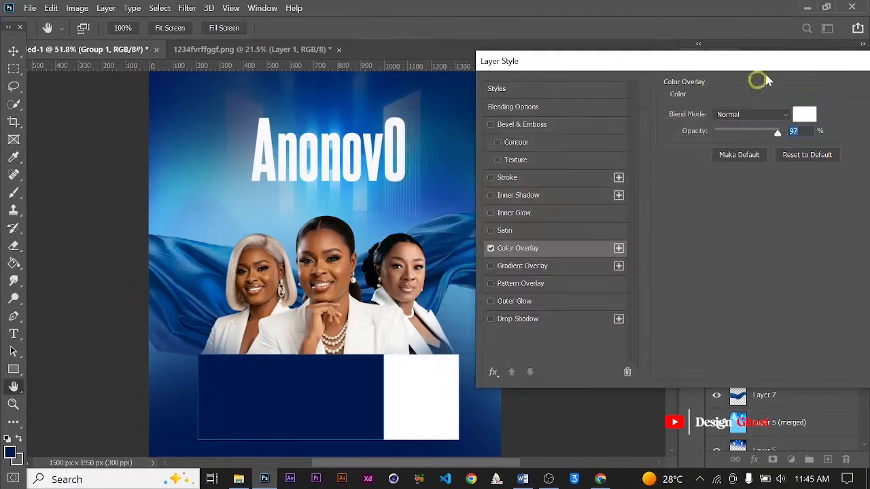
drag(758, 65, 741, 61)
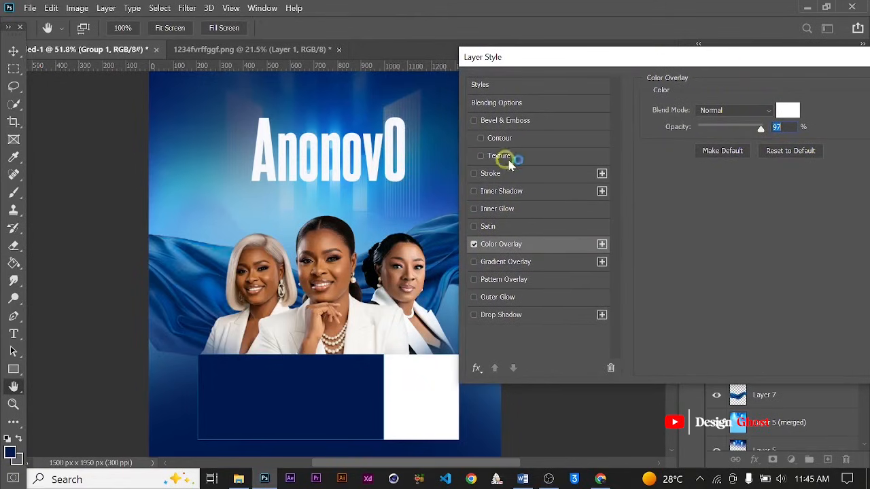
Add a 5 px inside Stroke to the title lettering group and apply the layer style
click(509, 173)
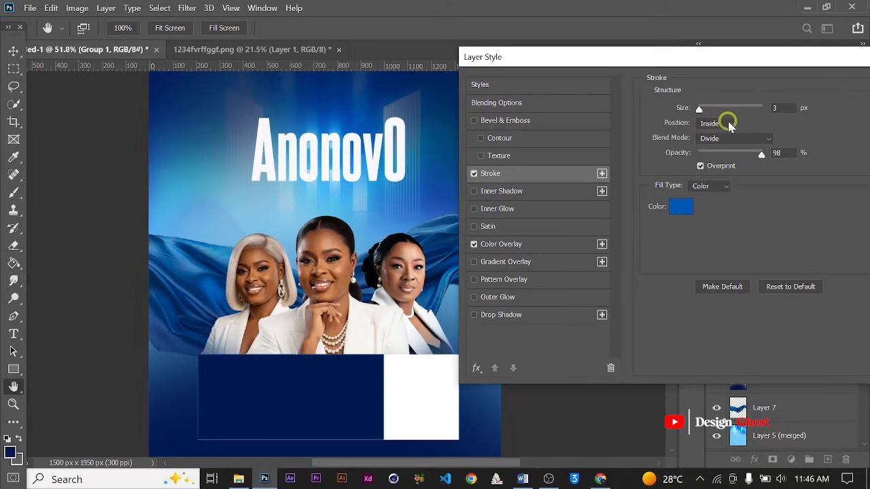
drag(703, 112, 760, 115)
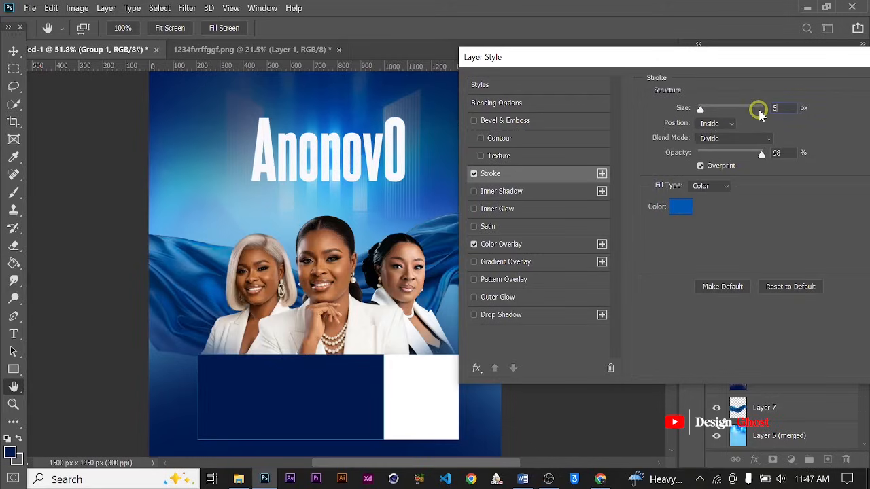
drag(706, 61, 664, 59)
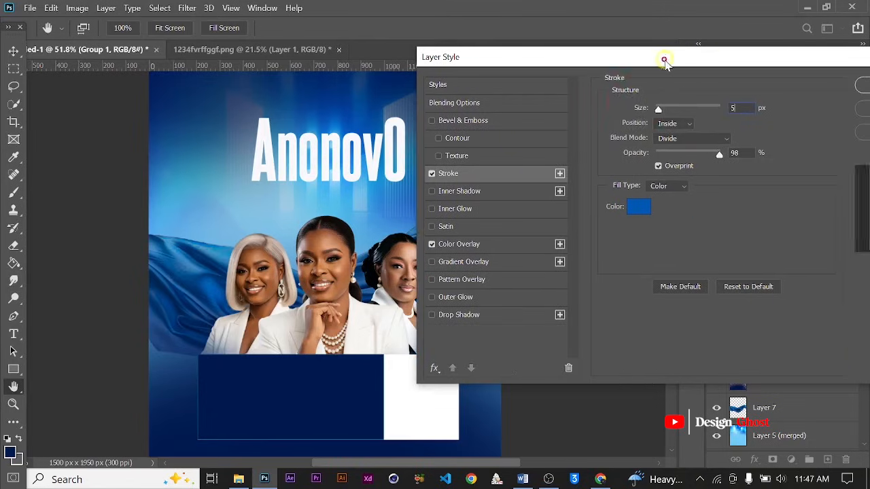
drag(726, 62, 715, 61)
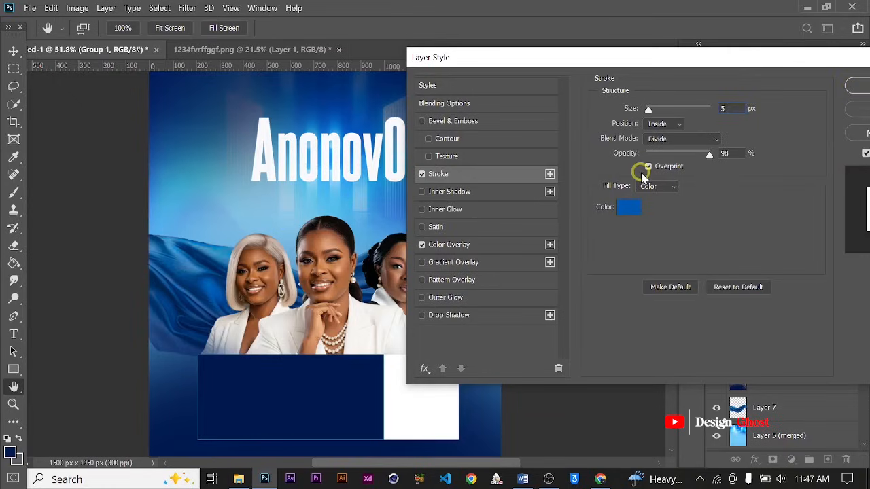
click(858, 88)
Reopen the lettering group's Stroke settings and set the stroke's blend mode to Normal
scroll(287, 137, up, 5)
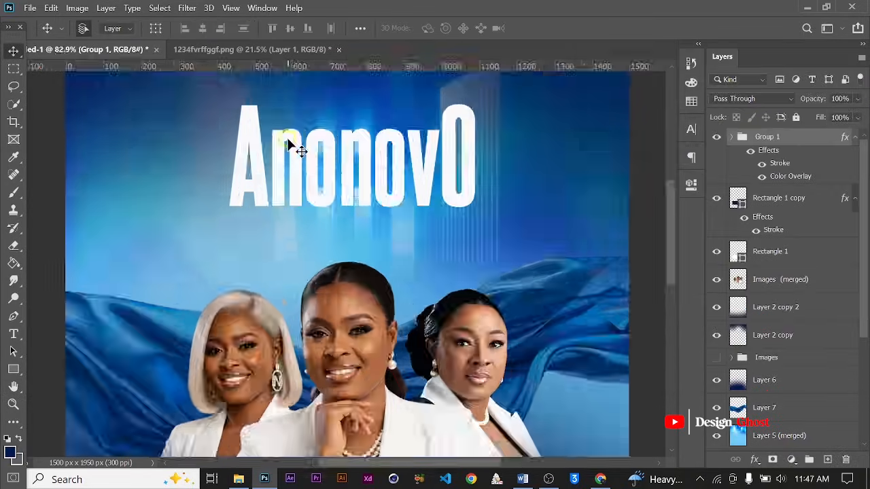
scroll(466, 163, up, 1)
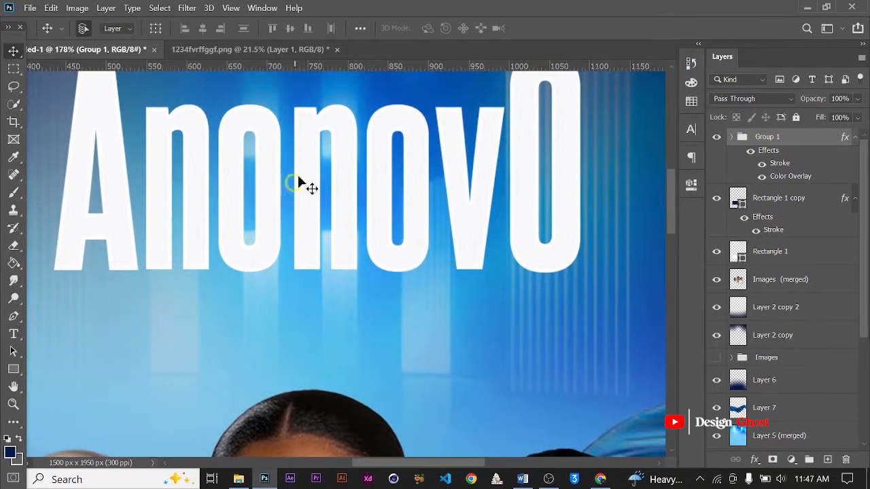
scroll(332, 132, up, 2)
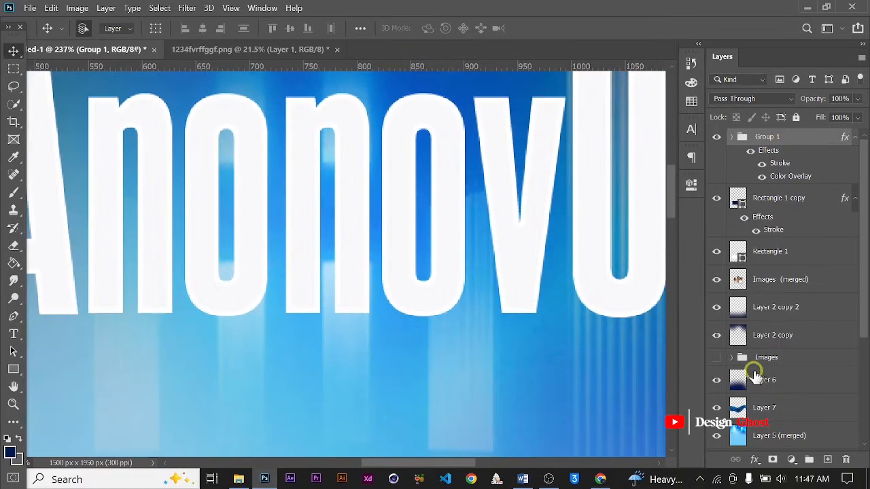
click(754, 459)
click(796, 360)
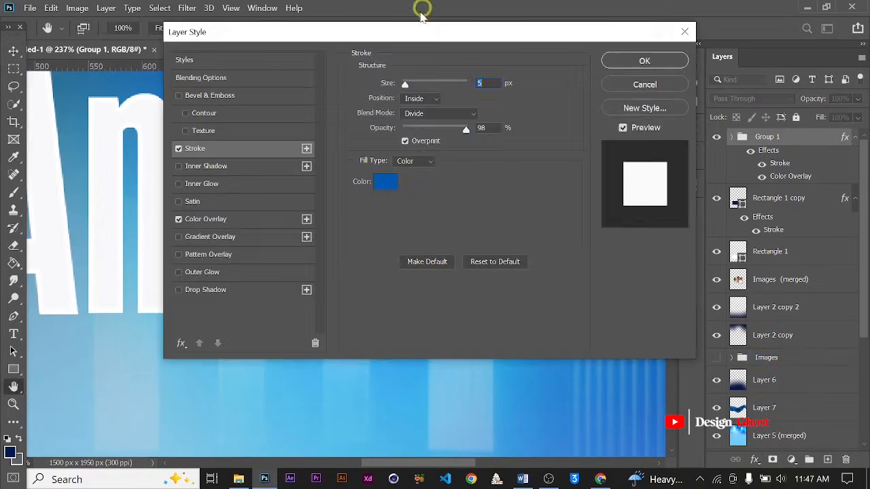
drag(432, 41, 671, 85)
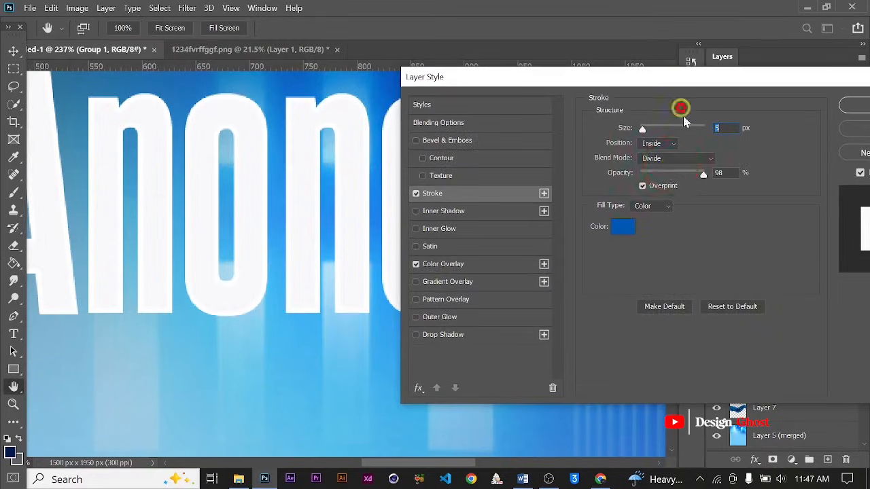
click(673, 161)
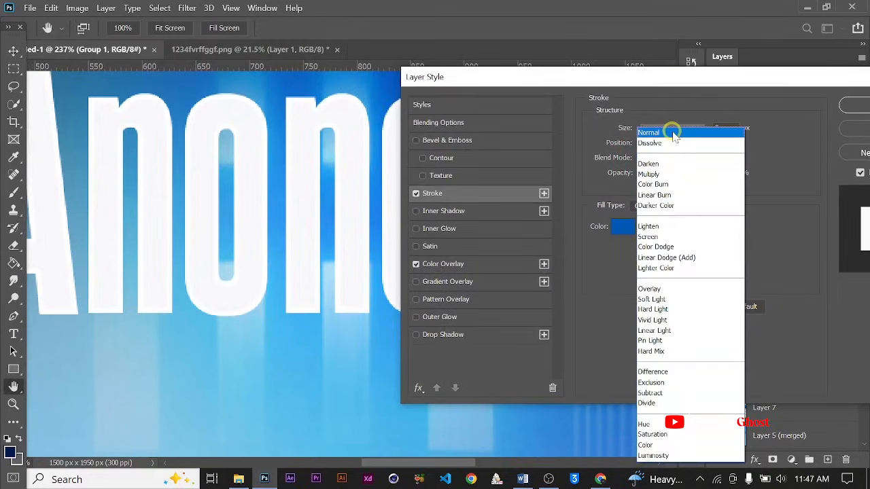
click(673, 132)
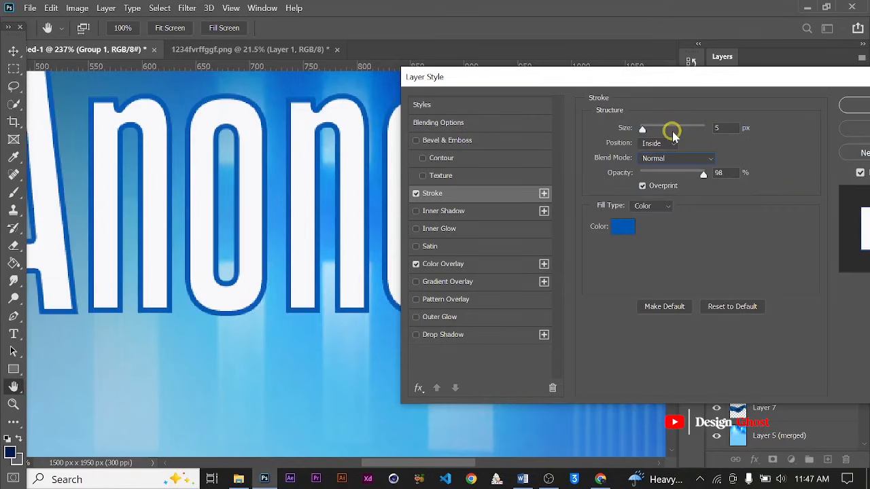
Try out the stroke's blend modes on the title lettering group, from Luminosity back through Dissolve
drag(686, 79, 758, 80)
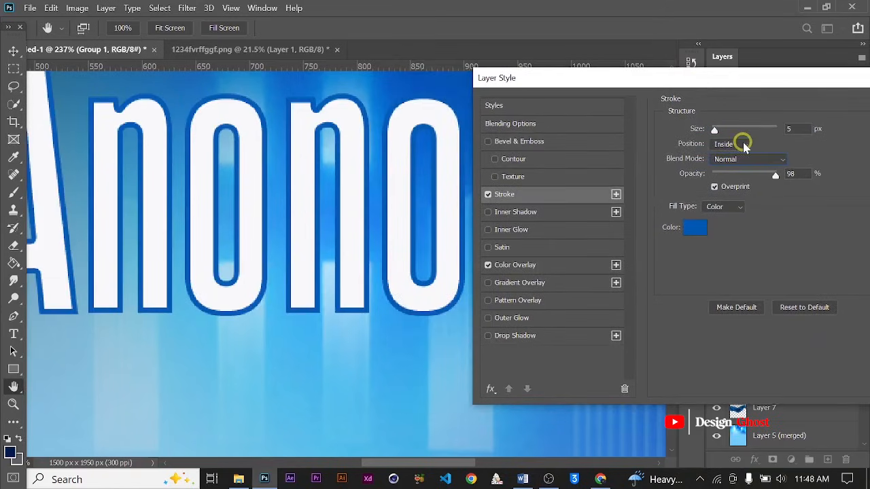
click(742, 144)
click(742, 146)
click(747, 160)
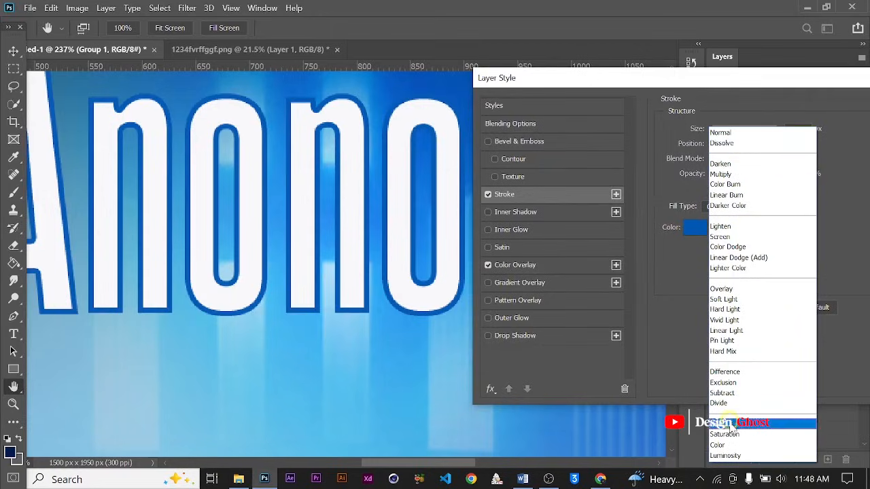
click(725, 455)
key(Up)
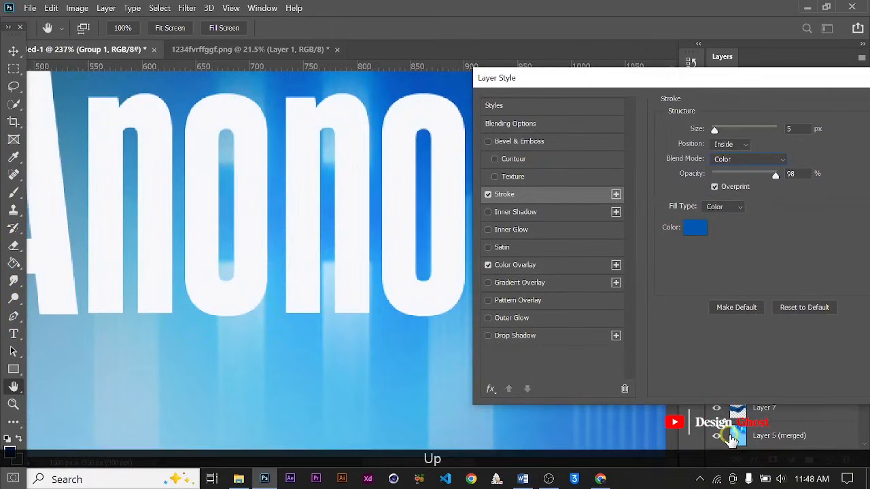
key(Up)
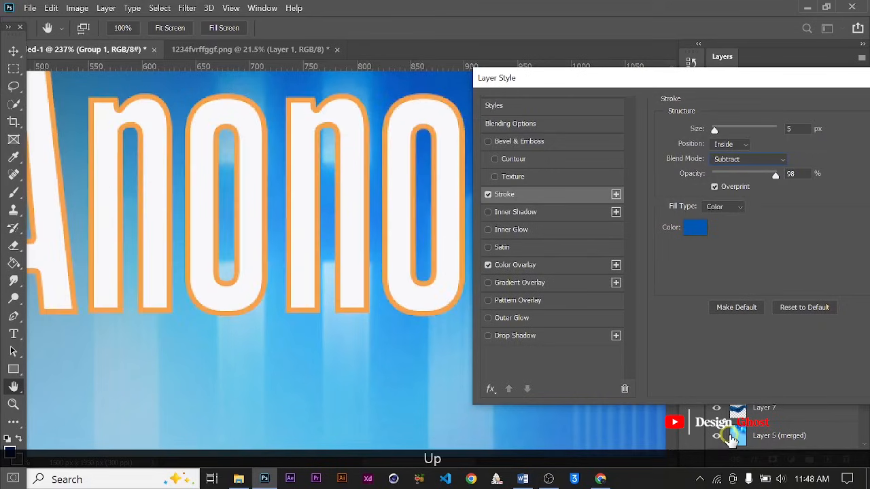
key(Up)
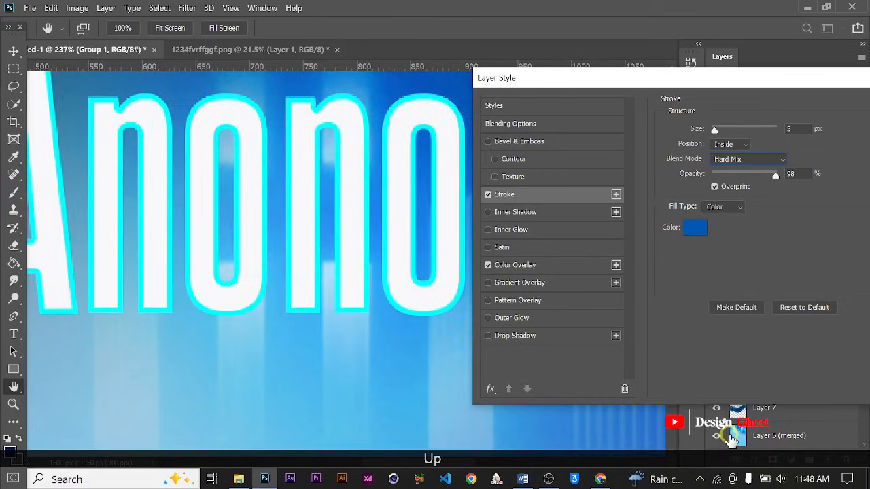
key(Up)
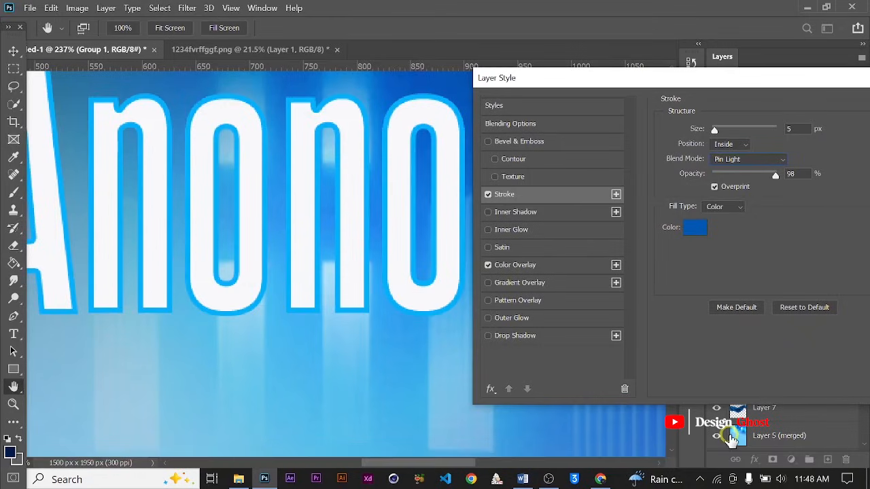
key(Up)
key(Up)
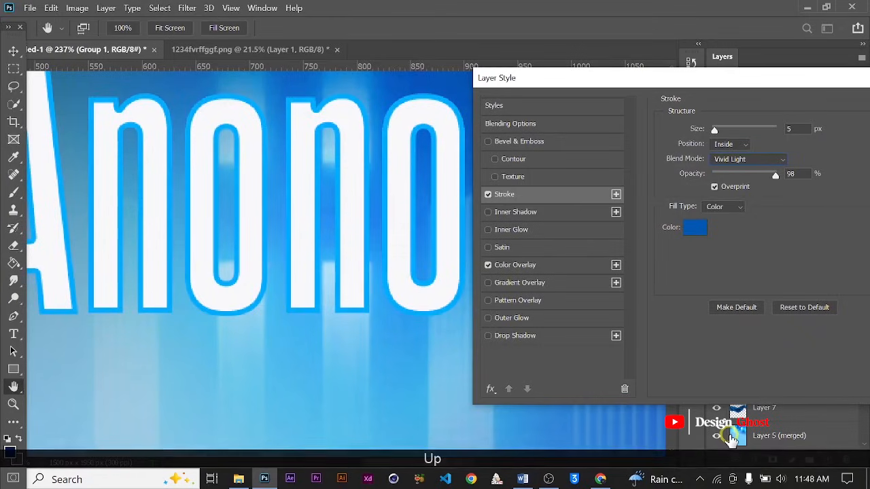
key(Up)
key(Down)
key(Up)
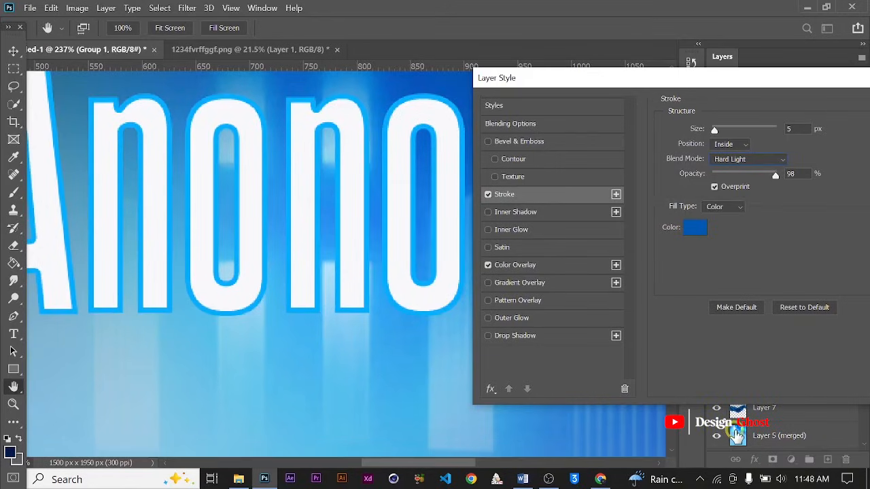
key(Up)
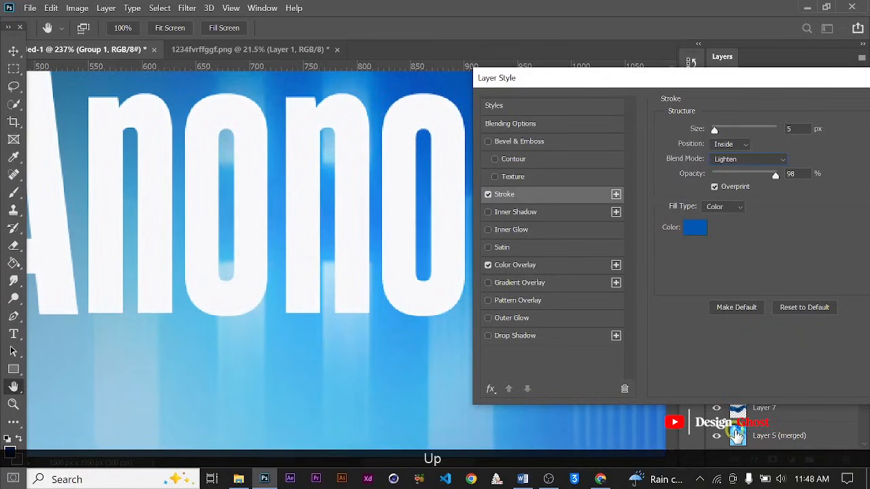
key(Up)
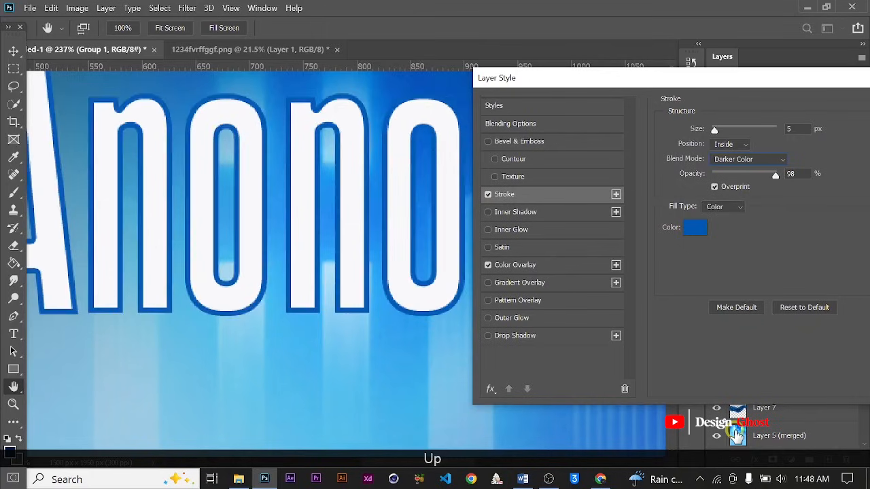
key(Up)
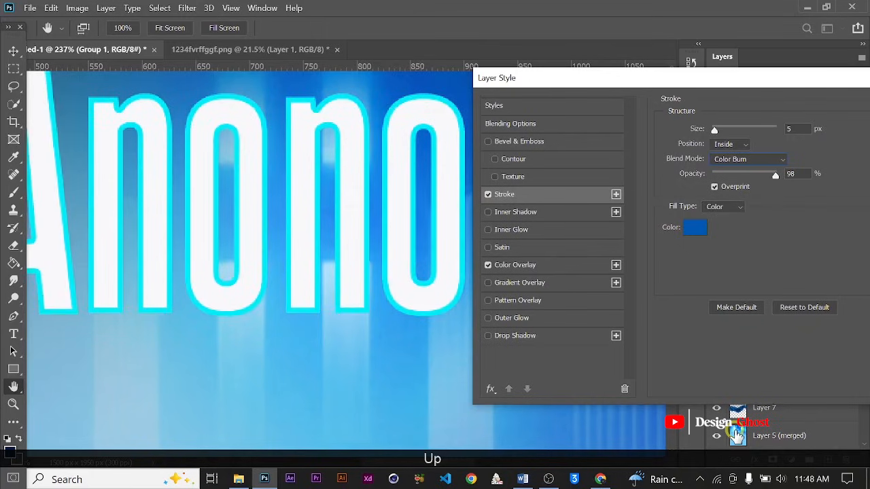
key(Up)
key(Up)
key(Up)
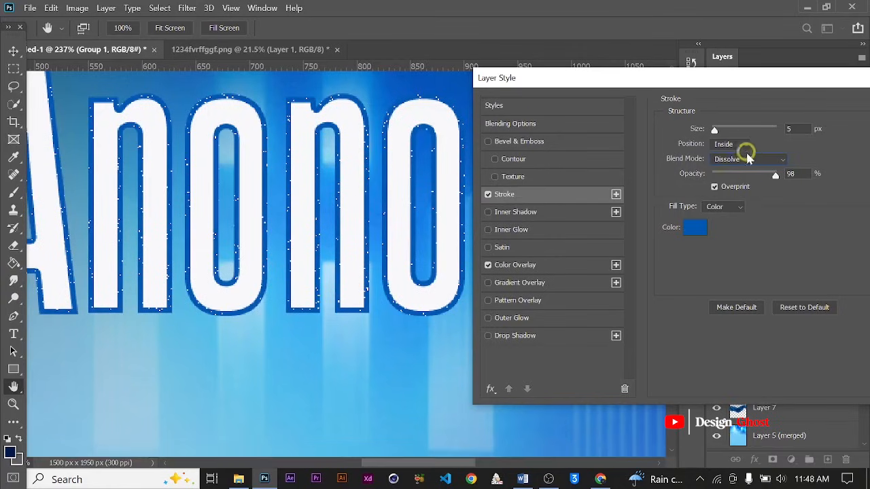
Set the title group's stroke to Hard Light blend mode with 17% opacity and apply the layer style
click(756, 161)
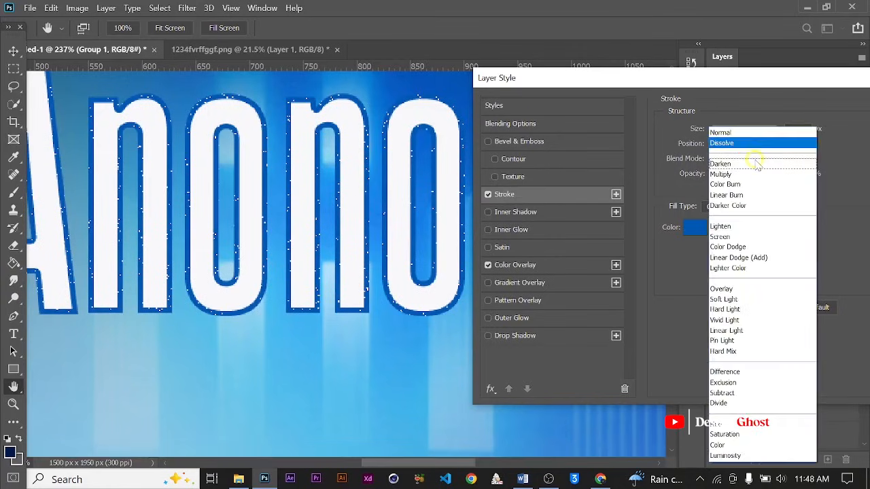
click(739, 309)
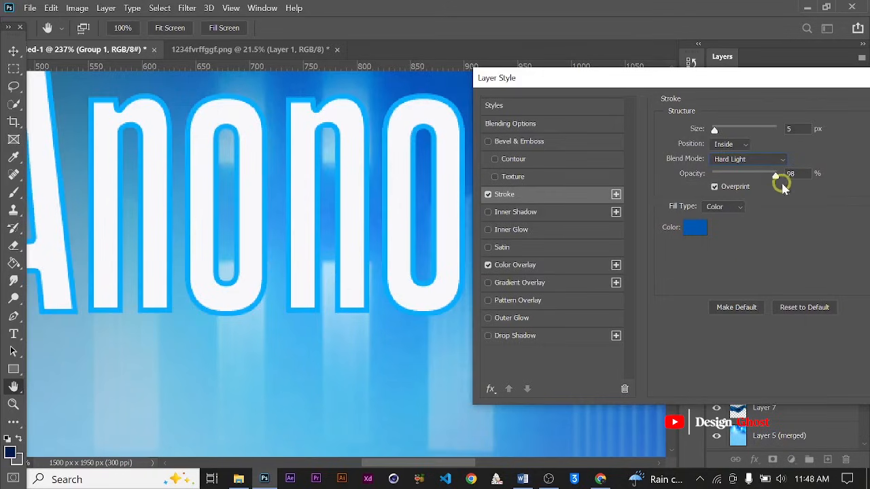
drag(775, 178, 728, 193)
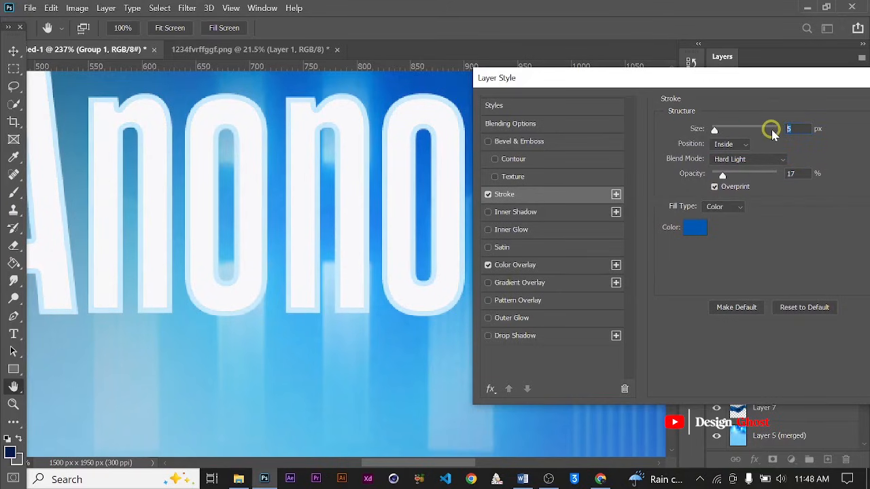
key(Return)
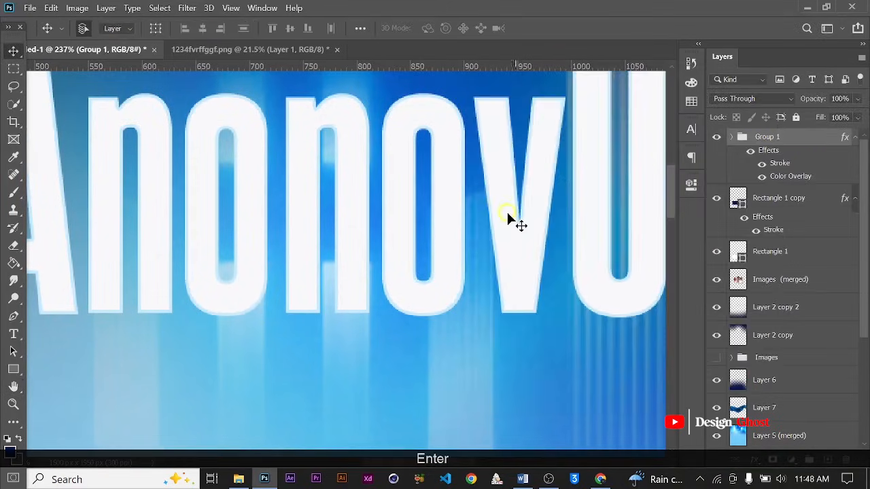
Examine the softened stroke on the title lettering up close and in the context of the whole flyer
key(ctrl+0)
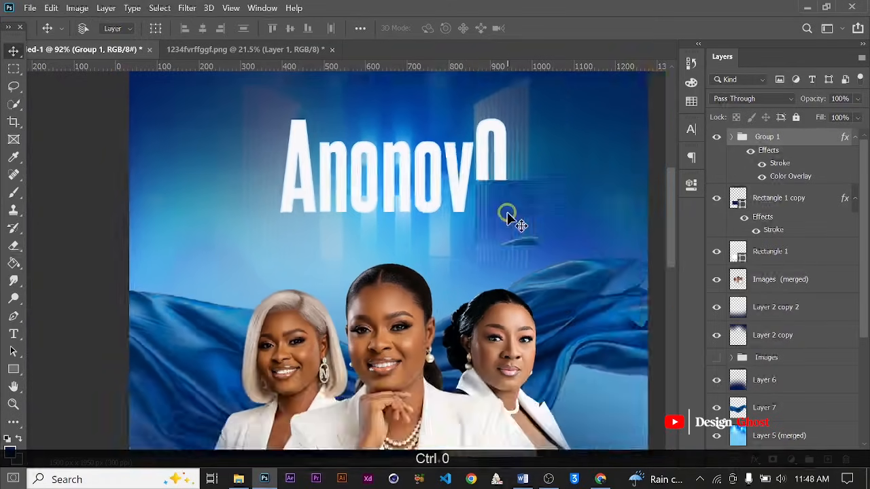
scroll(344, 129, up, 5)
key(space)
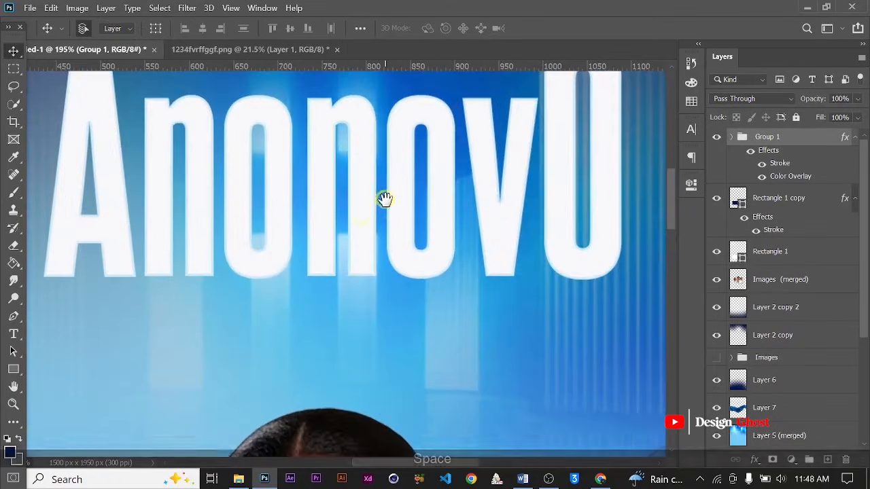
scroll(382, 258, down, 3)
key(ctrl+0)
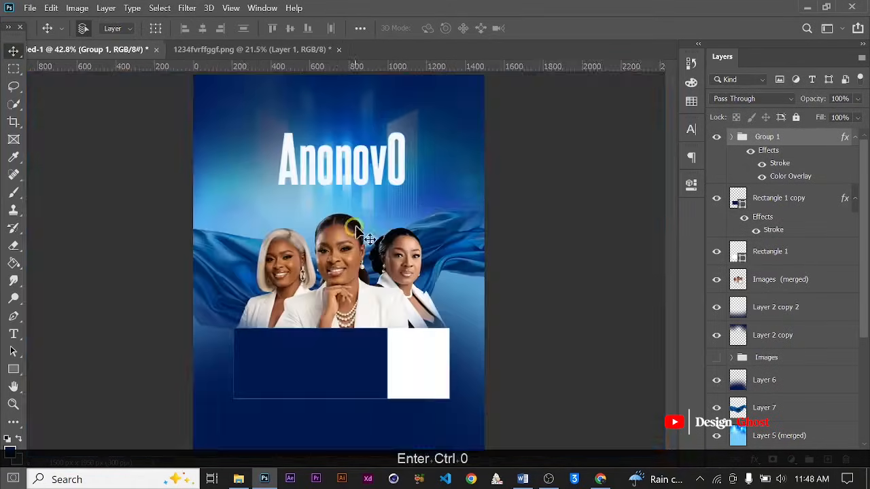
key(space)
scroll(355, 217, up, 6)
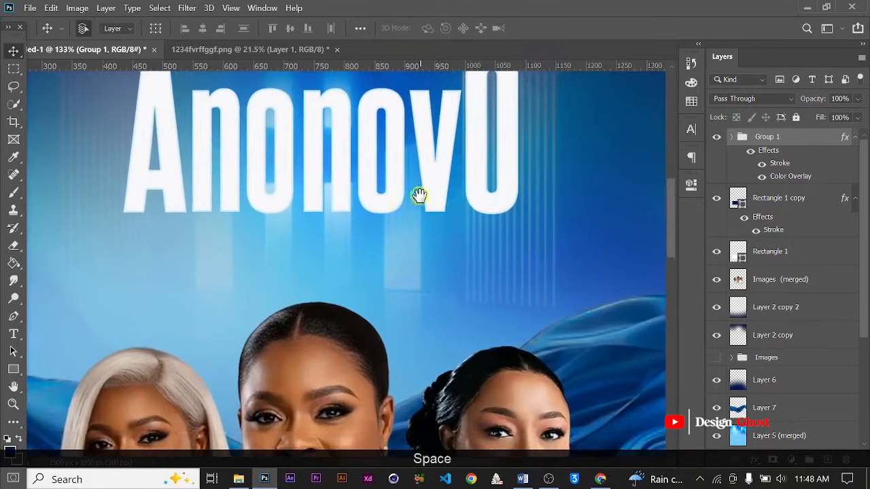
scroll(425, 225, down, 3)
scroll(394, 201, up, 3)
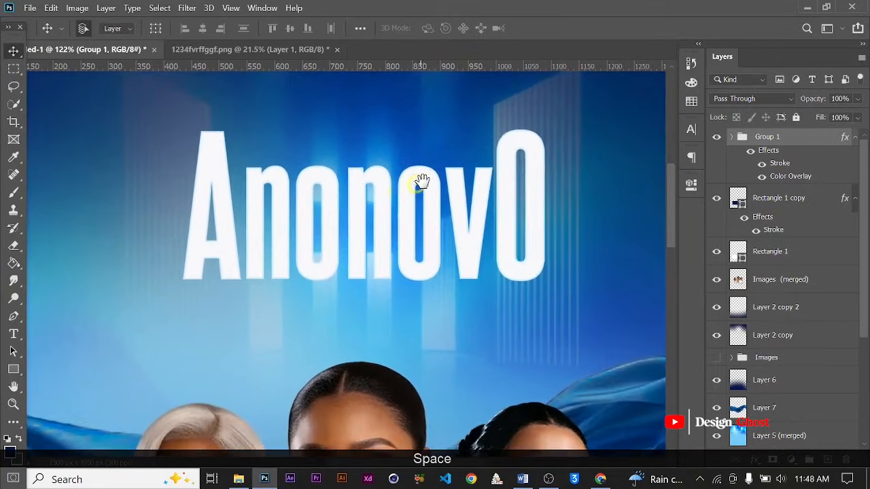
scroll(423, 197, down, 5)
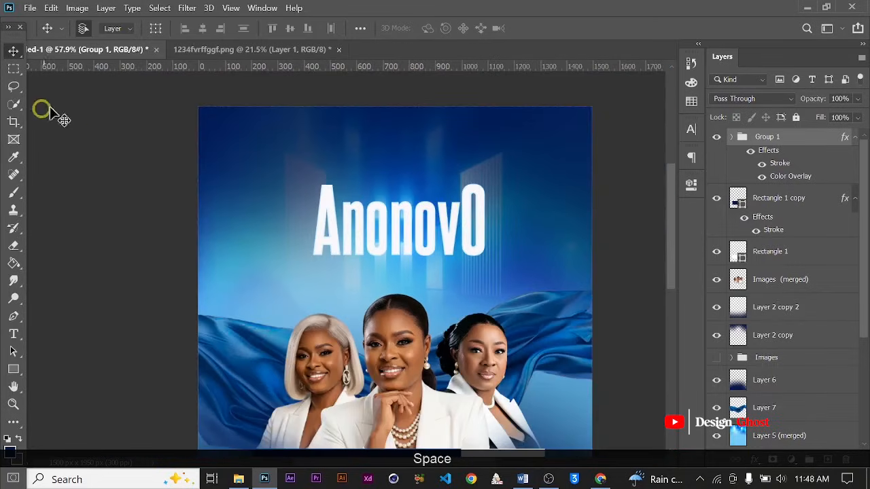
Add a separate text line reading "the Women" above the title lettering
click(14, 333)
scroll(387, 195, up, 2)
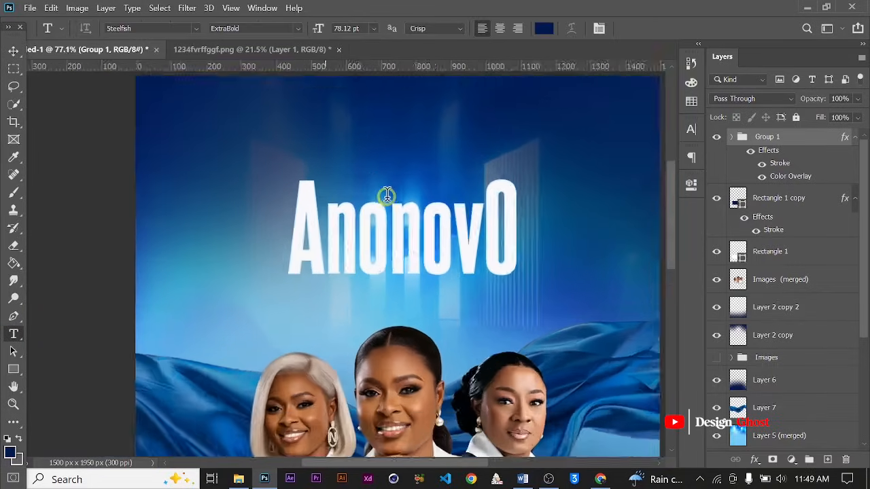
scroll(387, 195, up, 2)
click(371, 196)
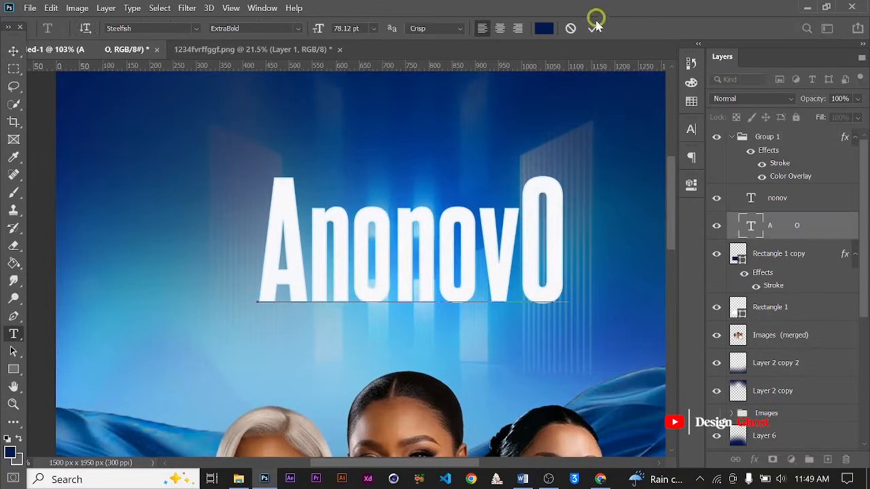
click(596, 28)
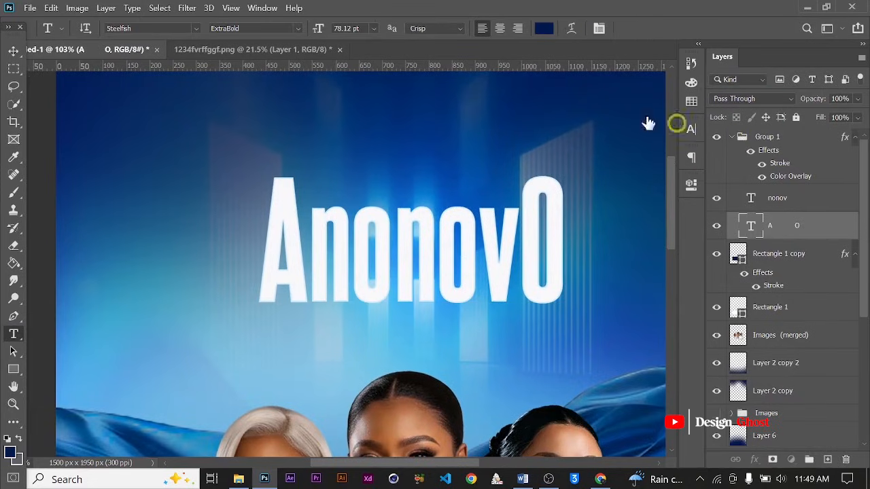
click(371, 102)
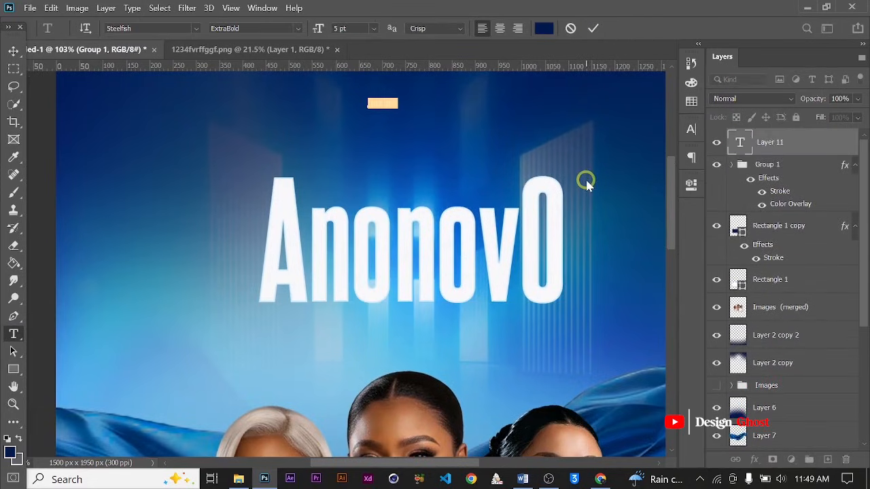
key(Caps_Lock)
text(THE )
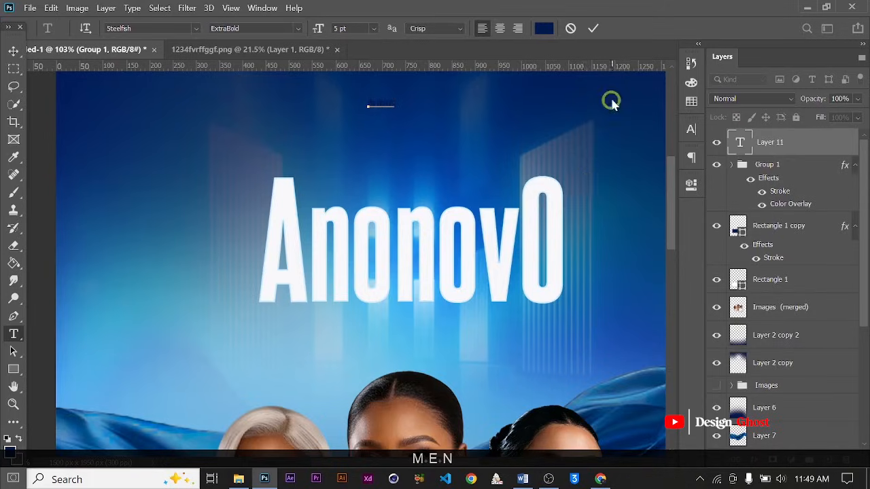
text(Women)
click(593, 28)
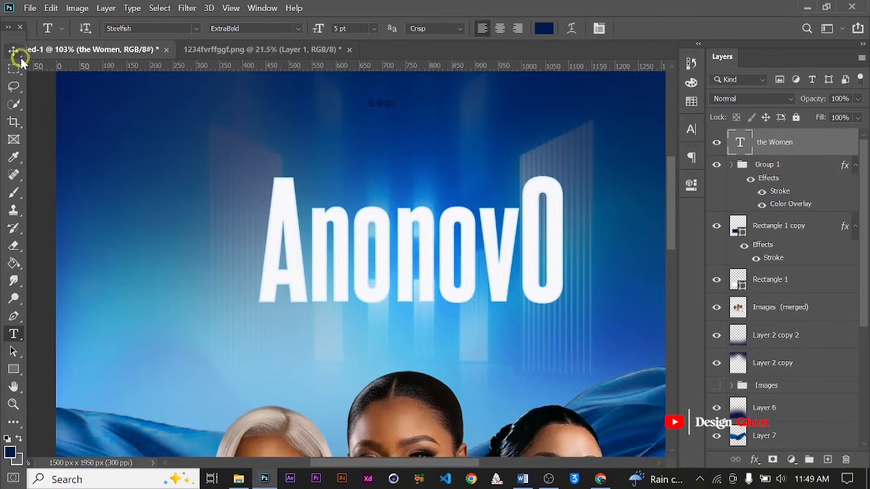
Scale the "the Women" text to about 396% and place it centred just above the title's lowercase letters
click(14, 51)
key(ctrl+t)
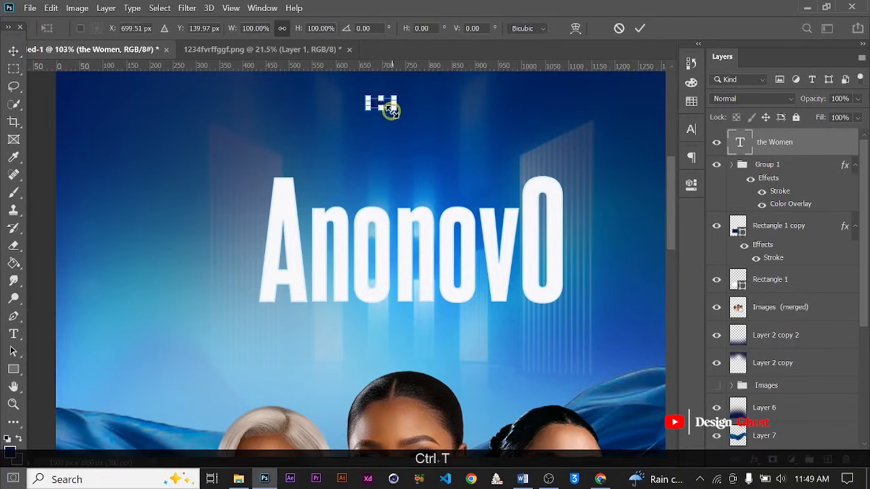
drag(392, 110, 436, 178)
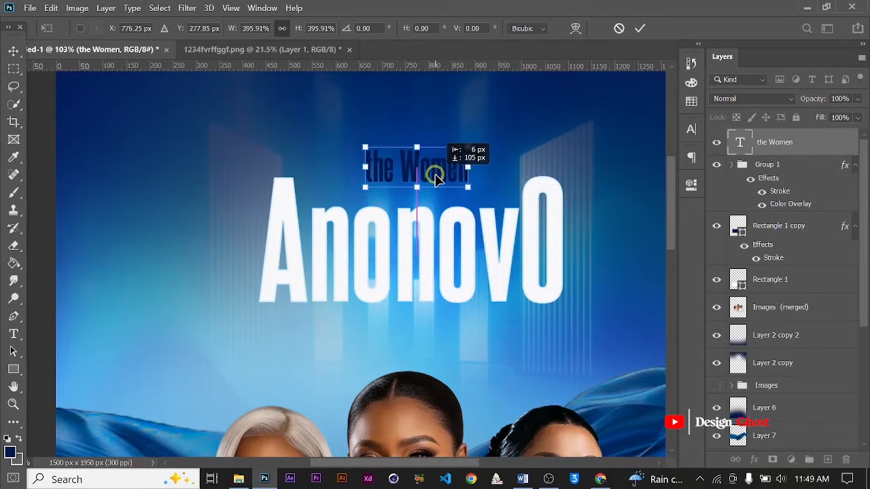
click(640, 27)
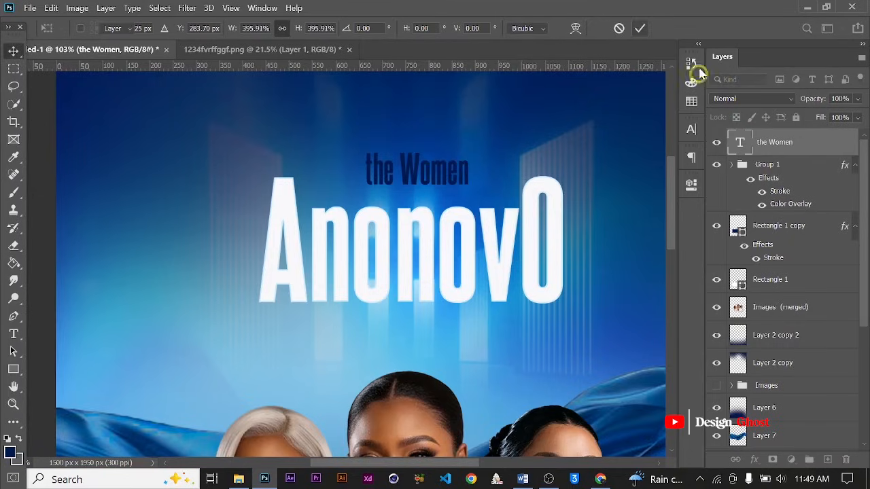
Change the colour of the "the Women" text to white
click(694, 139)
click(660, 211)
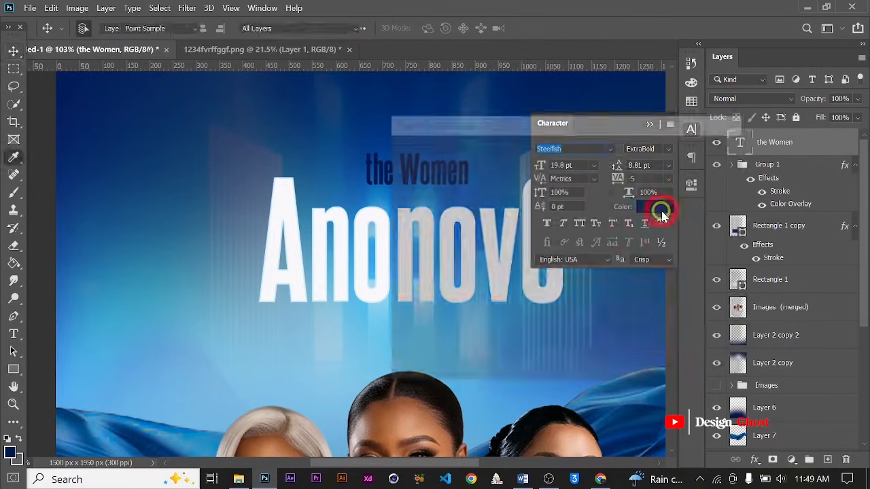
drag(472, 188, 394, 148)
click(694, 150)
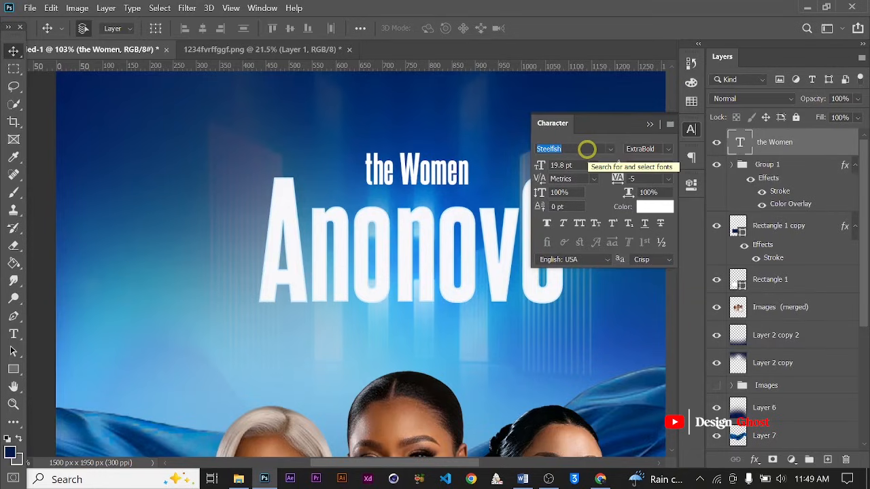
Set the "the Women" text in Lufga Regular and switch it to all caps
text(lu)
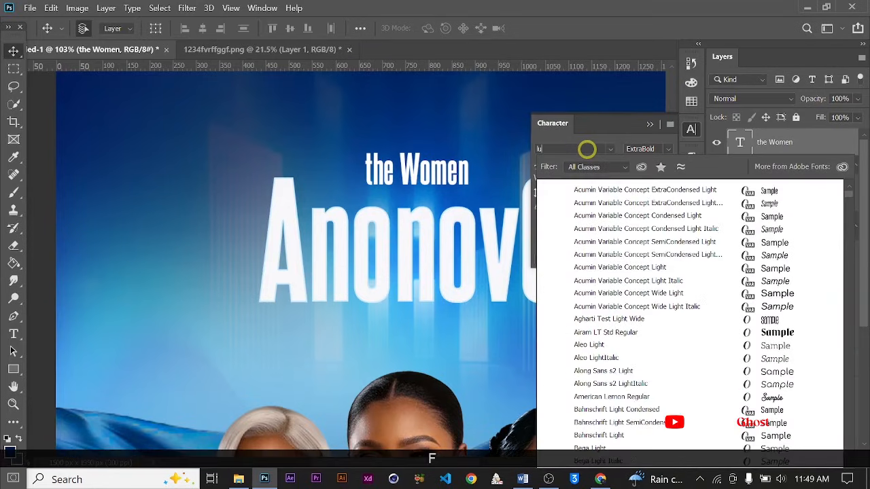
text(fga)
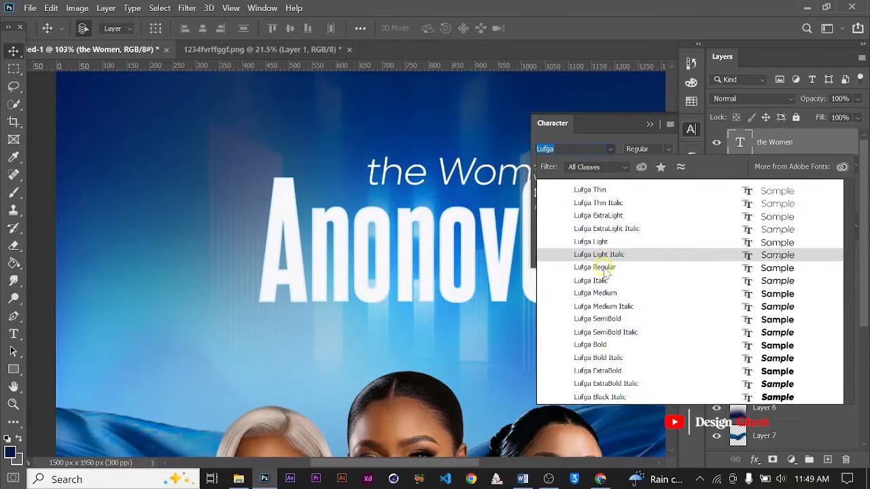
click(603, 267)
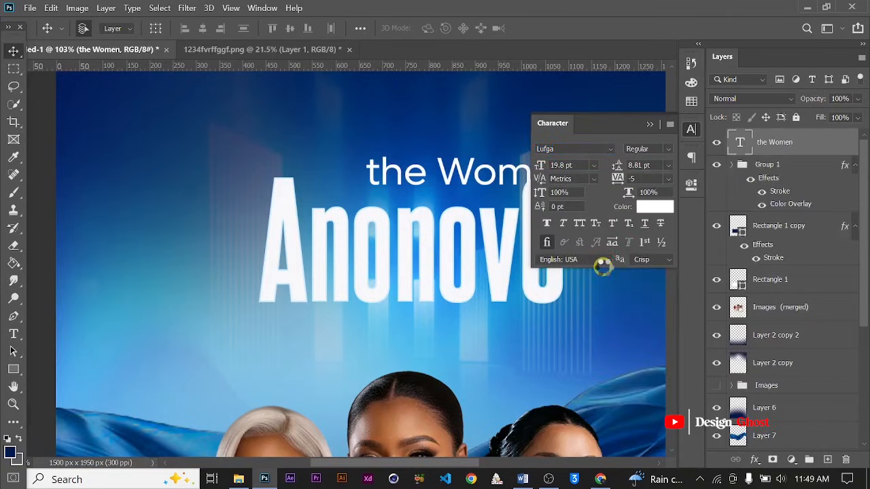
click(579, 224)
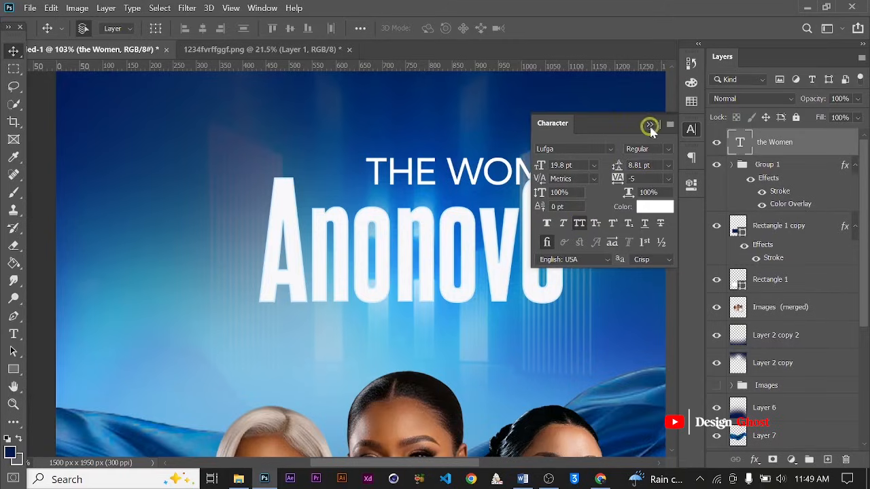
click(649, 127)
Scale the "THE WOMEN" text to about 62% and place it centrally above the title's lowercase letters
key(ctrl+t)
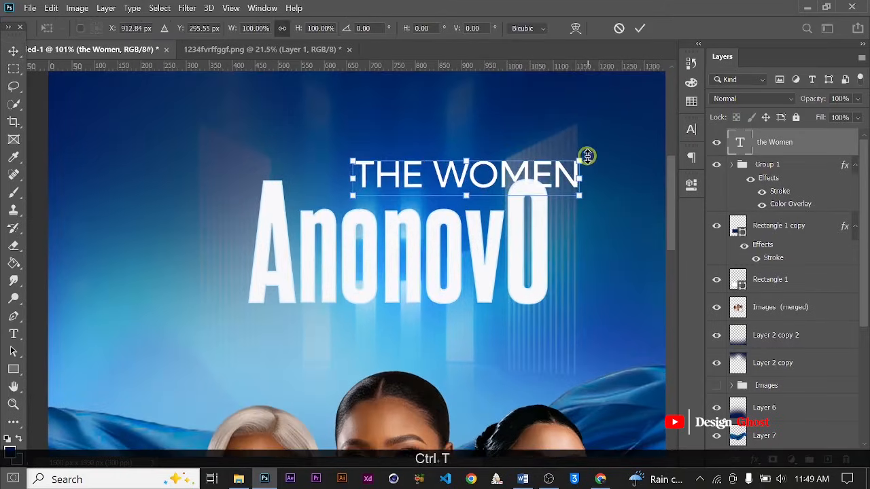
drag(587, 156, 429, 191)
scroll(476, 180, up, 3)
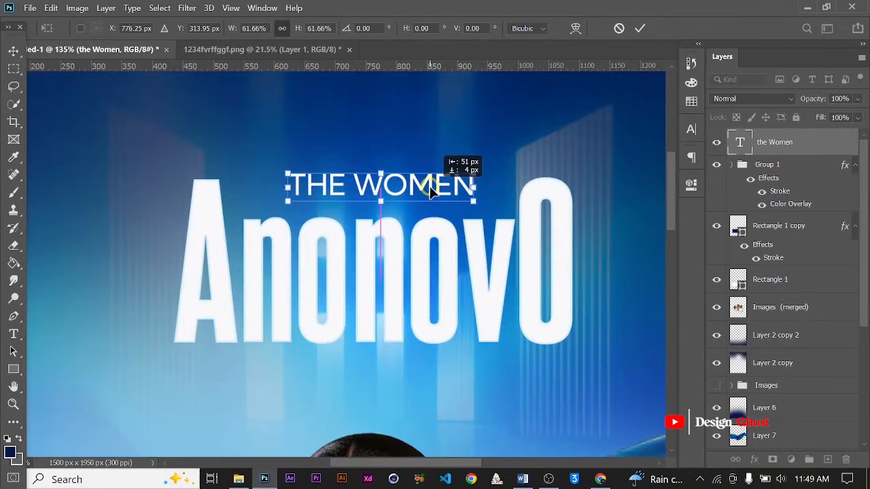
key(Return)
Nudge the "THE WOMEN" text slightly down and left to fine-tune its position above the title
key(Down)
key(Down)
key(Down)
key(Down)
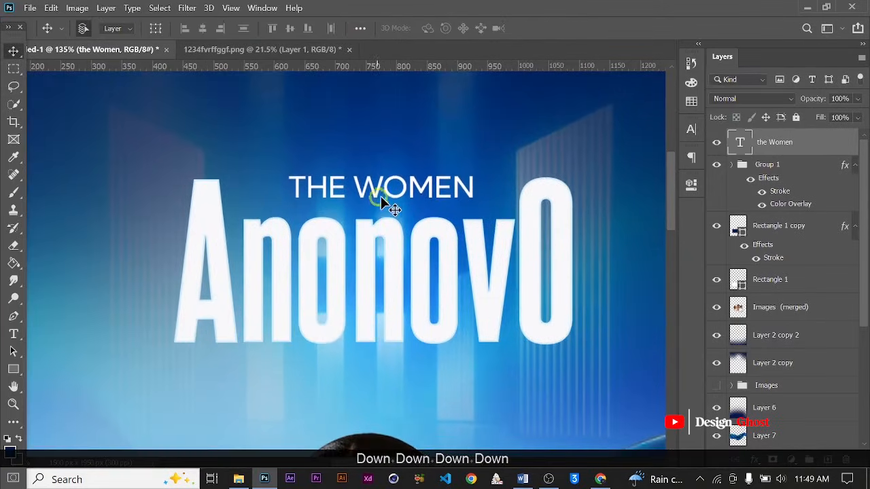
key(Left)
key(Left)
key(Left)
key(Down)
key(Return)
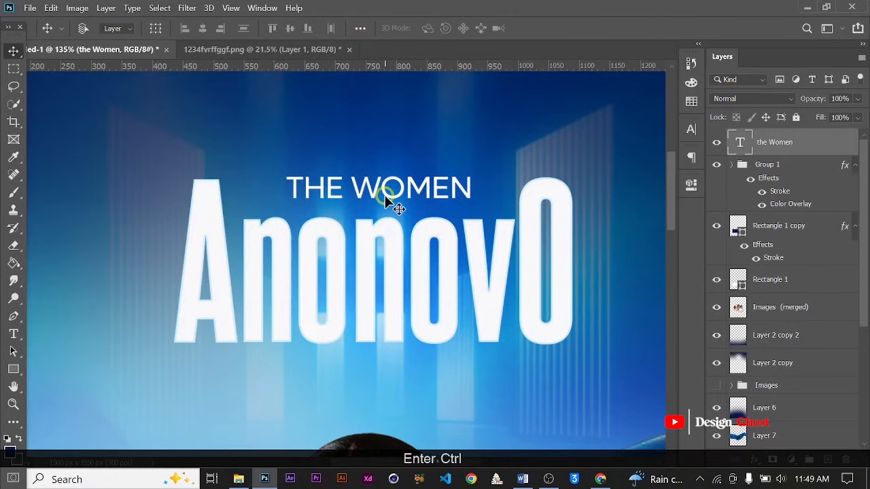
key(ctrl+0)
scroll(367, 178, up, 10)
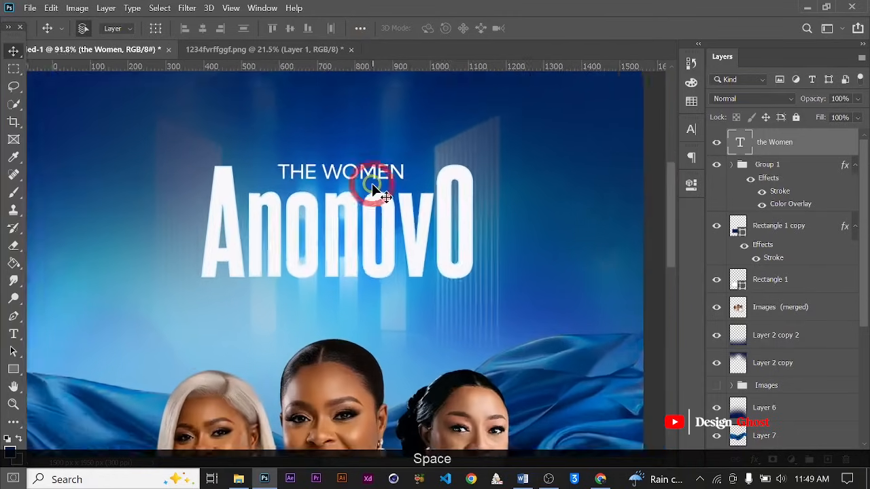
Draw a thin horizontal rectangle about 433 by 3 px across the "THE WOMEN" text and fill it with white
click(14, 371)
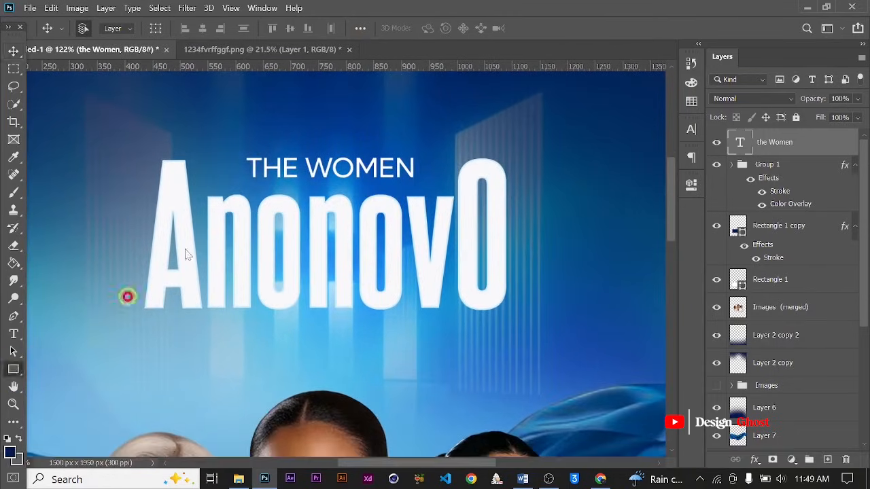
scroll(205, 161, up, 3)
drag(187, 166, 504, 166)
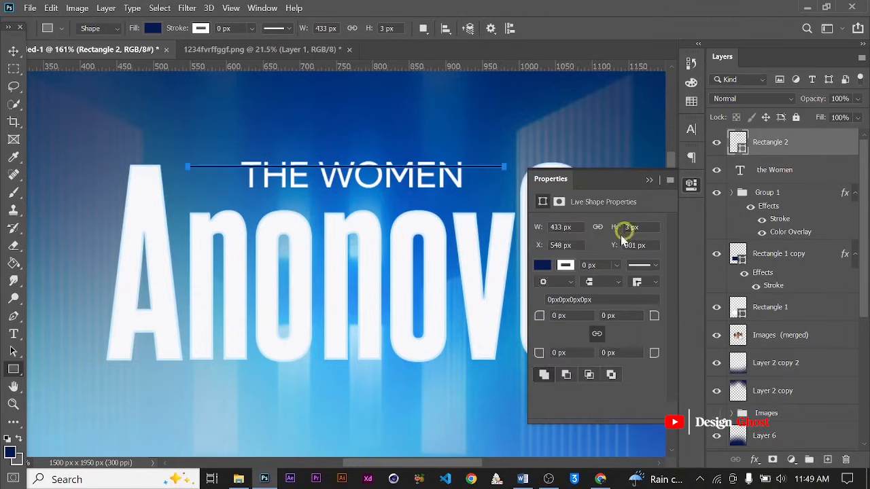
click(541, 264)
click(543, 306)
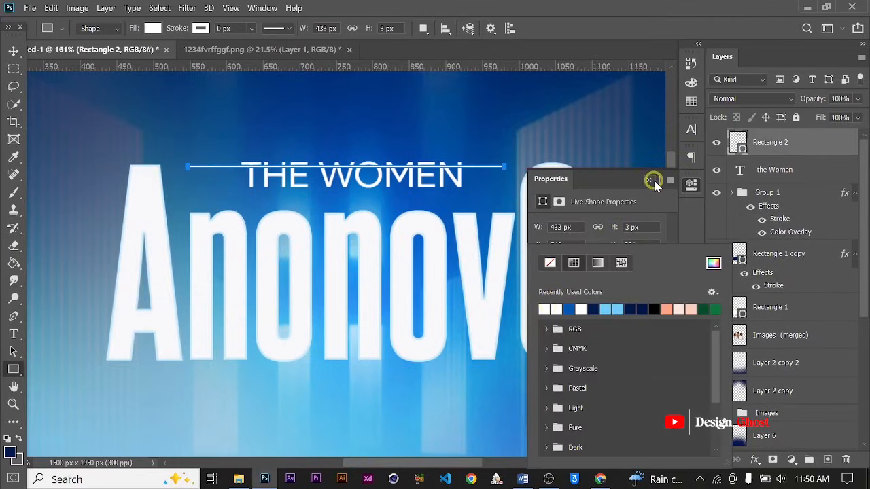
click(649, 180)
Nudge the white line down until it runs through the middle of the "THE WOMEN" text
click(14, 50)
scroll(423, 188, down, 5)
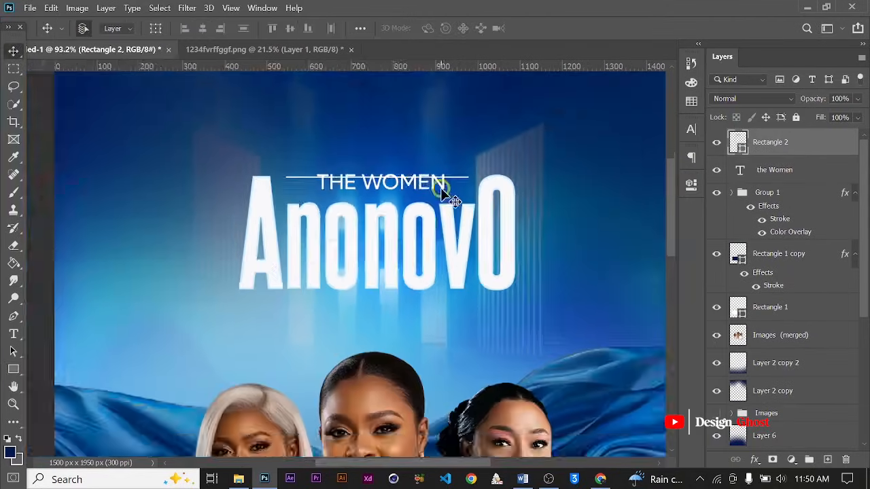
key(Down)
key(Down)
key(Down)
key(Down)
key(Down)
key(Down)
key(Down)
key(Down)
key(Down)
key(Down)
key(Down)
key(Down)
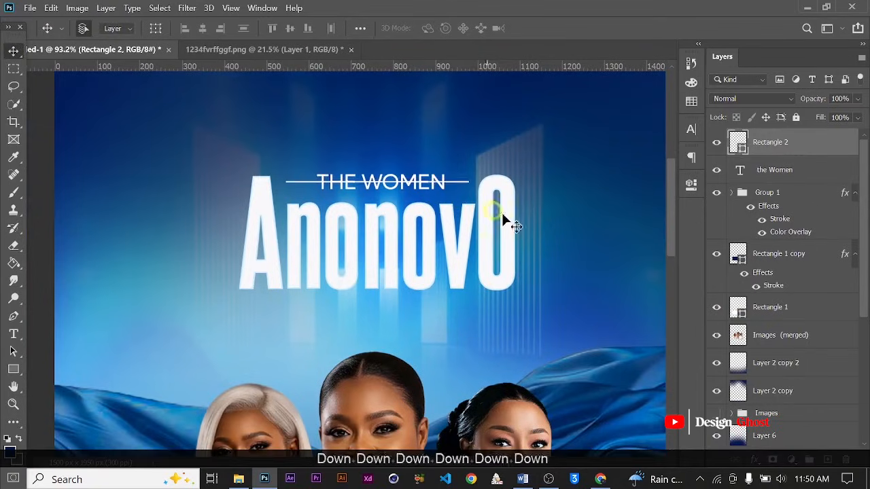
key(Down)
scroll(428, 202, up, 1)
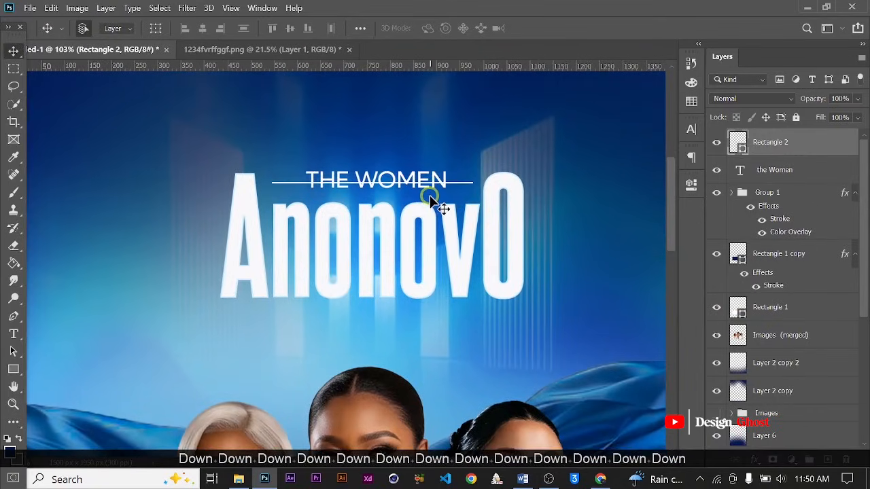
key(Up)
key(Up)
Select the "THE WOMEN" text layer and nudge it down to align its vertical centre with the white line
click(782, 177)
key(Down)
key(Down)
key(Down)
key(Down)
key(Down)
key(Down)
key(Down)
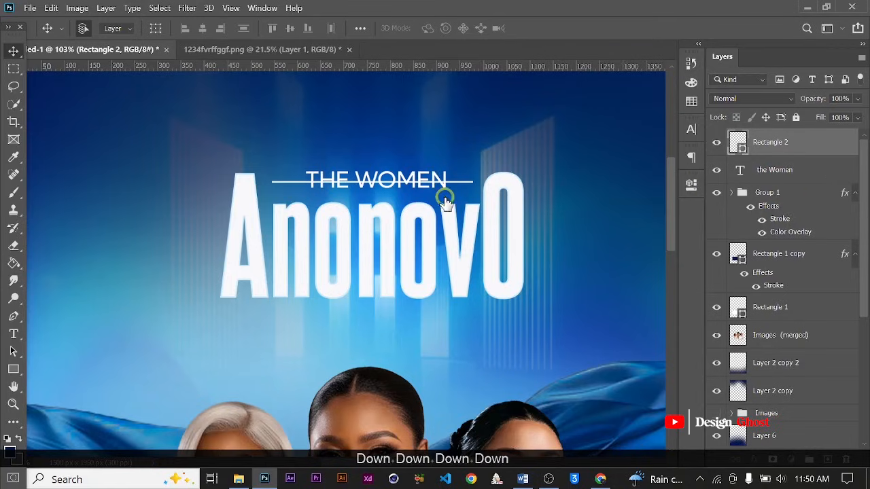
scroll(407, 191, up, 6)
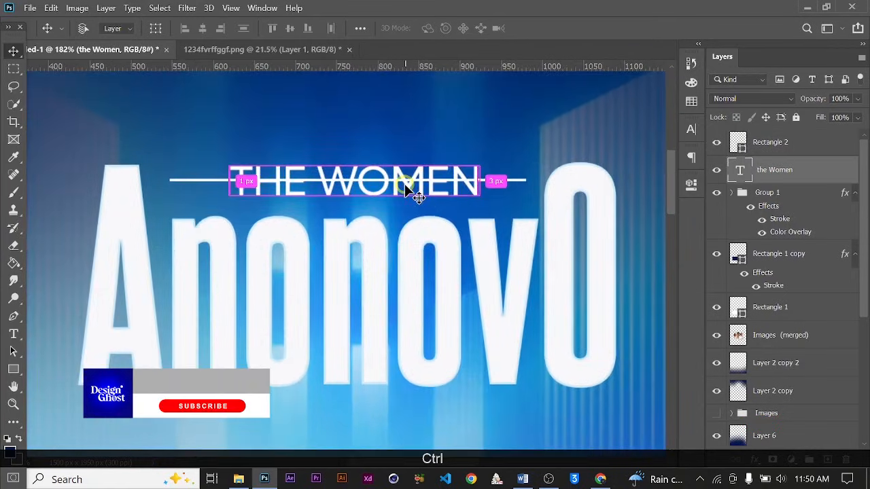
Scale the "THE WOMEN" text down slightly and nudge it right and down to centre it on the line
key(ctrl+t)
scroll(473, 195, up, 5)
drag(487, 224, 439, 200)
key(Return)
key(ctrl+0)
scroll(457, 205, down, 2)
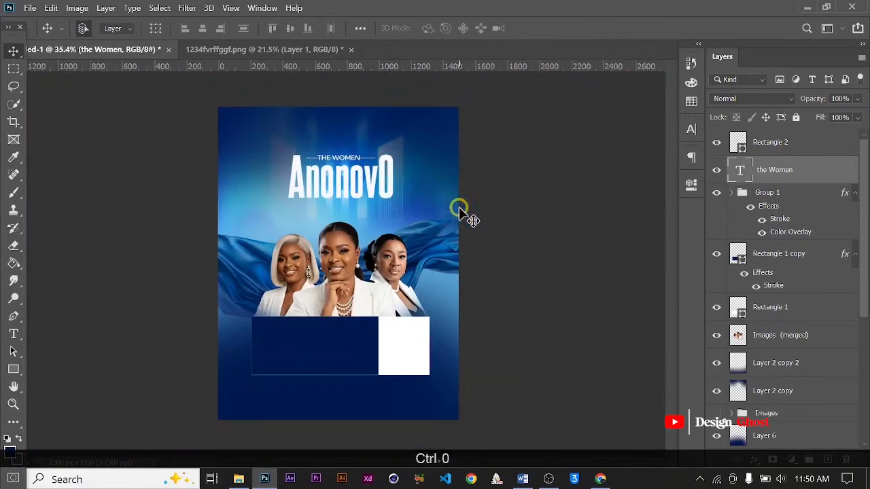
scroll(374, 170, up, 4)
key(Right)
key(Right)
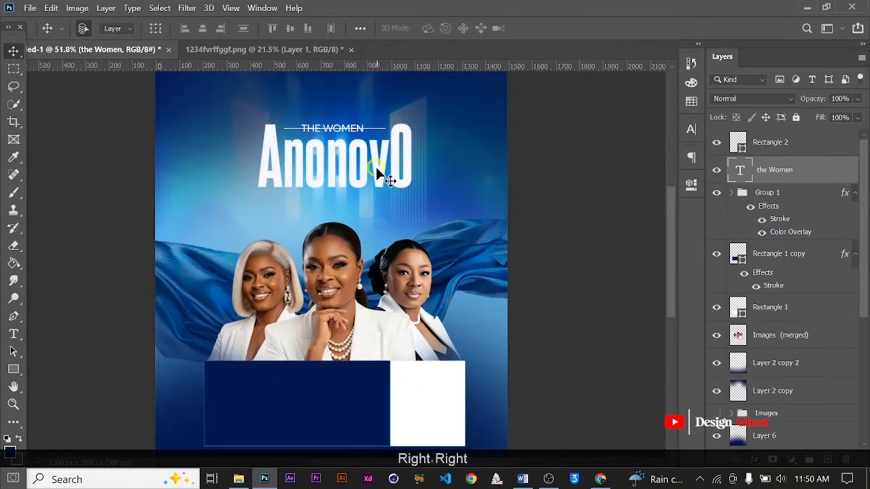
key(Down)
scroll(378, 170, up, 3)
scroll(336, 138, up, 6)
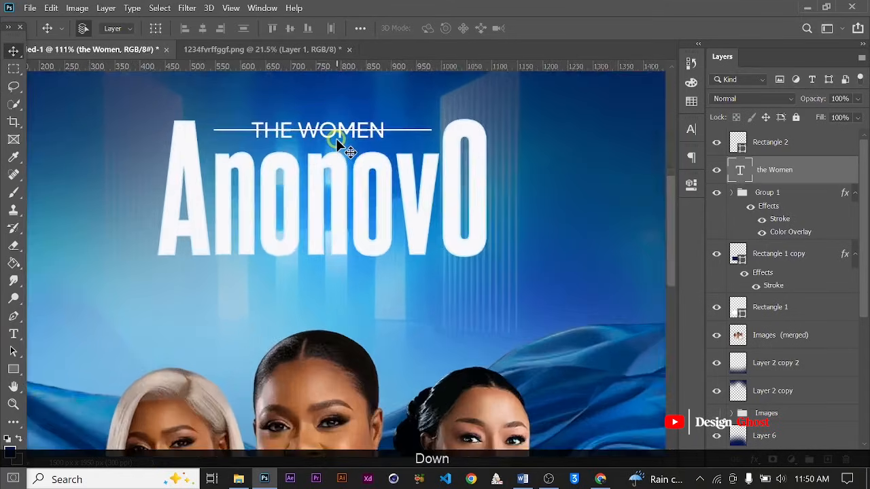
Rasterize the white line layer and thin the line to about 68% of its height, keeping its width
right_click(765, 150)
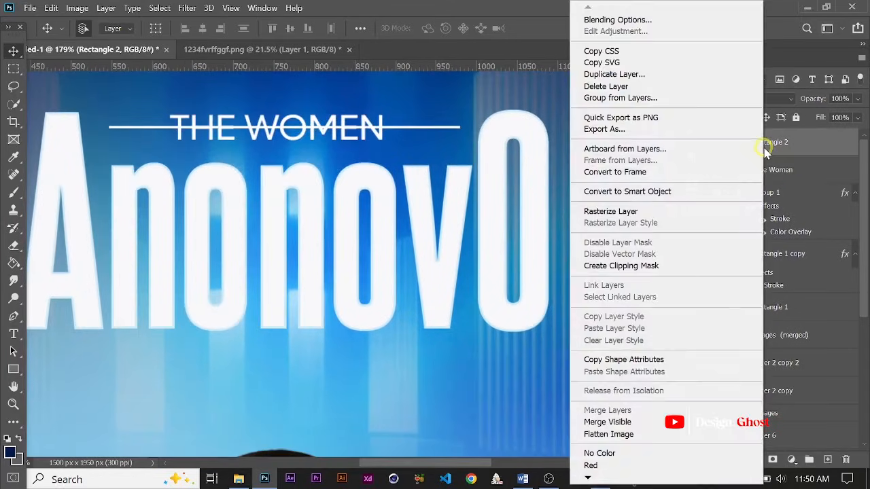
click(673, 211)
scroll(234, 104, up, 6)
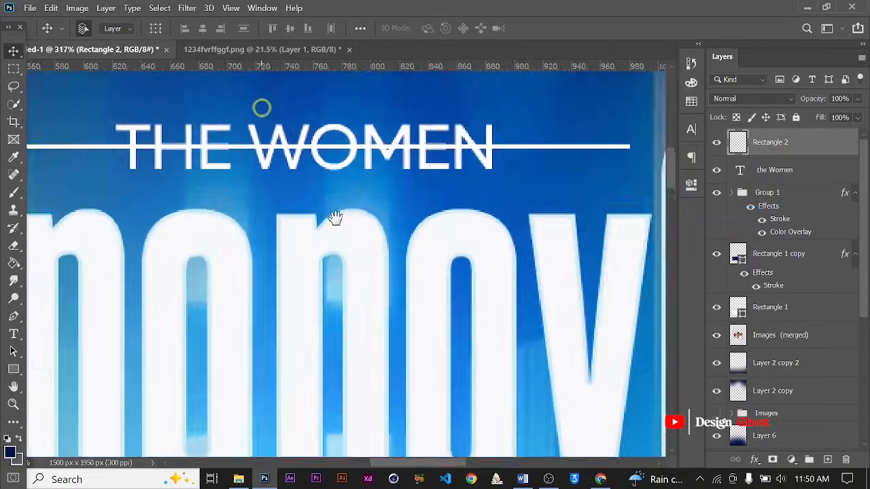
drag(335, 153, 345, 265)
key(ctrl+t)
scroll(316, 268, up, 8)
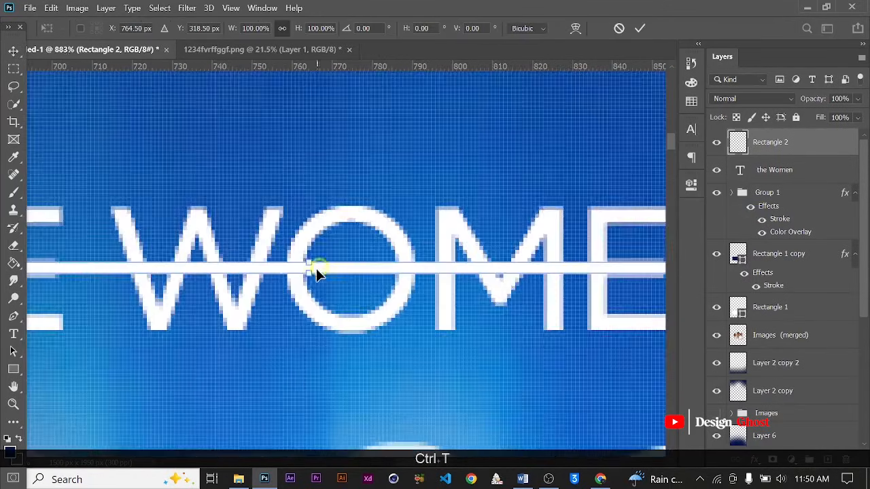
scroll(307, 276, up, 4)
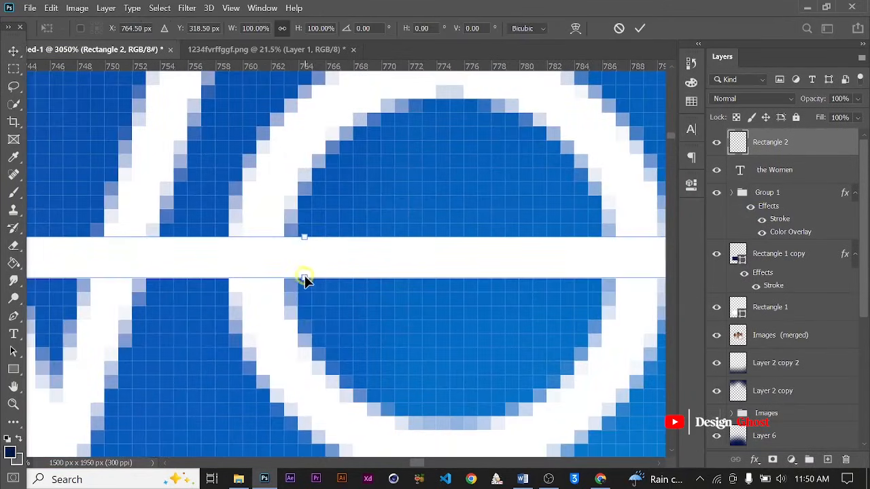
drag(303, 282, 304, 263)
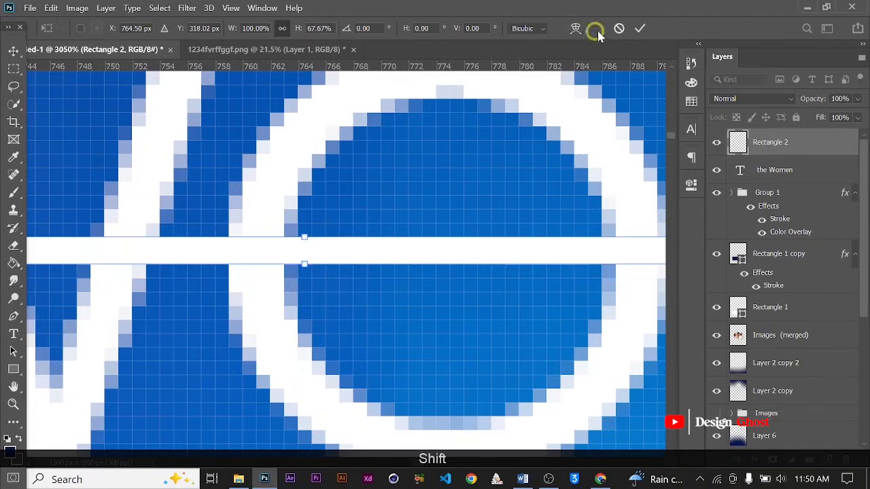
click(639, 29)
key(ctrl+0)
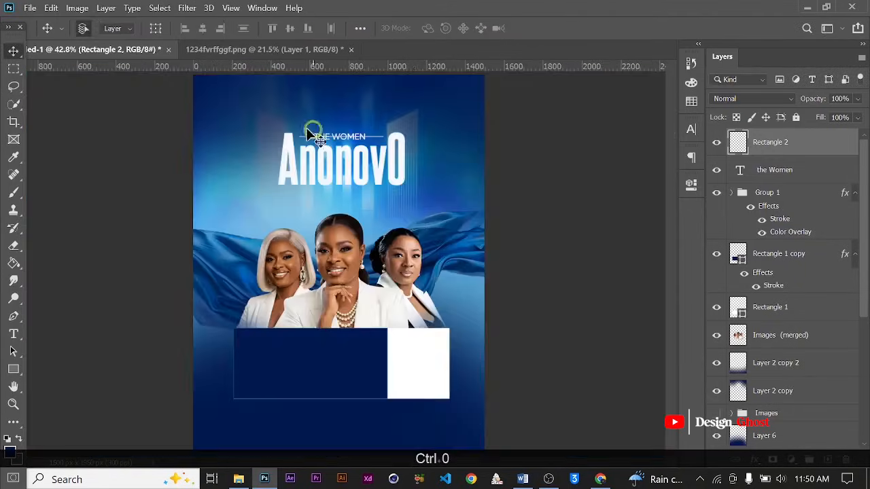
Cut away the part of the line behind "THE WOMEN", leaving a short dash on each side, and deselect
scroll(426, 181, up, 8)
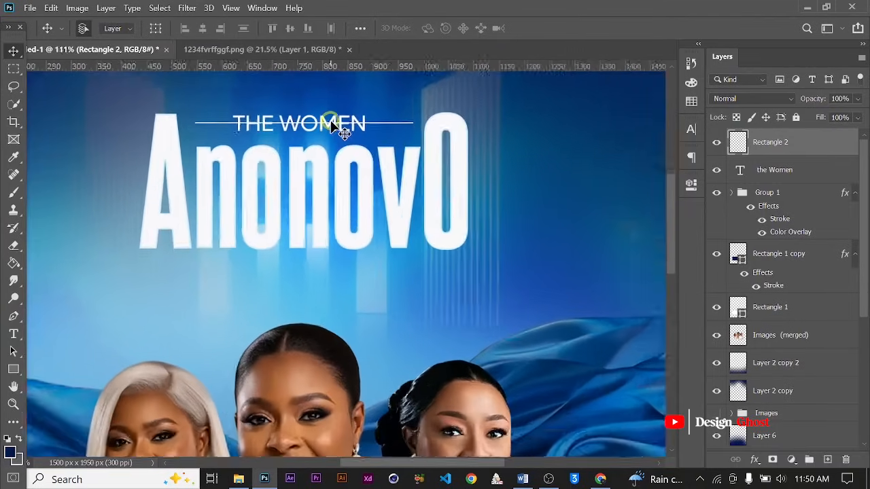
key(m)
scroll(281, 109, up, 4)
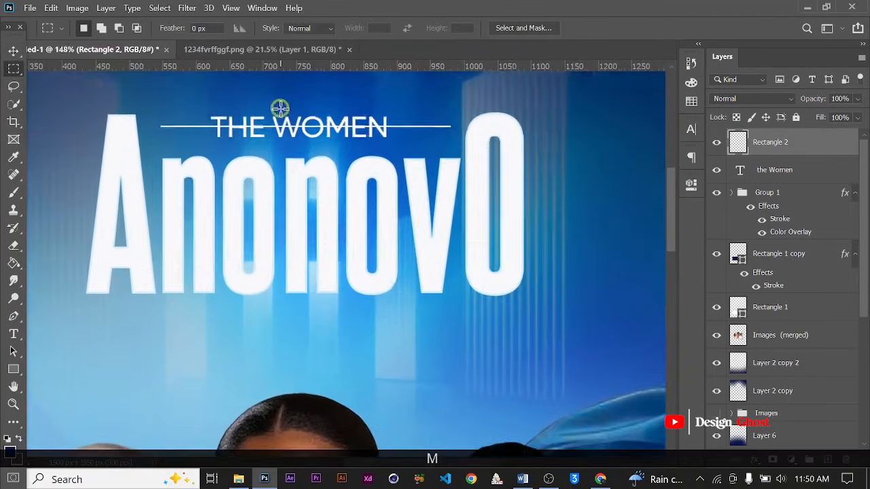
mouse_move(191, 107)
mouse_down()
mouse_move(390, 136)
mouse_move(466, 160)
mouse_up()
key(Delete)
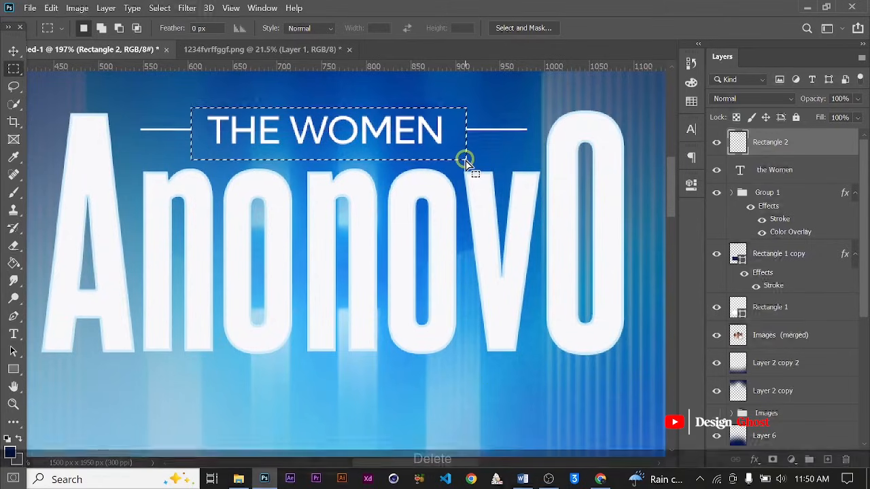
click(13, 53)
scroll(376, 145, down, 1)
key(ctrl+d)
scroll(448, 156, down, 5)
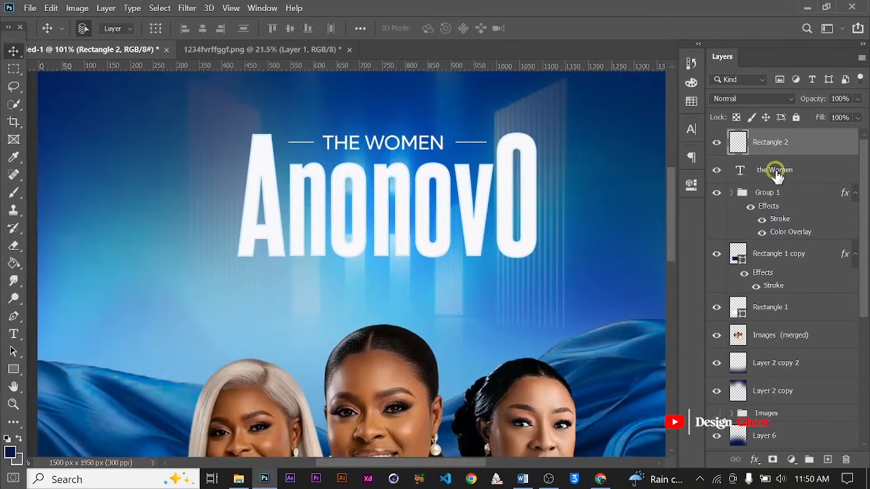
Select the dashes and the "THE WOMEN" text together and nudge them down a few pixels towards the title
click(776, 174)
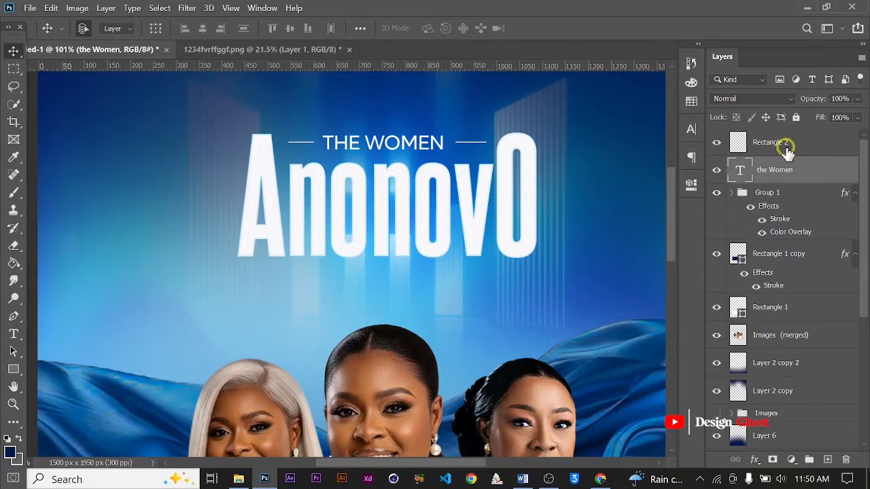
ctrl+click(786, 145)
key(Down)
key(Down)
key(Down)
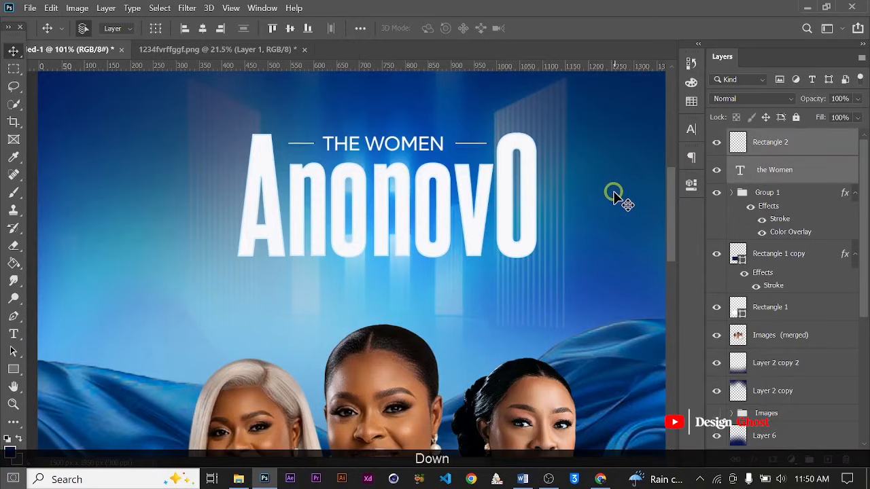
key(Down)
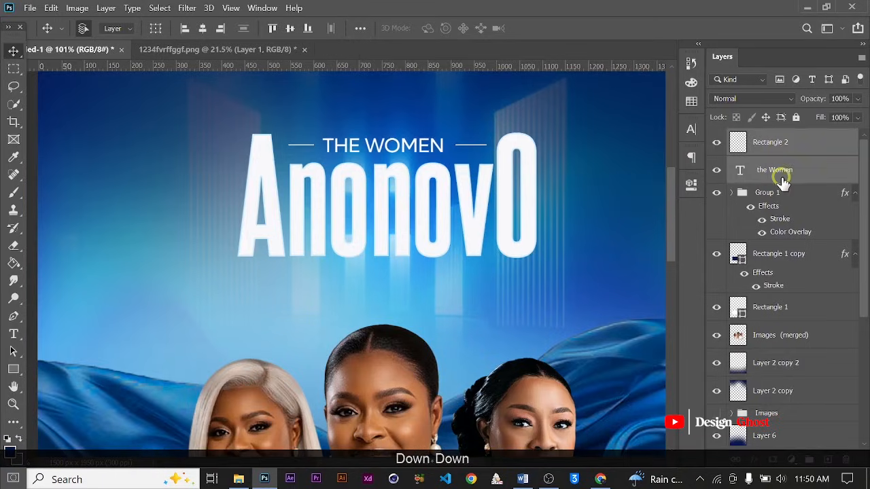
Nudge only the "THE WOMEN" text slightly right to even its spacing between the two dashes
click(782, 178)
key(Right)
key(Return)
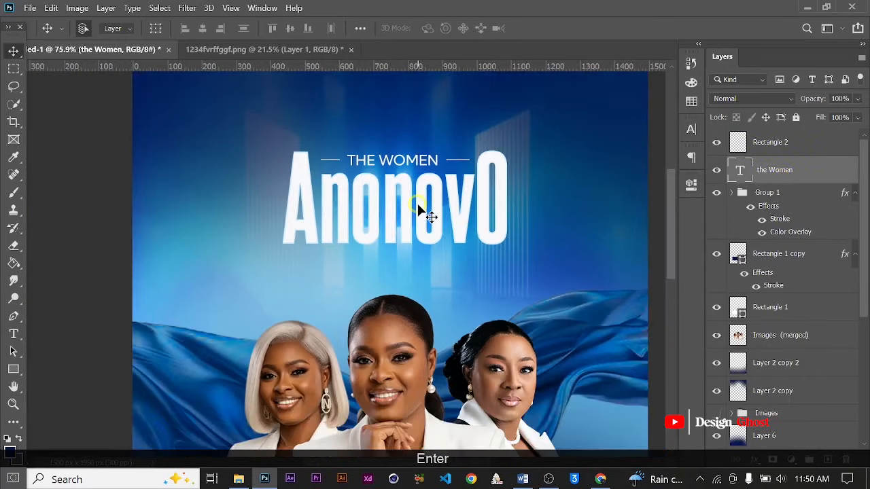
key(ctrl+0)
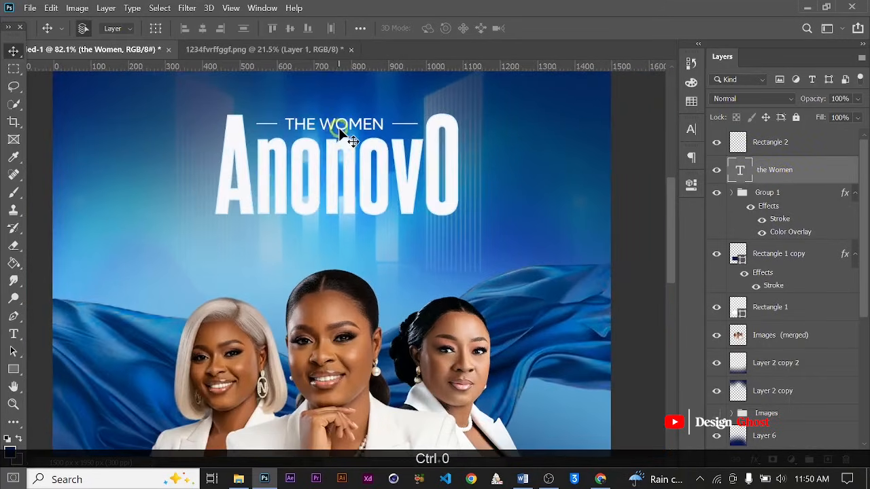
Duplicate the "THE WOMEN" text just below the "AnonovO" title and set the copy's font style to SemiBold
drag(333, 127, 366, 237)
scroll(393, 237, up, 2)
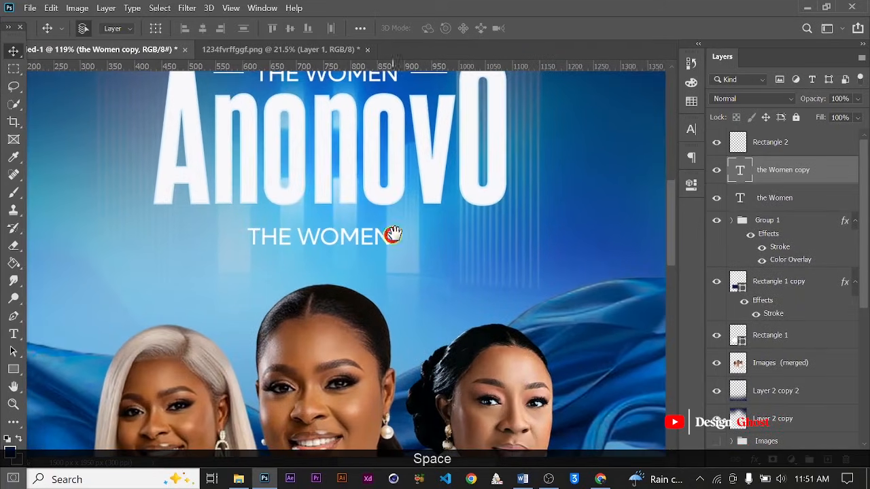
scroll(411, 206, down, 1)
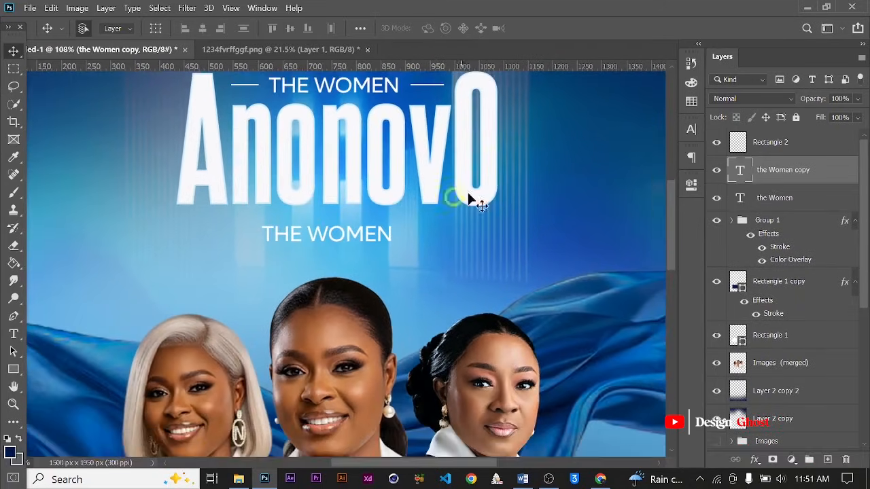
click(691, 133)
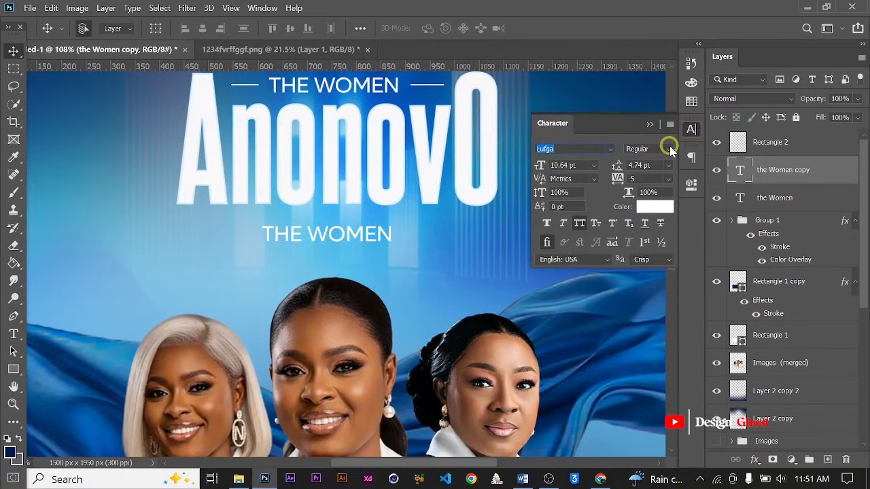
click(669, 149)
click(670, 268)
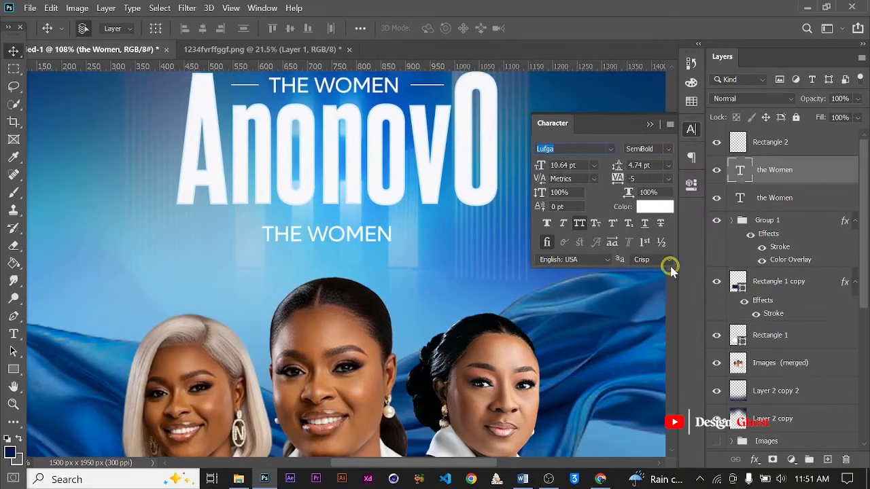
click(649, 124)
Replace the duplicated text with "CONFERENCE 2025"
key(t)
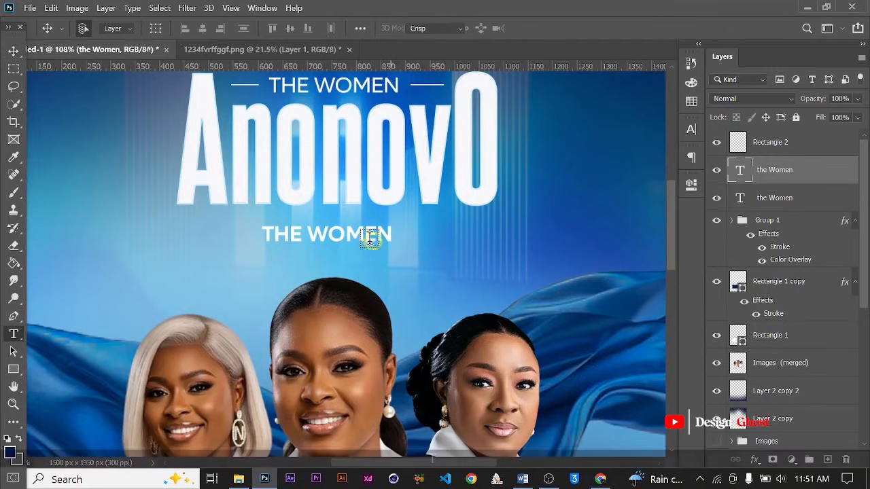
click(324, 235)
key(ctrl+a)
text(CON)
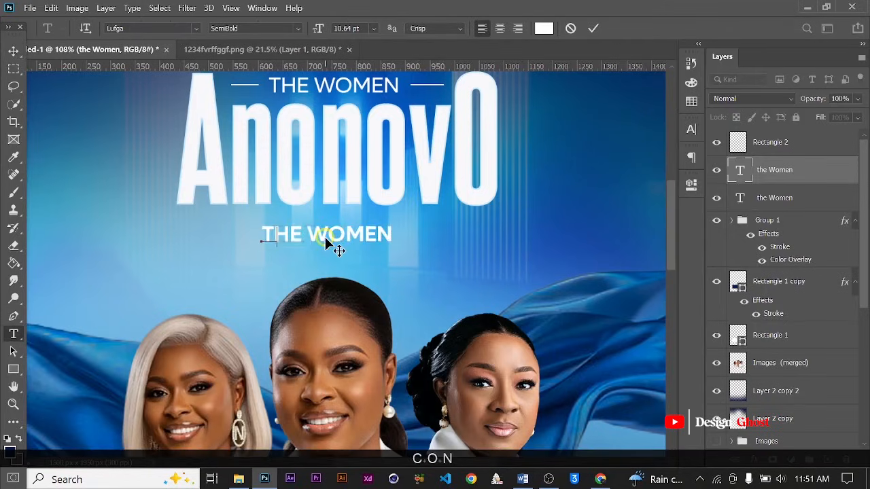
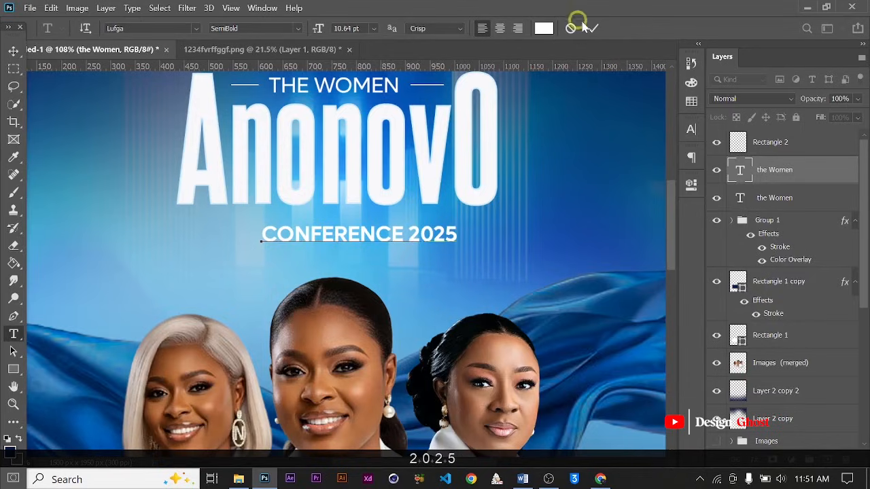
click(14, 52)
Position the "CONFERENCE 2025" text closely beneath the "AnonovO" title and nudge it until it is centred under it
scroll(386, 256, down, 3)
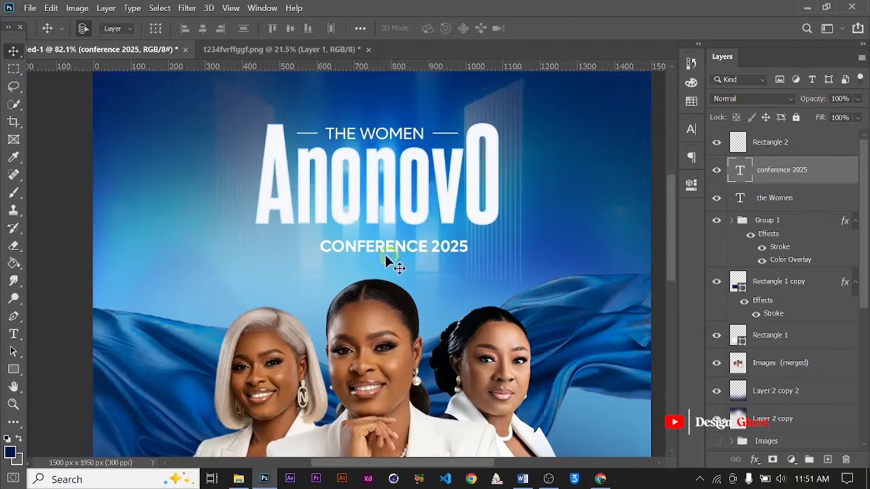
scroll(391, 256, up, 2)
mouse_move(392, 244)
mouse_down()
mouse_move(375, 239)
mouse_move(394, 245)
mouse_up()
scroll(456, 267, down, 4)
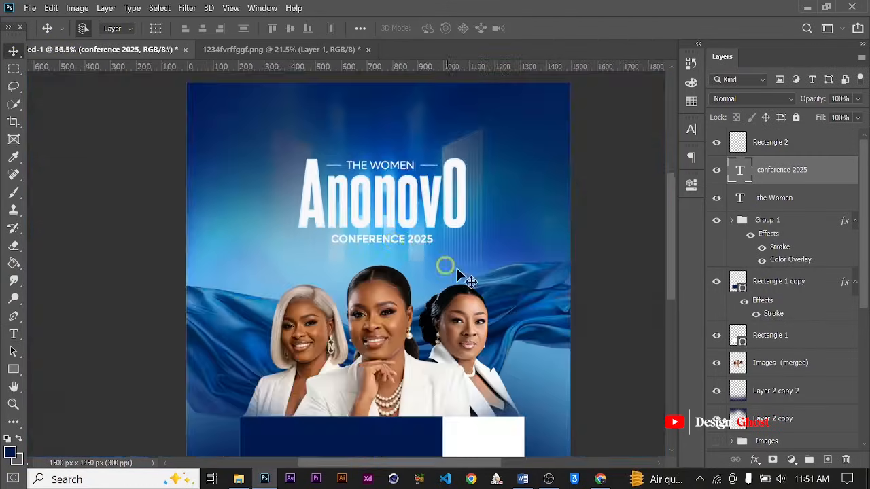
scroll(427, 269, up, 3)
key(Right)
key(Right)
key(Right)
key(Right)
key(Right)
key(Right)
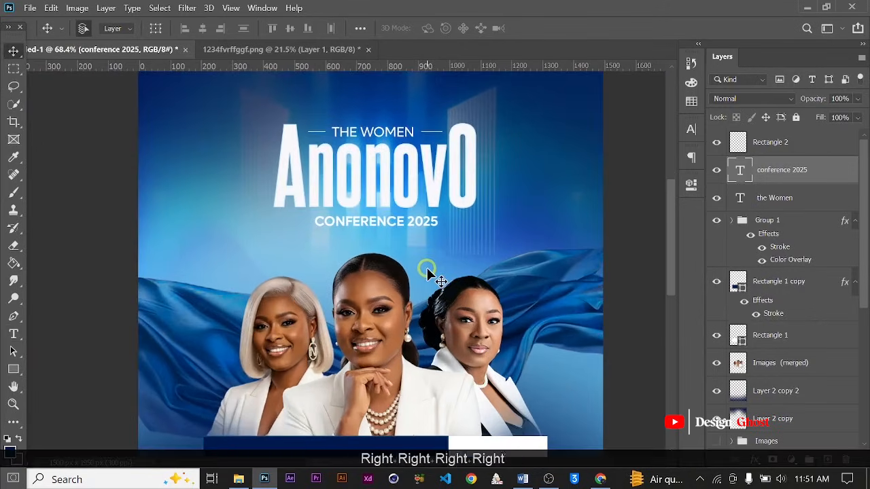
scroll(426, 268, down, 2)
key(Down)
scroll(367, 250, up, 1)
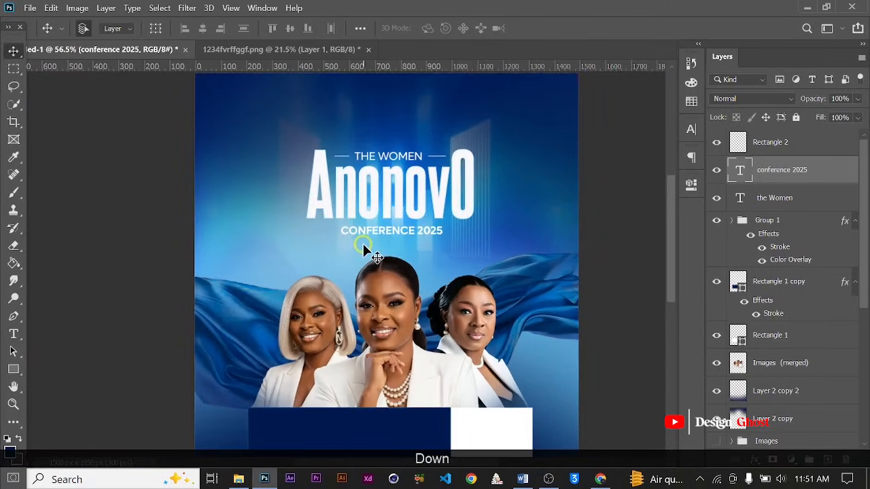
key(Left)
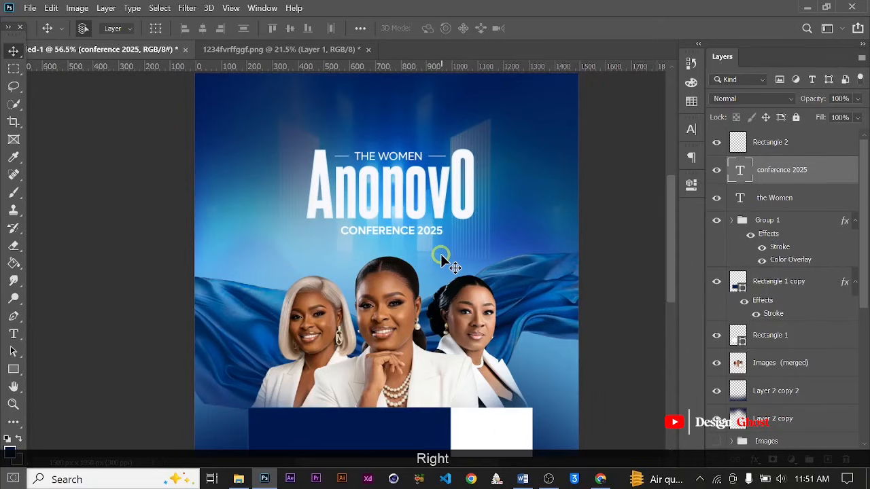
Draw a thin rectangle about 657 px wide and 4 px high across "CONFERENCE 2025" and fill it with white
scroll(398, 238, up, 3)
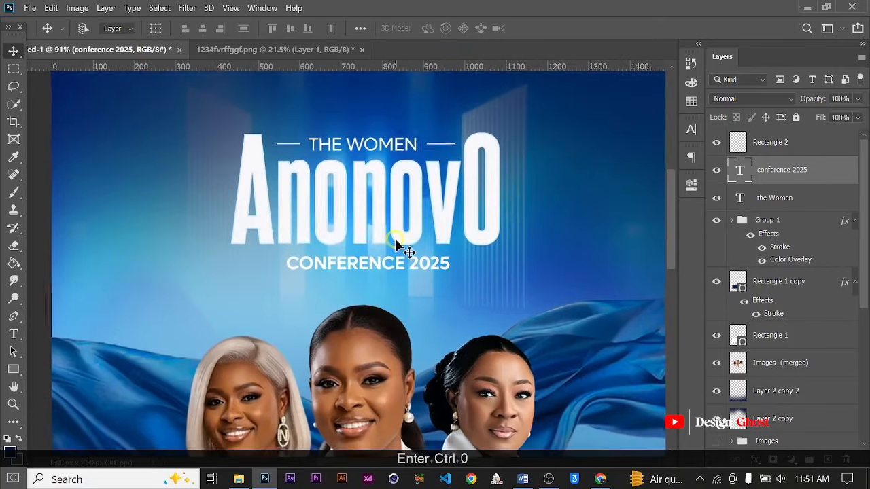
key(ctrl+0)
scroll(343, 192, up, 4)
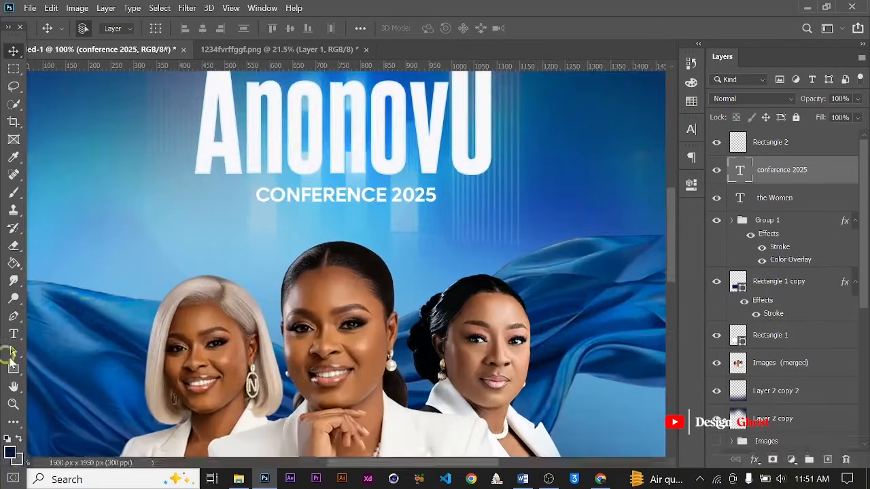
click(12, 371)
scroll(197, 204, up, 2)
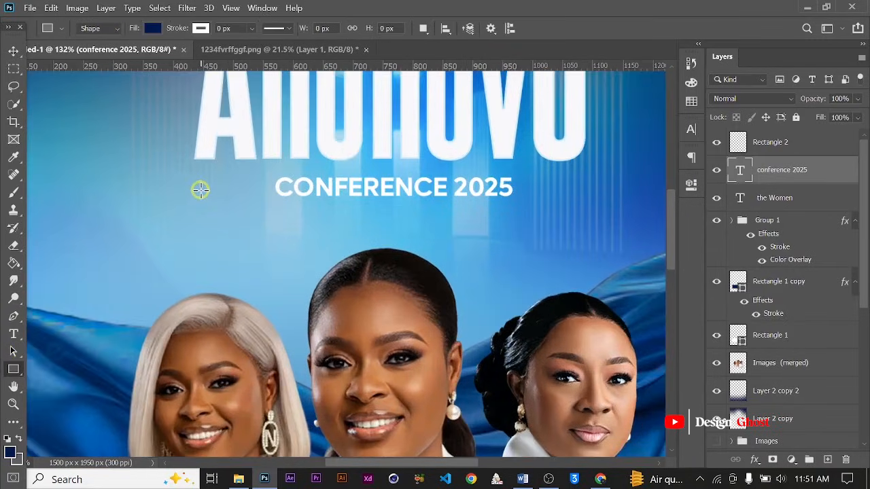
drag(200, 189, 593, 190)
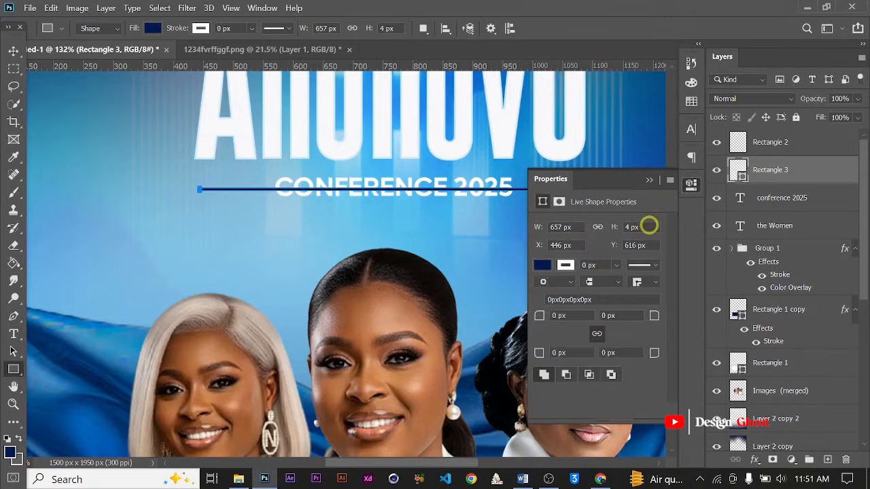
click(538, 265)
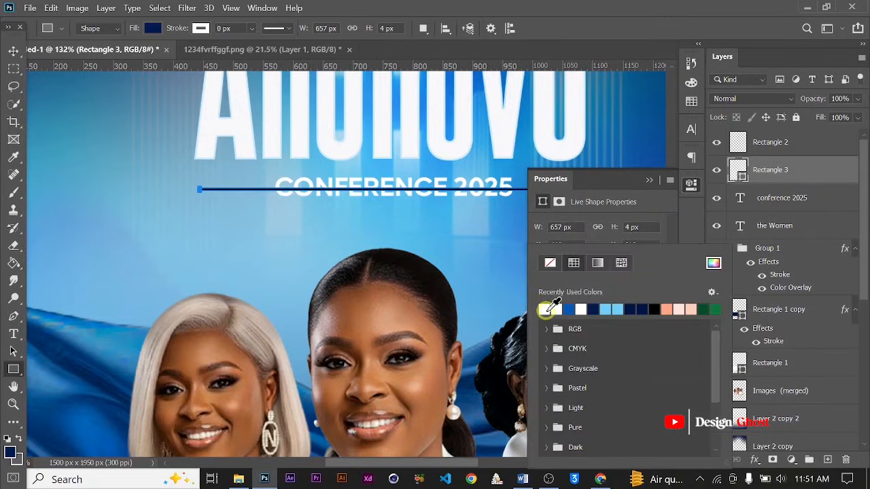
click(549, 309)
click(646, 186)
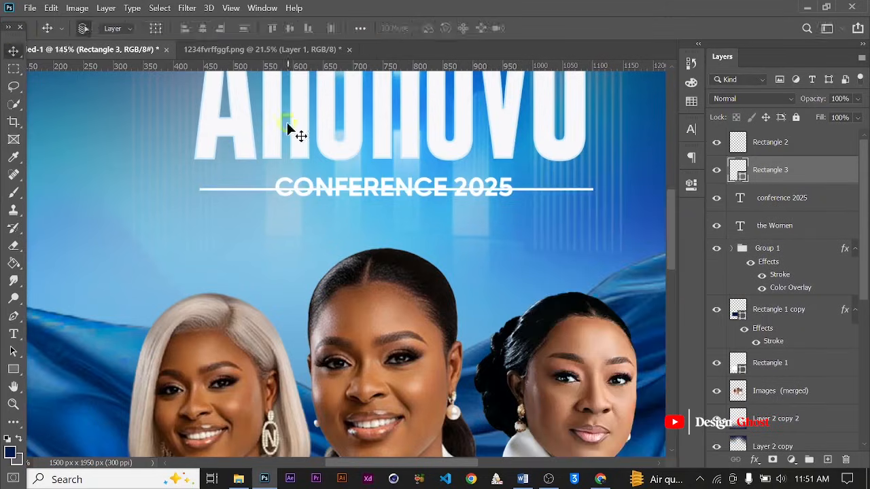
Reduce the height of the white line across "CONFERENCE 2025", keeping its full width
scroll(408, 210, up, 6)
key(ctrl+t)
scroll(440, 204, up, 4)
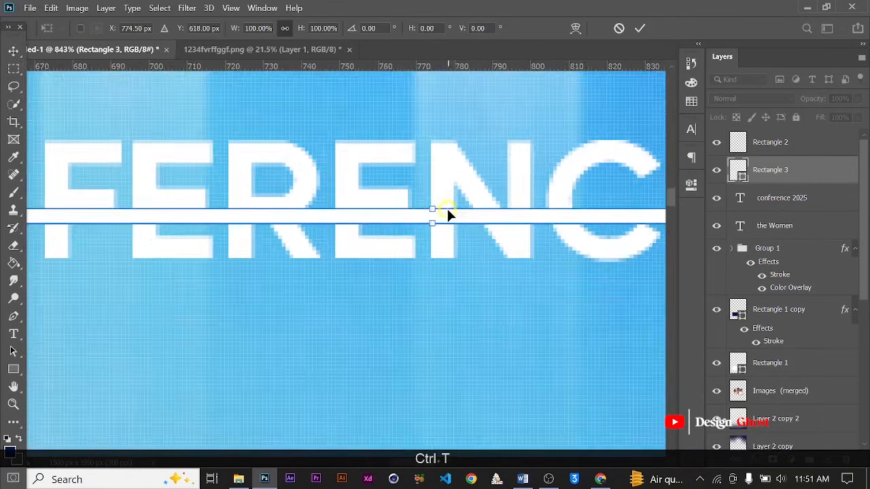
drag(423, 204, 430, 215)
click(640, 28)
scroll(386, 185, down, 3)
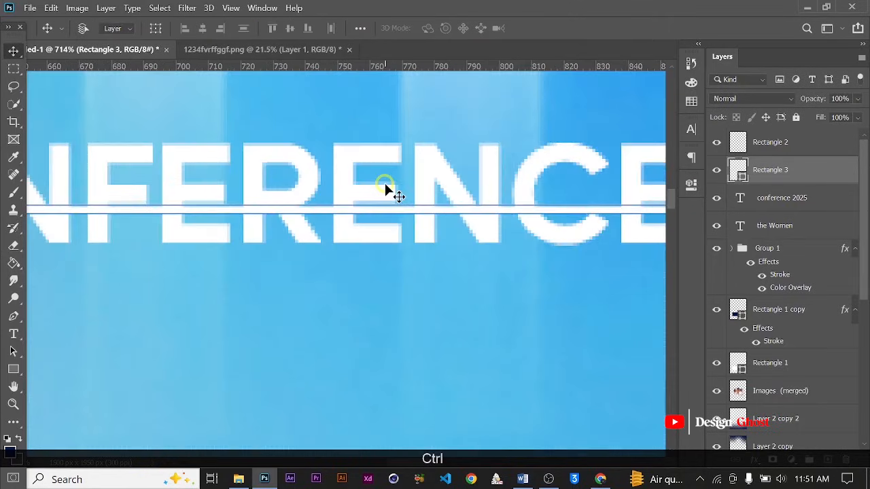
key(ctrl+0)
scroll(344, 193, up, 3)
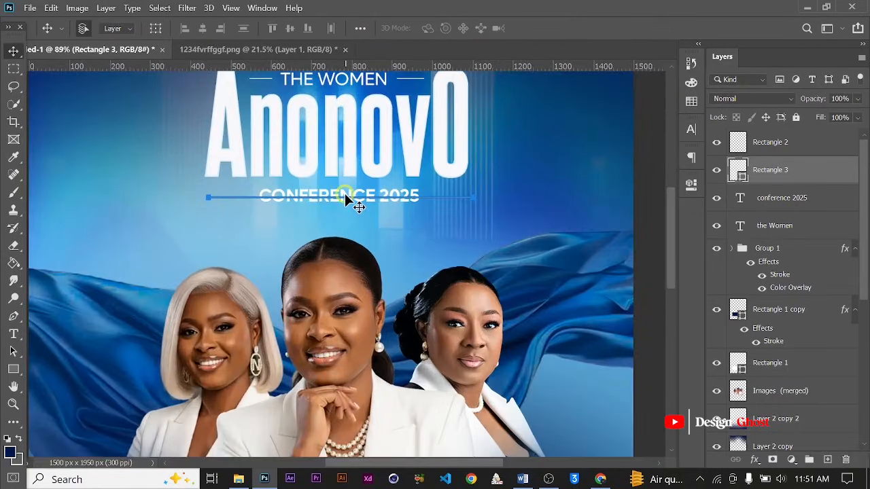
Nudge the line slightly up and left to align it with the middle of "CONFERENCE 2025" and the title's width
key(Up)
key(Left)
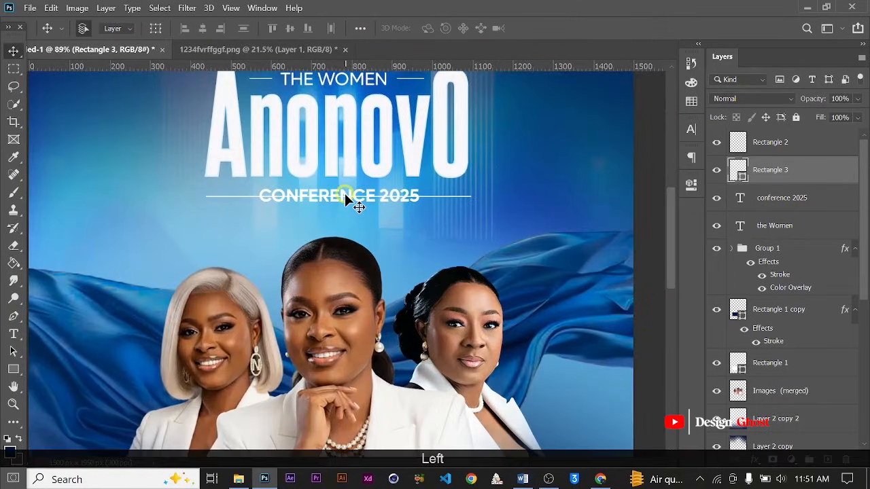
key(Up)
key(Up)
key(Down)
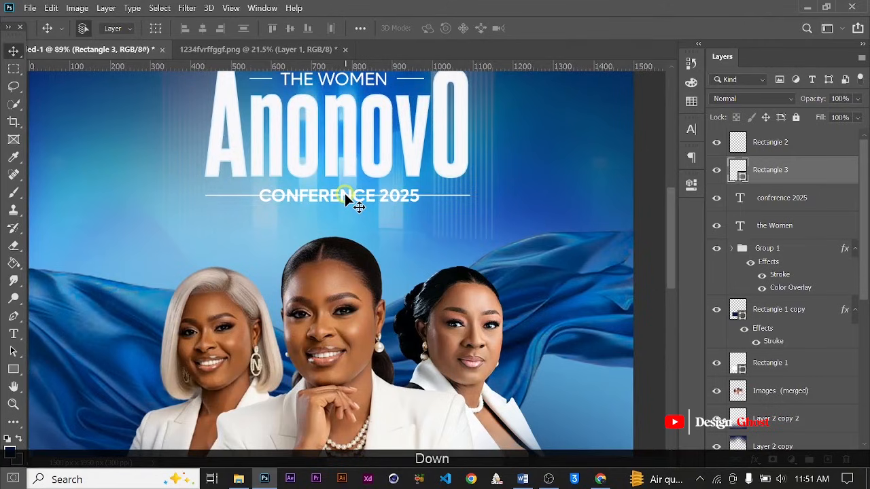
Rasterize the line layer and cut away the part behind "CONFERENCE 2025", leaving a dash on each side, and deselect
scroll(344, 193, up, 2)
right_click(781, 175)
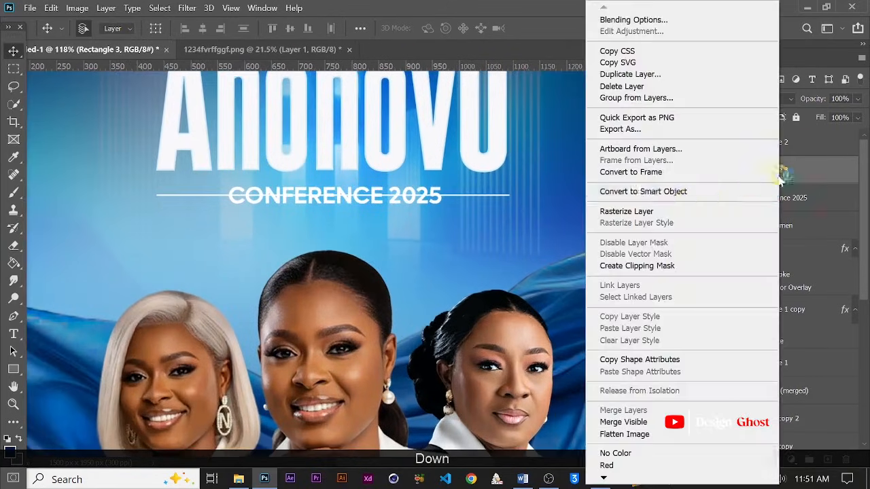
click(673, 211)
key(m)
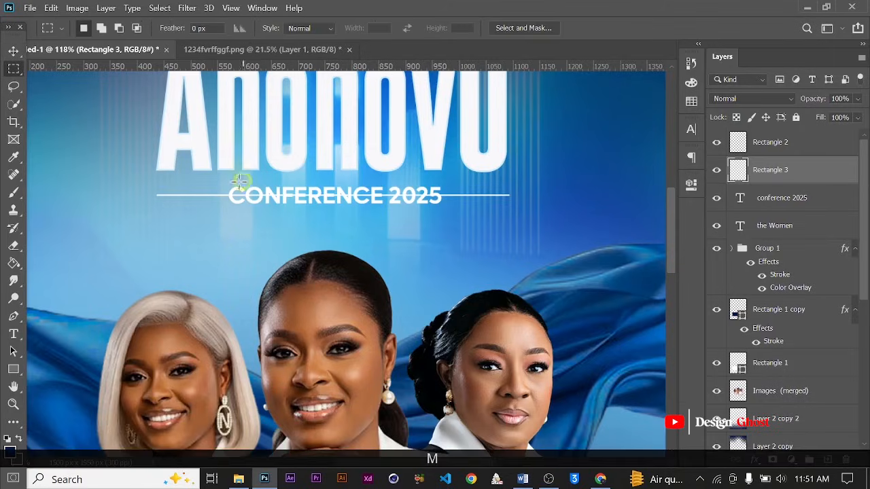
drag(210, 179, 461, 213)
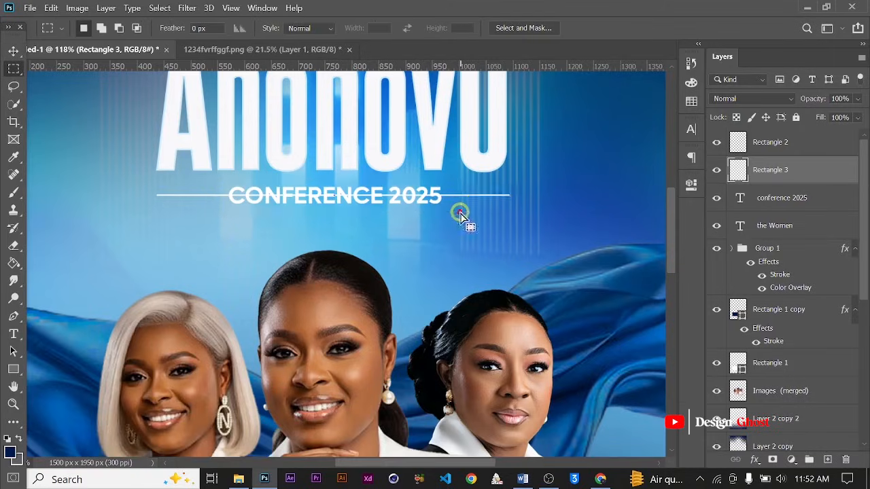
key(Delete)
key(ctrl+d)
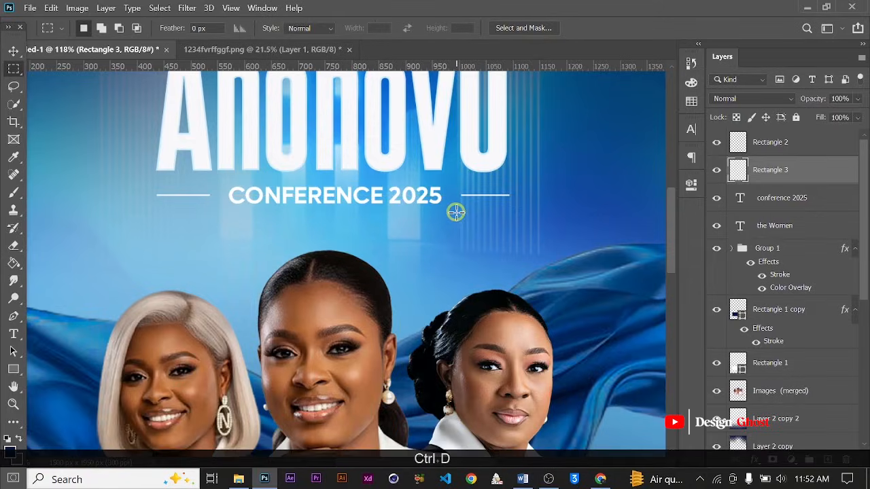
key(ctrl+0)
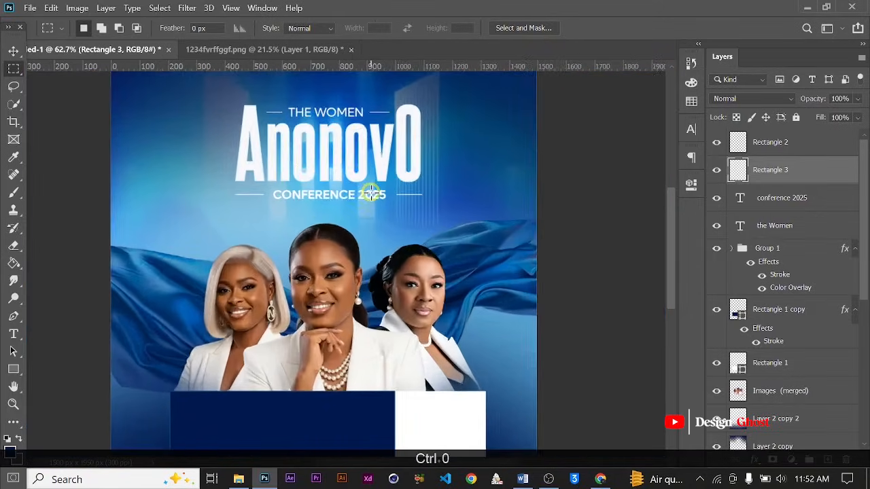
Group both dash layers, both small text layers and the "AnonovO" group together, and name the new group "Title"
click(13, 51)
scroll(335, 144, up, 5)
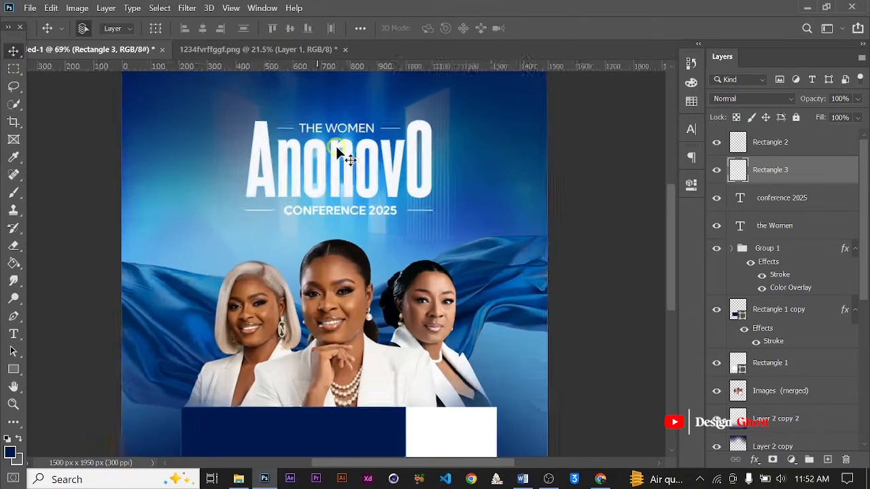
drag(374, 137, 363, 196)
scroll(367, 204, down, 5)
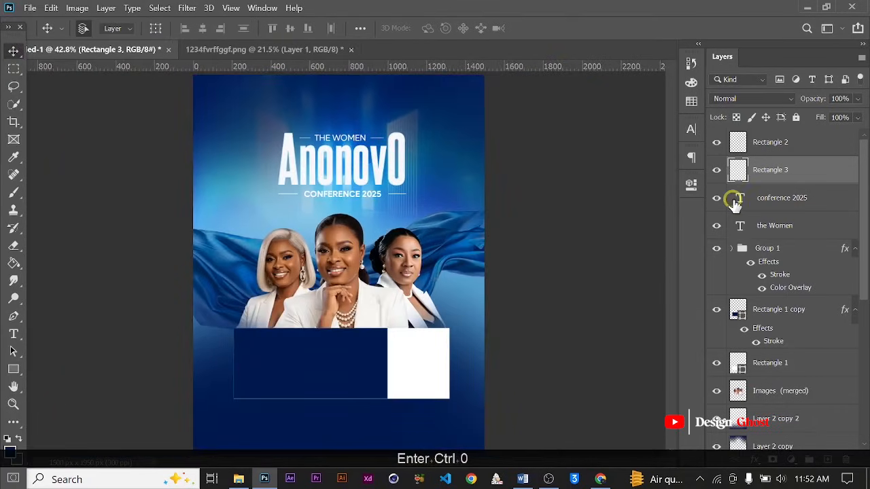
click(788, 144)
shift+click(792, 235)
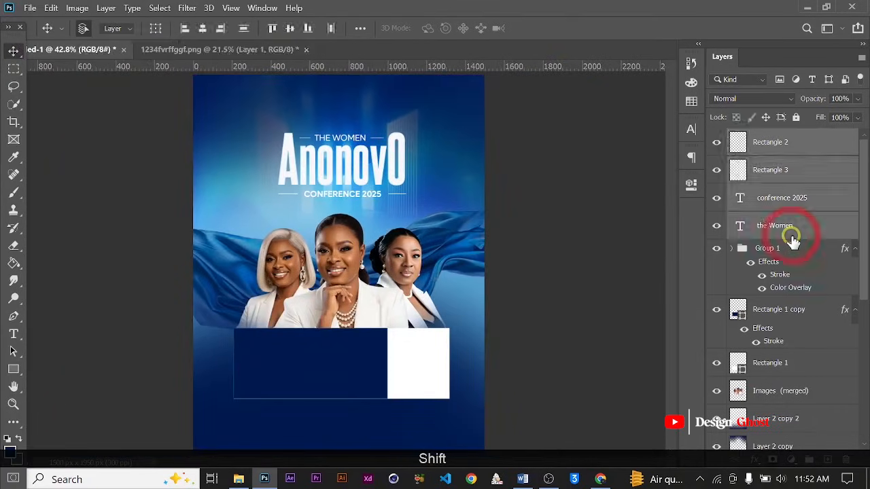
ctrl+click(782, 250)
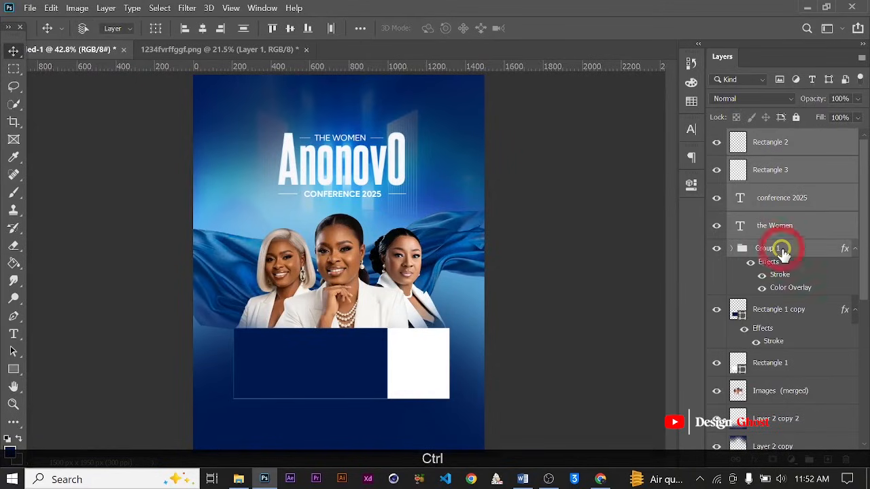
key(ctrl+g)
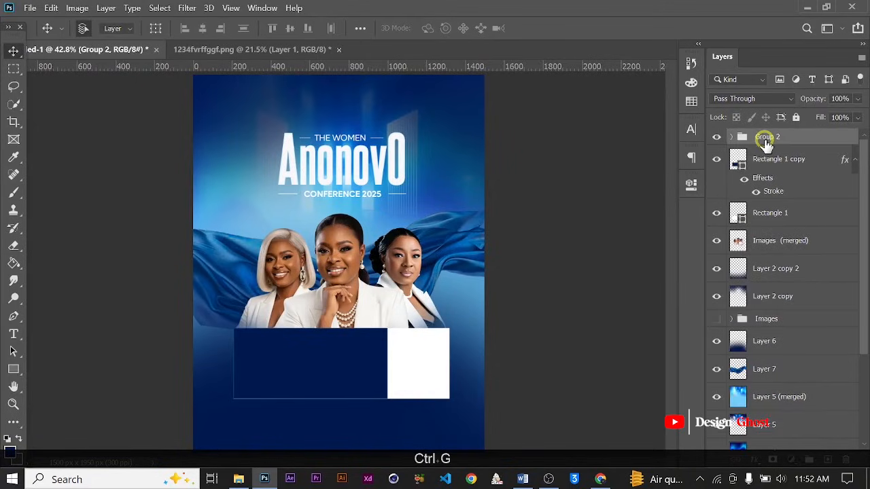
text(Title)
key(Return)
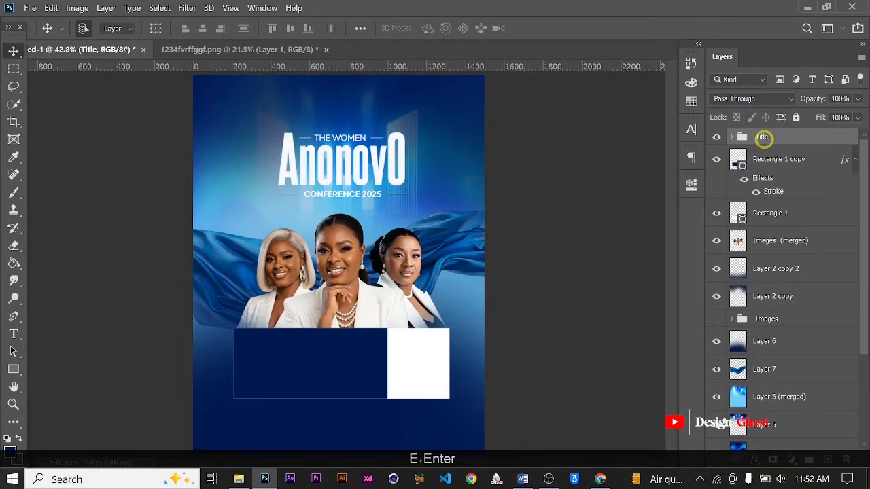
scroll(385, 257, down, 4)
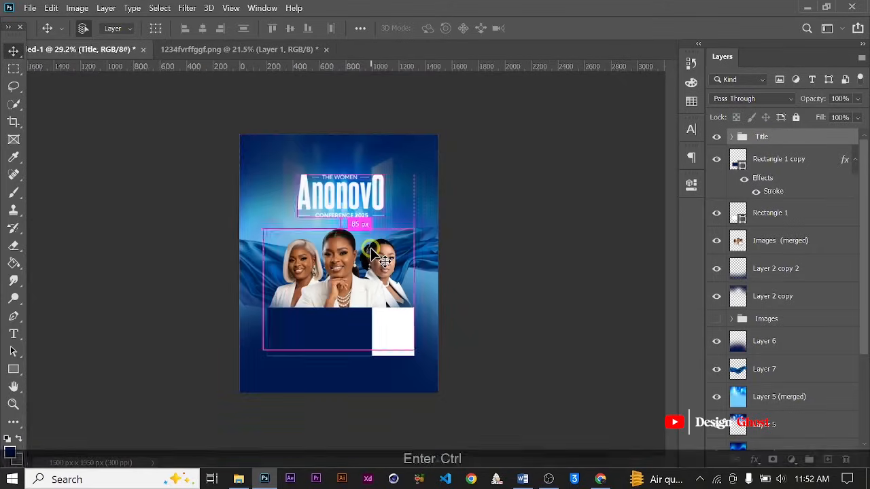
key(ctrl+0)
scroll(378, 231, up, 4)
drag(388, 204, 388, 247)
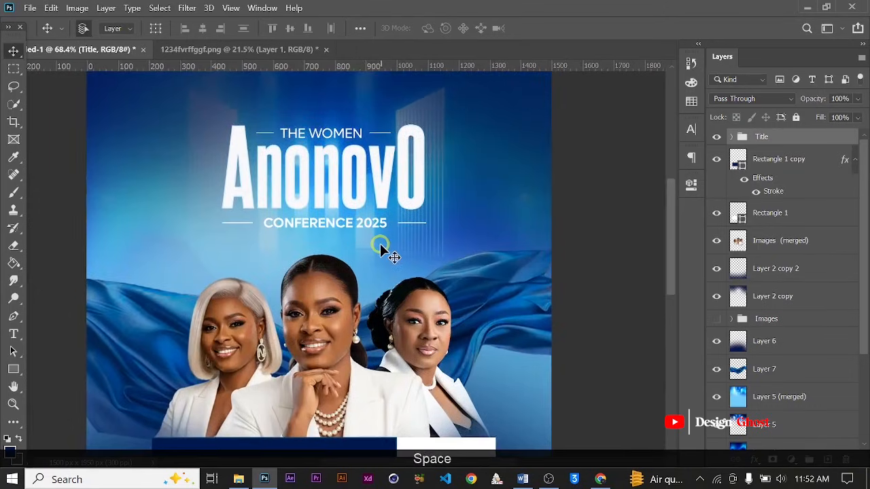
scroll(379, 242, down, 3)
key(Return)
key(ctrl+0)
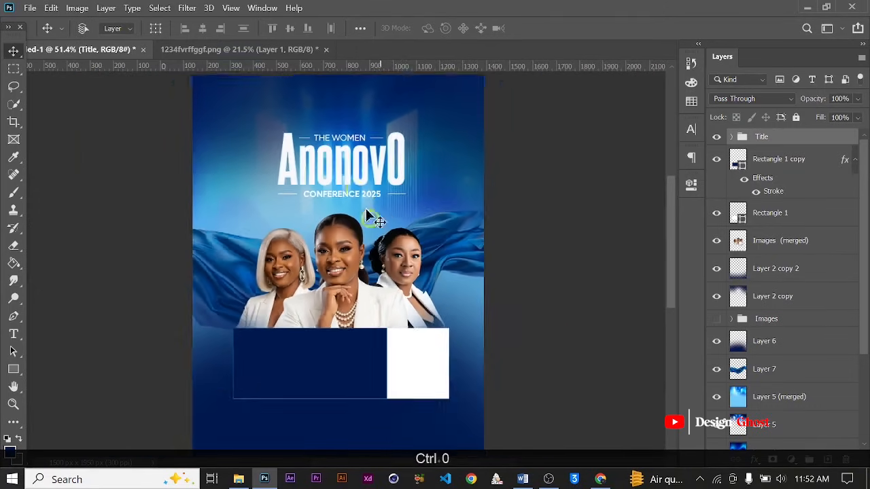
Add a Lorem ipsum placeholder paragraph in a text box above the title, in Lufga SemiBold at 5 pt
scroll(352, 176, up, 5)
drag(352, 176, 390, 252)
scroll(393, 254, up, 1)
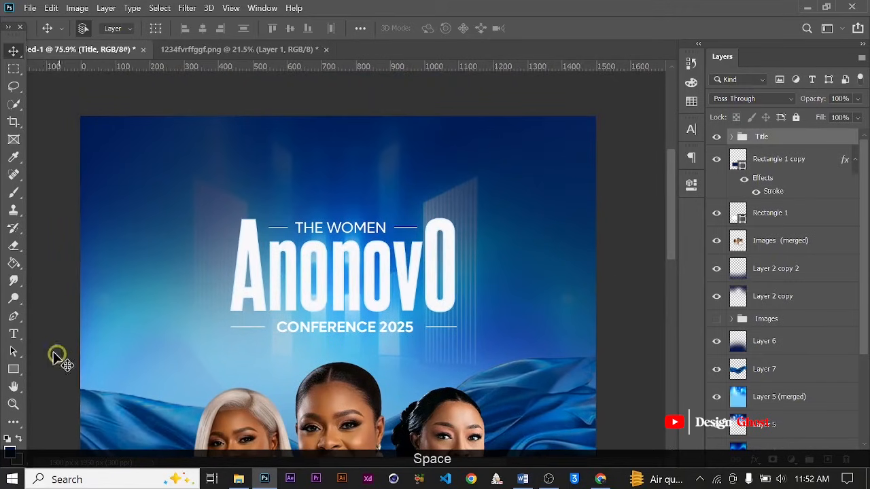
click(12, 333)
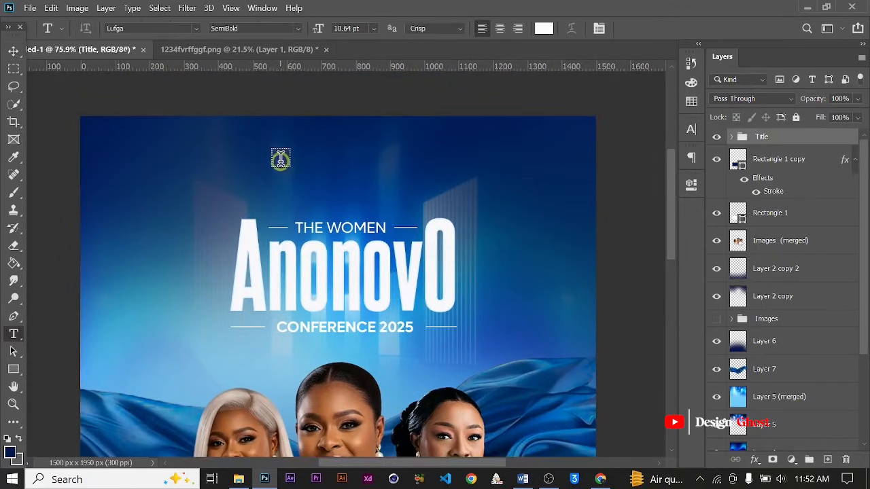
drag(281, 158, 424, 179)
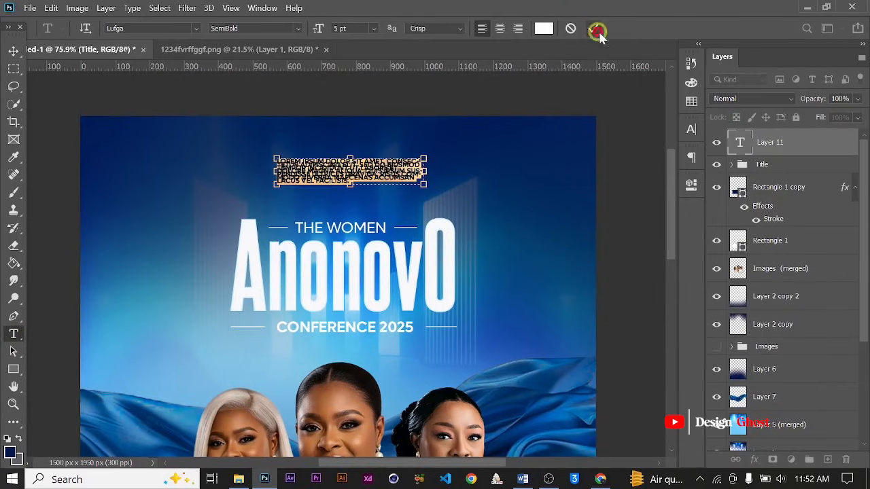
click(596, 30)
Set the placeholder paragraph's leading to 6 pt and center-align its lines
click(691, 129)
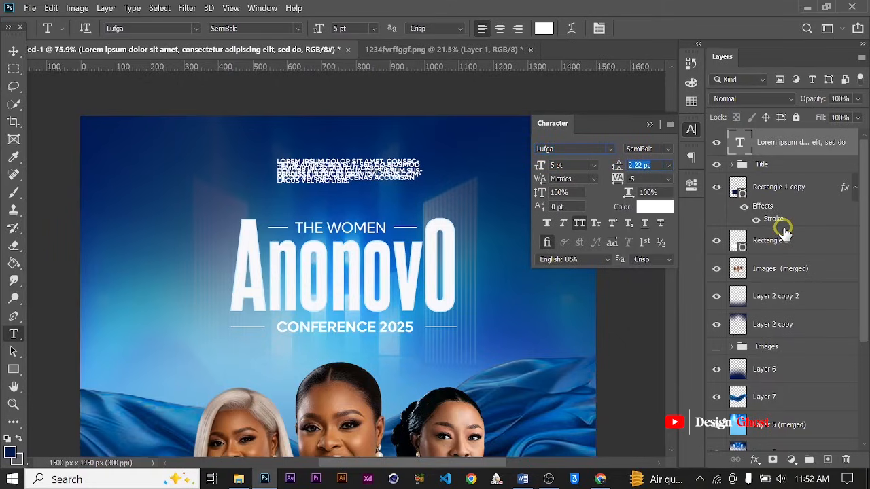
text(6)
key(Return)
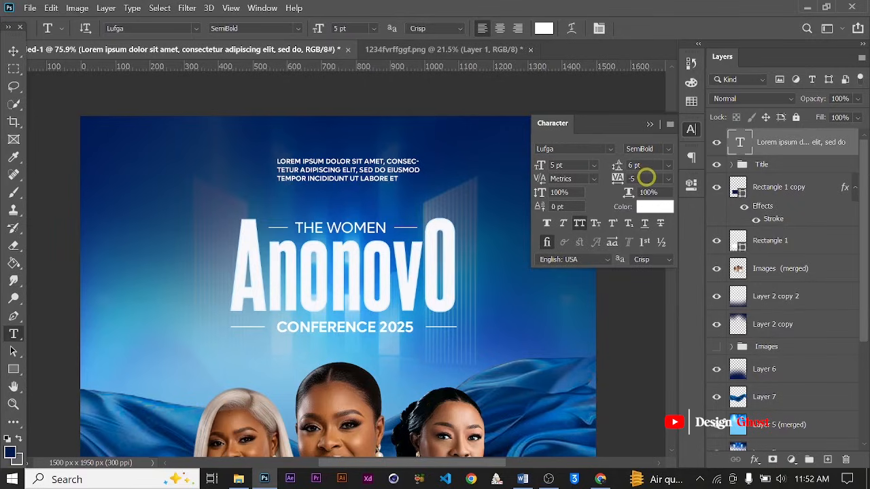
click(654, 130)
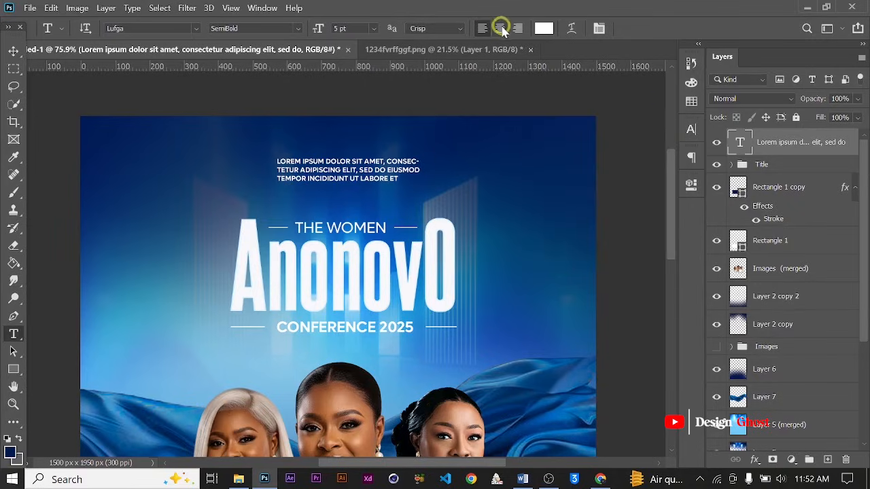
key(ctrl+shift+c)
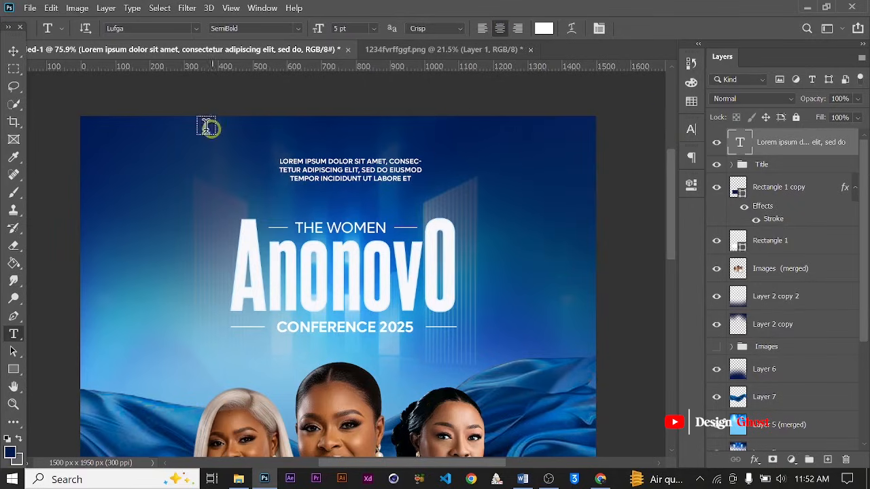
click(13, 51)
scroll(377, 191, down, 3)
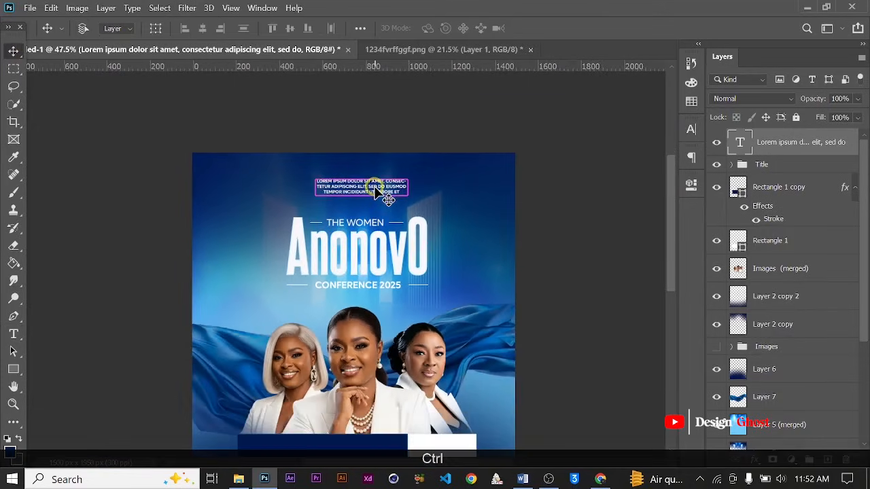
key(ctrl+t)
scroll(377, 174, up, 3)
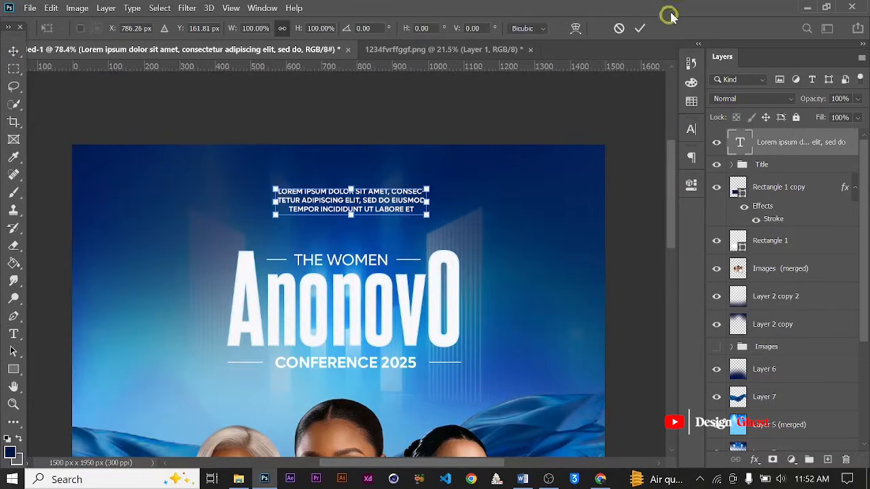
click(638, 28)
Widen the placeholder paragraph's text box to about 530 px by extending its right side
key(t)
click(352, 192)
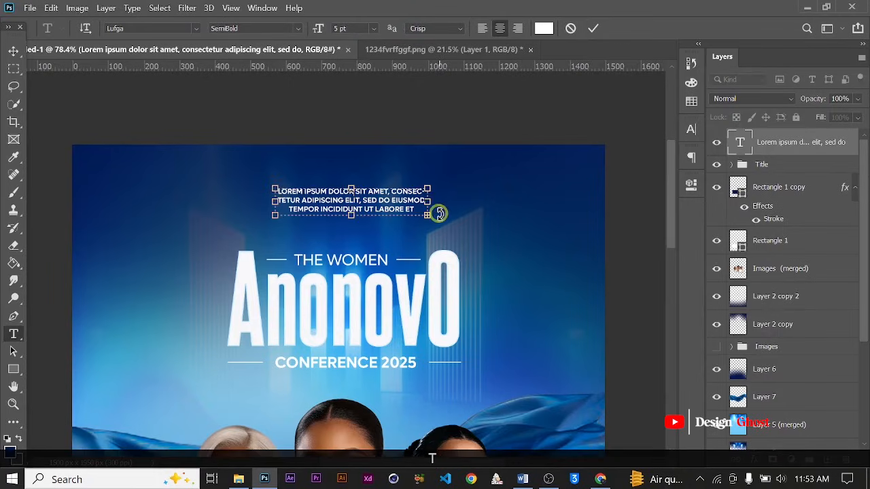
drag(430, 202, 466, 194)
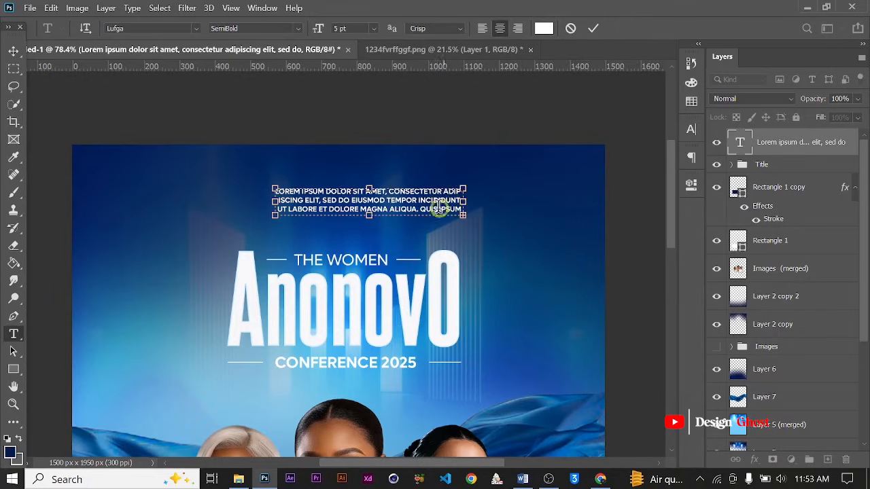
Extend the text box downward and delete all placeholder text from "QUIS IPSUM" to the end of the paragraph
scroll(440, 209, up, 5)
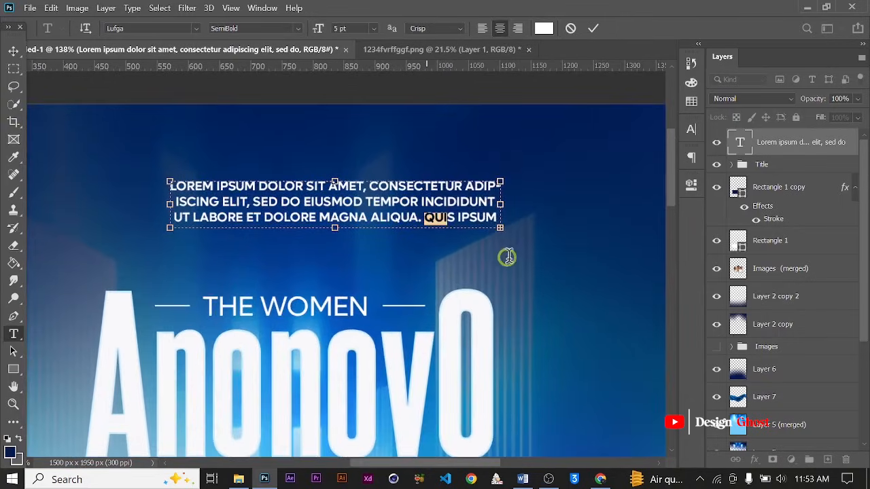
drag(507, 257, 515, 262)
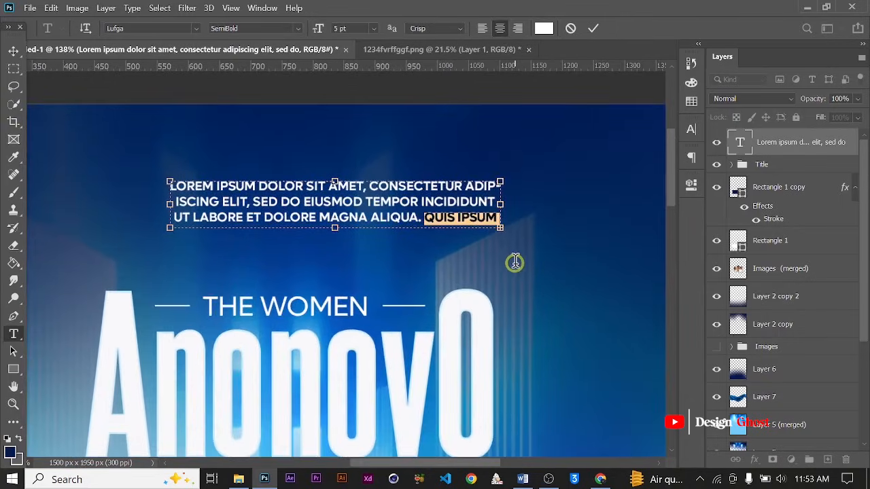
drag(331, 230, 335, 305)
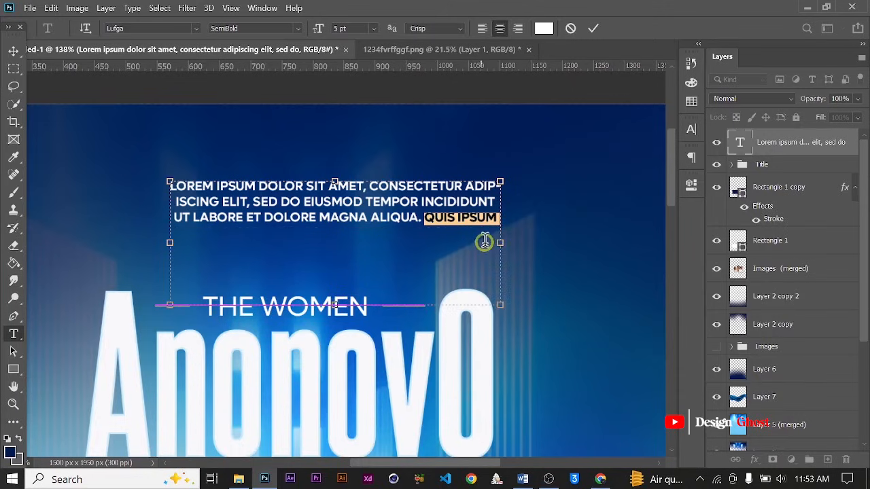
drag(428, 211, 501, 285)
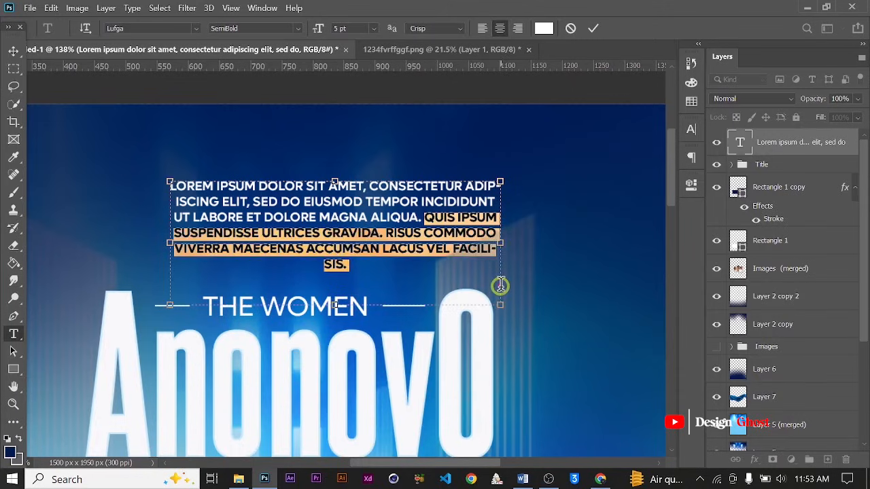
key(BackSpace)
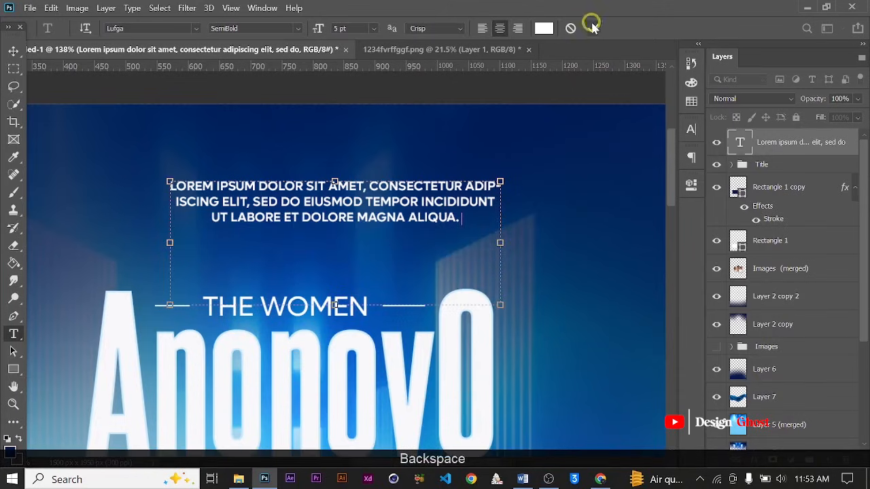
click(591, 27)
Shorten the placeholder paragraph's text box to about 89 px high, just below its last line
click(383, 215)
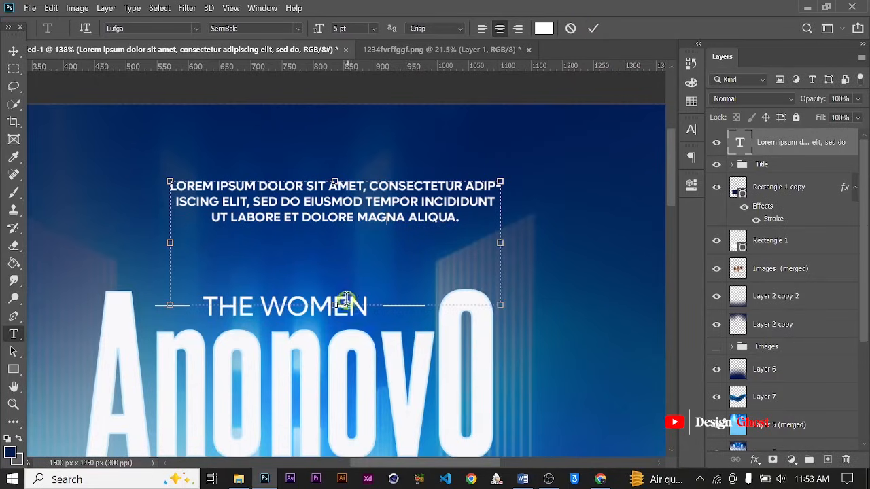
drag(334, 305, 340, 237)
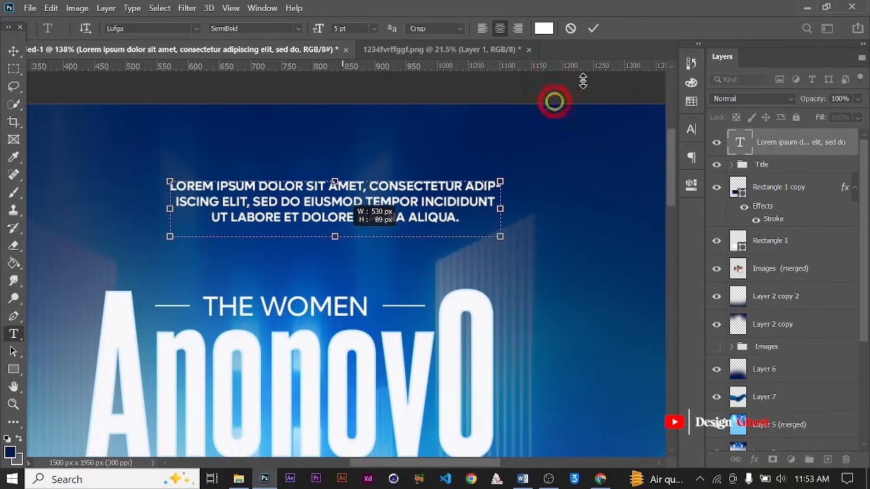
click(593, 29)
Scale the placeholder paragraph down slightly with Free Transform, keeping it above the title
key(ctrl+0)
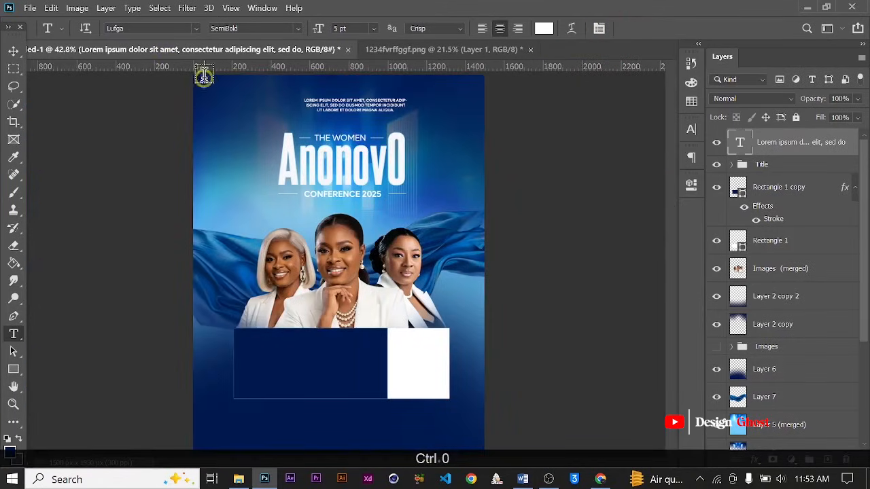
click(12, 53)
scroll(254, 114, down, 1)
key(ctrl+t)
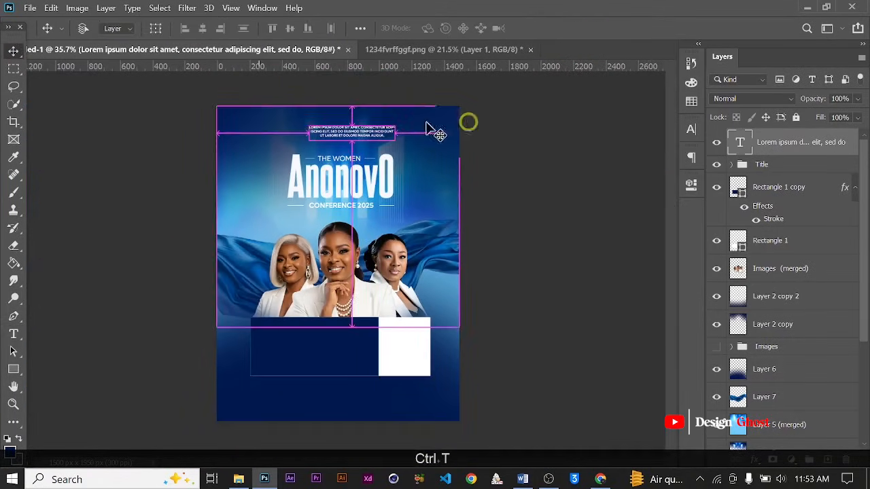
scroll(367, 120, up, 4)
scroll(367, 121, up, 2)
drag(442, 135, 401, 142)
key(Return)
key(ctrl+0)
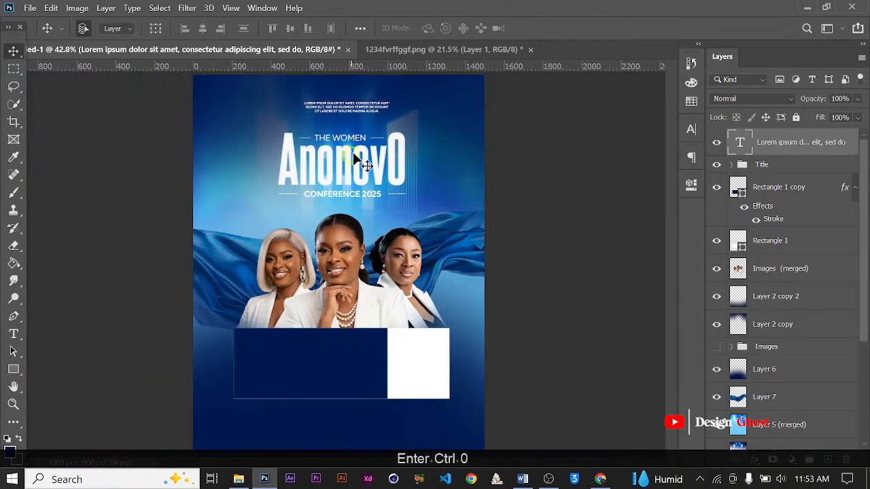
Center the placeholder paragraph horizontally on the whole canvas and deselect
scroll(359, 156, up, 2)
key(ctrl+a)
click(202, 28)
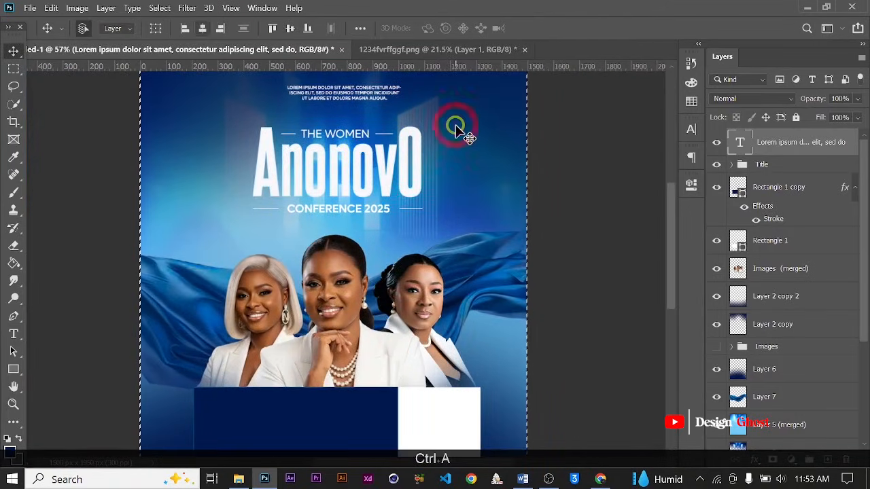
key(ctrl+d)
Nudge the centered placeholder paragraph slightly down from the flyer's upper edge
key(Down)
key(Down)
key(Down)
key(Down)
key(Down)
key(Down)
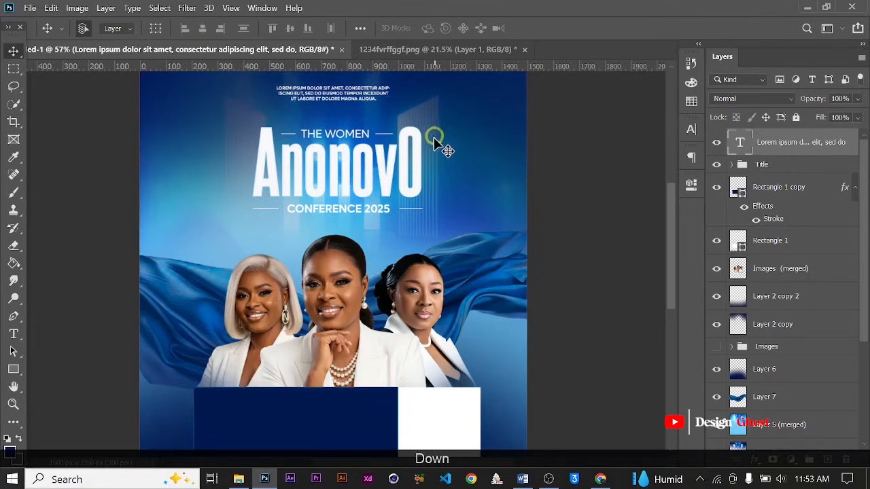
scroll(462, 133, down, 2)
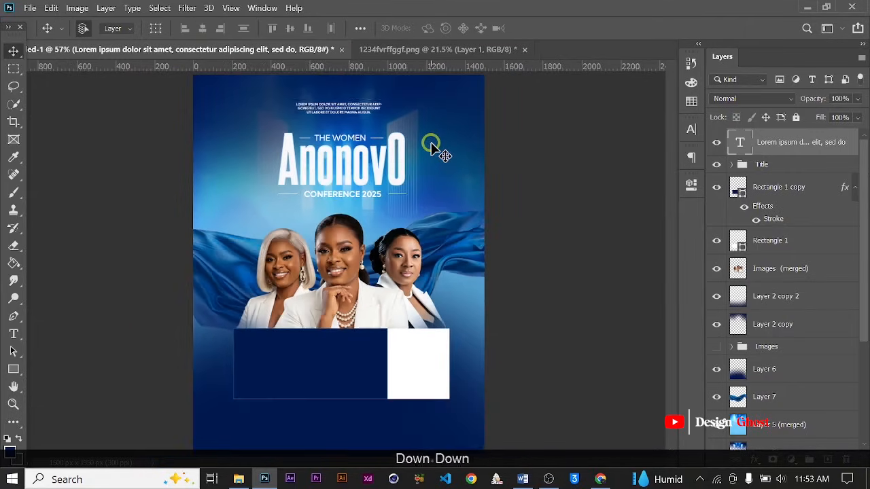
Center the "Title" group horizontally on the whole canvas and deselect
click(788, 168)
key(ctrl+a)
click(202, 29)
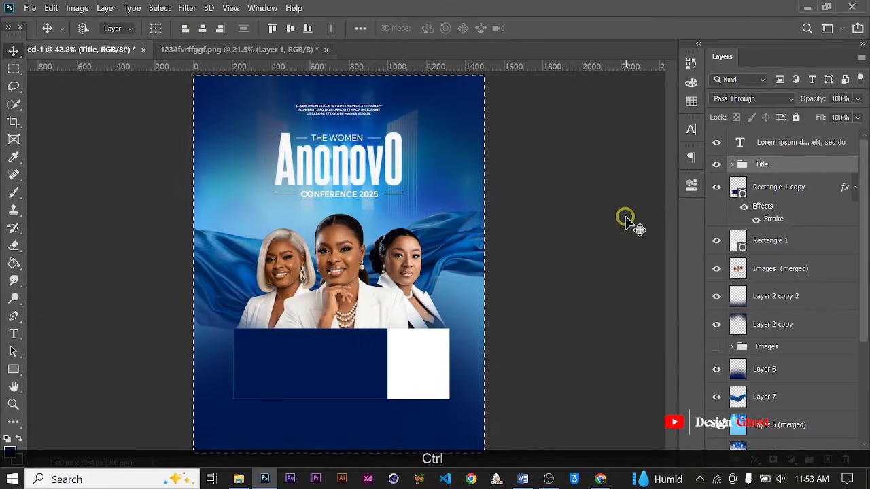
key(ctrl+d)
key(ctrl+0)
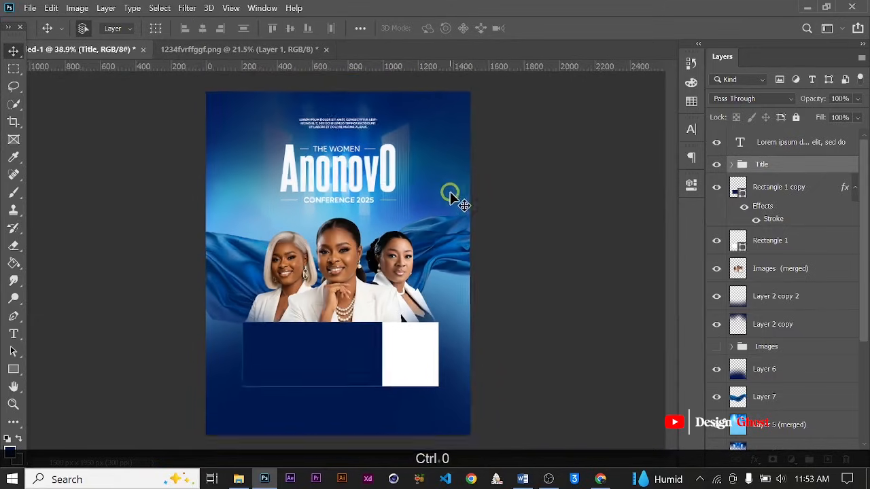
Select the Lorem ipsum text layer again and move it a little further down toward the title
click(804, 153)
key(Down)
key(Down)
key(Down)
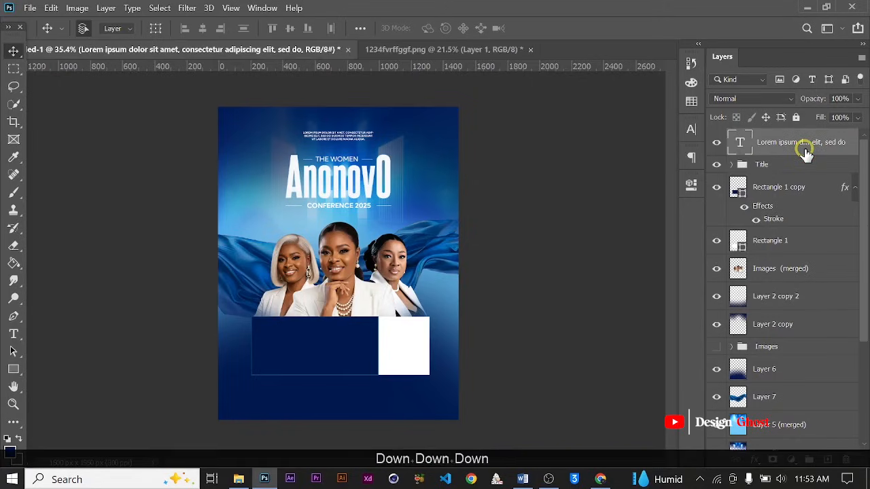
key(Down)
key(Down)
key(Return)
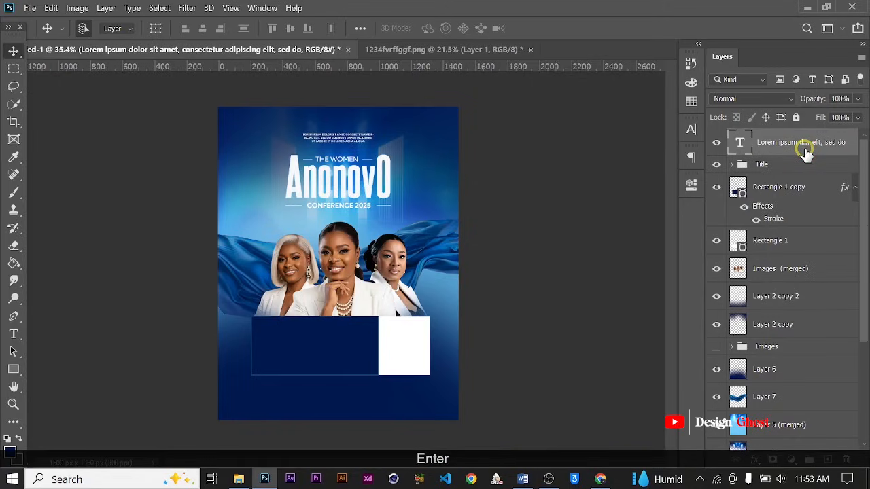
Examine the navy and white panel below the portraits and the empty area beneath it
key(ctrl+0)
scroll(387, 319, up, 3)
drag(357, 382, 387, 270)
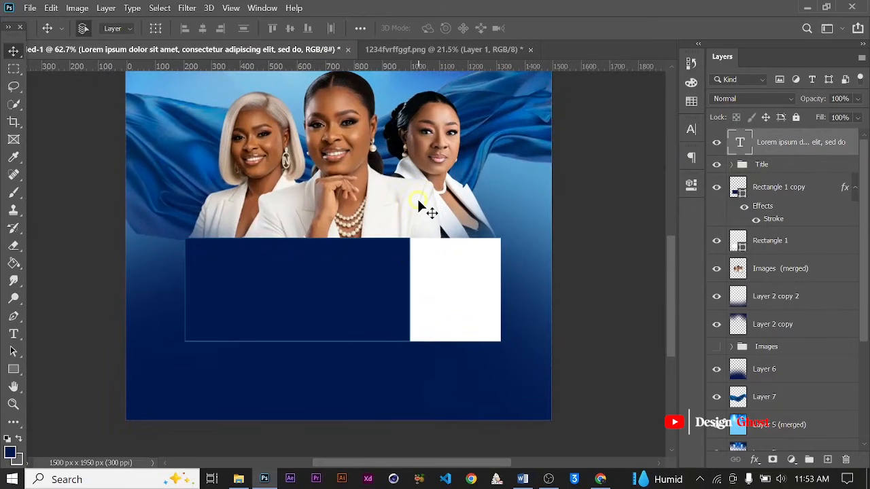
key(ctrl+0)
scroll(372, 233, up, 4)
drag(377, 277, 402, 138)
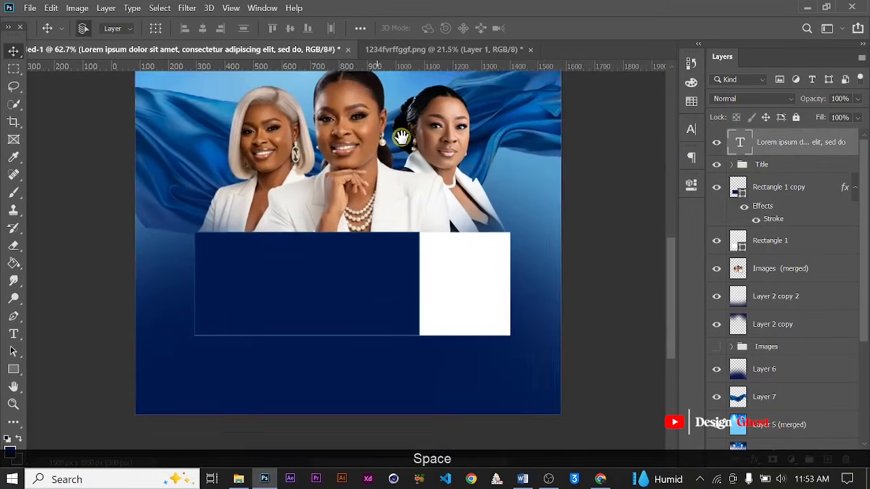
scroll(351, 301, up, 5)
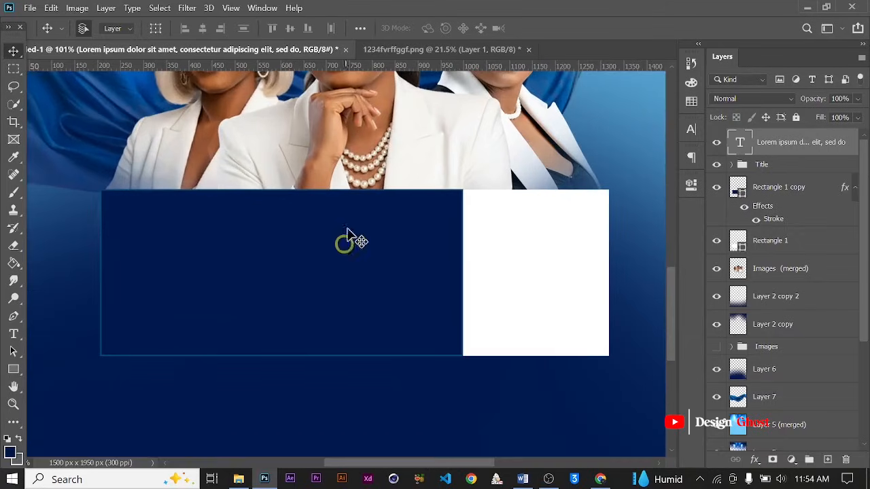
scroll(289, 222, down, 2)
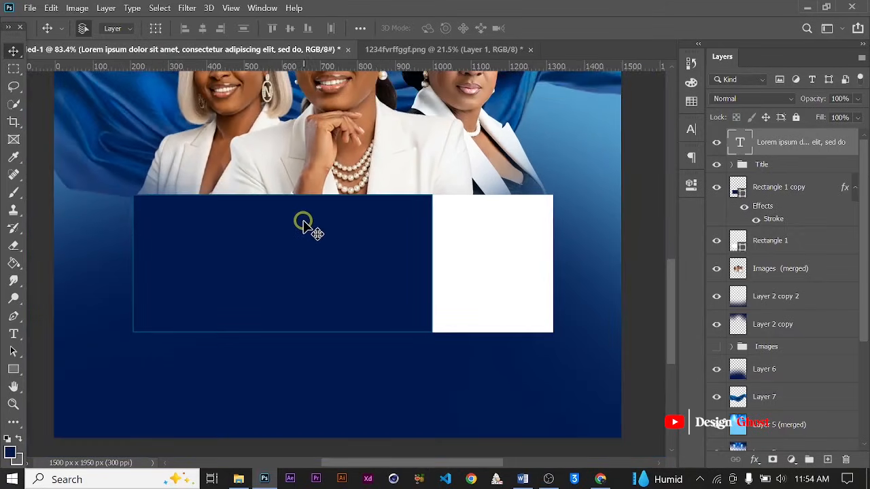
scroll(303, 222, down, 1)
key(ctrl+0)
scroll(291, 334, up, 3)
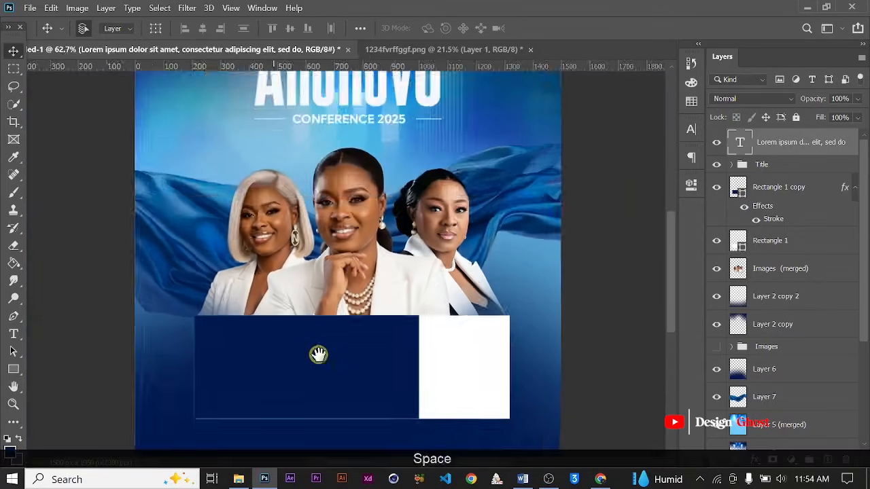
Add the two-line white text "ENEVT DATE" in Lufga SemiBold at 5 pt near the navy panel's upper-left corner
drag(317, 354, 335, 305)
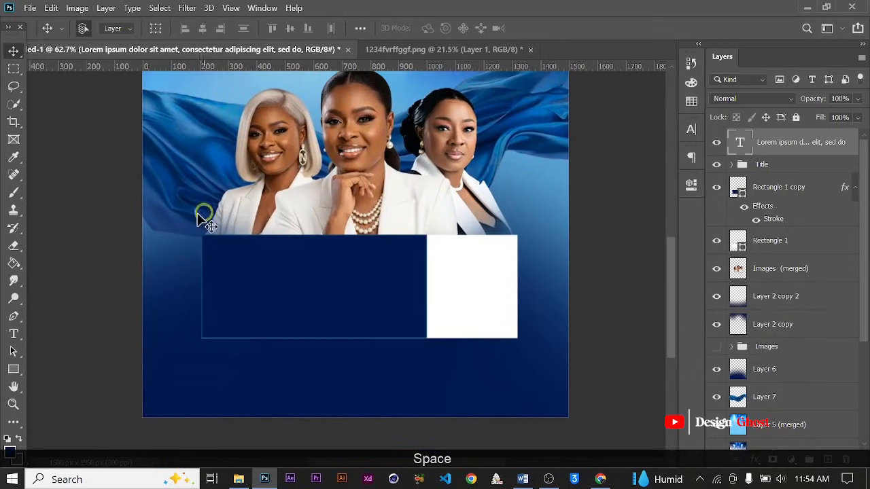
scroll(305, 301, up, 2)
scroll(334, 305, up, 1)
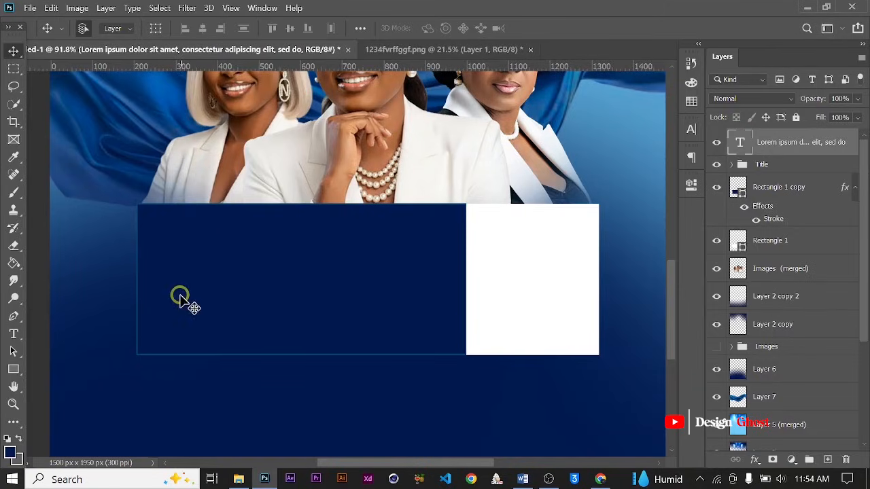
scroll(180, 297, down, 1)
scroll(185, 289, up, 3)
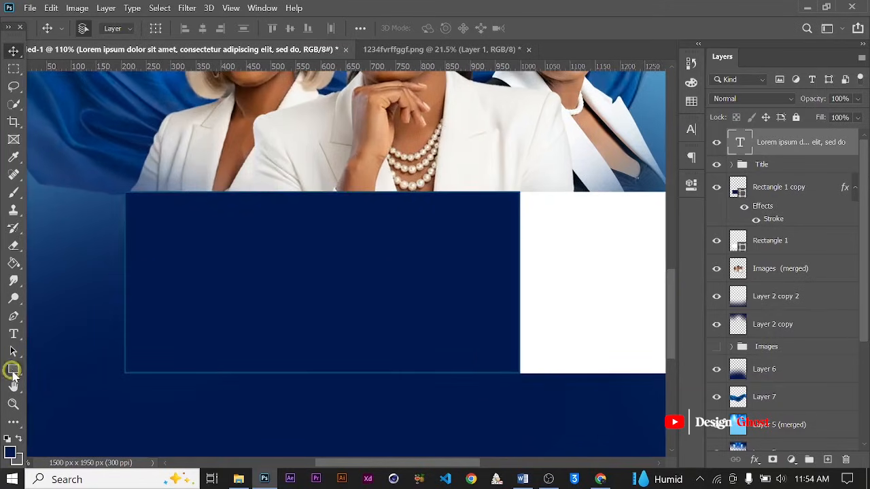
click(14, 334)
scroll(191, 252, up, 3)
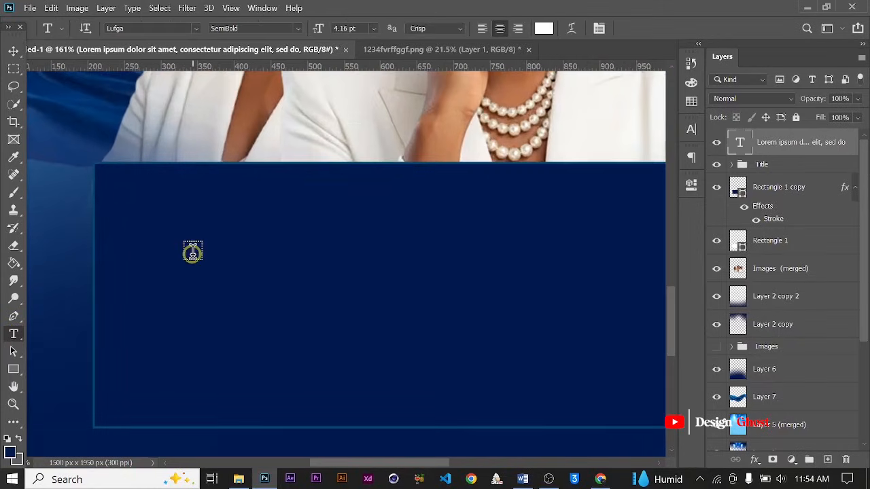
click(160, 226)
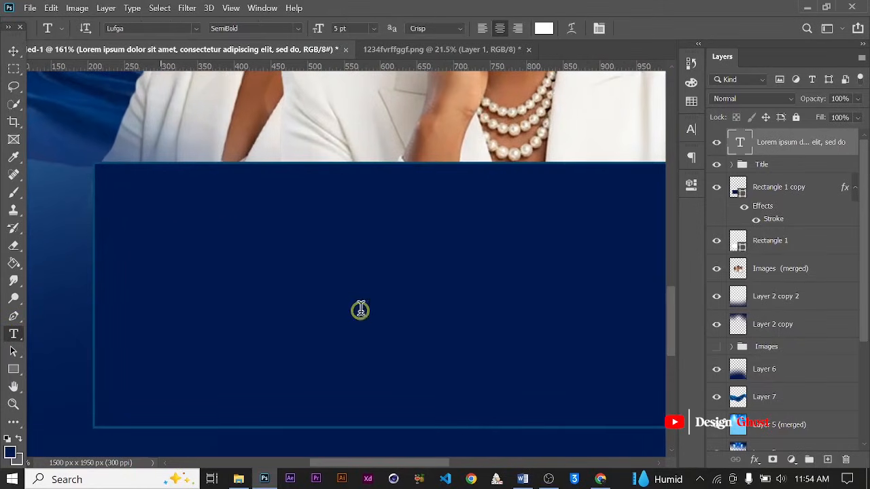
key(Caps_Lock)
text(E)
key(Caps_Lock)
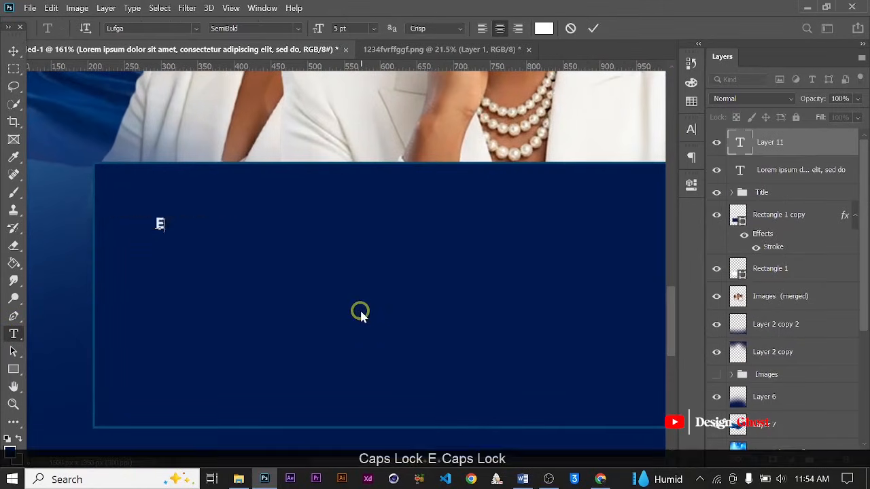
text(ne)
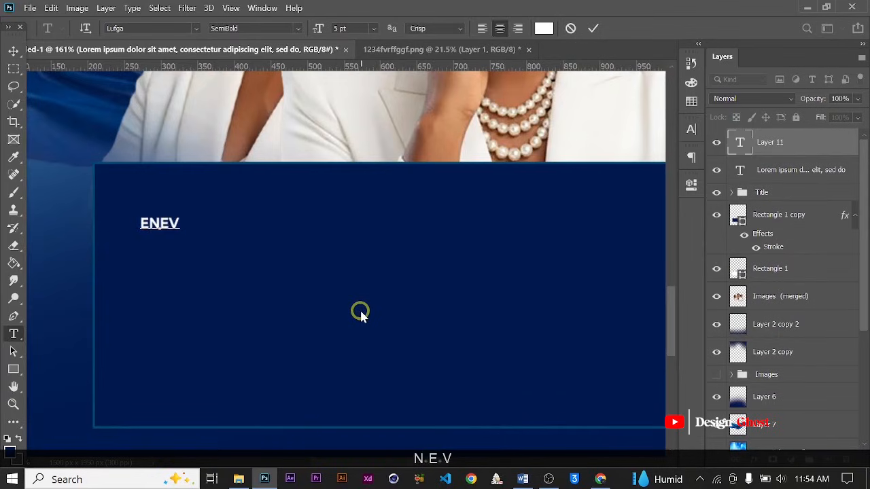
text(vt)
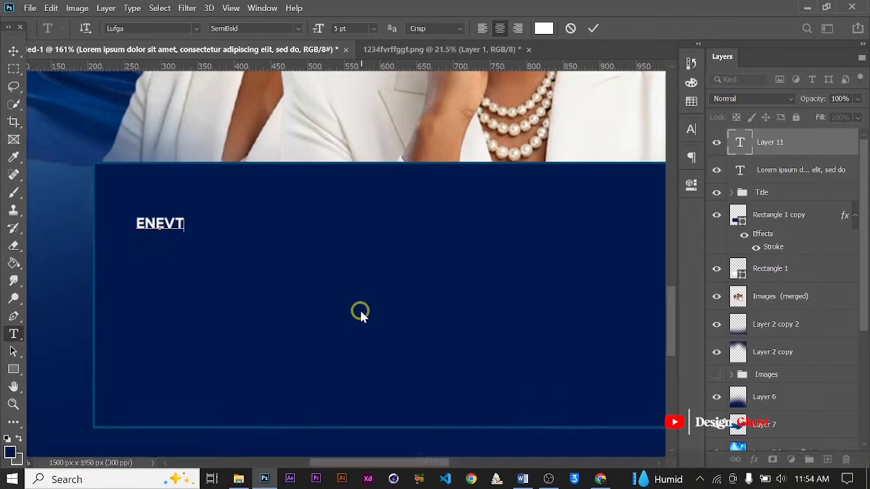
key(Return)
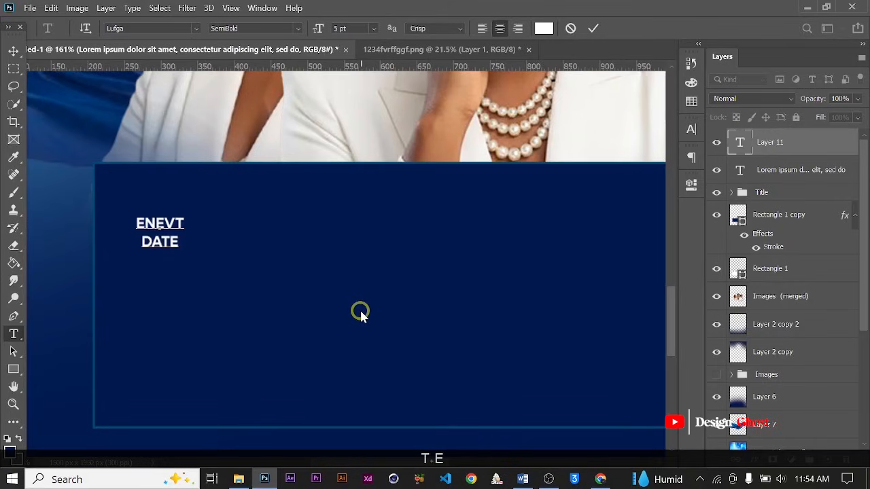
Right-align both lines of the "ENEVT DATE" text and commit the edit
key(ctrl+a)
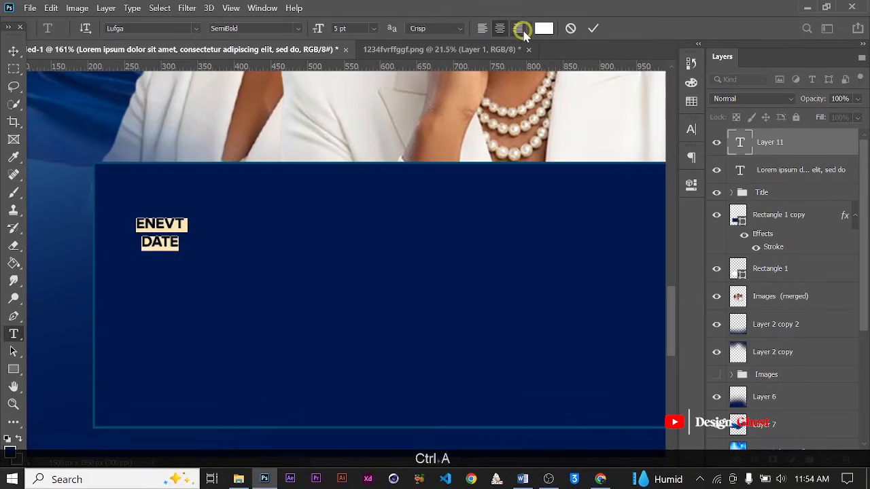
key(ctrl+shift+r)
click(592, 29)
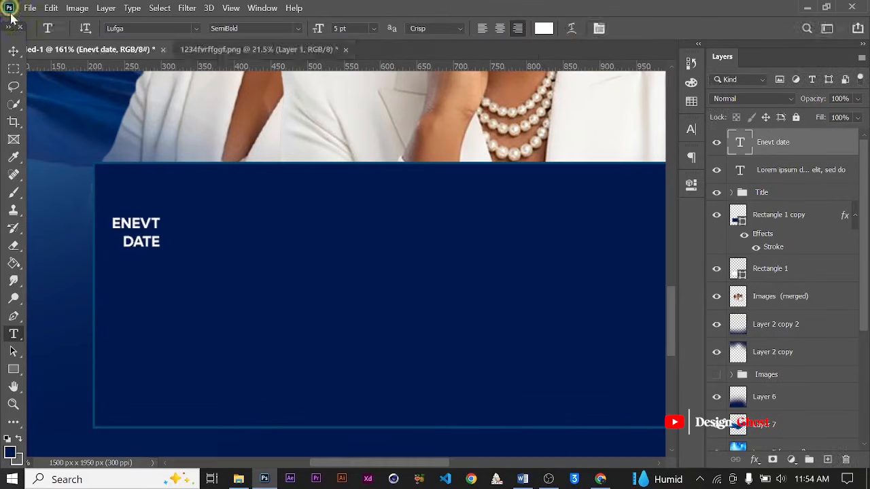
Move the "ENEVT DATE" text further right inside the navy panel and nudge it slightly down
click(11, 51)
scroll(181, 232, up, 3)
drag(145, 226, 210, 230)
scroll(210, 231, down, 6)
scroll(211, 233, down, 3)
key(Down)
key(Down)
key(Down)
key(Down)
key(Down)
key(Down)
key(Down)
key(Down)
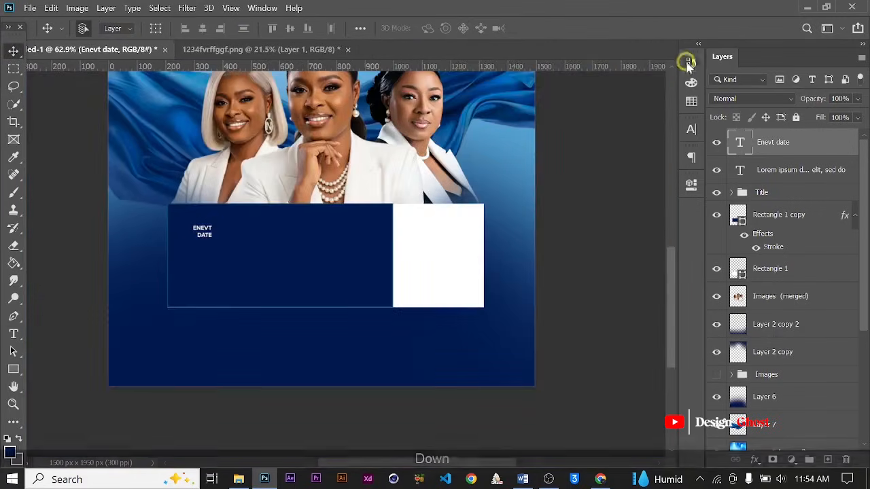
Change the font style of the "ENEVT DATE" text to Regular
click(691, 128)
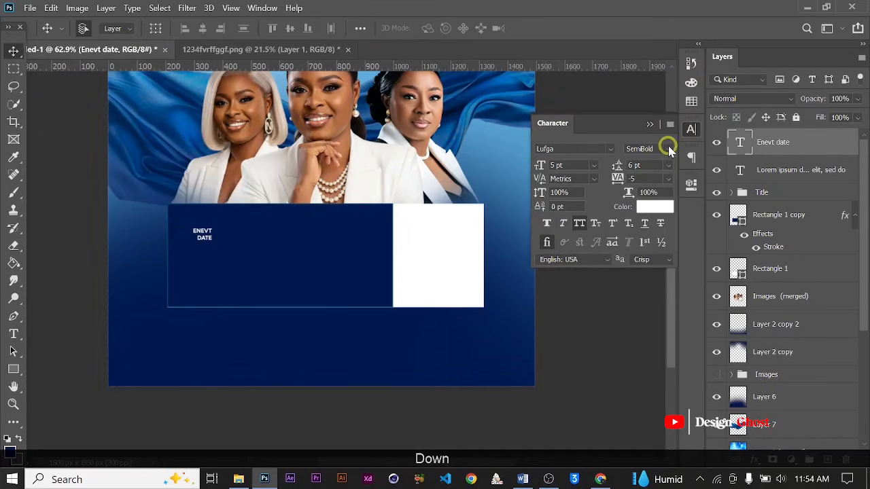
click(669, 150)
click(662, 229)
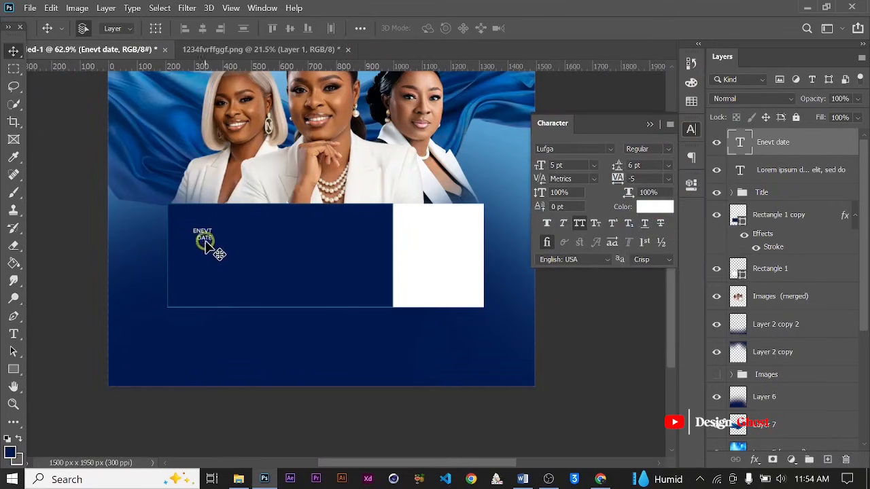
Fine-tune the position of the "ENEVT DATE" text in the navy panel, nudging it slightly right and up
scroll(206, 245, up, 3)
key(Down)
key(Down)
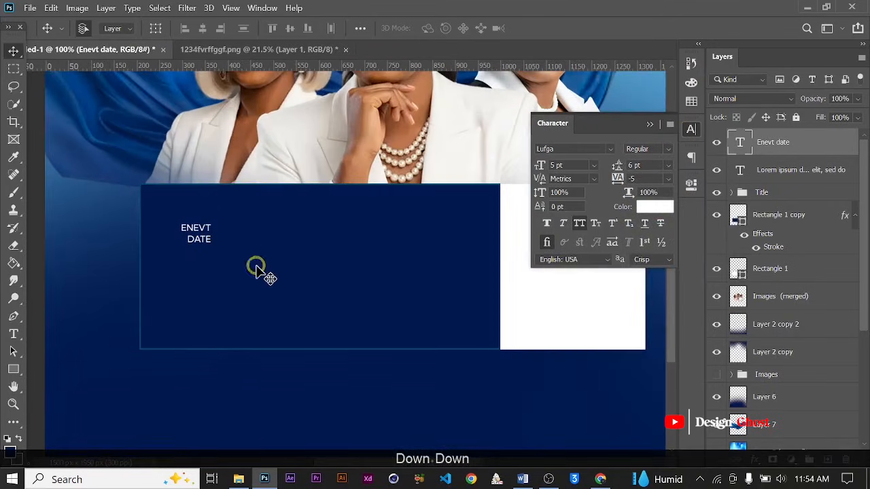
key(Right)
key(Right)
key(Right)
key(Up)
key(Up)
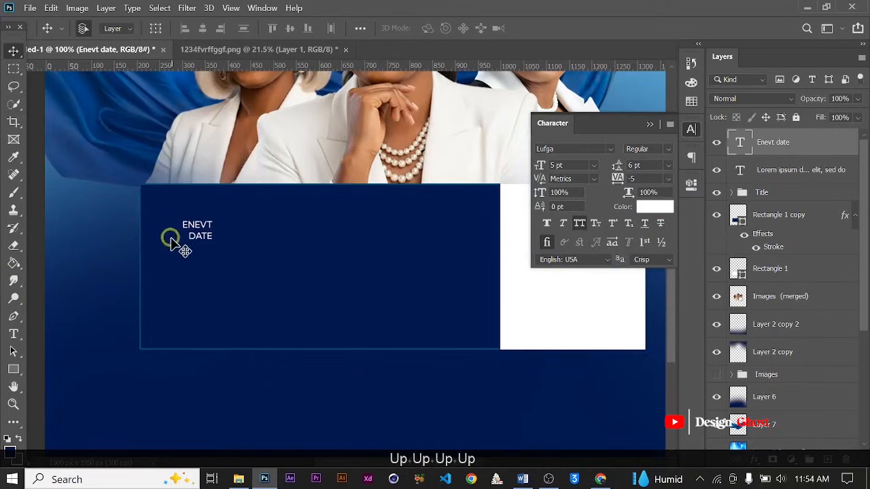
Create a left-aligned Lorem ipsum paragraph box about 260 px wide directly to the right of the "ENEVT DATE" text
click(13, 333)
scroll(228, 216, up, 2)
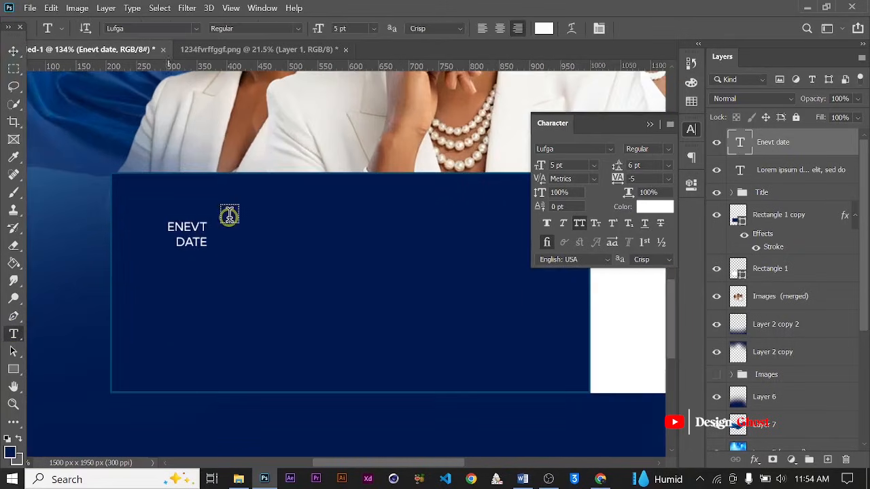
drag(224, 217, 378, 282)
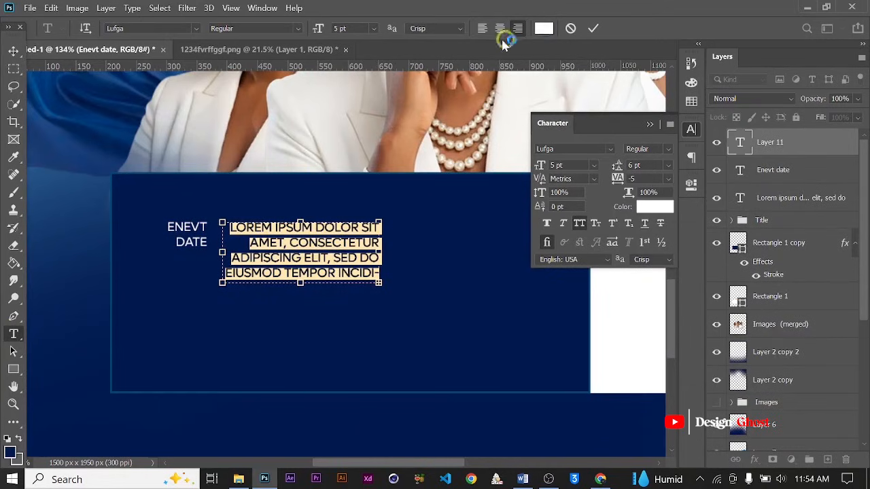
click(482, 28)
click(591, 29)
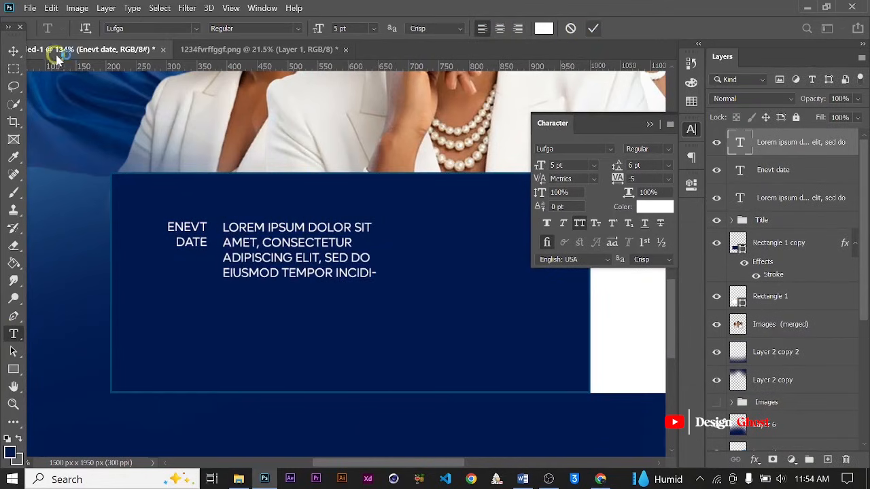
Set the font style of the new Lorem ipsum paragraph in the navy panel to Medium
click(14, 51)
click(667, 149)
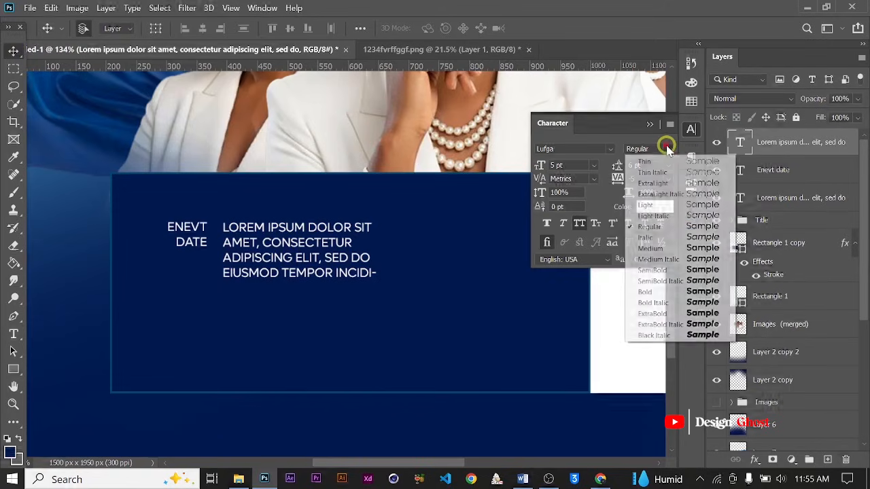
click(669, 249)
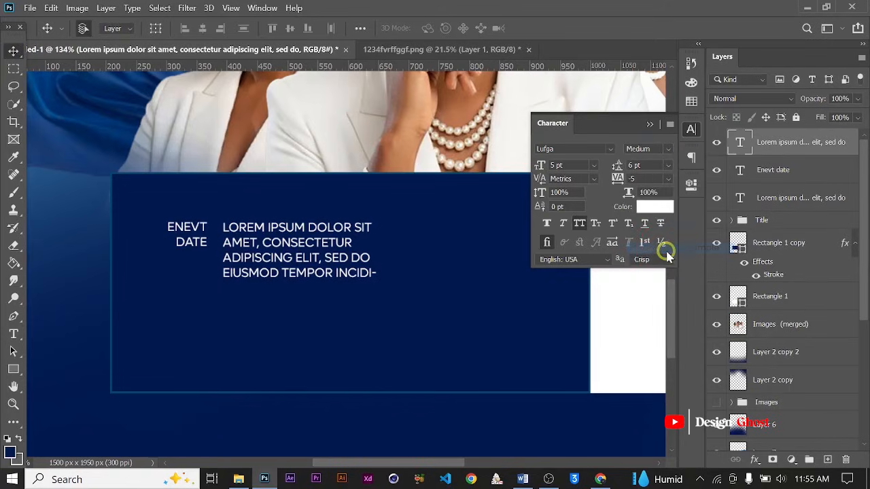
scroll(333, 272, down, 2)
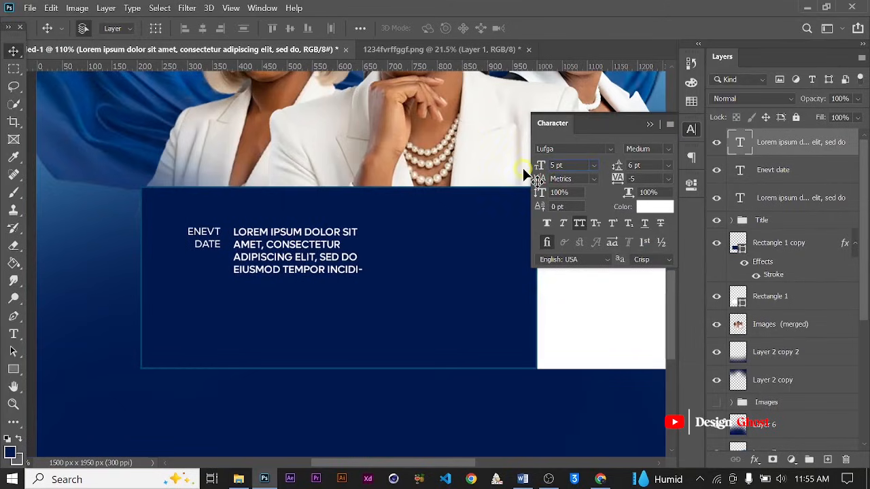
Set the lorem ipsum paragraph's font size to 4 pt
click(557, 165)
text(4)
key(Return)
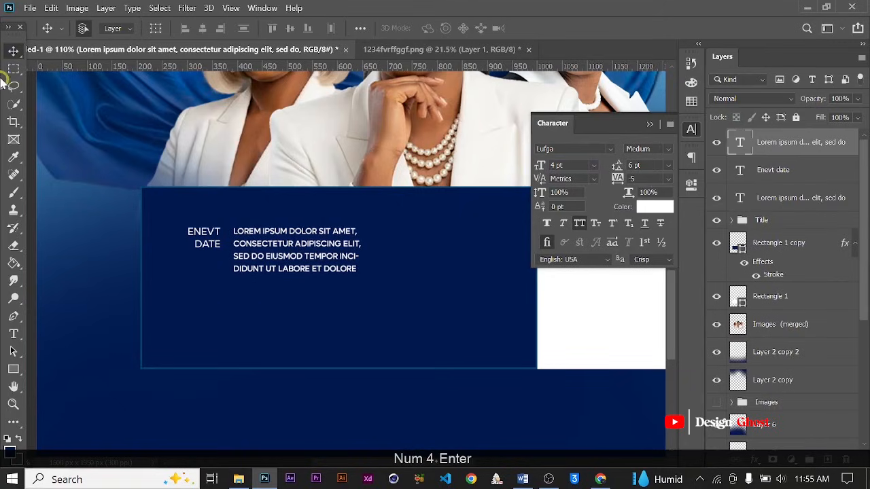
Nudge the paragraph up and slightly right so it is vertically centred beside the ENEVT DATE label
scroll(268, 143, down, 2)
key(Up)
key(Up)
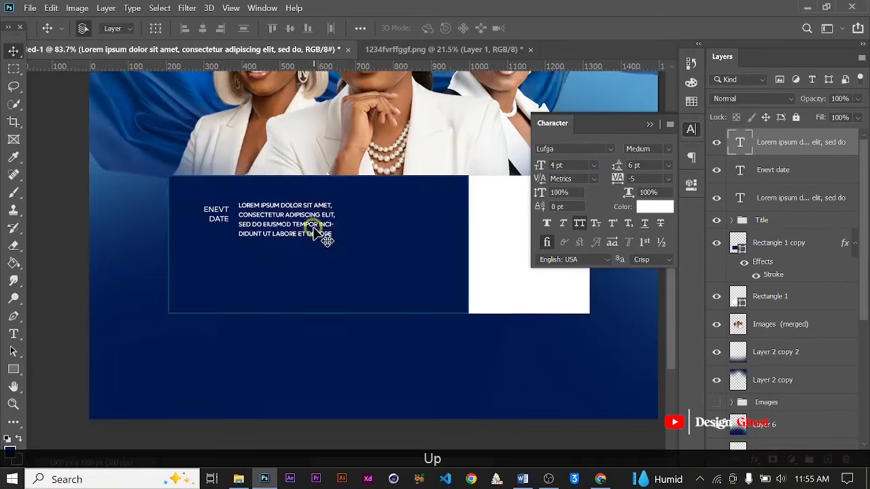
key(Down)
key(Down)
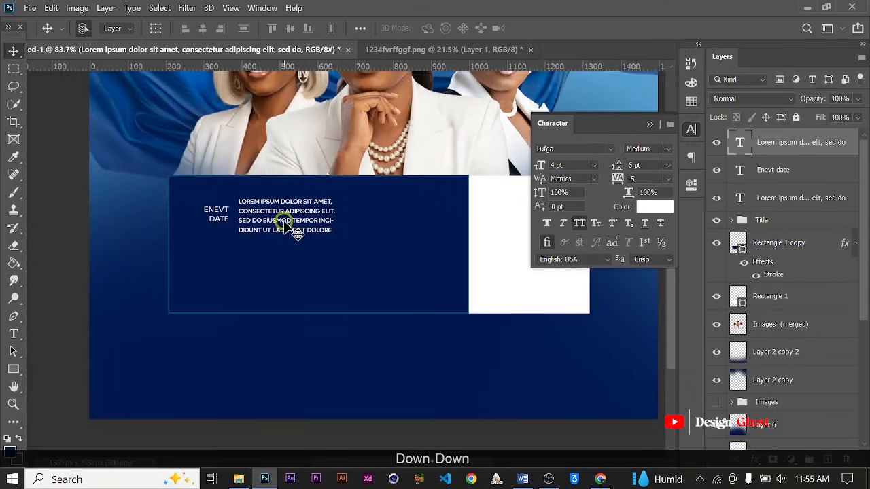
scroll(253, 220, up, 3)
key(Right)
key(Right)
key(Right)
key(Right)
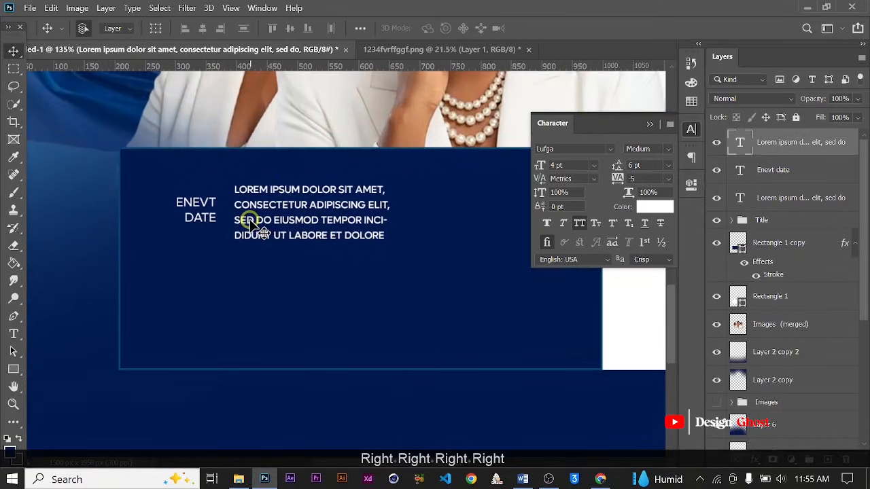
scroll(254, 225, down, 4)
scroll(253, 224, up, 3)
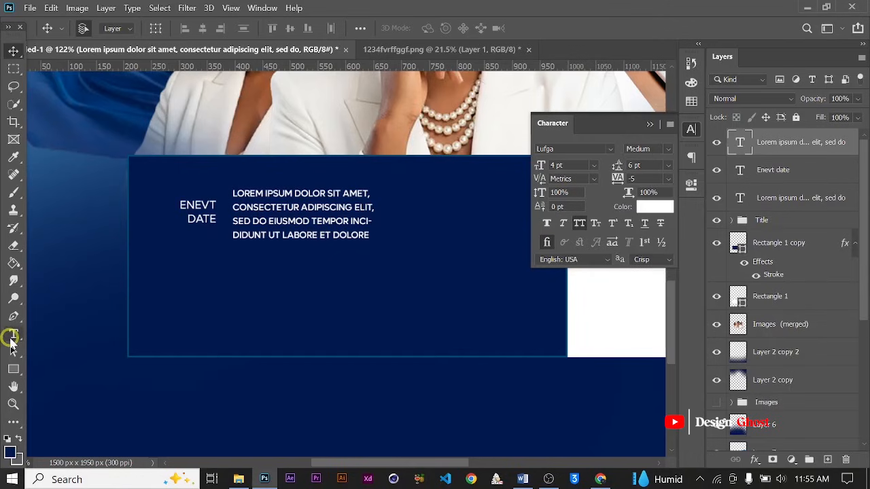
Draw a vertical rectangle of about 2 × 62 px as a divider between the label and the paragraph, and fill it white
click(11, 369)
scroll(217, 216, up, 3)
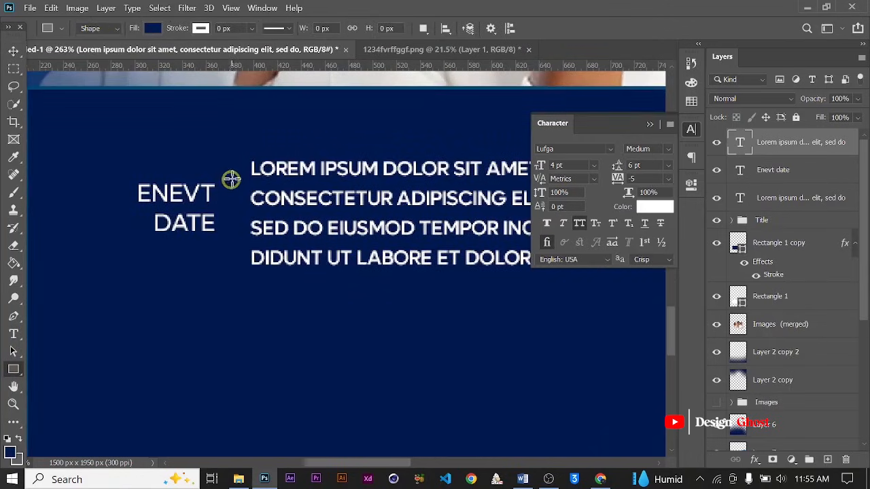
drag(231, 175, 231, 247)
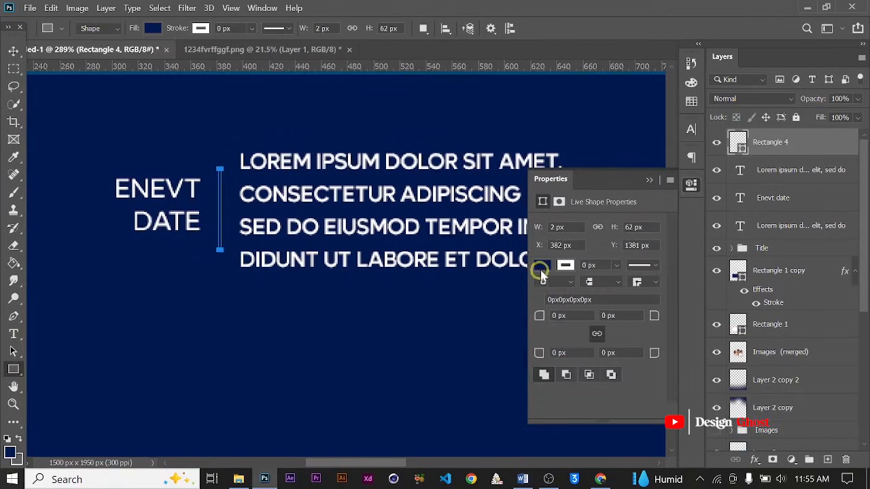
click(540, 268)
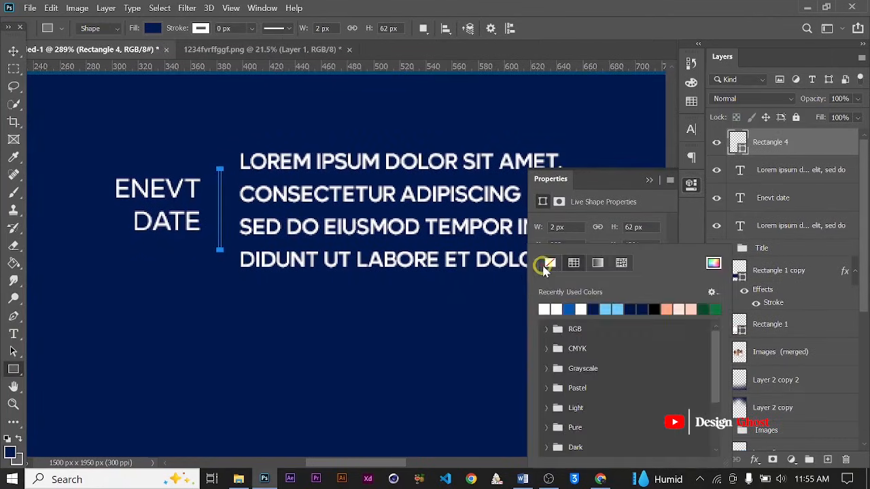
click(546, 309)
click(649, 179)
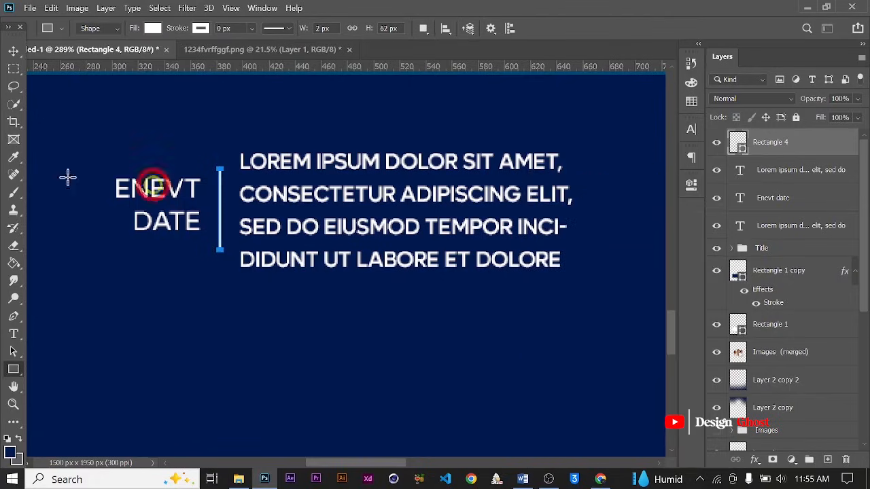
Nudge the divider line up slightly to centre it beside the ENEVT DATE label
click(15, 53)
scroll(210, 234, down, 4)
scroll(383, 345, down, 4)
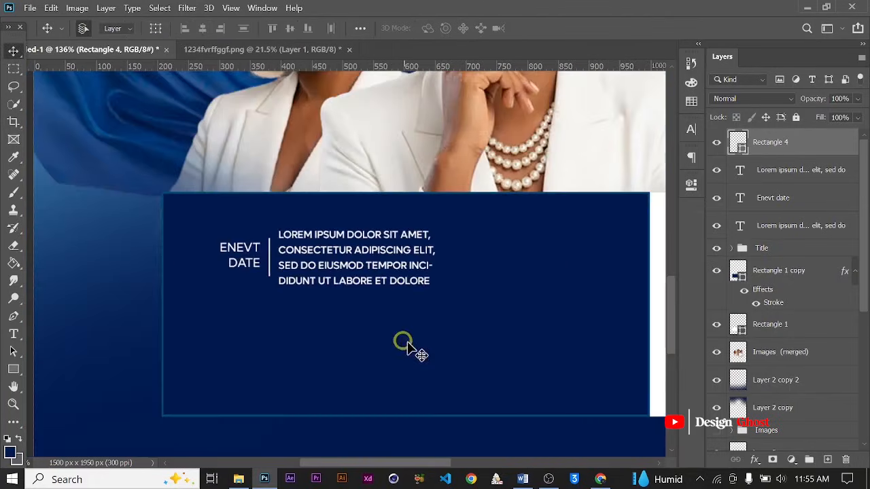
key(Up)
Transform the divider line to narrow it to about 58% of its width, keeping its height at 100%
scroll(257, 246, up, 8)
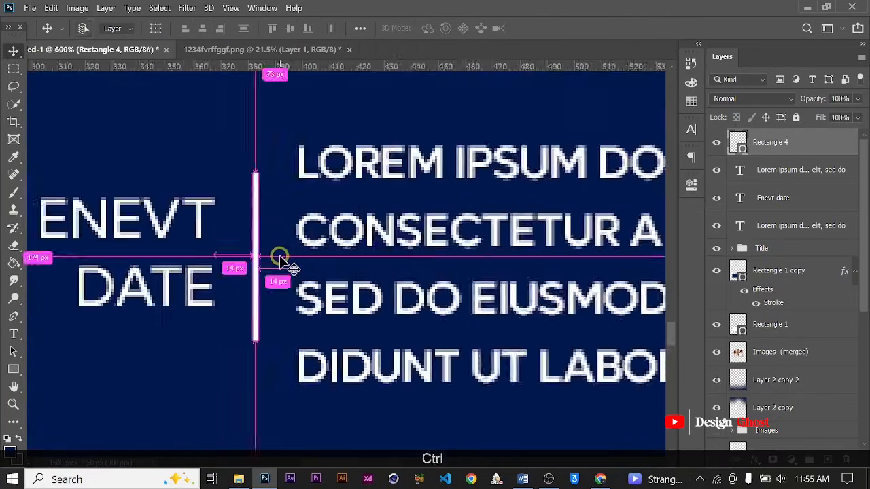
key(ctrl+t)
scroll(278, 255, up, 5)
drag(203, 270, 191, 269)
click(640, 30)
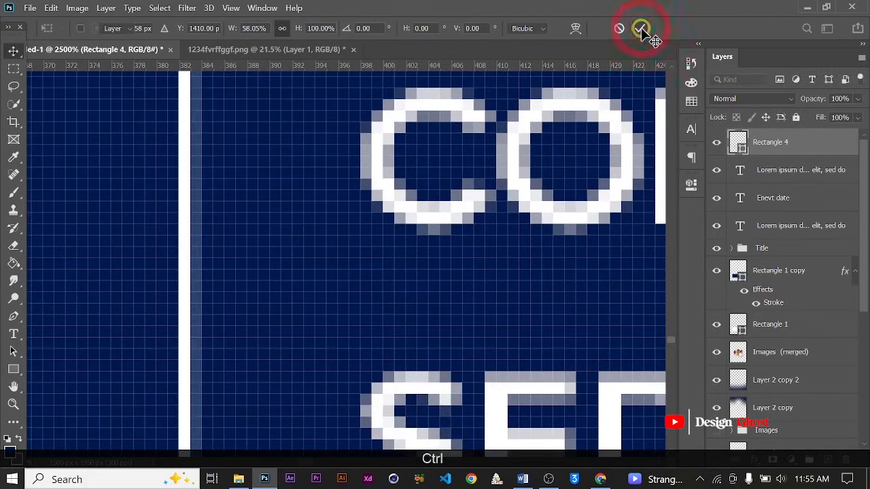
Fine-tune the thinned divider's position so it sits evenly between the label and the paragraph
key(ctrl+0)
scroll(309, 356, up, 3)
scroll(315, 363, up, 2)
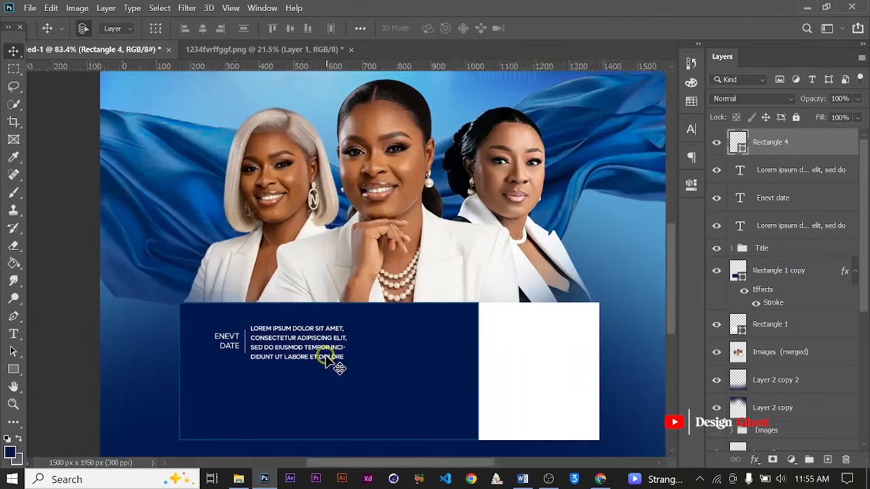
key(Right)
scroll(280, 341, up, 2)
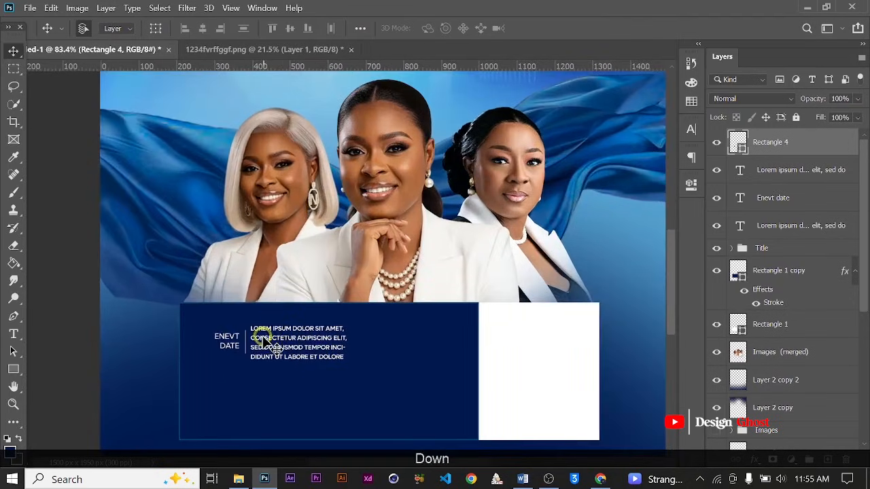
scroll(329, 345, down, 3)
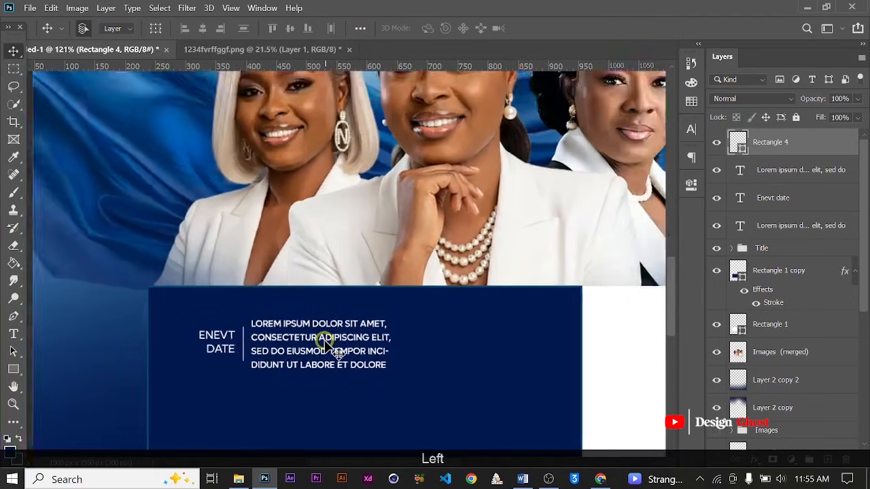
scroll(319, 332, up, 4)
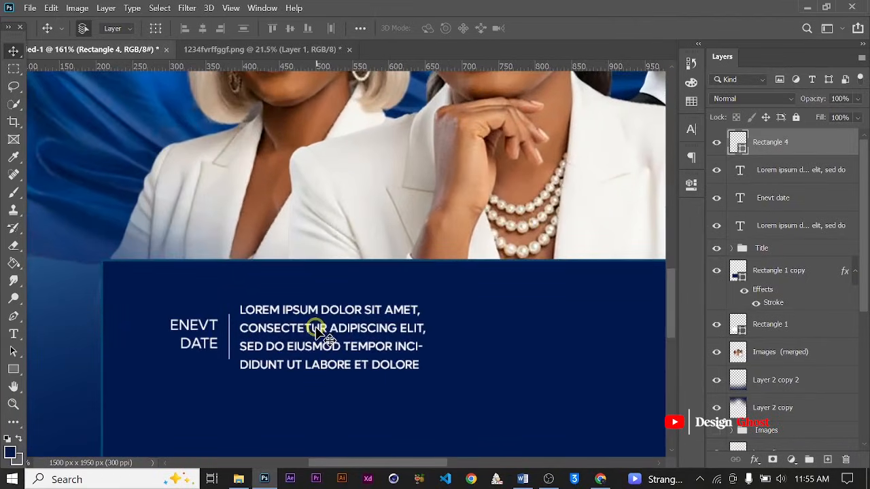
click(319, 333)
scroll(475, 320, down, 3)
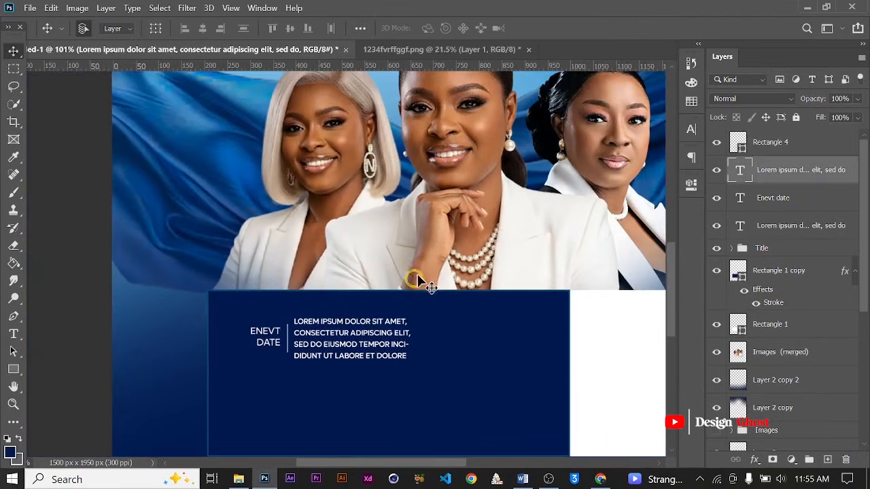
scroll(415, 277, down, 1)
scroll(418, 329, up, 4)
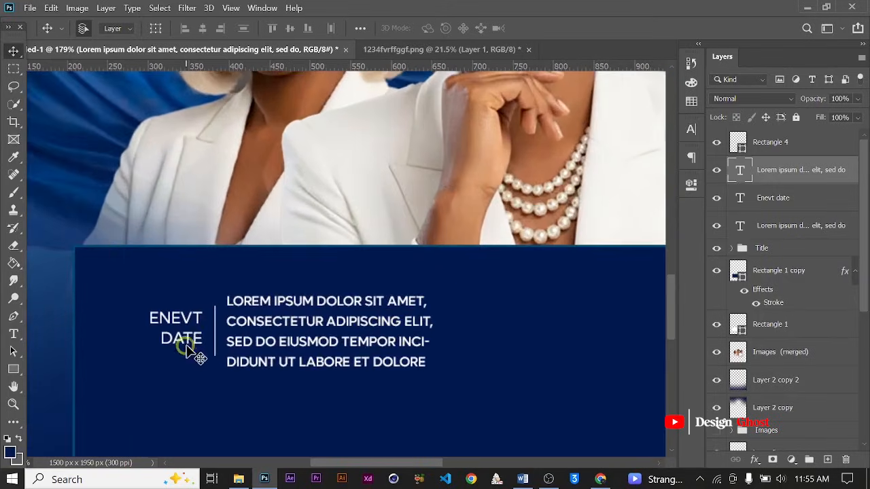
scroll(320, 346, down, 2)
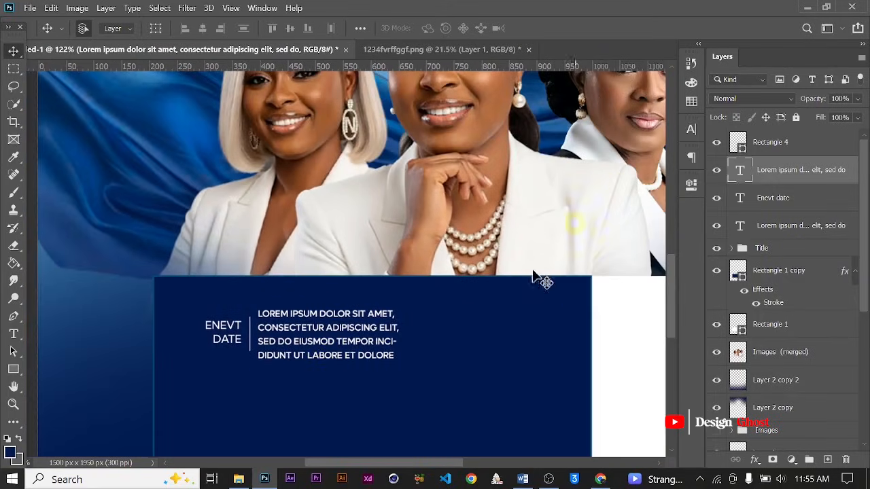
scroll(387, 350, down, 2)
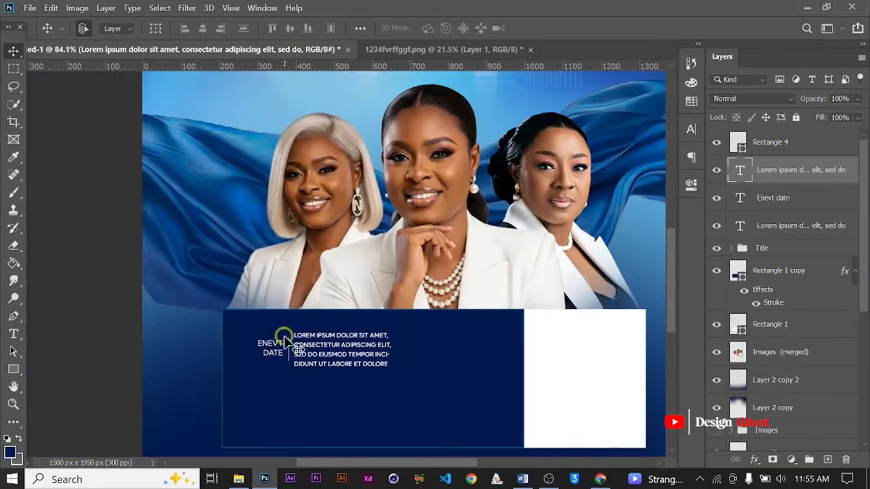
Set the ENEVT DATE label's font weight to Bold
scroll(284, 338, up, 5)
click(265, 360)
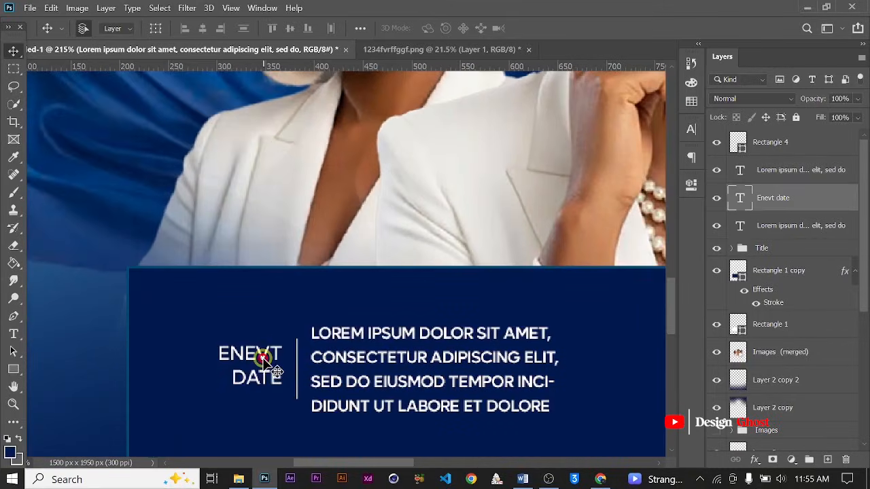
click(690, 131)
click(662, 148)
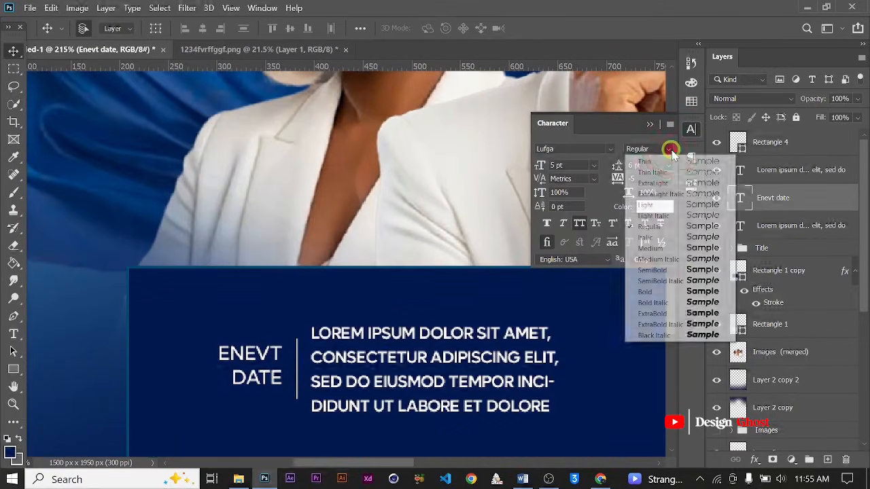
click(651, 270)
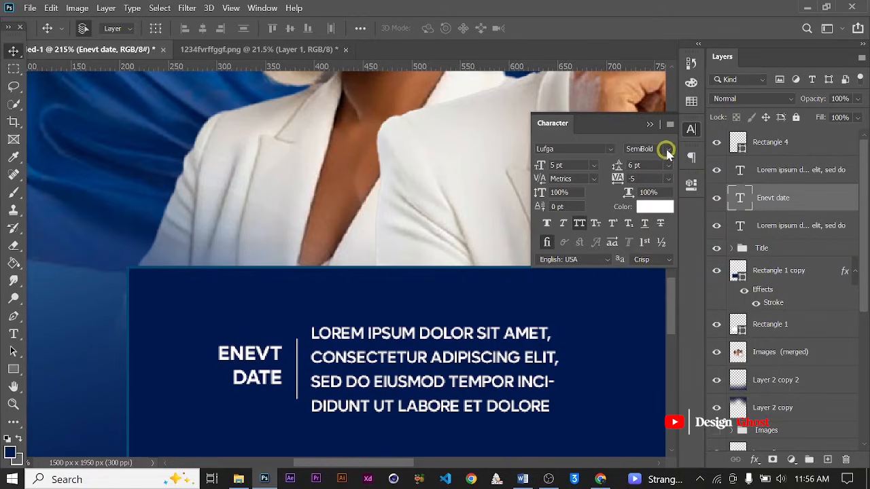
click(666, 149)
click(660, 293)
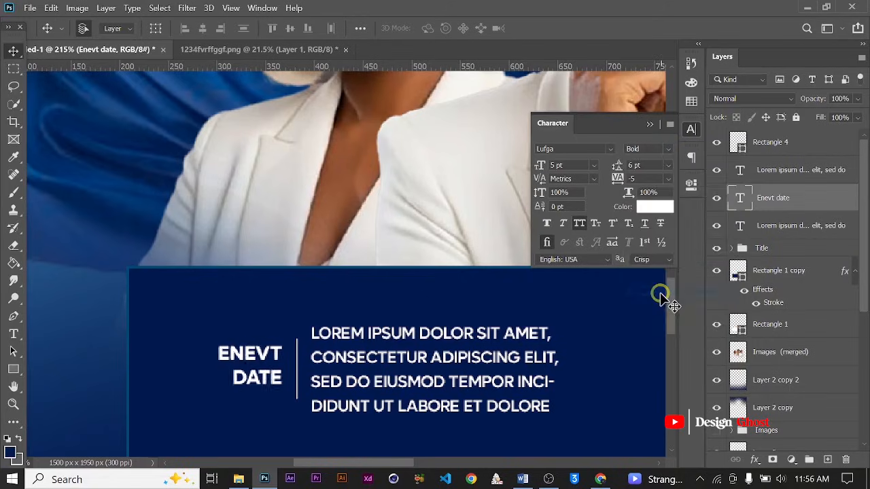
click(653, 126)
Group the ENEVT DATE label, its paragraph and the divider line into one layer group
scroll(335, 385, down, 10)
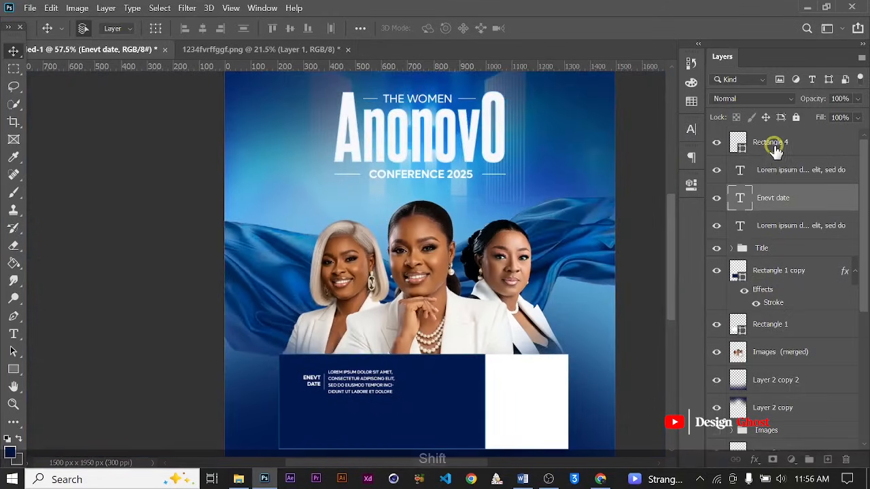
shift+click(774, 145)
key(ctrl+g)
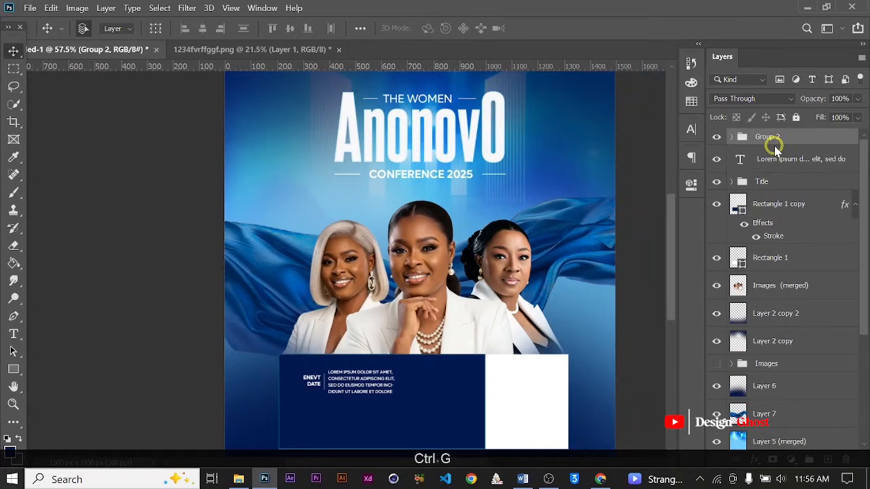
Duplicate the event date group and move the copy straight down until it sits clear below the original inside the navy box
key(ctrl+j)
key(Down)
key(Down)
key(Down)
key(Down)
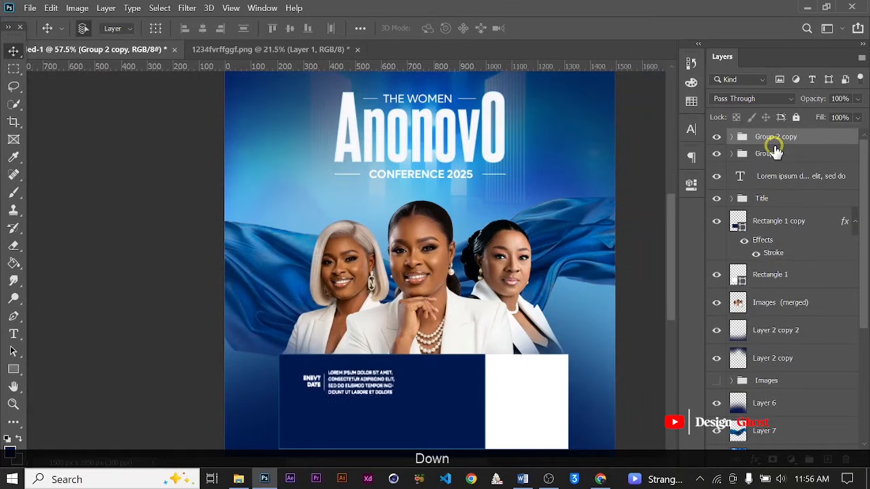
key(Down)
key(Down)
key(Down)
key(Down)
key(Down)
key(Down)
key(Down)
key(Down)
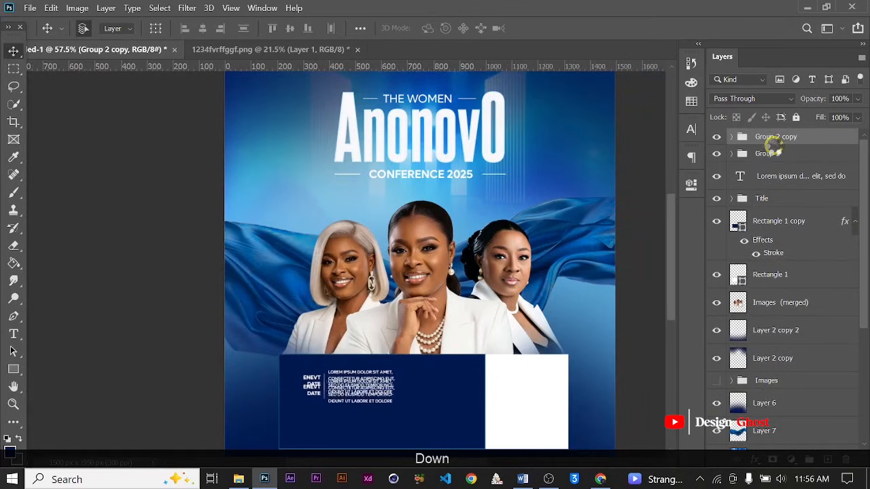
key(Down)
key(Down)
key(Down)
key(Down)
key(Down)
key(Down)
key(Down)
key(Down)
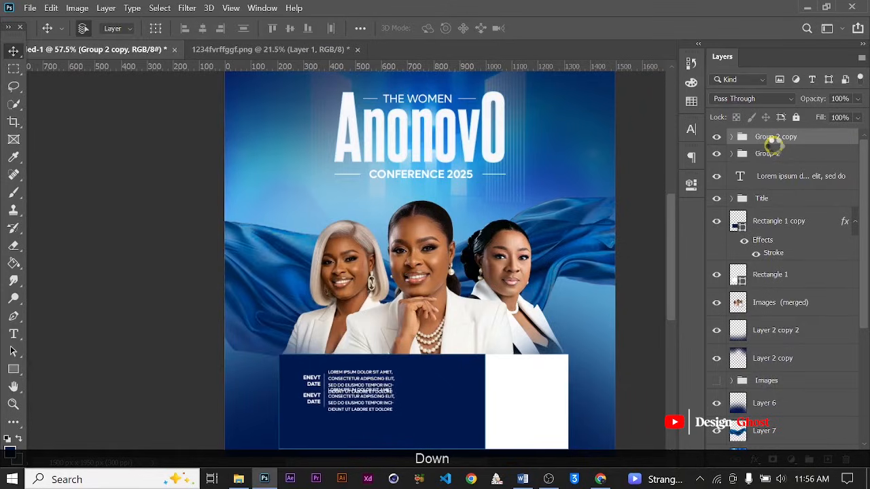
key(Down)
key(Down)
key(Down)
key(Down)
key(Down)
key(Down)
key(Down)
key(Down)
key(Down)
key(Down)
key(Down)
key(Down)
key(Down)
key(Down)
key(Down)
key(Down)
key(Down)
key(Down)
key(Down)
key(Down)
key(Down)
key(Down)
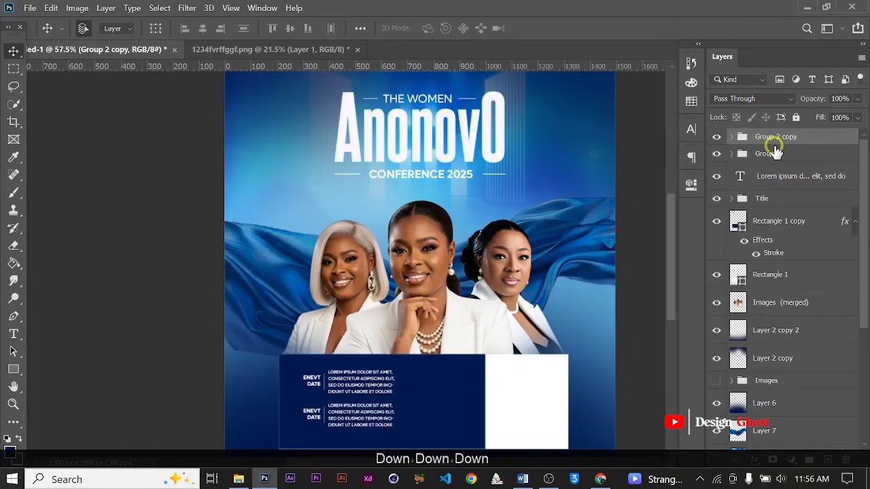
Replace the word DATE with VENUE in the lower group's label
scroll(555, 343, down, 3)
scroll(313, 387, up, 7)
drag(278, 372, 305, 360)
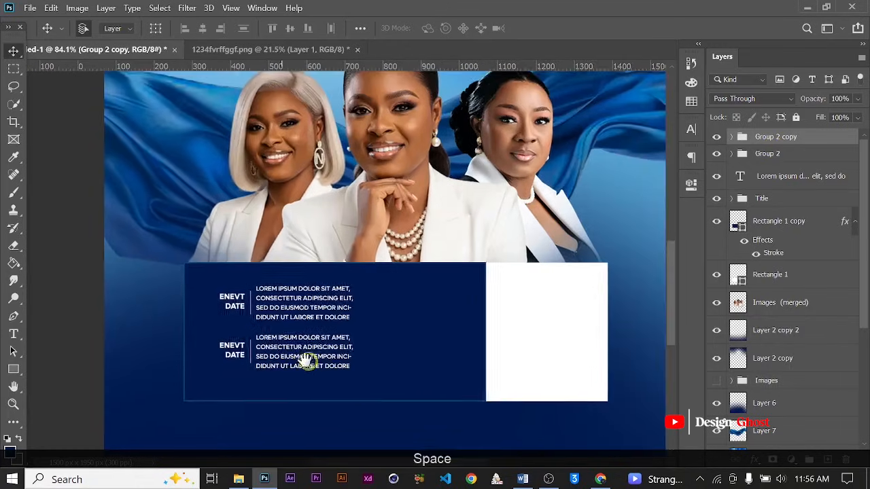
scroll(272, 350, up, 5)
scroll(238, 367, up, 3)
key(t)
scroll(208, 360, up, 2)
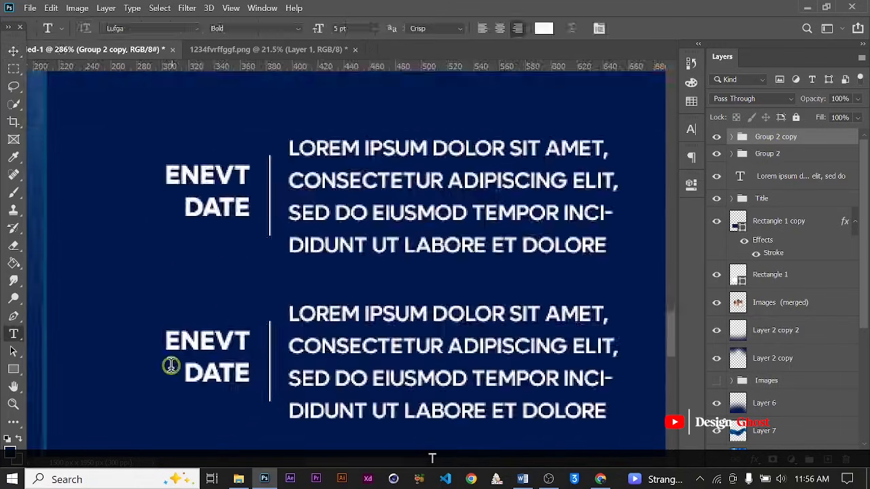
drag(182, 372, 251, 369)
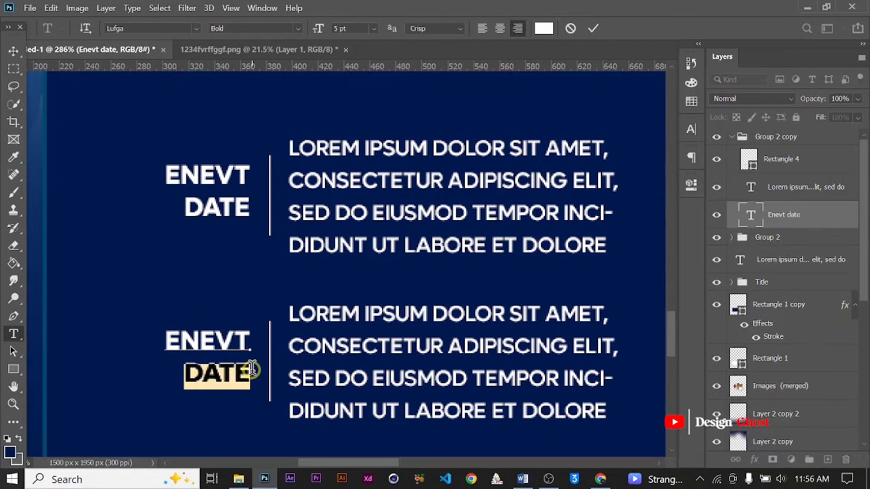
click(251, 368)
text(VENUE)
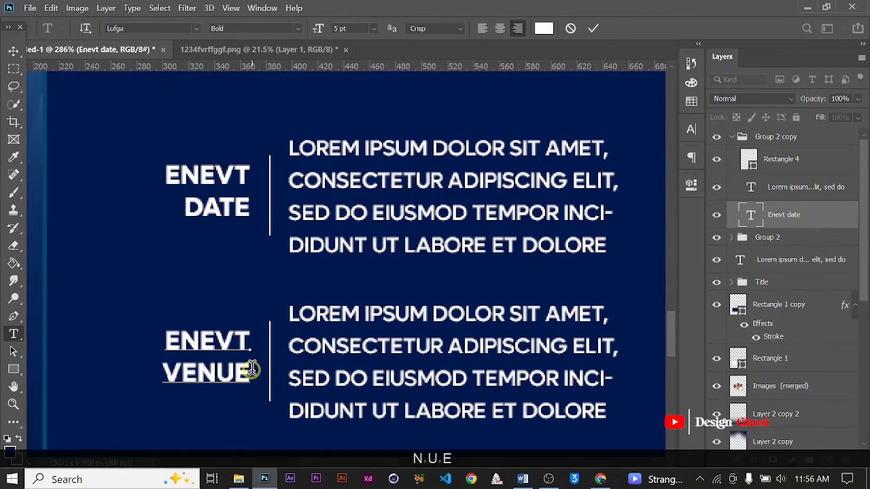
click(595, 28)
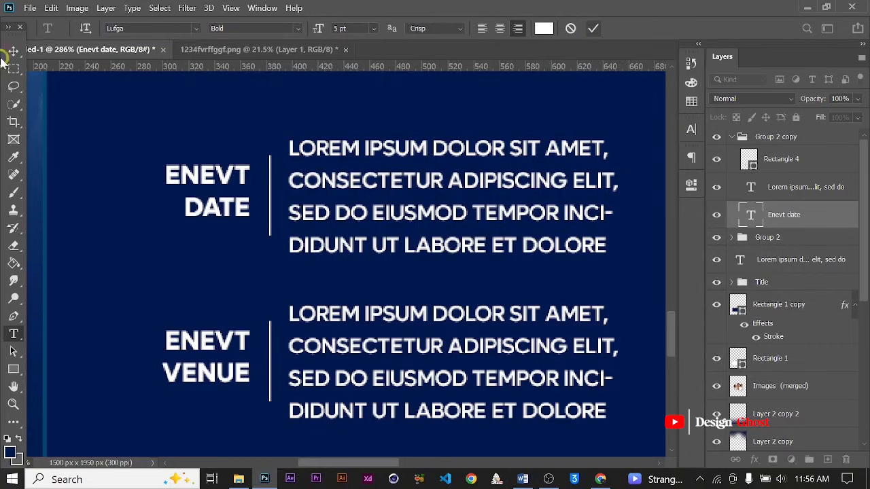
Correct the misspelled word ENEVT to EVENT in the upper label that reads DATE on its second line
click(13, 51)
scroll(310, 203, down, 5)
scroll(315, 258, down, 2)
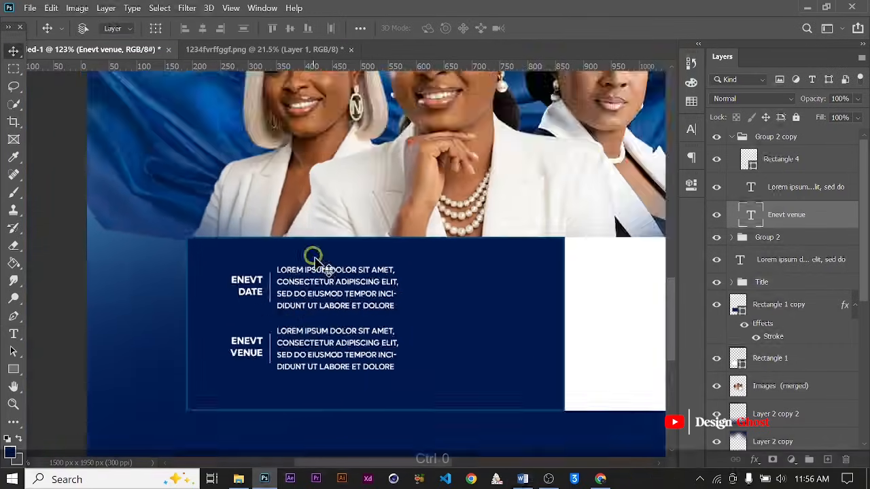
key(ctrl+0)
scroll(282, 374, up, 4)
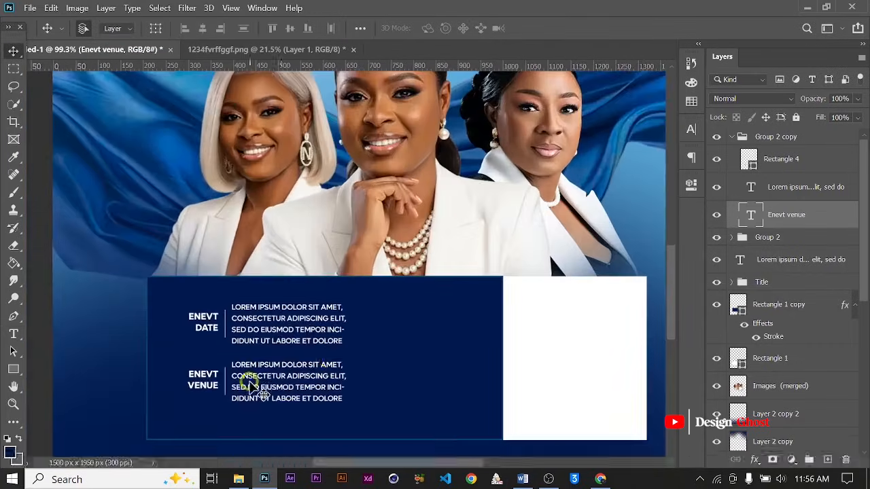
scroll(251, 383, up, 2)
scroll(191, 386, up, 2)
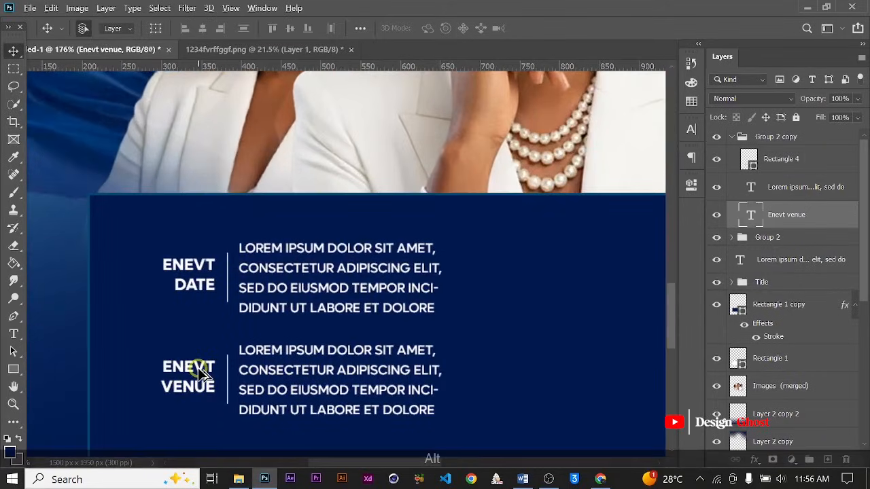
scroll(201, 372, up, 1)
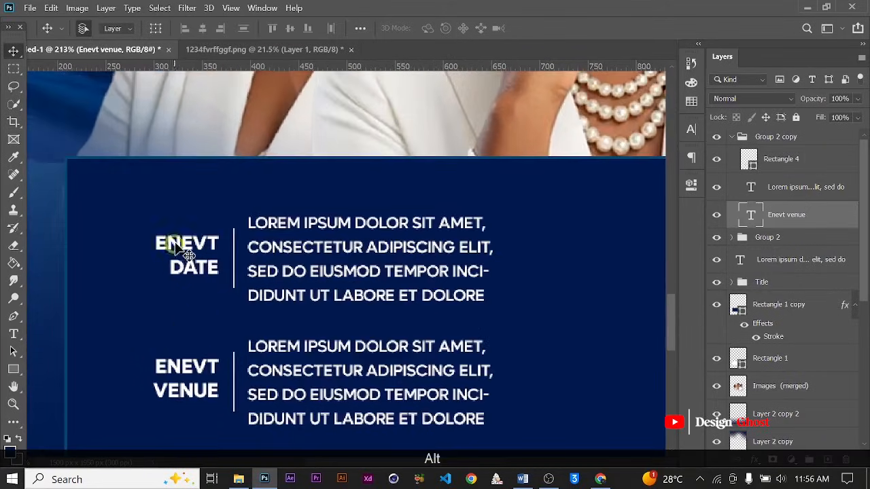
key(t)
scroll(212, 246, up, 1)
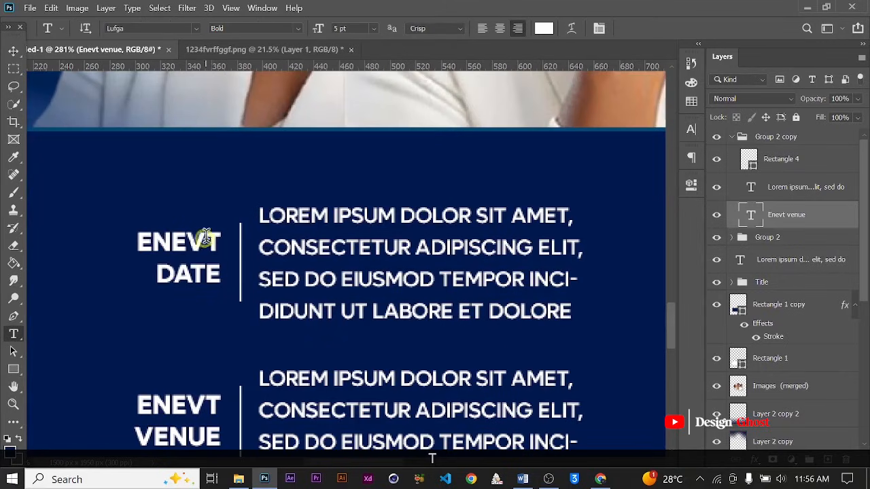
click(217, 234)
key(BackSpace)
key(BackSpace)
key(BackSpace)
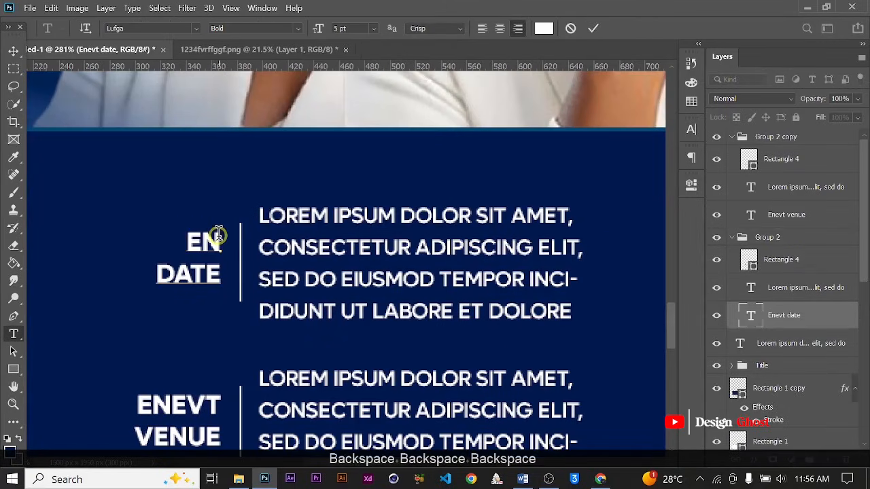
text(VENT)
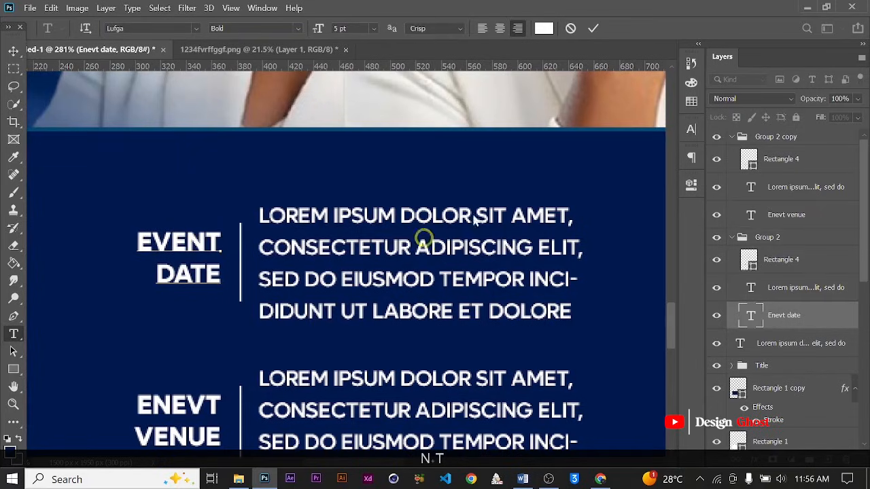
Correct ENEVT to EVENT in the venue label of the lower group
click(152, 405)
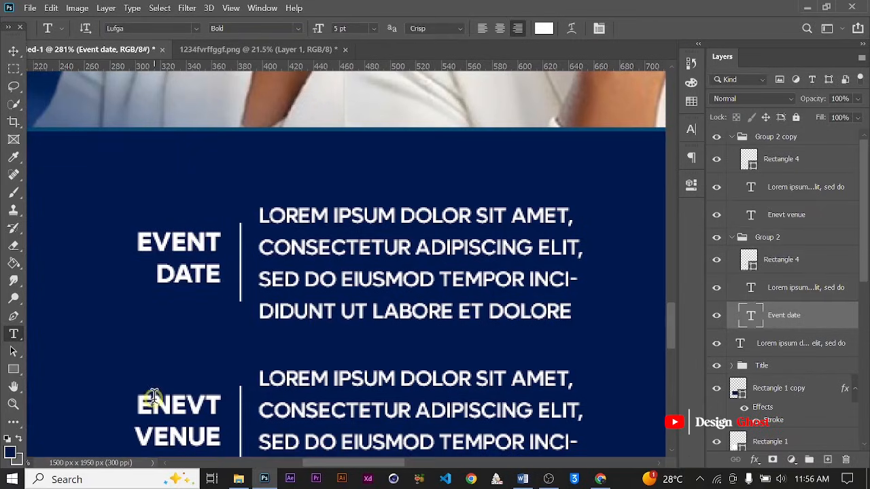
drag(152, 405, 252, 401)
text(VENT)
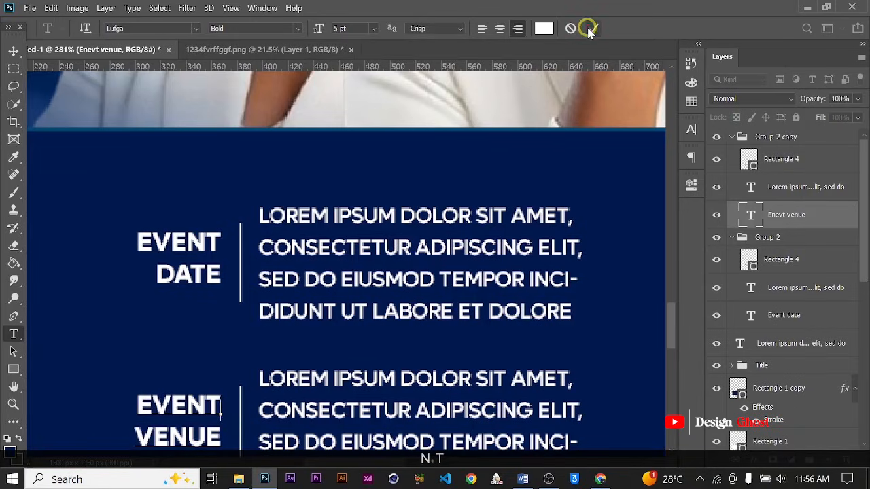
click(589, 30)
scroll(375, 305, down, 1)
Duplicate the EVENT DATE label and place the copy to the right of the upper paragraph inside the navy box
click(11, 52)
scroll(368, 229, down, 4)
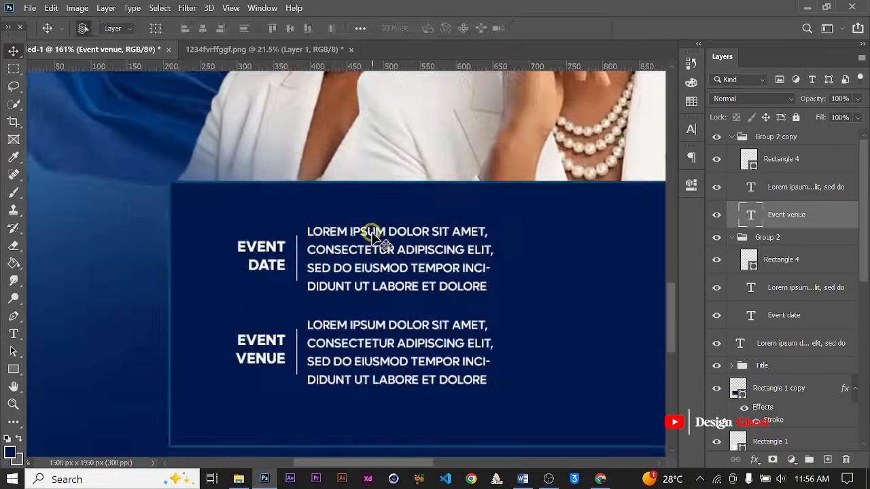
drag(314, 243, 527, 251)
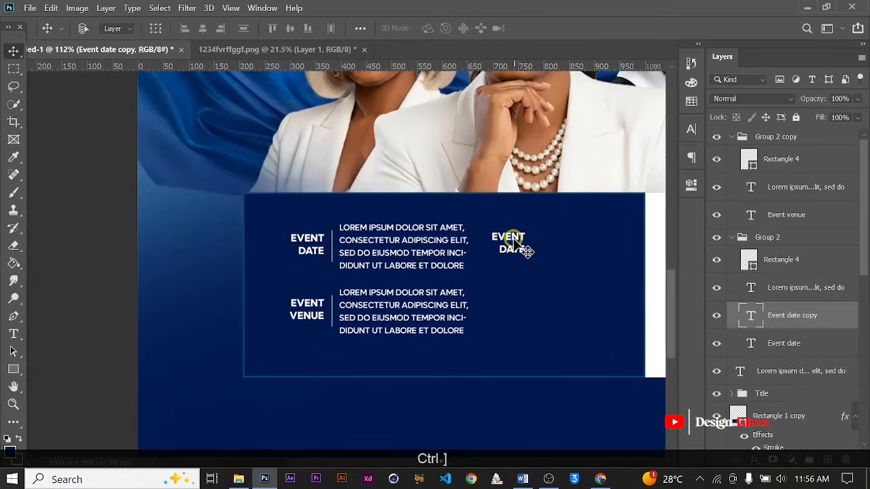
Bring the copied EVENT DATE label to the top of the layer stack, outside the groups, and collapse Group 2 and Group 2 copy
key(ctrl+bracketright)
key(ctrl+bracketright)
key(ctrl+bracketright)
key(ctrl+bracketright)
key(ctrl+bracketright)
key(ctrl+bracketright)
key(ctrl+bracketright)
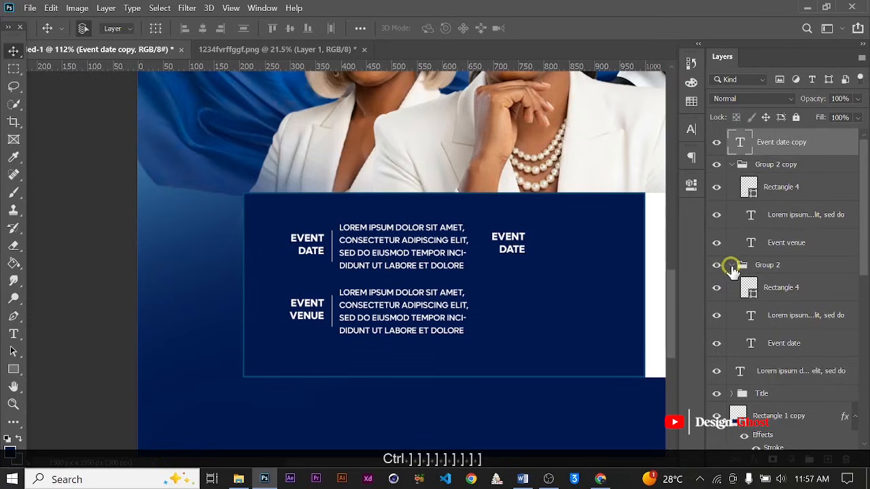
click(731, 265)
click(731, 165)
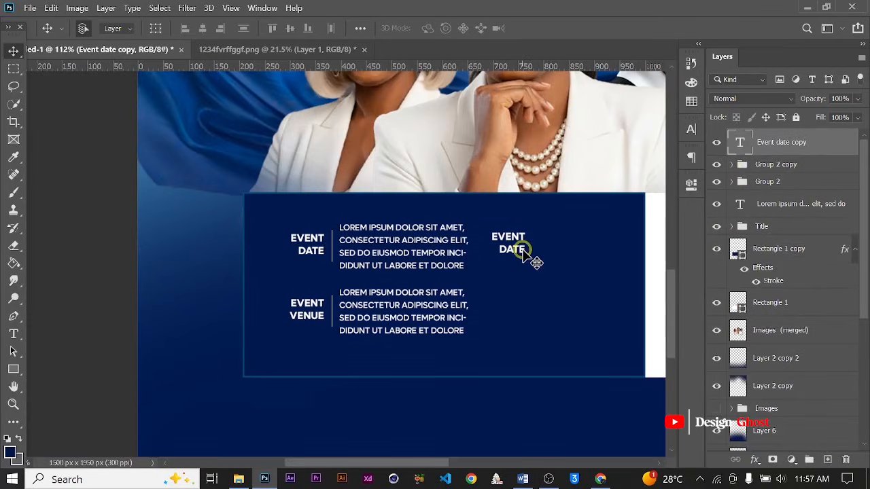
Replace the word DATE with TIME in the copied label beside the upper paragraph
scroll(527, 252, up, 2)
scroll(496, 250, up, 2)
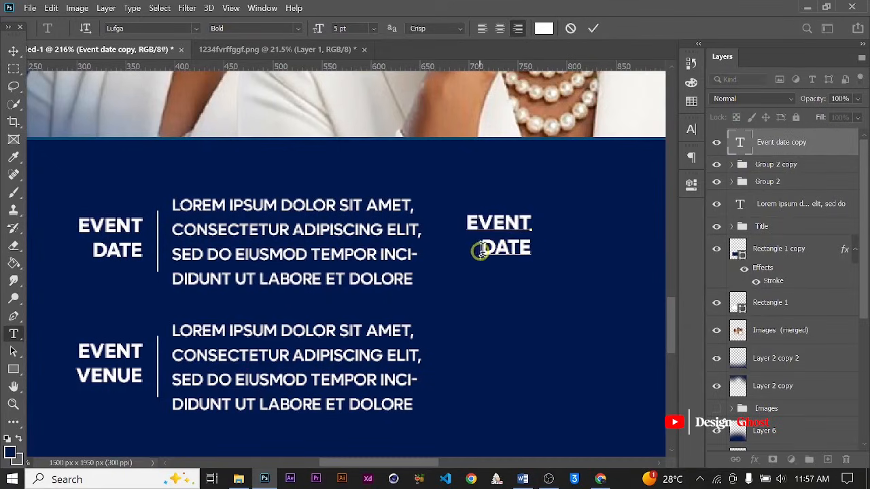
drag(481, 250, 537, 248)
text(TIM)
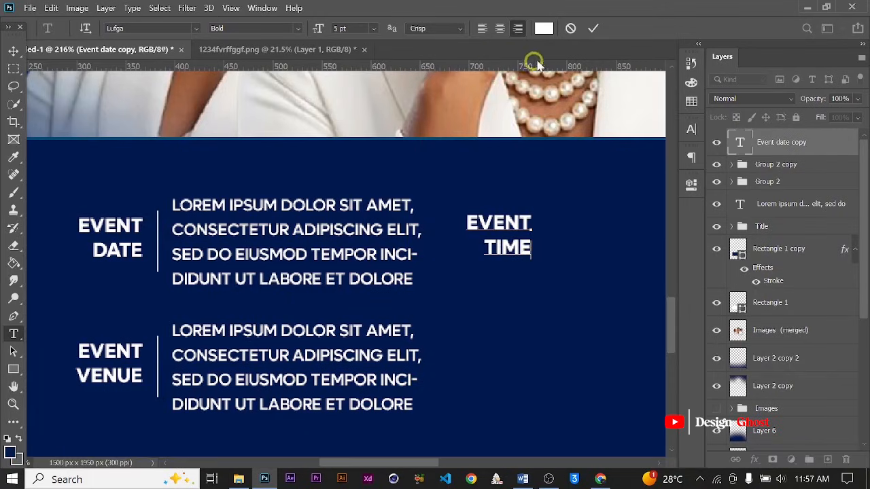
click(594, 27)
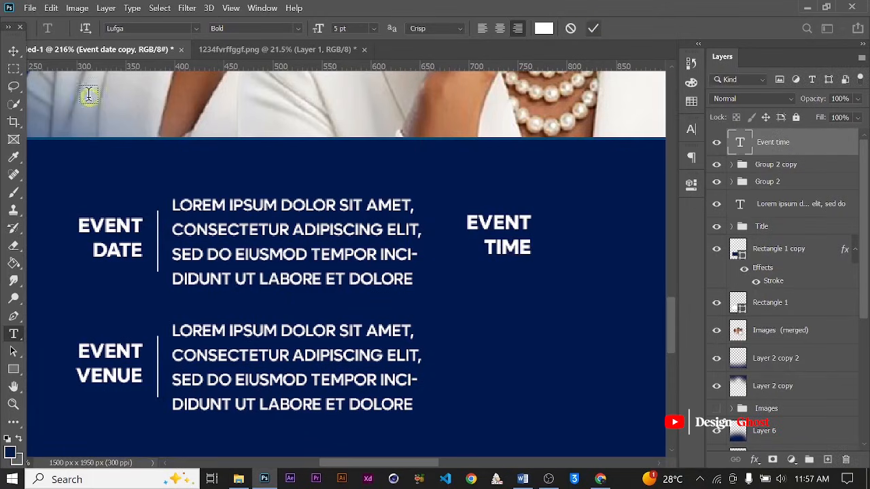
Duplicate the EVENT TIME label and place the copy to its right, slightly higher
click(14, 51)
scroll(224, 159, down, 1)
scroll(387, 268, up, 2)
scroll(386, 267, up, 1)
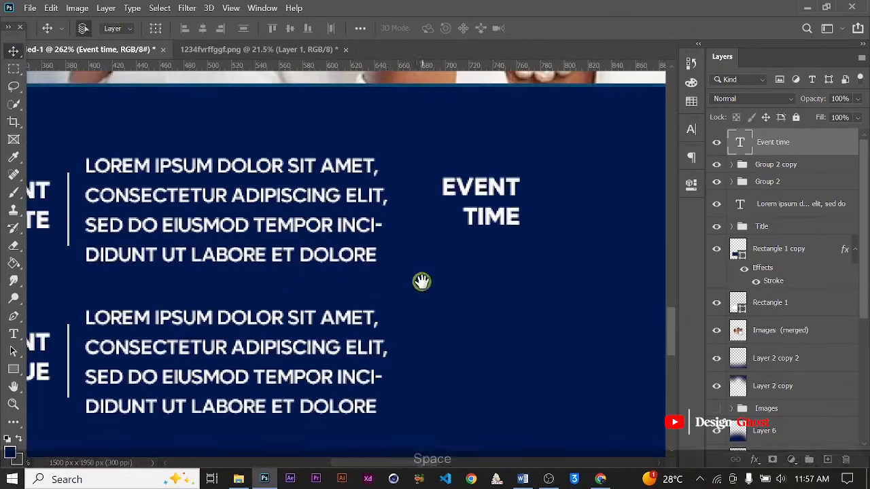
drag(442, 259, 295, 260)
scroll(343, 253, up, 2)
drag(363, 217, 513, 174)
Replace the whole text of the copied EVENT TIME label with 9:00AM
key(t)
click(490, 144)
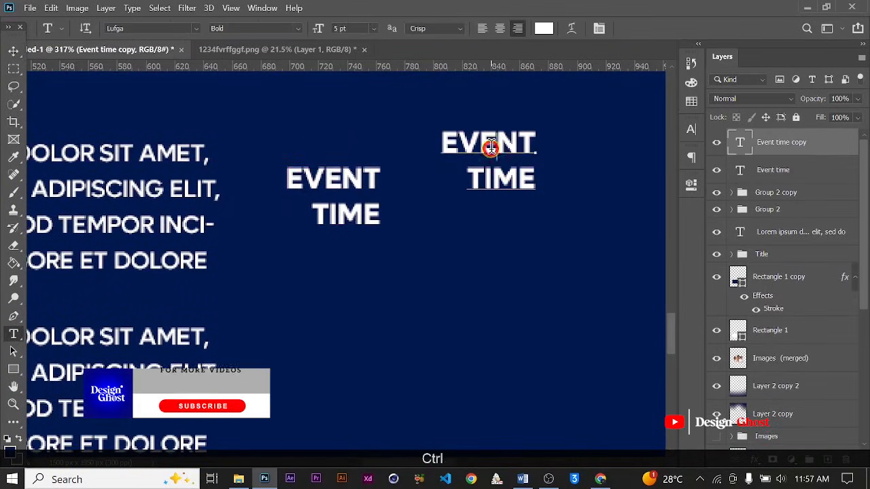
key(ctrl+a)
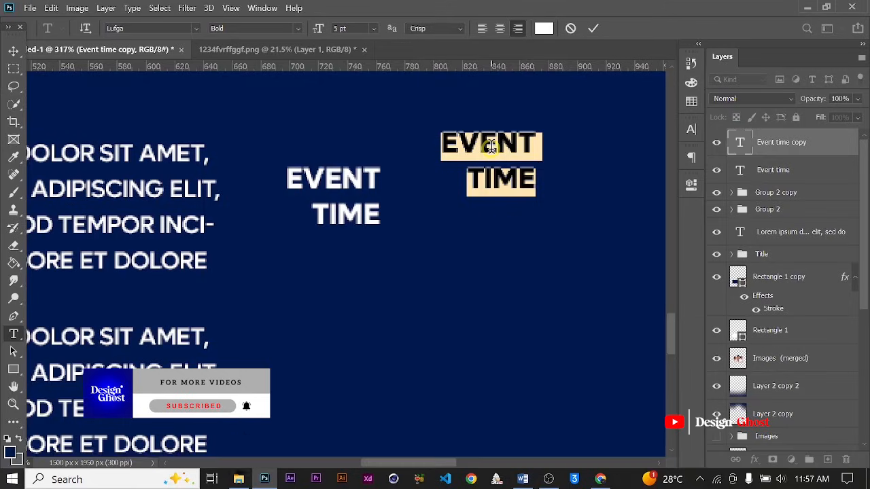
text(:00AM)
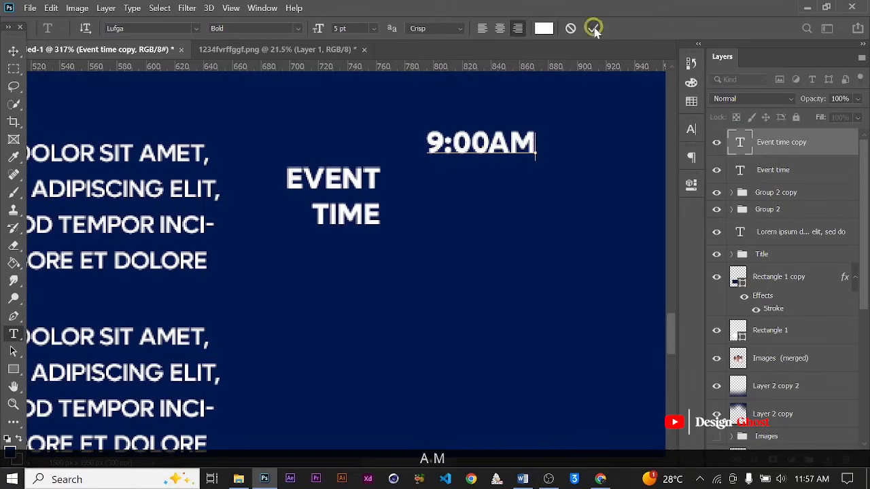
click(593, 28)
click(13, 51)
Enlarge the 9:00AM text to about 159% and position it just right of the EVENT TIME label
alt+scroll(291, 204, down, 2)
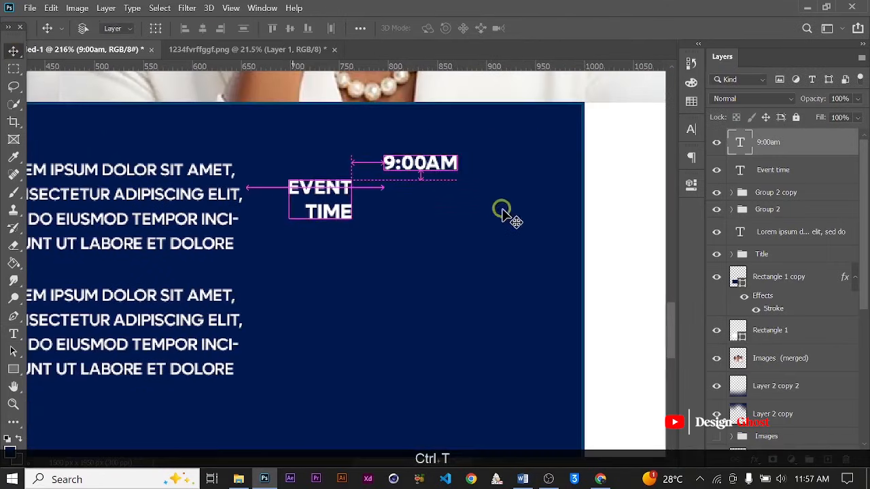
drag(451, 175, 472, 187)
key(ctrl+t)
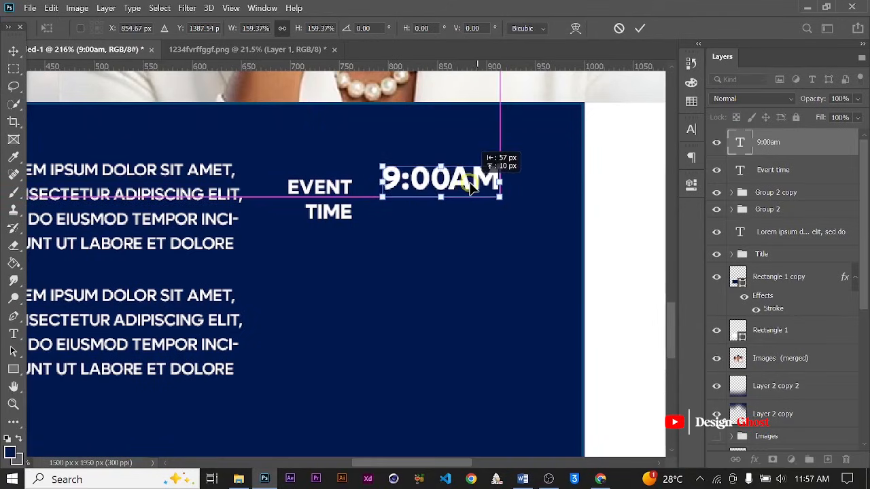
click(637, 29)
Nudge the 9:00AM text five small steps left, closer to the EVENT TIME label
scroll(443, 258, down, 3)
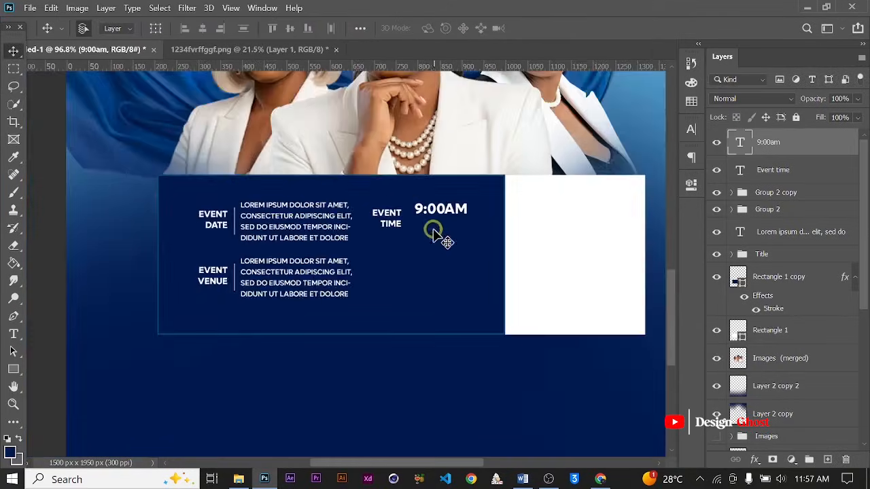
key(Left)
key(Left)
key(Left)
key(Left)
key(Left)
Duplicate the 9:00AM text directly below itself and change the copy's wording to PROMPT
scroll(439, 224, up, 3)
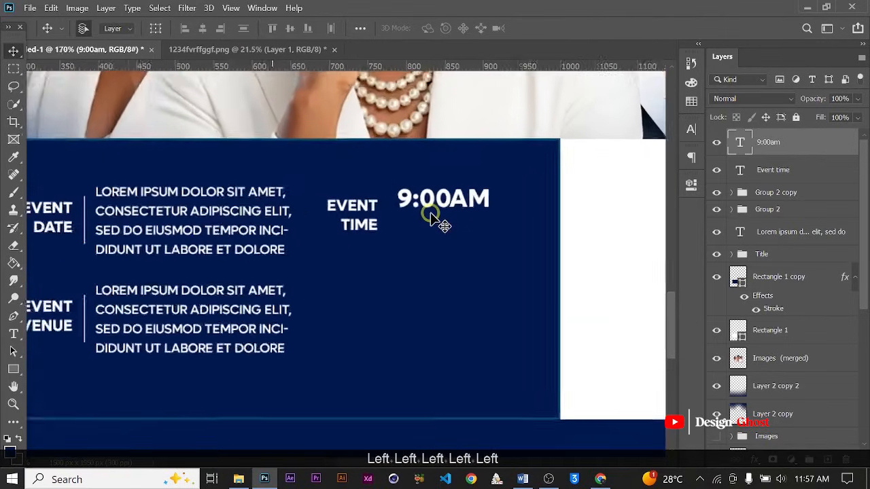
drag(438, 202, 430, 231)
double_click(428, 230)
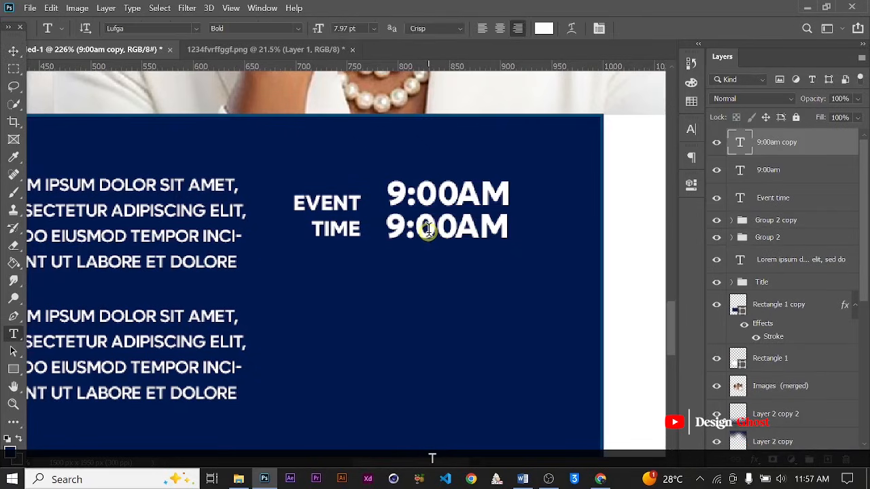
key(ctrl+a)
text(PROMPT)
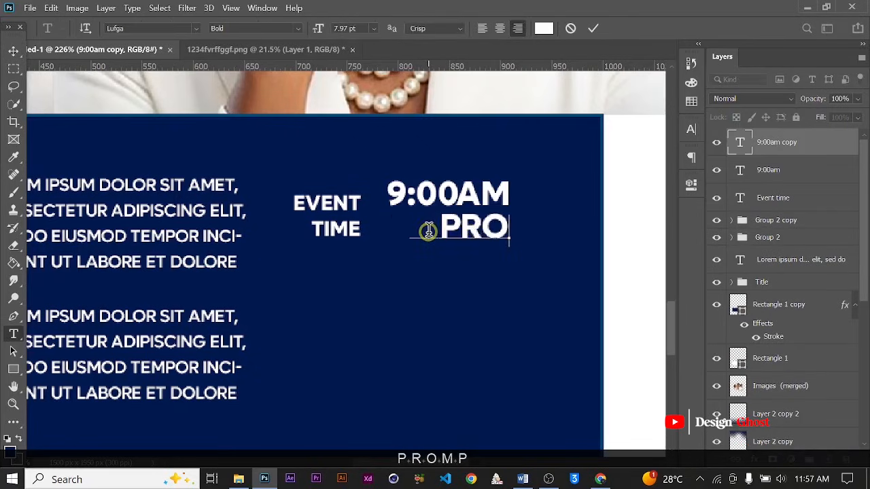
click(591, 30)
Set the PROMPT text's font weight to Regular
click(691, 131)
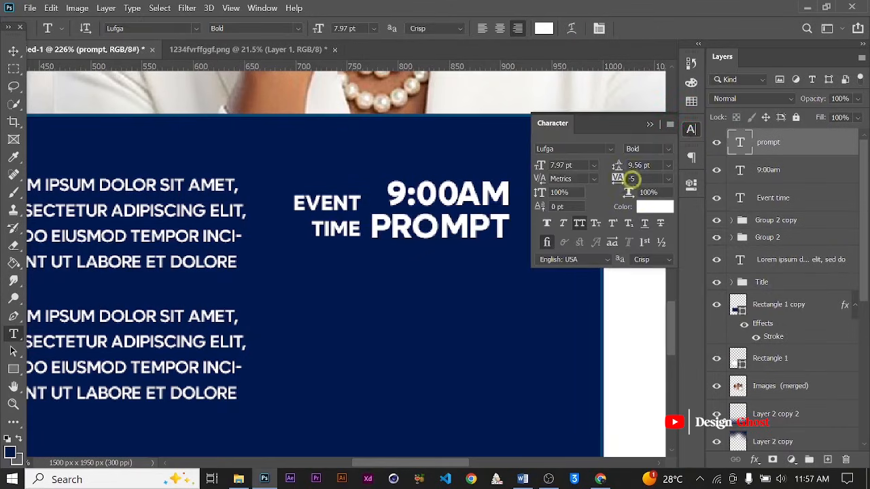
click(669, 149)
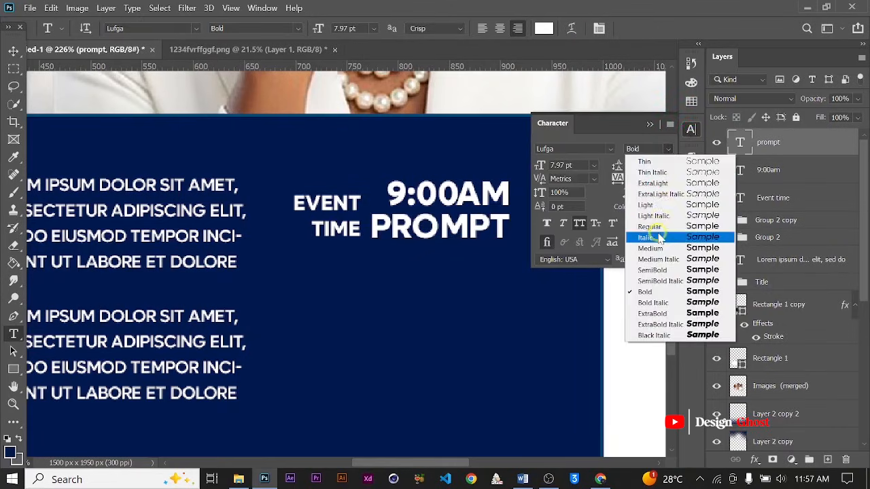
click(657, 219)
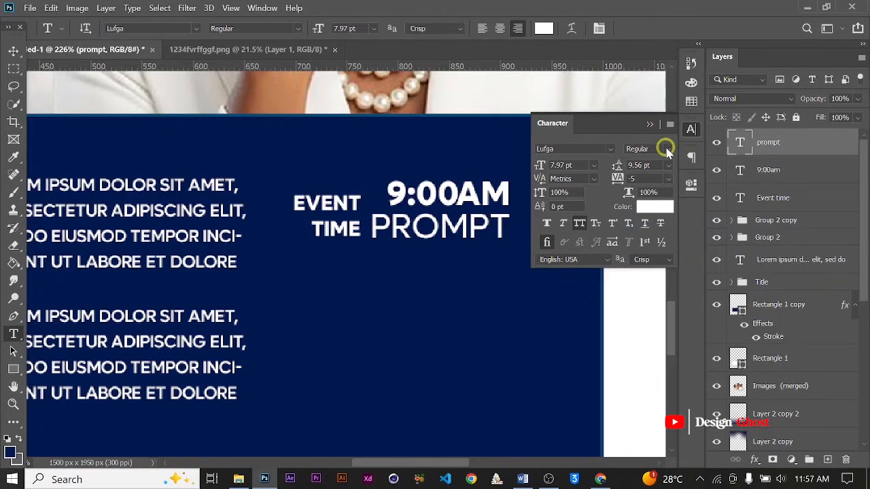
click(651, 127)
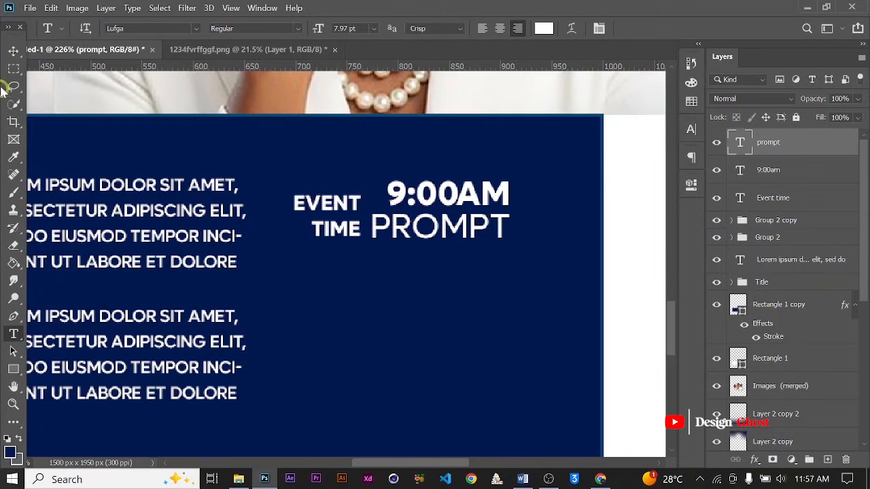
Scale the PROMPT text down to about 70% and align its left edge with the 9:00AM text above
click(11, 53)
key(ctrl+t)
scroll(489, 242, up, 2)
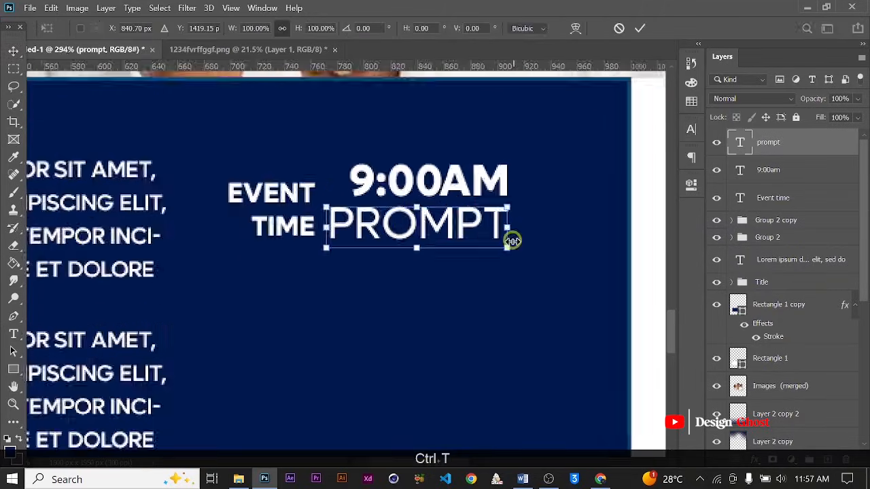
drag(506, 250, 442, 238)
drag(399, 219, 435, 223)
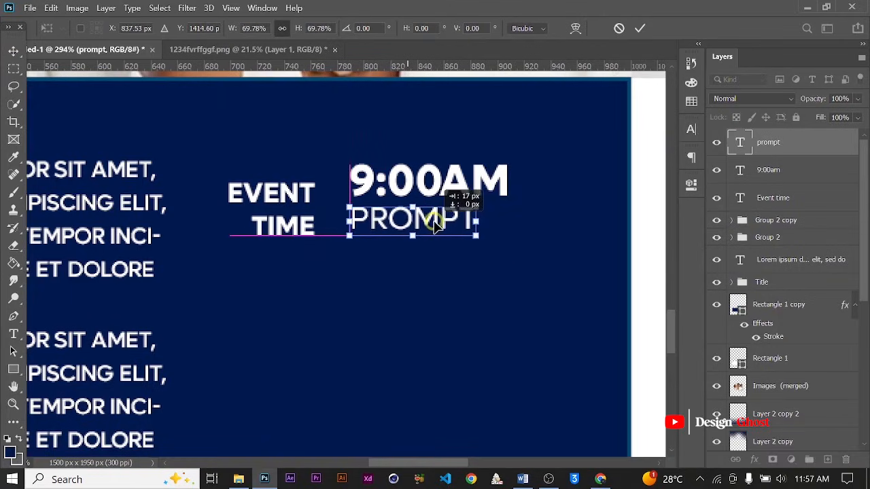
click(642, 28)
Select the 9:00AM and PROMPT texts together and nudge them down until they line up vertically with the EVENT TIME label
ctrl+click(757, 170)
scroll(310, 291, down, 3)
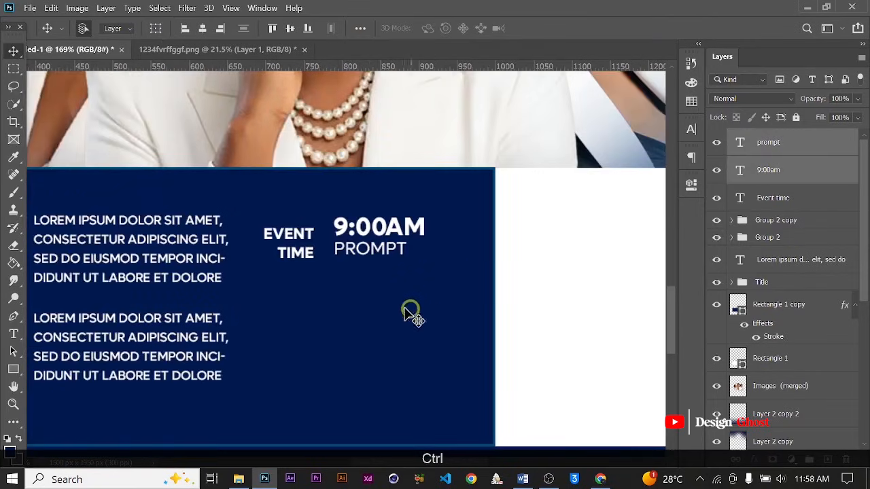
scroll(392, 279, down, 3)
key(Down)
key(Down)
key(Down)
key(Down)
key(Down)
key(Down)
key(Down)
key(Up)
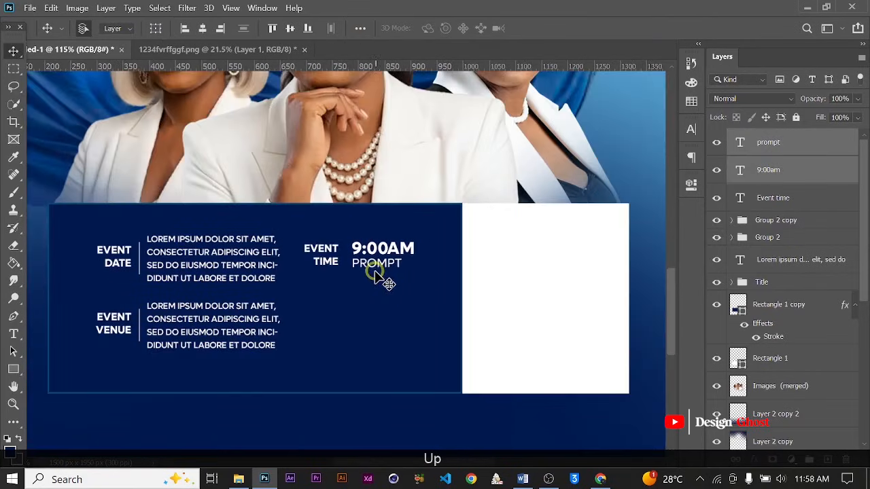
scroll(358, 264, up, 5)
scroll(378, 258, down, 2)
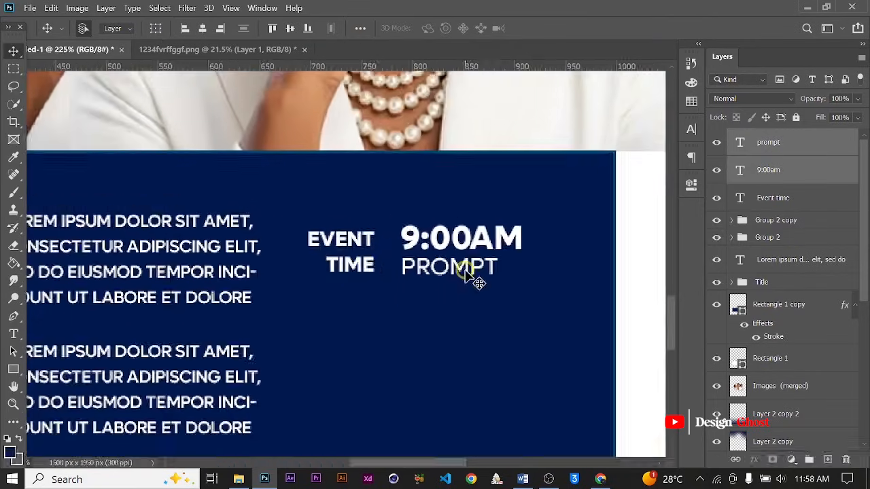
Scale the 9:00AM and PROMPT texts up together, keeping their left edge in place beside the EVENT TIME label
key(ctrl+t)
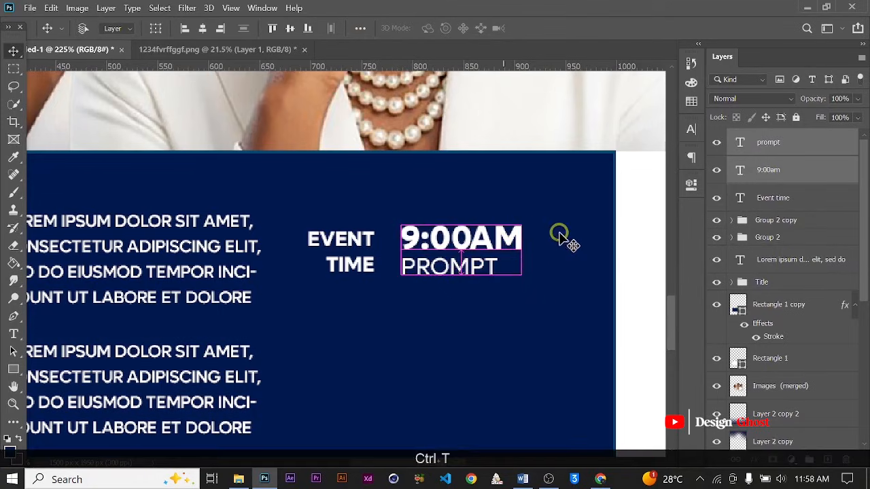
drag(534, 208, 537, 210)
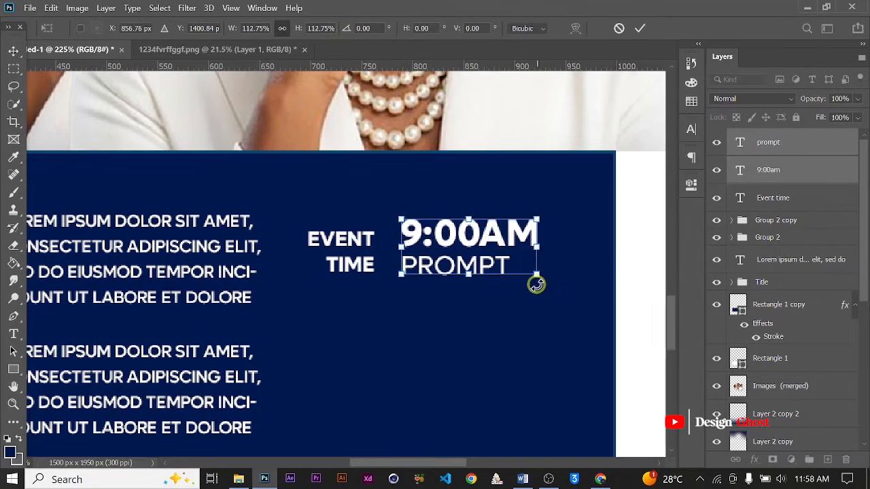
drag(535, 272, 546, 283)
key(Return)
Nudge the 9:00AM and PROMPT texts slightly down and left to line them up closely with the EVENT TIME label
key(Down)
key(Down)
key(Down)
key(Down)
key(Down)
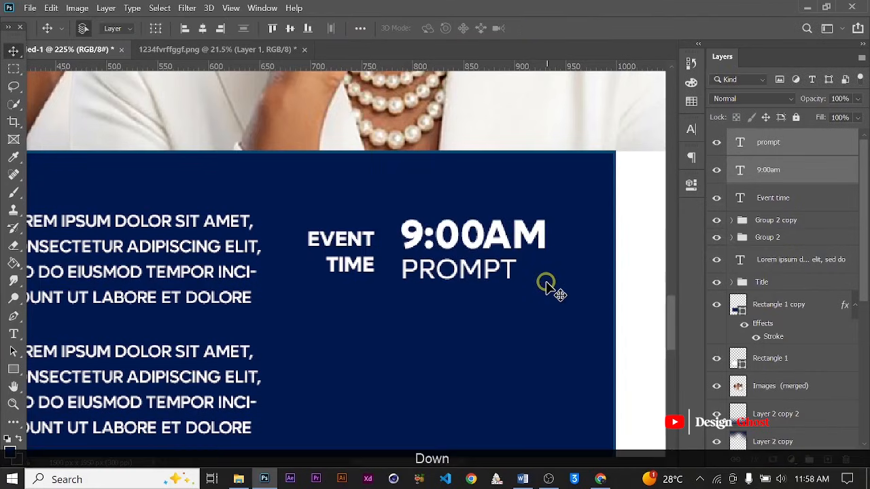
key(Up)
key(Up)
scroll(508, 299, down, 5)
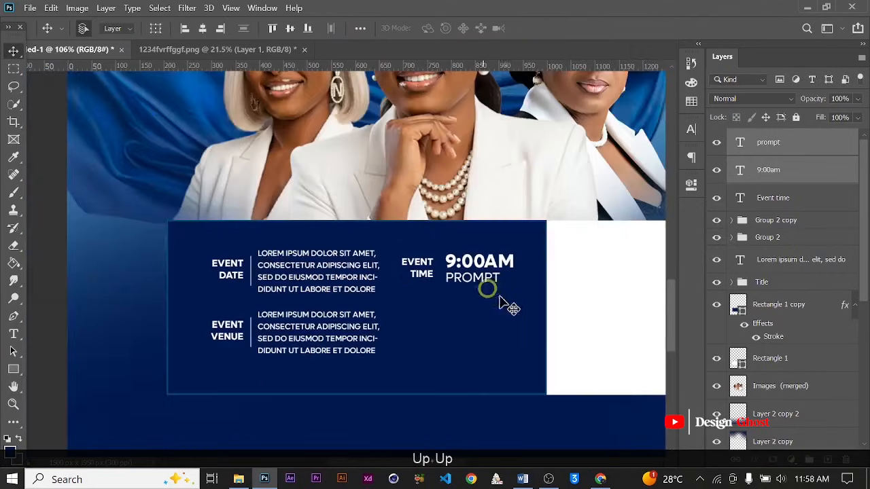
key(Left)
key(Left)
key(Left)
key(Return)
scroll(466, 287, down, 1)
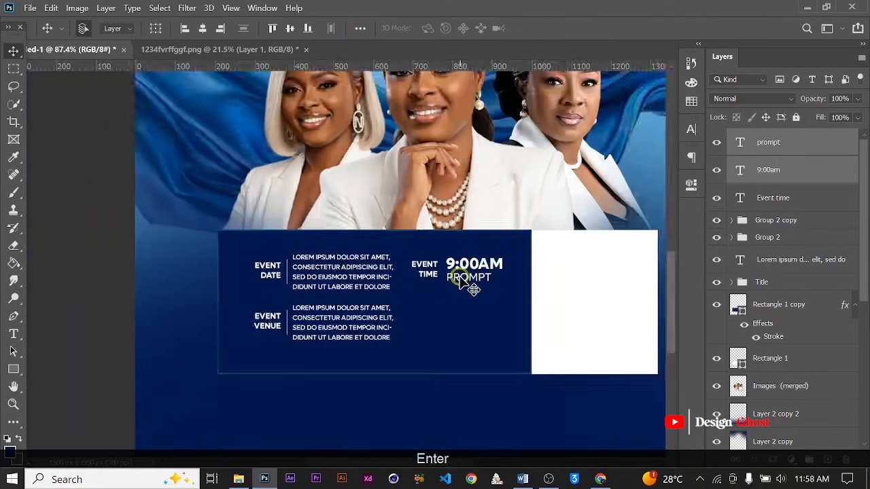
Examine the size, spacing and balance of the event details within the navy box against the whole flyer
key(ctrl+0)
scroll(336, 348, up, 5)
drag(310, 361, 341, 353)
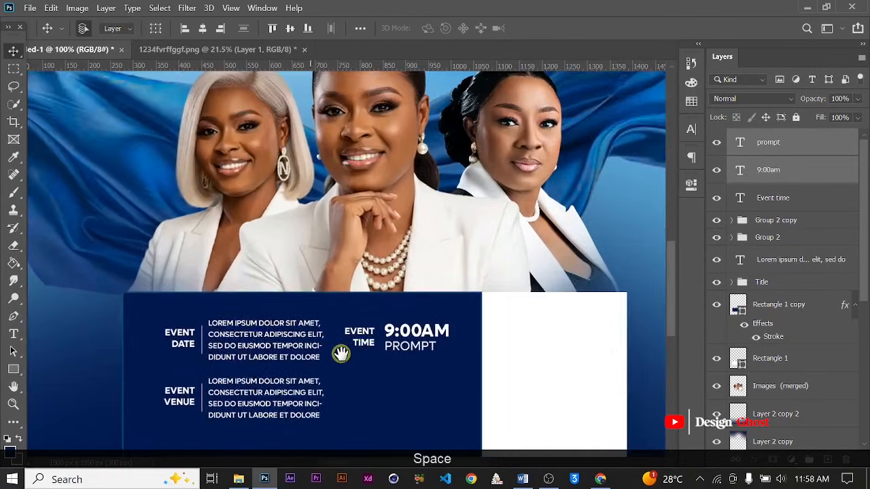
scroll(341, 354, up, 2)
scroll(342, 352, down, 3)
scroll(349, 340, up, 2)
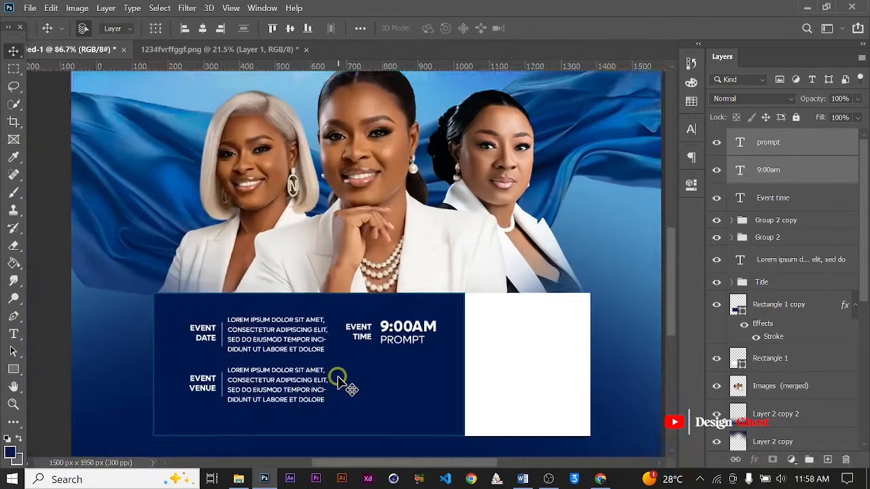
scroll(361, 327, up, 1)
scroll(362, 329, up, 1)
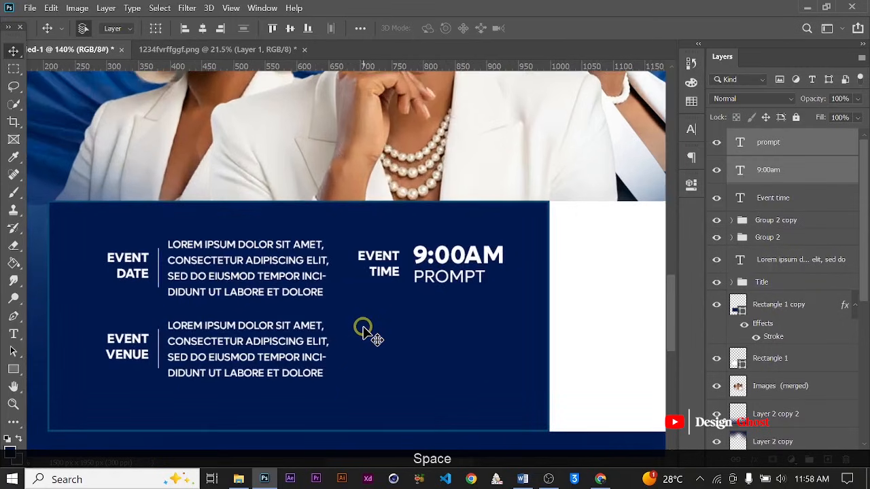
scroll(412, 254, up, 2)
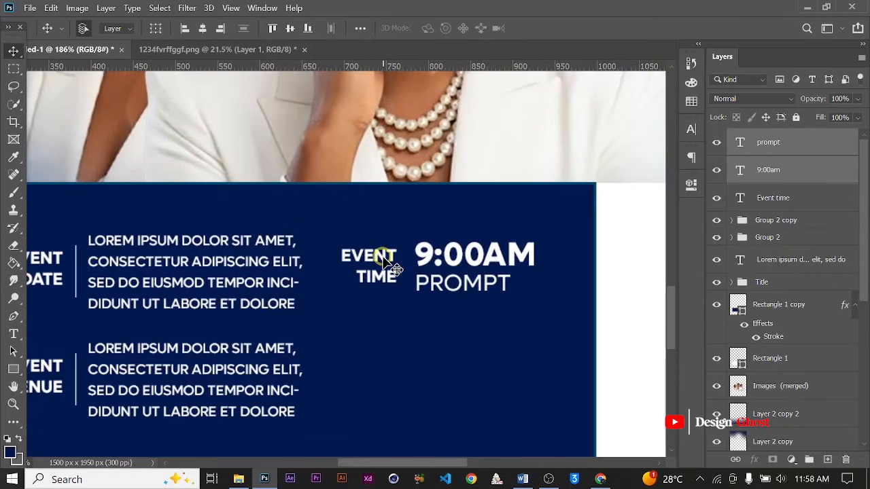
Duplicate the EVENT TIME label below itself and change the copy's wording to FREE ENTRY on two lines
drag(388, 262, 403, 356)
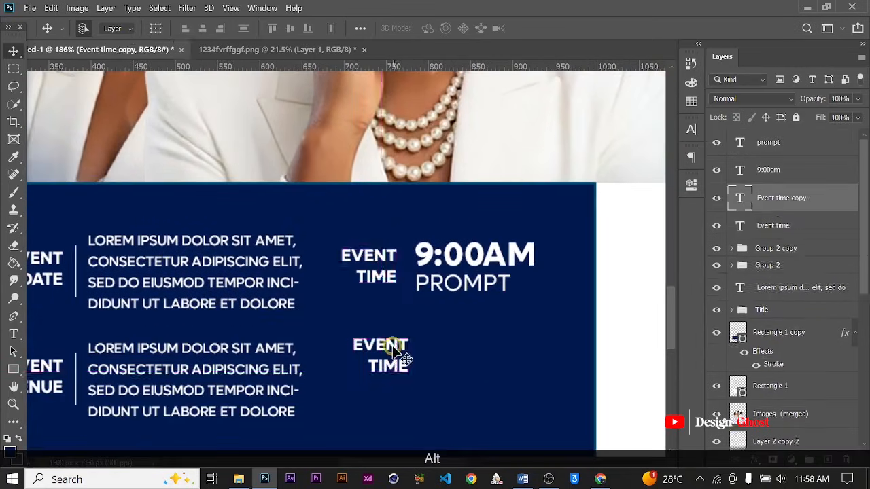
key(t)
click(368, 346)
key(ctrl+a)
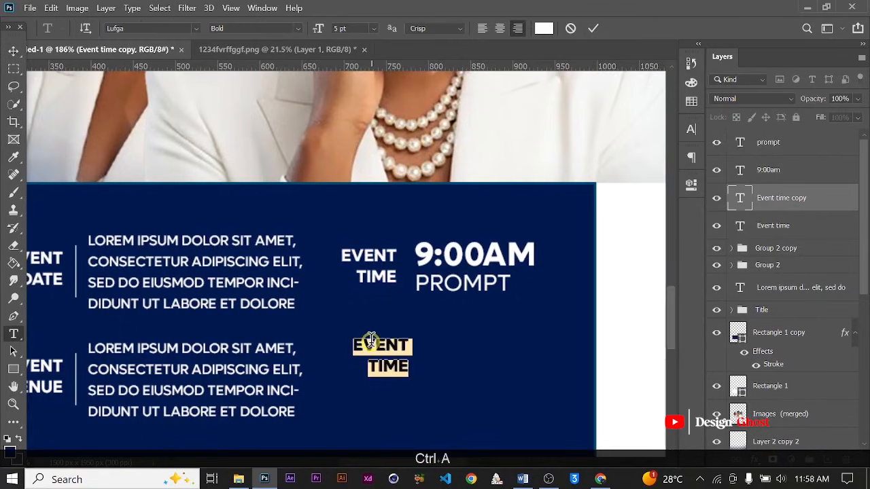
text(FREE)
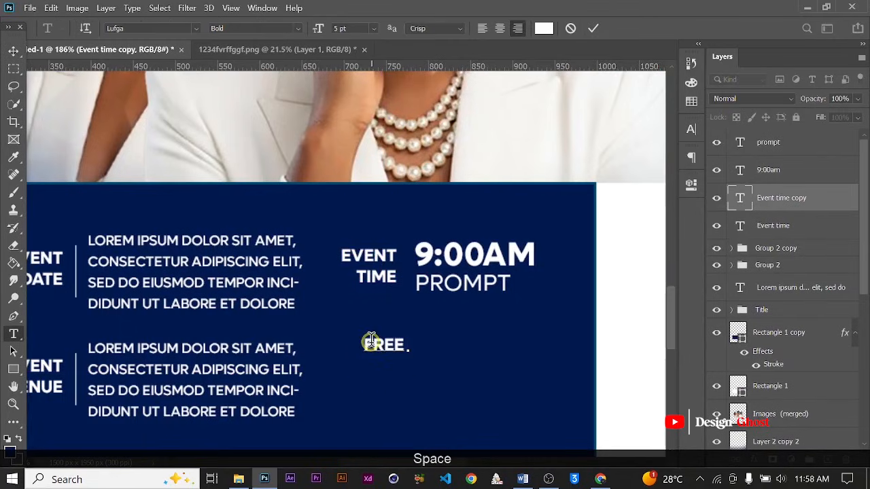
text( ENTRY)
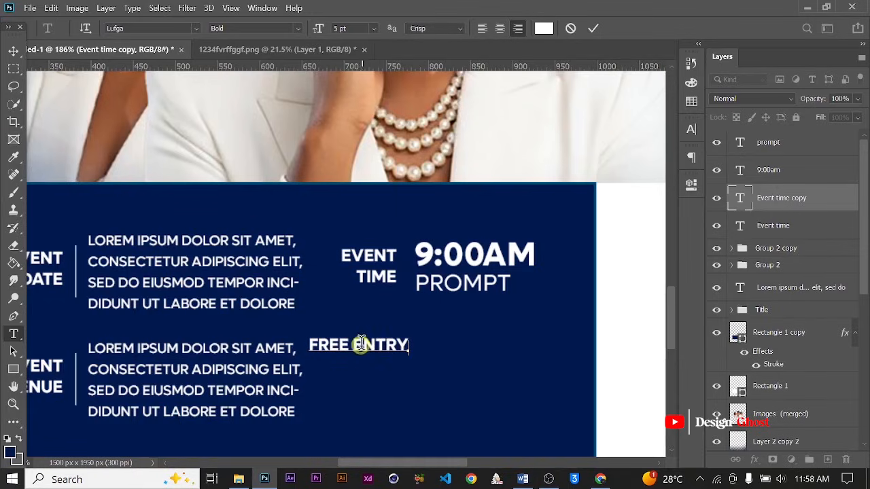
key(Return)
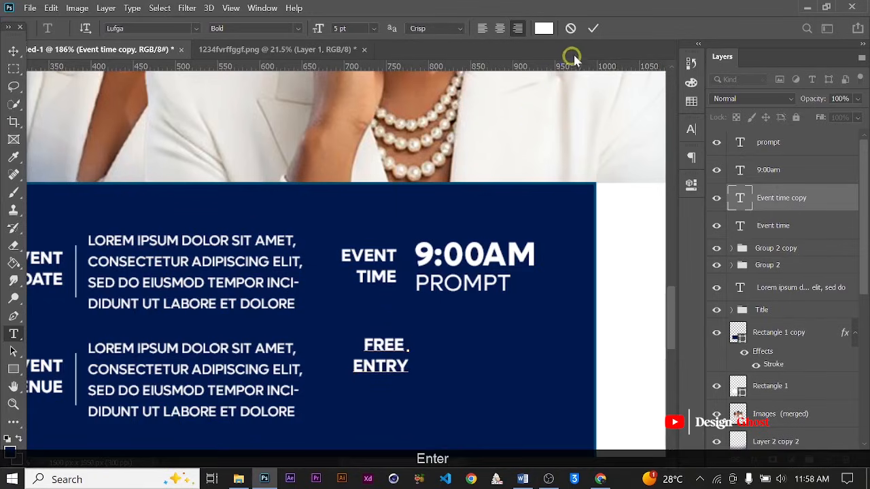
Left-align both lines of the FREE ENTRY text and commit the text edit
key(ctrl+a)
click(482, 27)
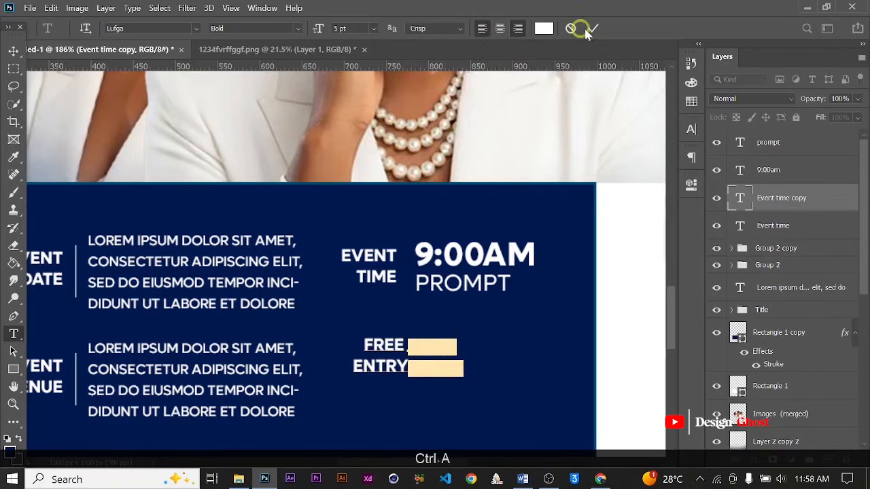
click(581, 28)
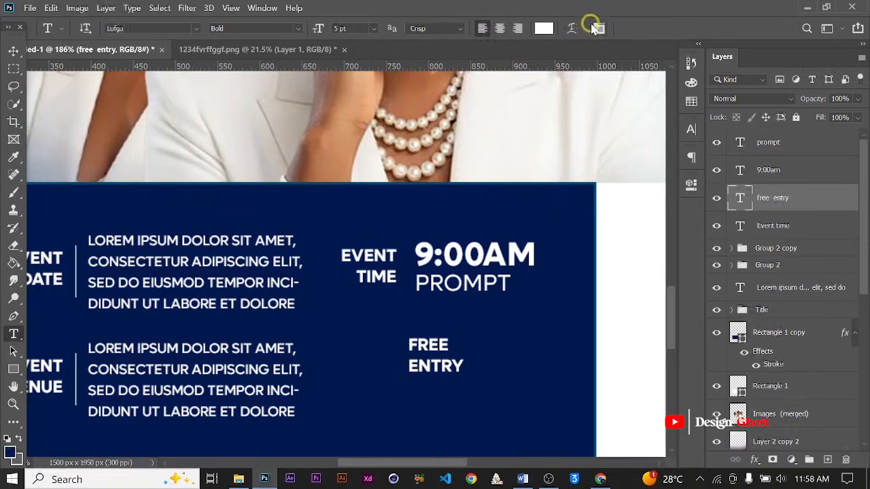
Scale the FREE ENTRY text up to about 180% and move it beneath the EVENT TIME label
click(12, 53)
key(ctrl+t)
scroll(308, 240, down, 2)
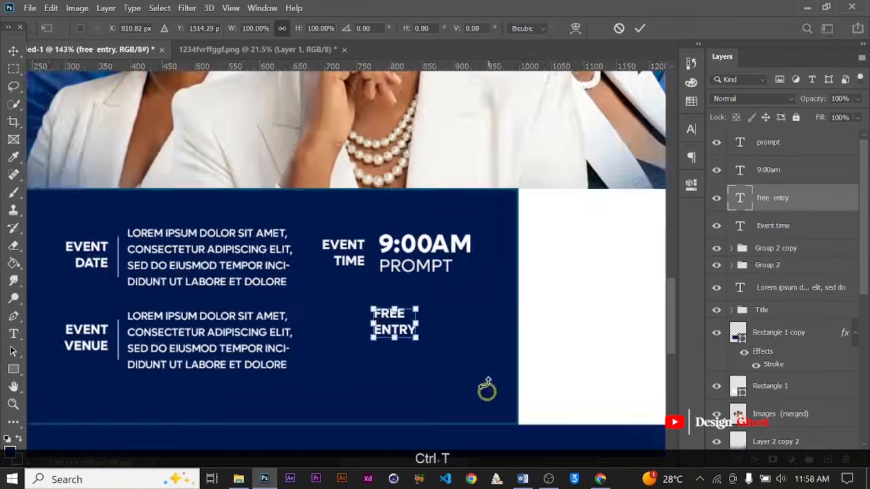
drag(418, 338, 411, 359)
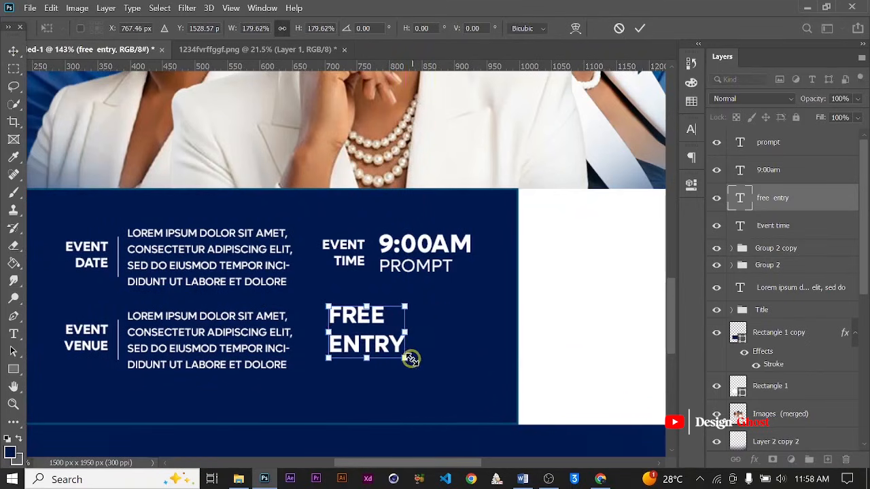
click(636, 31)
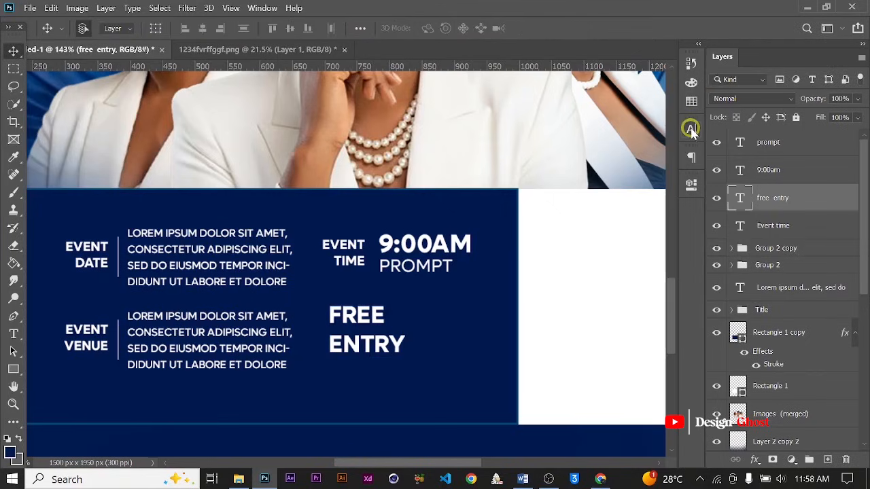
Change the FREE ENTRY text's font to DDT Bold and set its line spacing to 8 pt
click(691, 128)
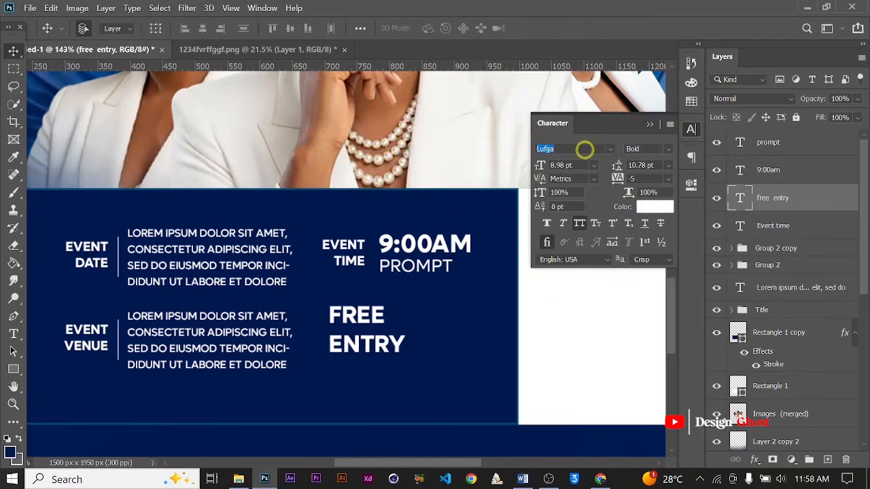
text(ddt)
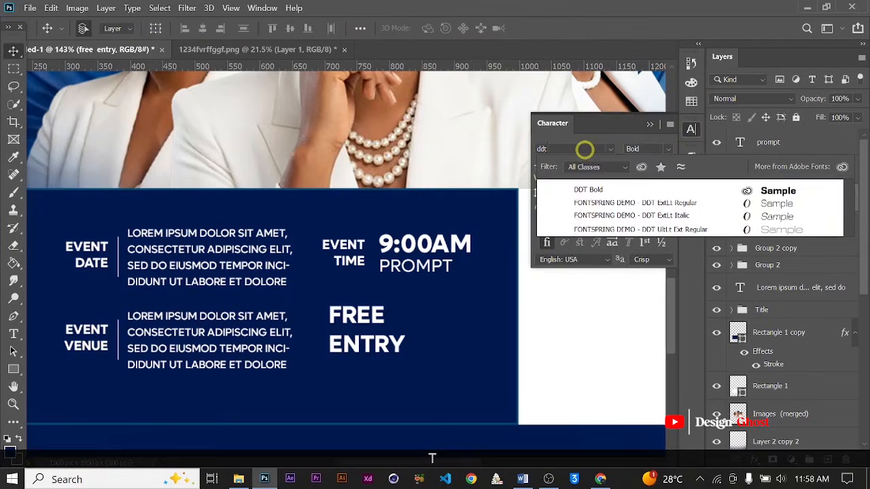
click(589, 189)
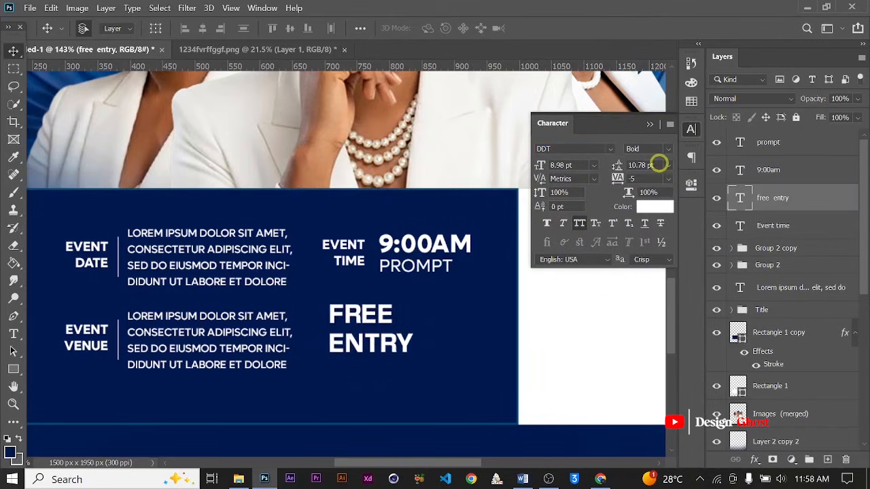
text(8)
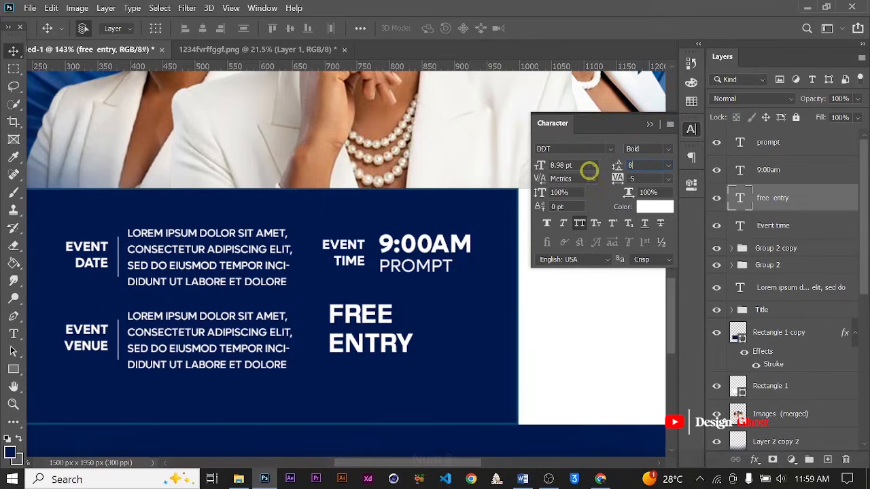
key(Return)
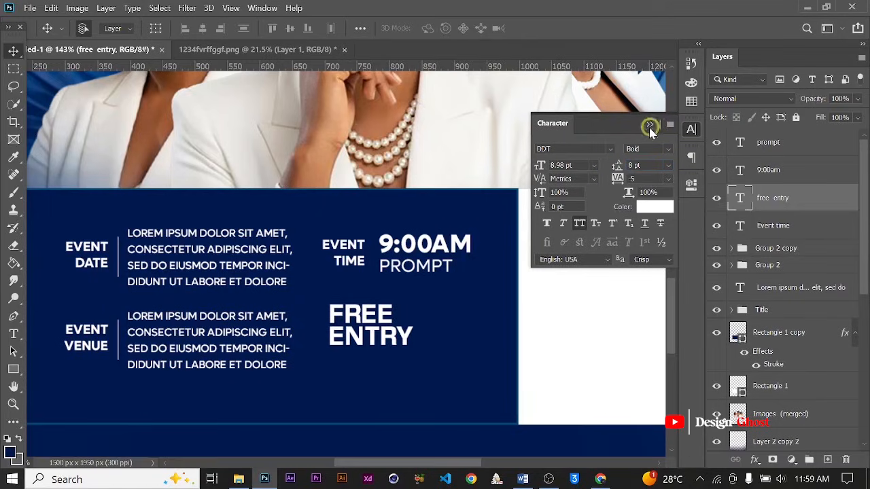
Recolor the FREE ENTRY text bright cyan-blue, 00ccff
click(644, 206)
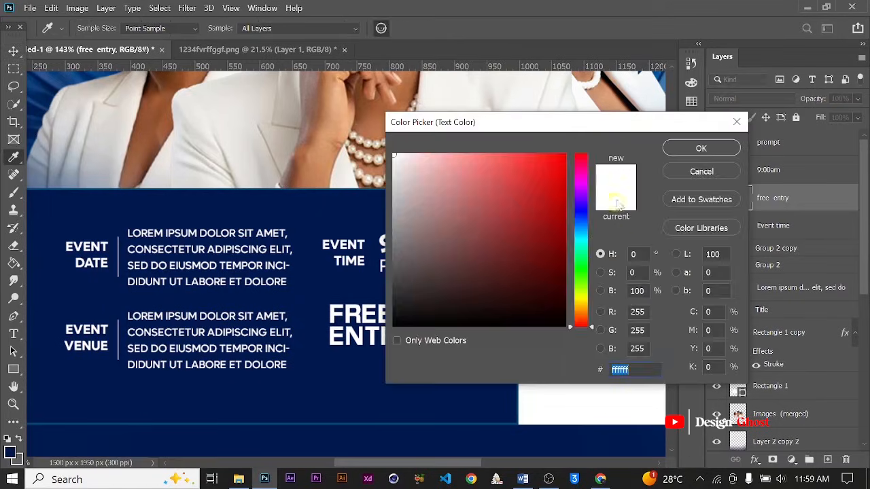
click(581, 234)
drag(543, 181, 558, 140)
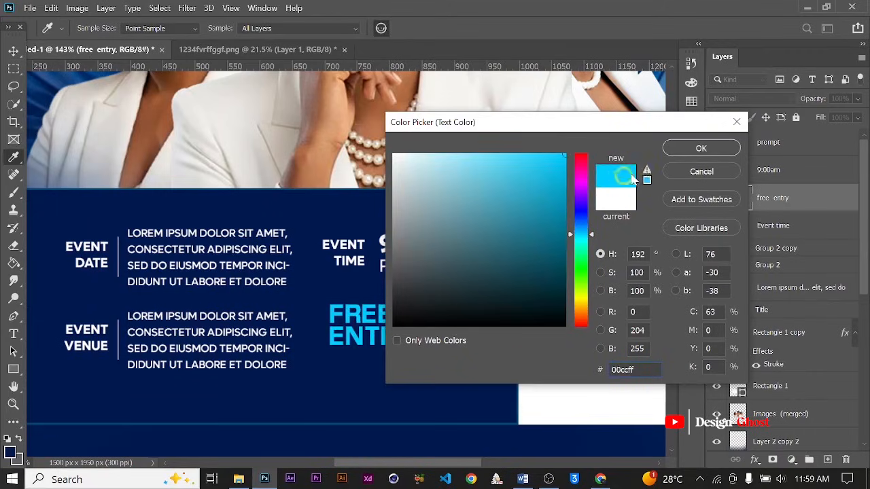
click(691, 147)
Nudge the FREE ENTRY text slightly up and left to align its left edge with the EVENT TIME label above
scroll(392, 342, down, 3)
scroll(393, 343, up, 4)
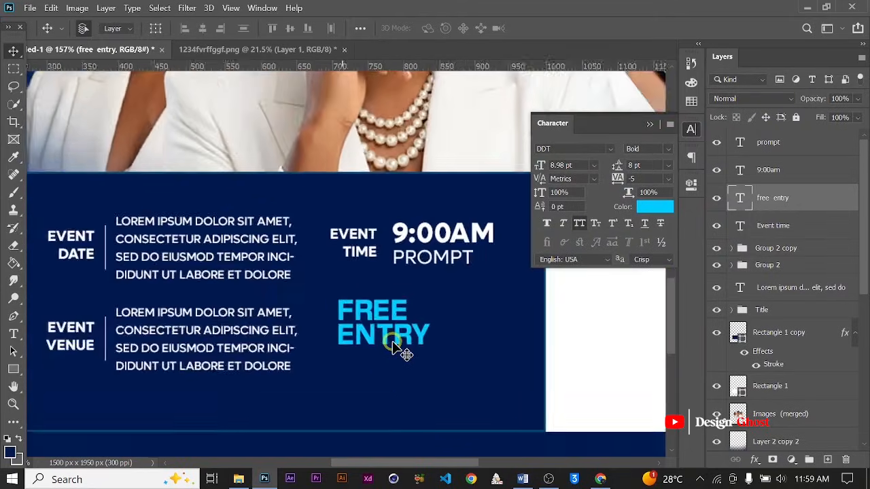
scroll(393, 343, up, 2)
scroll(374, 317, down, 2)
key(Up)
key(Up)
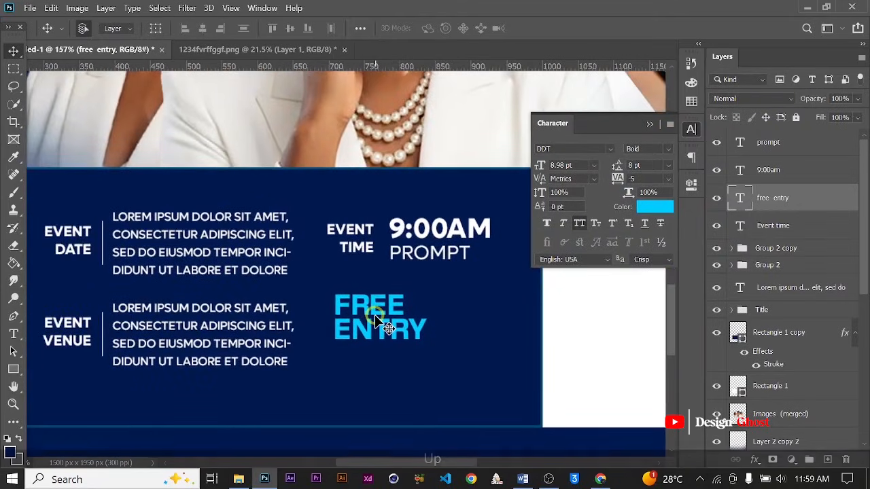
key(Left)
key(Left)
key(Left)
key(Left)
key(Left)
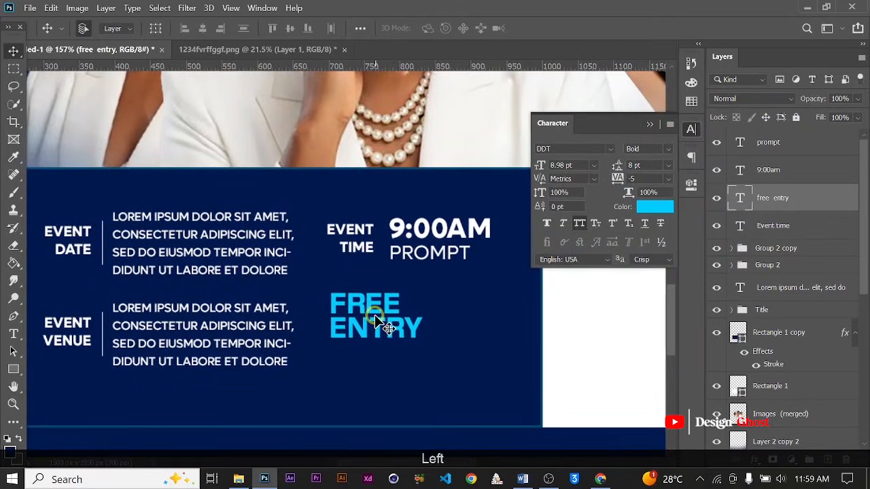
key(Left)
scroll(375, 316, down, 2)
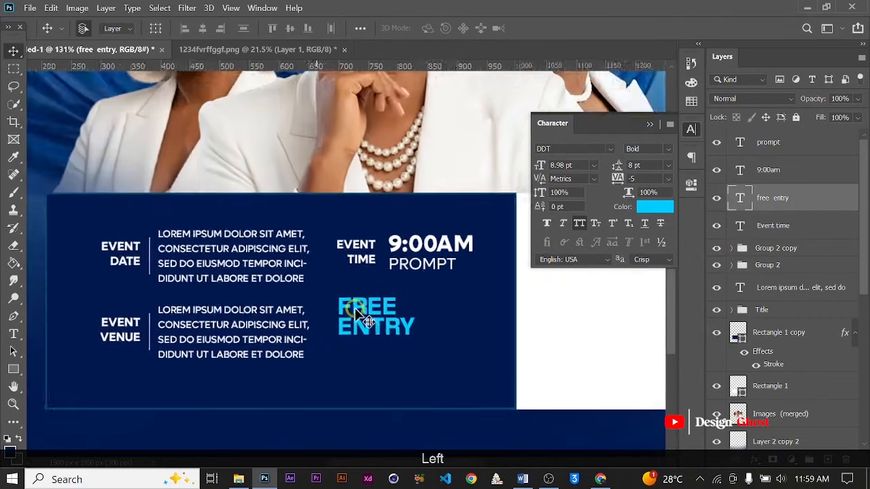
Duplicate the PROMPT text below FREE ENTRY and change the copy's wording to KINDLY INVITE A FRIEND
scroll(427, 270, up, 3)
drag(422, 253, 351, 367)
key(t)
key(ctrl+a)
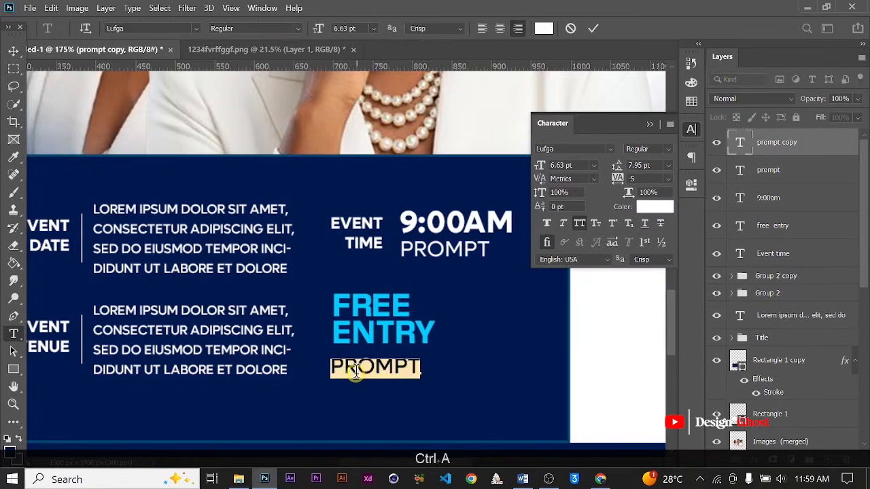
text(KI)
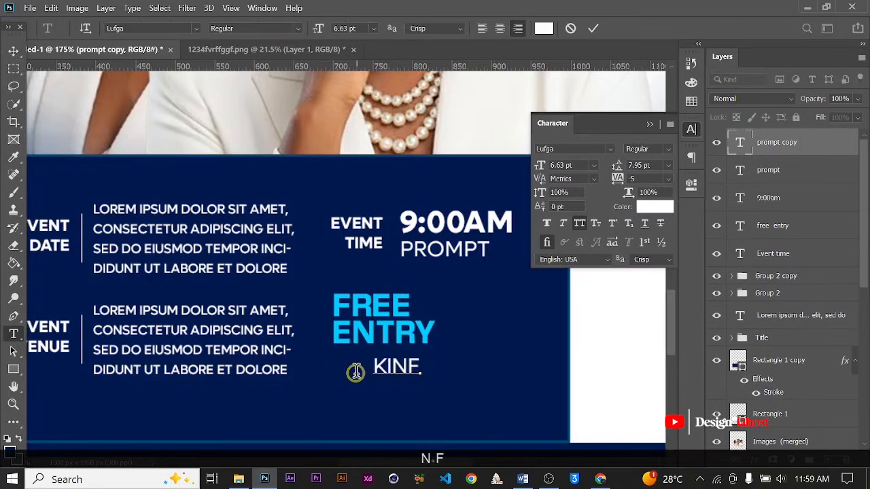
text(NF)
key(BackSpace)
text(DLY I)
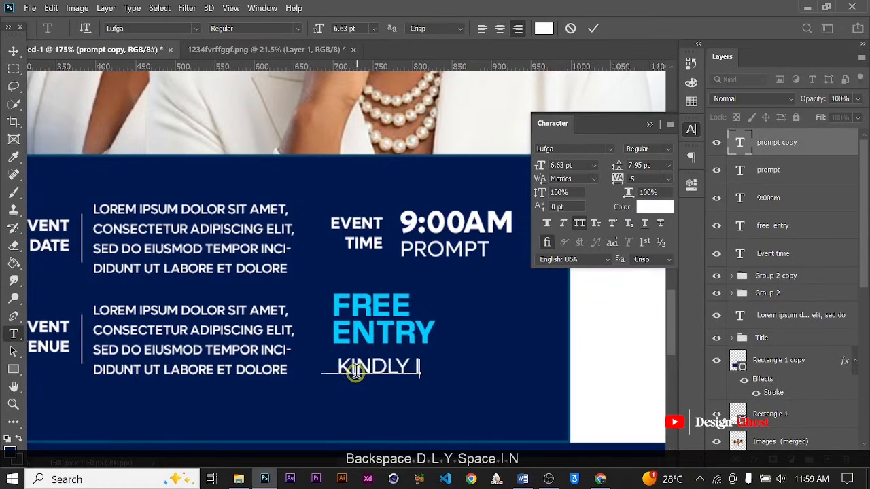
text(NVITE A  )
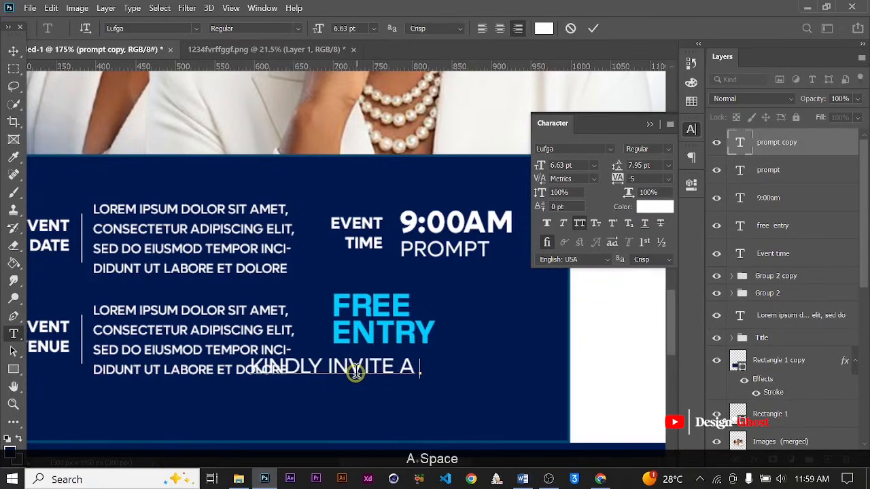
text(FR)
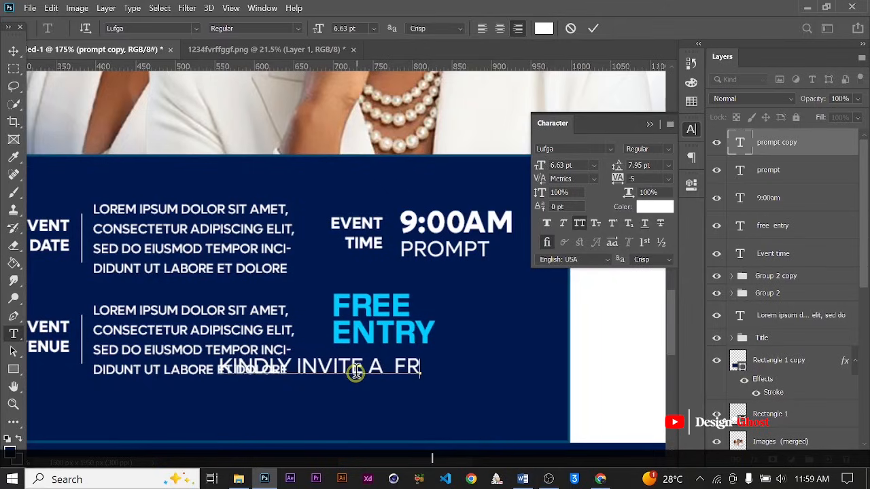
text(IEND)
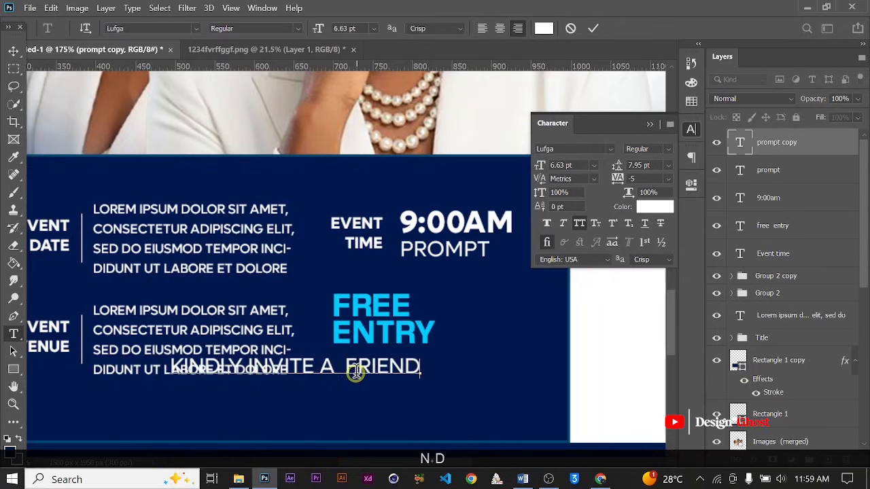
click(591, 27)
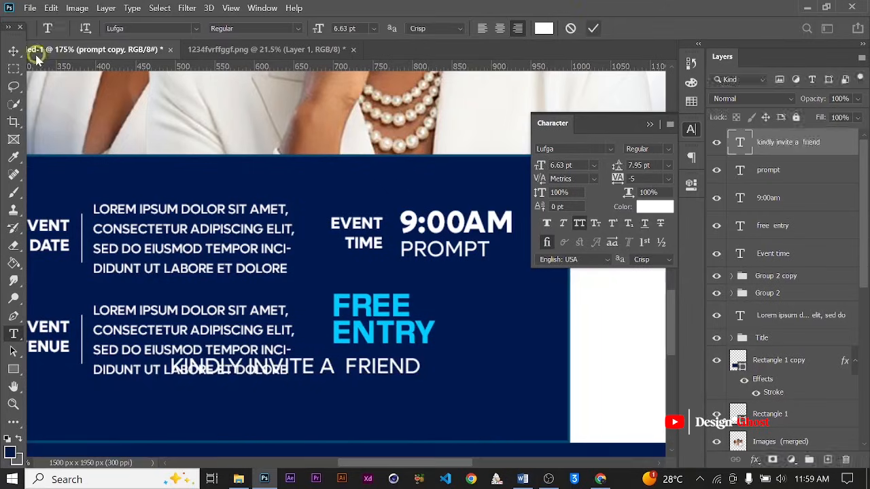
Scale the KINDLY INVITE A FRIEND text down to about 50% and place it directly beneath FREE ENTRY, aligned to its left edge
click(13, 51)
key(ctrl+t)
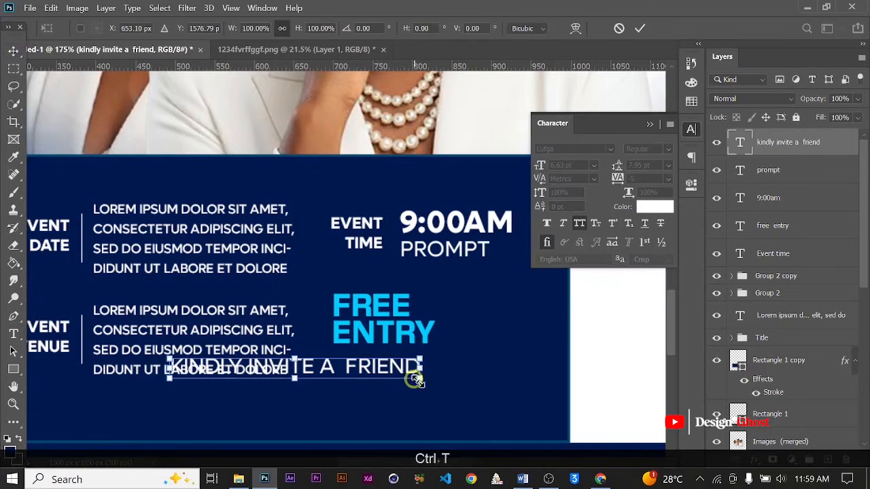
drag(420, 379, 299, 365)
drag(267, 363, 431, 355)
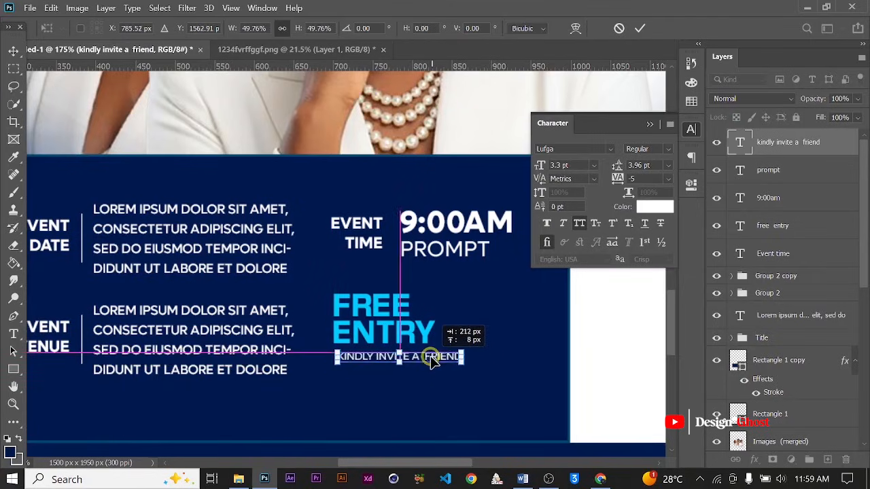
click(487, 363)
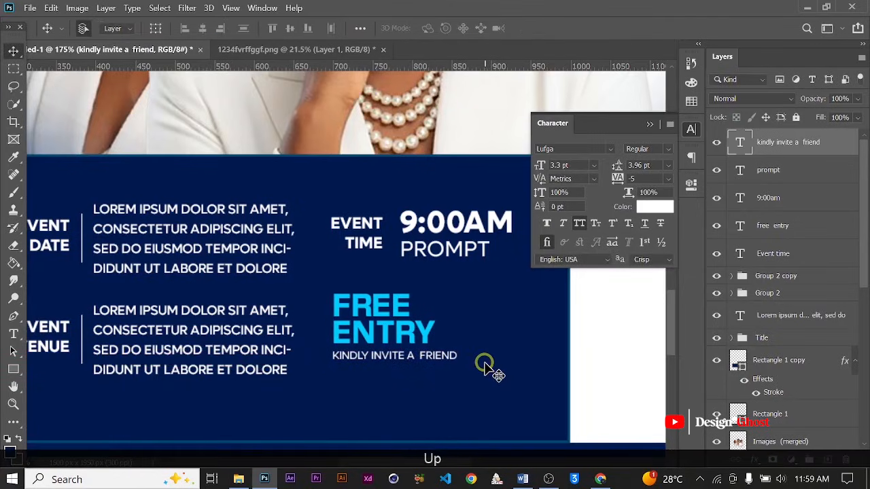
alt+scroll(454, 367, down, 5)
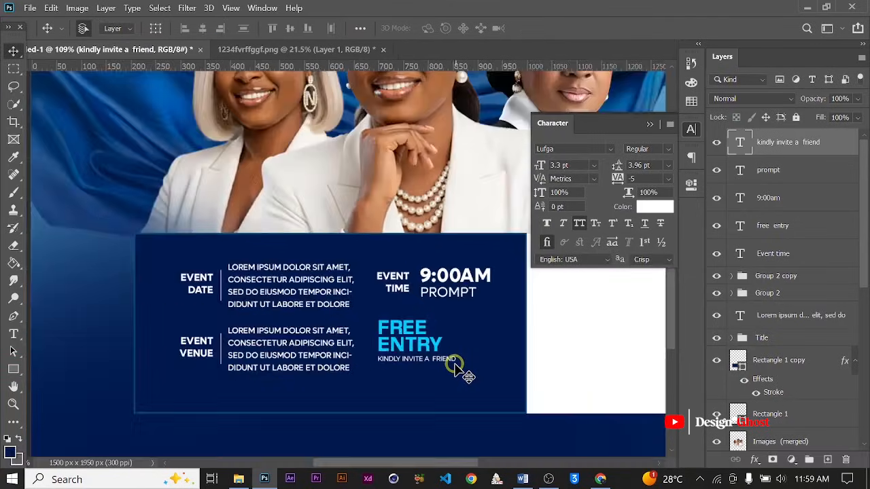
alt+scroll(454, 366, up, 1)
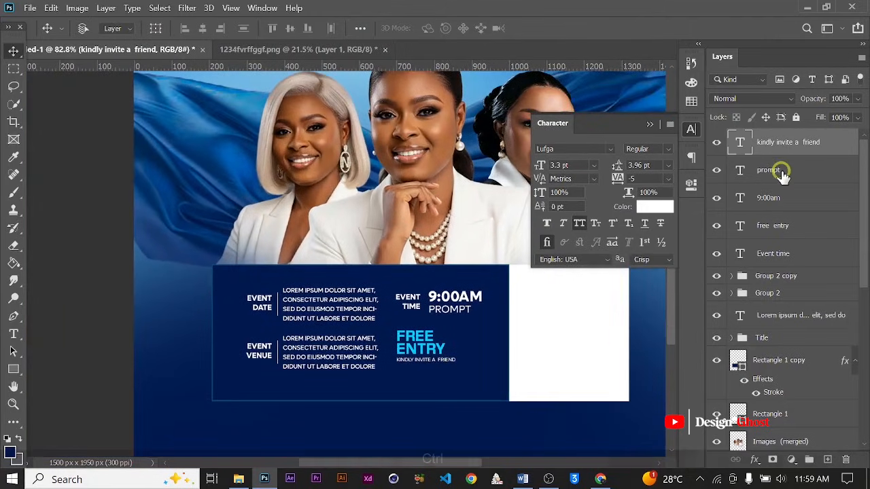
Nudge the FREE ENTRY and KINDLY INVITE A FRIEND texts together slightly down and to the right
ctrl+click(761, 170)
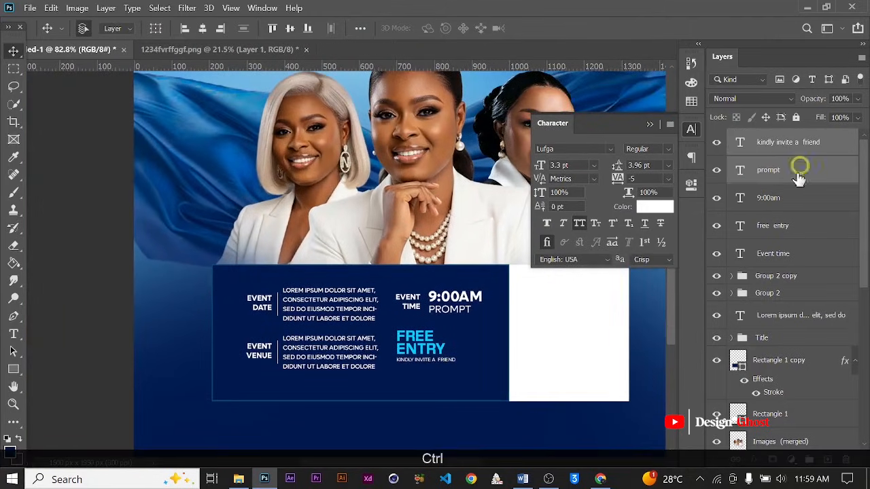
click(800, 147)
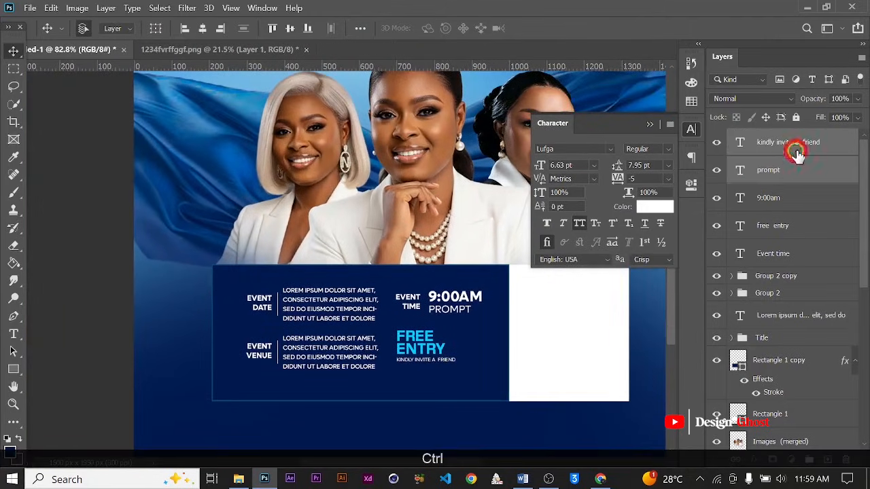
ctrl+click(785, 232)
key(Down)
key(Down)
key(Down)
key(Down)
key(Down)
key(Down)
key(Down)
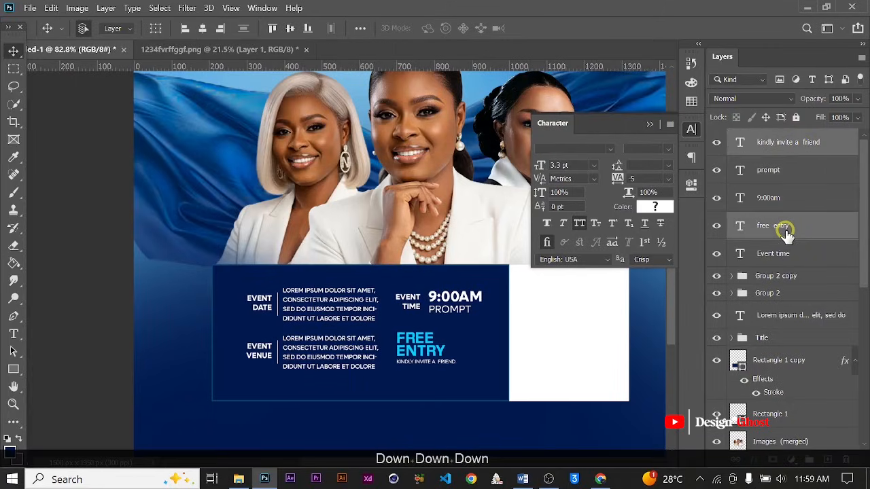
key(Down)
key(Down)
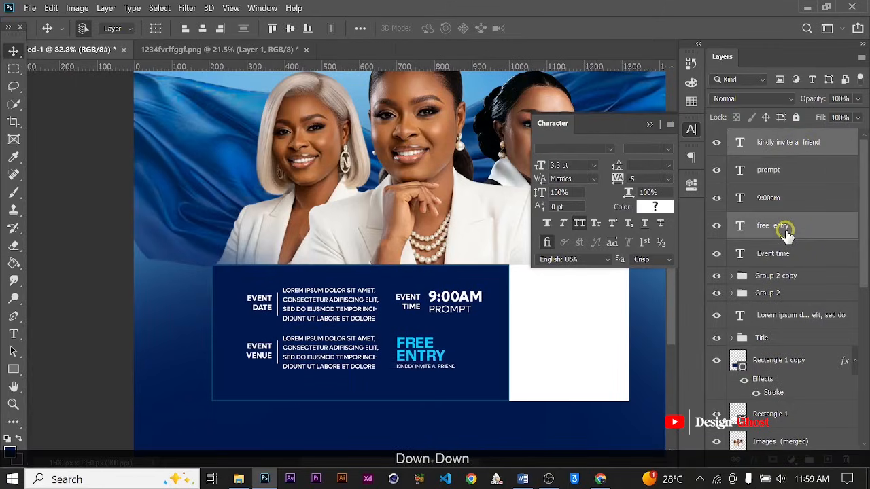
key(Down)
key(Right)
key(Right)
key(Right)
key(Right)
key(Right)
key(Right)
key(Down)
key(Down)
key(Down)
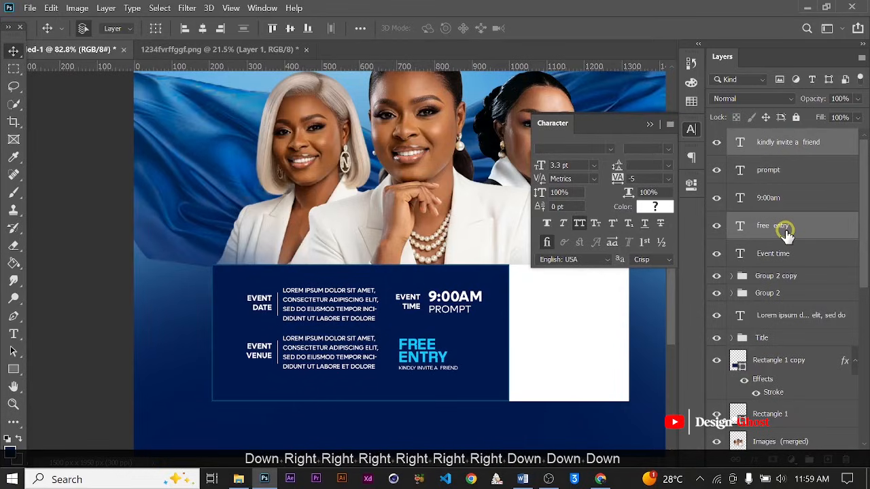
key(Down)
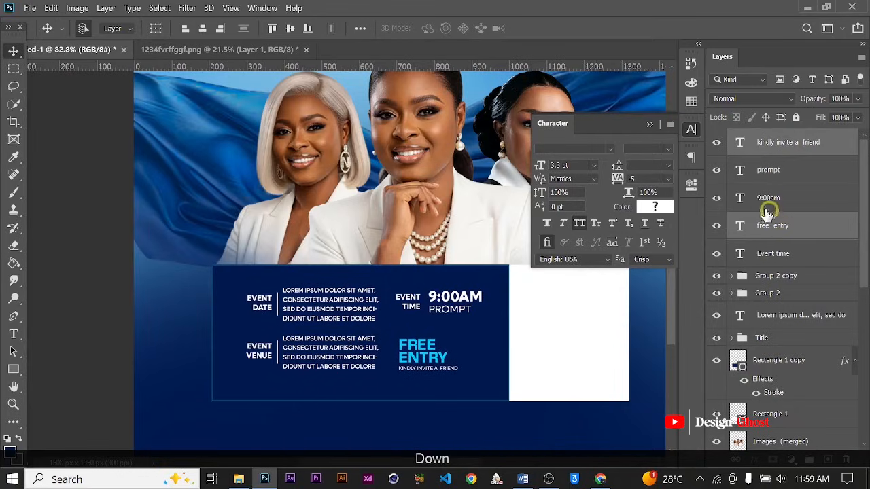
Set the Pen tool to Shape mode with a white fill, with the KINDLY INVITE A FRIEND layer active
click(650, 125)
scroll(519, 298, up, 6)
drag(407, 385, 433, 328)
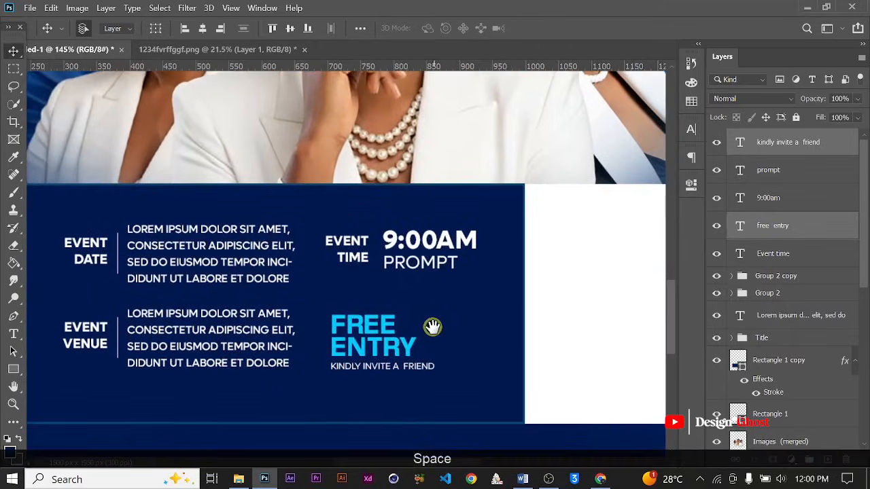
scroll(355, 292, up, 3)
drag(371, 340, 439, 277)
scroll(441, 278, down, 2)
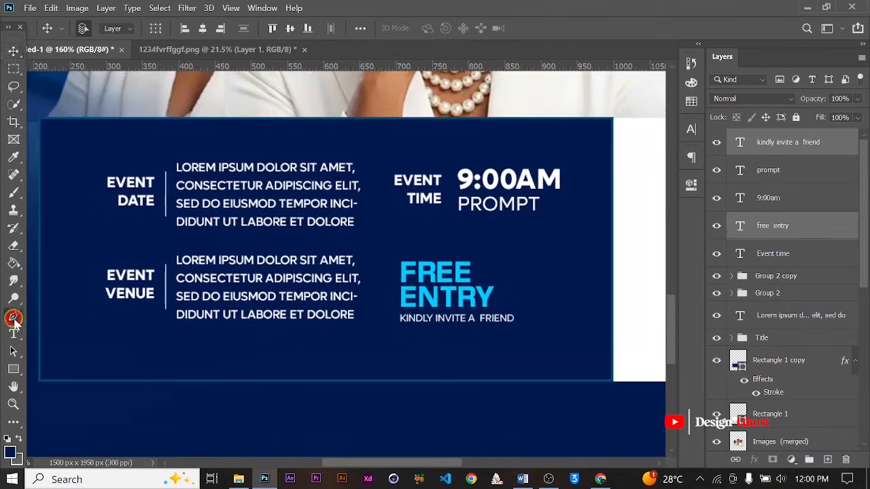
click(818, 143)
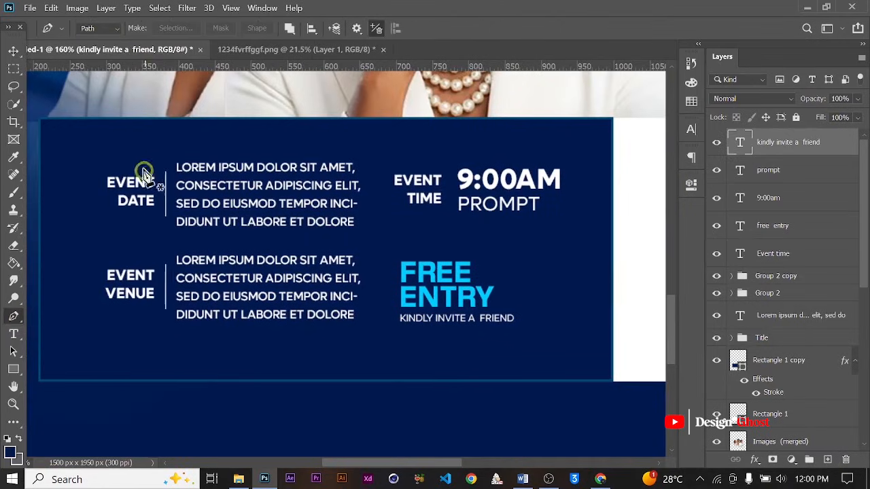
click(106, 33)
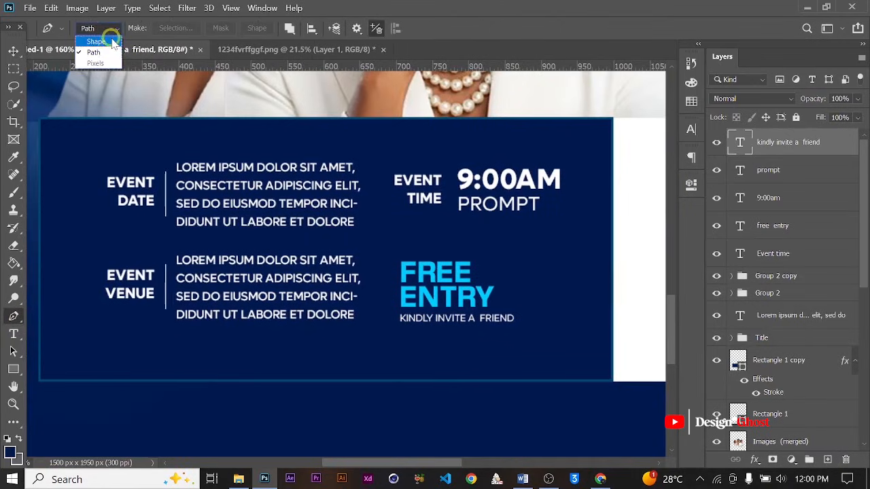
click(91, 42)
click(140, 34)
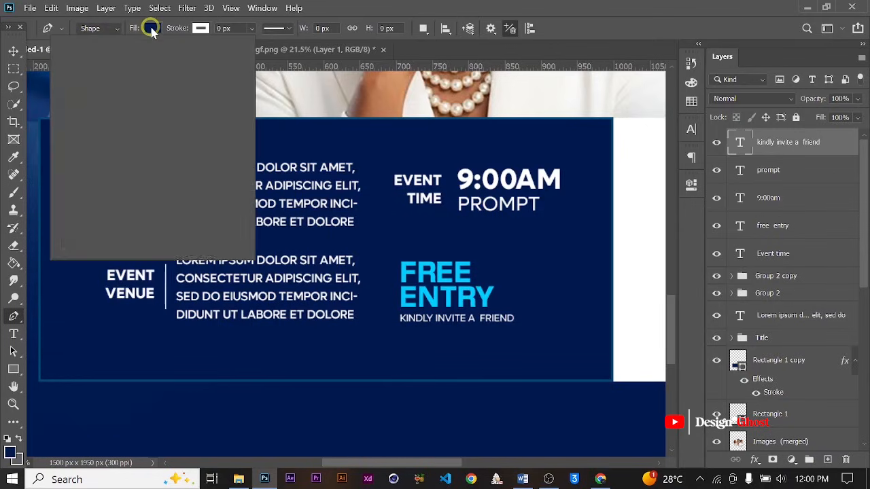
click(14, 52)
Draw a closed white lightning-like accent shape, about 39 by 54 px, beside the FREE ENTRY text with the Pen tool
scroll(512, 241, up, 3)
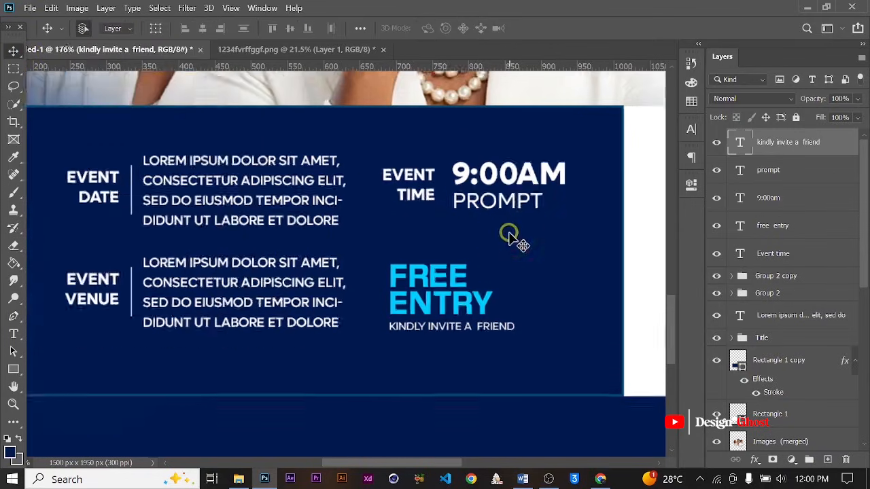
drag(506, 260, 440, 220)
scroll(440, 219, up, 3)
scroll(400, 231, up, 1)
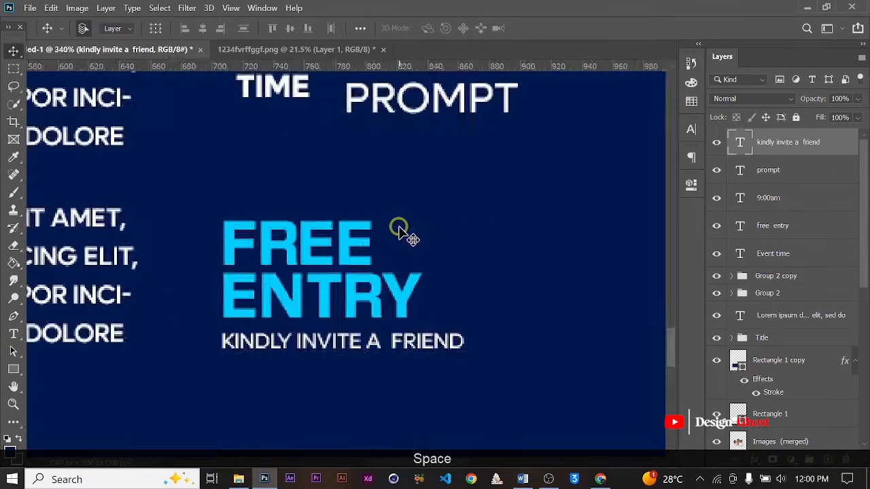
key(p)
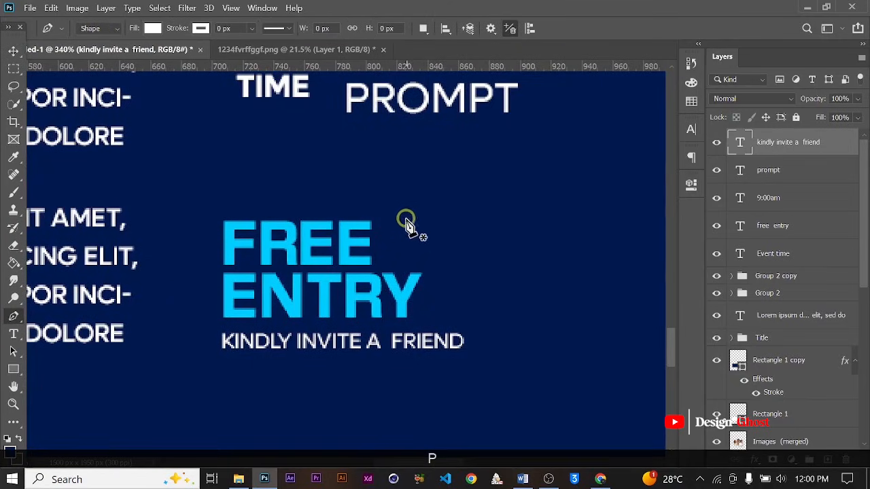
click(398, 229)
click(399, 257)
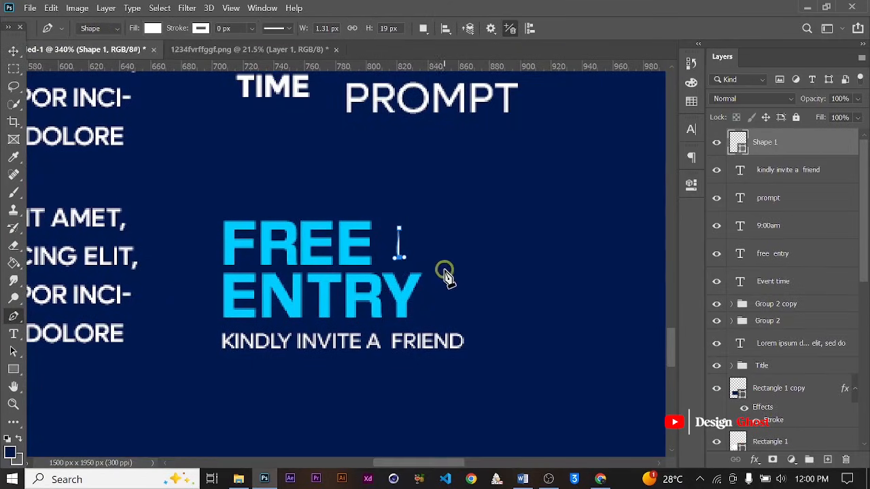
key(ctrl+z)
scroll(402, 261, up, 2)
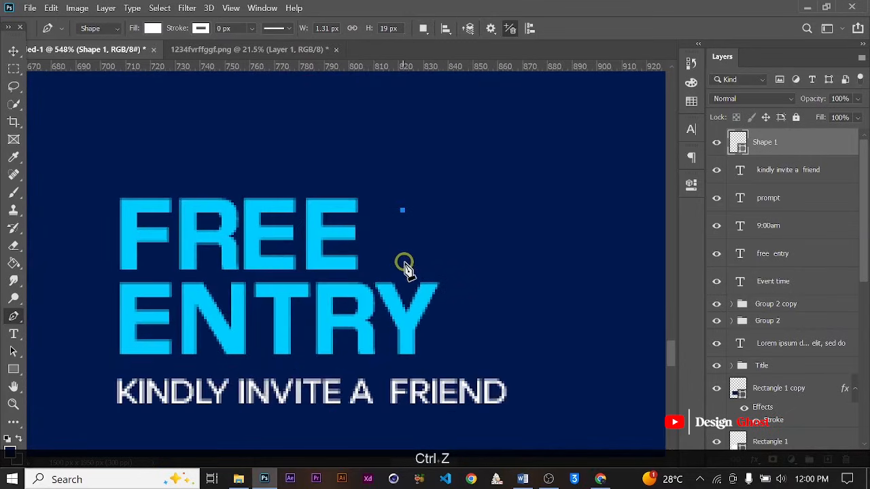
click(405, 261)
click(477, 270)
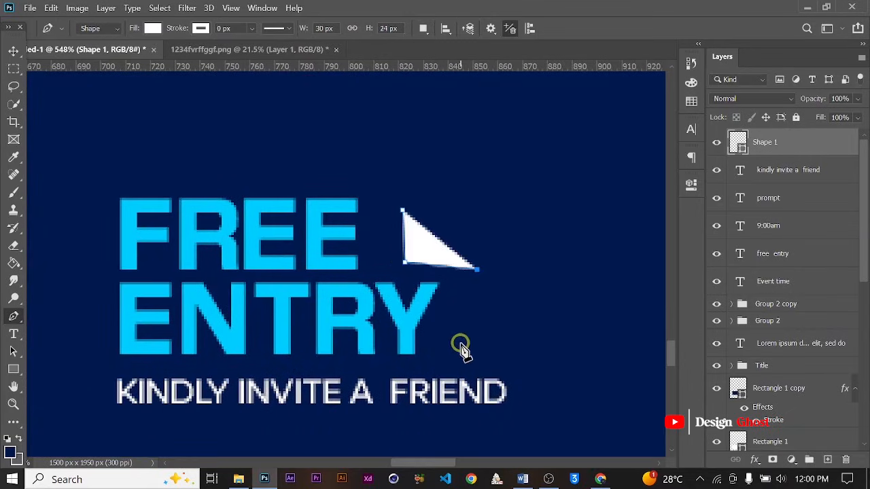
click(460, 344)
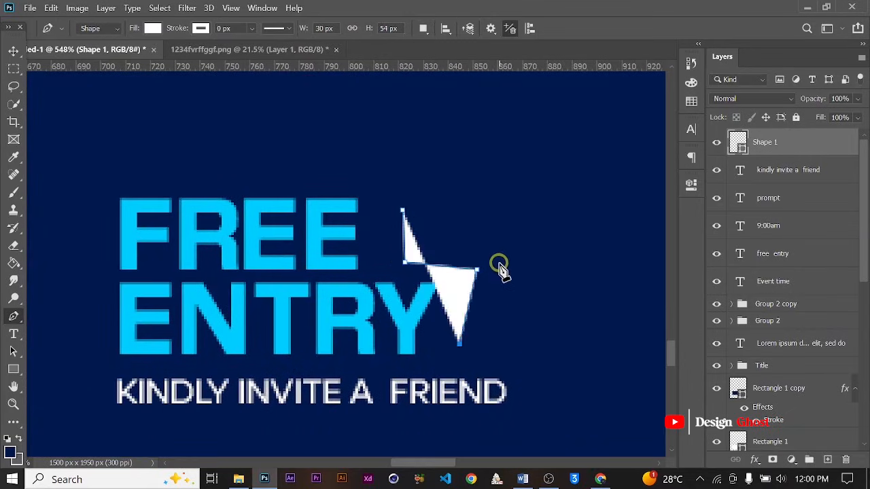
click(400, 210)
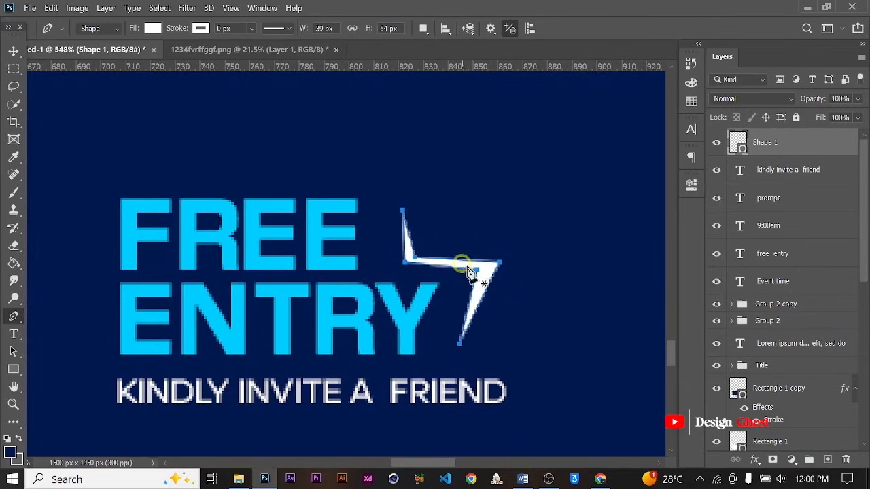
Turn the accent shape's path into a selection, then deselect it to clear the active outline
right_click(487, 278)
click(530, 217)
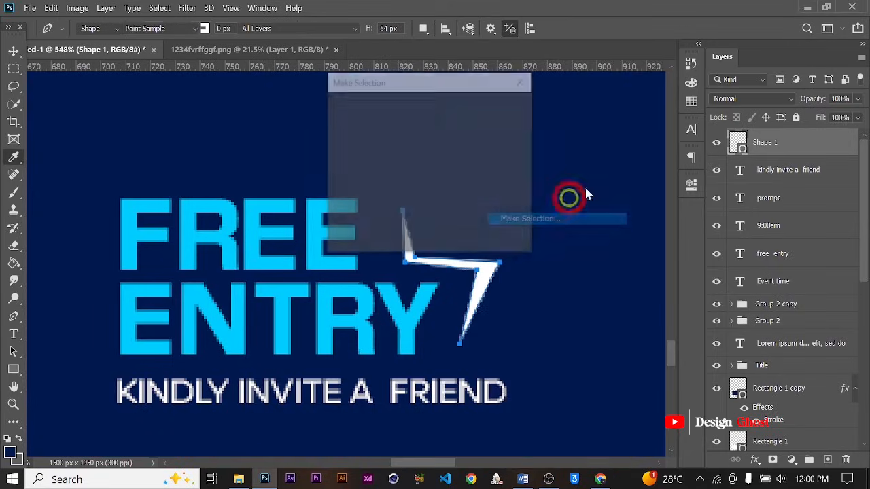
click(509, 110)
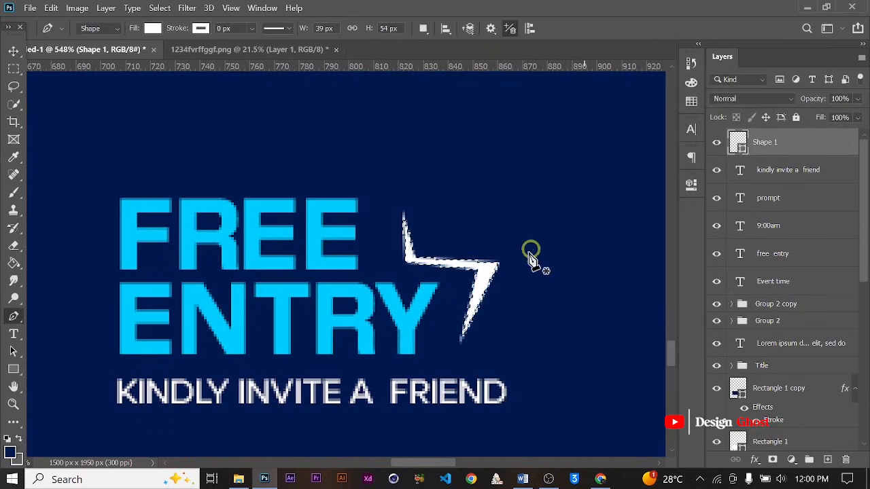
key(ctrl+d)
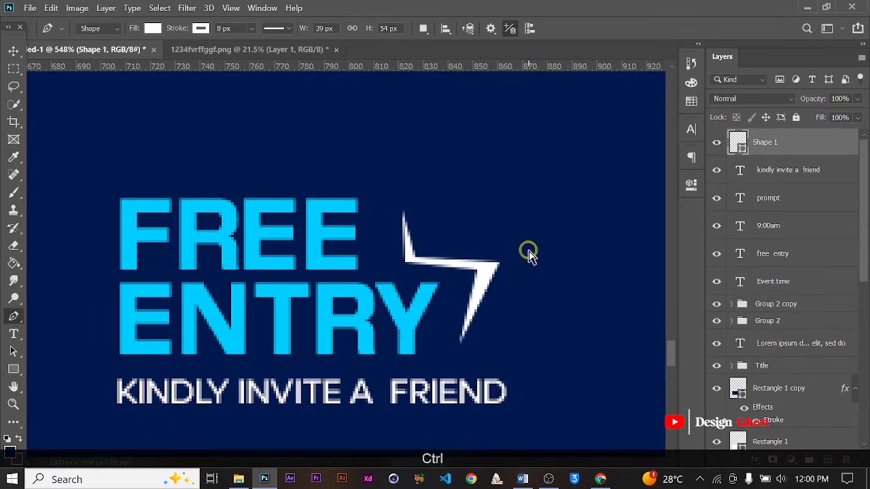
key(ctrl+0)
scroll(398, 349, up, 3)
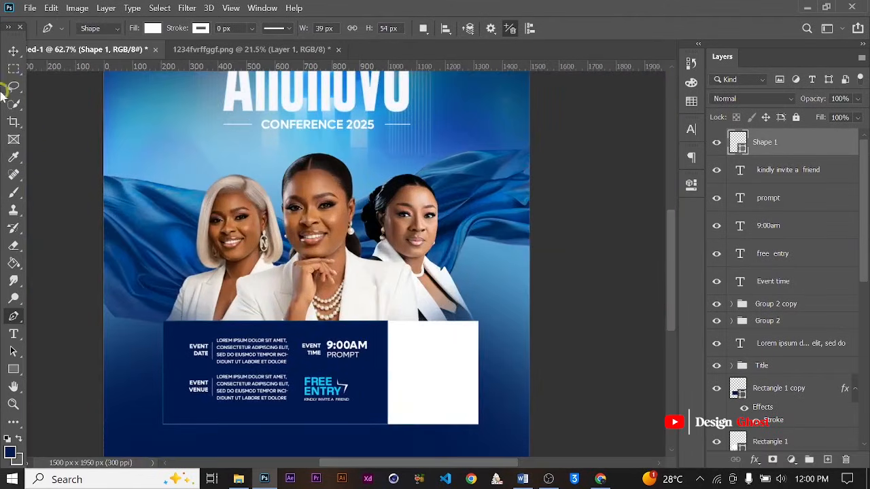
Nudge the white accent shape beside the FREE ENTRY text slightly up
click(14, 51)
scroll(407, 367, up, 3)
key(space)
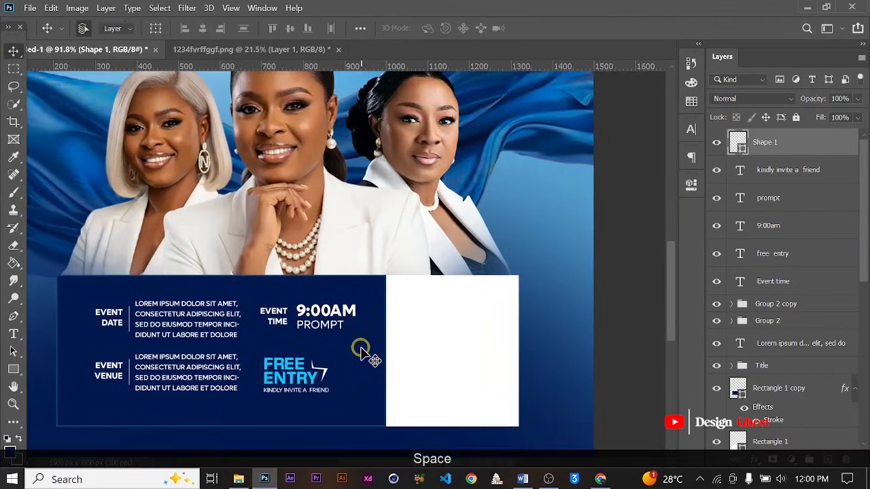
key(Up)
key(Up)
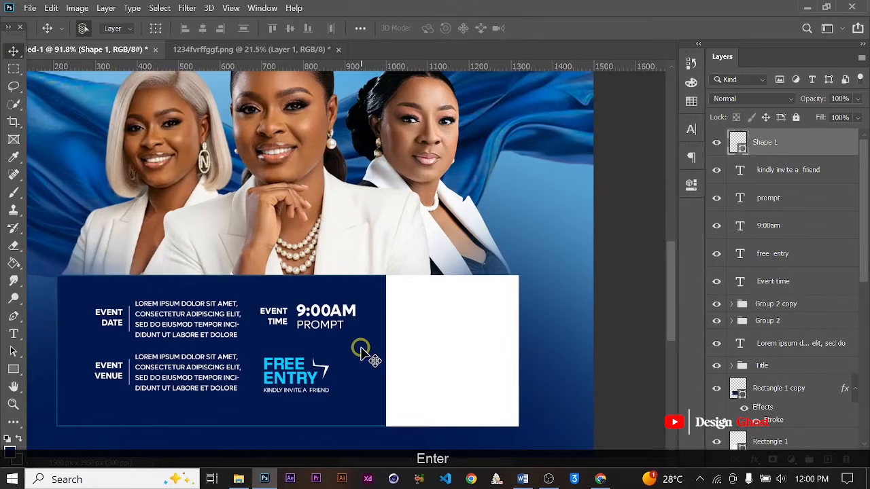
Examine the accent shape and the information box layout both close up and within the whole flyer
key(ctrl+0)
scroll(396, 396, up, 2)
key(space)
drag(258, 334, 290, 328)
scroll(309, 334, up, 2)
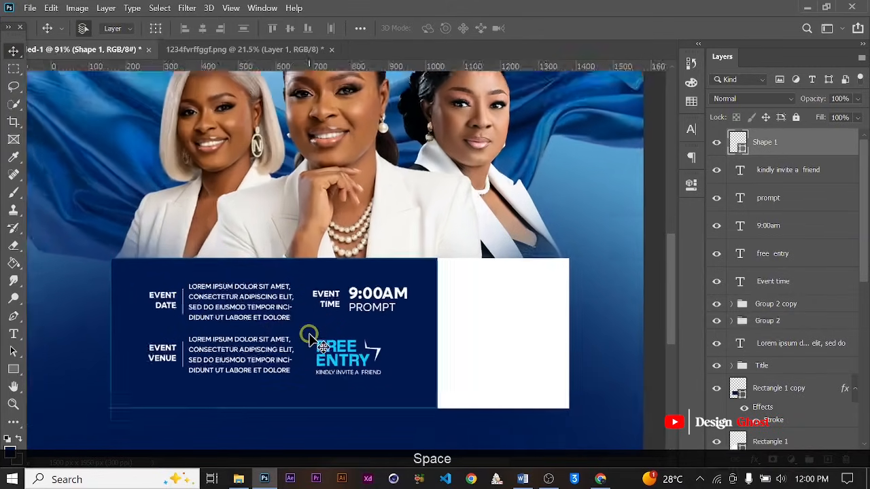
key(Return)
key(ctrl+0)
scroll(307, 332, up, 2)
key(space)
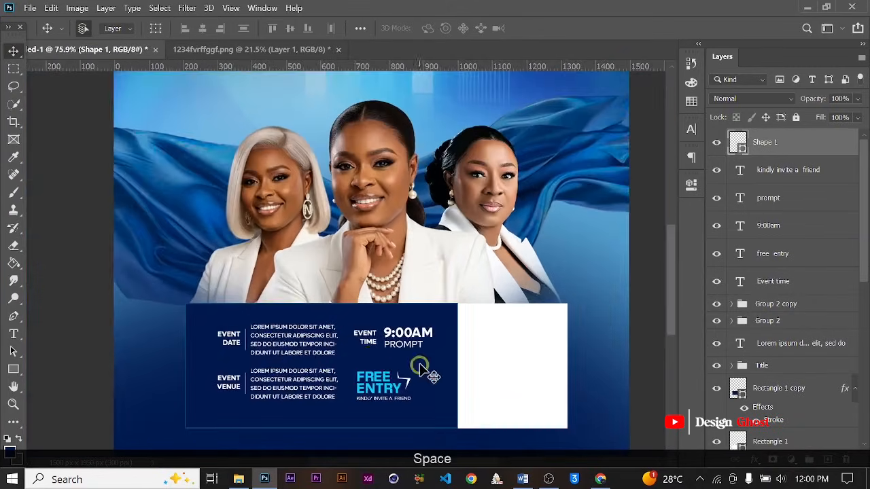
Add a Gradient Overlay effect to the navy information box rectangle and keep the box in view beside the effect settings
click(419, 368)
click(759, 460)
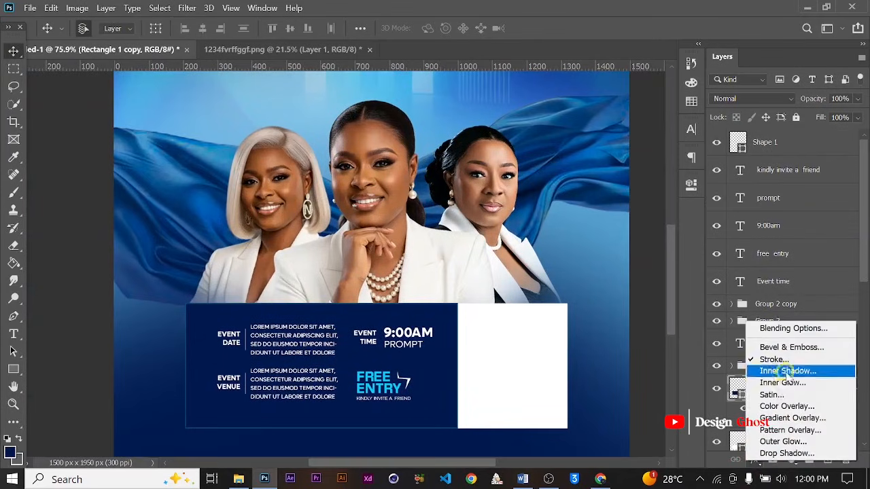
click(780, 418)
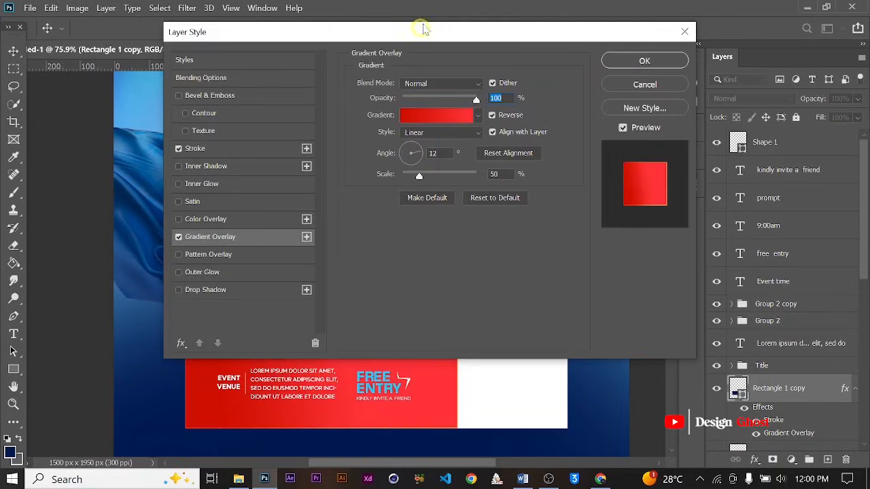
drag(421, 32, 678, 42)
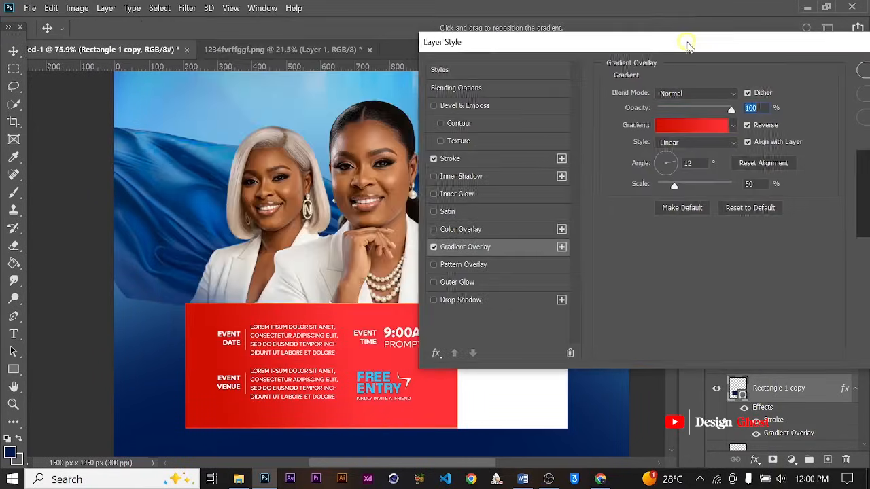
Give the overlay gradient's first stop the navy foreground color and duplicate that stop at the 52% location
click(687, 126)
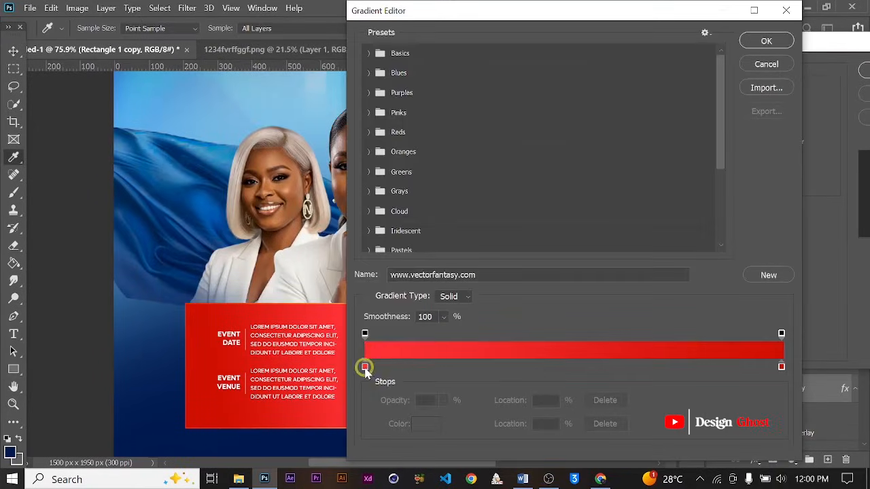
click(365, 367)
click(12, 451)
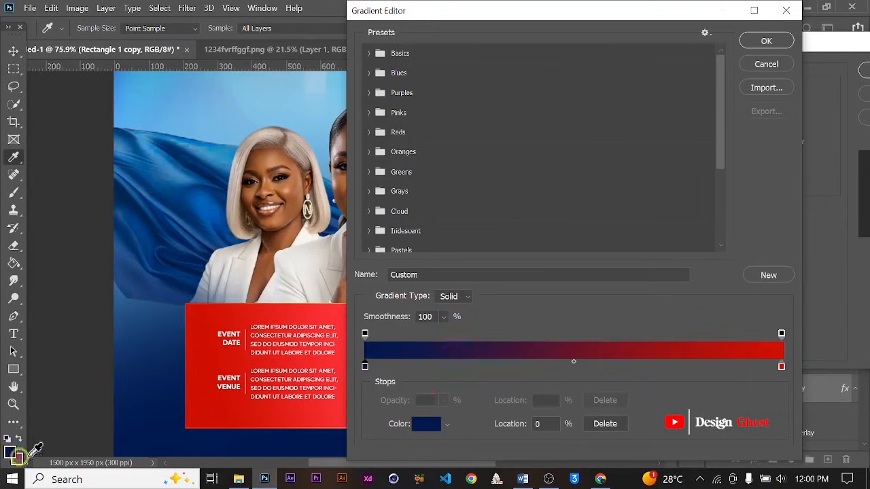
drag(366, 368, 541, 367)
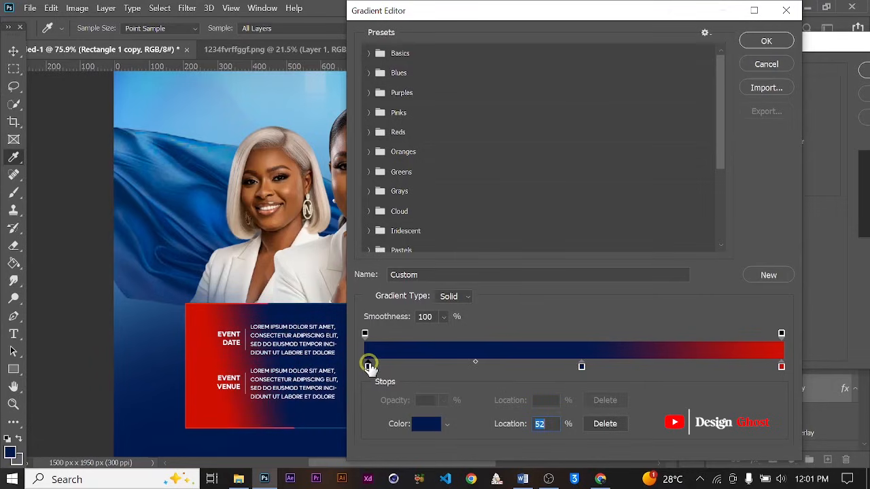
Recolor the gradient's starting stop to bright blue 073db5
click(368, 367)
click(421, 426)
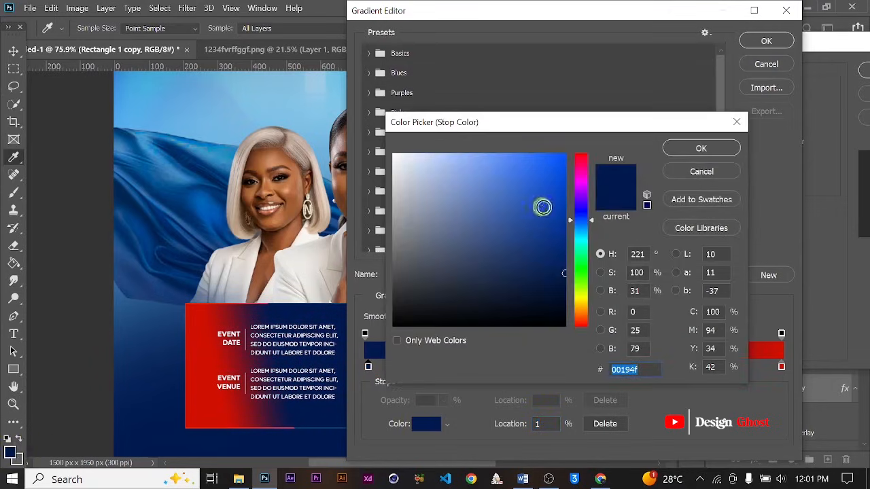
mouse_move(542, 207)
mouse_down()
mouse_move(548, 221)
mouse_move(553, 202)
mouse_up()
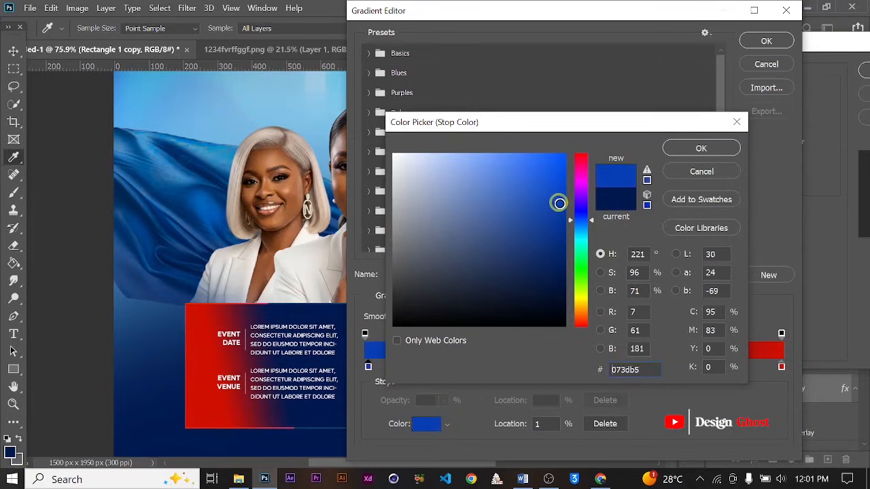
click(707, 148)
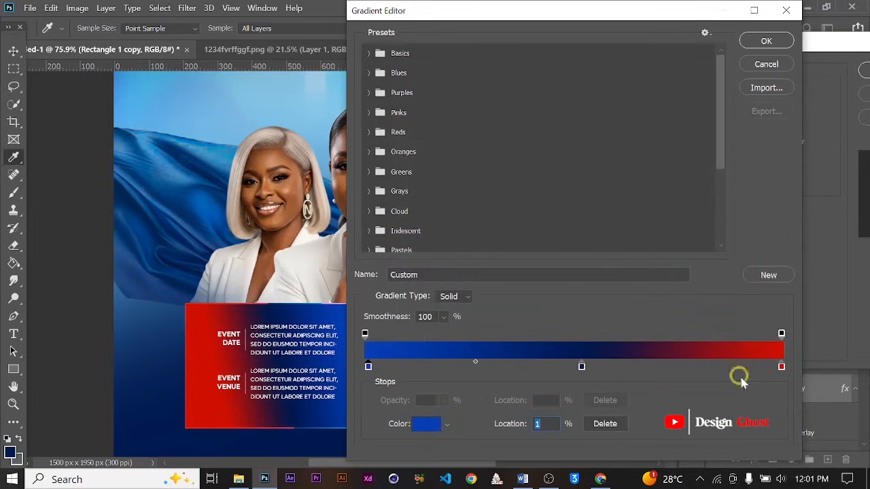
Change the gradient's red end stop to blue 0037af
click(425, 426)
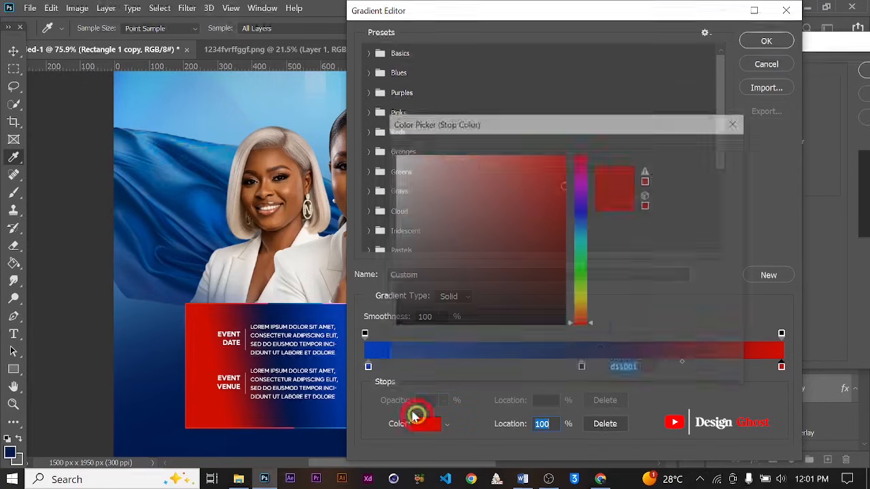
click(11, 452)
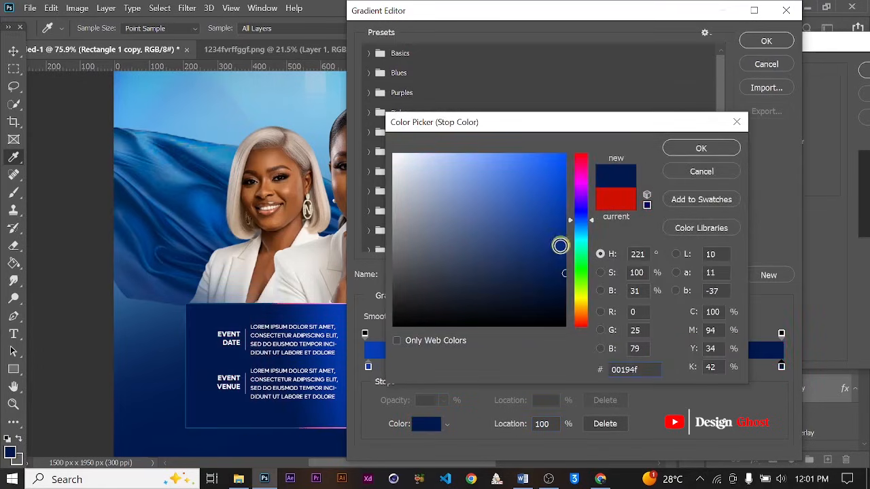
mouse_move(555, 250)
mouse_down()
mouse_move(571, 206)
mouse_move(583, 202)
mouse_up()
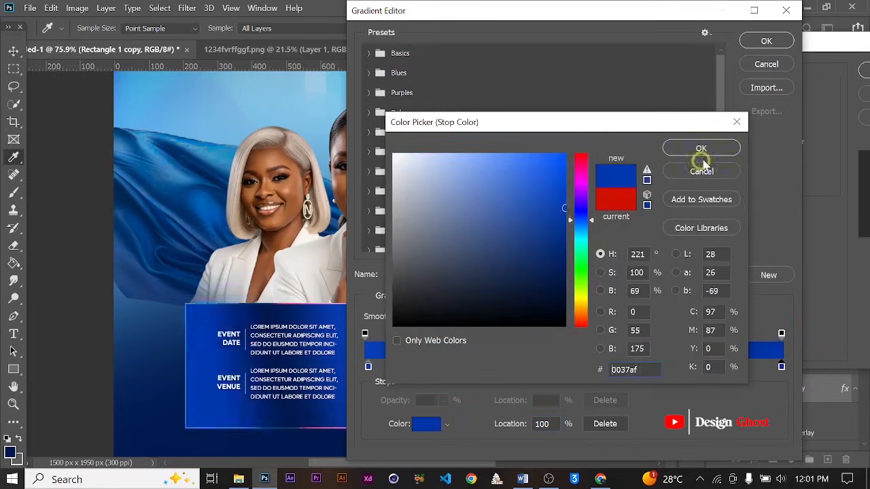
click(700, 149)
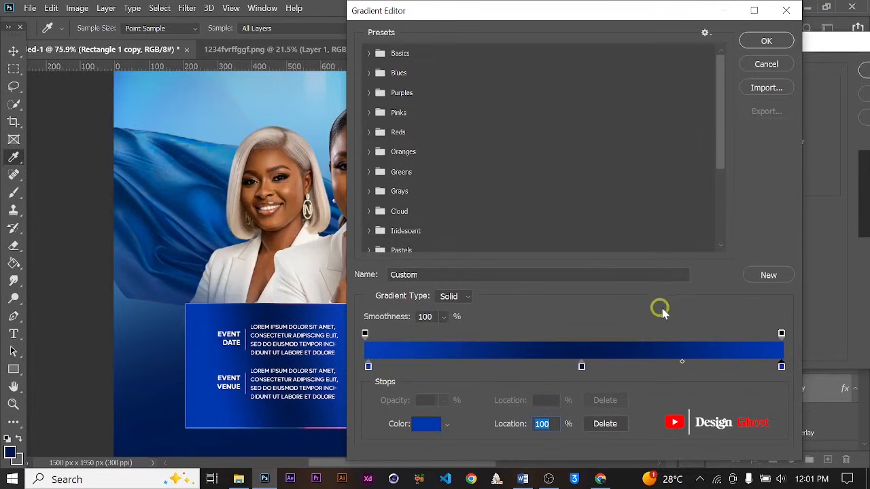
Set the middle navy stop's location to 50% and accept the edited gradient
click(562, 428)
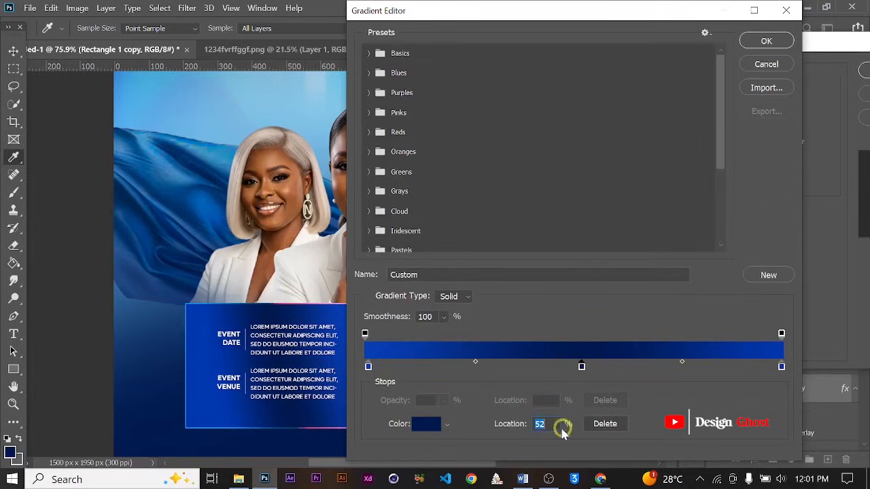
text(50)
key(Return)
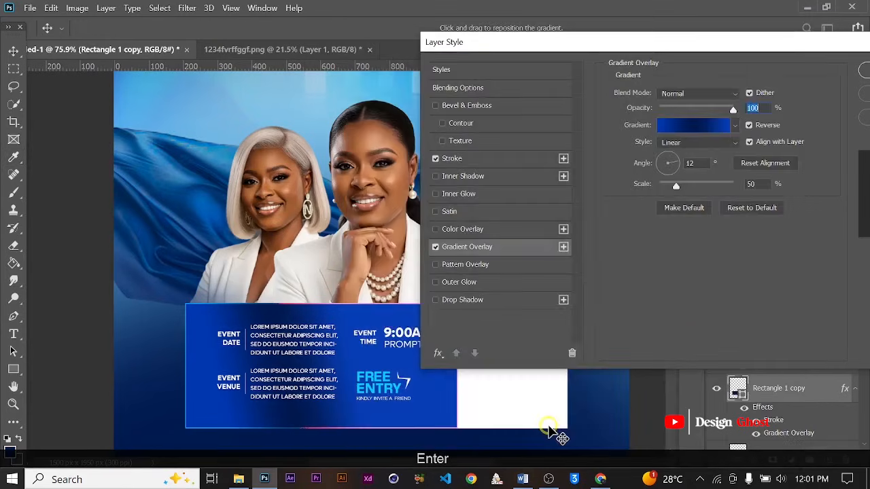
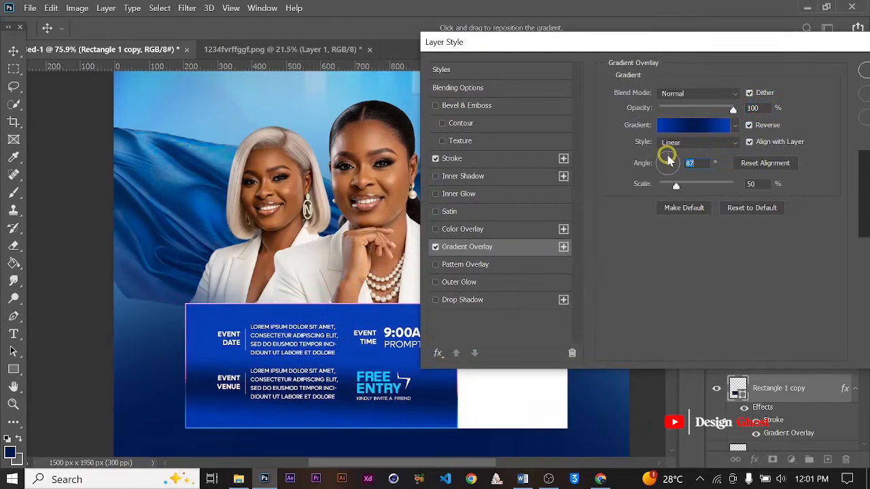
Set the gradient overlay's angle to 87° and its scale to 150%, and apply the effect to the information box
drag(686, 189, 730, 185)
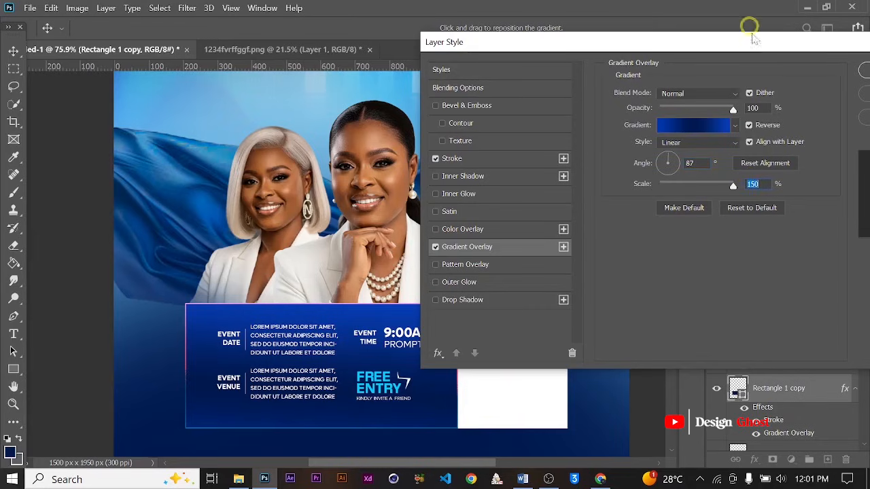
drag(752, 39, 673, 38)
click(811, 72)
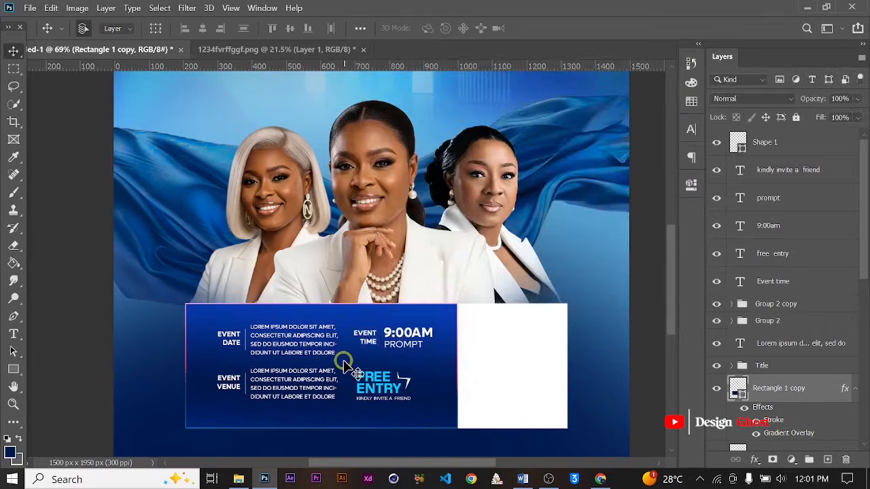
Duplicate the EVENT TIME text into the upper part of the white box and set the copy's color to black (000000)
scroll(346, 367, down, 3)
scroll(350, 364, up, 5)
scroll(360, 353, down, 3)
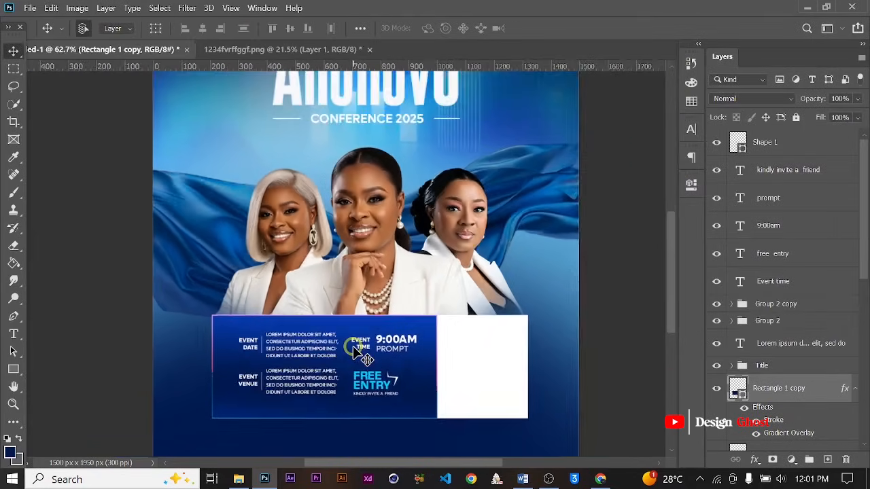
key(ctrl+0)
scroll(370, 363, up, 3)
drag(375, 368, 366, 350)
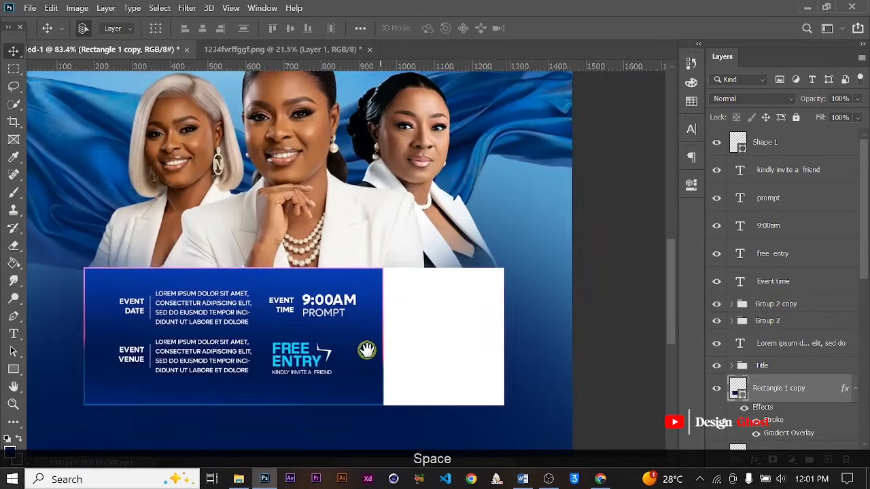
scroll(367, 350, up, 2)
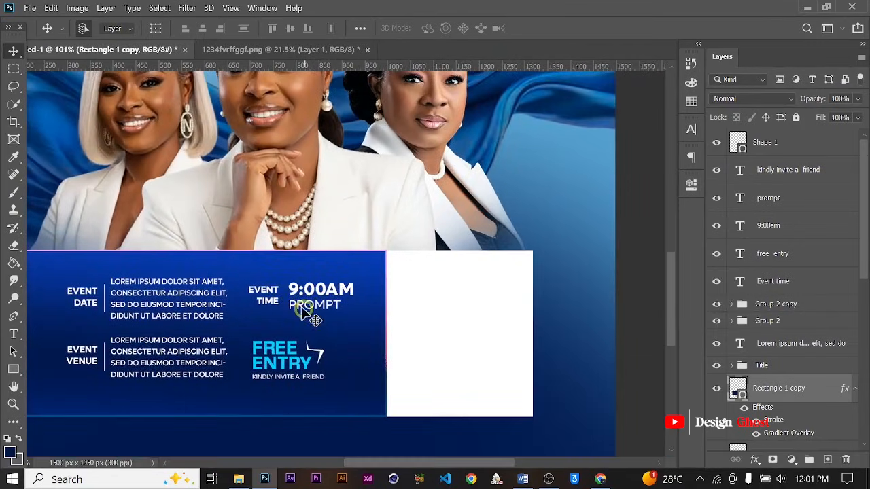
drag(268, 299, 444, 293)
click(691, 129)
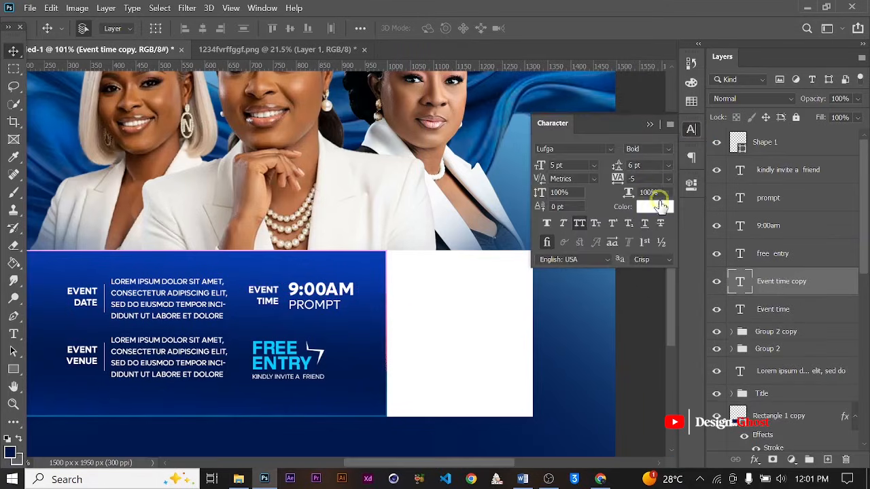
click(655, 207)
drag(413, 286, 428, 336)
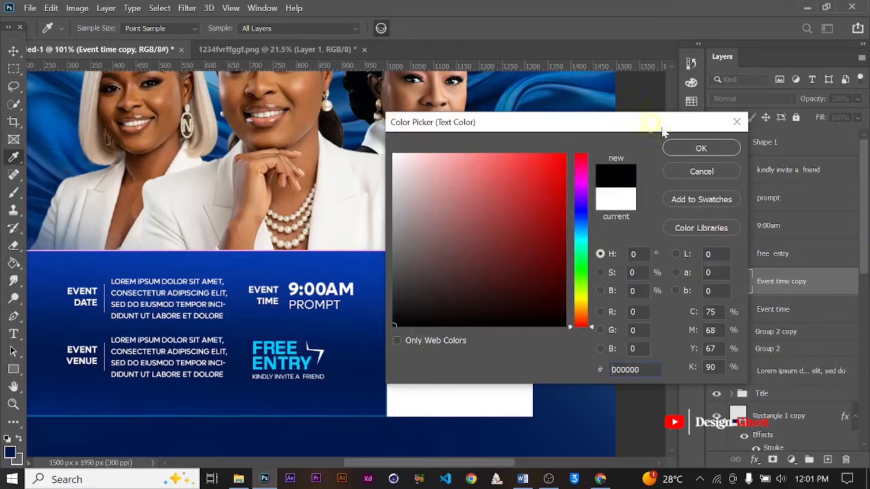
click(702, 148)
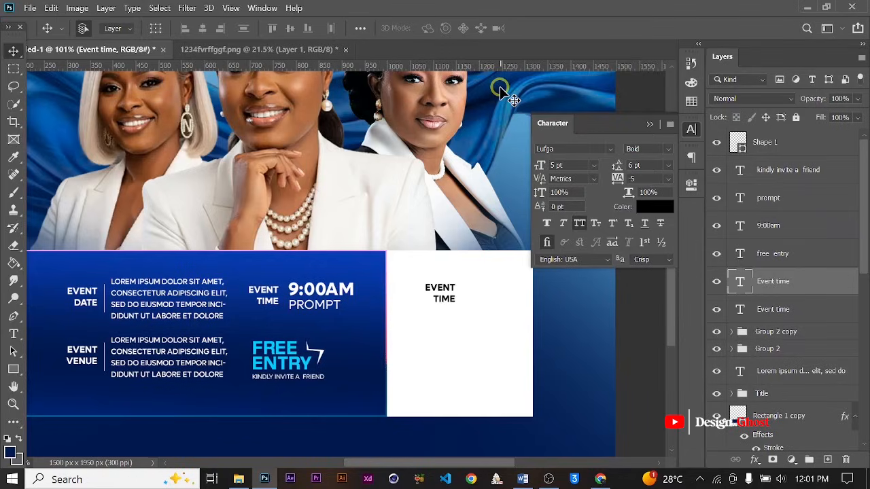
click(646, 125)
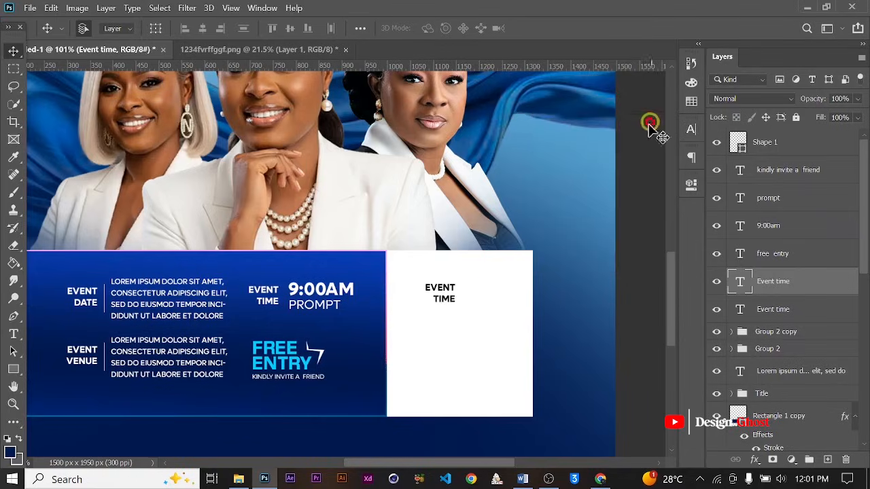
Replace the black EVENT TIME copy's wording with KINDLY SCAN THE QR CODE
scroll(446, 340, up, 4)
key(t)
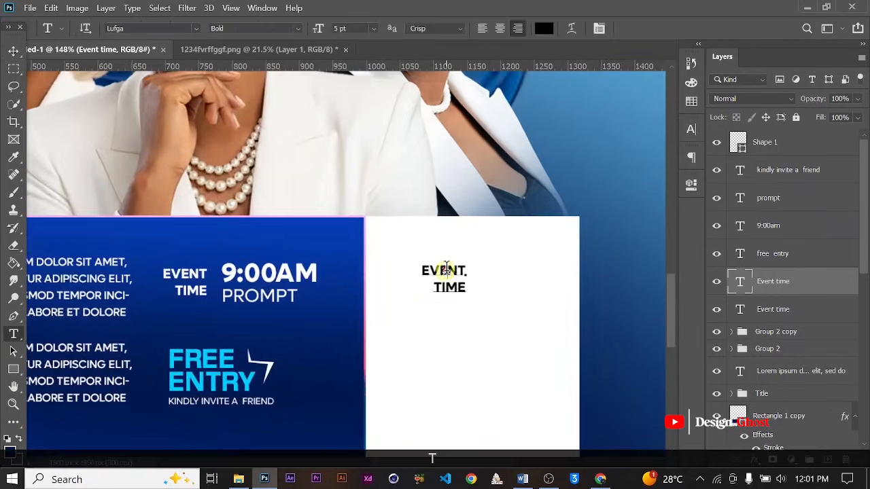
click(446, 269)
key(ctrl+a)
text(KIN)
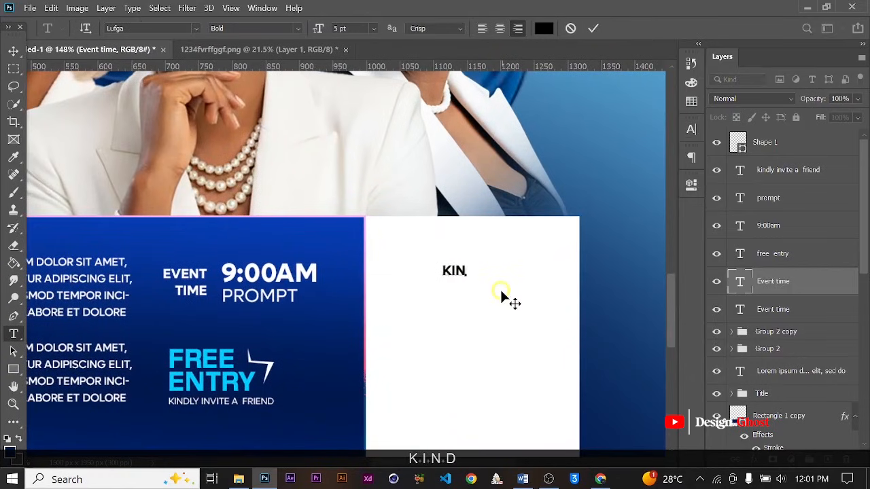
text(DLY SCA)
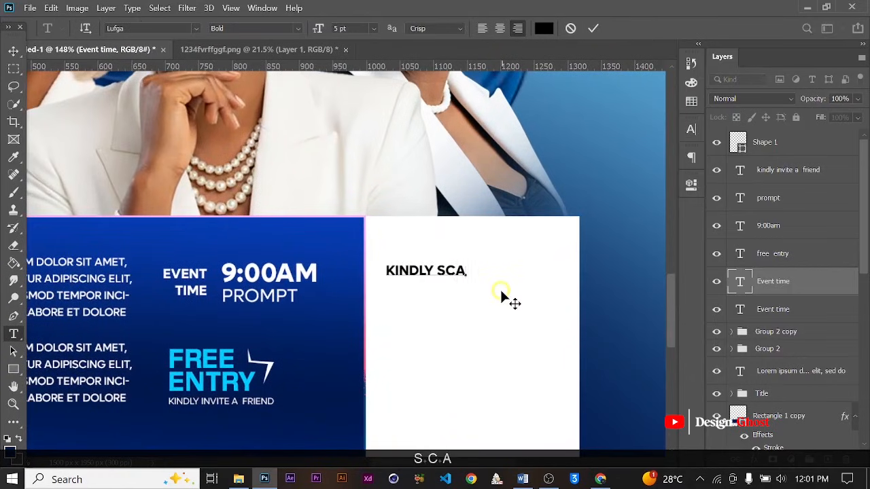
text(N THE )
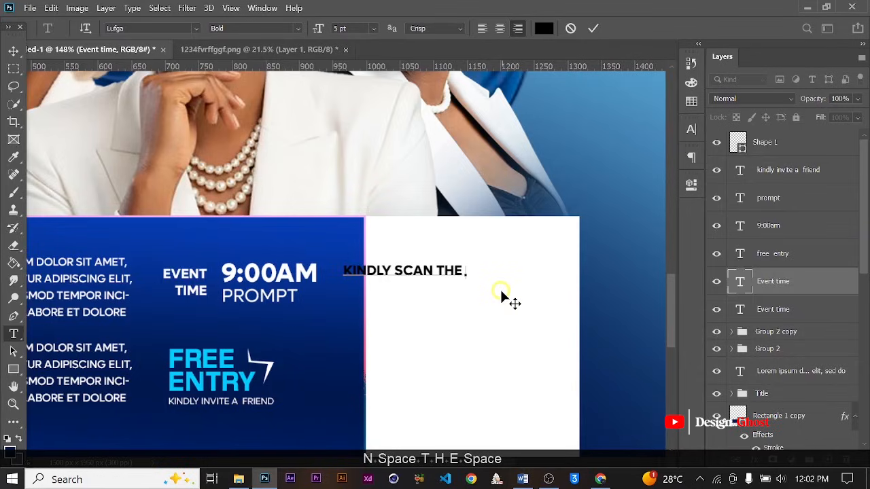
text(QR CO)
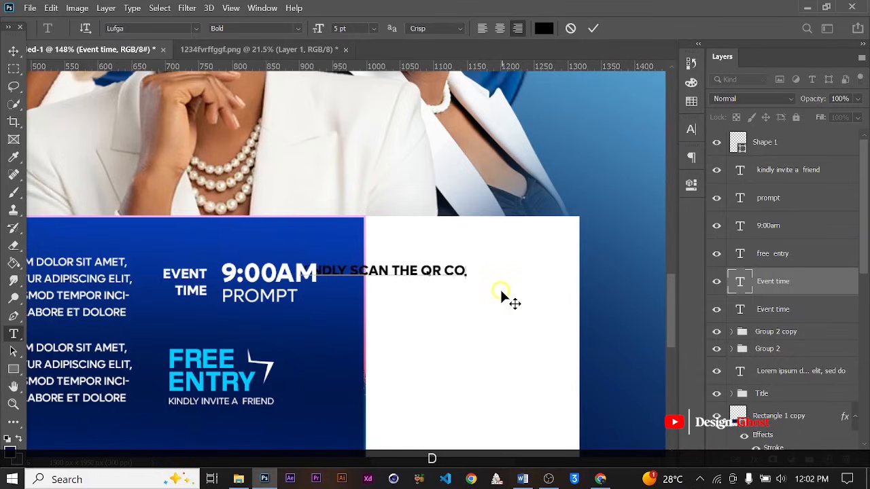
text(DE)
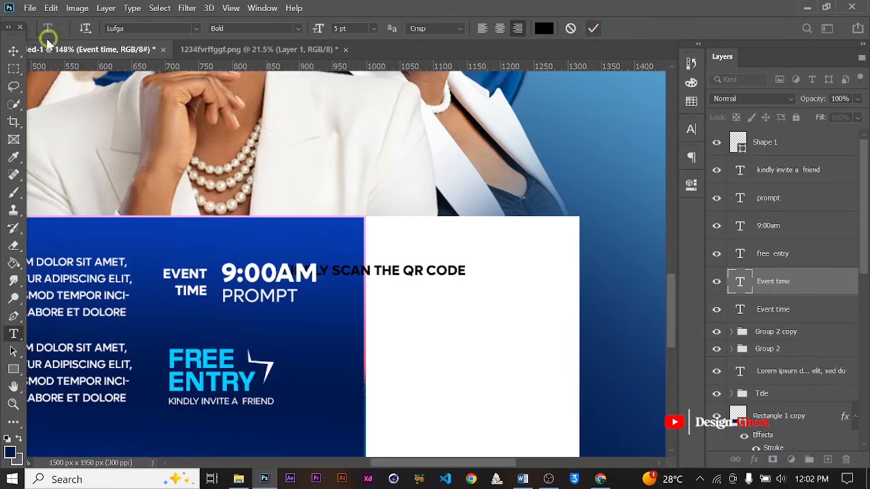
Move the KINDLY SCAN THE QR CODE text off the blue information box and onto the white box
click(14, 50)
drag(375, 265, 477, 265)
key(ctrl+z)
scroll(408, 264, up, 3)
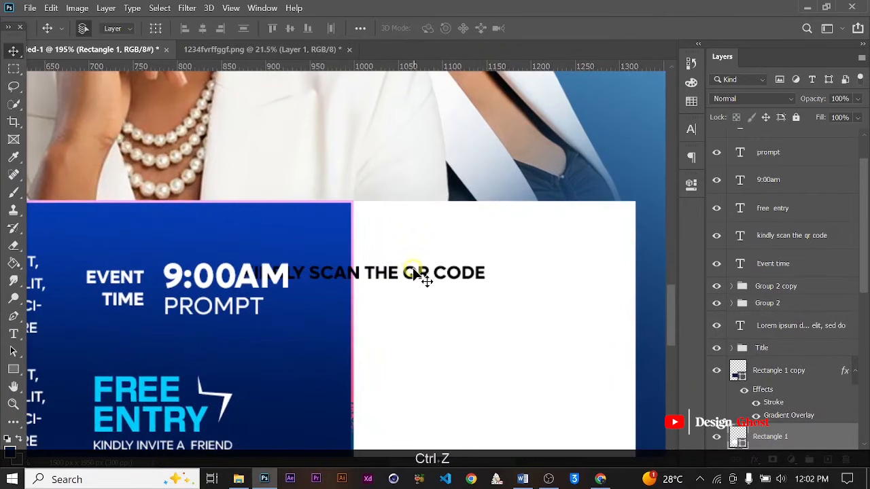
drag(416, 273, 580, 275)
Break the scan prompt into two lines, KINDLY SCAN and THE QR CODE, and left-align it
key(t)
scroll(527, 275, up, 2)
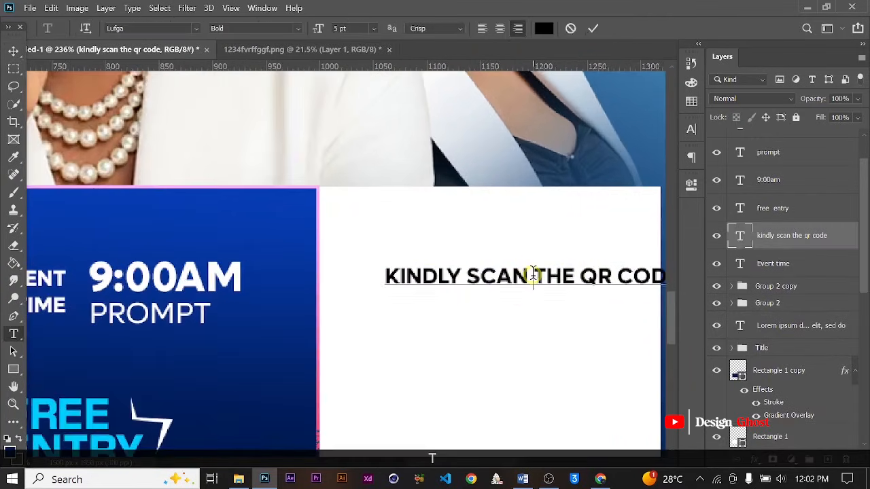
key(Return)
click(591, 34)
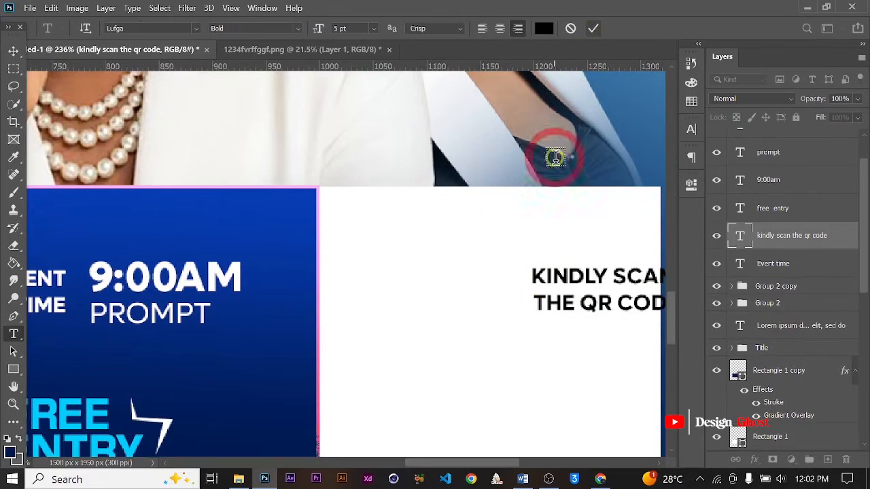
key(ctrl+a)
click(484, 29)
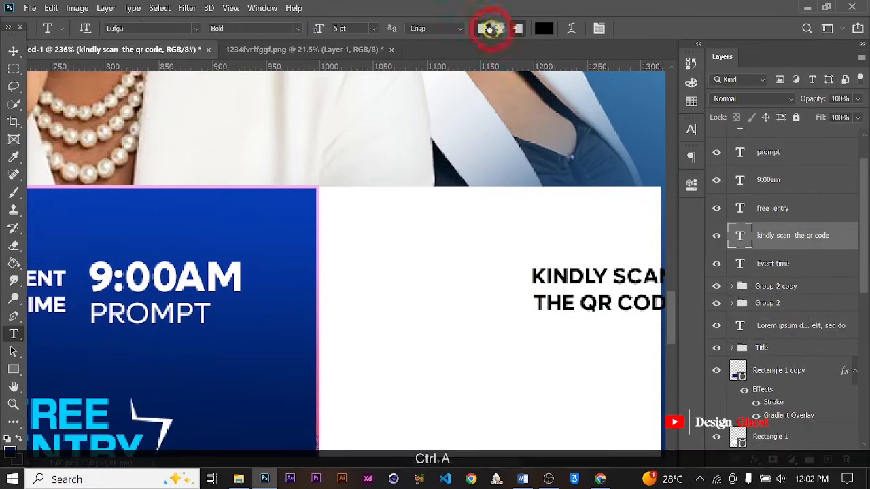
Move the two-line scan prompt back into the upper part of the white box and nudge it slightly right
click(13, 51)
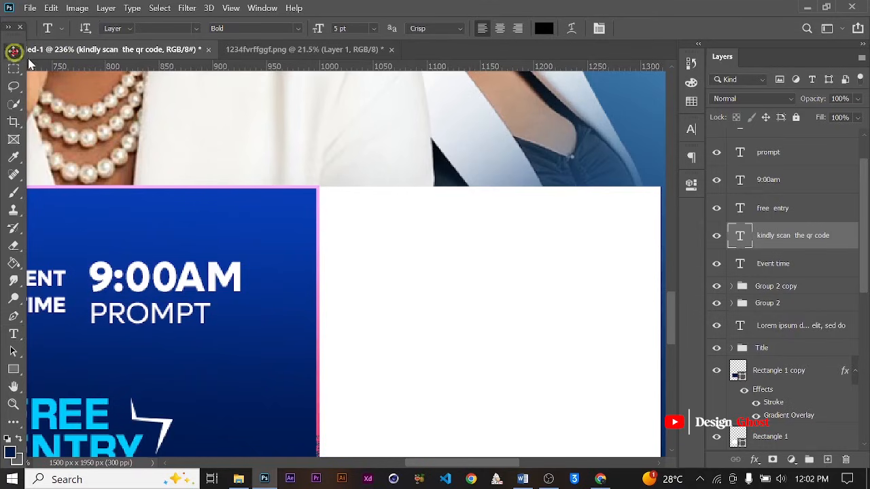
scroll(342, 188, down, 6)
click(491, 212)
key(ctrl+d)
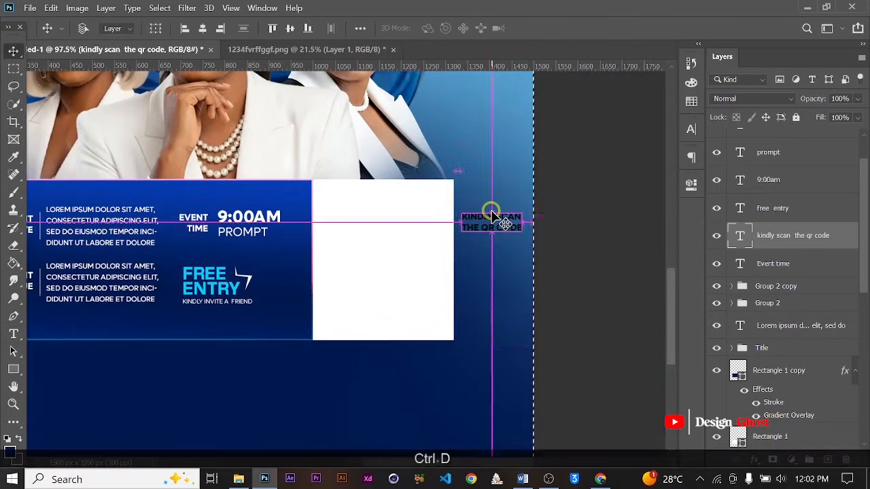
scroll(500, 216, up, 1)
drag(499, 224, 355, 215)
scroll(377, 251, down, 2)
scroll(377, 249, up, 1)
key(Right)
key(Right)
key(Right)
key(Right)
key(Right)
key(Right)
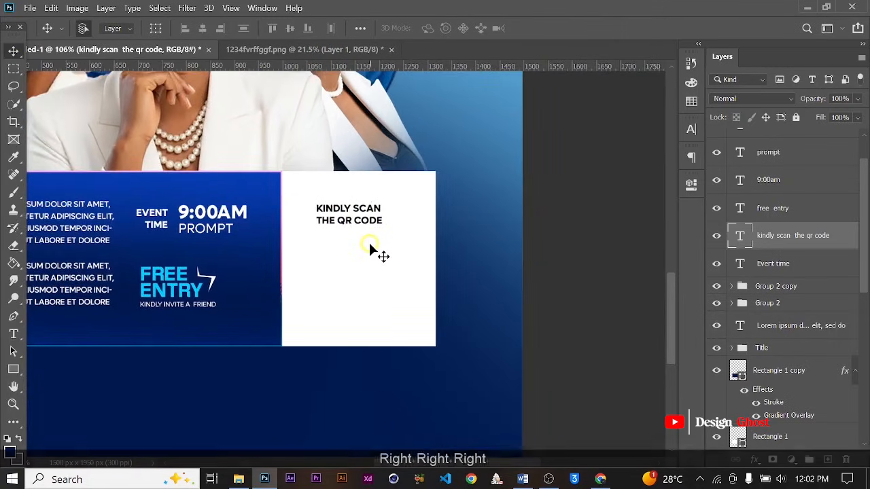
scroll(370, 249, up, 1)
key(Right)
key(Right)
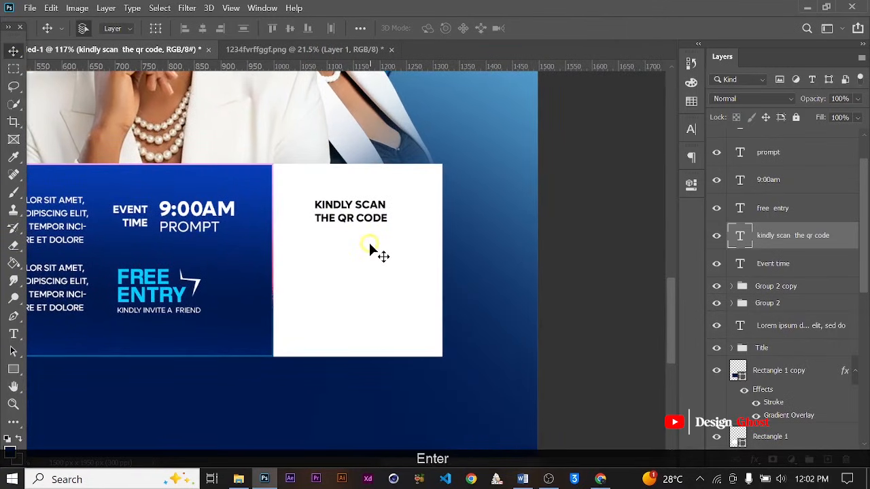
key(ctrl+0)
scroll(410, 344, up, 3)
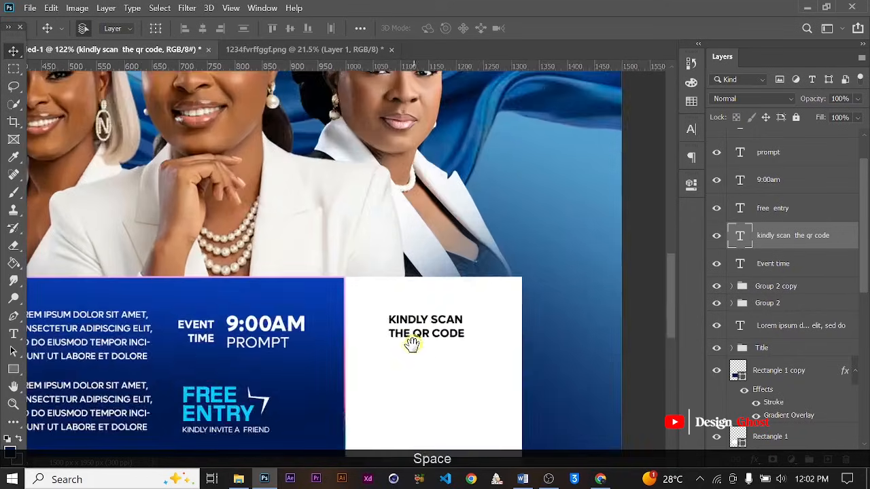
drag(411, 344, 408, 252)
scroll(443, 311, down, 3)
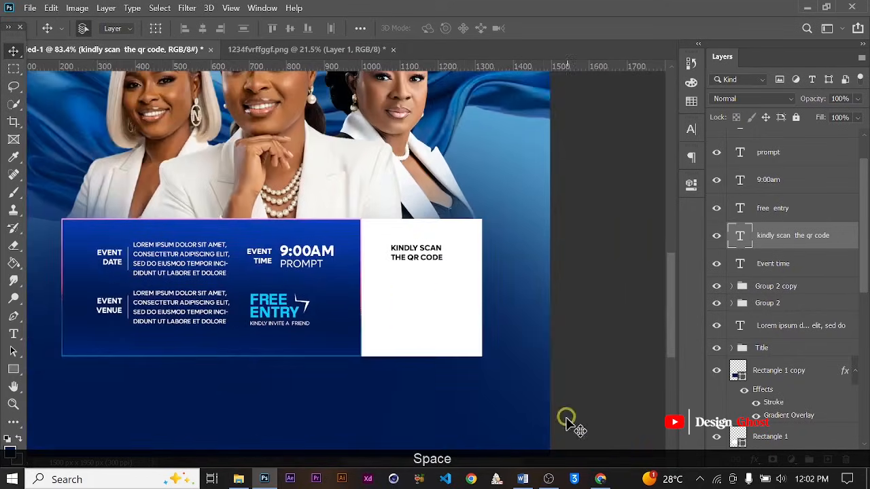
Switch to Chrome and search Pinterest for "qr code"
click(603, 480)
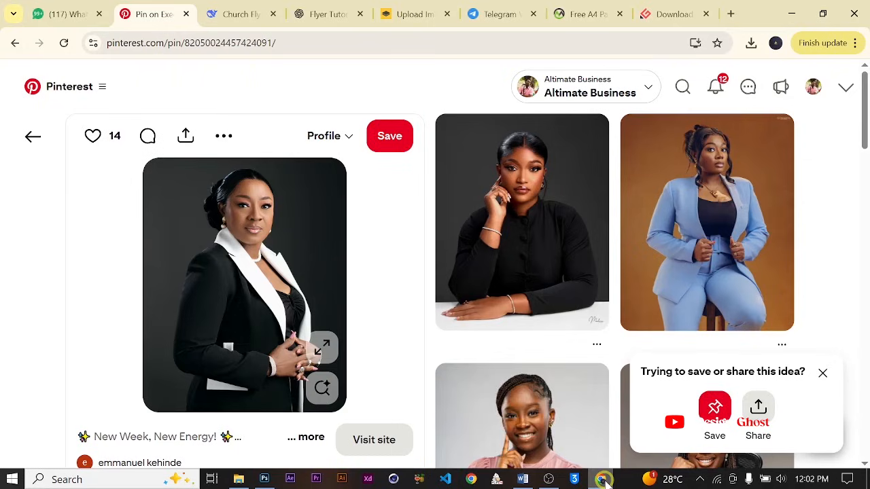
click(681, 88)
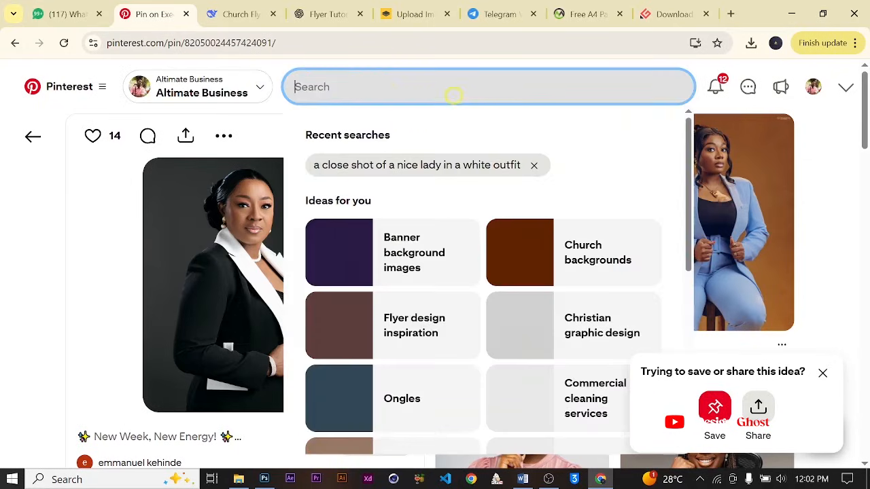
text(qr code)
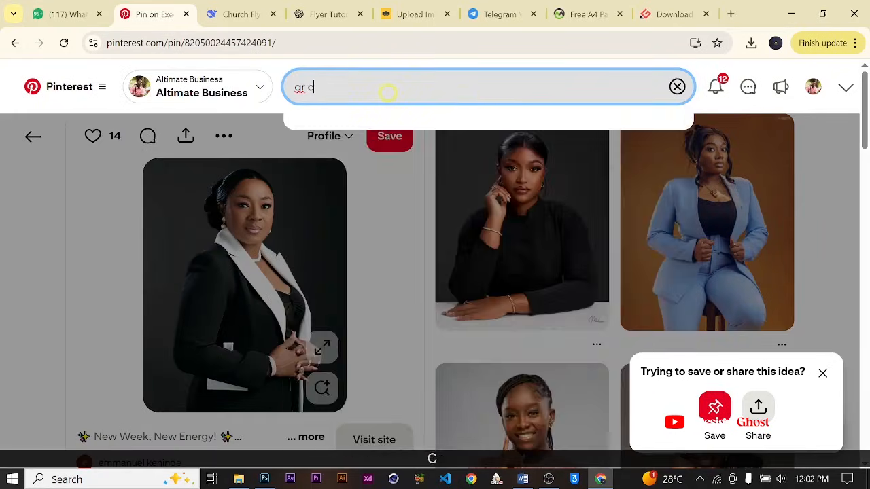
key(Return)
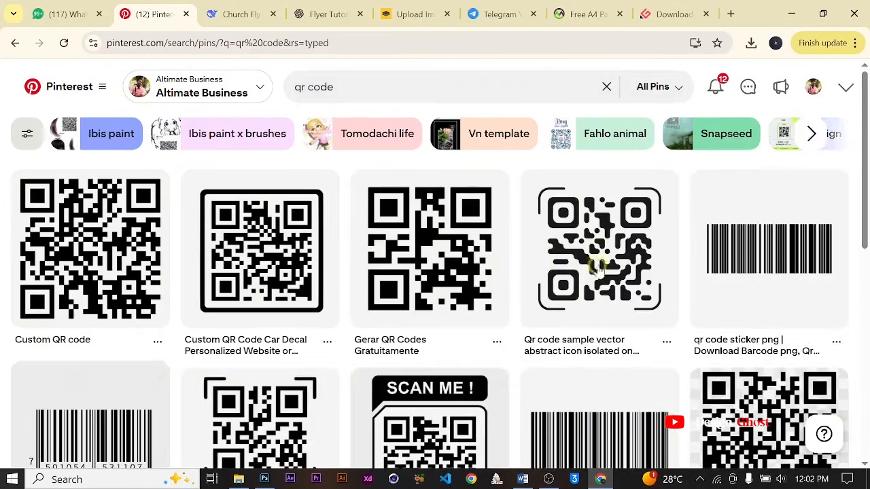
Open the rounded QR code pin with the corner bracket frame and copy its image
click(601, 248)
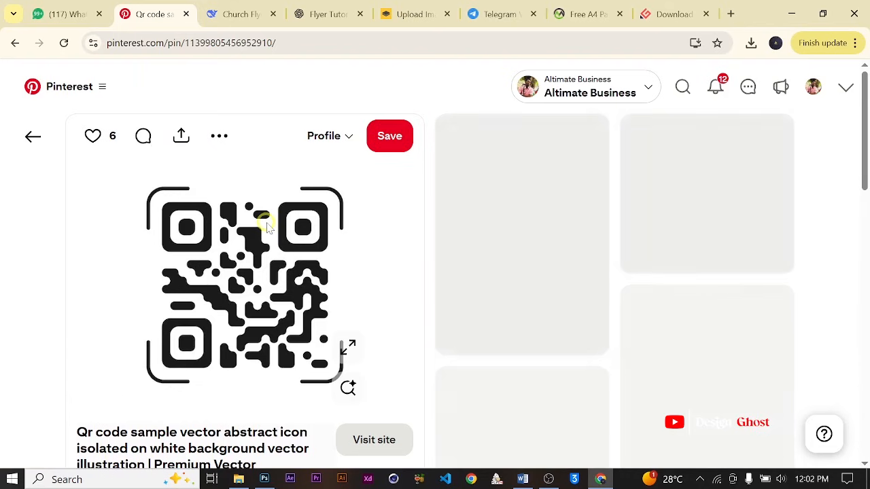
right_click(279, 241)
click(318, 279)
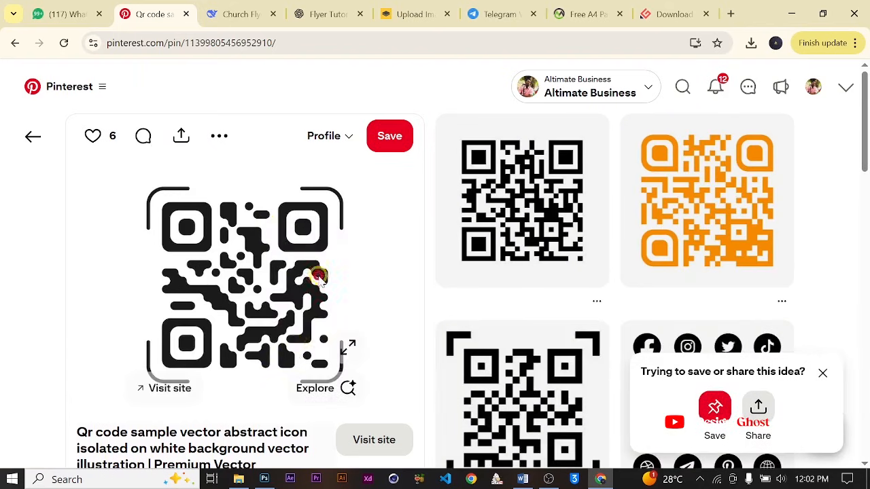
Return to the flyer in Photoshop and paste the QR code directly above the white box's layer
click(265, 479)
scroll(372, 300, up, 1)
ctrl+click(411, 285)
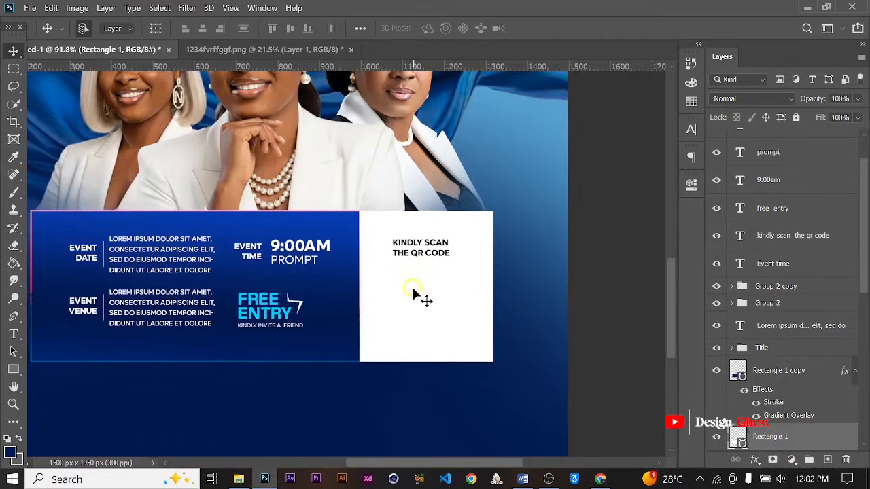
key(ctrl+v)
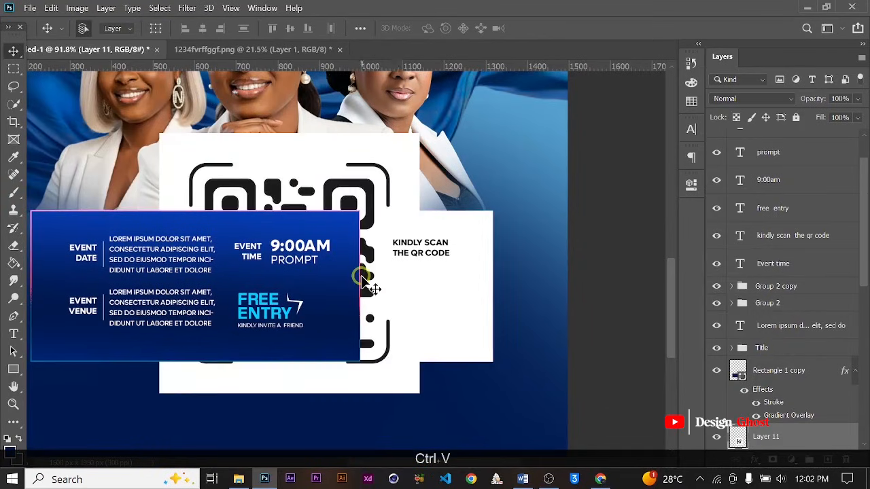
Scale the QR code proportionally to about 31.89% and place it in the white box beneath the scan prompt
scroll(362, 279, down, 2)
key(ctrl+t)
drag(405, 170, 269, 314)
drag(241, 353, 418, 302)
scroll(435, 297, up, 1)
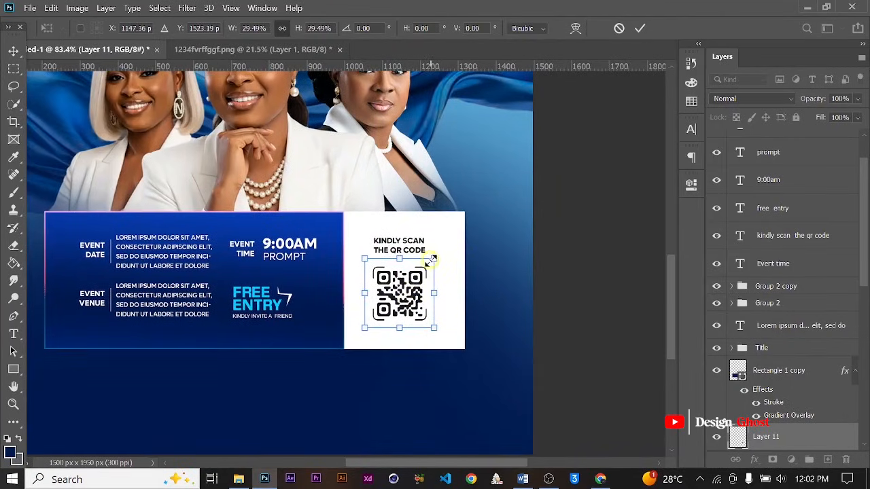
mouse_move(433, 259)
mouse_down()
mouse_move(440, 238)
mouse_move(436, 252)
mouse_up()
scroll(397, 299, up, 3)
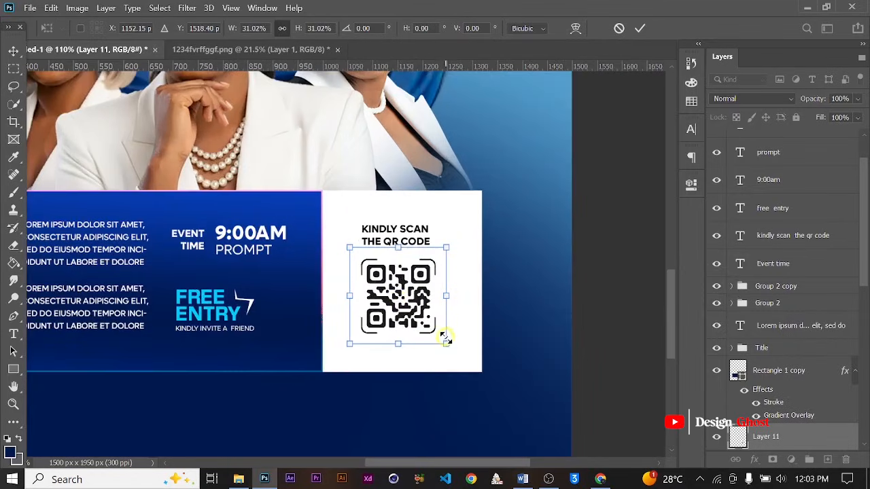
drag(445, 341, 448, 346)
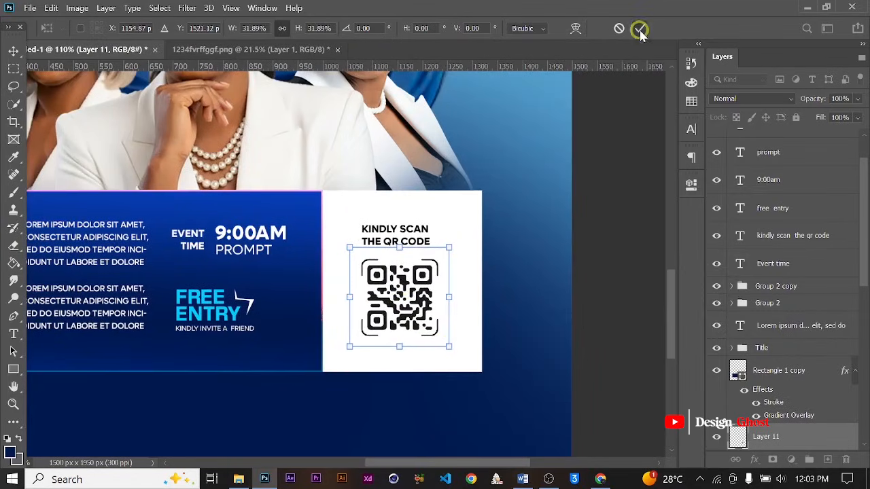
click(639, 31)
Nudge the scan prompt text slightly left and up to align it above the QR code
click(417, 239)
scroll(417, 239, down, 2)
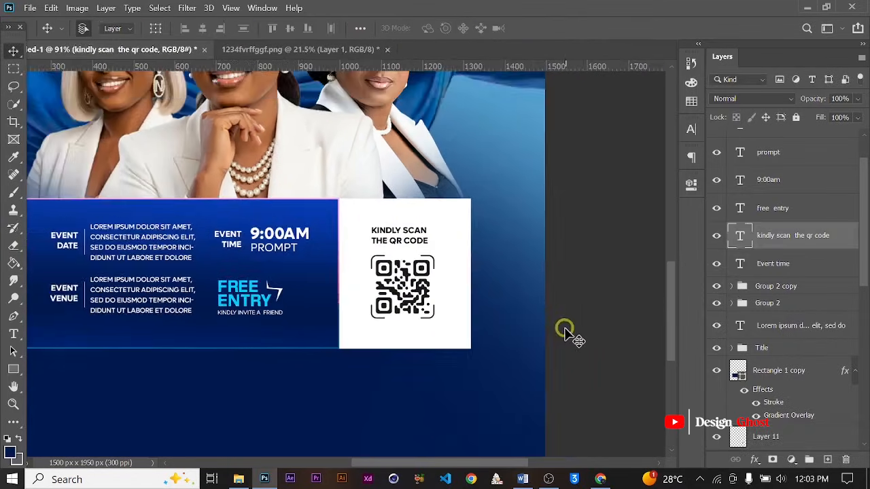
key(Left)
key(Up)
key(Up)
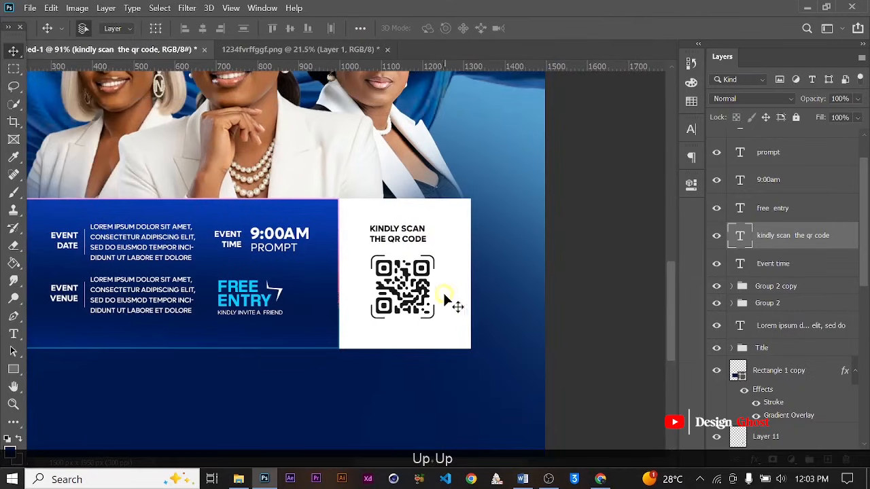
scroll(442, 291, down, 3)
scroll(442, 291, up, 2)
key(Down)
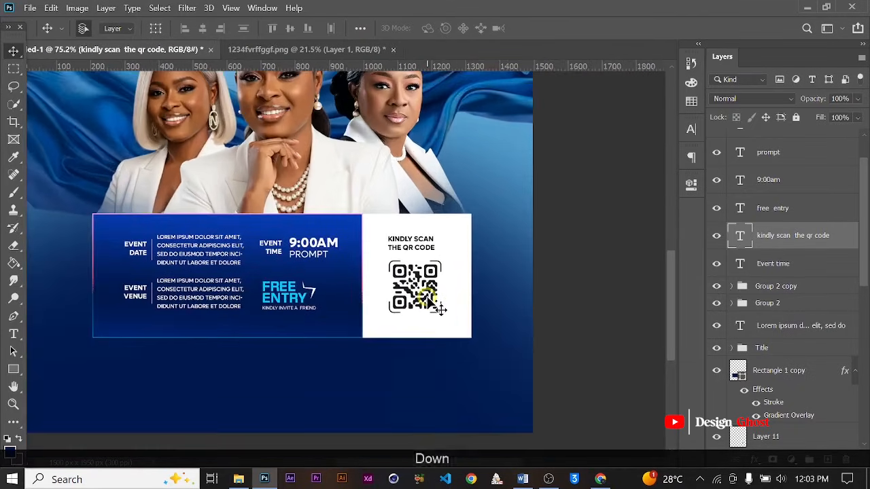
Duplicate the FREE ENTRY text into the empty navy area below the information box
key(ctrl+0)
scroll(416, 367, up, 3)
drag(343, 368, 396, 215)
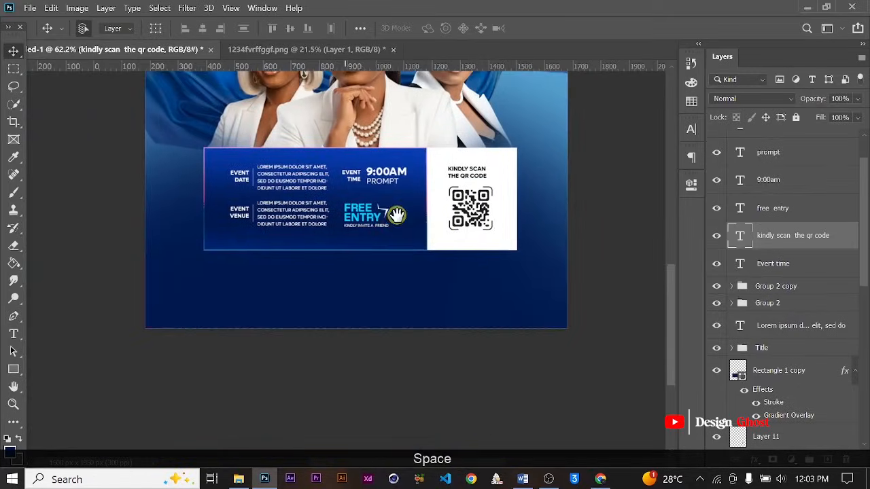
click(391, 174)
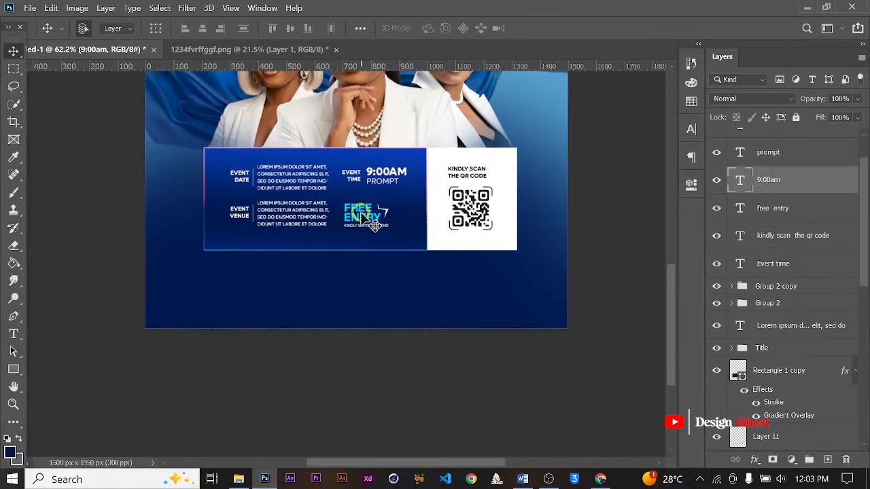
drag(362, 210, 342, 281)
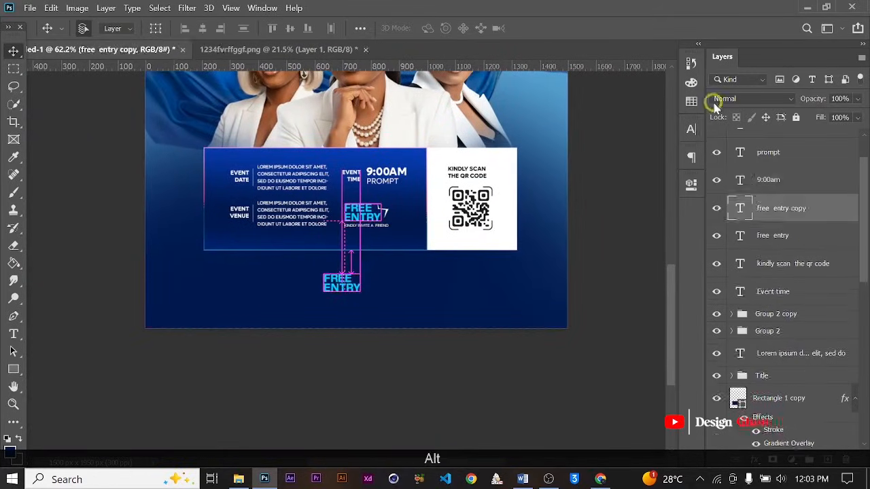
Set the lower FREE ENTRY copy's color to white (ffffff) and shift the copy slightly
click(690, 129)
click(654, 207)
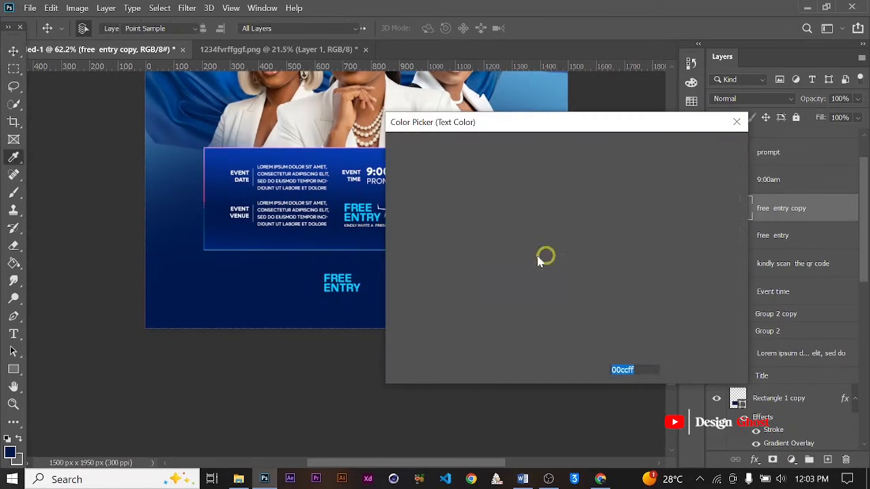
text(ffffff)
click(699, 149)
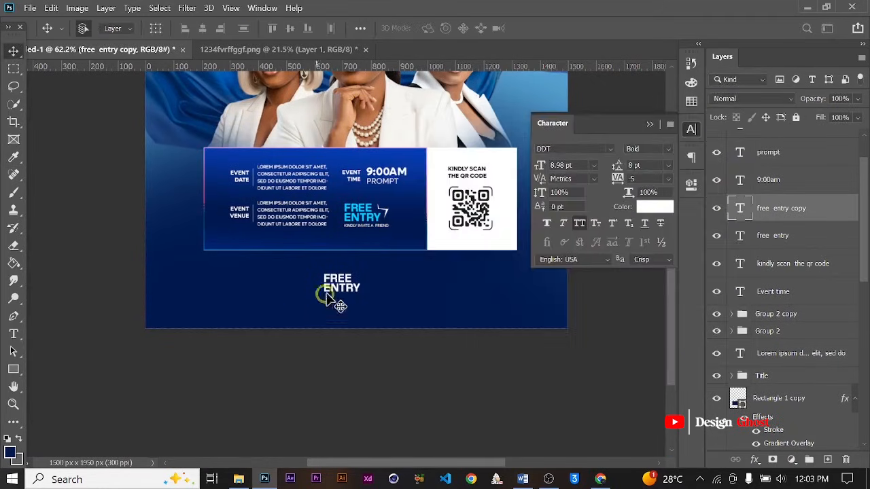
click(650, 126)
scroll(424, 291, up, 4)
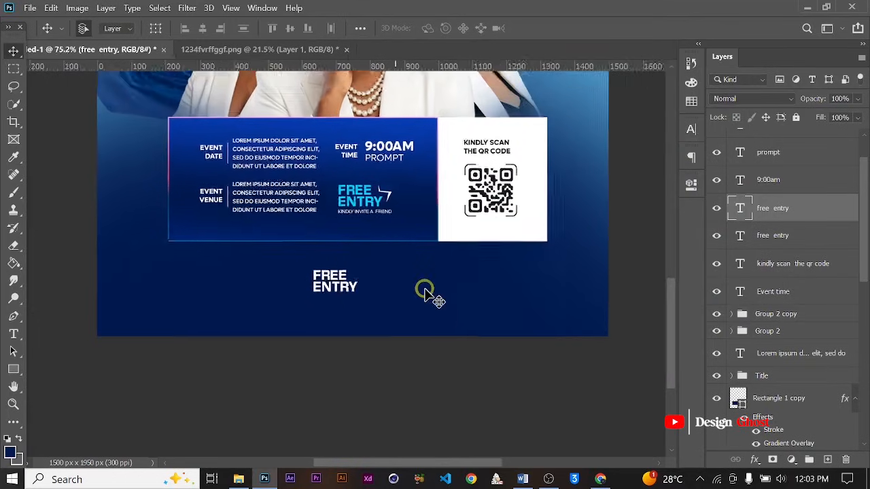
scroll(305, 269, down, 5)
scroll(316, 277, up, 1)
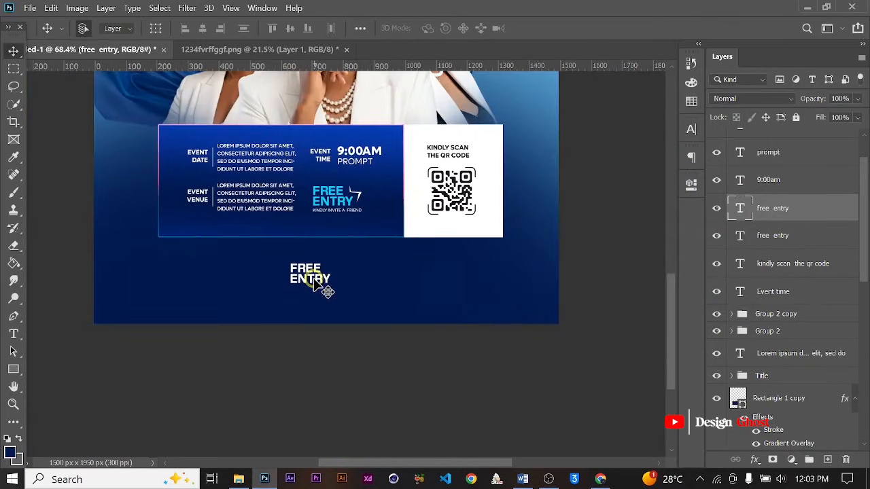
drag(315, 279, 320, 279)
Replace the text of the lower FREE ENTRY copy with "THE ERA OF WOMEN IN BUSINESS"
scroll(319, 279, up, 2)
scroll(318, 282, up, 2)
key(t)
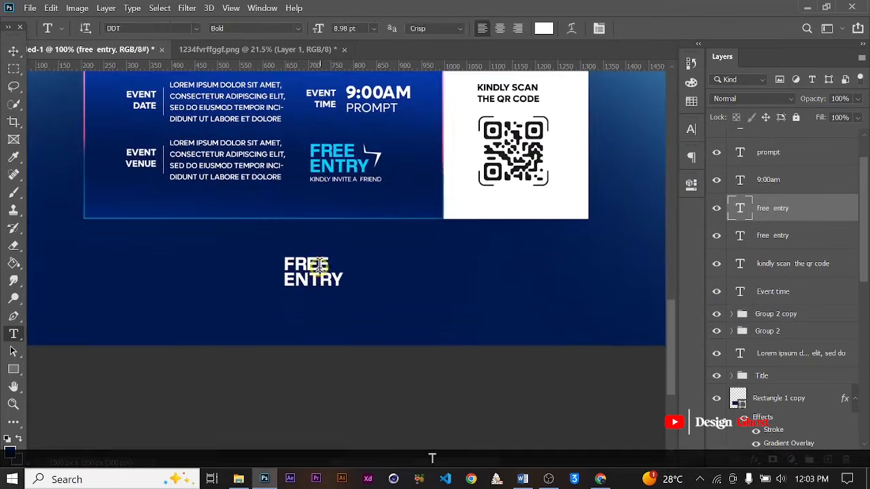
key(ctrl+a)
text(THE)
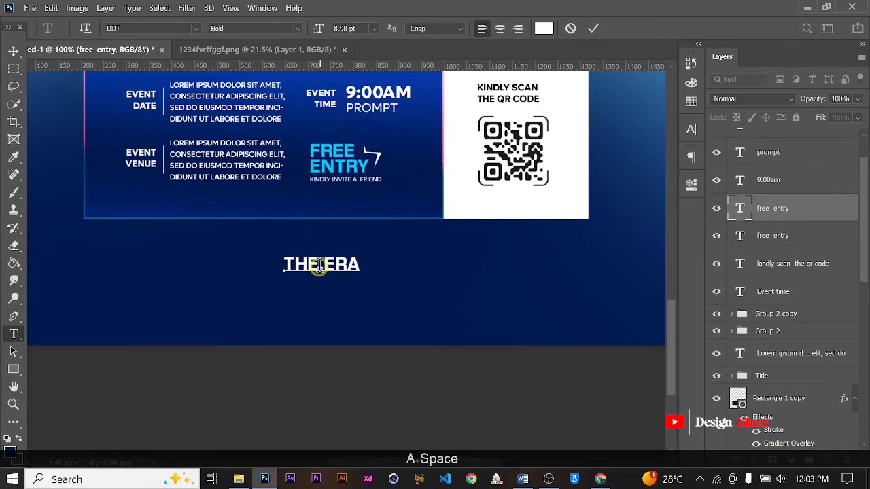
text(ERA OD)
key(BackSpace)
key(BackSpace)
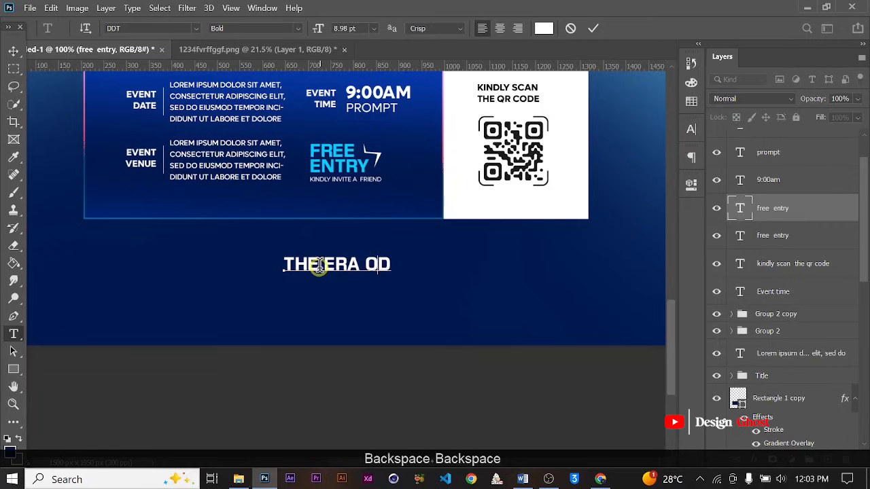
text(F WOM)
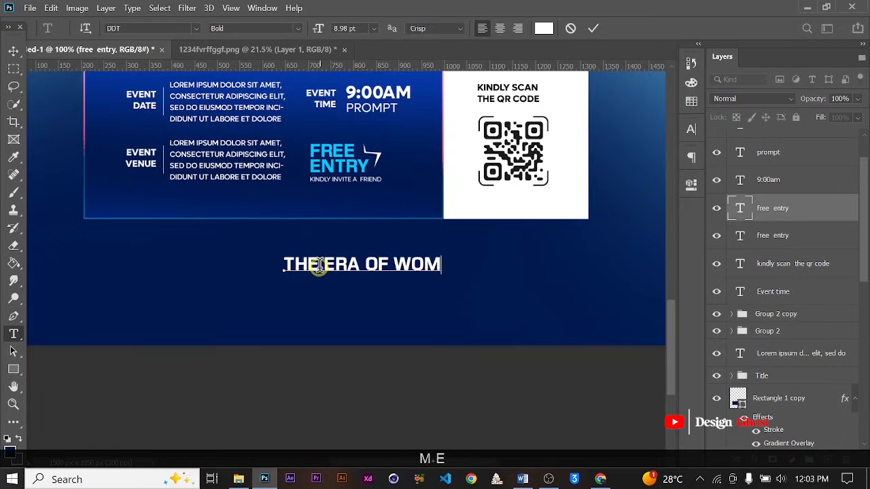
text(EN IN BUSINESS)
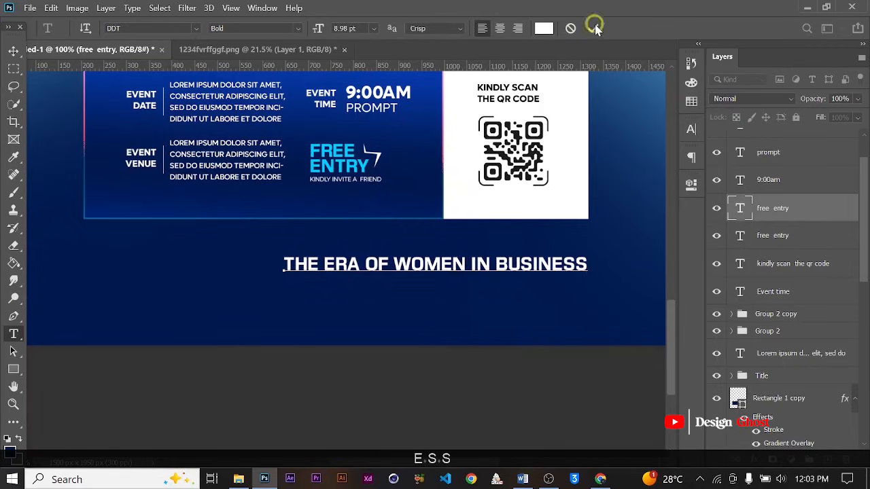
click(594, 29)
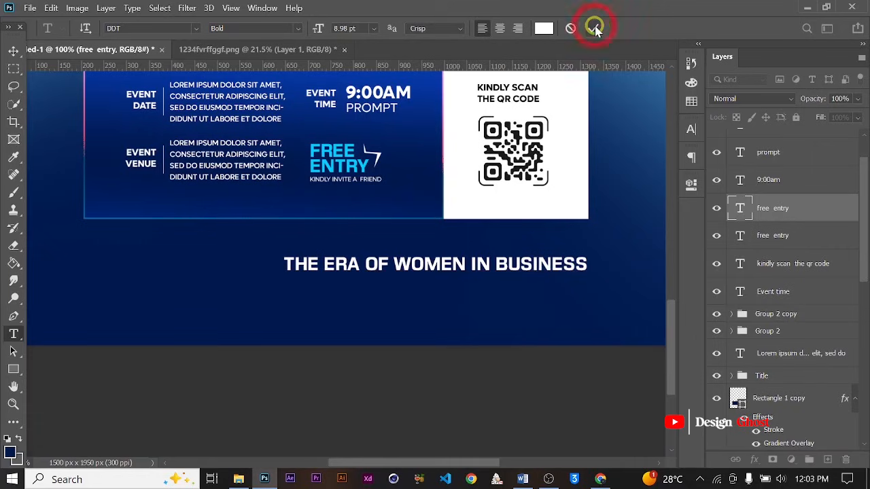
Set the footer text line's paragraph alignment to centered
key(ctrl+a)
click(501, 29)
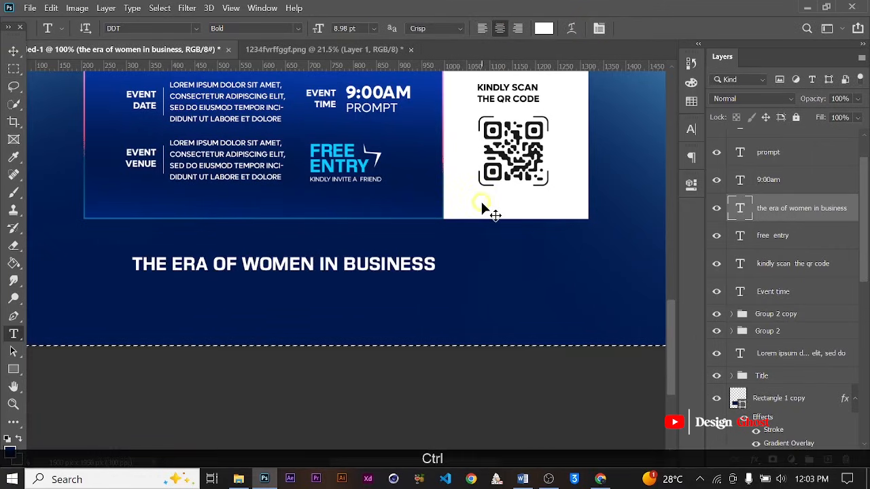
key(ctrl+d)
scroll(350, 286, down, 3)
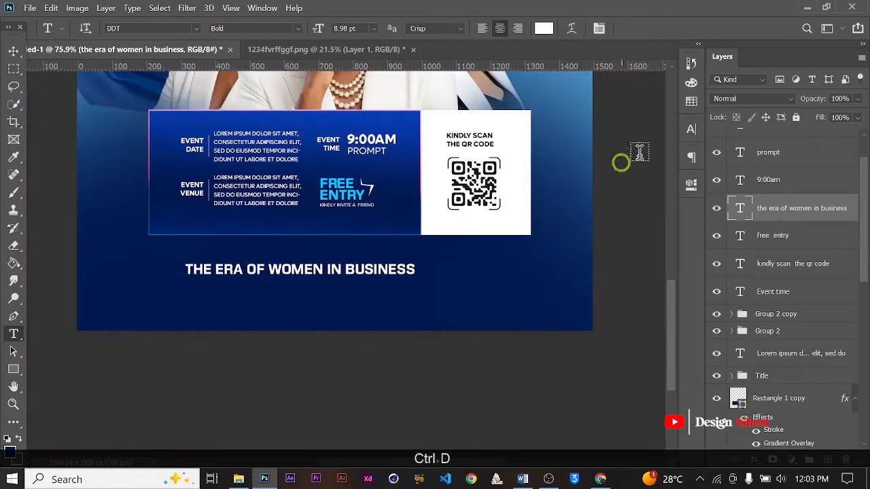
Change the footer line's font to FONTSPRING DEMO - DDT ExtLt Regular and apply faux bold
click(690, 130)
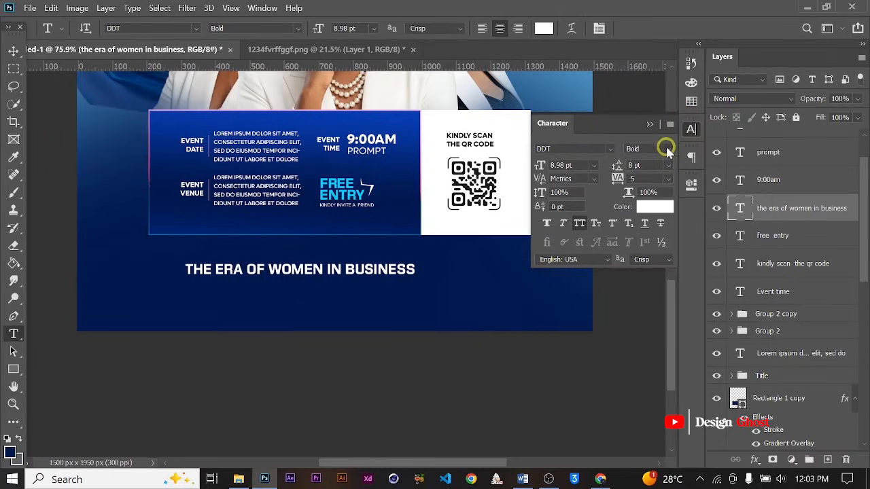
text(ddt)
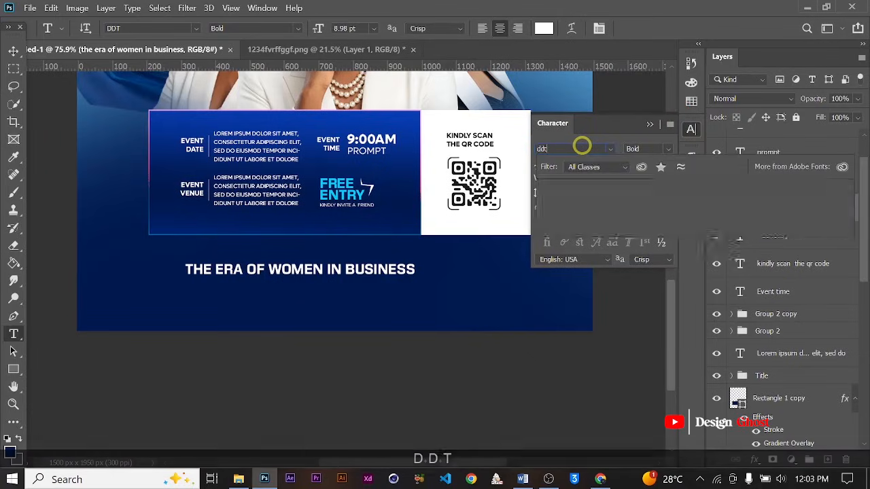
click(606, 203)
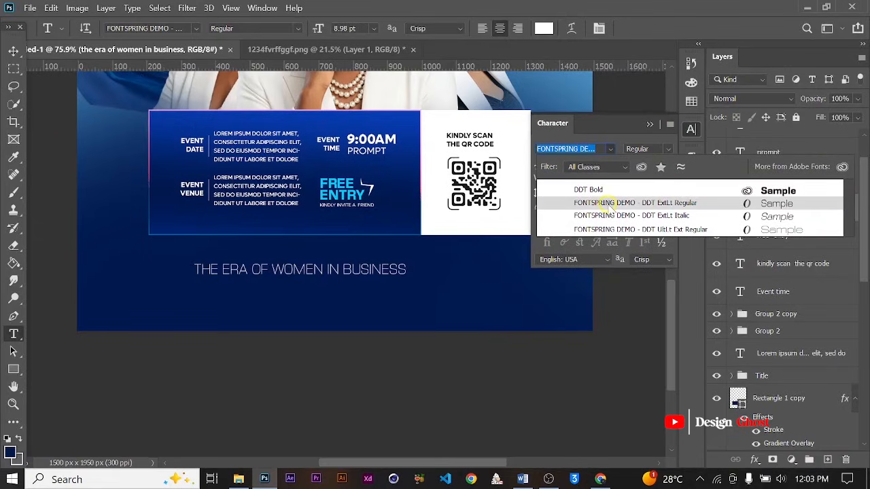
click(607, 203)
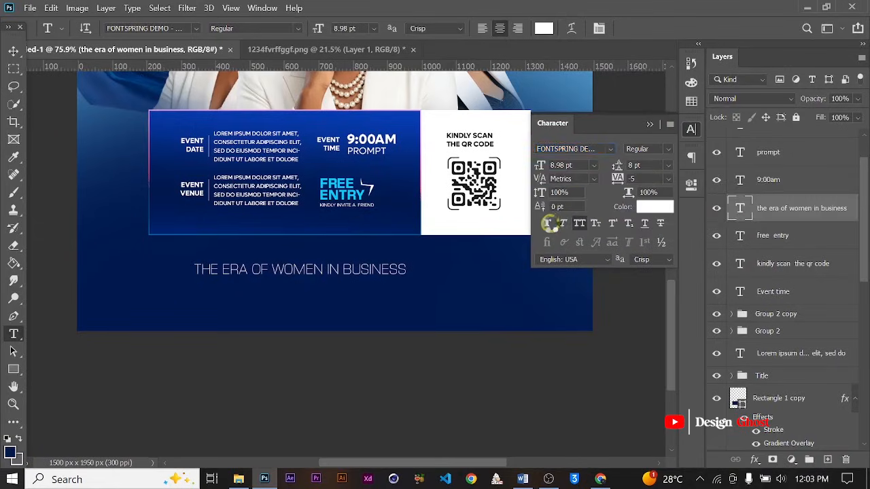
click(547, 222)
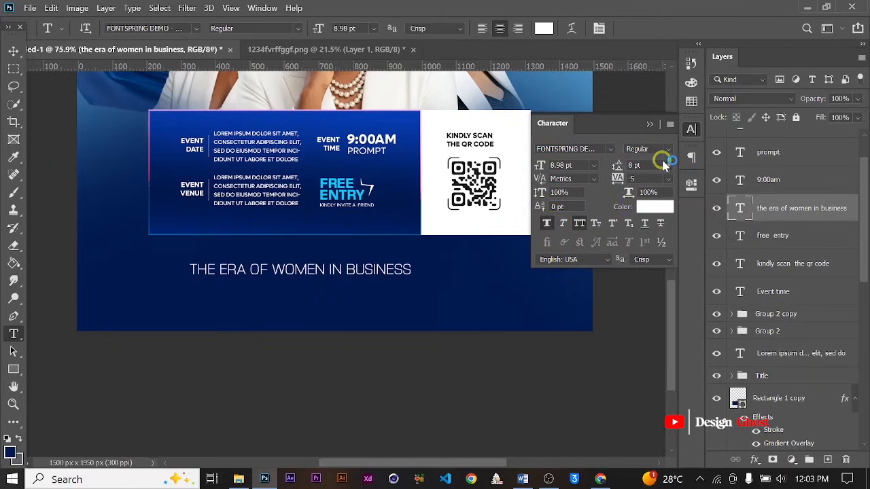
Scale the footer line proportionally to about 84.16% and set its tracking to 175
key(v)
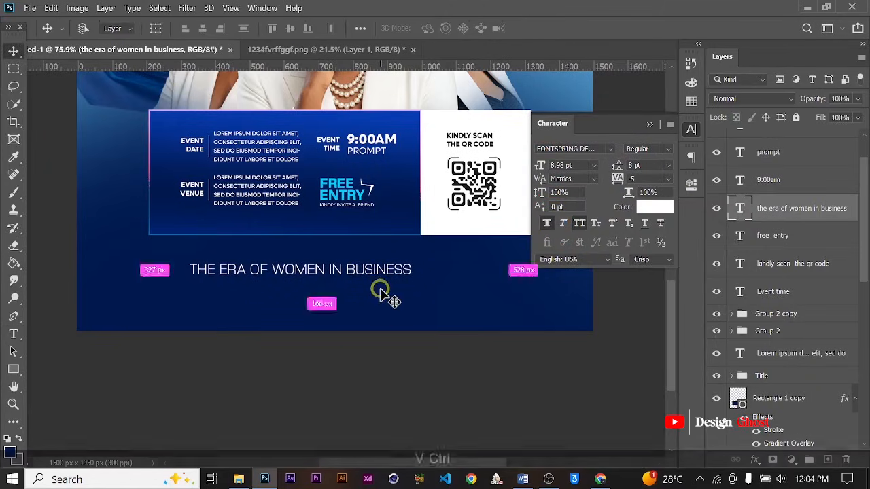
key(ctrl+t)
drag(412, 259, 378, 270)
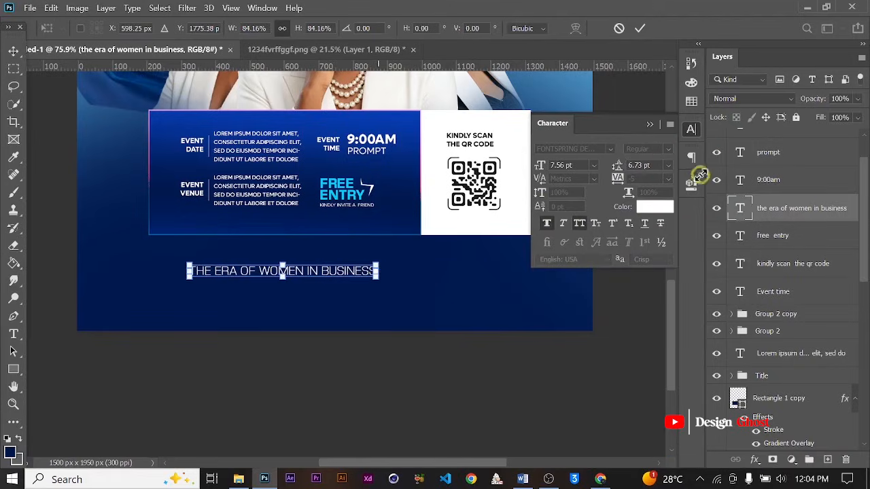
click(638, 27)
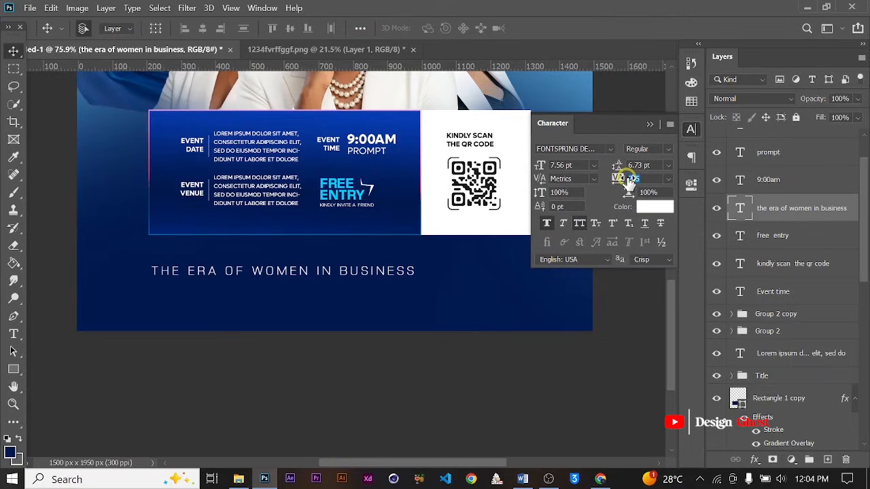
click(343, 268)
Scale the widely tracked footer line down proportionally to about 89.11%
scroll(234, 279, down, 2)
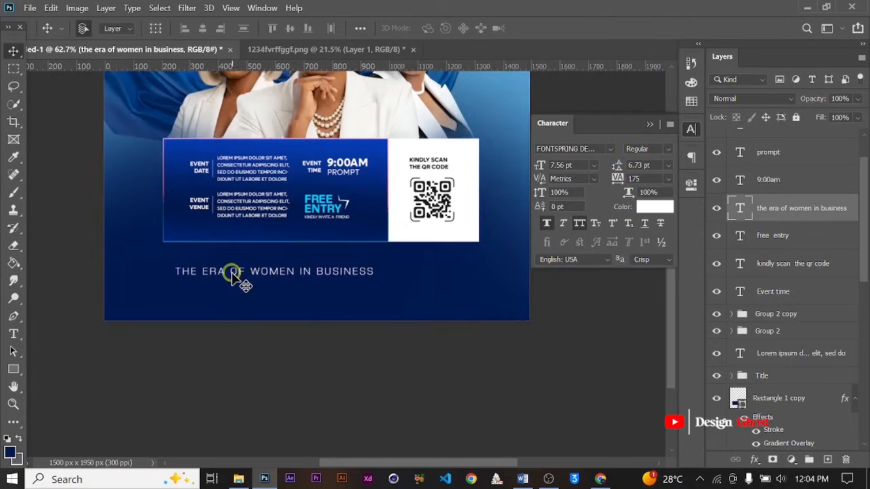
key(ctrl+t)
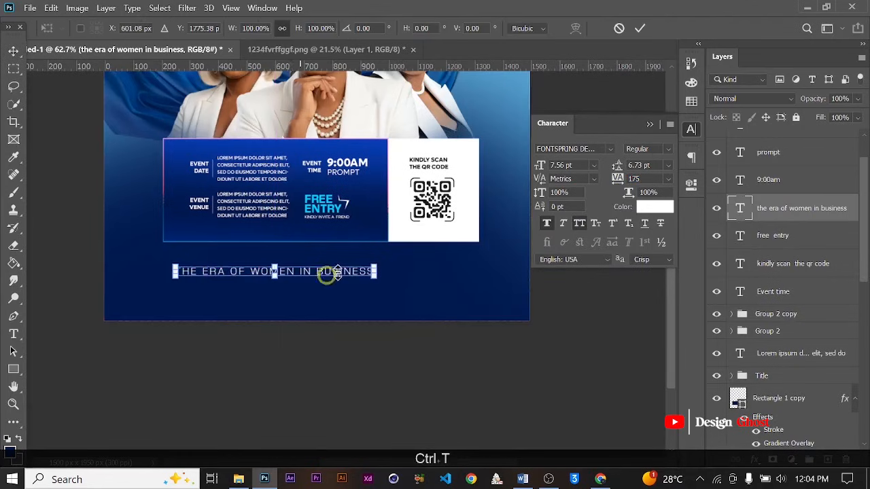
scroll(372, 320, up, 2)
drag(401, 255, 374, 258)
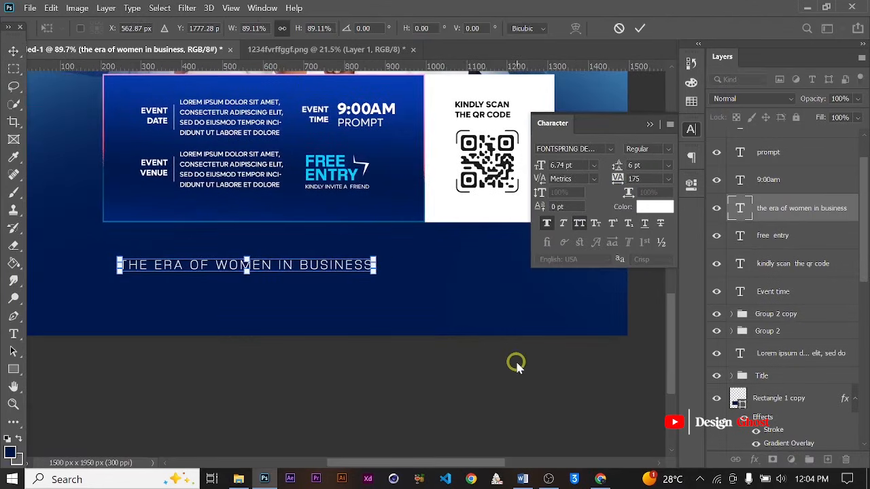
key(Return)
Center the footer line horizontally on the whole canvas and clear the selection
key(ctrl+a)
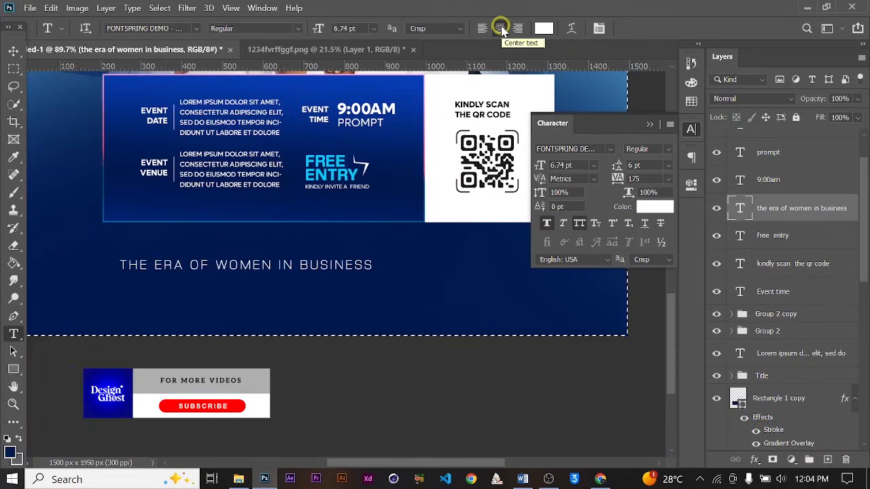
scroll(380, 180, down, 1)
key(v)
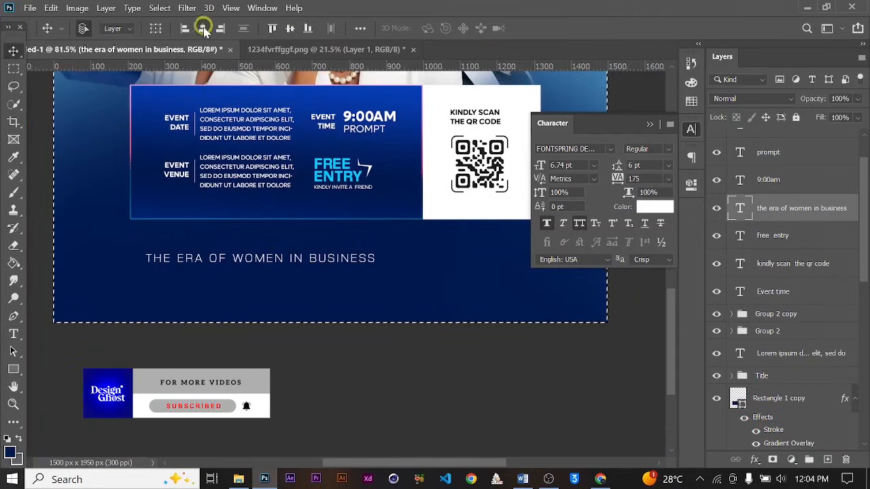
click(339, 165)
scroll(339, 166, down, 1)
key(ctrl+d)
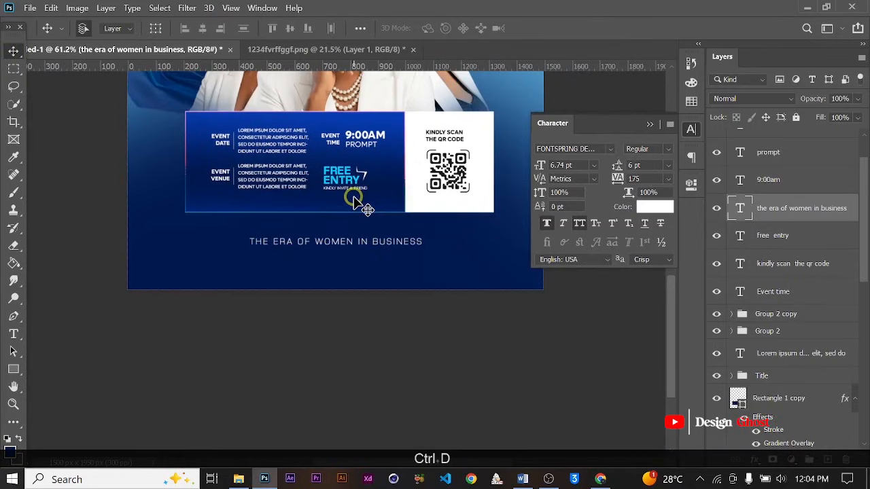
Review the whole flyer's layout from the title down to the footer line, closing the character settings
key(ctrl+0)
scroll(385, 357, down, 1)
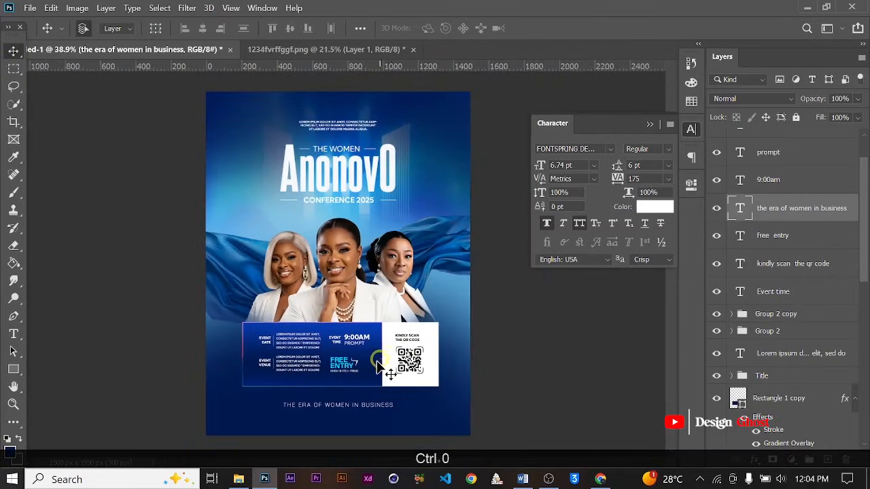
key(ctrl+0)
scroll(376, 283, up, 4)
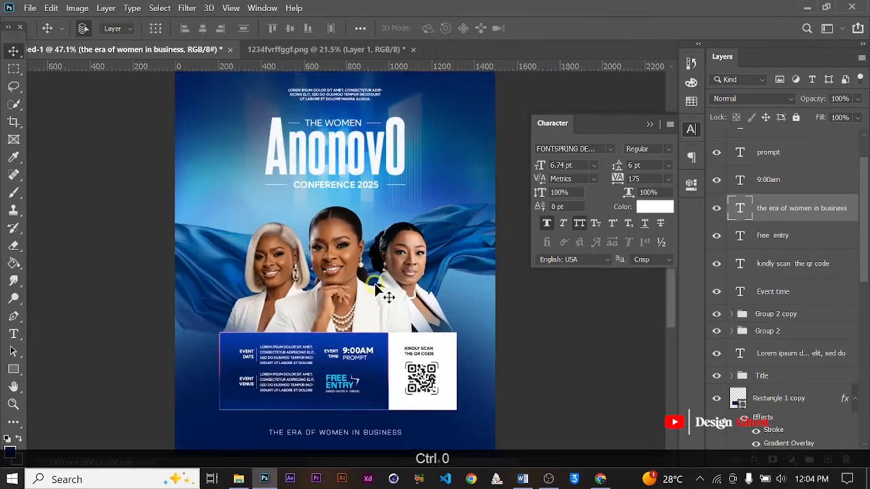
scroll(376, 284, down, 3)
key(space)
drag(376, 194, 372, 216)
scroll(367, 211, up, 2)
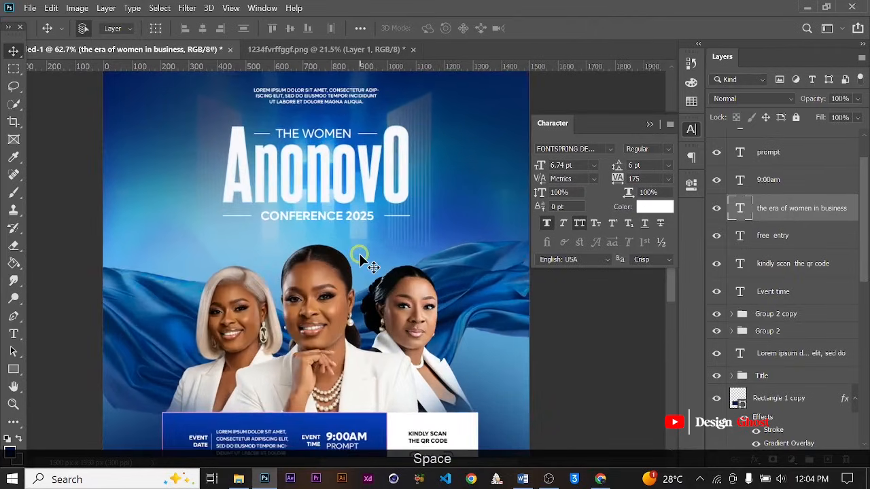
key(Return)
key(ctrl+0)
scroll(373, 266, down, 1)
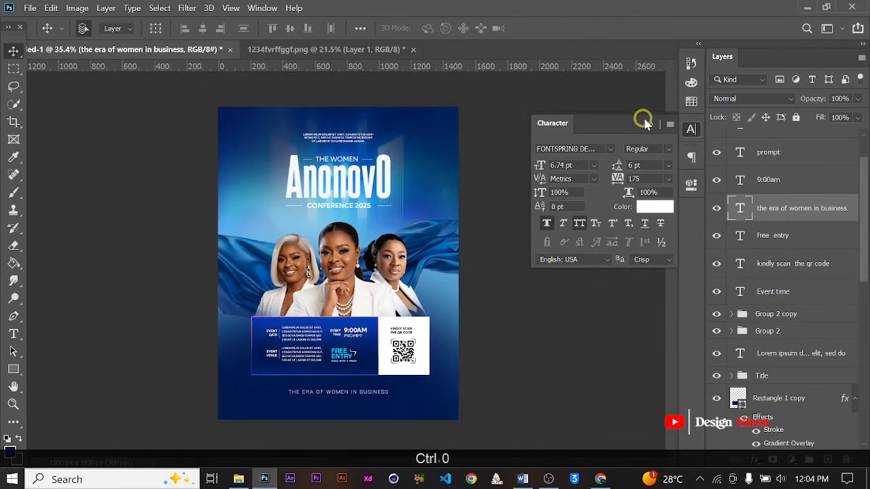
click(650, 125)
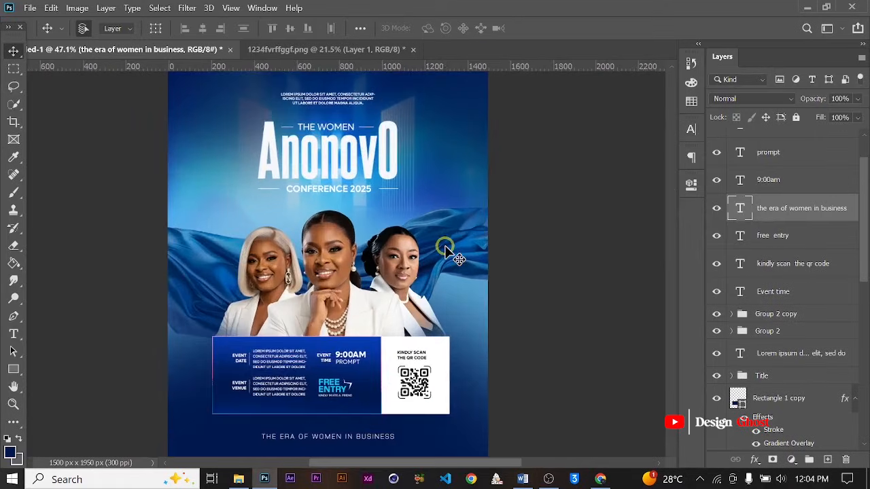
key(Return)
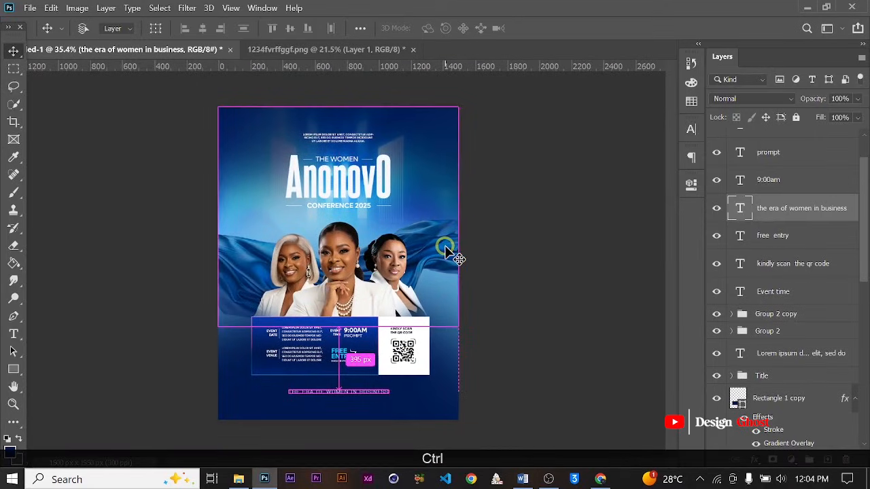
key(ctrl+0)
scroll(313, 309, down, 2)
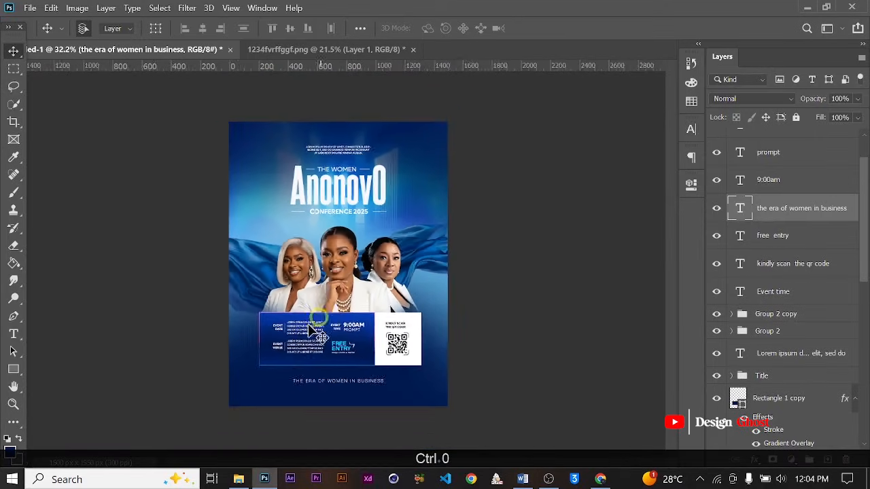
scroll(307, 320, up, 5)
scroll(299, 322, down, 2)
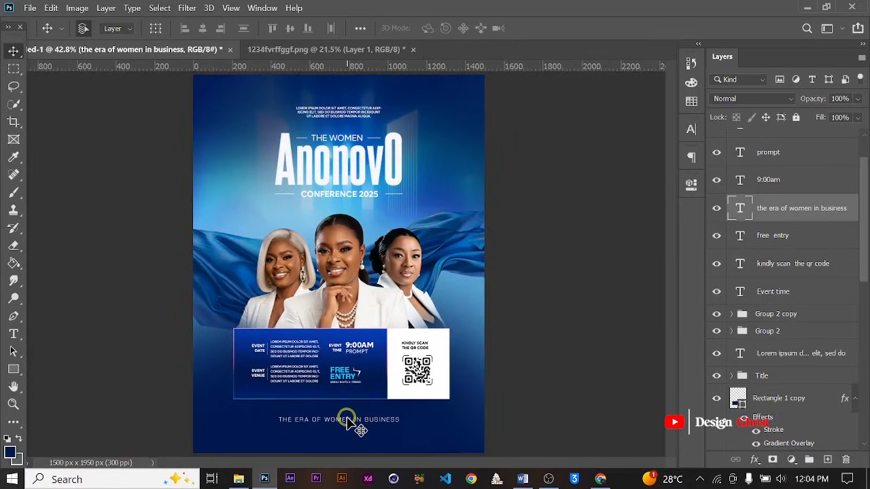
Duplicate the footer line, rotate the copy -90 degrees and place it vertically beside the conference title, near the flyer's right edge
drag(348, 422, 443, 145)
key(ctrl+t)
click(639, 30)
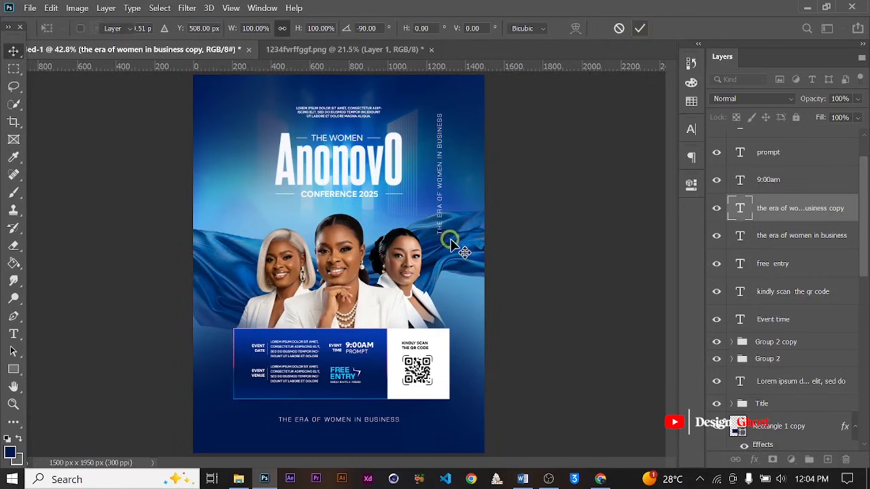
Replace the vertical line's text beside the title with "FOR MORE INFO CONTACT:" followed by the placeholder phone number
scroll(453, 222, up, 6)
key(t)
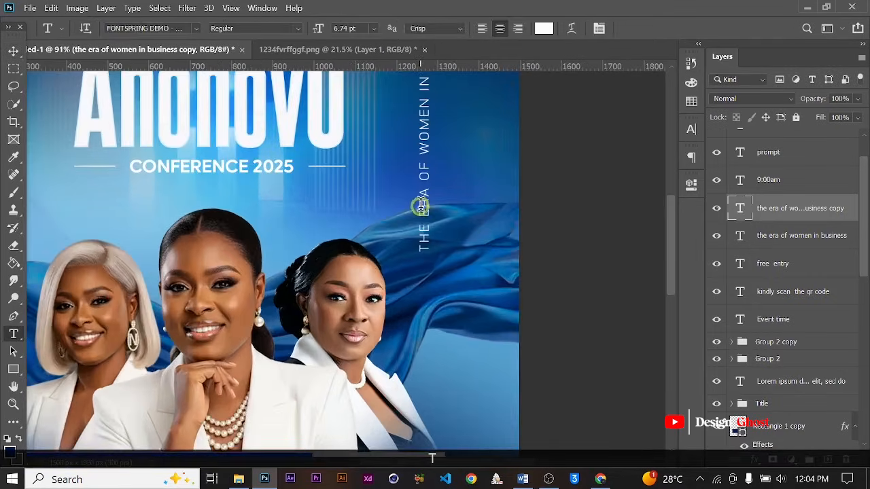
click(424, 204)
key(ctrl+a)
text(FOR)
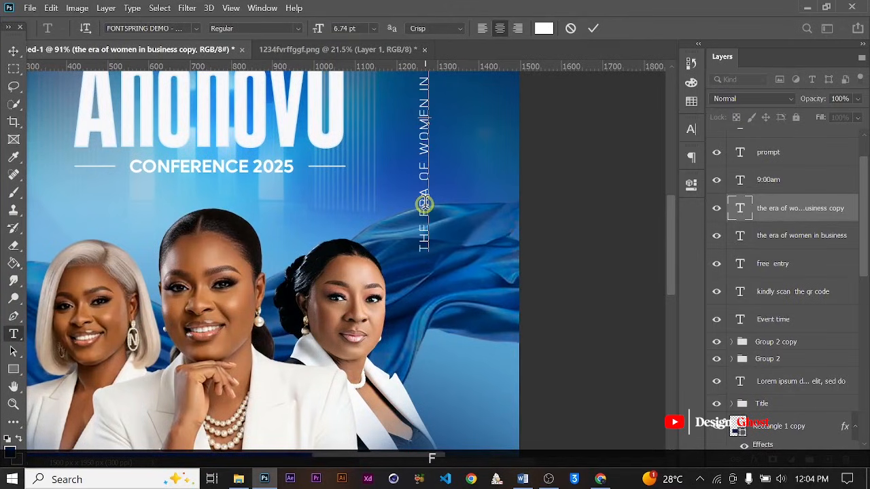
text( M)
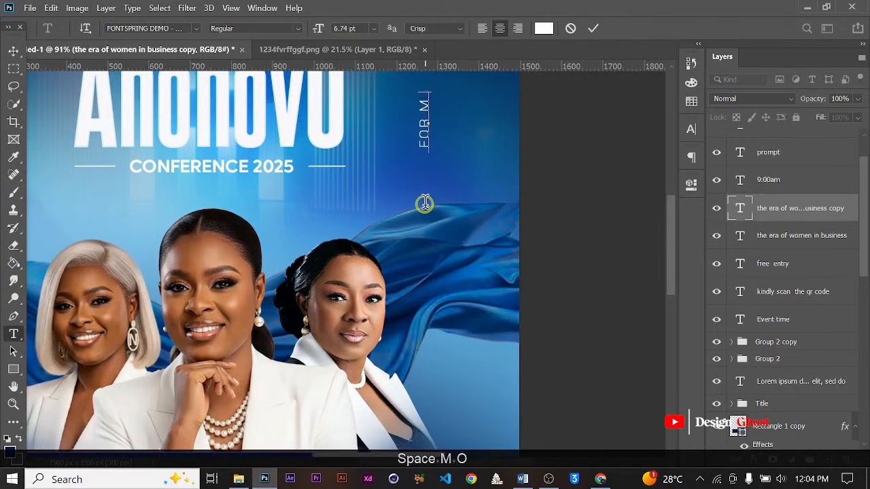
text(ORE IN)
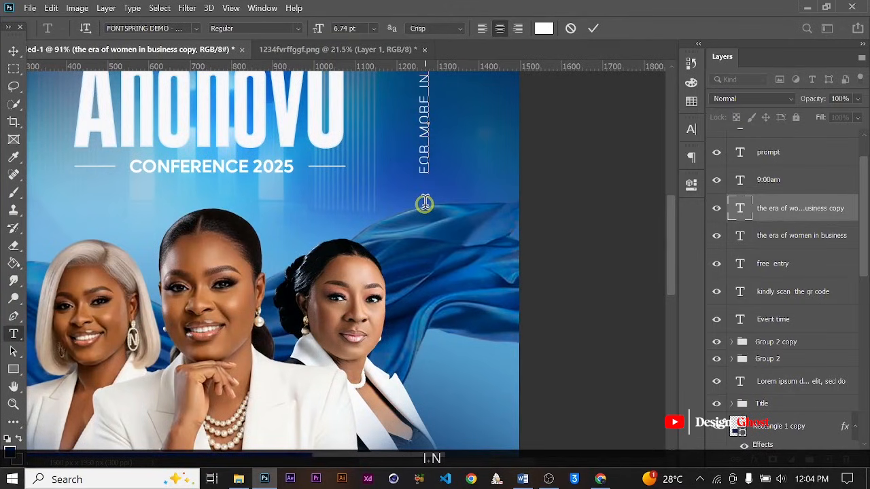
text(FO)
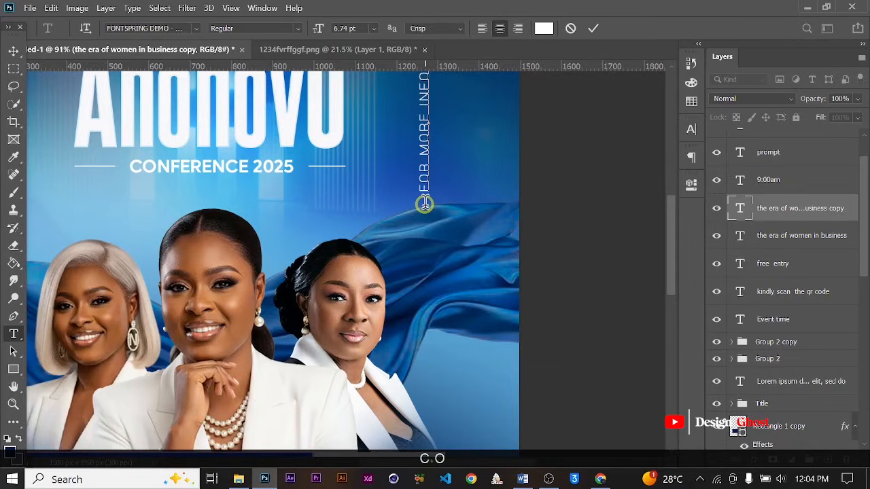
text( CON)
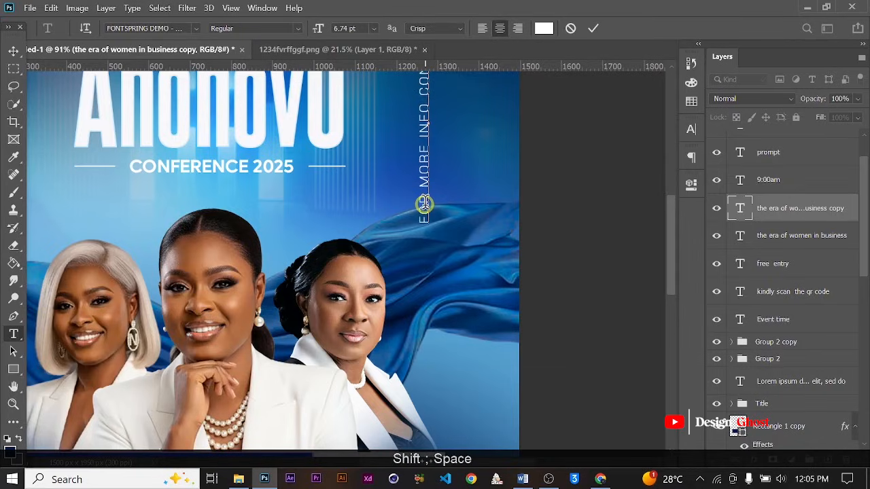
text(TACT: +233 00 )
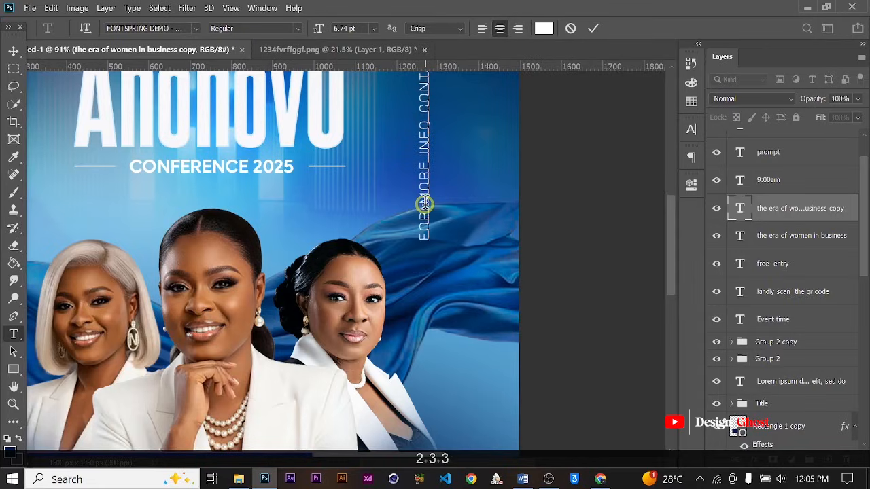
text(000 000)
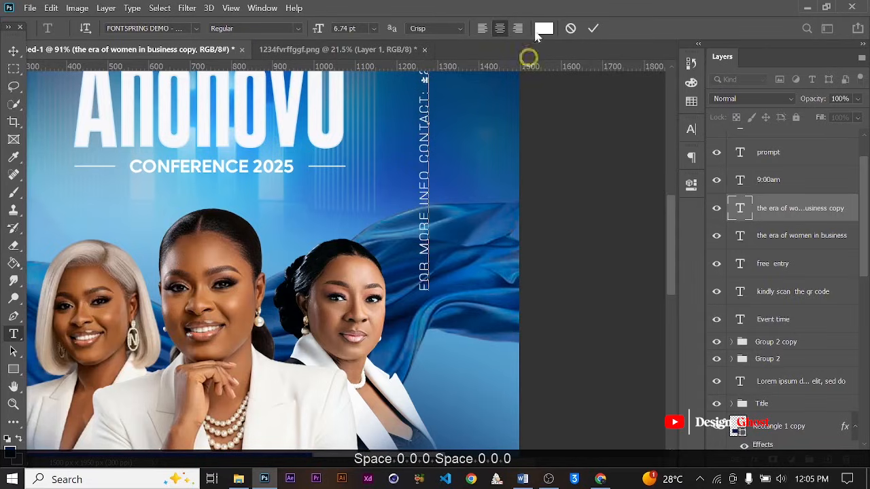
click(593, 29)
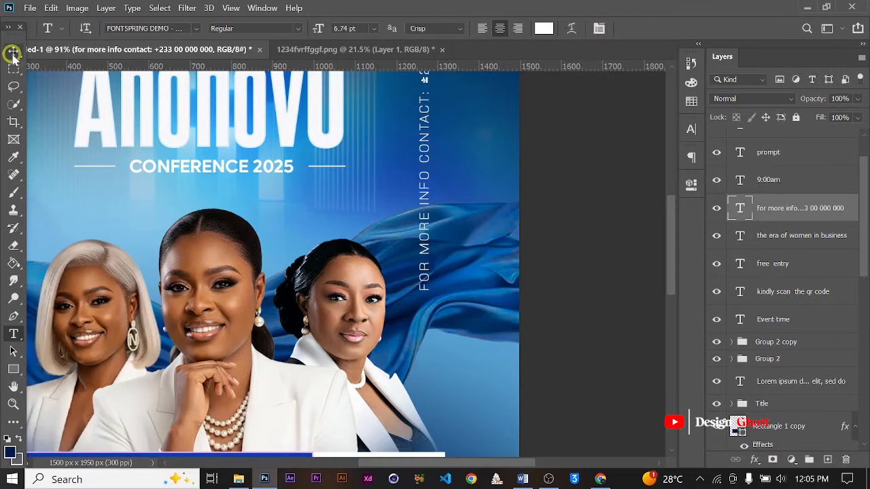
Scale the vertical contact line down proportionally to about 71.30%, keeping it beside the conference title
click(14, 51)
scroll(405, 221, down, 1)
scroll(405, 221, down, 2)
scroll(485, 180, up, 1)
key(ctrl+t)
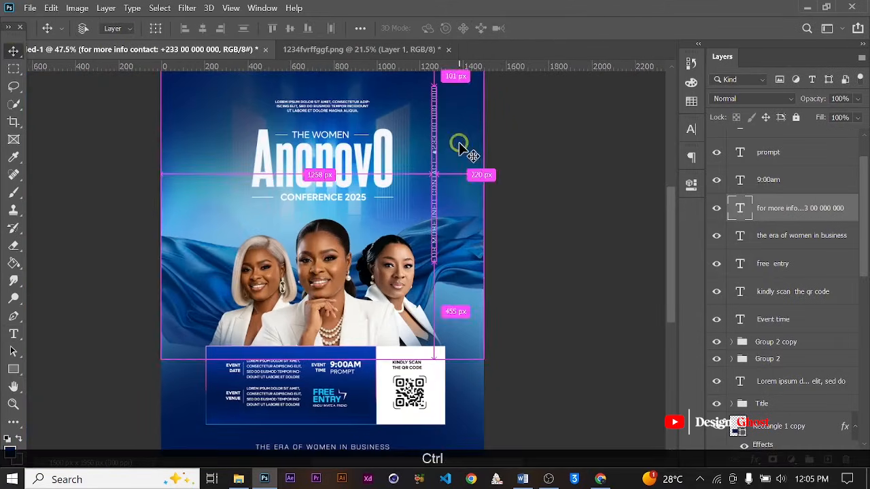
scroll(435, 76, up, 3)
drag(437, 89, 417, 180)
key(Return)
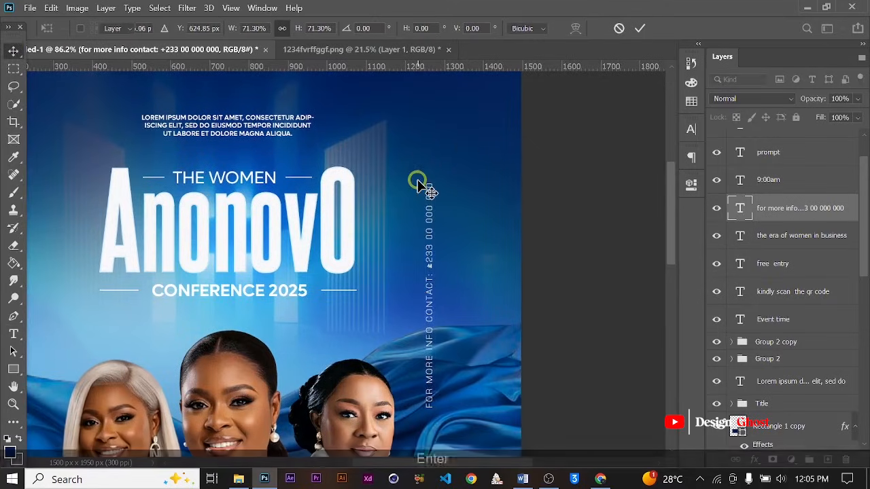
Nudge the vertical contact line slightly upward beside the conference title
key(ctrl+0)
key(Up)
scroll(499, 200, down, 1)
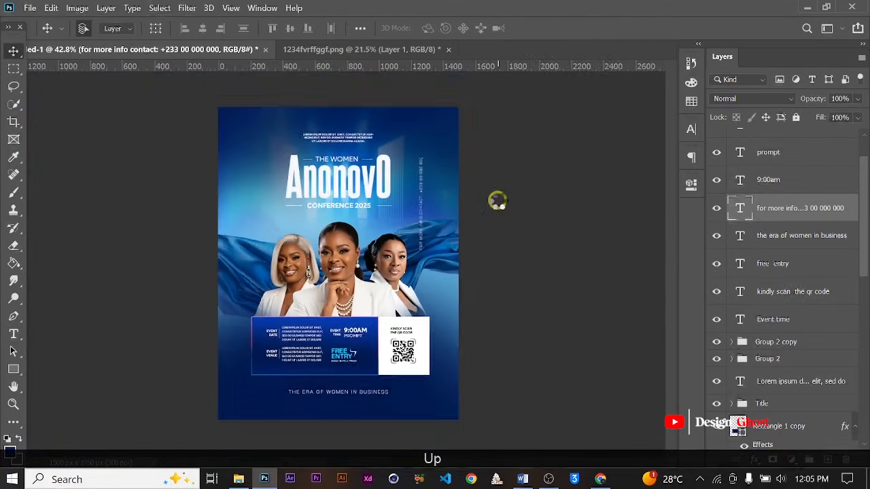
key(Up)
key(Up)
key(Up)
key(Up)
key(Up)
key(Up)
key(Up)
key(Return)
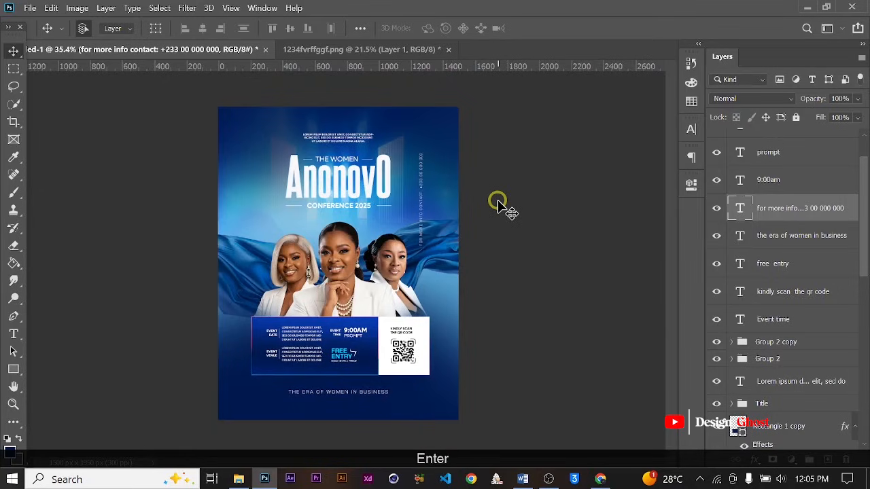
Draw a tall, narrow rounded rectangle about 59 by 613 px in the empty area left of the conference title
key(ctrl+0)
scroll(341, 245, up, 5)
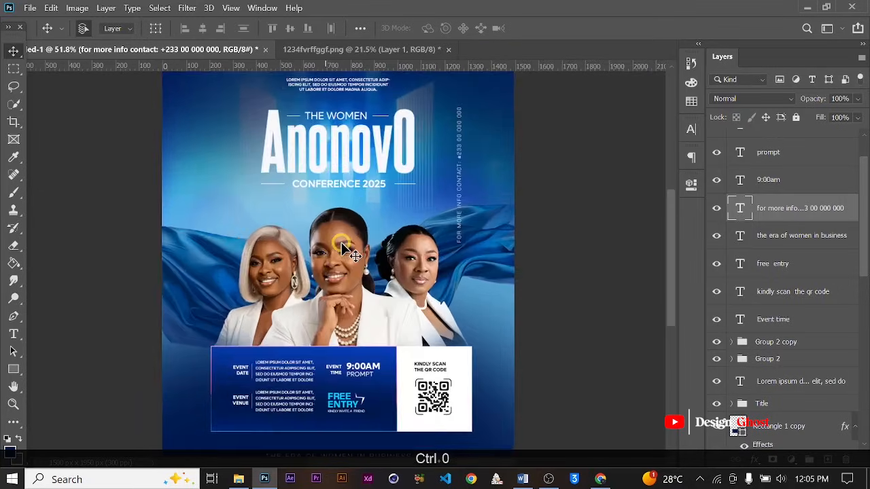
scroll(345, 241, down, 2)
scroll(345, 241, up, 2)
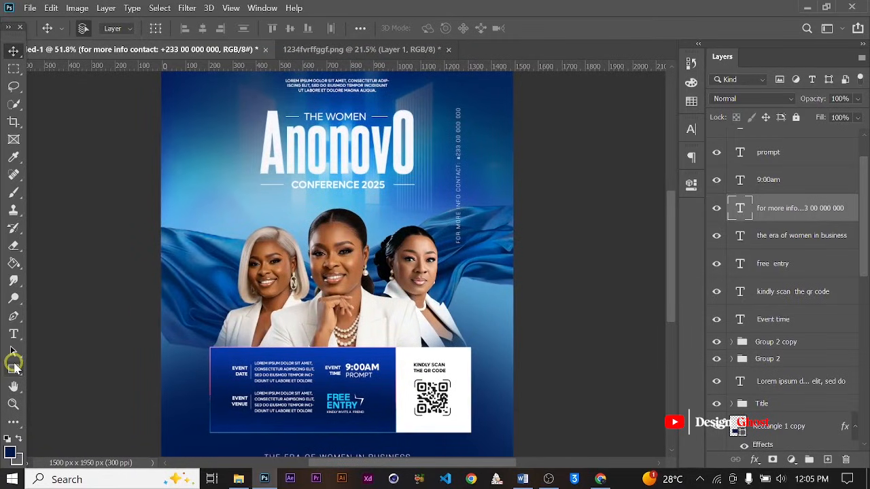
click(14, 368)
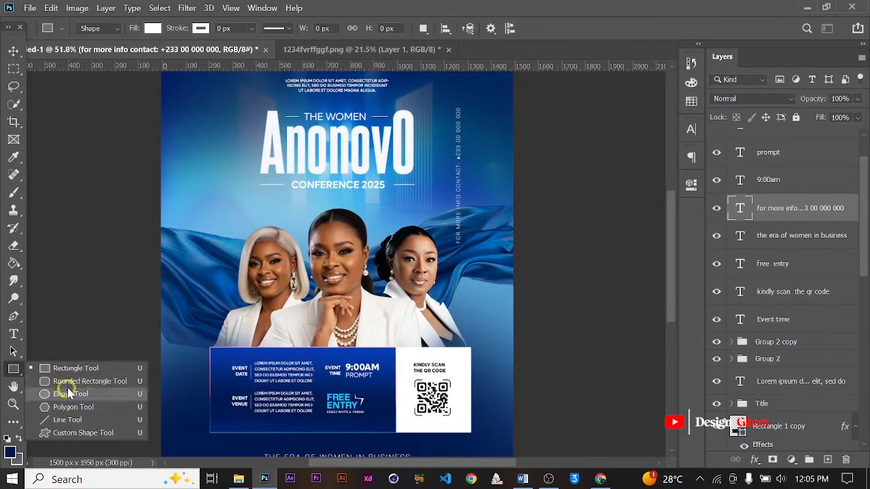
click(68, 394)
scroll(245, 131, down, 1)
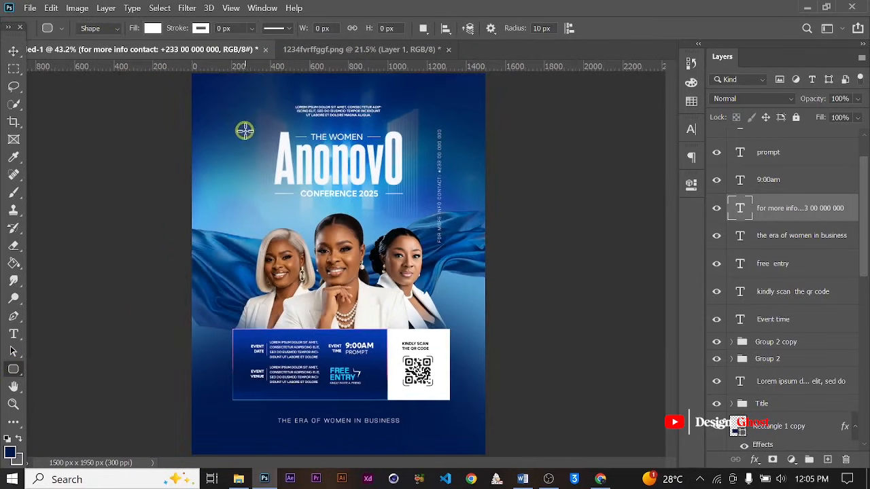
drag(240, 125, 251, 241)
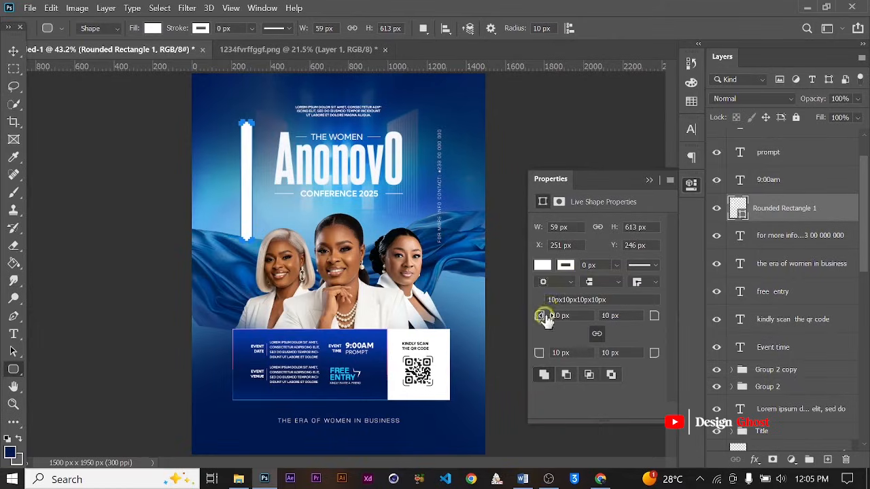
Give the rounded rectangle no fill, a 1 px outline and fully rounded ends
click(544, 265)
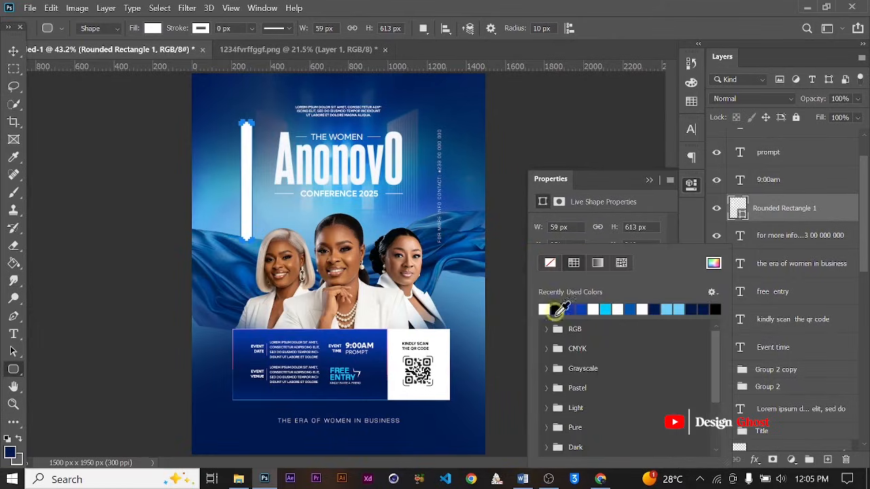
click(548, 269)
click(596, 254)
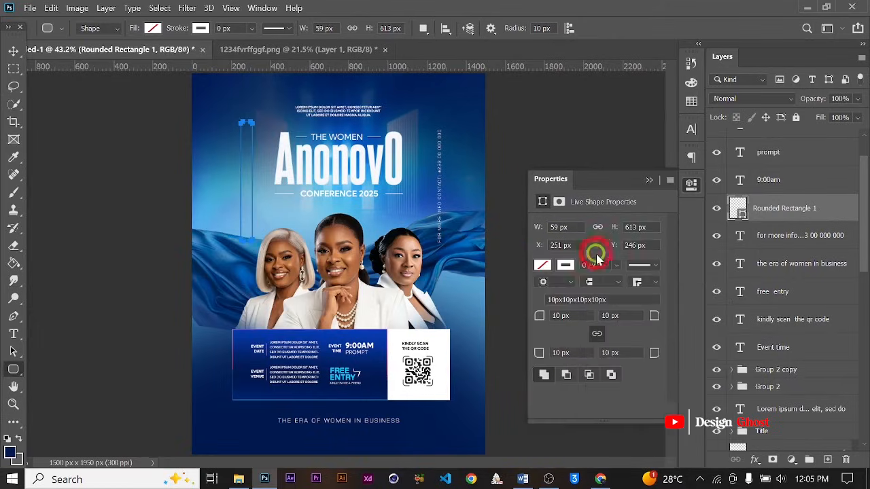
text(1)
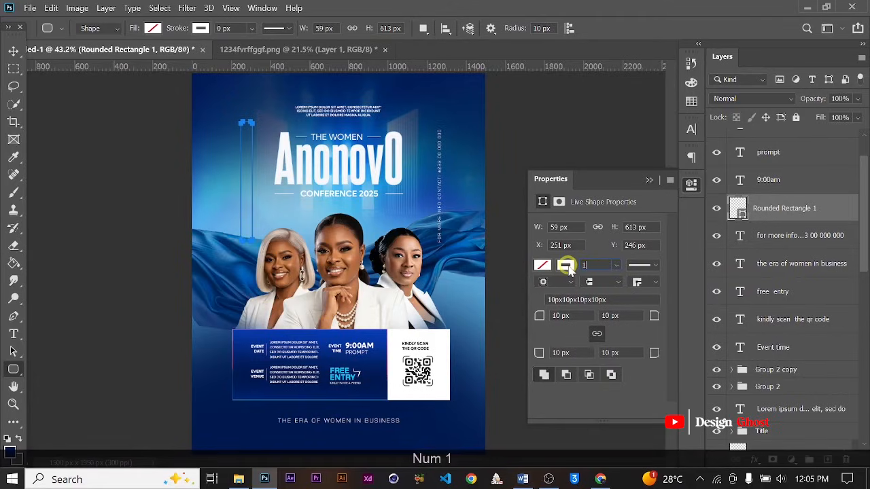
key(Return)
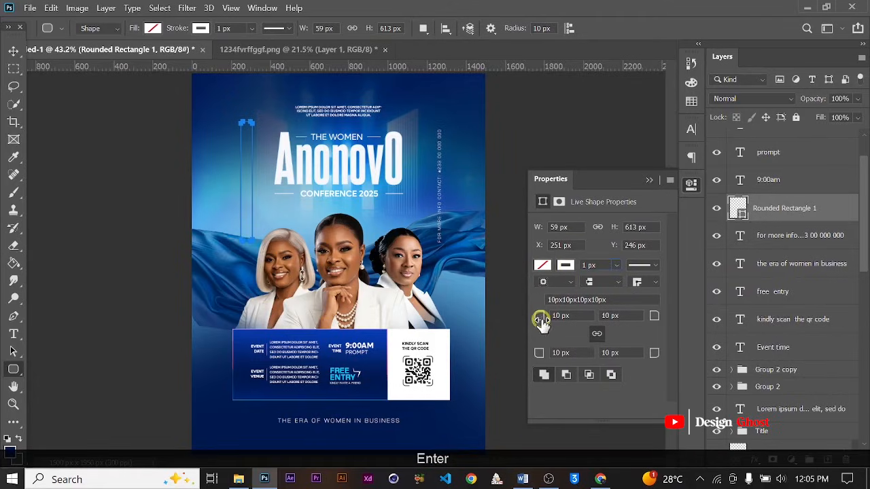
drag(542, 321, 644, 310)
click(651, 179)
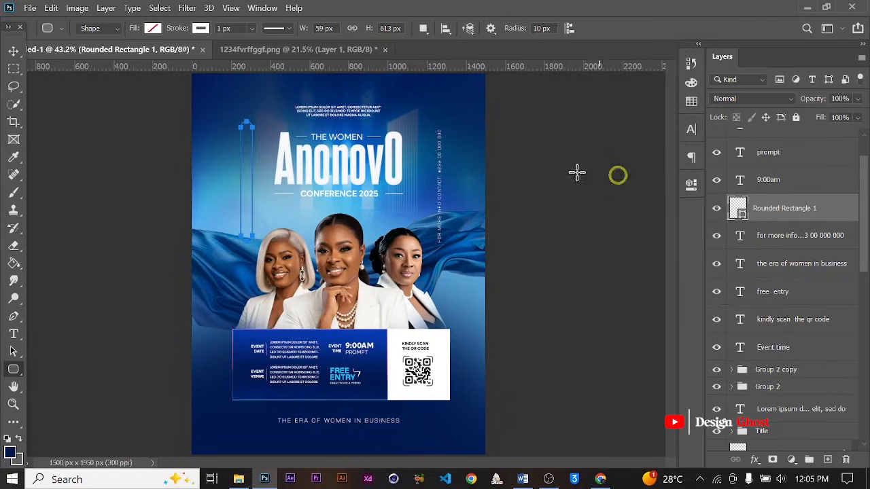
Nudge the rounded outline left, farther away from the conference title
click(15, 49)
scroll(171, 147, down, 2)
scroll(241, 217, up, 4)
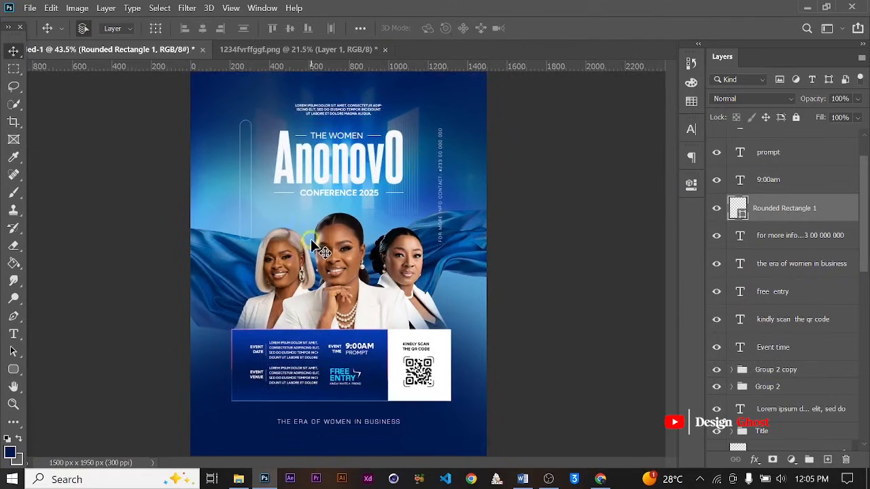
scroll(301, 231, down, 3)
key(Left)
key(Left)
key(Left)
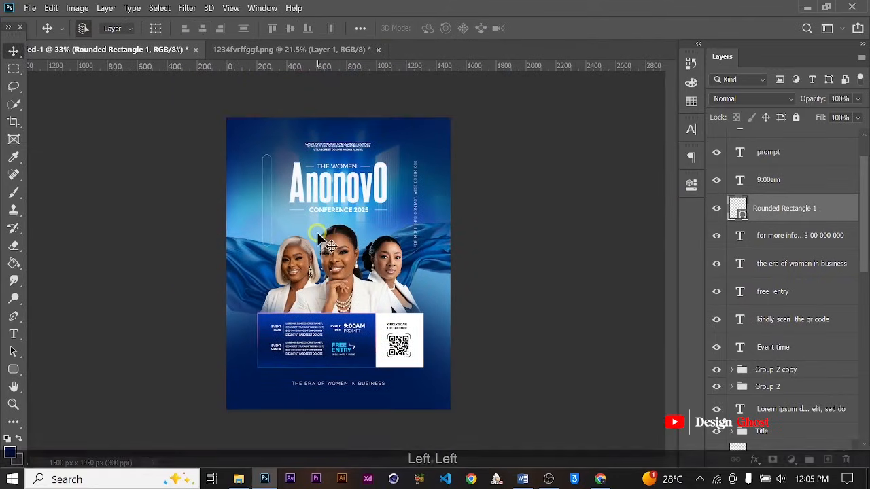
key(Left)
key(Left)
key(Left)
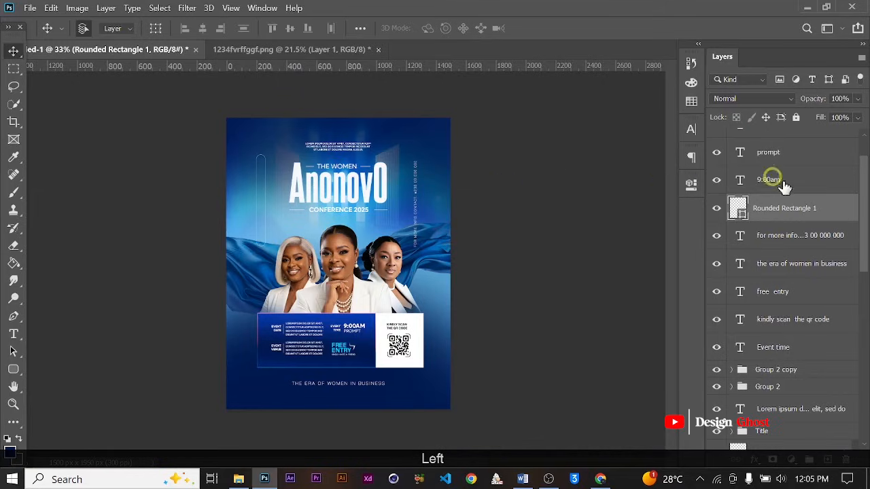
key(Left)
Nudge the vertical contact line slightly right, toward the flyer's edge
click(778, 238)
key(Right)
key(Right)
key(Right)
key(Right)
key(Right)
key(Right)
key(Right)
key(Right)
key(Right)
key(Right)
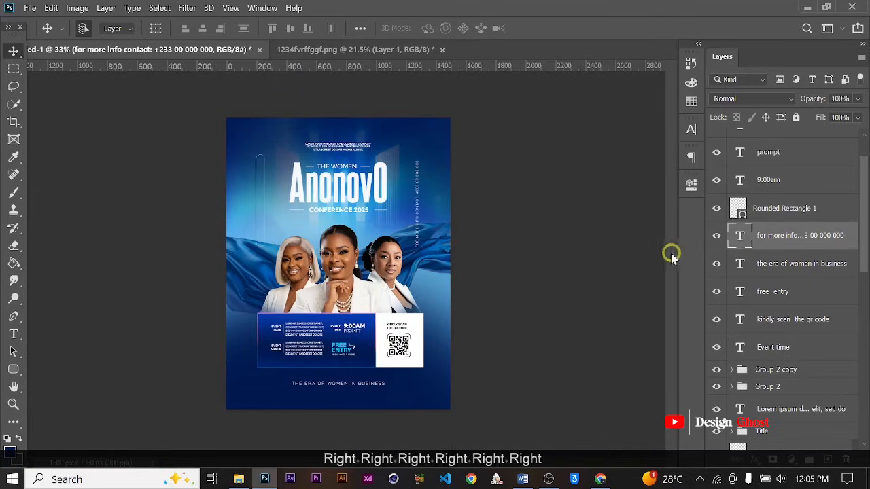
Duplicate the vertical contact line and place the copy inside the rounded outline left of the title
scroll(254, 220, up, 2)
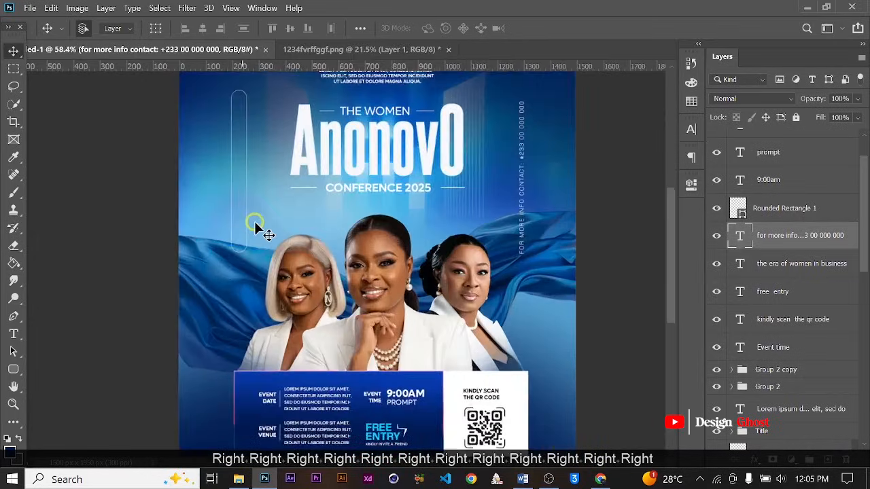
scroll(345, 196, up, 2)
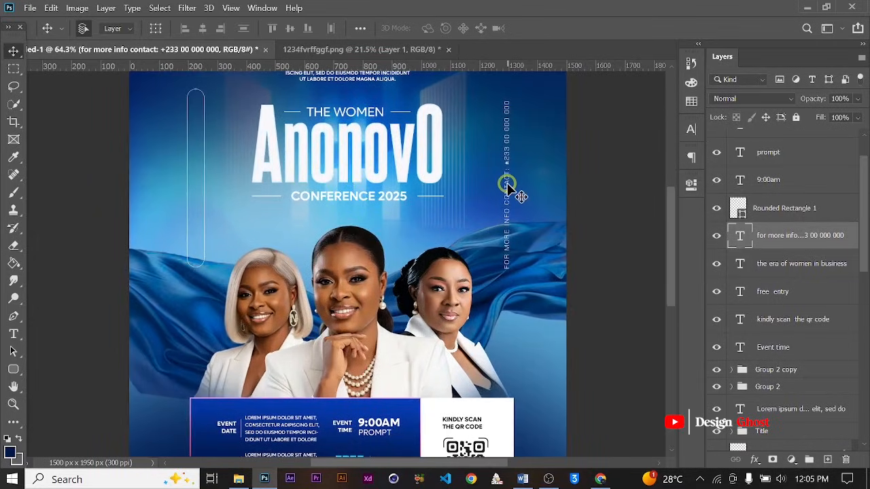
drag(507, 183, 197, 173)
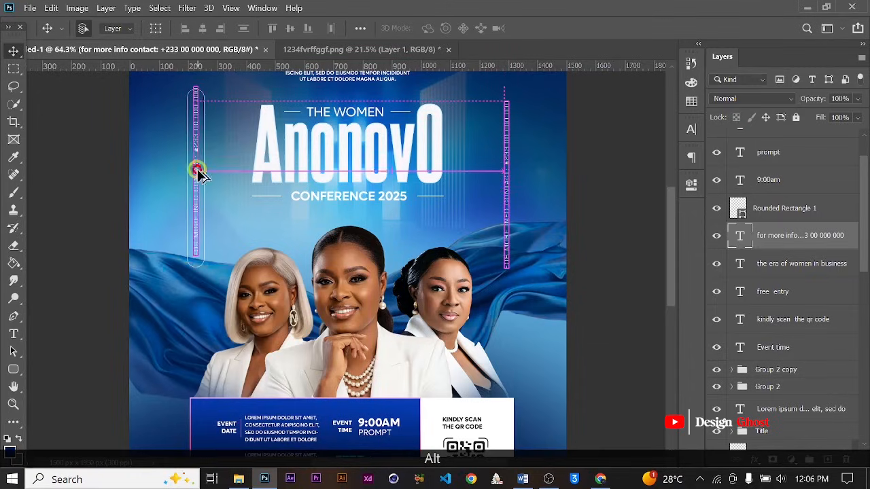
Replace the text of the duplicated vertical line inside the rounded outline with "BE A WOMAN OF CHANGE"
scroll(250, 206, down, 2)
scroll(263, 202, up, 2)
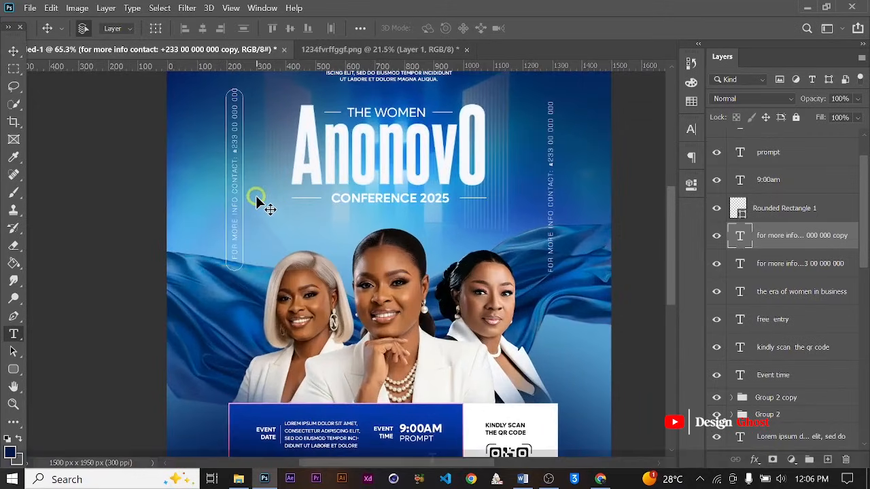
scroll(241, 187, up, 5)
click(232, 184)
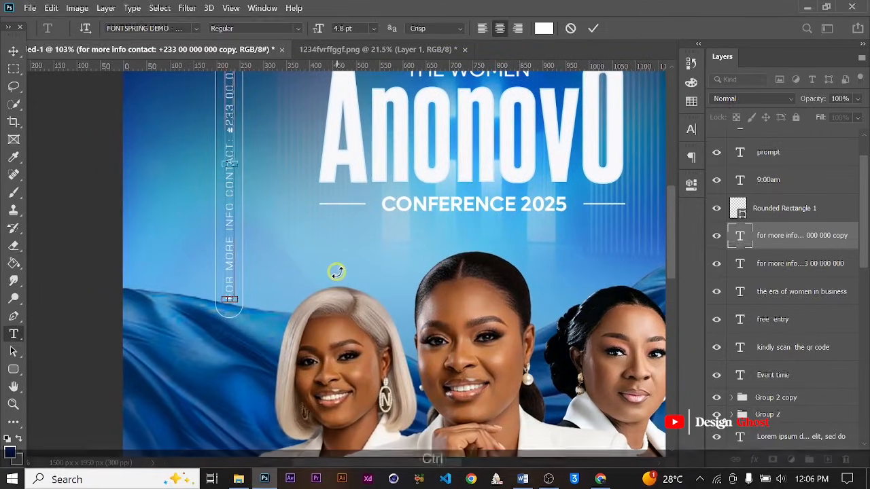
key(ctrl+a)
text(BE A )
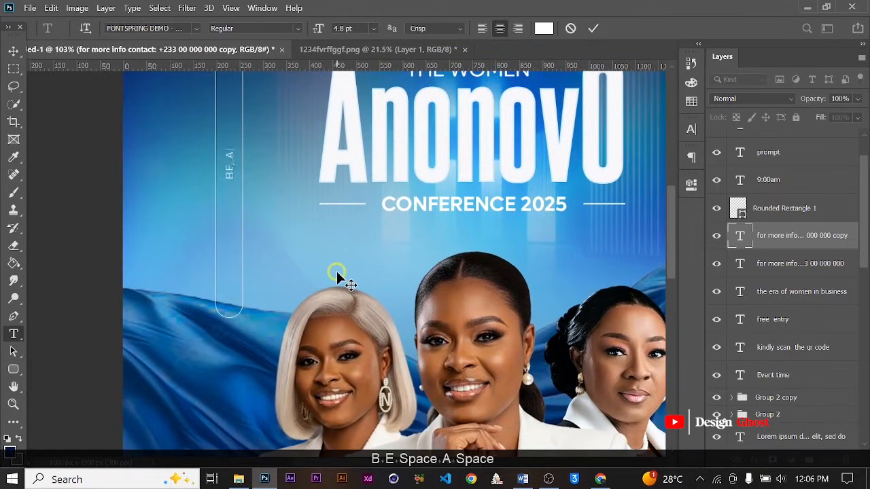
text(WO)
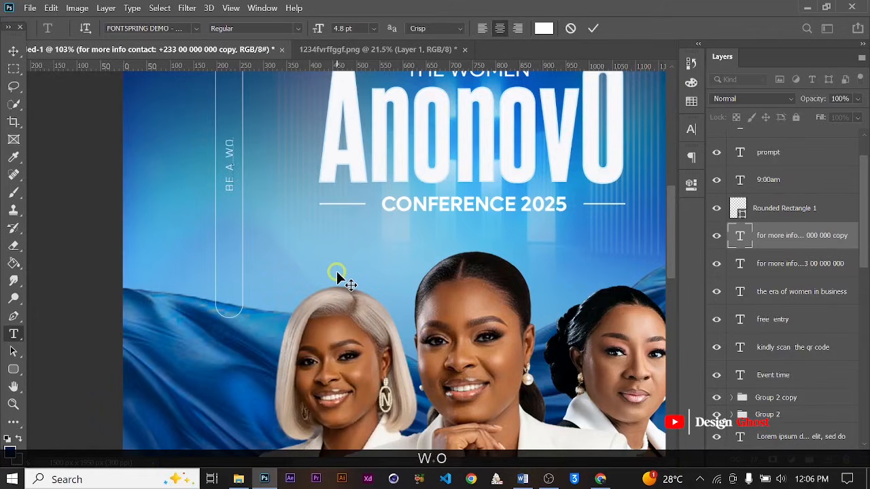
text(MAN)
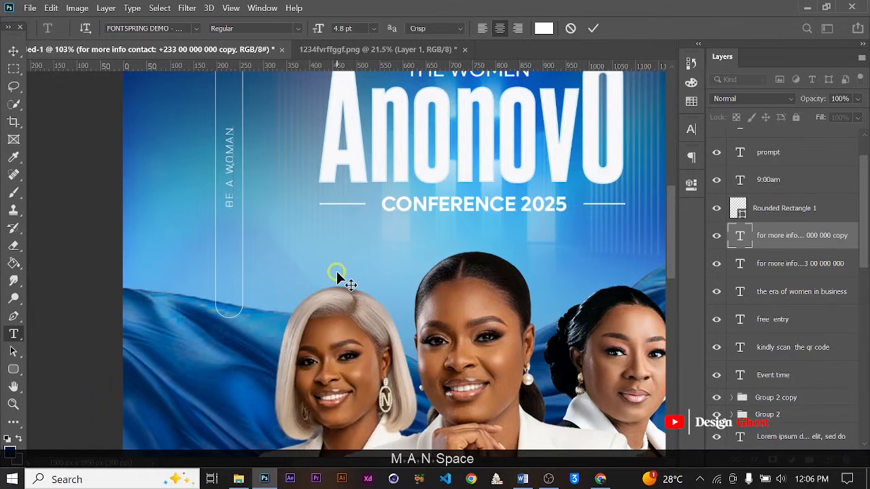
text(, OF )
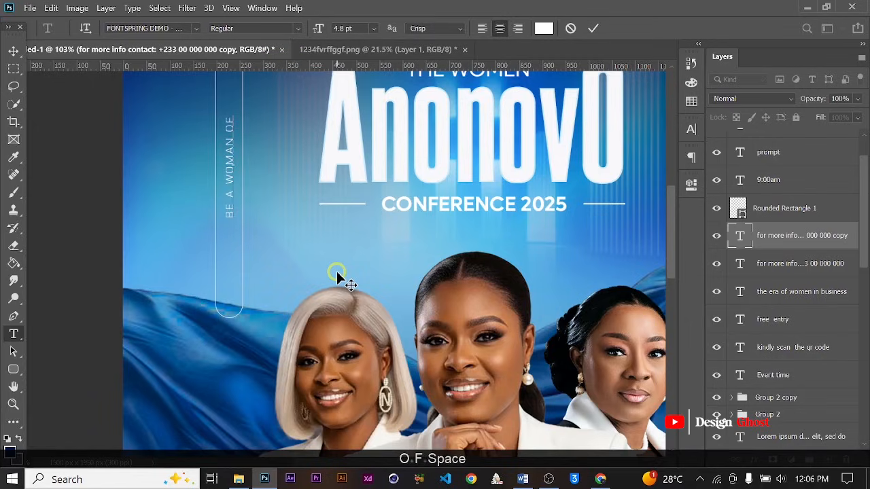
text(CHANGE)
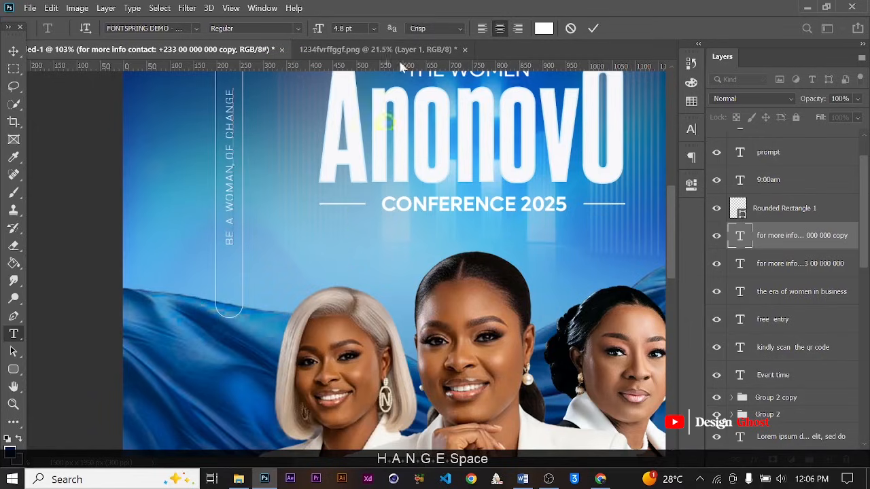
click(14, 52)
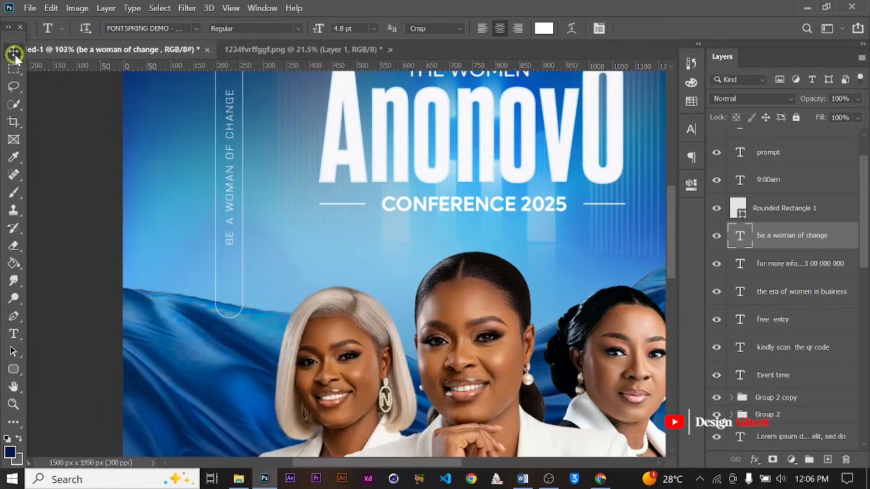
scroll(263, 179, down, 3)
key(ctrl+t)
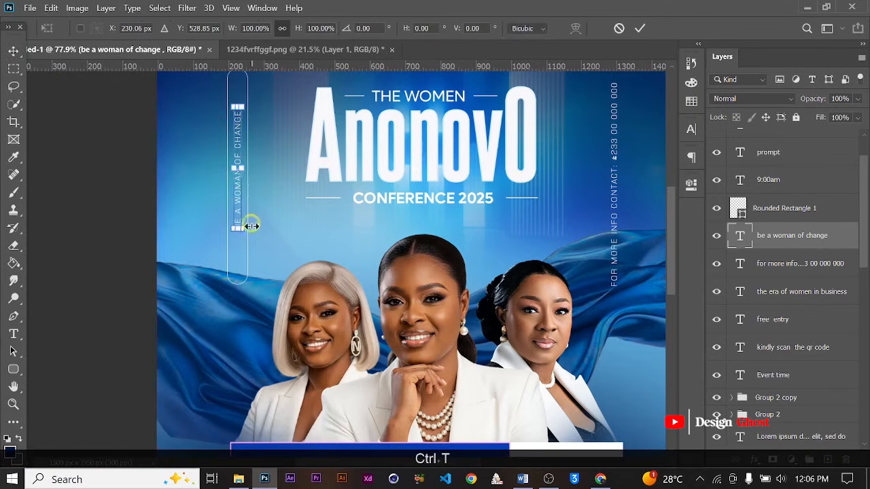
scroll(248, 197, down, 3)
click(639, 27)
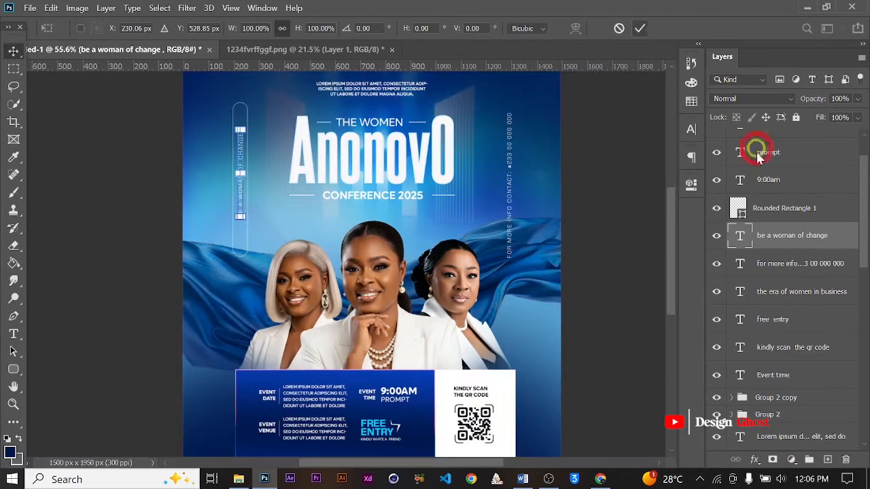
Shorten the rounded outline from its upper and lower ends without scaling its width, so it fits closely around the vertical tagline
click(766, 208)
key(ctrl+t)
scroll(227, 101, up, 2)
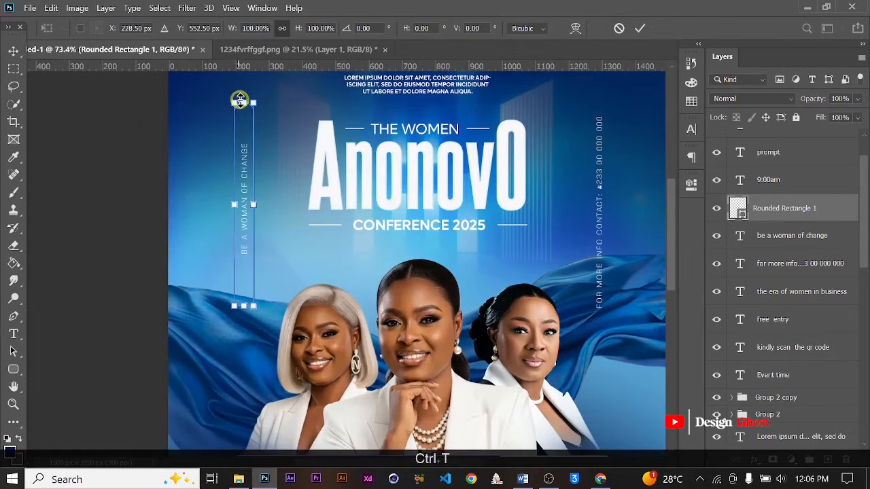
drag(242, 102, 241, 128)
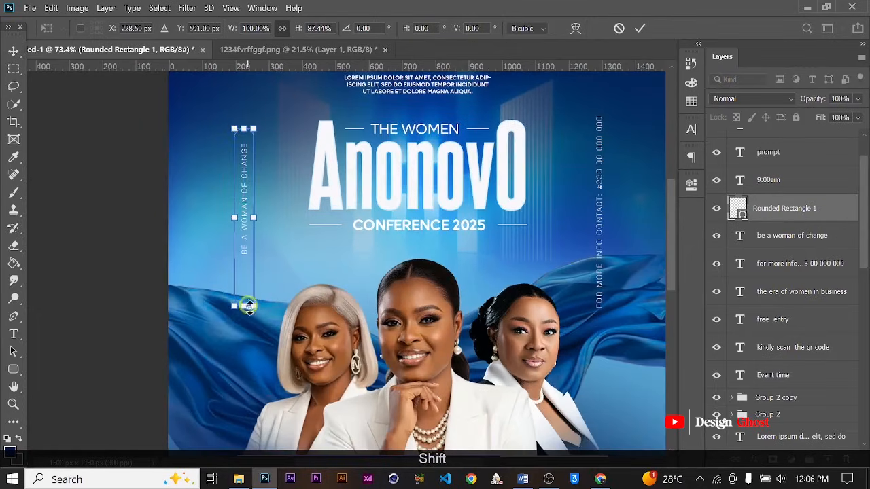
drag(244, 306, 247, 271)
click(639, 29)
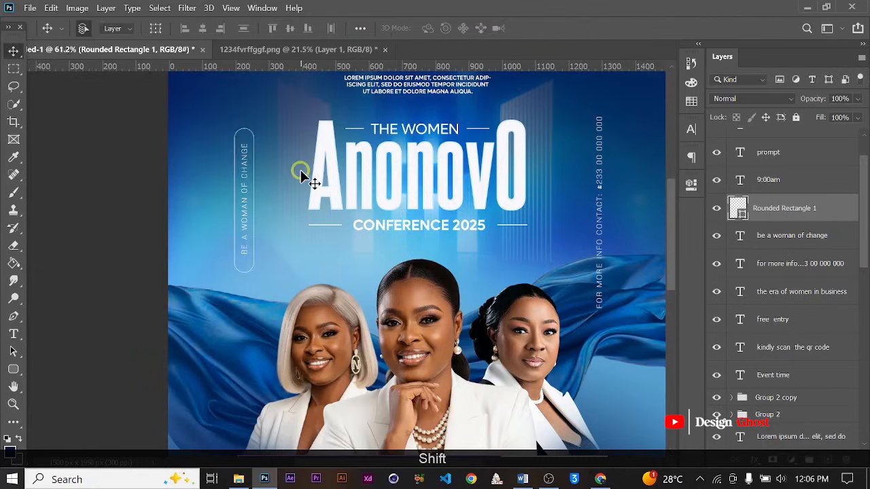
scroll(306, 178, down, 5)
key(ctrl+0)
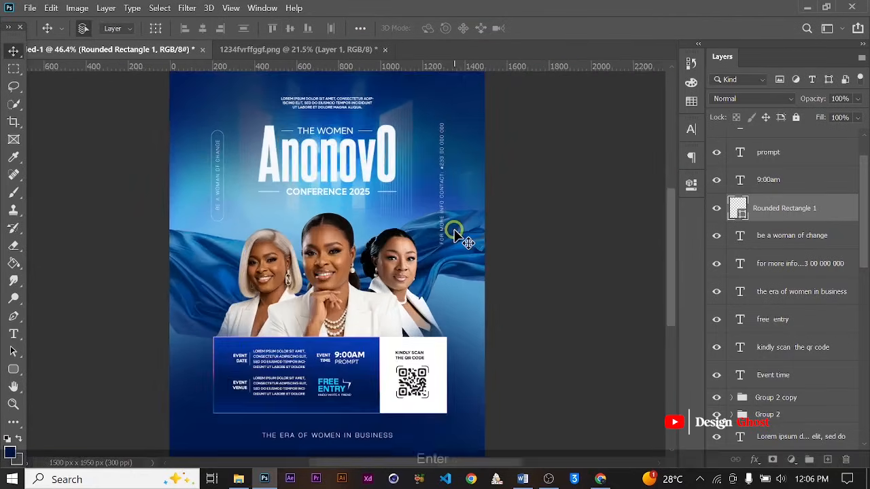
Group all layers from Shape 1 down to the Event time text layer
scroll(775, 214, up, 2)
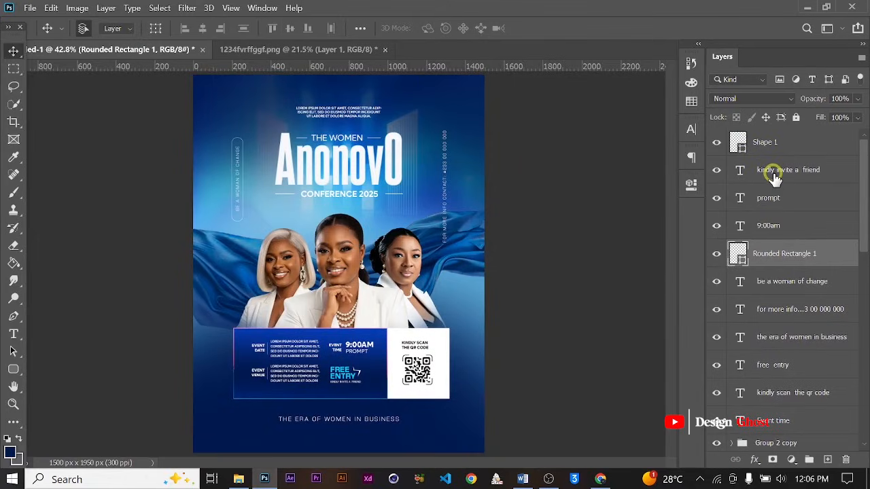
click(774, 144)
scroll(800, 279, down, 4)
scroll(799, 278, down, 4)
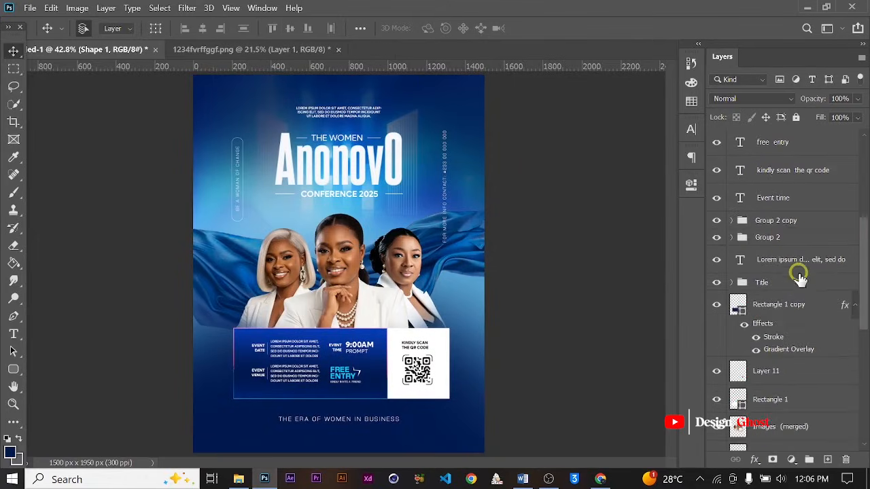
scroll(805, 261, up, 2)
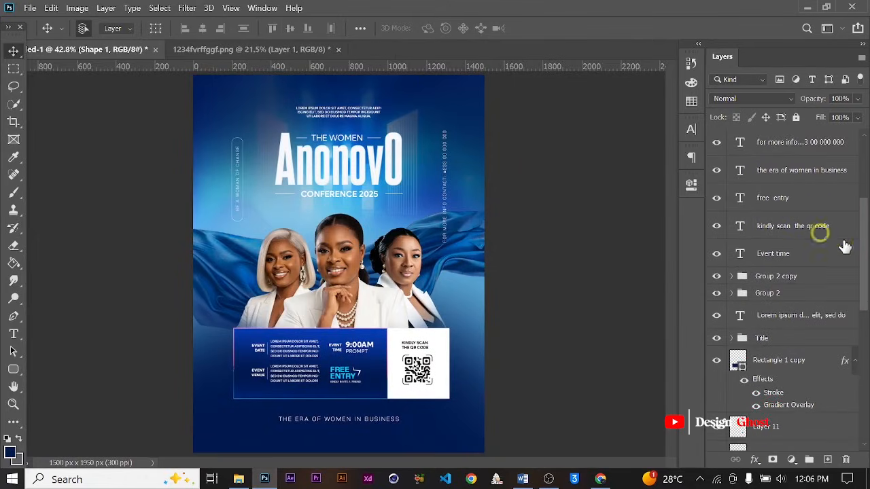
shift+click(792, 254)
key(ctrl+g)
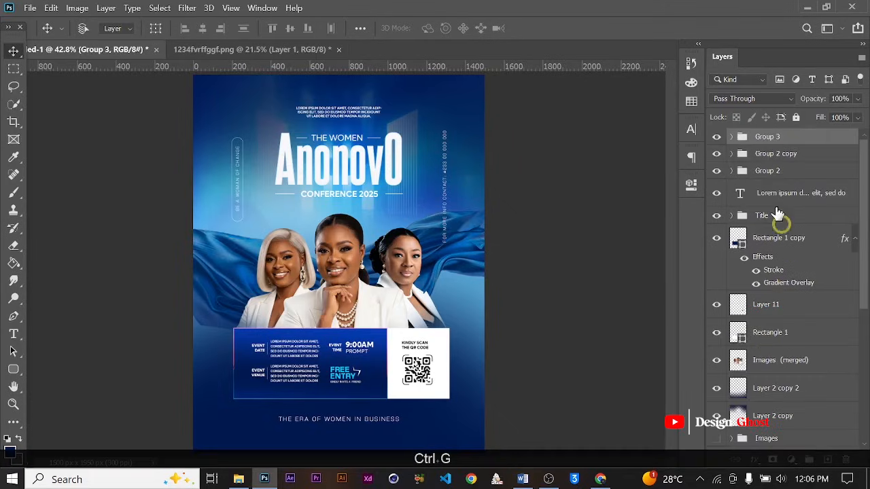
Rename the new layer group as Info
double_click(768, 136)
key(Caps_Lock)
text(I)
key(Caps_Lock)
text(nfo)
key(Return)
key(ctrl+0)
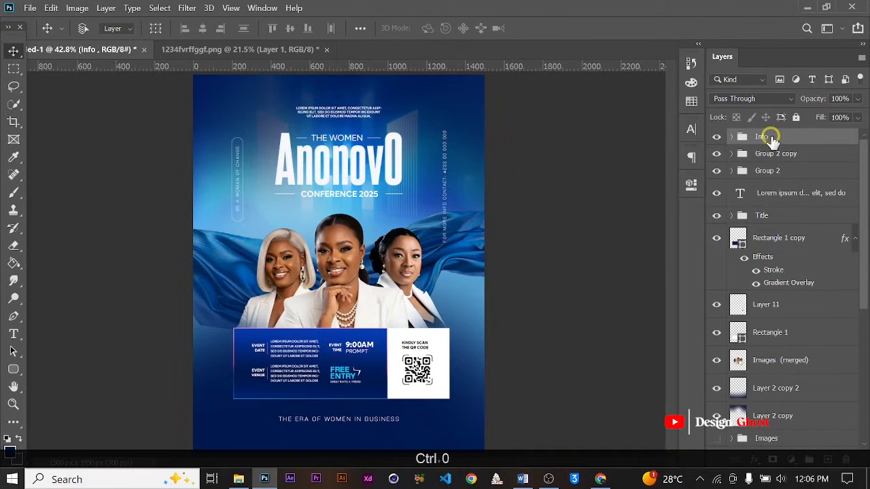
Preview the whole flyer in full screen mode against a black background
scroll(409, 231, down, 3)
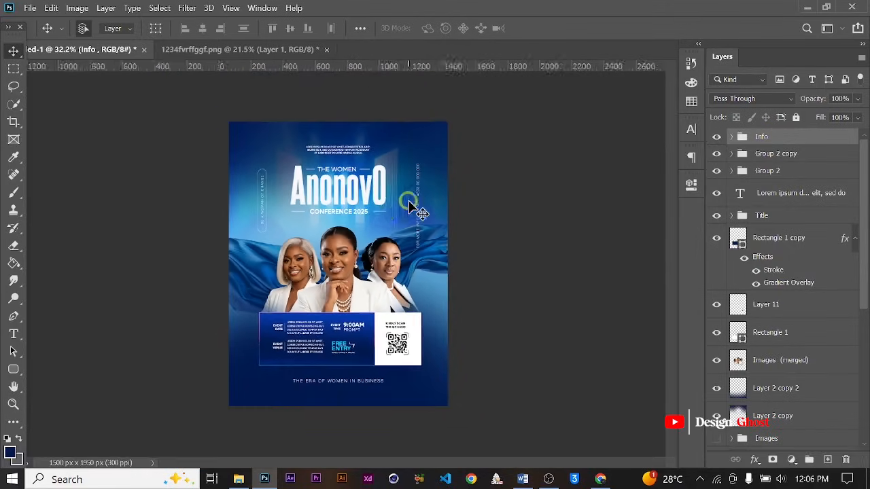
key(ctrl+0)
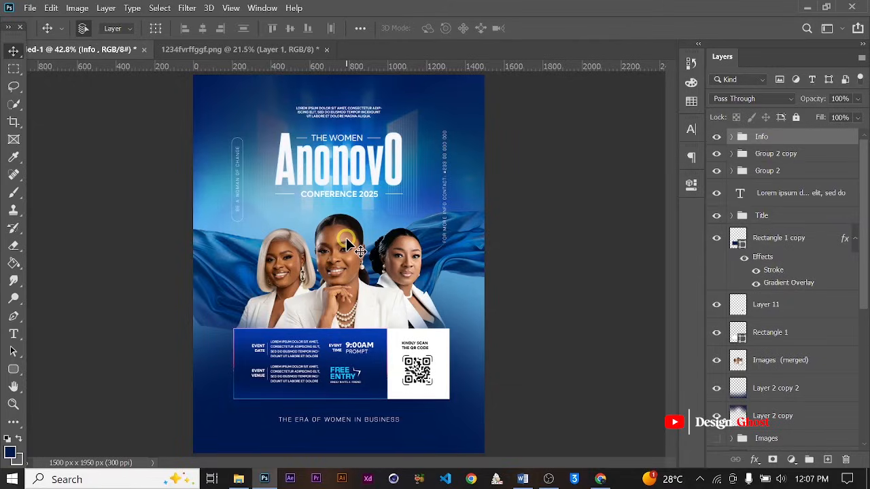
key(f)
key(f)
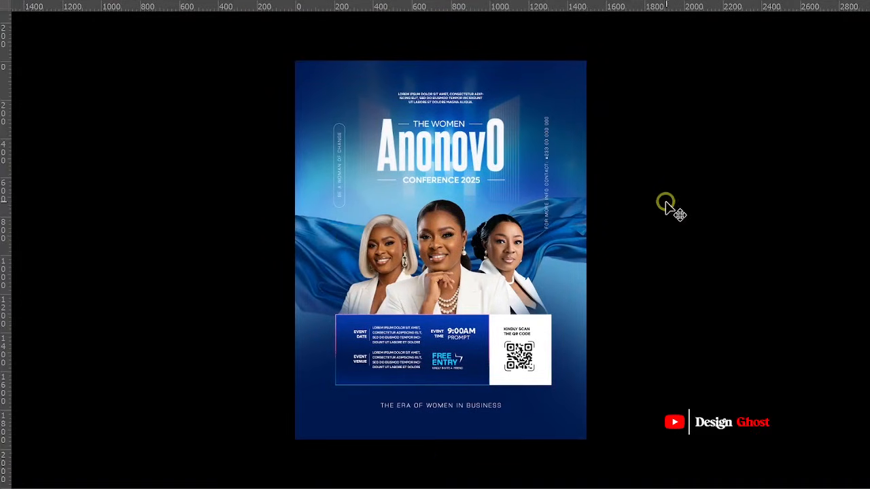
scroll(597, 249, up, 1)
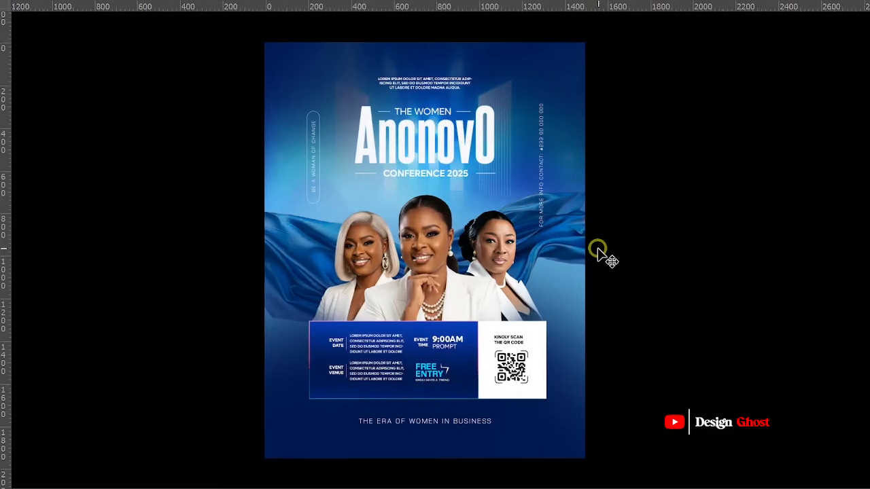